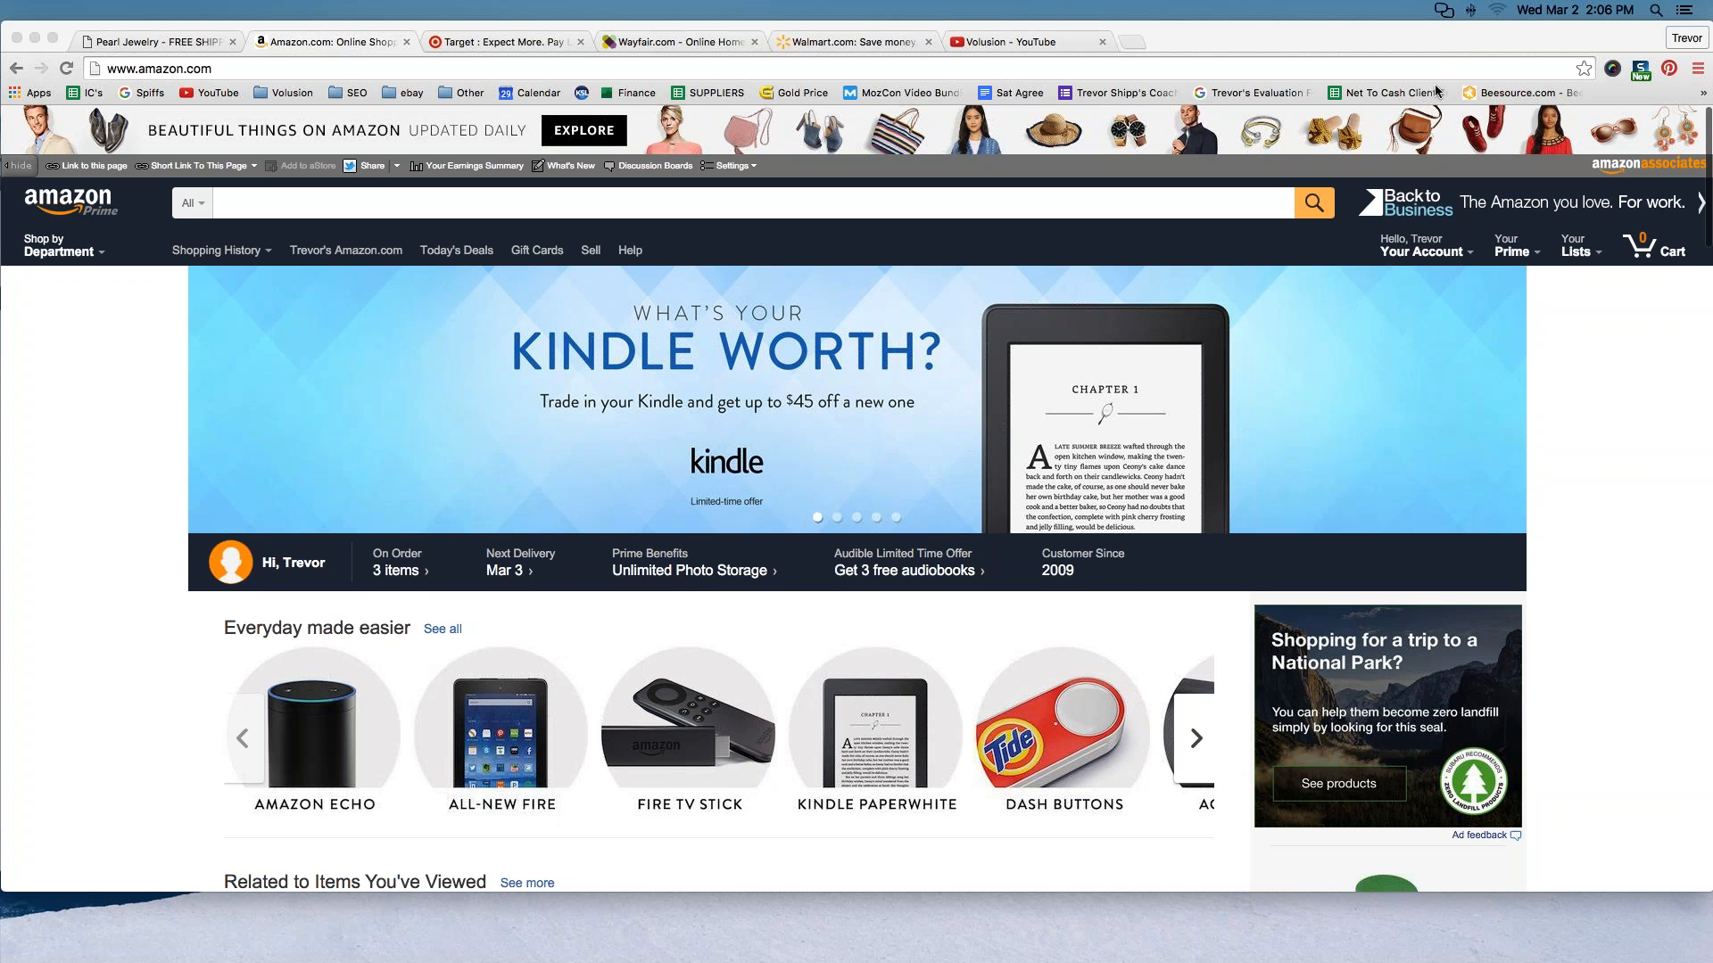
Examine the home page's header, search area and main Kindle banner, including the account strip beneath it
{"action": "scroll", "coordinate": [821, 290], "scroll_direction": "down", "scroll_amount": 5}
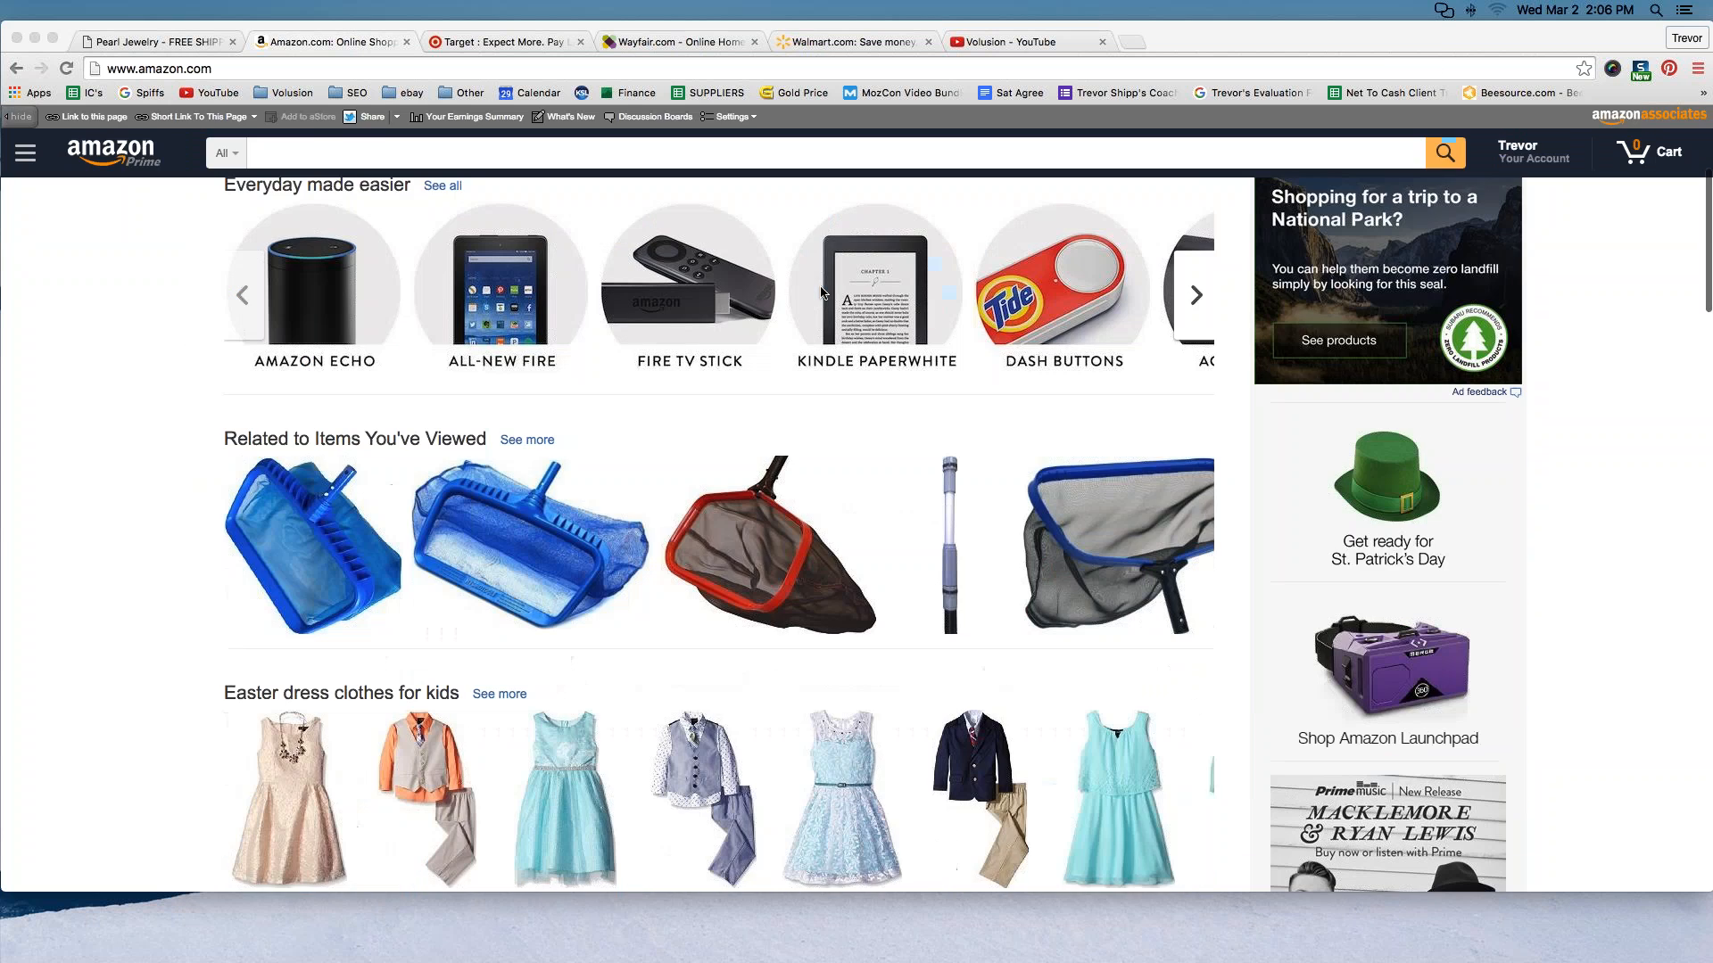
{"action": "scroll", "coordinate": [821, 292], "scroll_direction": "up", "scroll_amount": 2}
{"action": "scroll", "coordinate": [821, 292], "scroll_direction": "up", "scroll_amount": 4}
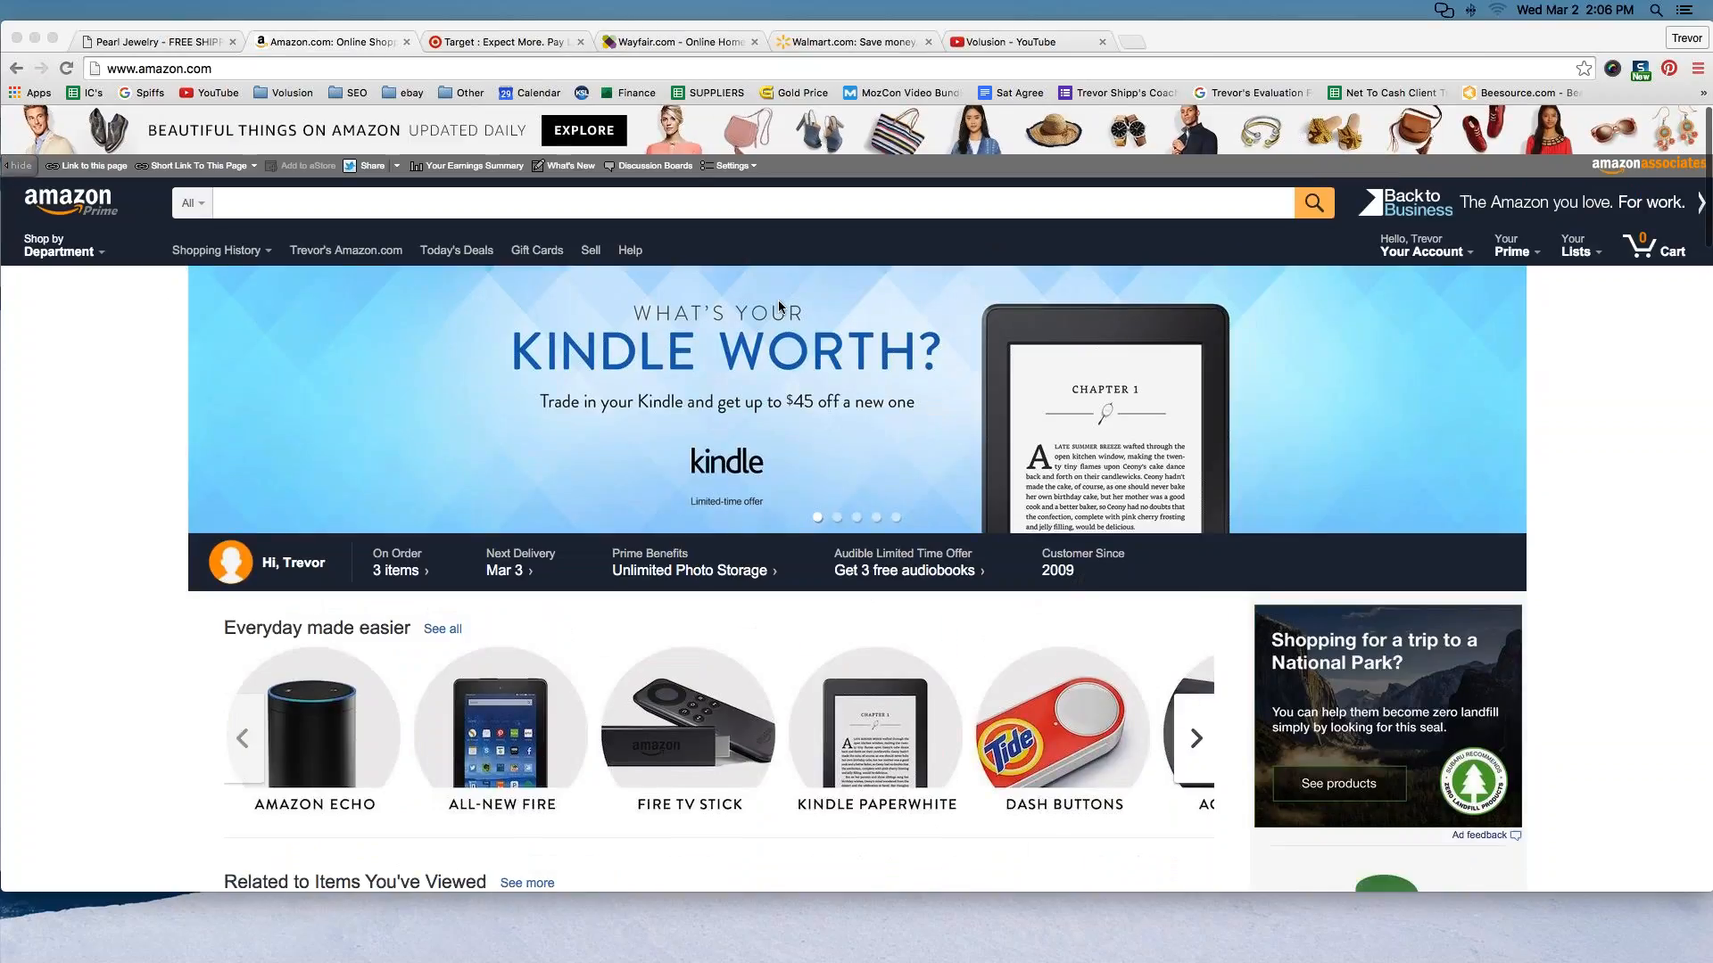
{"action": "scroll", "coordinate": [392, 360], "scroll_direction": "down", "scroll_amount": 2}
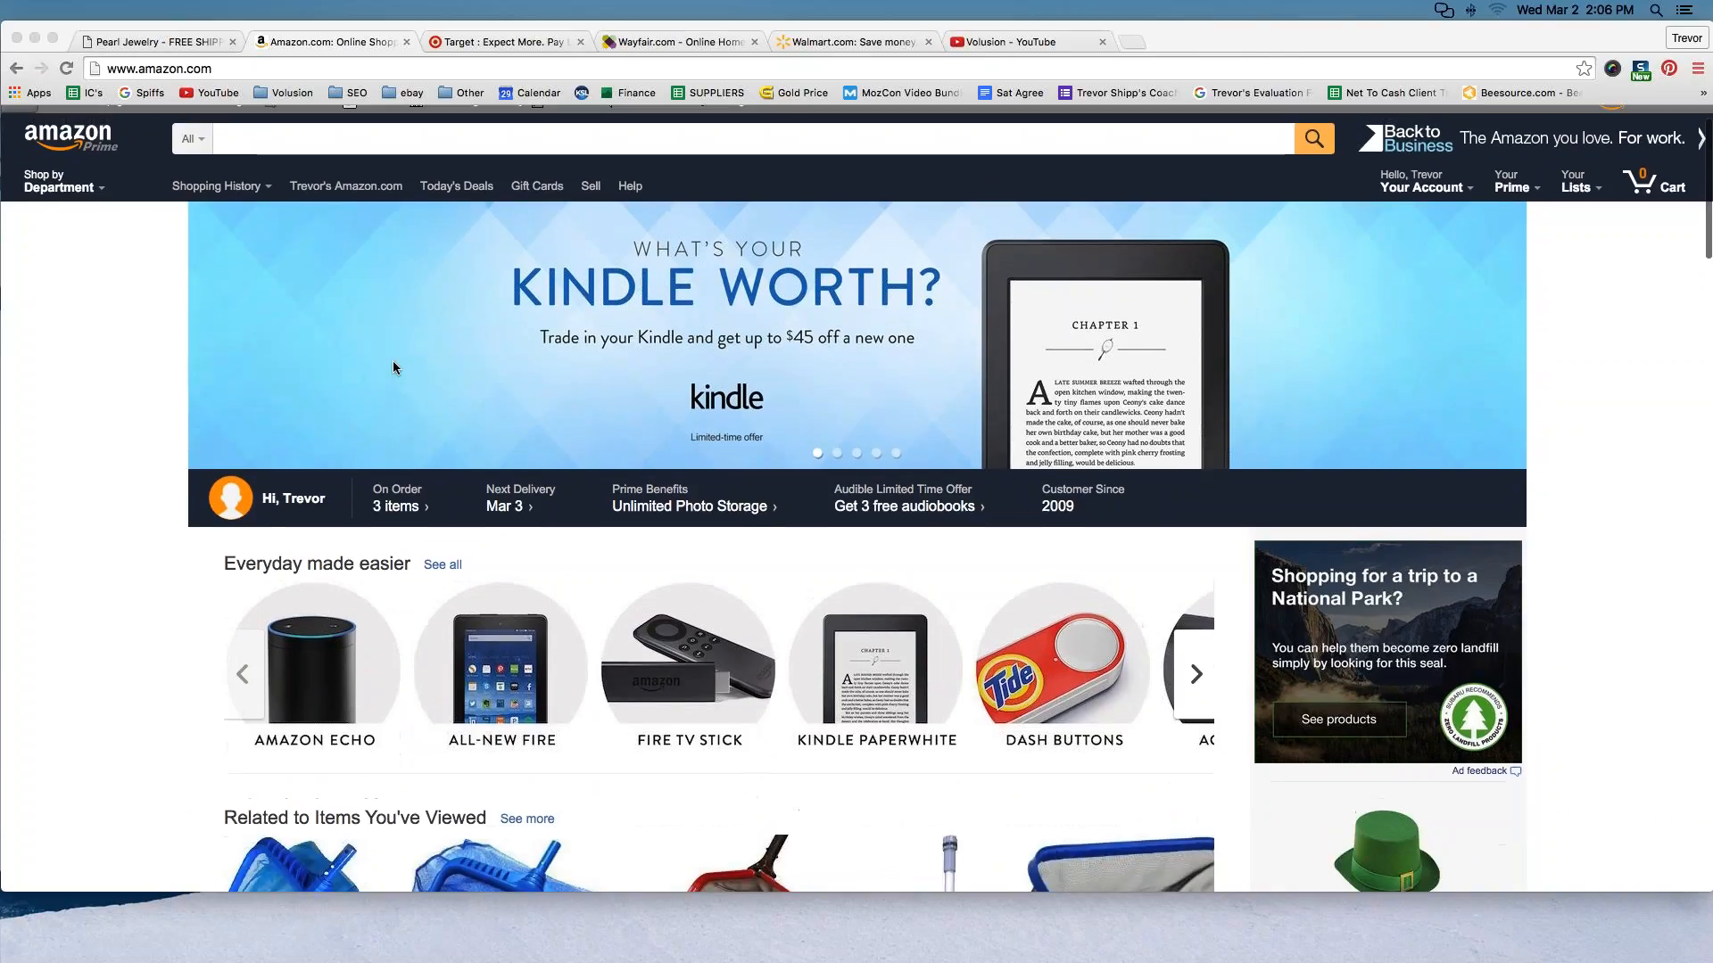
{"action": "scroll", "coordinate": [395, 348], "scroll_direction": "up", "scroll_amount": 2}
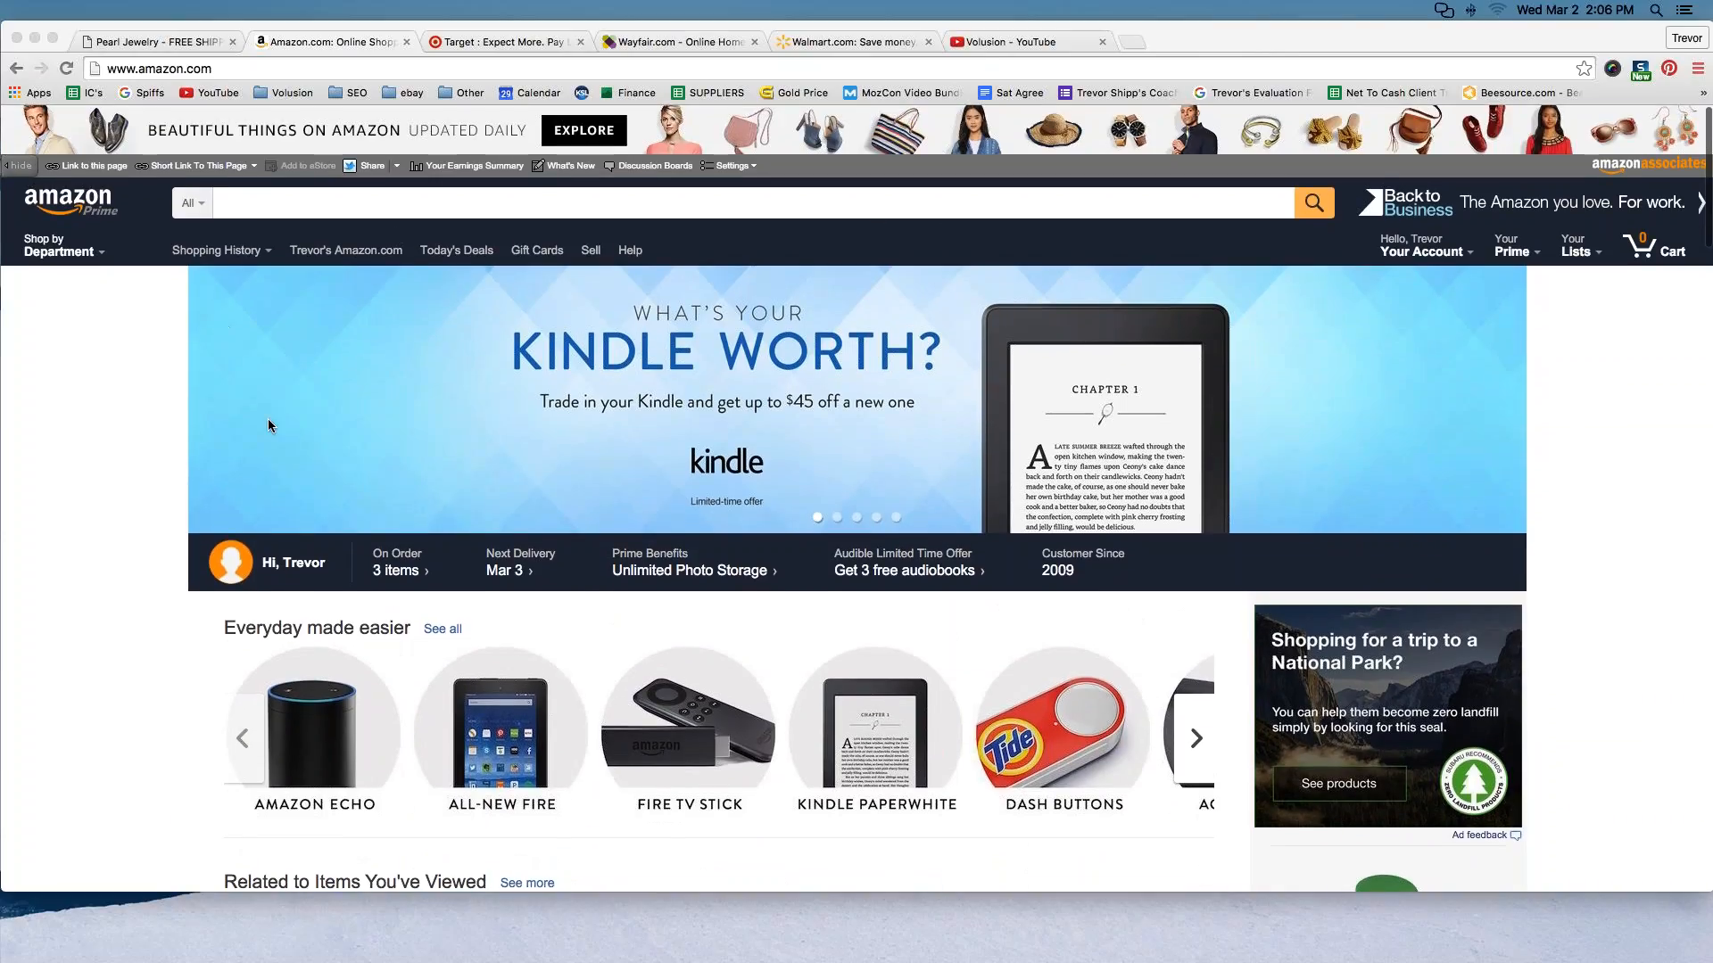
{"action": "scroll", "coordinate": [719, 330], "scroll_direction": "down", "scroll_amount": 3}
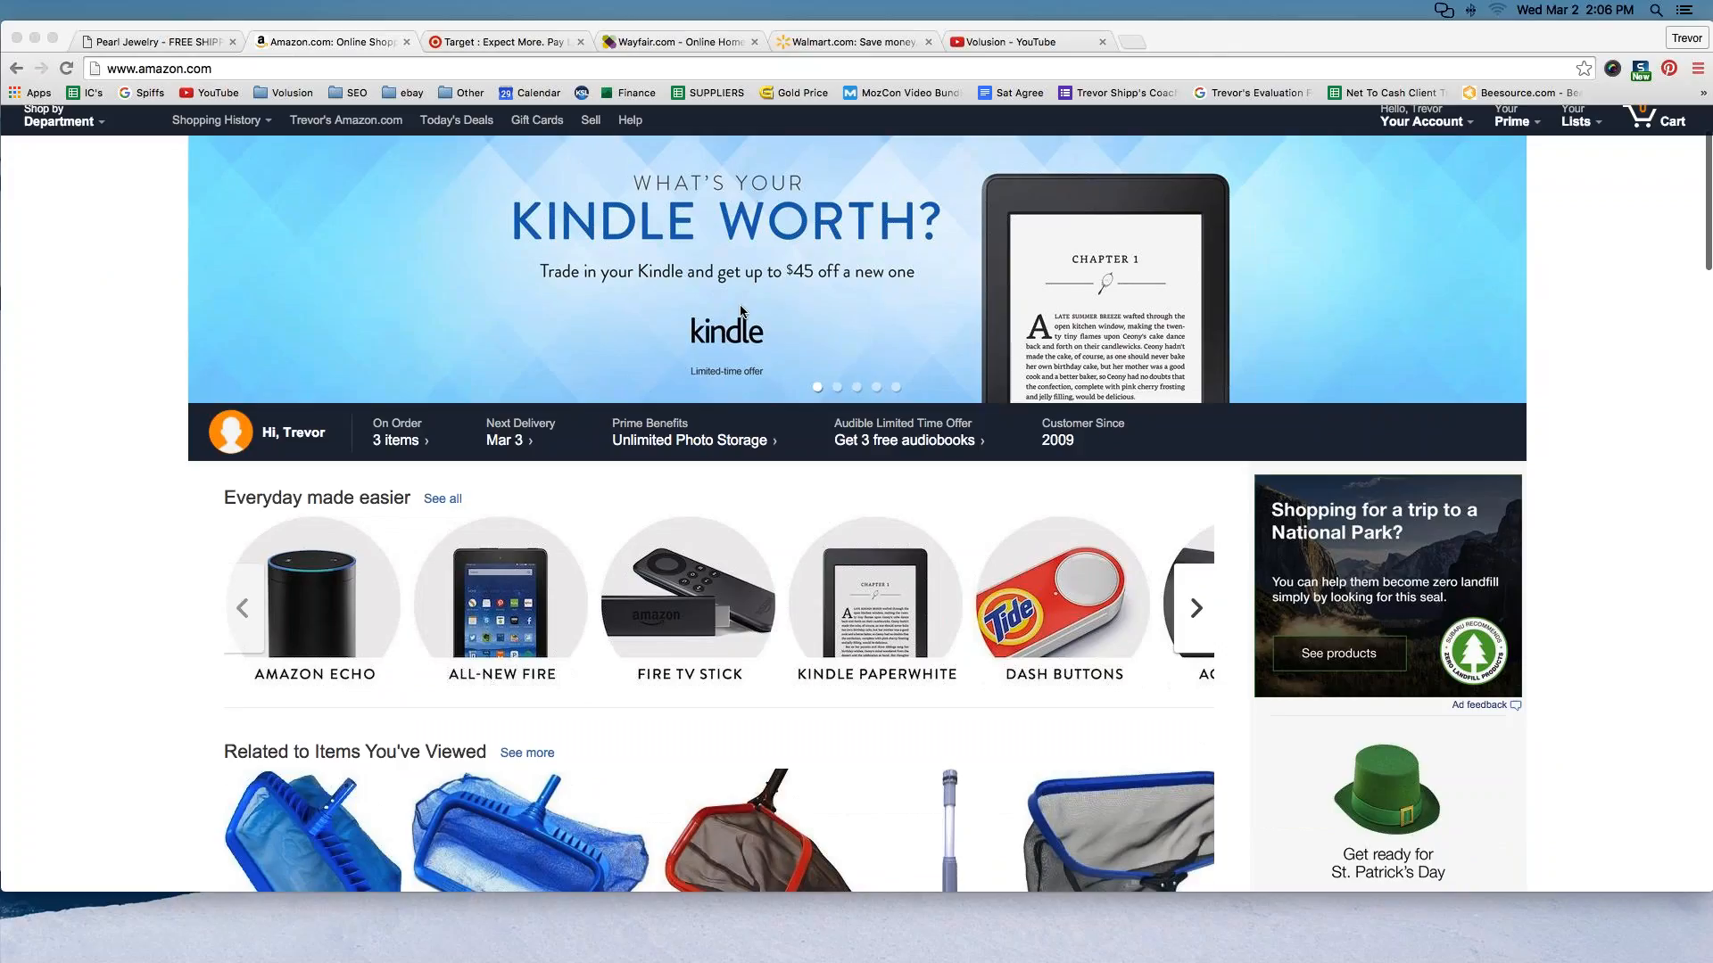
{"action": "scroll", "coordinate": [741, 311], "scroll_direction": "up", "scroll_amount": 2}
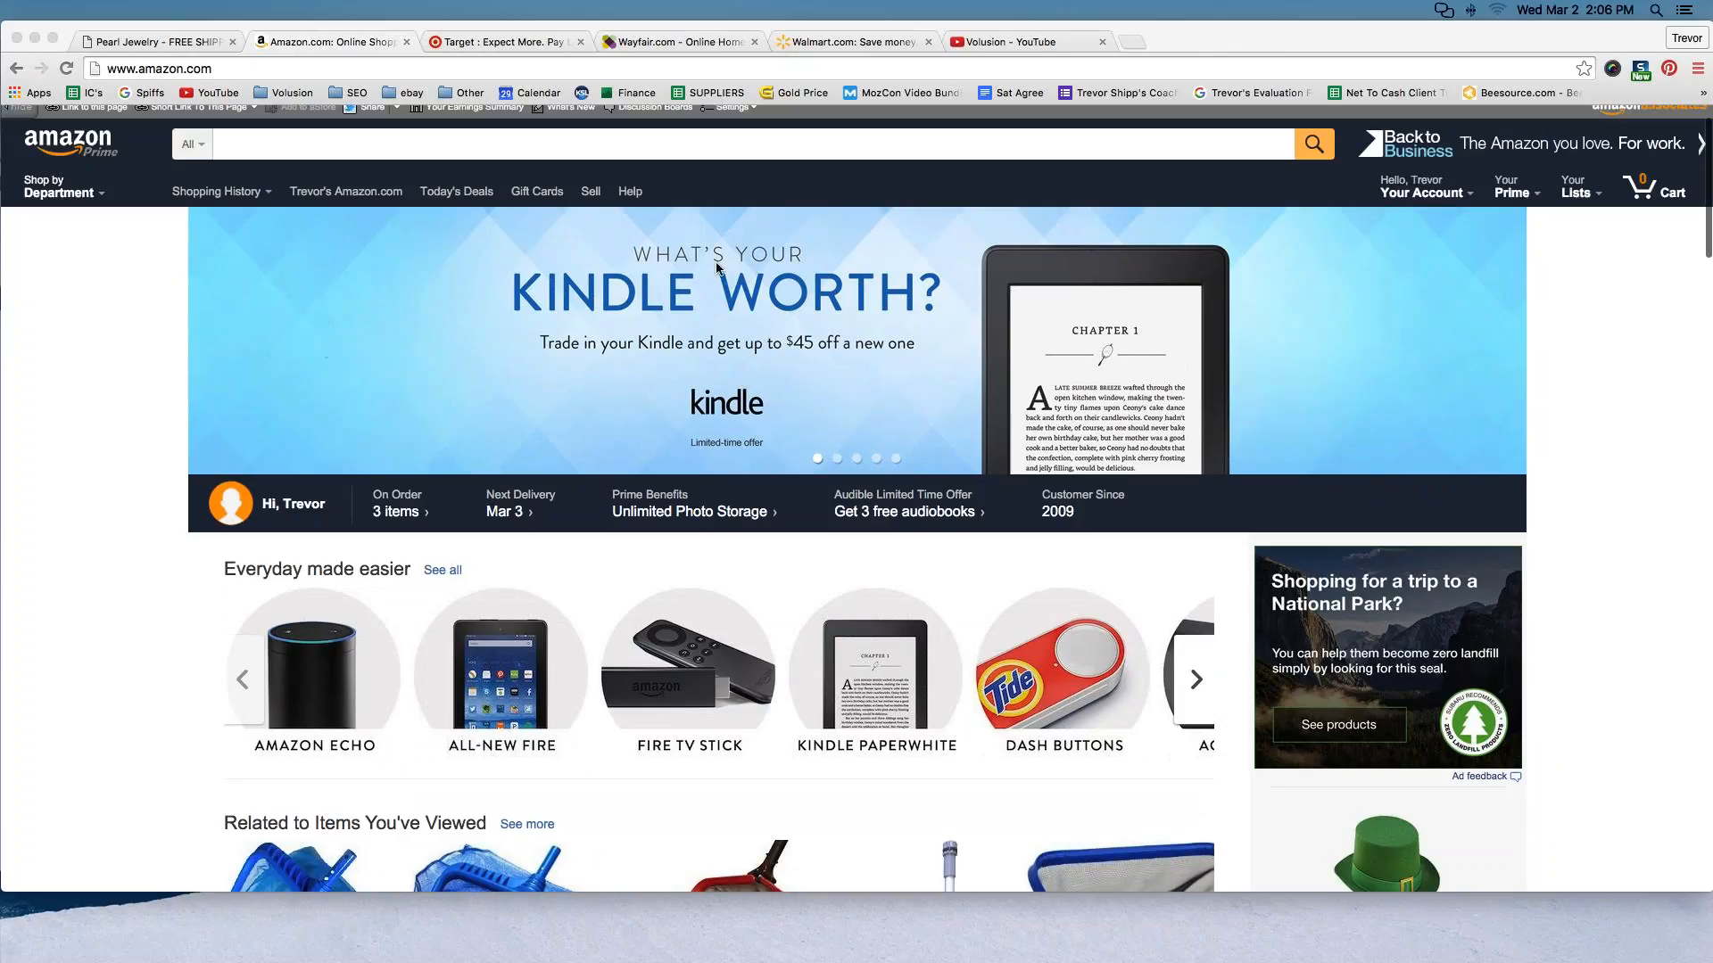
{"action": "scroll", "coordinate": [715, 264], "scroll_direction": "down", "scroll_amount": 2}
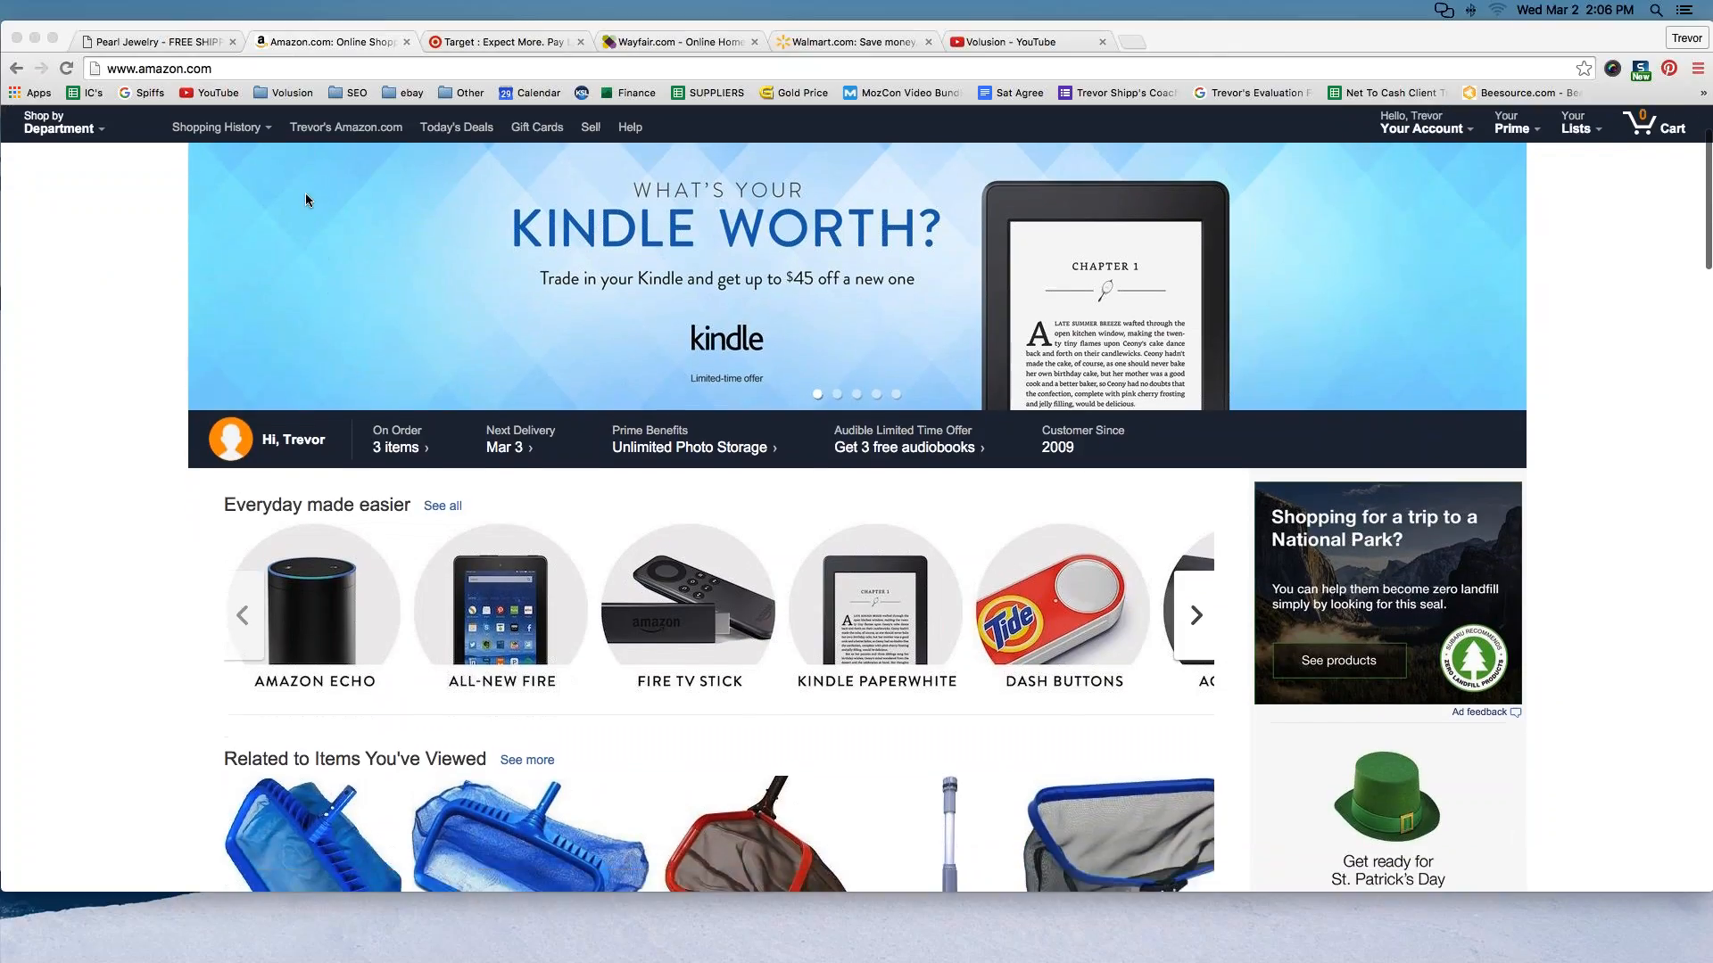
{"action": "scroll", "coordinate": [306, 195], "scroll_direction": "down", "scroll_amount": 3}
{"action": "scroll", "coordinate": [801, 381], "scroll_direction": "up", "scroll_amount": 5}
{"action": "scroll", "coordinate": [802, 386], "scroll_direction": "down", "scroll_amount": 2}
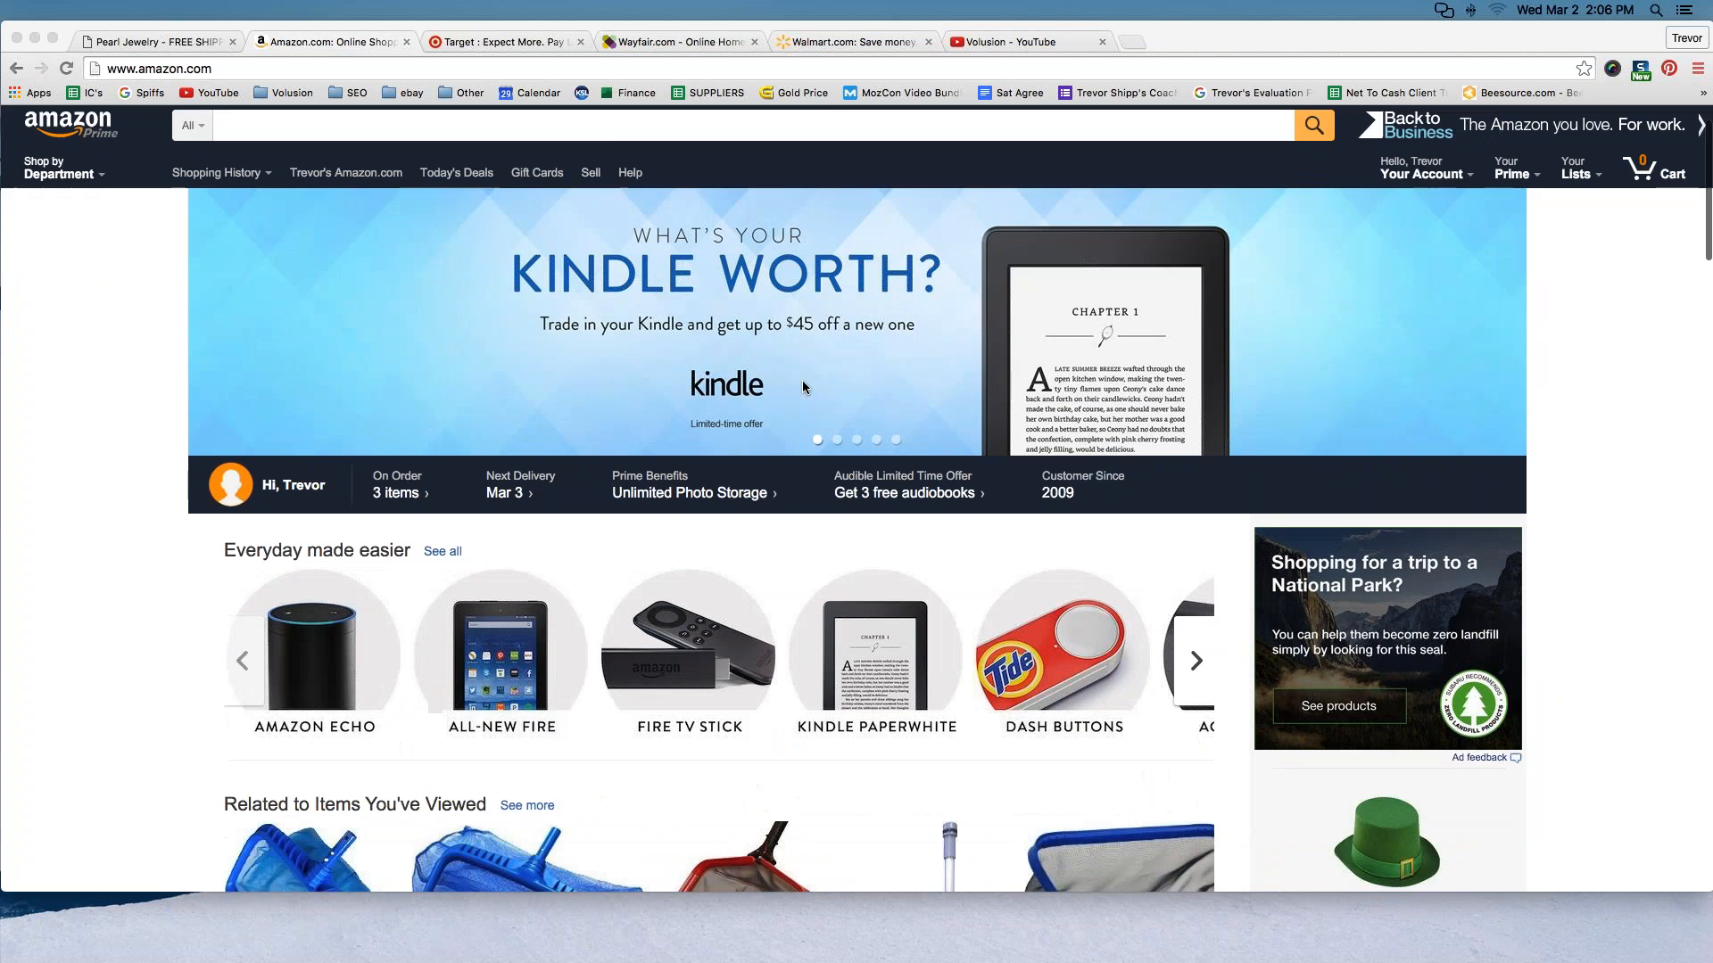
Look through the home page's product and recommendation rows down to the recently viewed items, and return to the page start
{"action": "scroll", "coordinate": [803, 386], "scroll_direction": "down", "scroll_amount": 10}
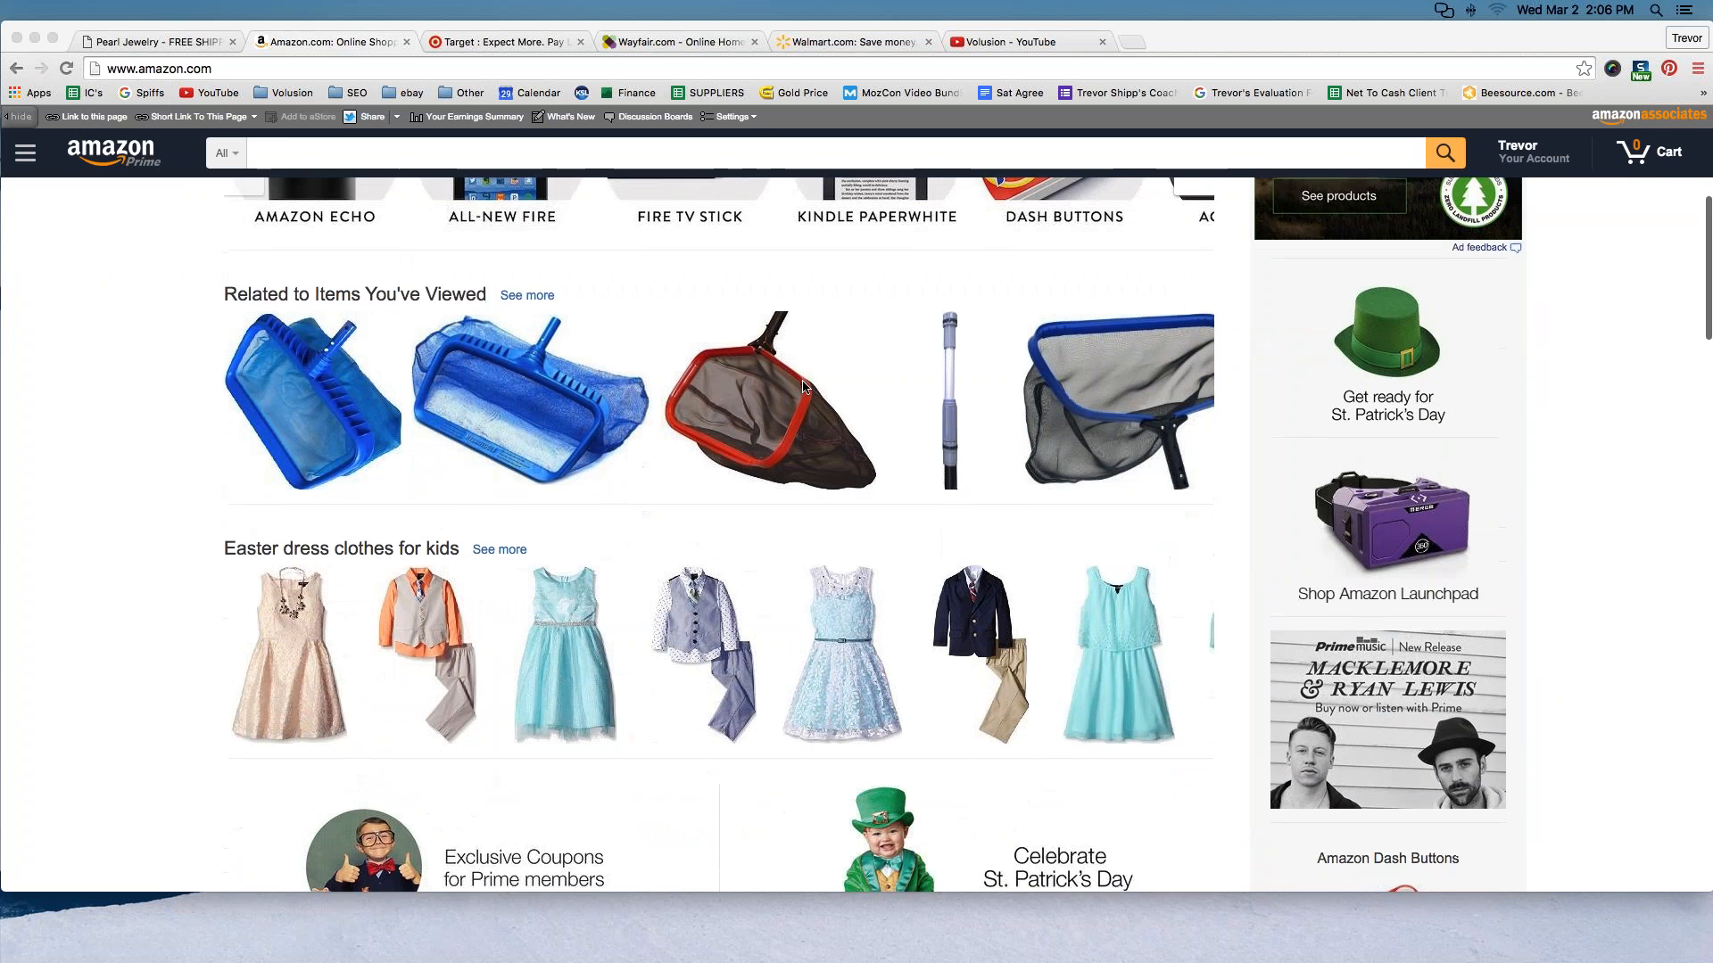
{"action": "scroll", "coordinate": [802, 386], "scroll_direction": "down", "scroll_amount": 7}
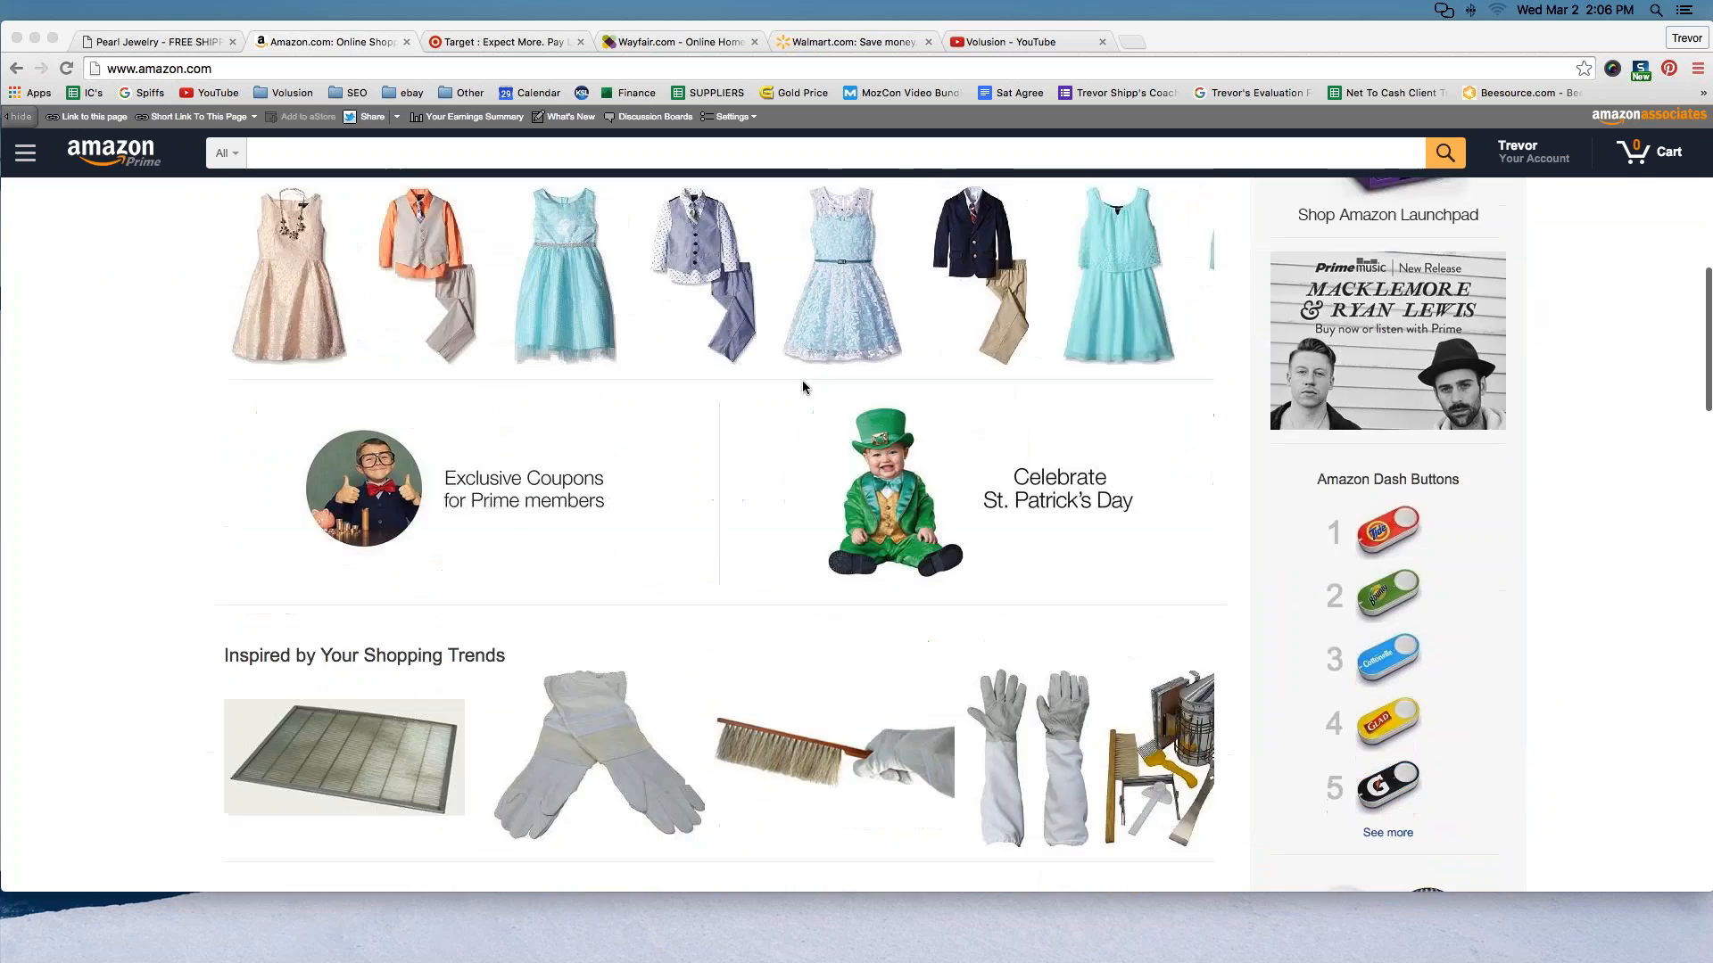
{"action": "scroll", "coordinate": [803, 386], "scroll_direction": "down", "scroll_amount": 5}
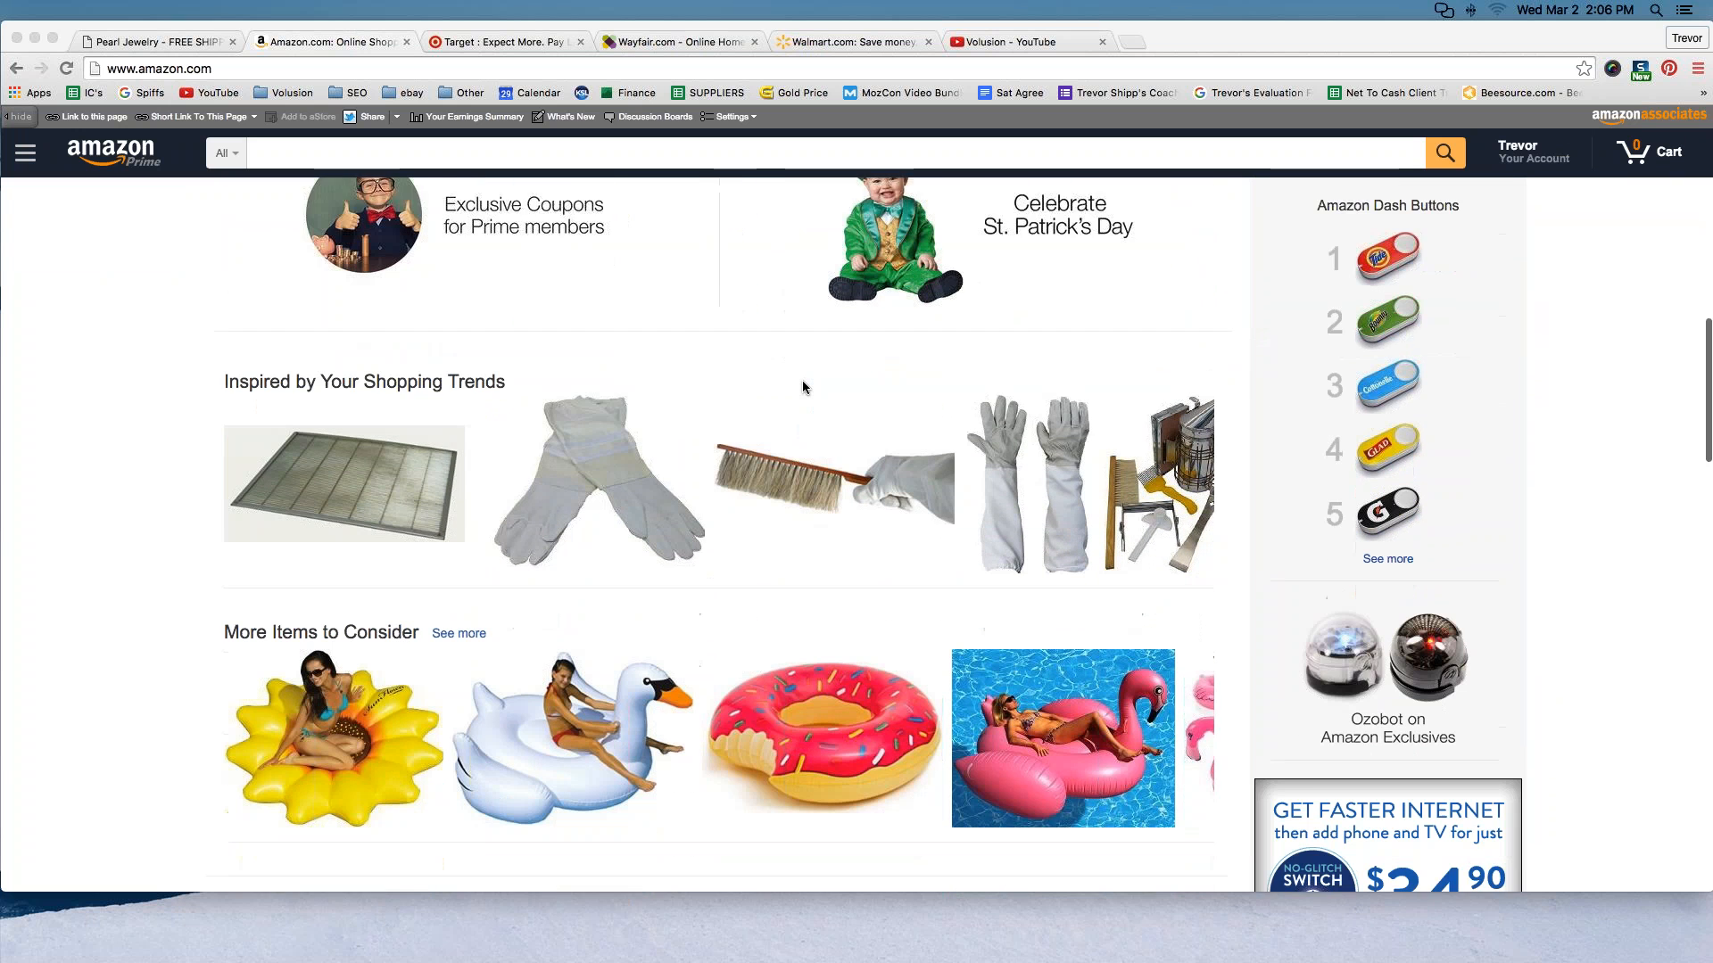
{"action": "scroll", "coordinate": [803, 386], "scroll_direction": "down", "scroll_amount": 10}
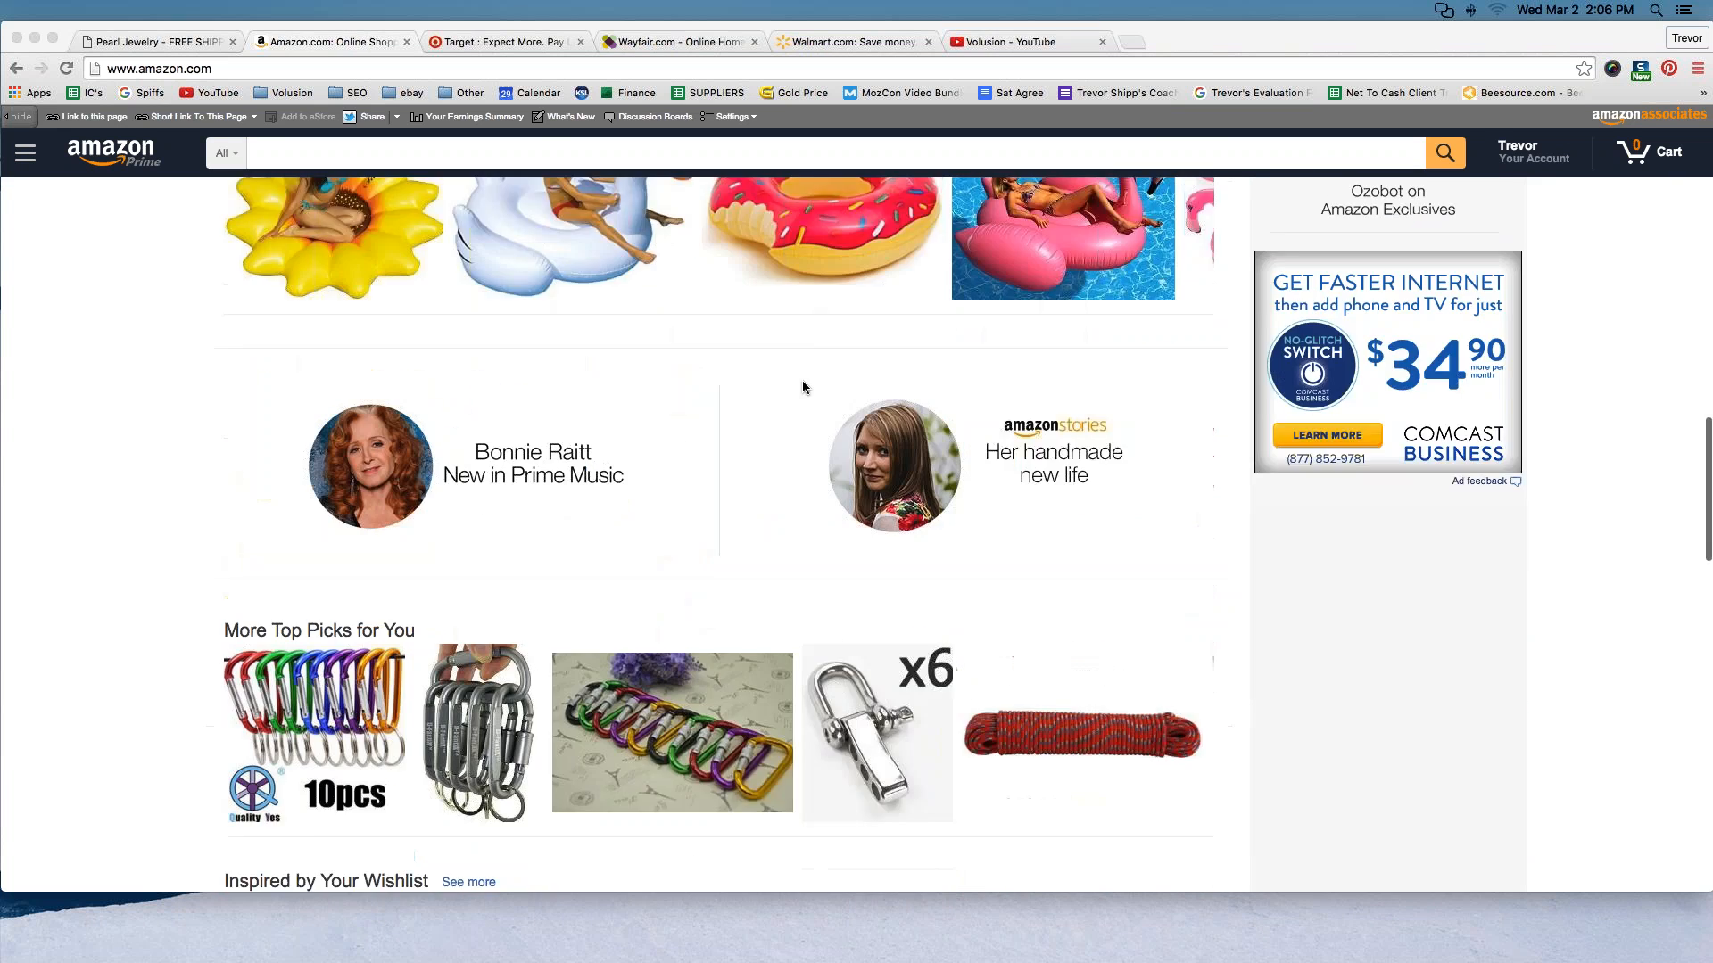
{"action": "scroll", "coordinate": [803, 386], "scroll_direction": "down", "scroll_amount": 8}
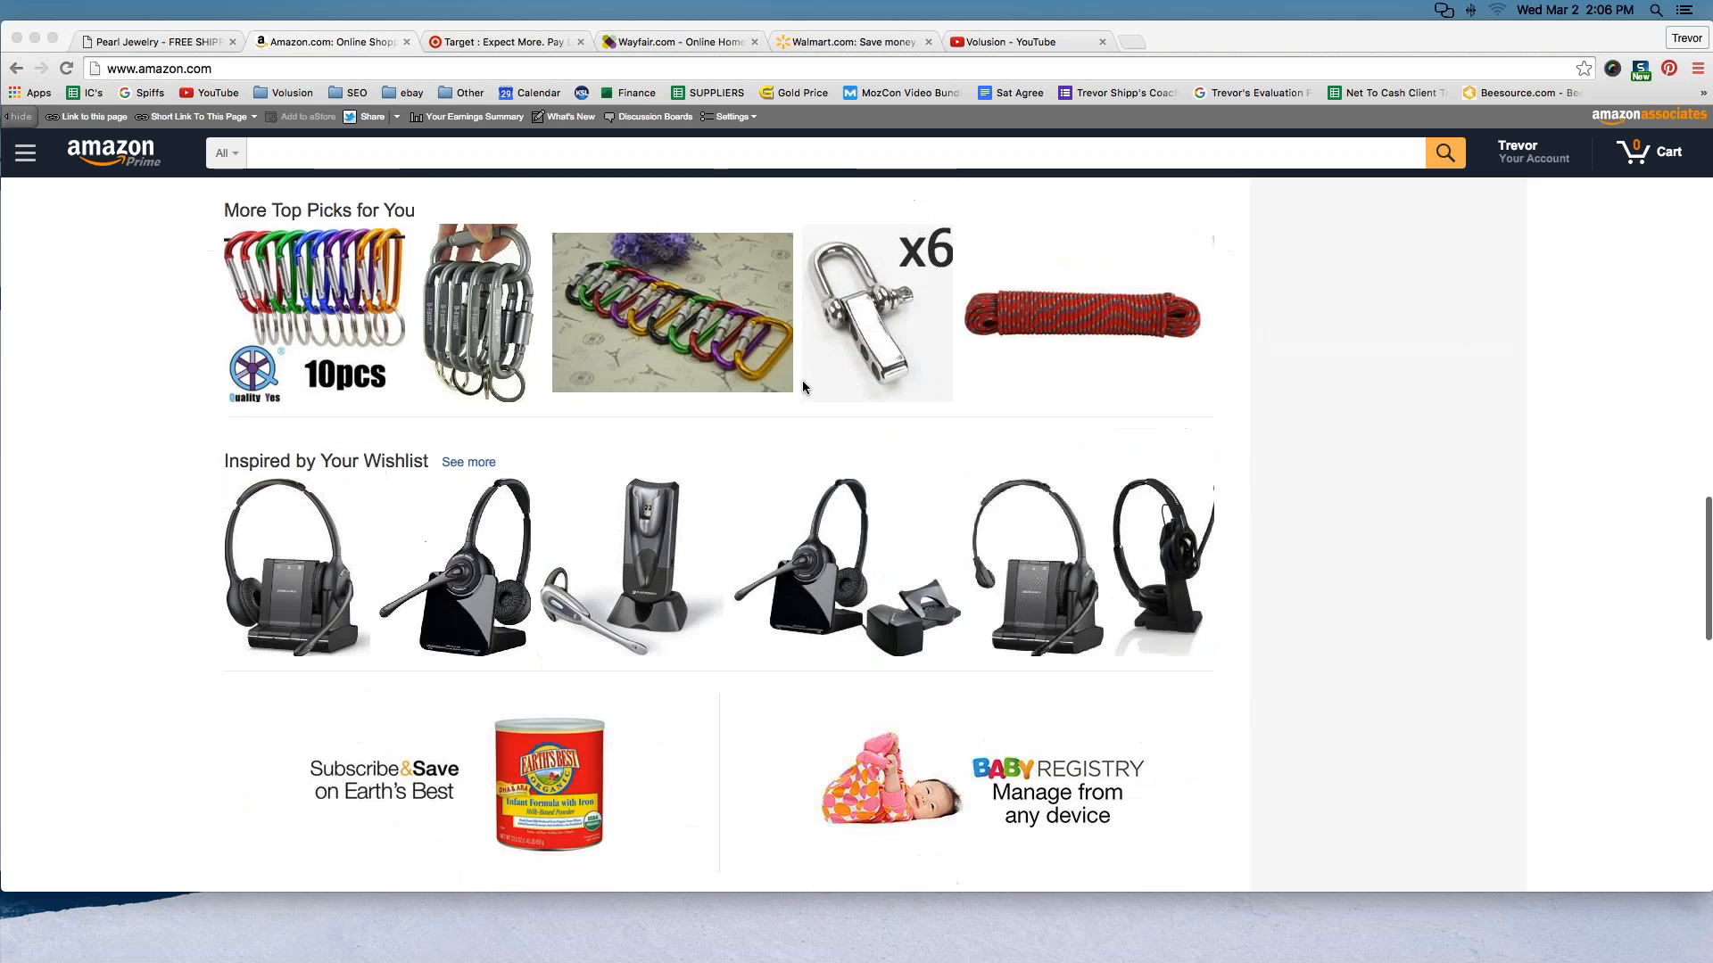
{"action": "scroll", "coordinate": [802, 386], "scroll_direction": "down", "scroll_amount": 9}
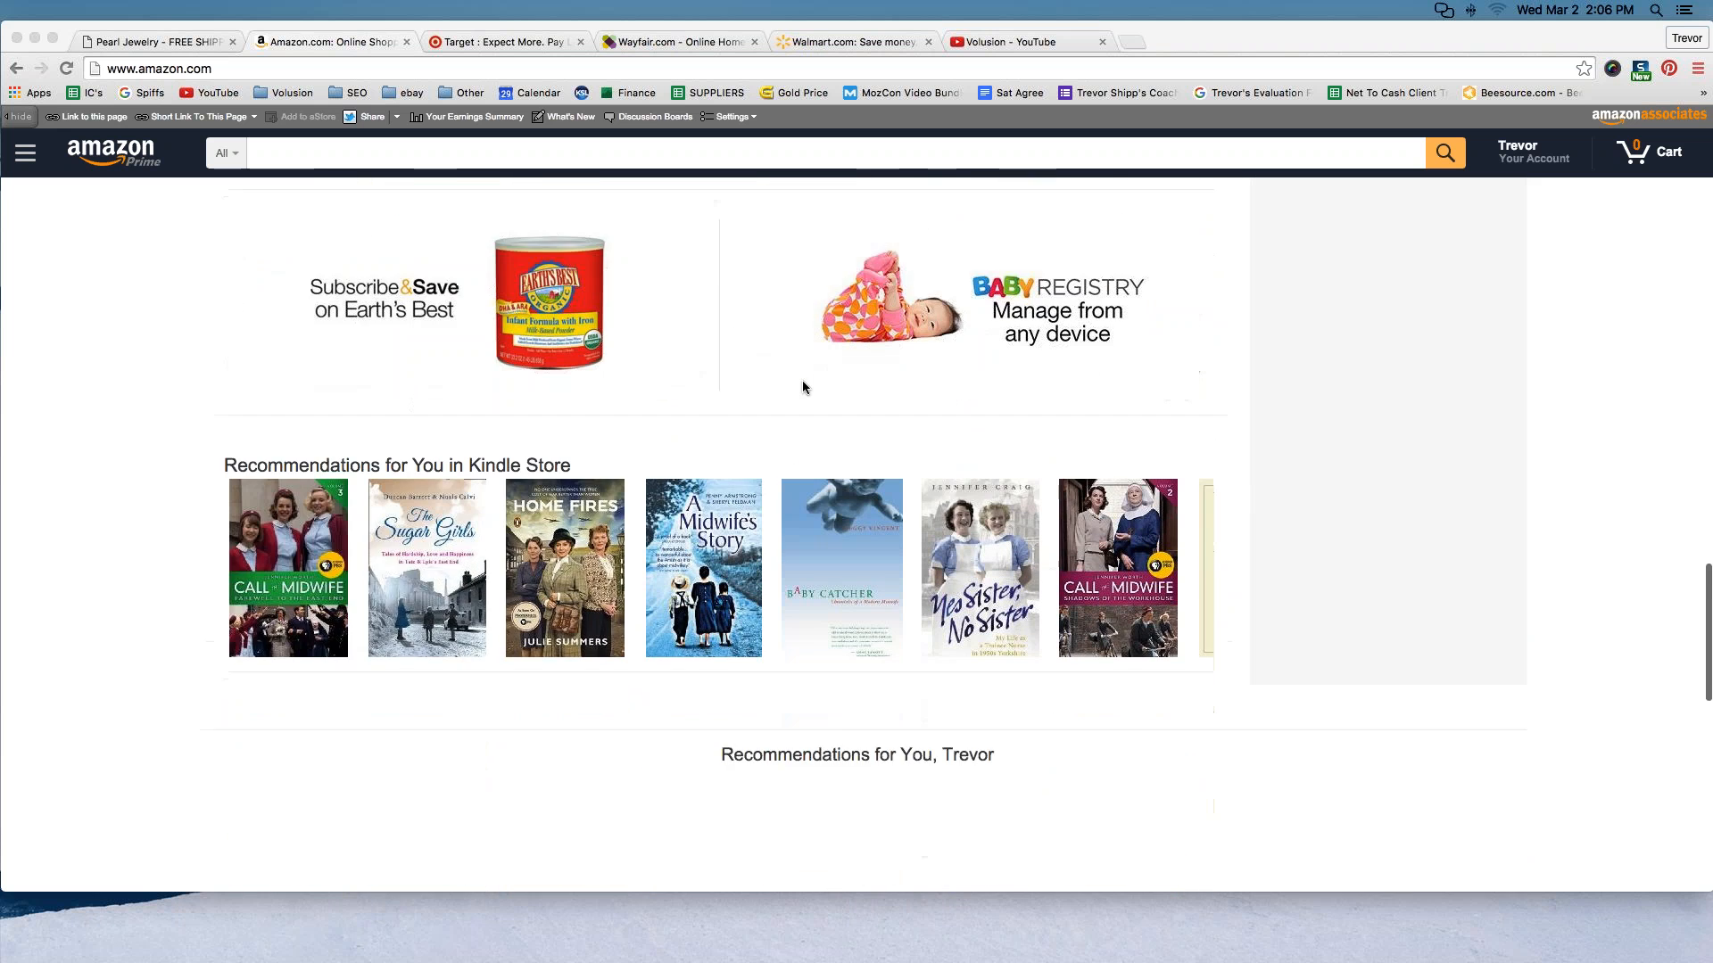
{"action": "scroll", "coordinate": [803, 386], "scroll_direction": "down", "scroll_amount": 7}
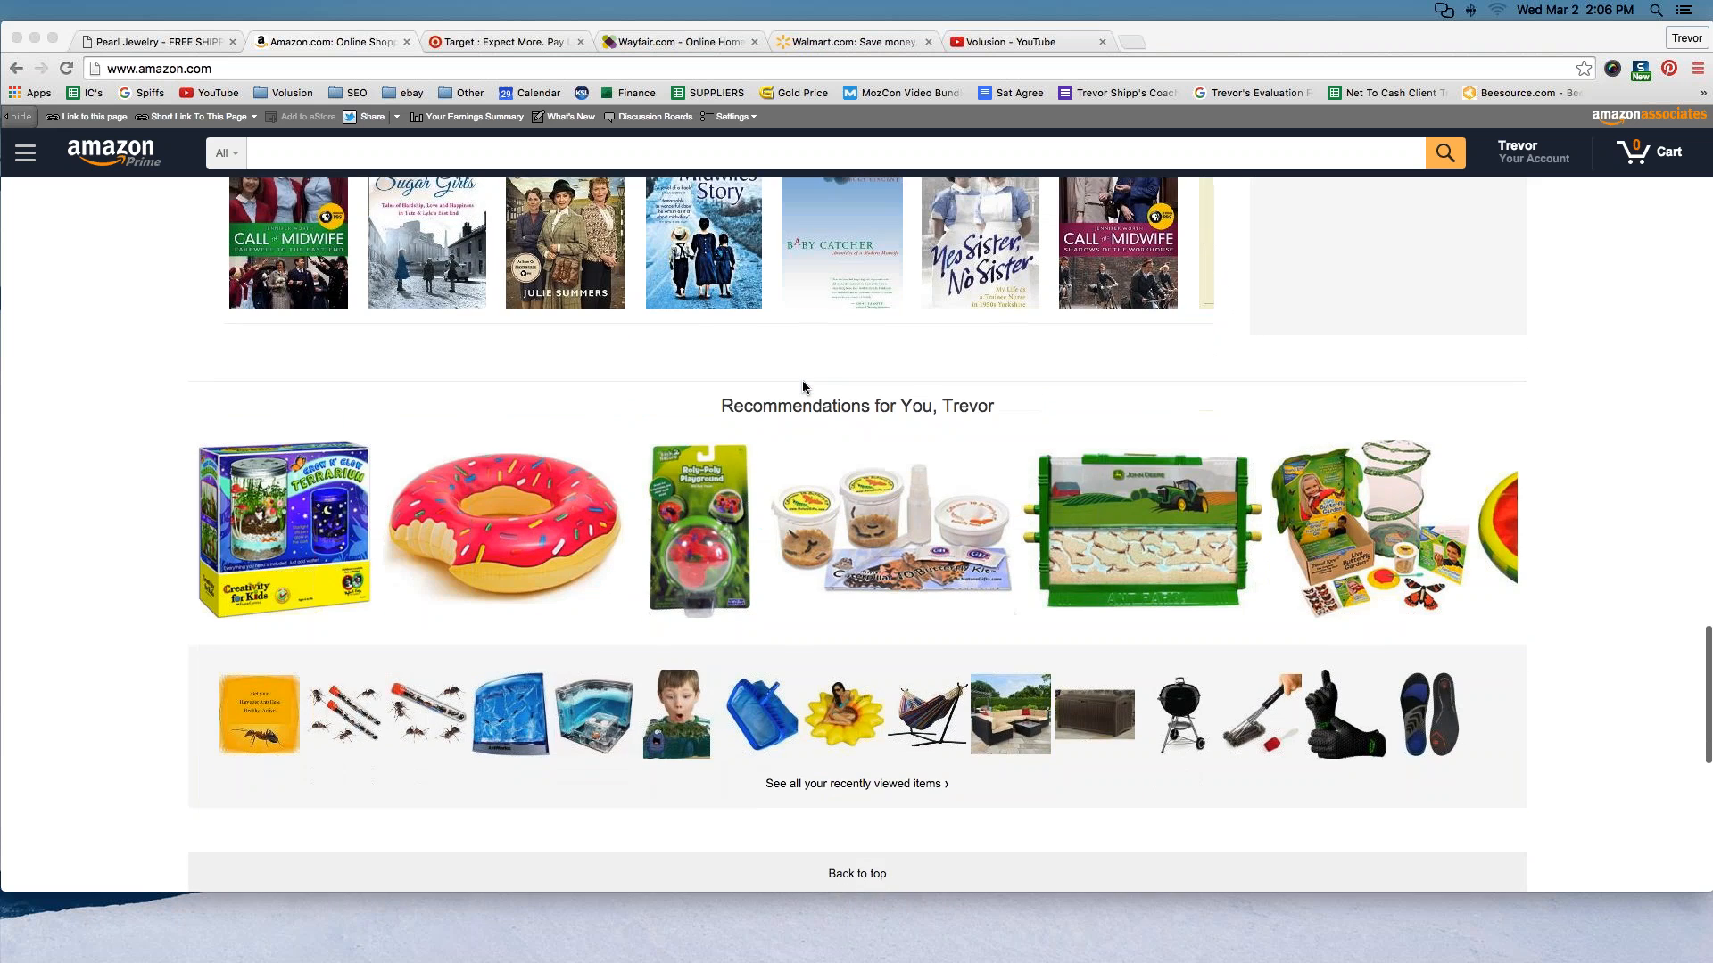
{"action": "scroll", "coordinate": [801, 387], "scroll_direction": "down", "scroll_amount": 4}
{"action": "scroll", "coordinate": [801, 387], "scroll_direction": "up", "scroll_amount": 5}
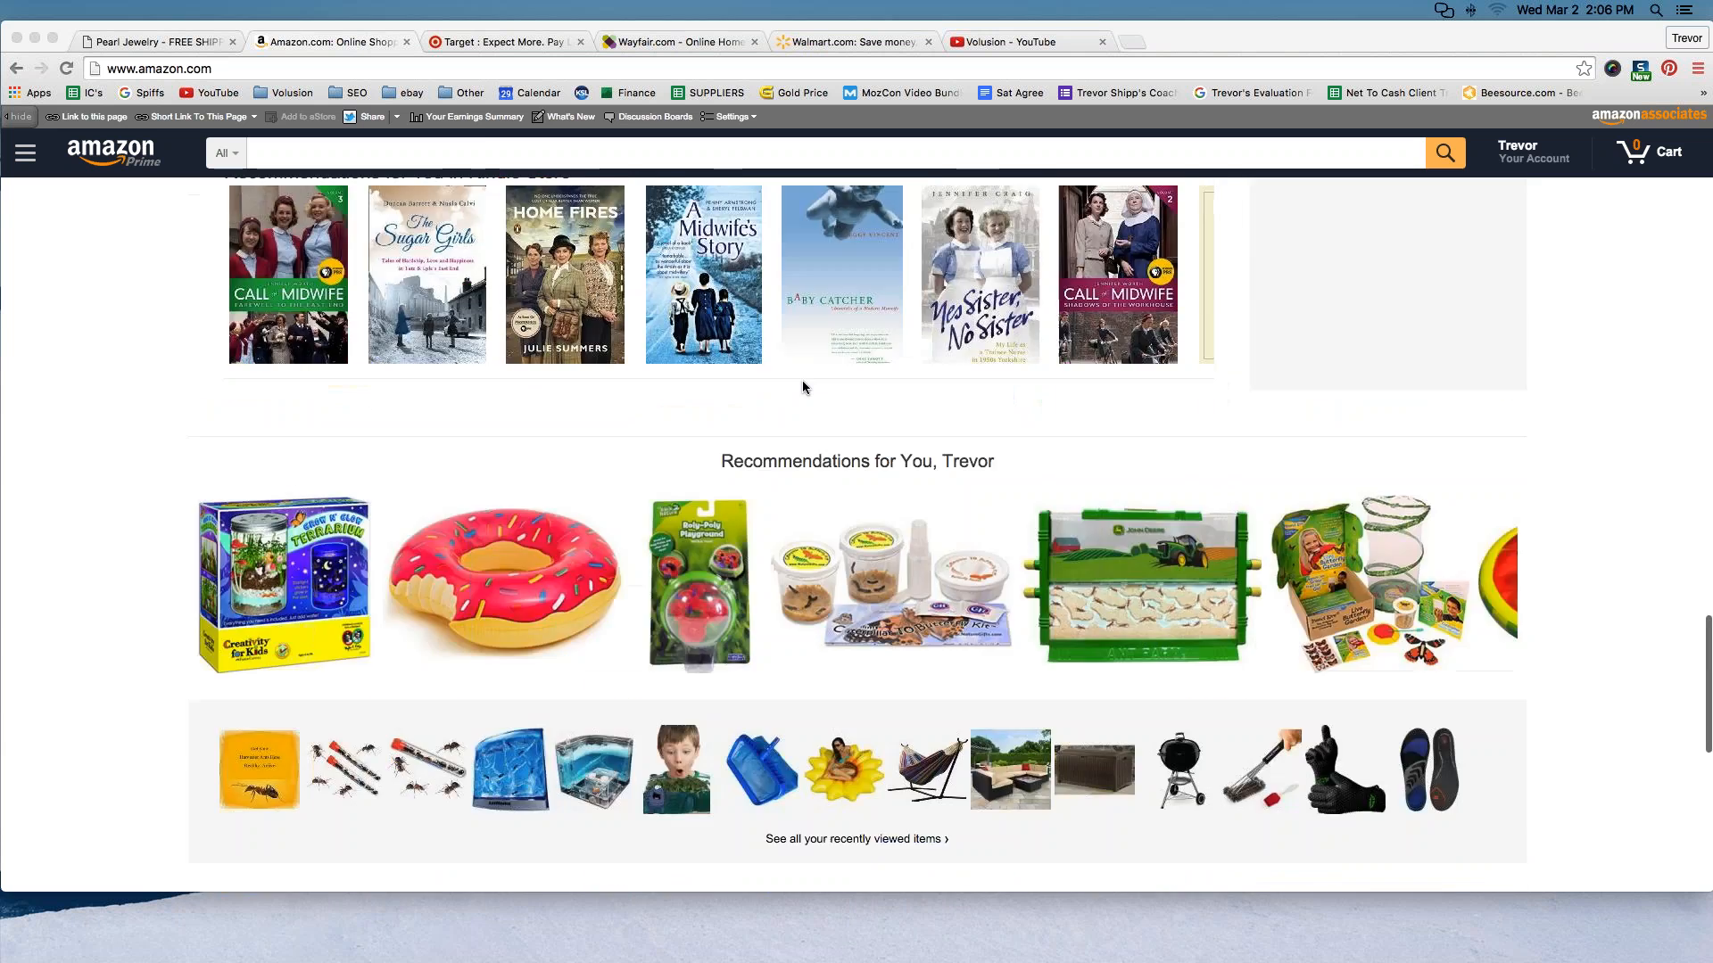
{"action": "scroll", "coordinate": [801, 380], "scroll_direction": "up", "scroll_amount": 20}
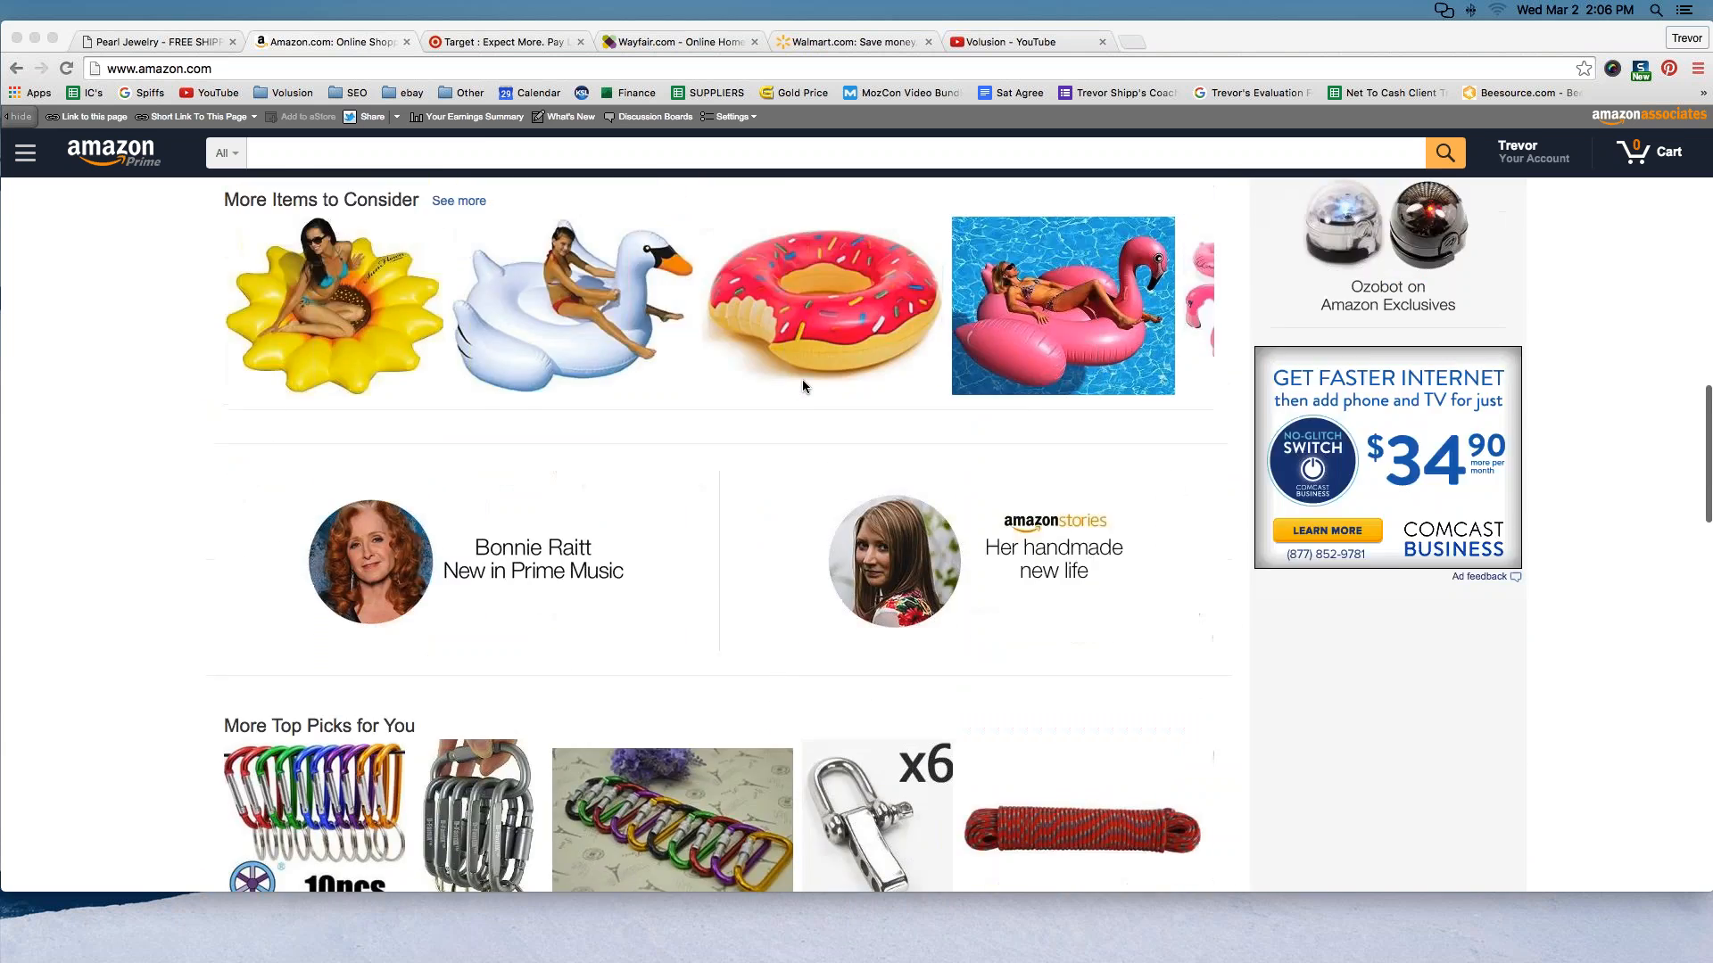
{"action": "scroll", "coordinate": [801, 386], "scroll_direction": "up", "scroll_amount": 18}
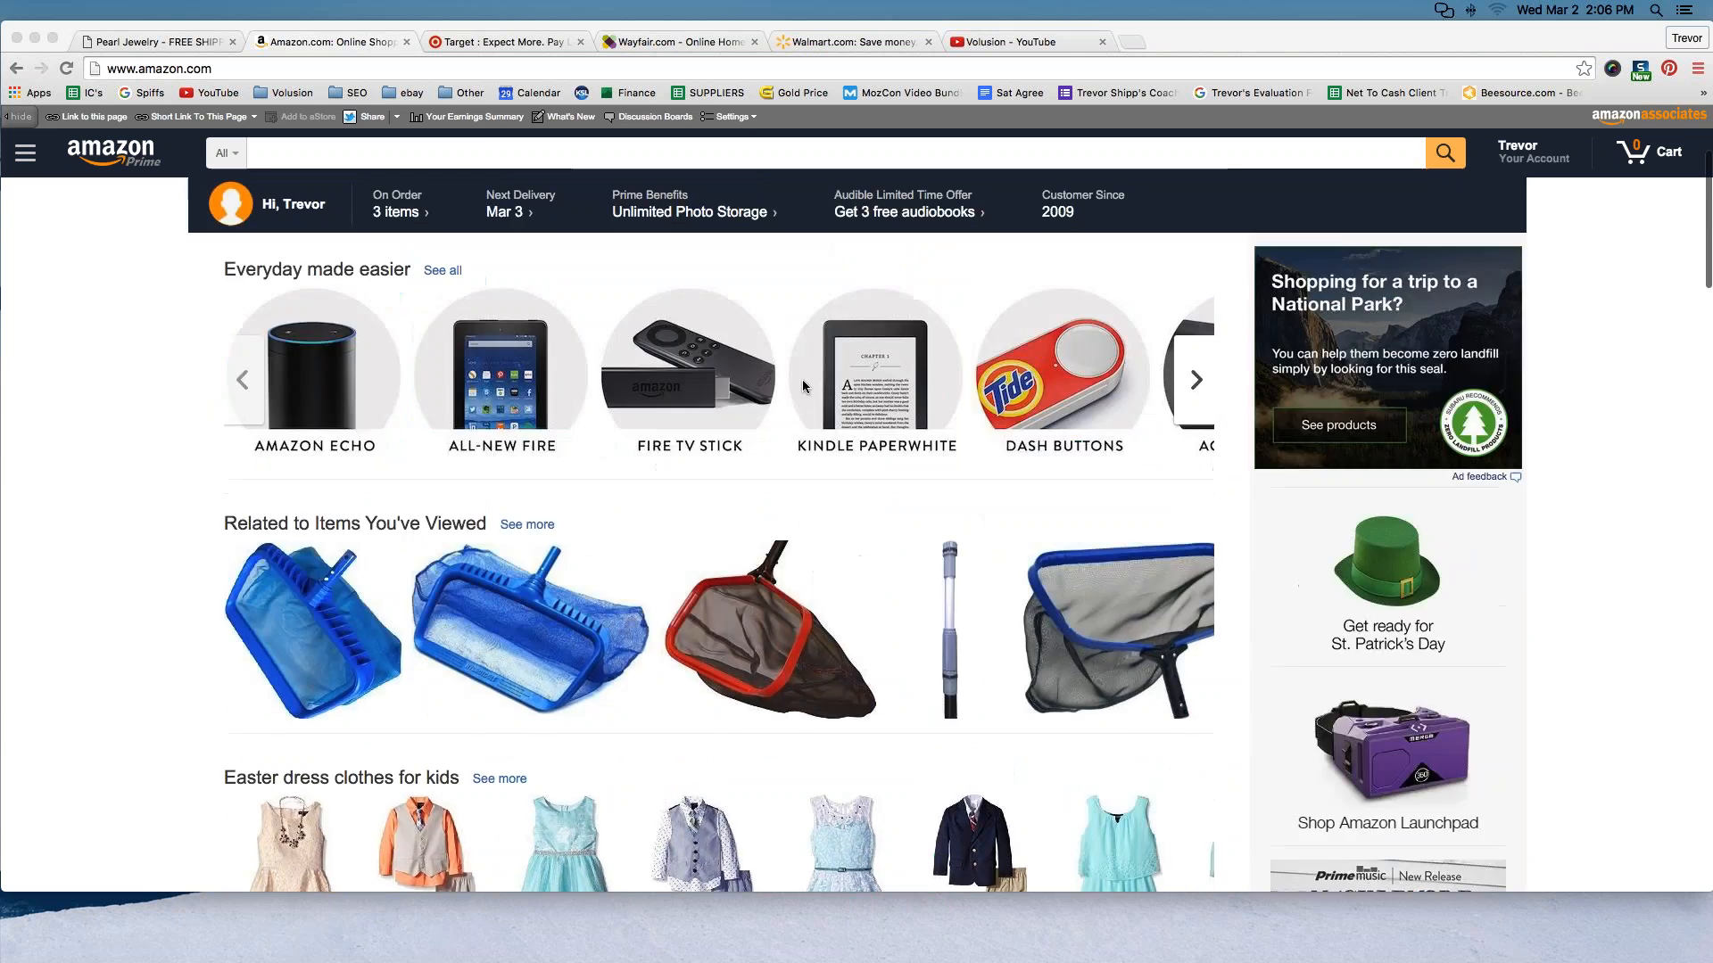
{"action": "scroll", "coordinate": [801, 378], "scroll_direction": "up", "scroll_amount": 5}
Switch to the Target home page and examine its header, category list and swimwear banner
{"action": "left_click", "coordinate": [504, 42]}
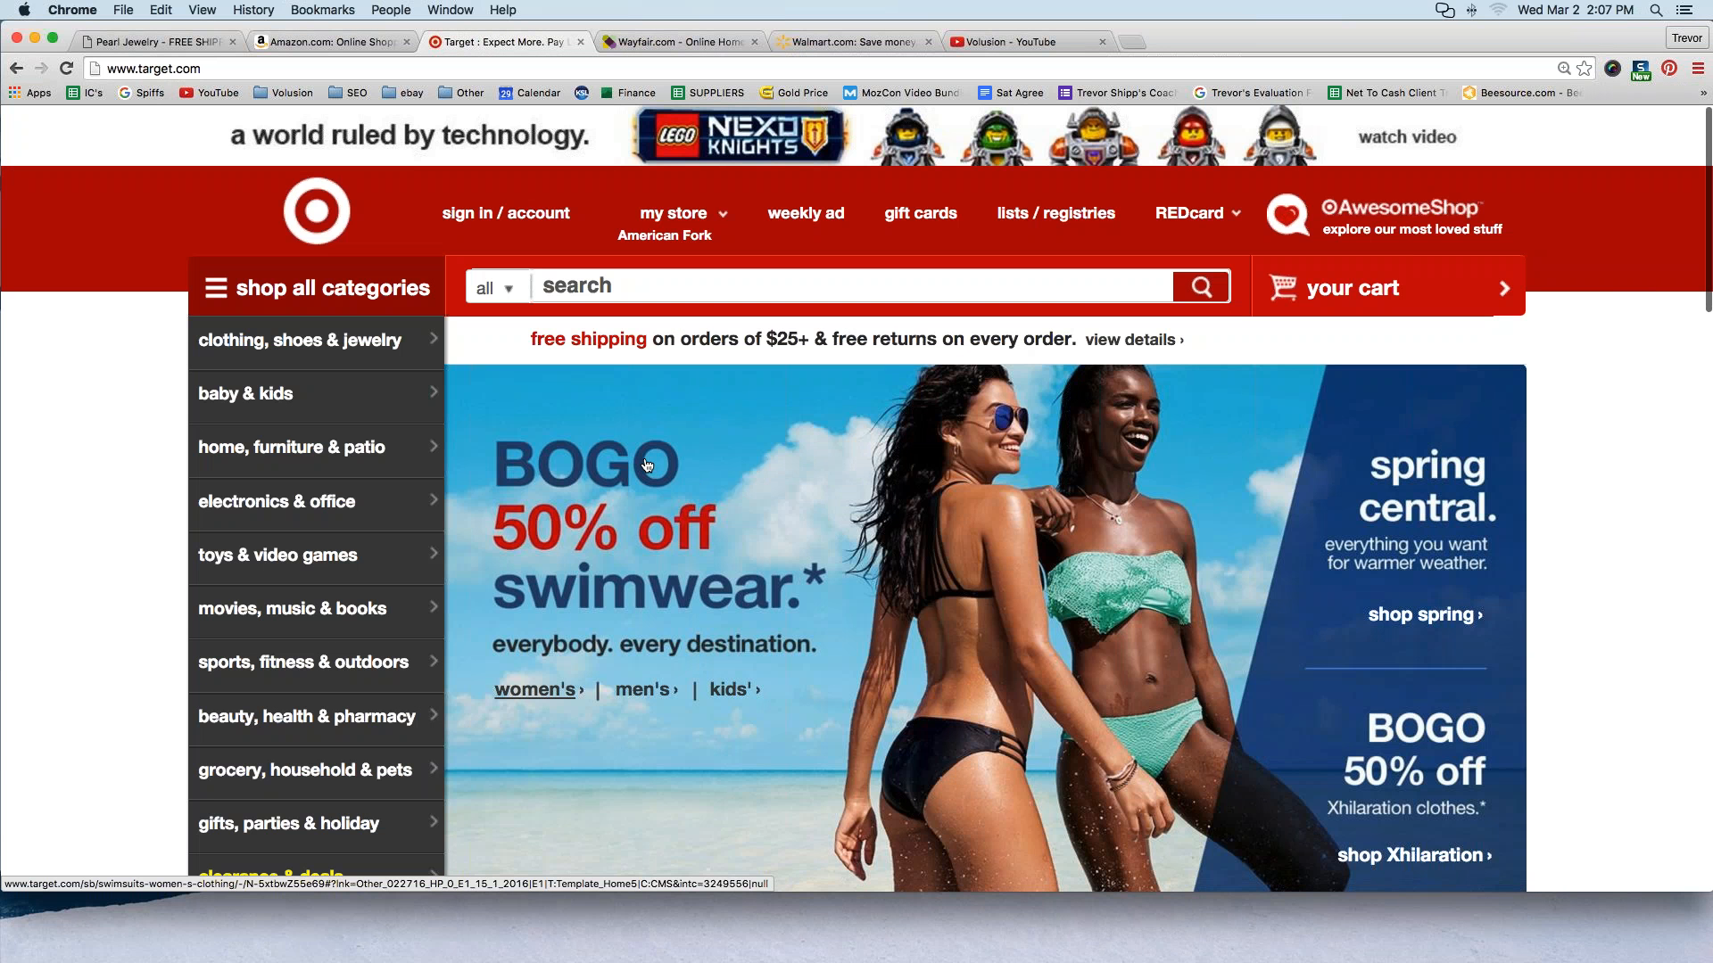
{"action": "scroll", "coordinate": [663, 448], "scroll_direction": "down", "scroll_amount": 1}
{"action": "scroll", "coordinate": [664, 448], "scroll_direction": "down", "scroll_amount": 1}
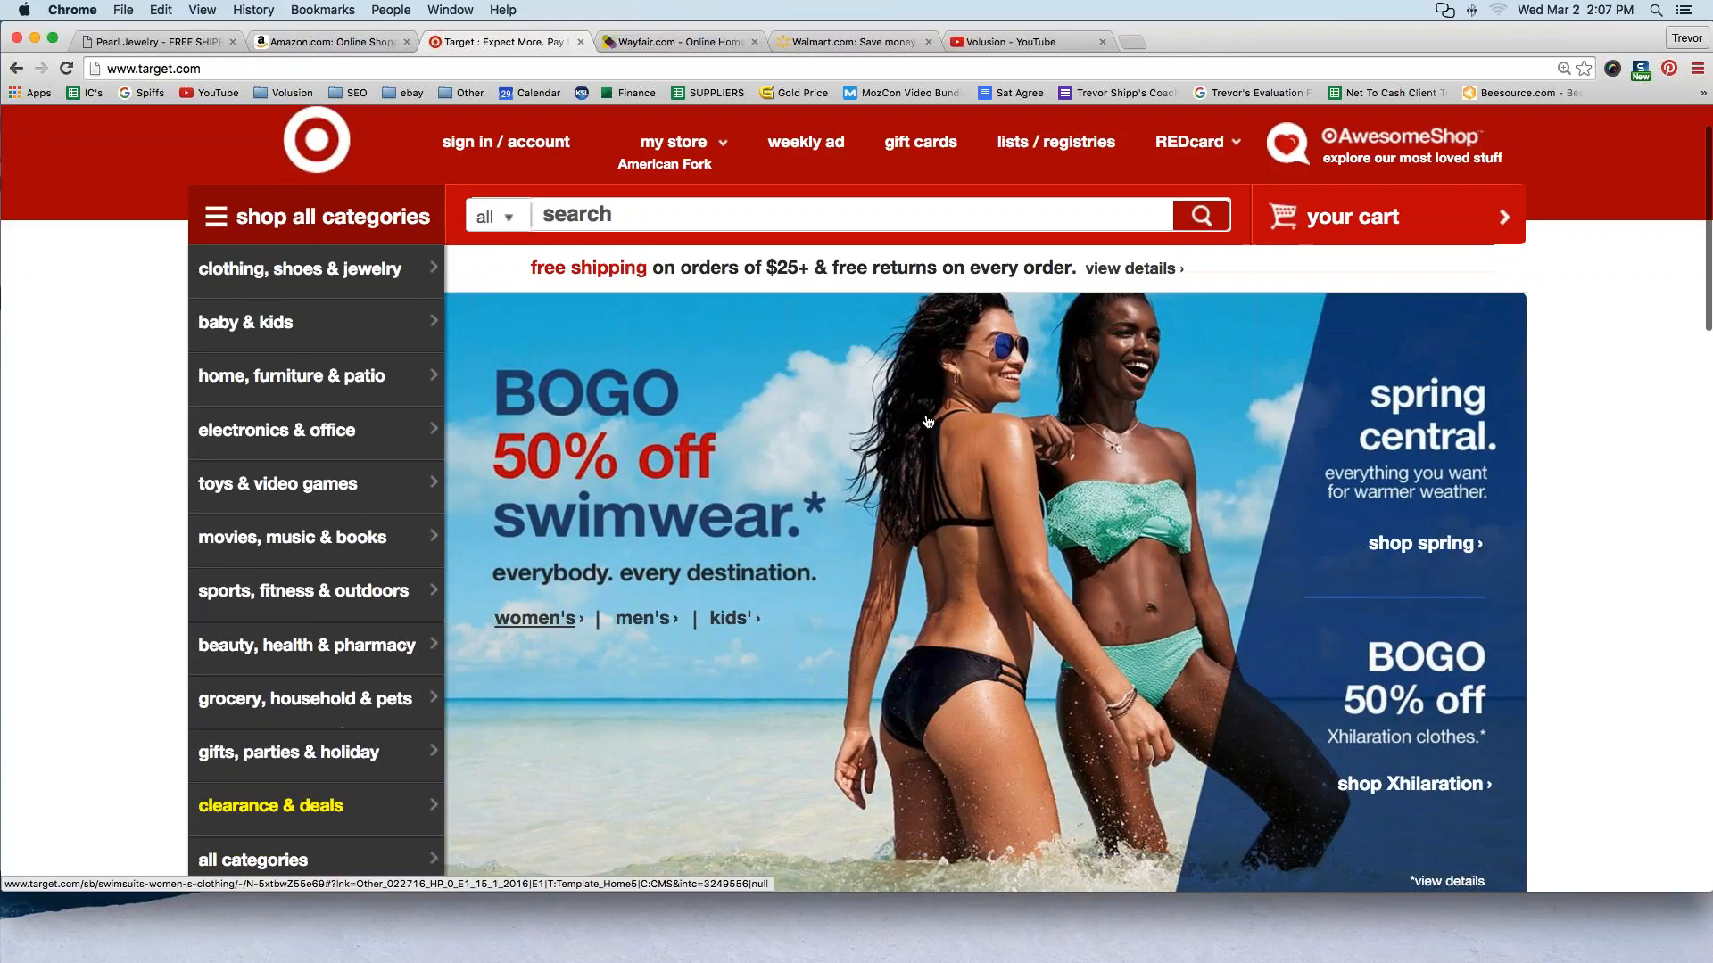
{"action": "scroll", "coordinate": [728, 439], "scroll_direction": "up", "scroll_amount": 2}
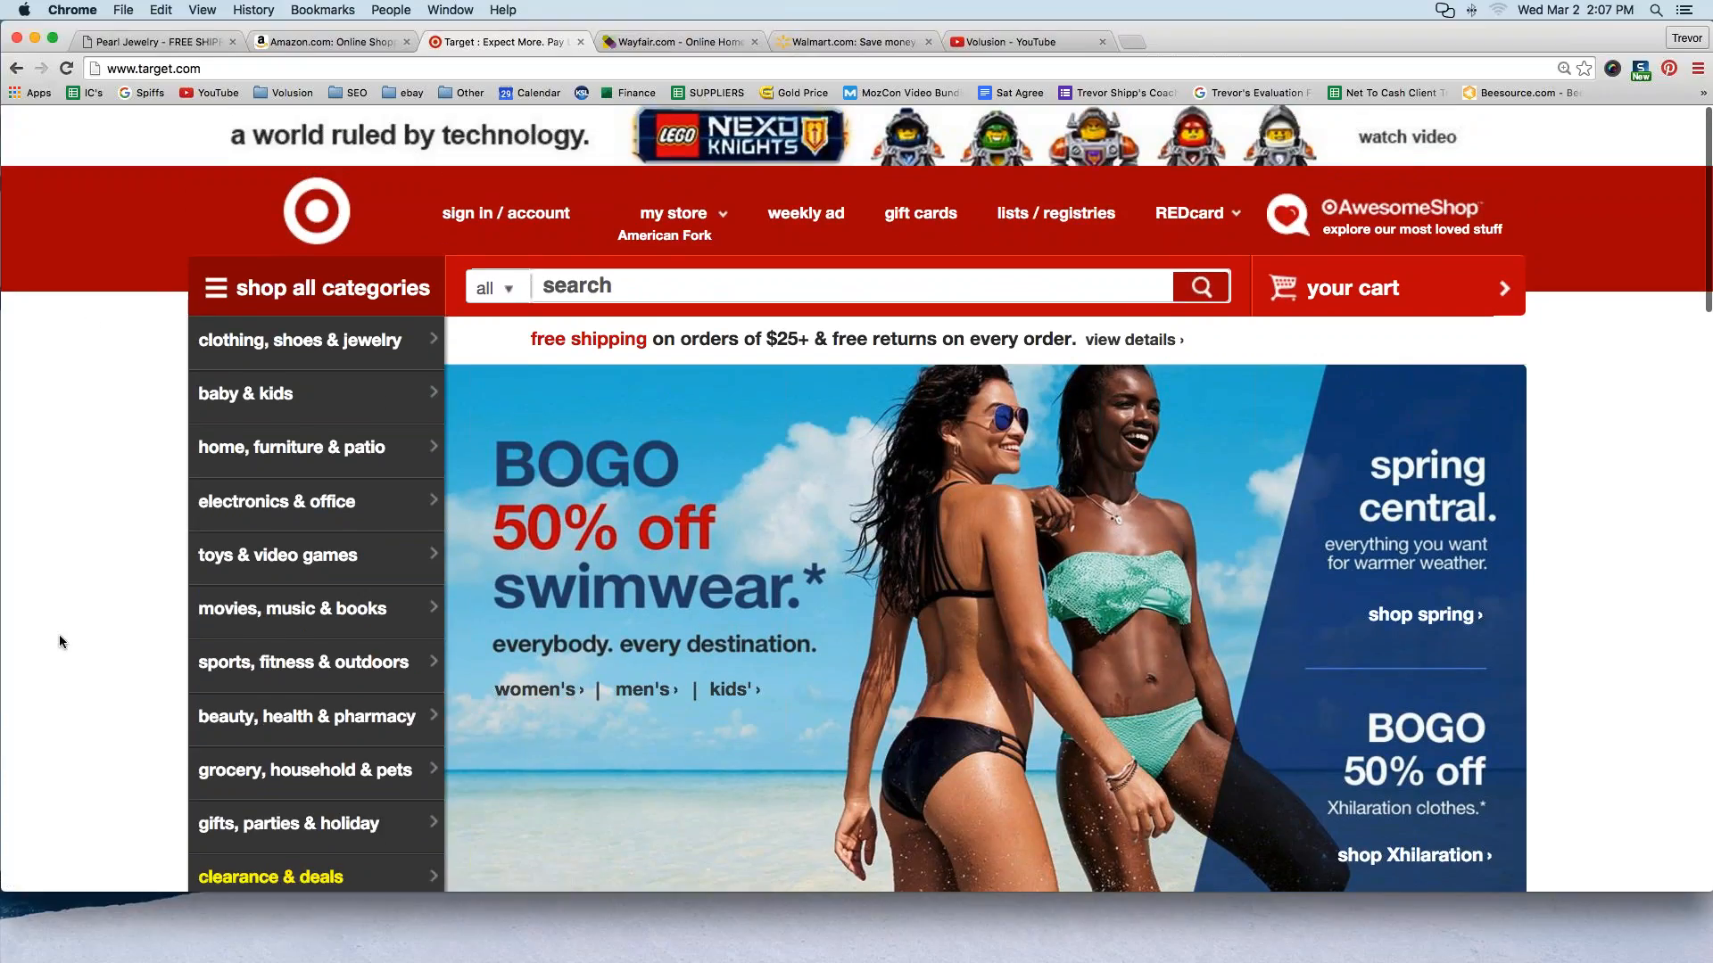
{"action": "scroll", "coordinate": [746, 467], "scroll_direction": "down", "scroll_amount": 3}
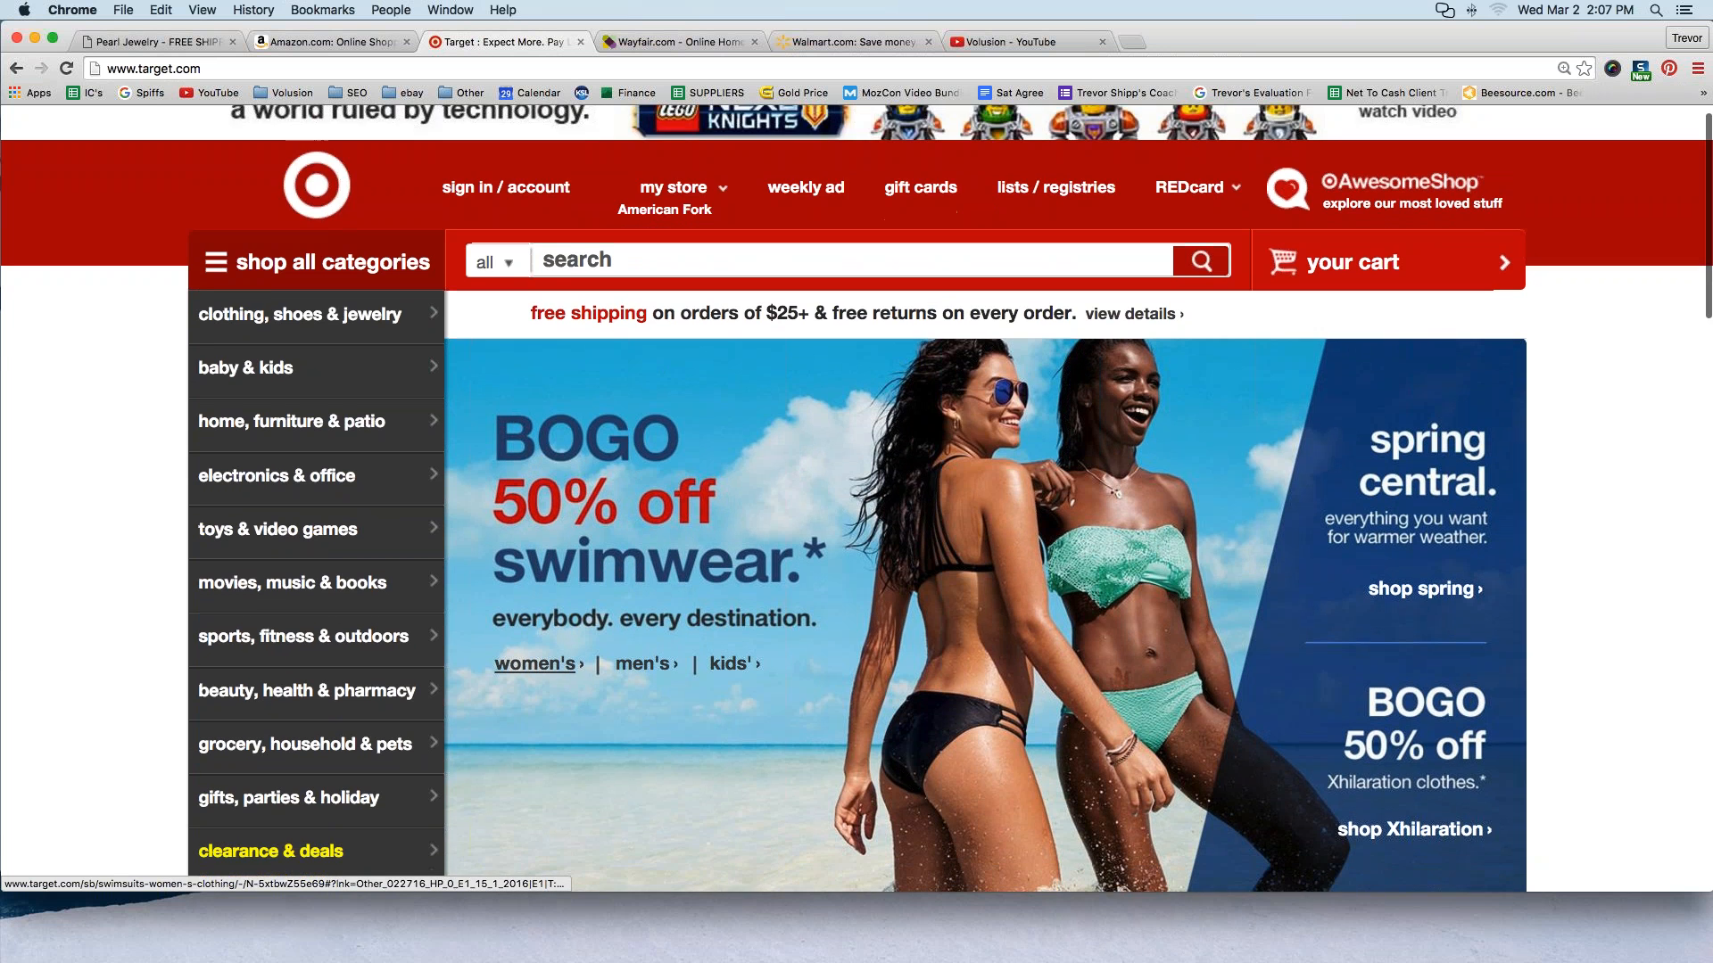
Review the Target home page's promotional tiles and shipping services, and highlight the featured products heading
{"action": "scroll", "coordinate": [746, 467], "scroll_direction": "down", "scroll_amount": 5}
{"action": "scroll", "coordinate": [746, 466], "scroll_direction": "down", "scroll_amount": 7}
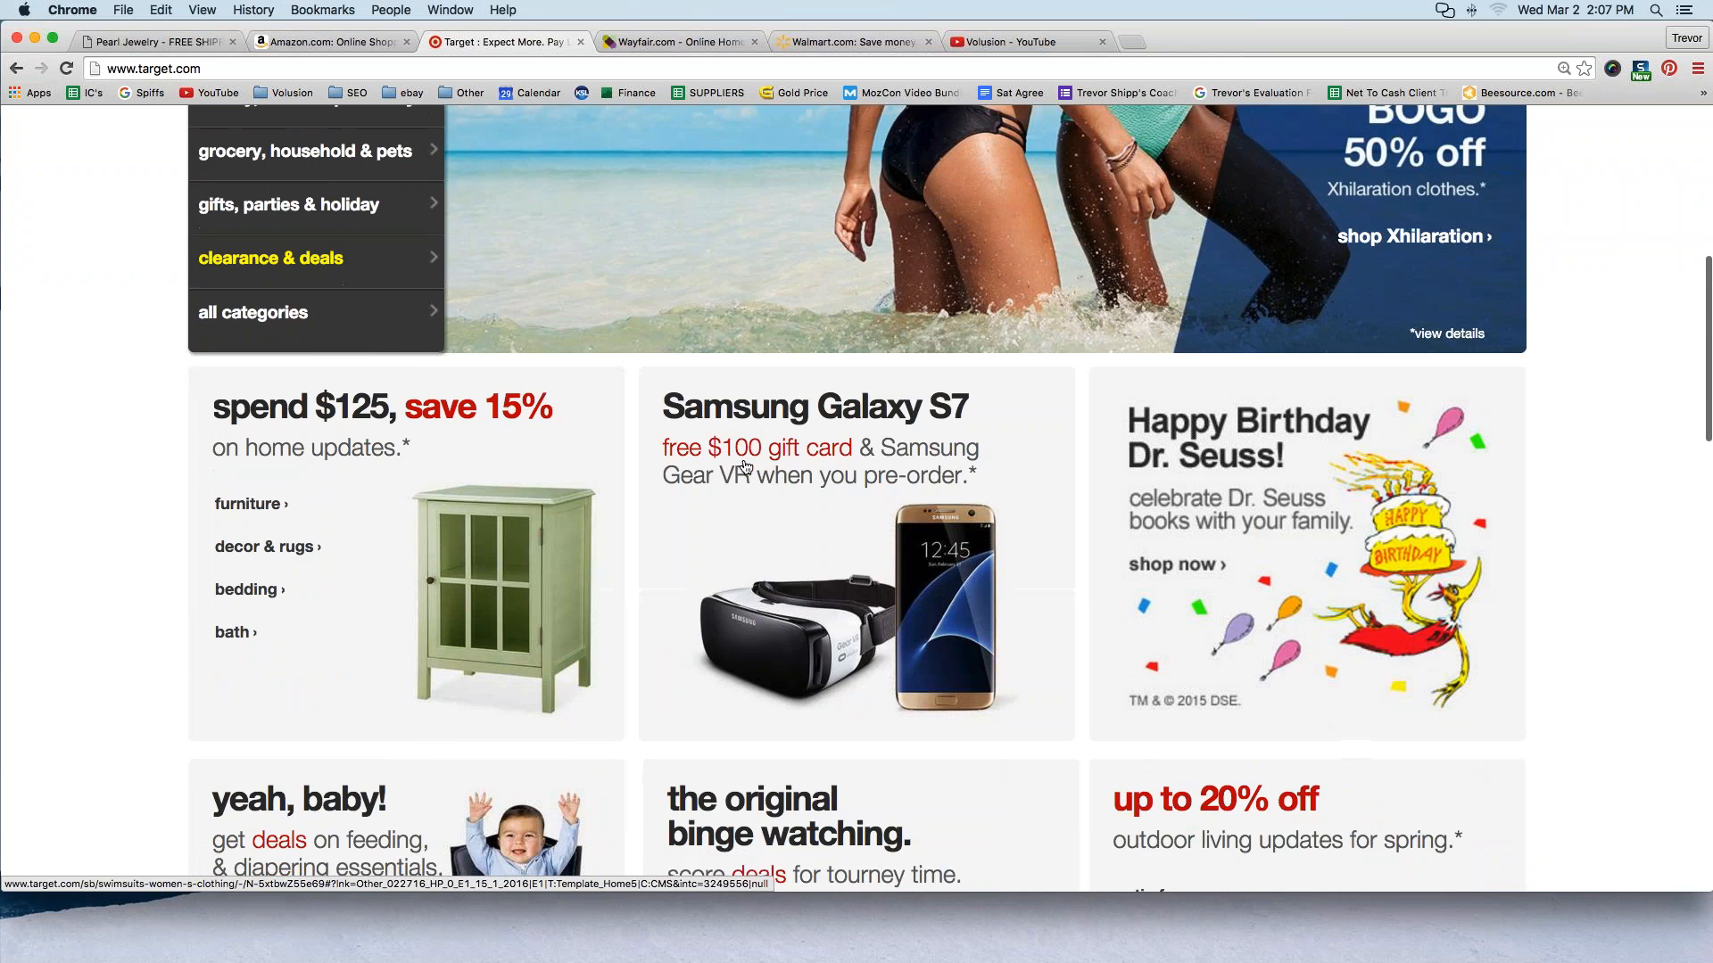
{"action": "scroll", "coordinate": [746, 467], "scroll_direction": "down", "scroll_amount": 3}
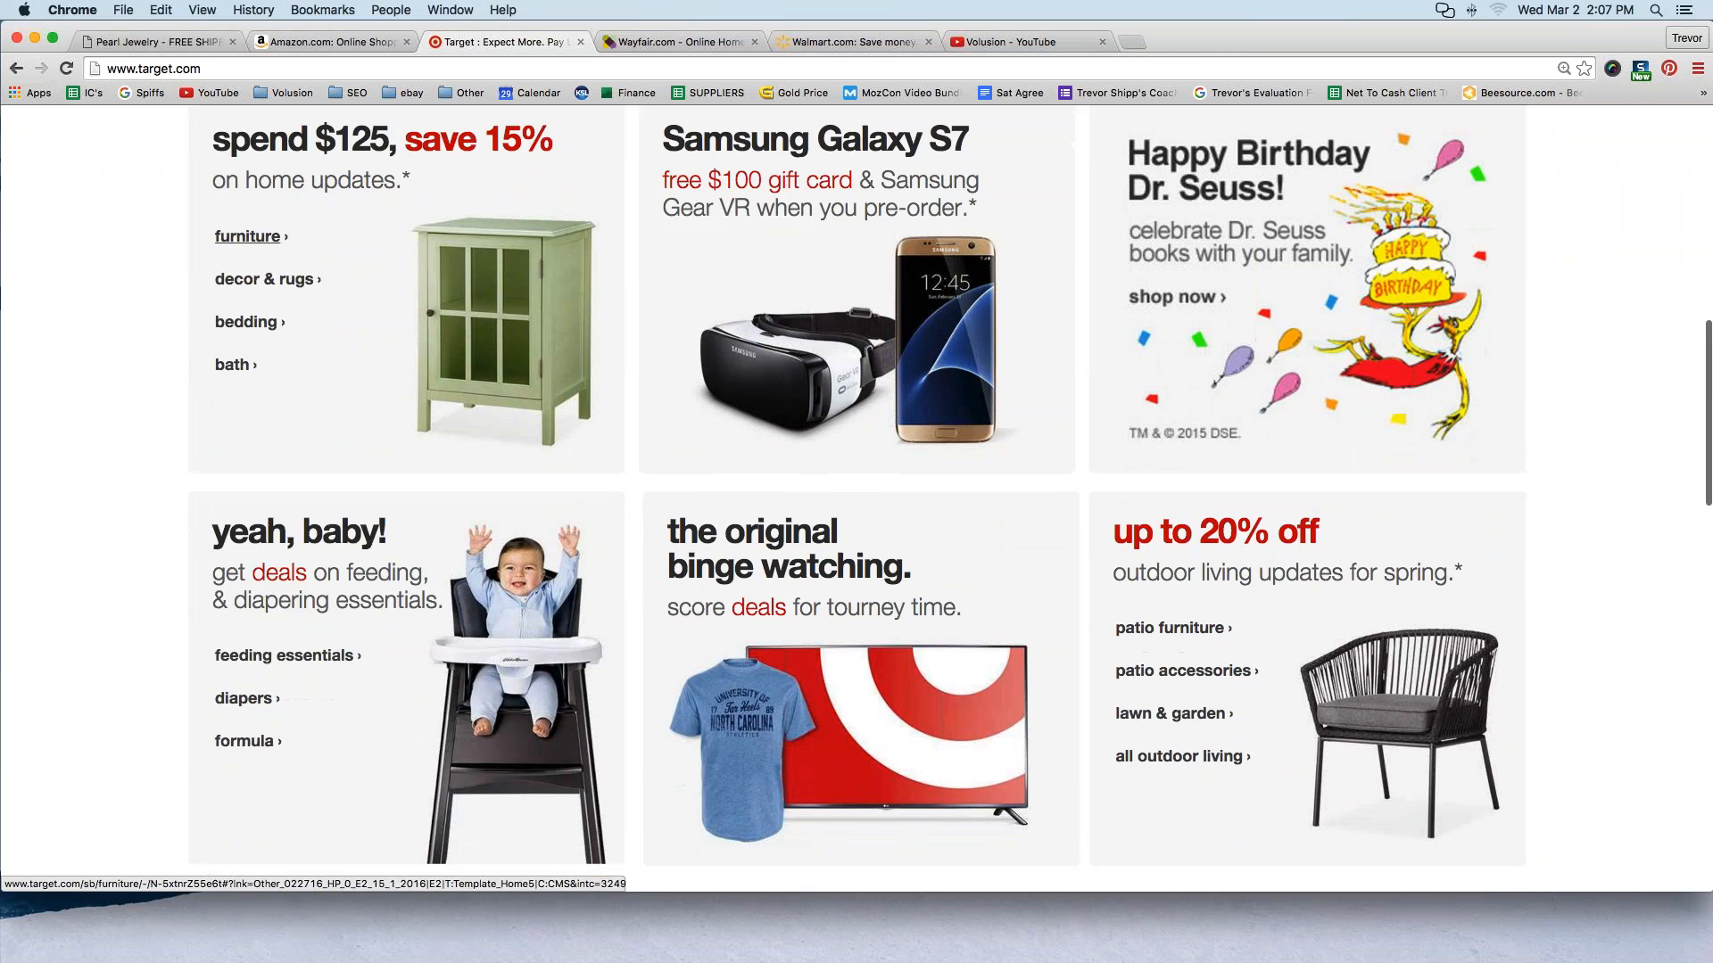
{"action": "scroll", "coordinate": [397, 279], "scroll_direction": "down", "scroll_amount": 18}
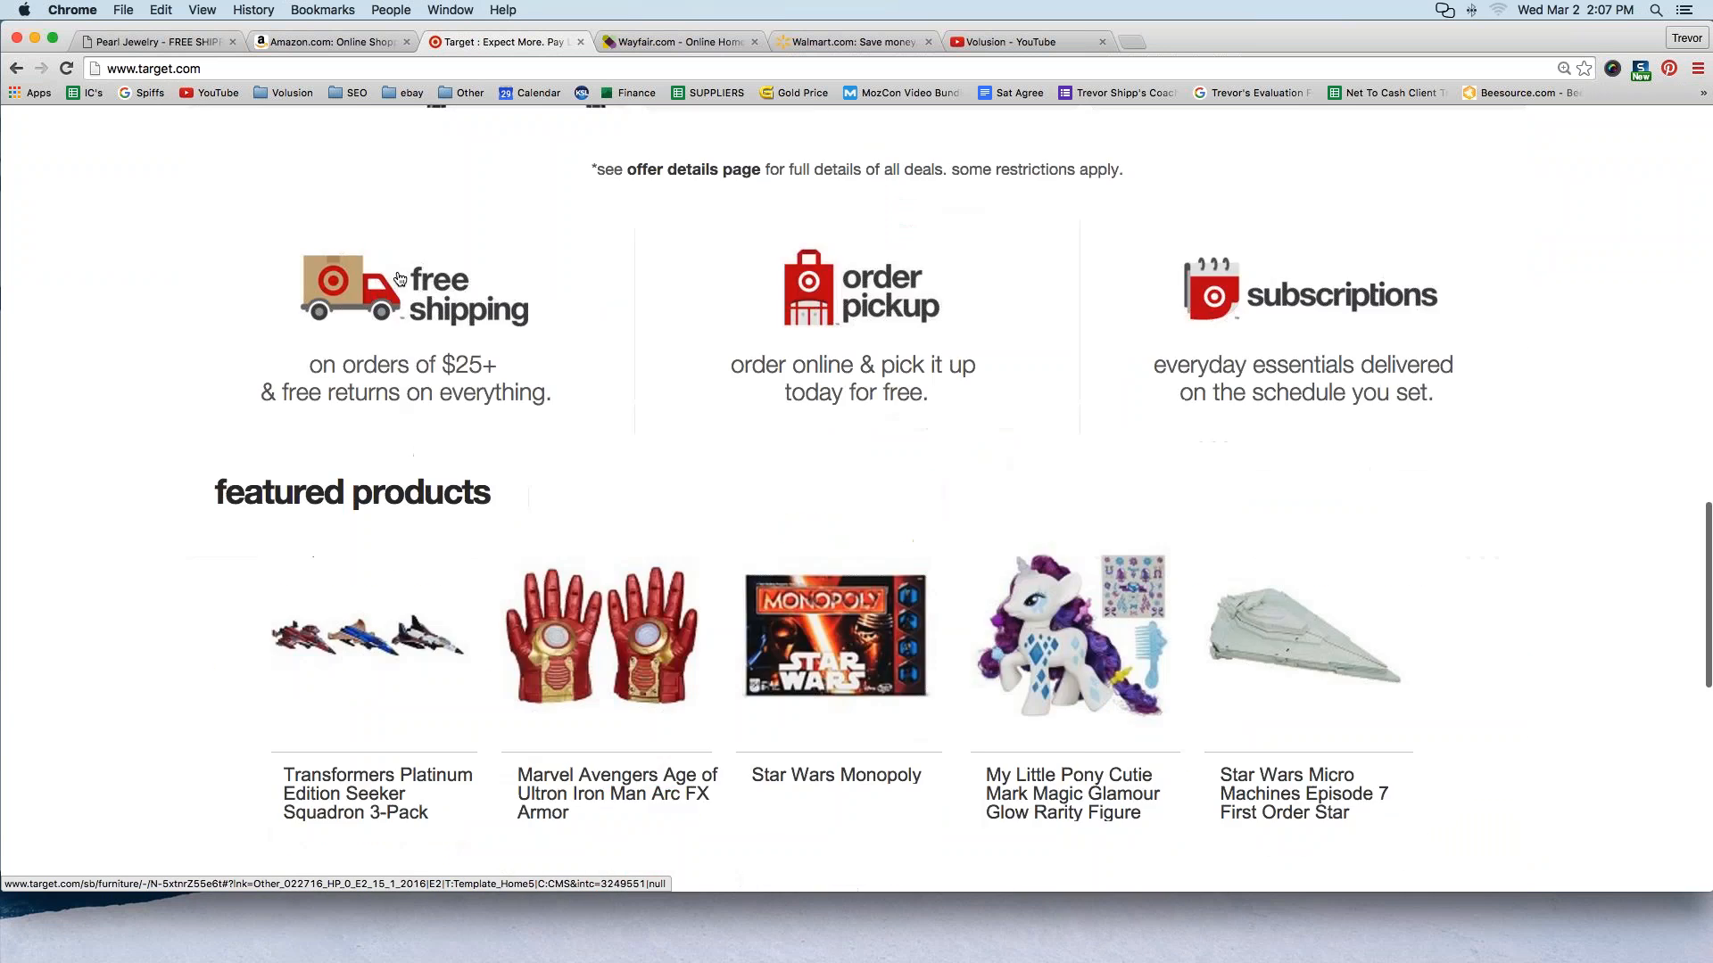
{"action": "scroll", "coordinate": [399, 279], "scroll_direction": "down", "scroll_amount": 2}
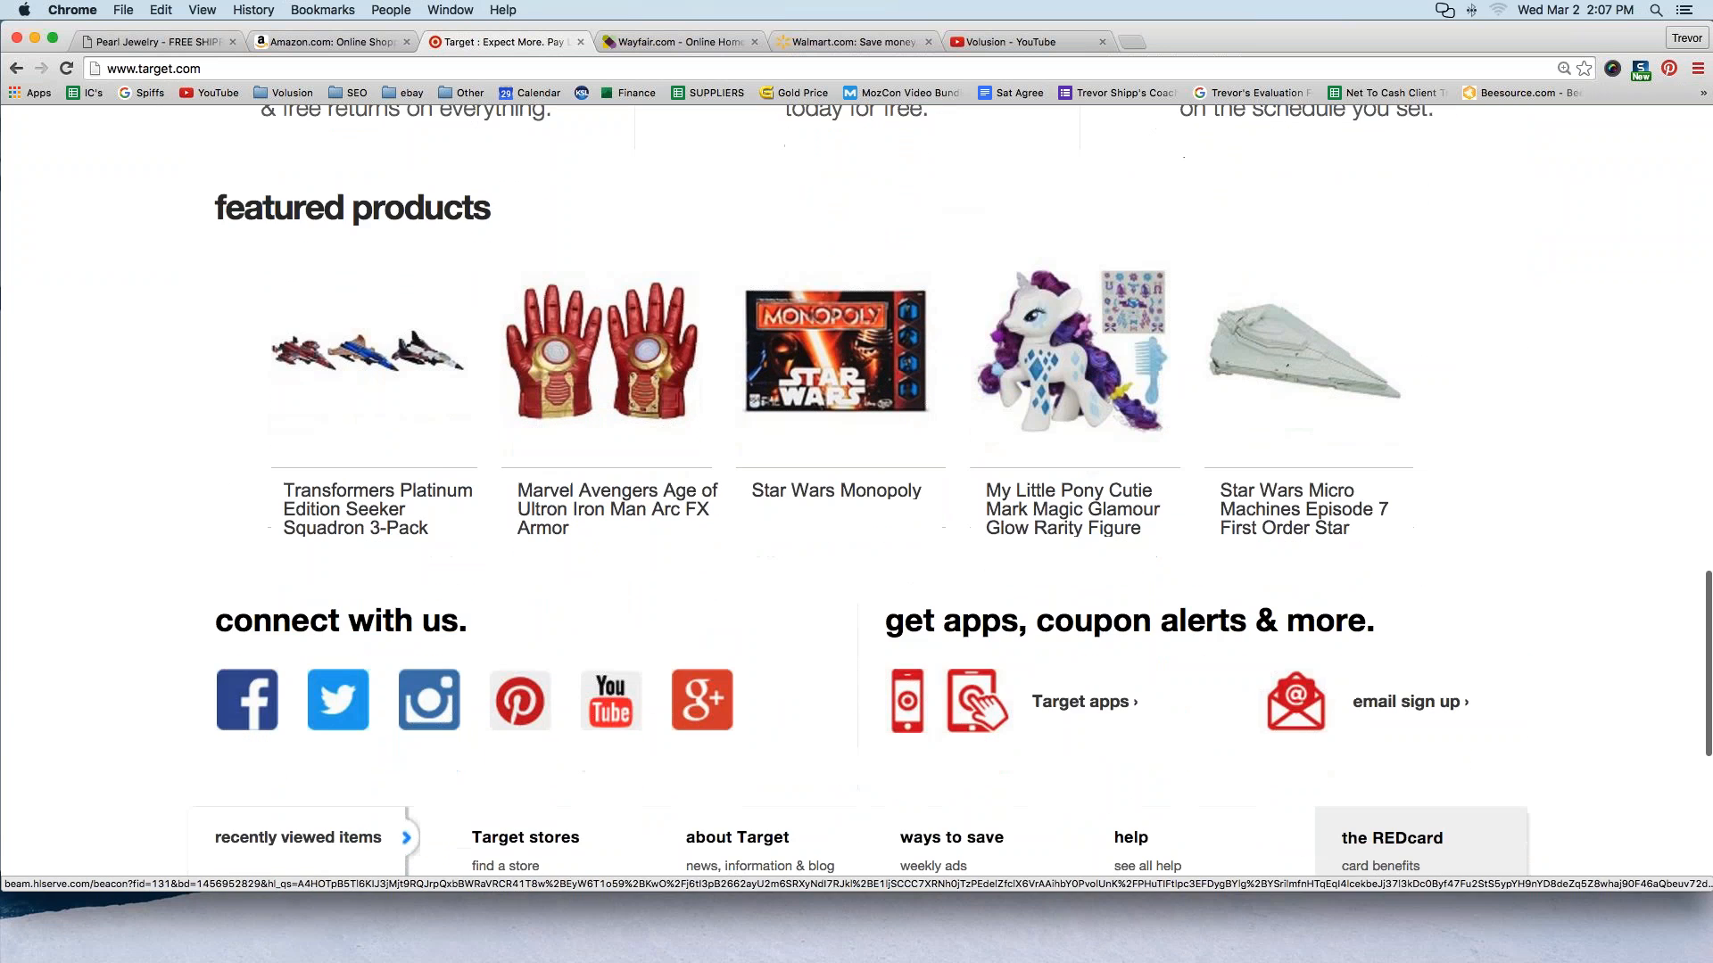
{"action": "left_click_drag", "start_coordinate": [214, 209], "coordinate": [506, 215]}
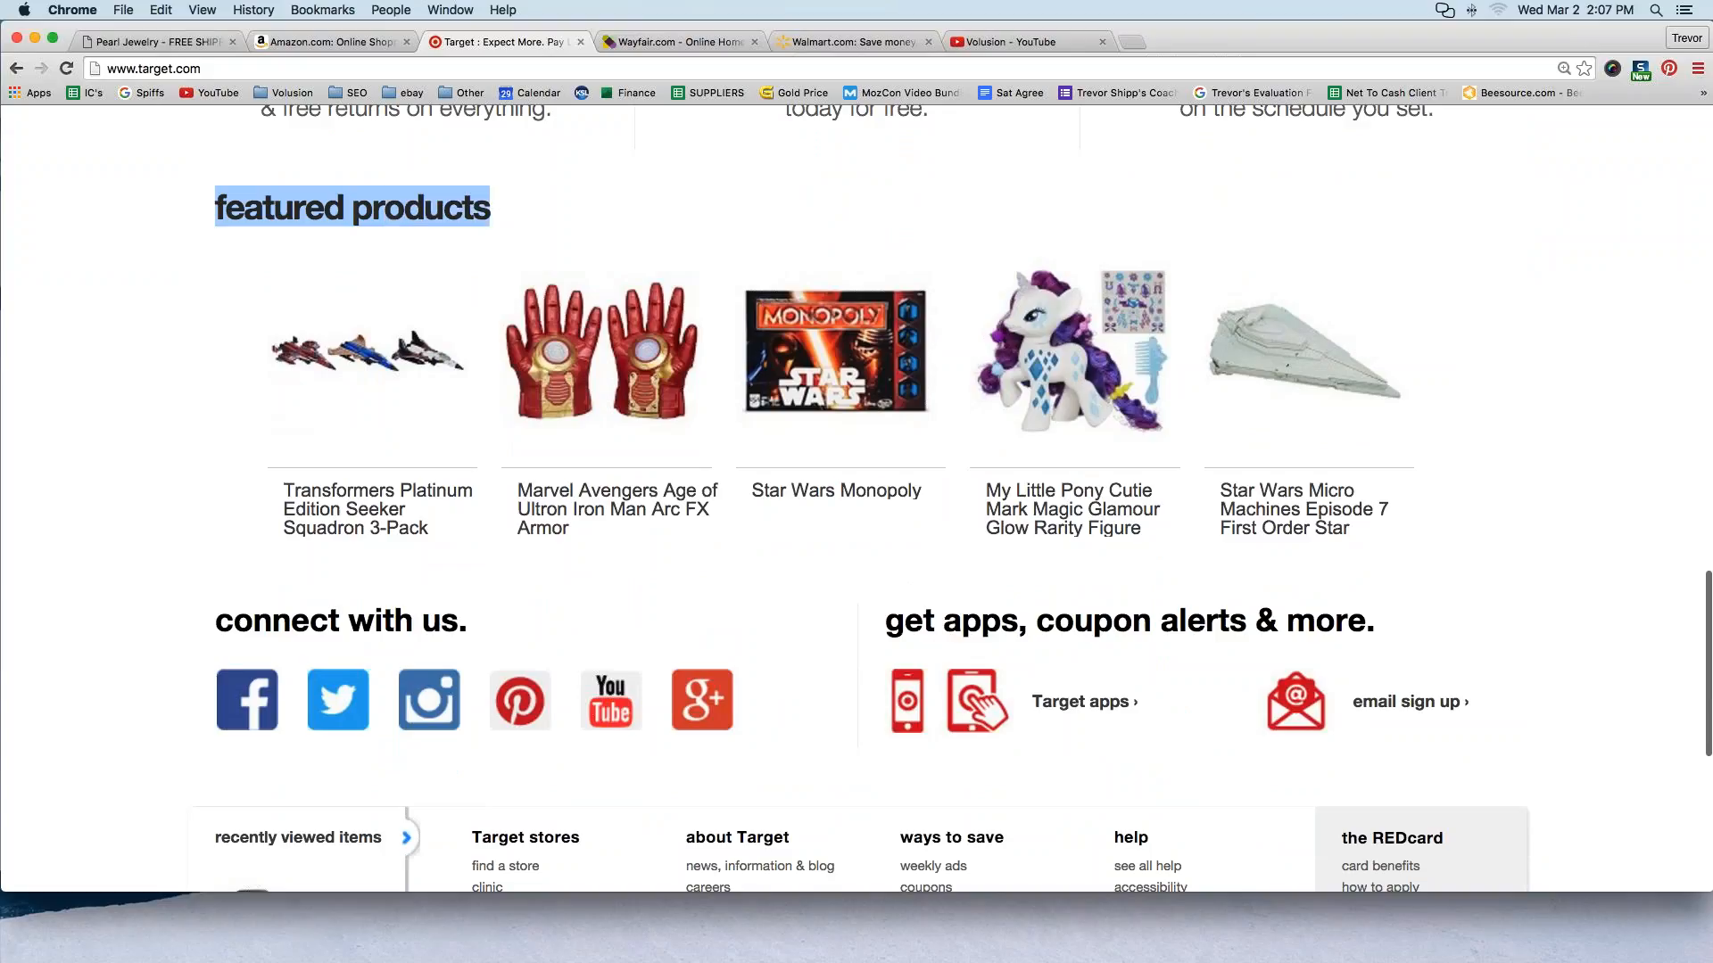
Switch to the Wayfair home page and examine its room and category links beside the Shop the Look banner
{"action": "key", "text": "ctrl+Tab"}
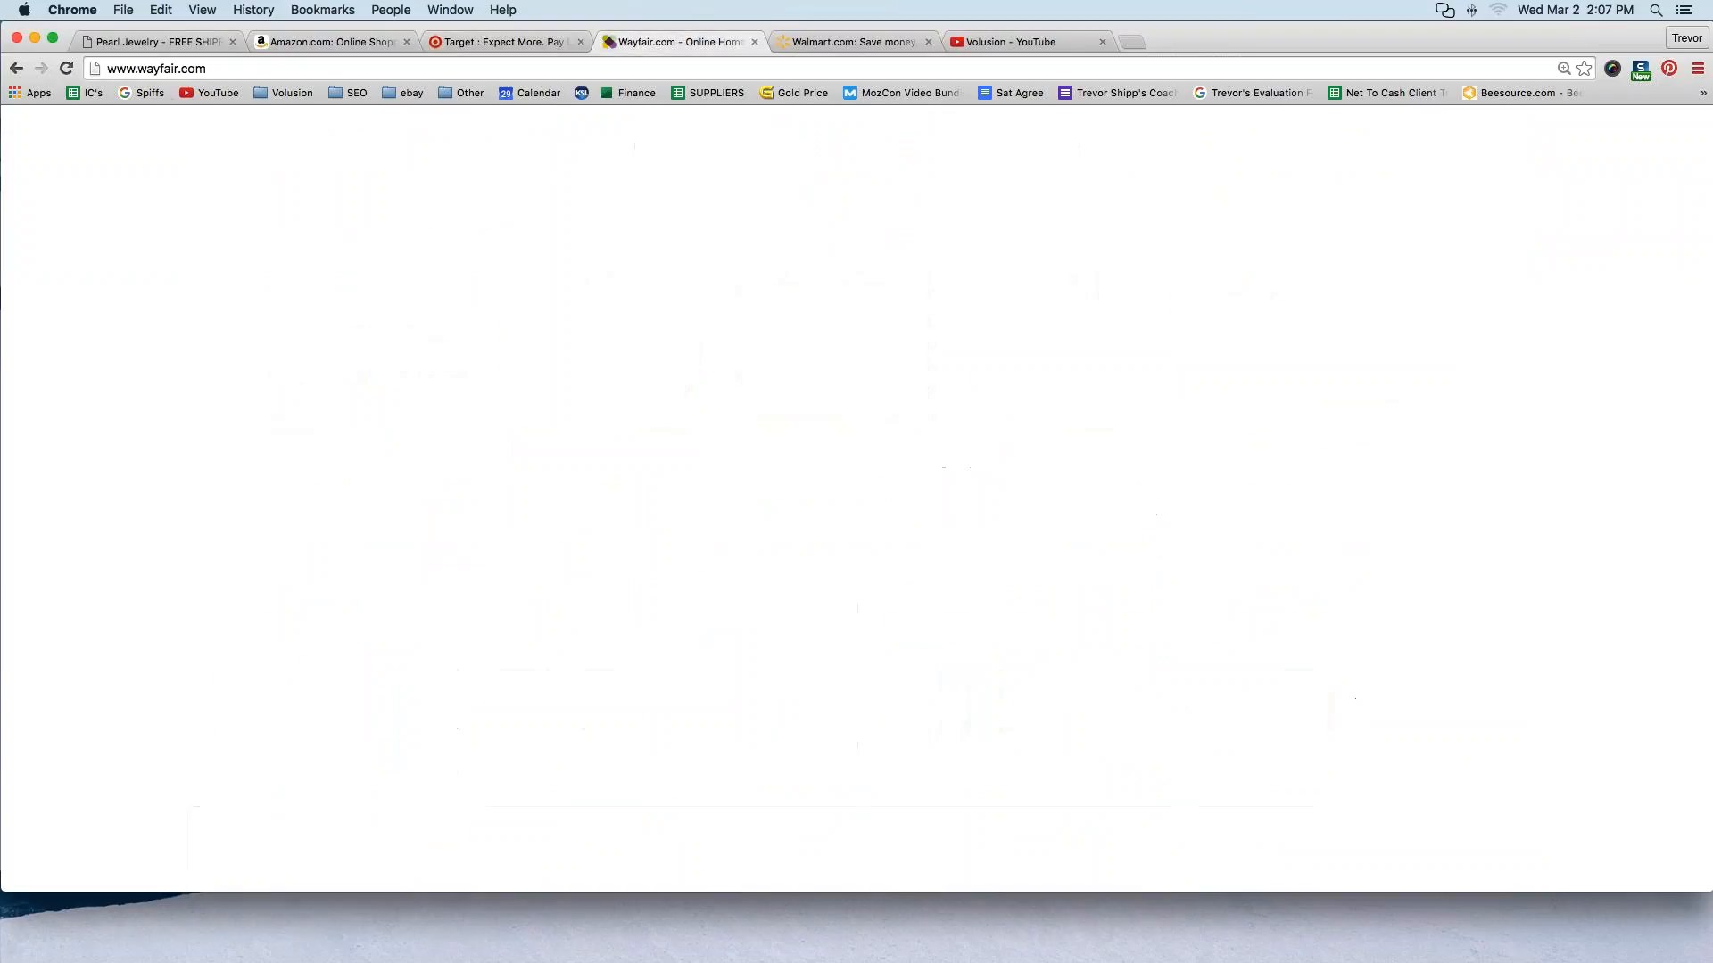
{"action": "scroll", "coordinate": [157, 263], "scroll_direction": "down", "scroll_amount": 5}
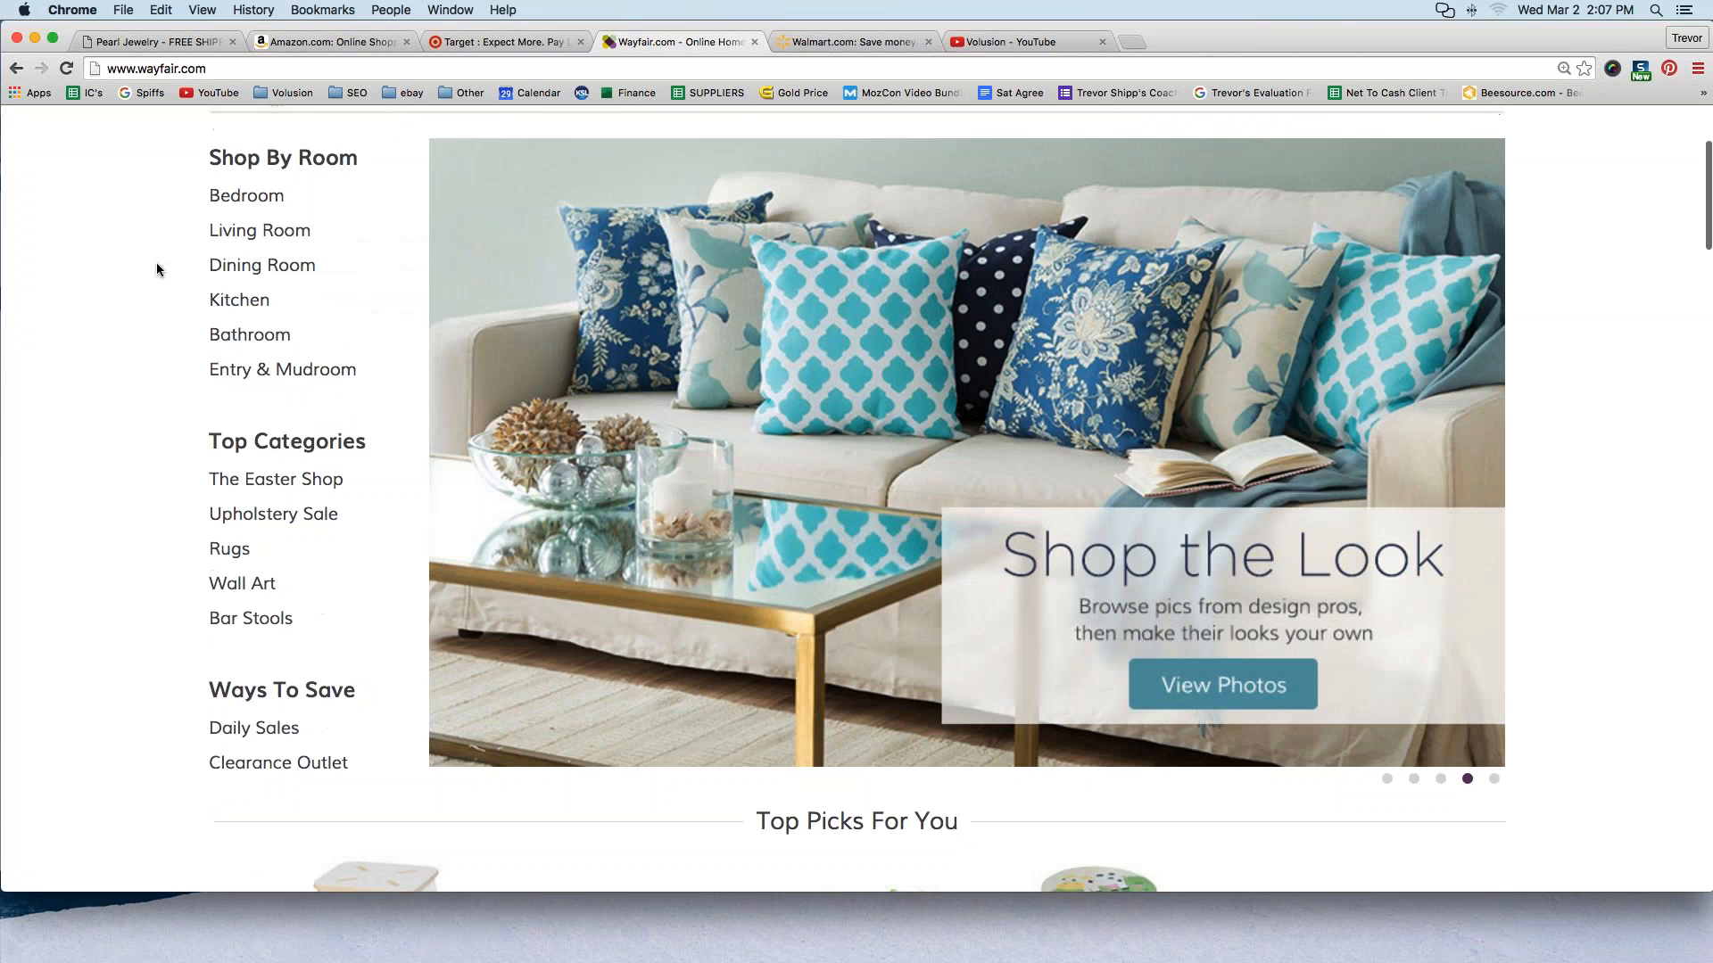
{"action": "scroll", "coordinate": [157, 263], "scroll_direction": "up", "scroll_amount": 3}
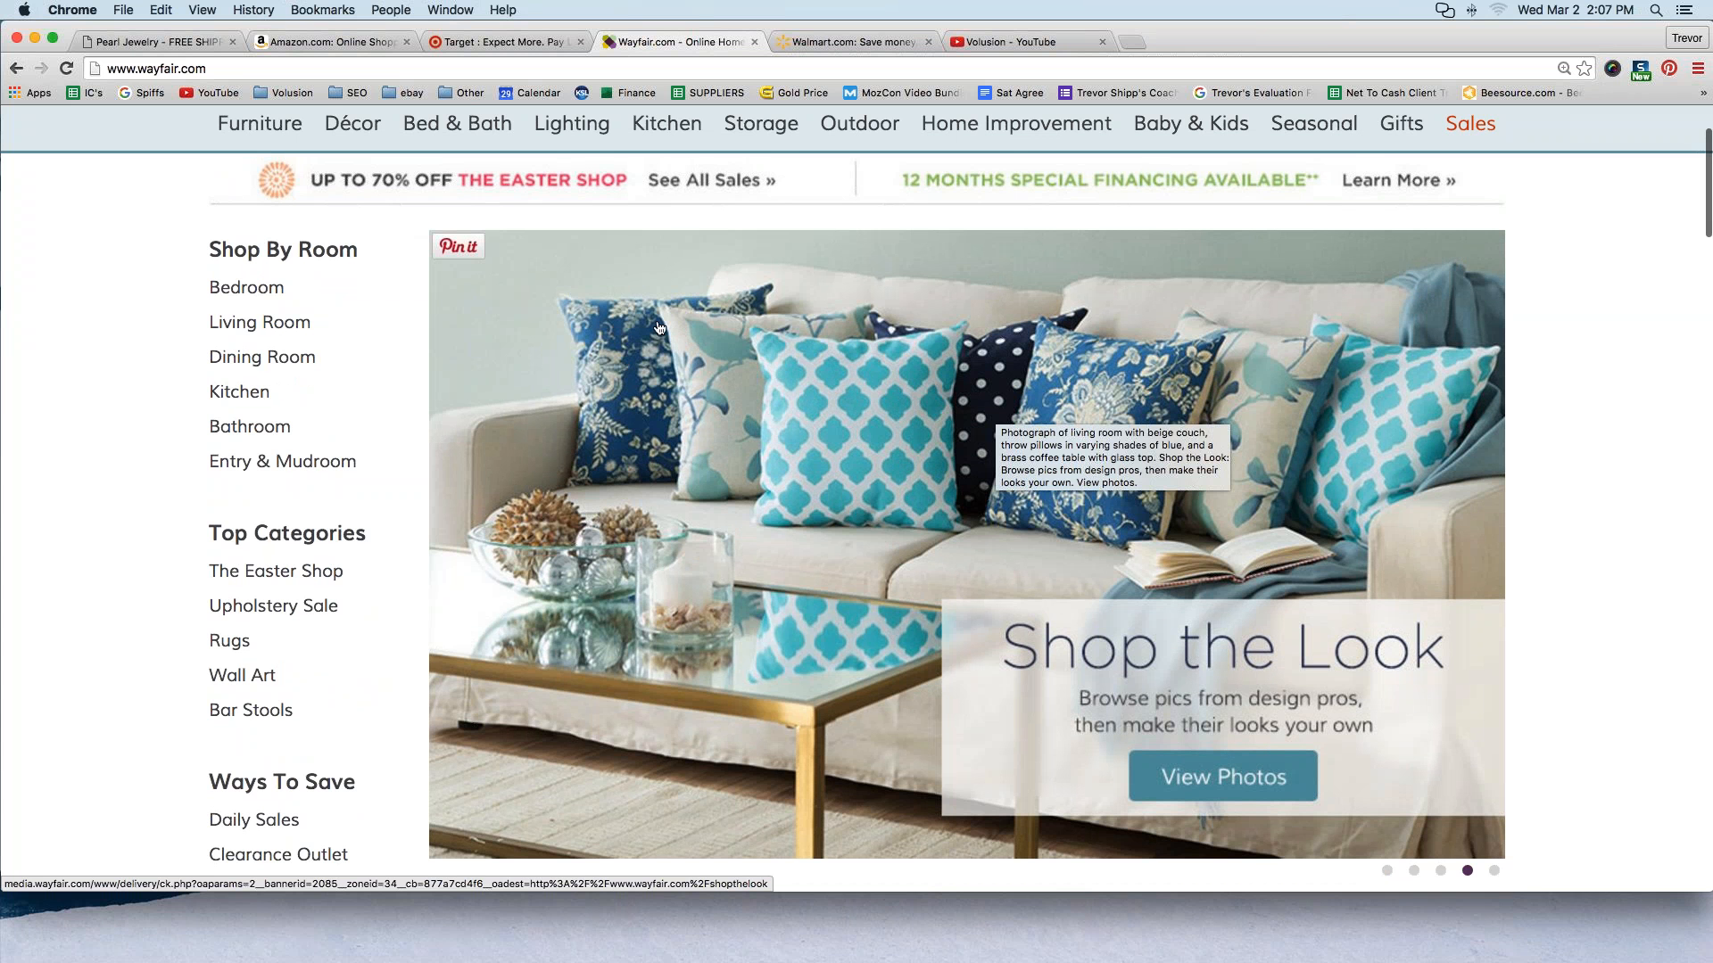
{"action": "scroll", "coordinate": [659, 327], "scroll_direction": "down", "scroll_amount": 2}
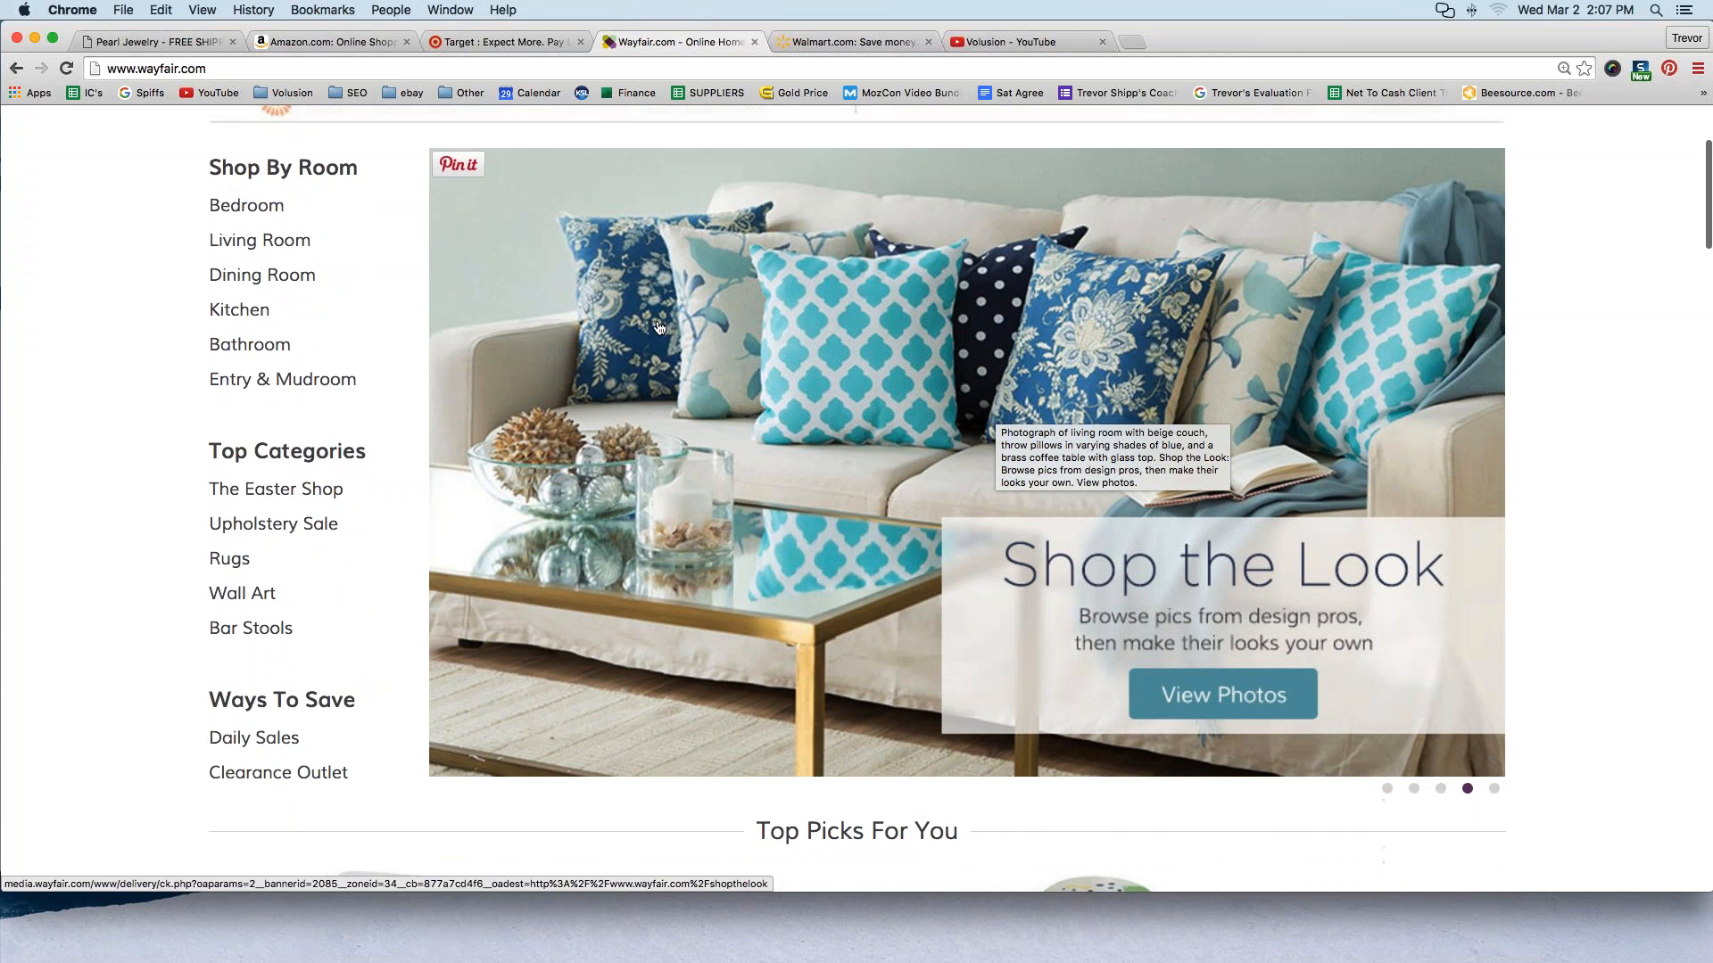
Look through the Wayfair home page's top picks, upholstery and daily sales tiles, bar stools row and bedding promotion
{"action": "scroll", "coordinate": [660, 328], "scroll_direction": "down", "scroll_amount": 6}
{"action": "scroll", "coordinate": [612, 485], "scroll_direction": "down", "scroll_amount": 2}
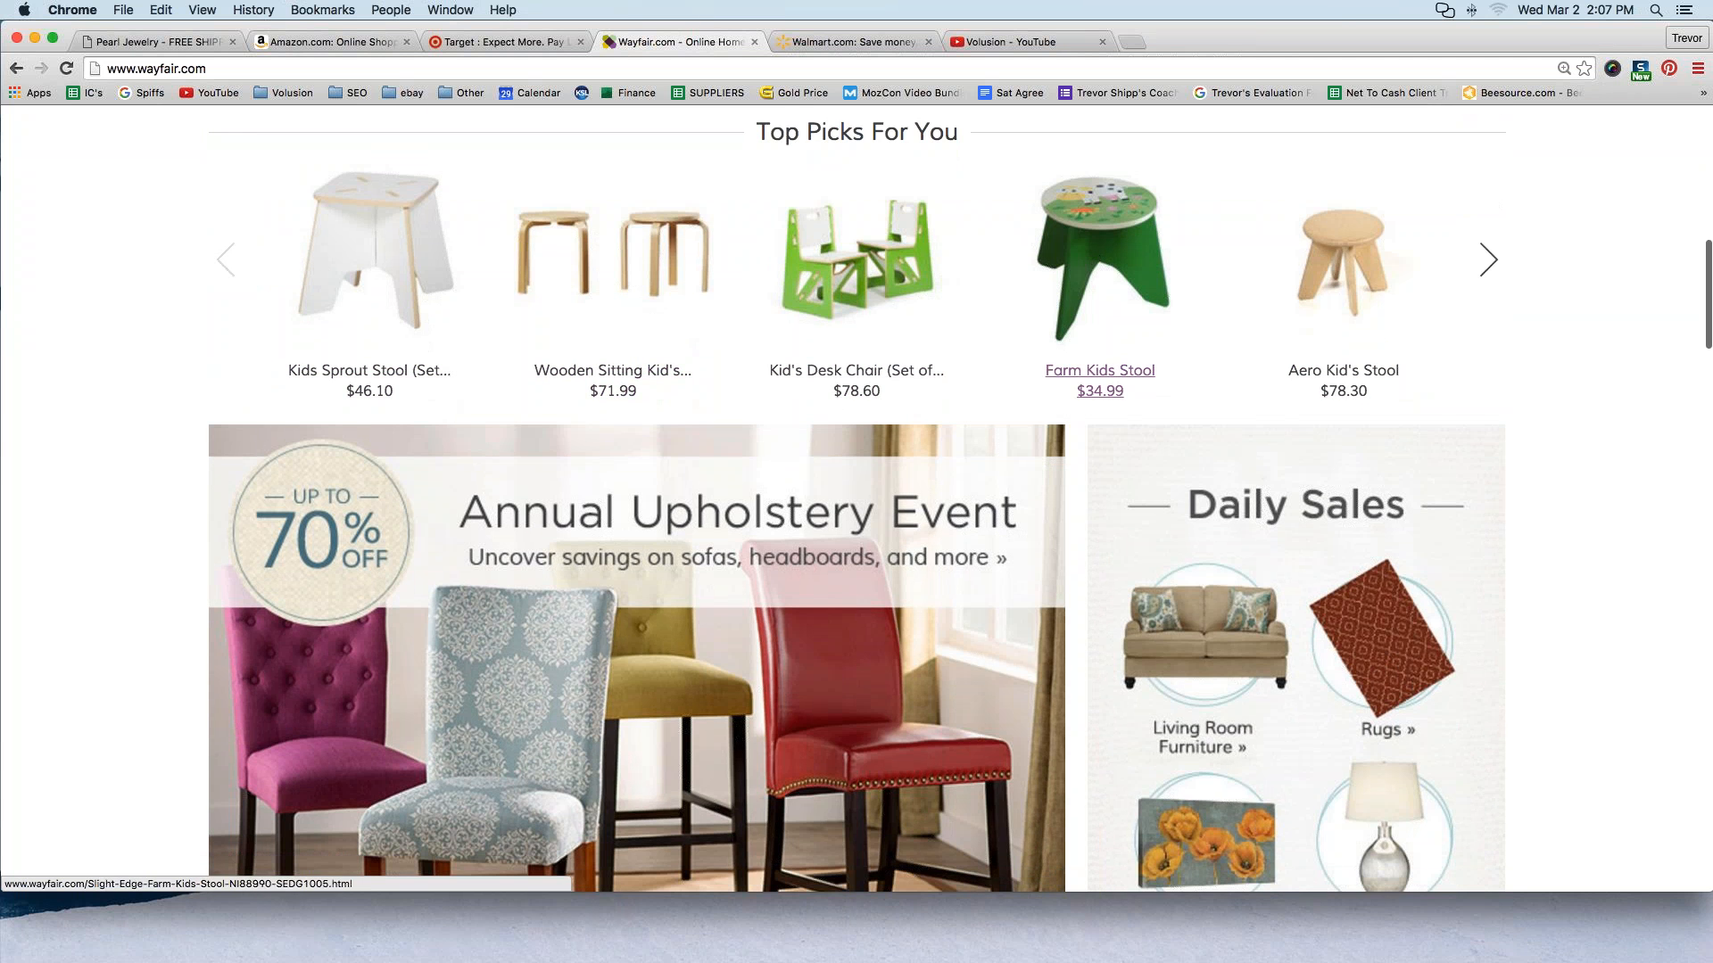
{"action": "scroll", "coordinate": [518, 218], "scroll_direction": "down", "scroll_amount": 6}
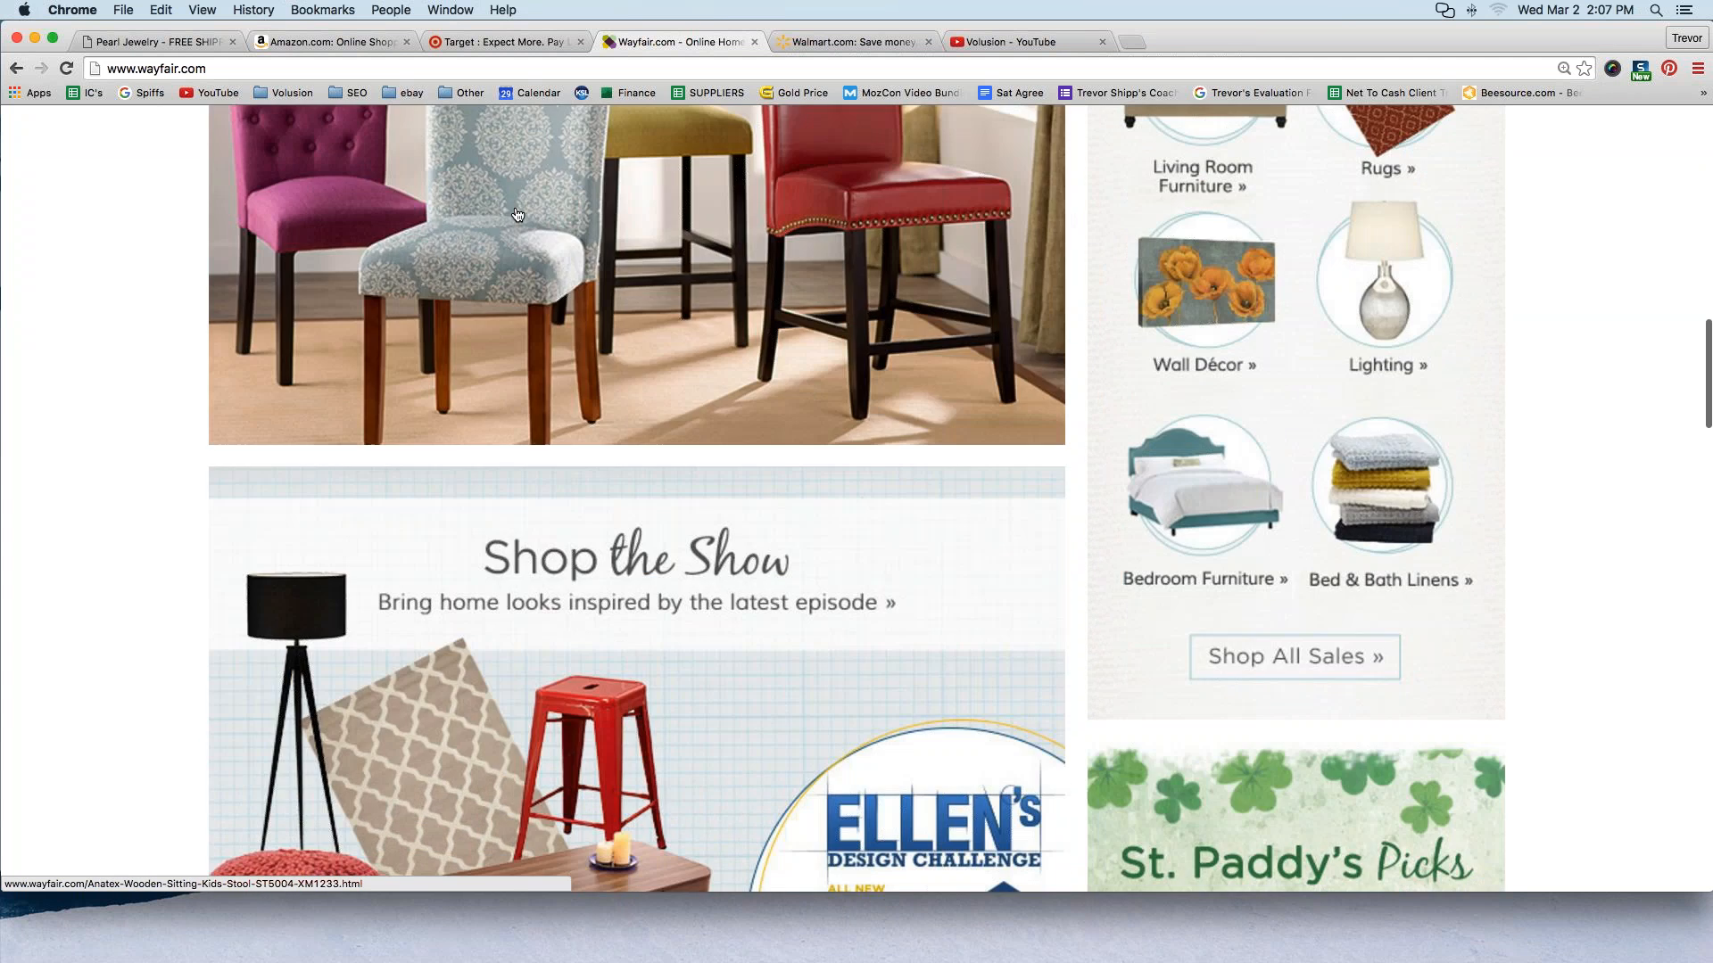
{"action": "scroll", "coordinate": [518, 214], "scroll_direction": "down", "scroll_amount": 5}
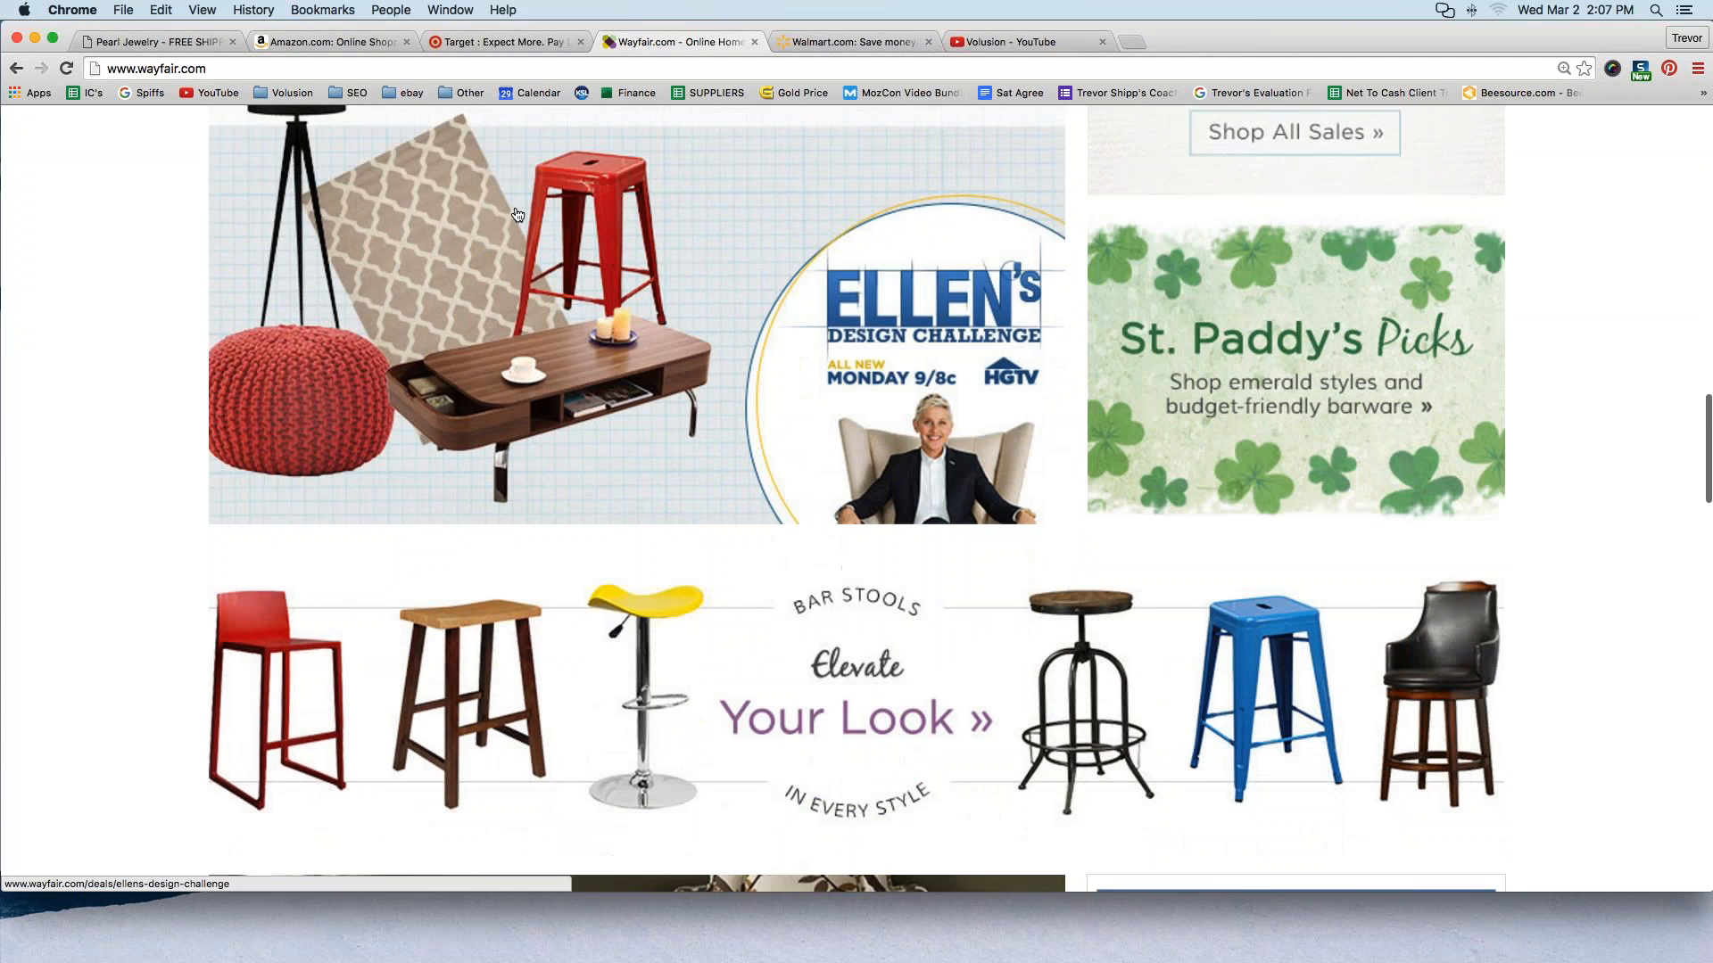
{"action": "scroll", "coordinate": [517, 214], "scroll_direction": "down", "scroll_amount": 3}
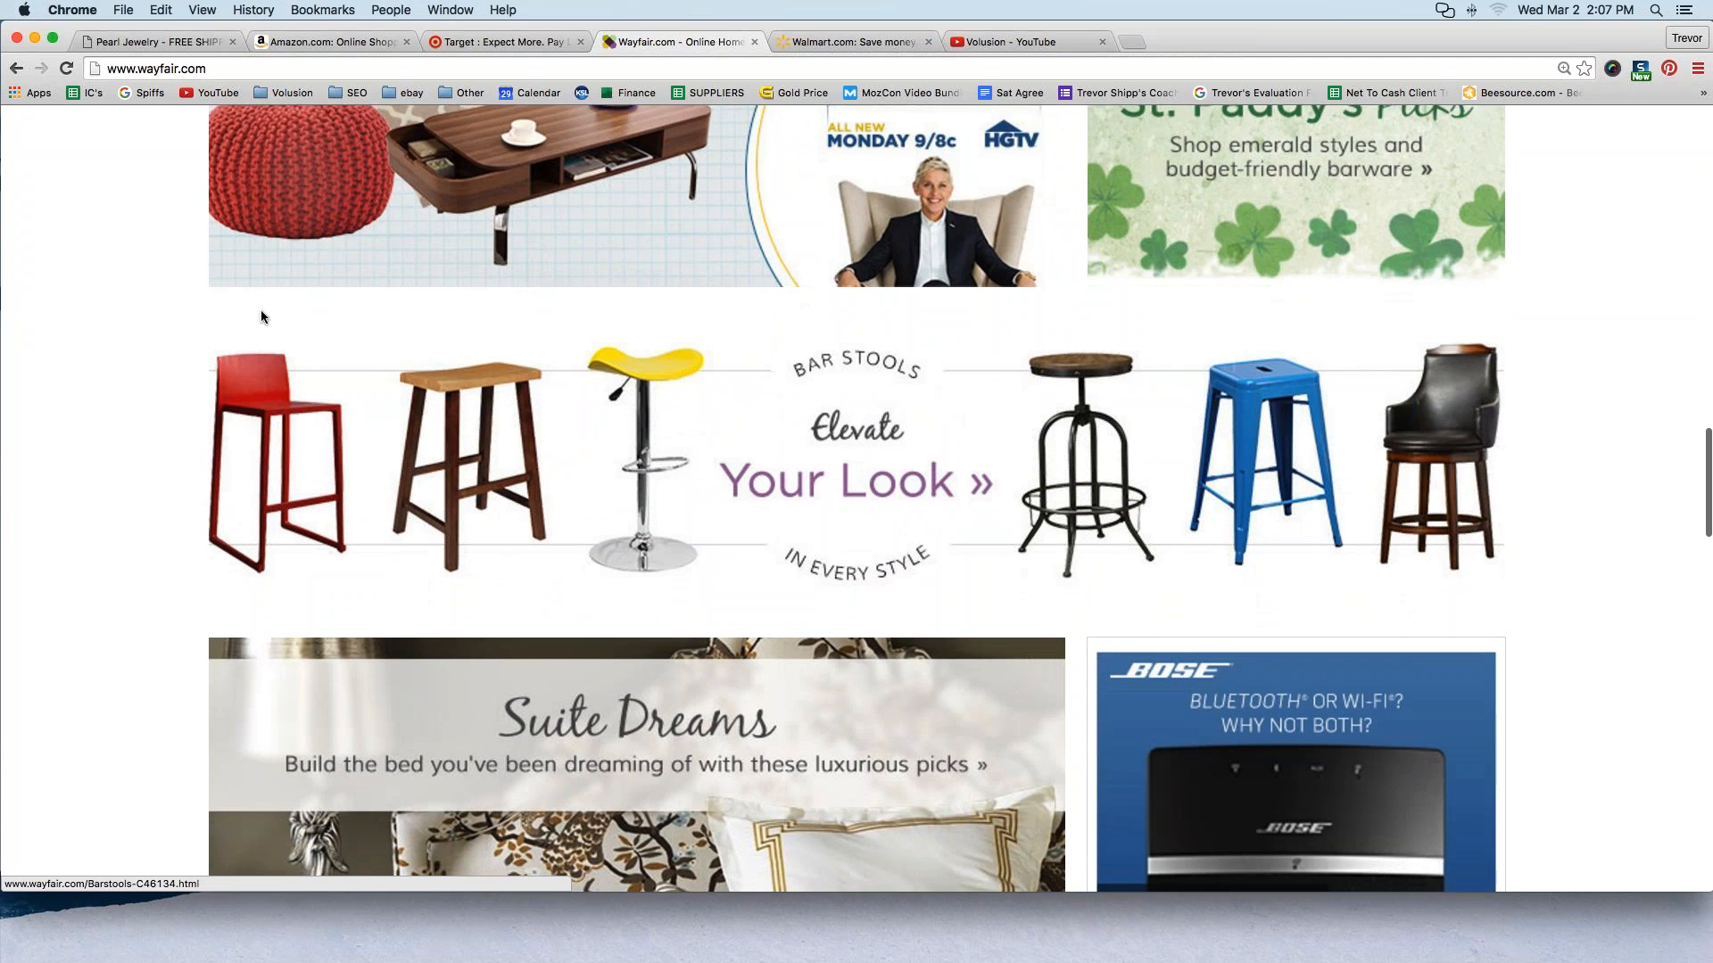
{"action": "scroll", "coordinate": [260, 317], "scroll_direction": "down", "scroll_amount": 4}
Switch to the Walmart home page and step through its banner slides, ending on the Easter savings slide
{"action": "left_click", "coordinate": [827, 39]}
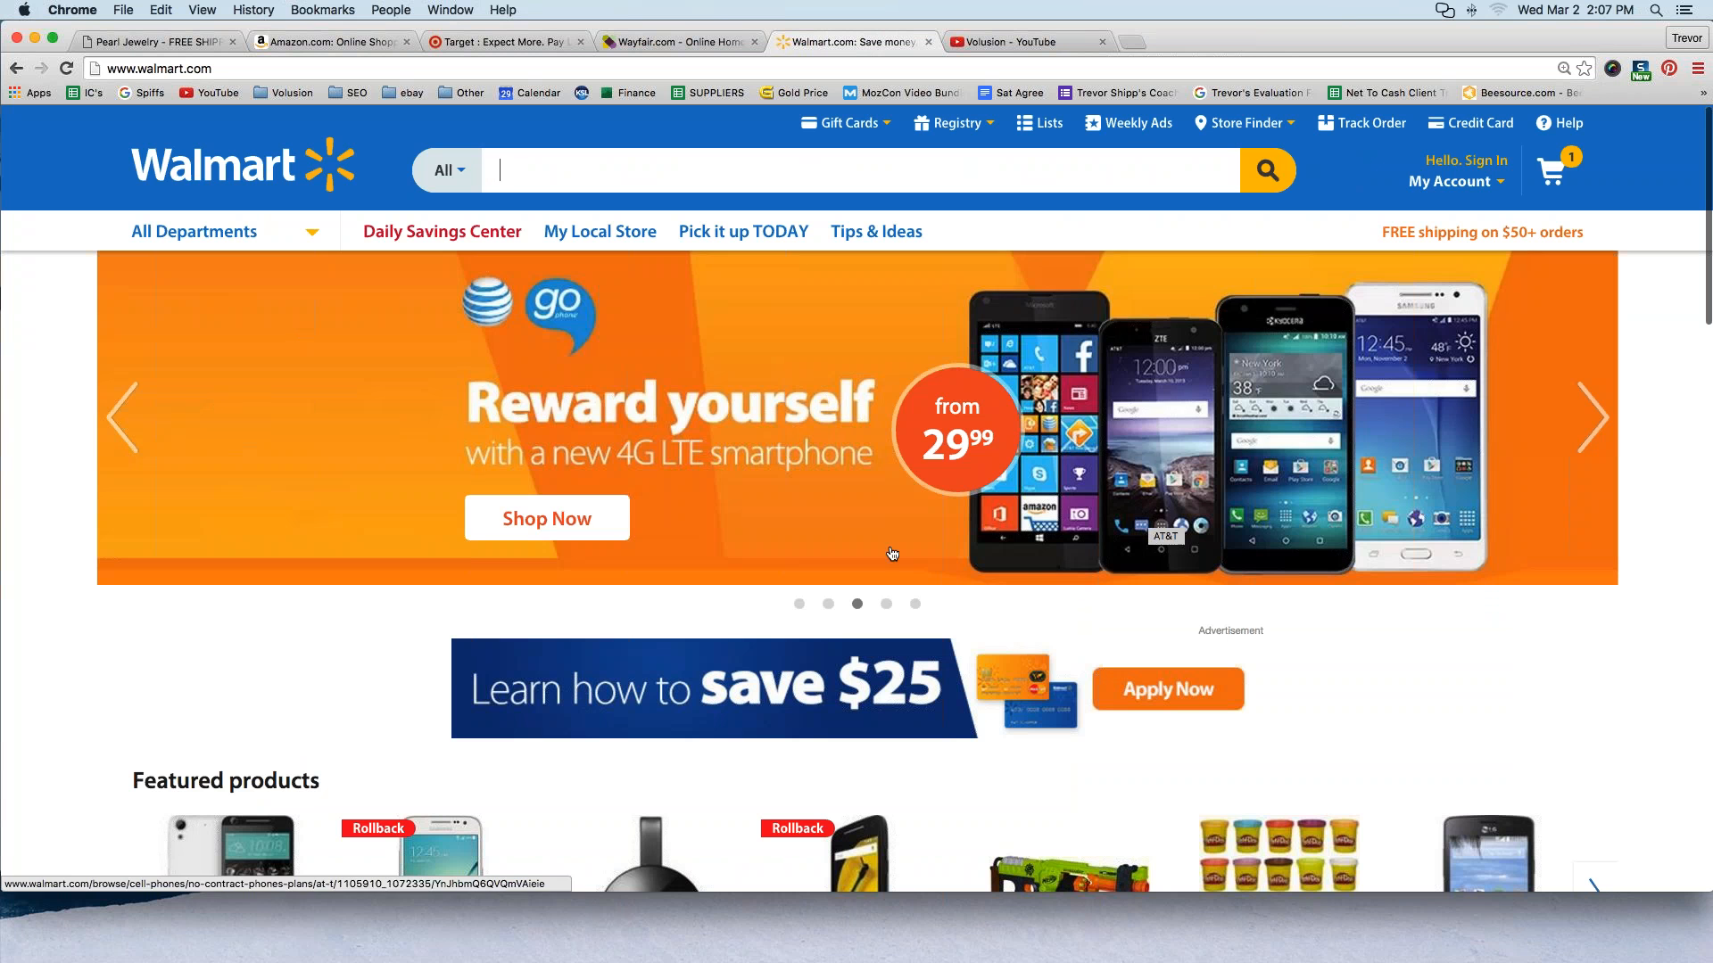
{"action": "left_click", "coordinate": [828, 604]}
{"action": "left_click", "coordinate": [807, 603]}
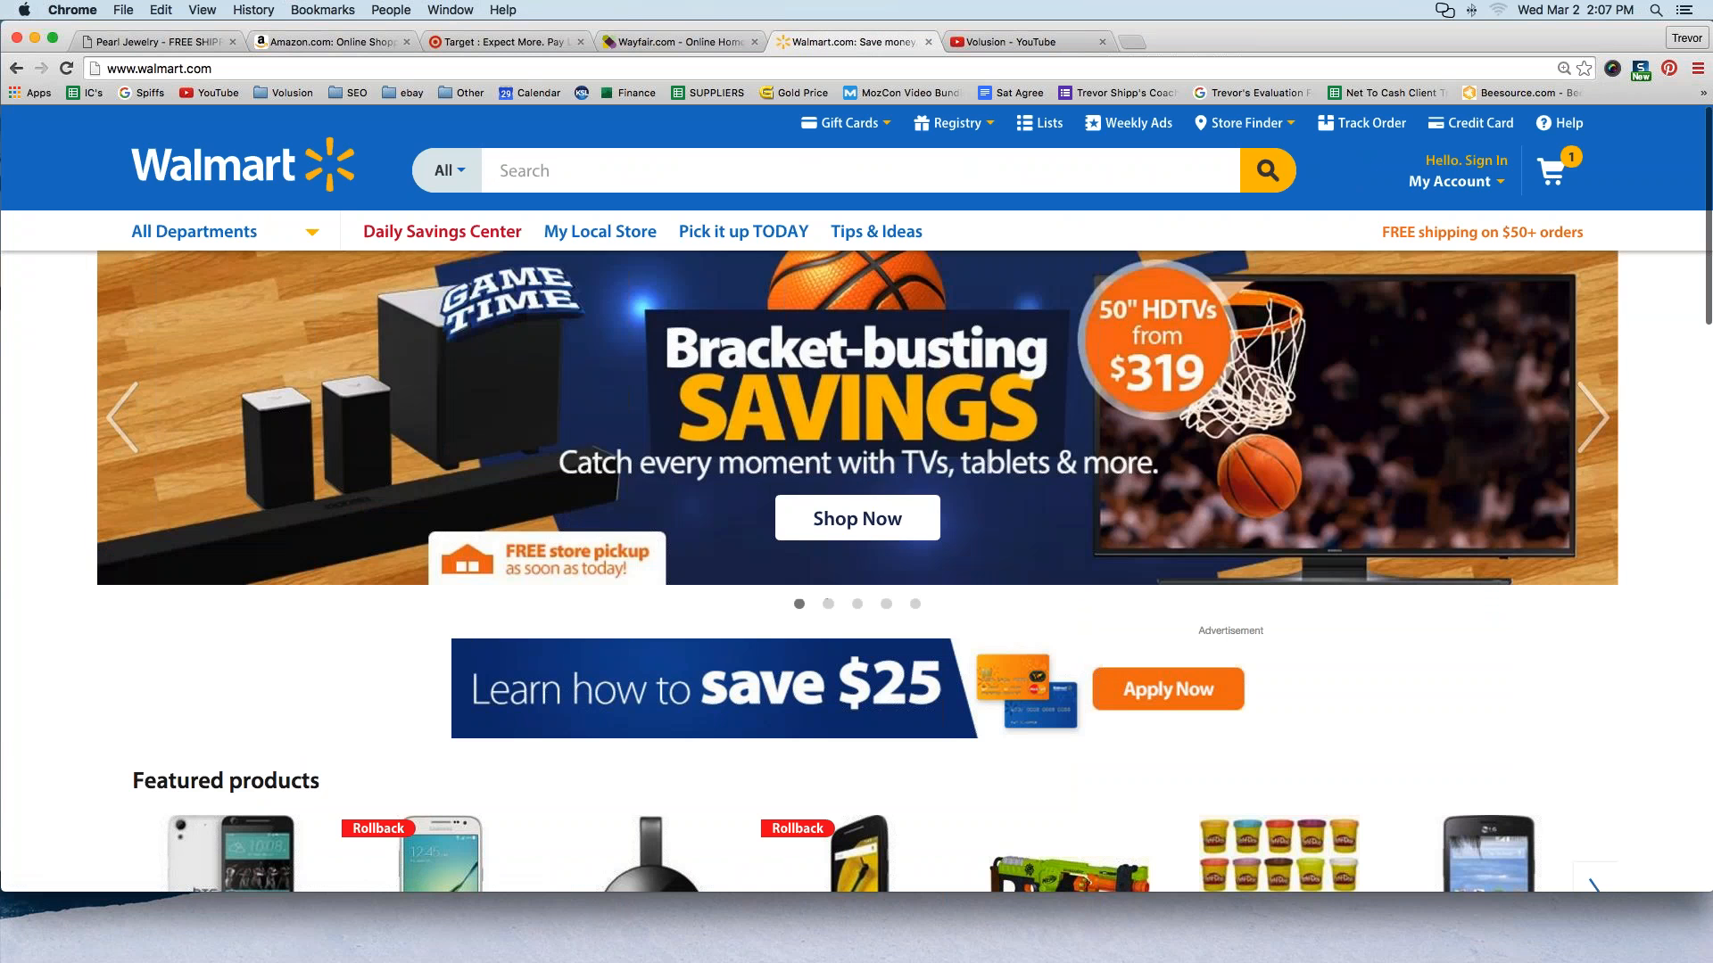
{"action": "left_click", "coordinate": [886, 604]}
{"action": "left_click", "coordinate": [914, 604]}
Highlight the Walmart page's featured products heading, review the rows down to the department grid, and return to the page start
{"action": "scroll", "coordinate": [552, 338], "scroll_direction": "down", "scroll_amount": 3}
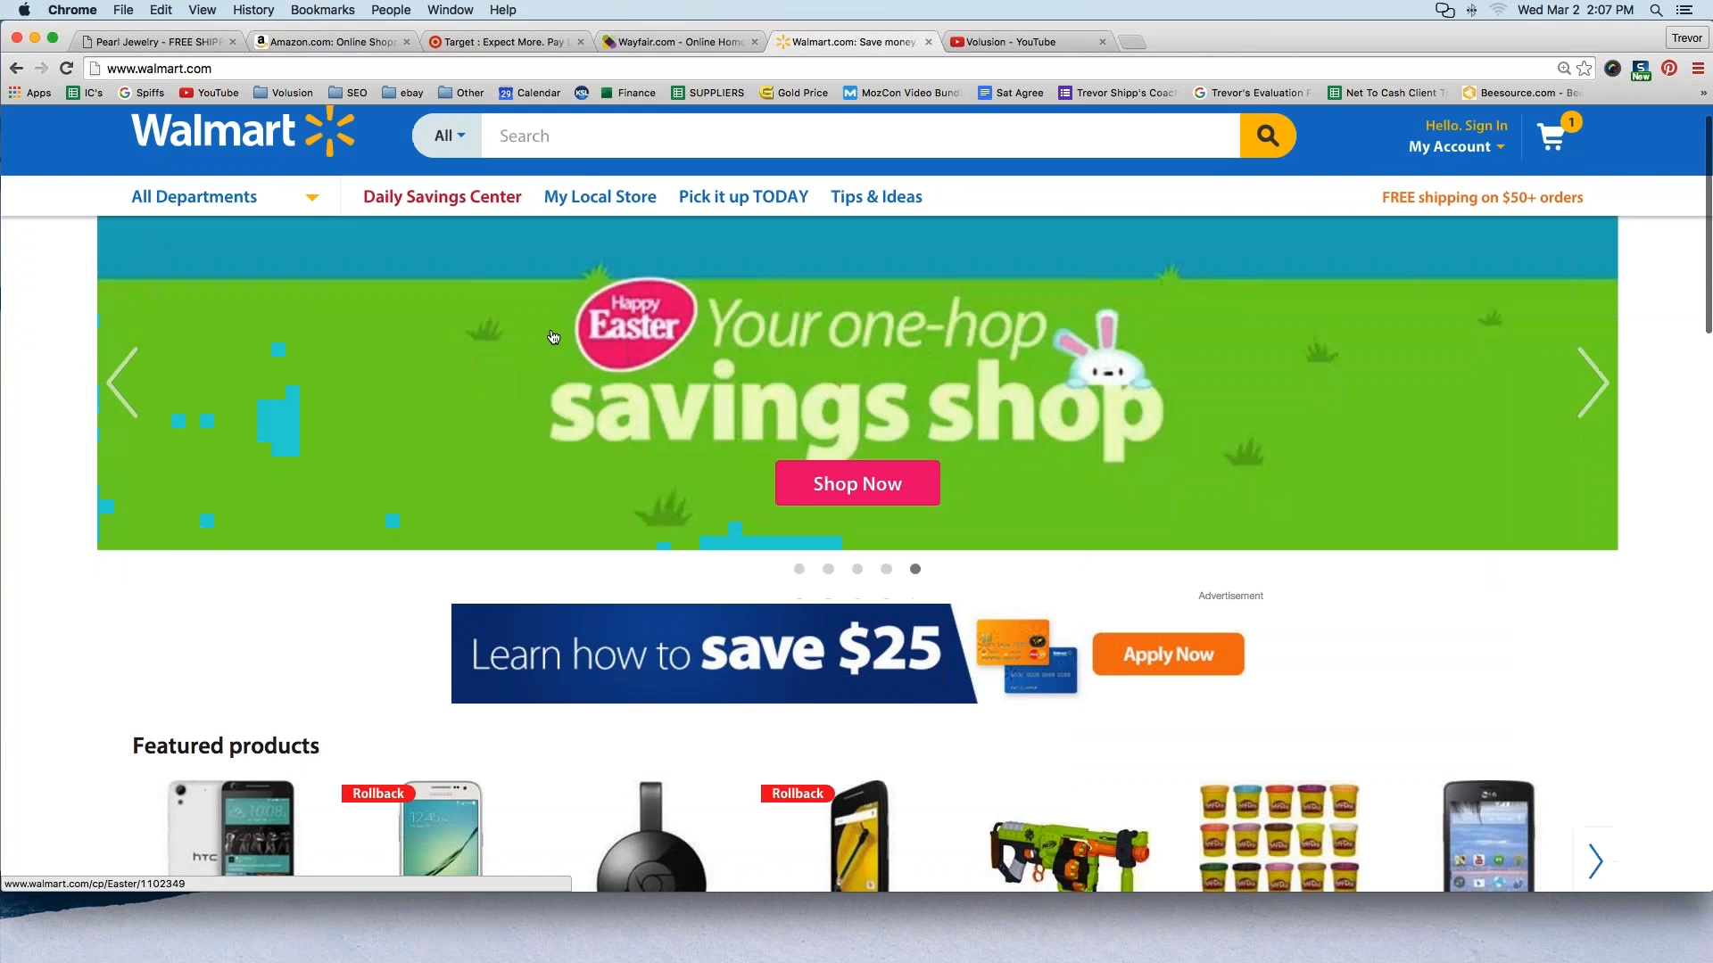
{"action": "scroll", "coordinate": [551, 337], "scroll_direction": "down", "scroll_amount": 3}
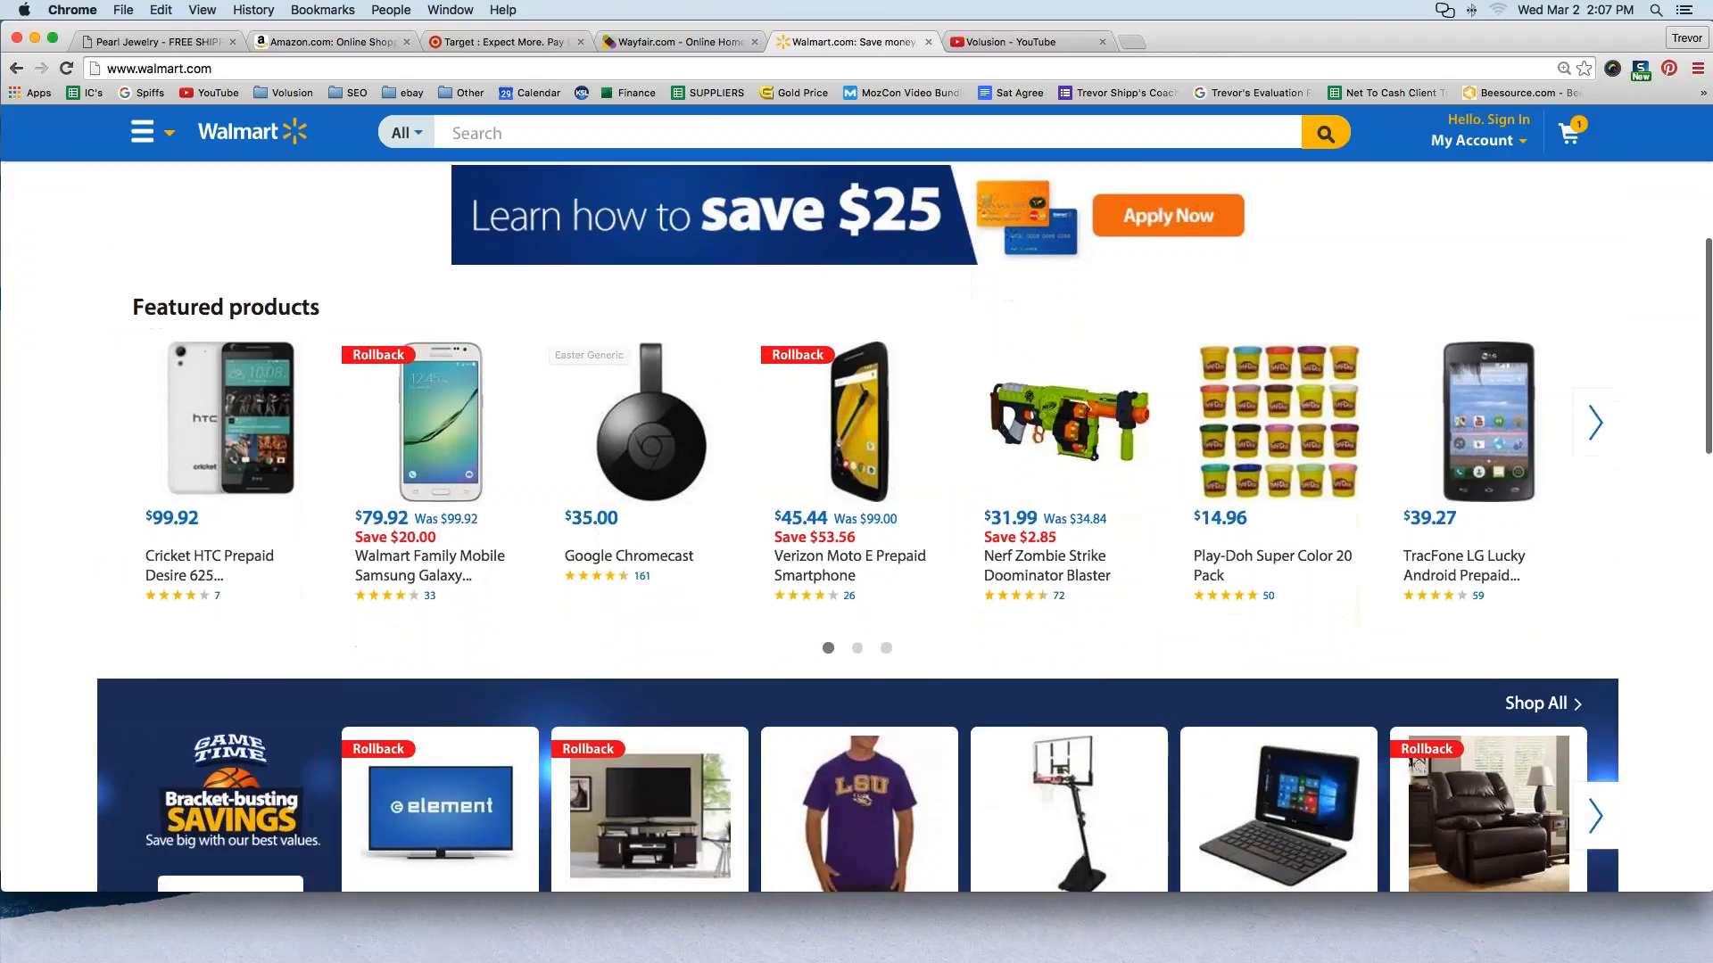
{"action": "left_click_drag", "start_coordinate": [132, 308], "coordinate": [326, 308]}
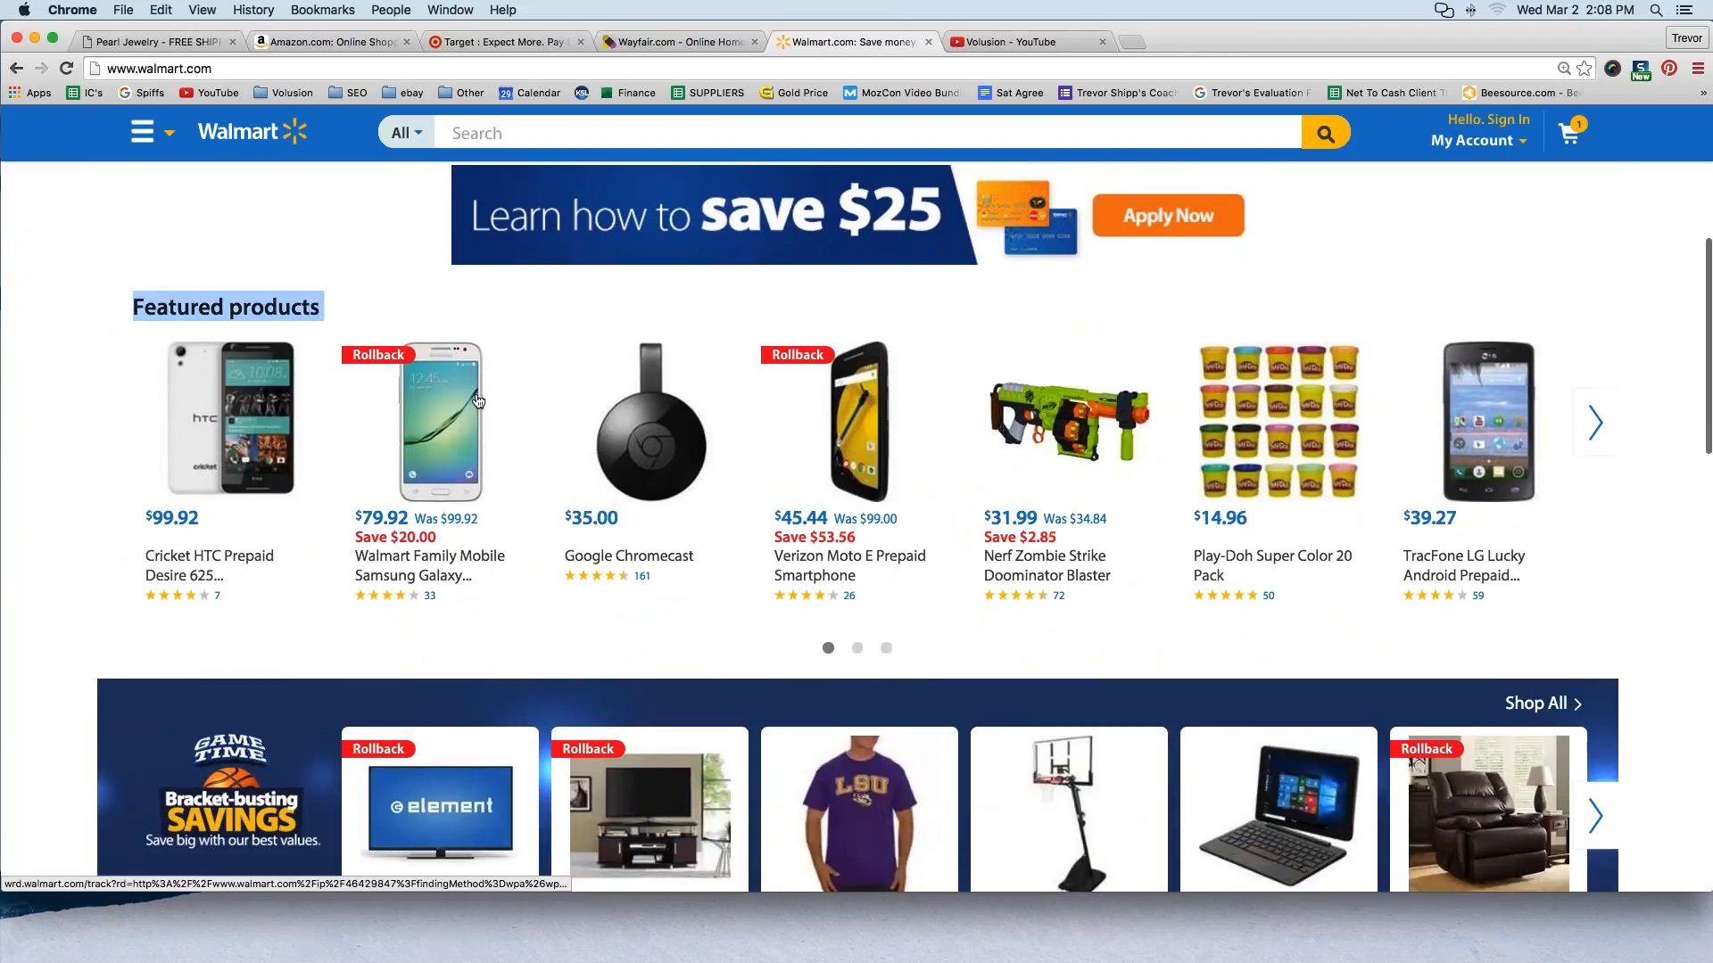
{"action": "scroll", "coordinate": [479, 401], "scroll_direction": "down", "scroll_amount": 5}
{"action": "scroll", "coordinate": [478, 400], "scroll_direction": "down", "scroll_amount": 8}
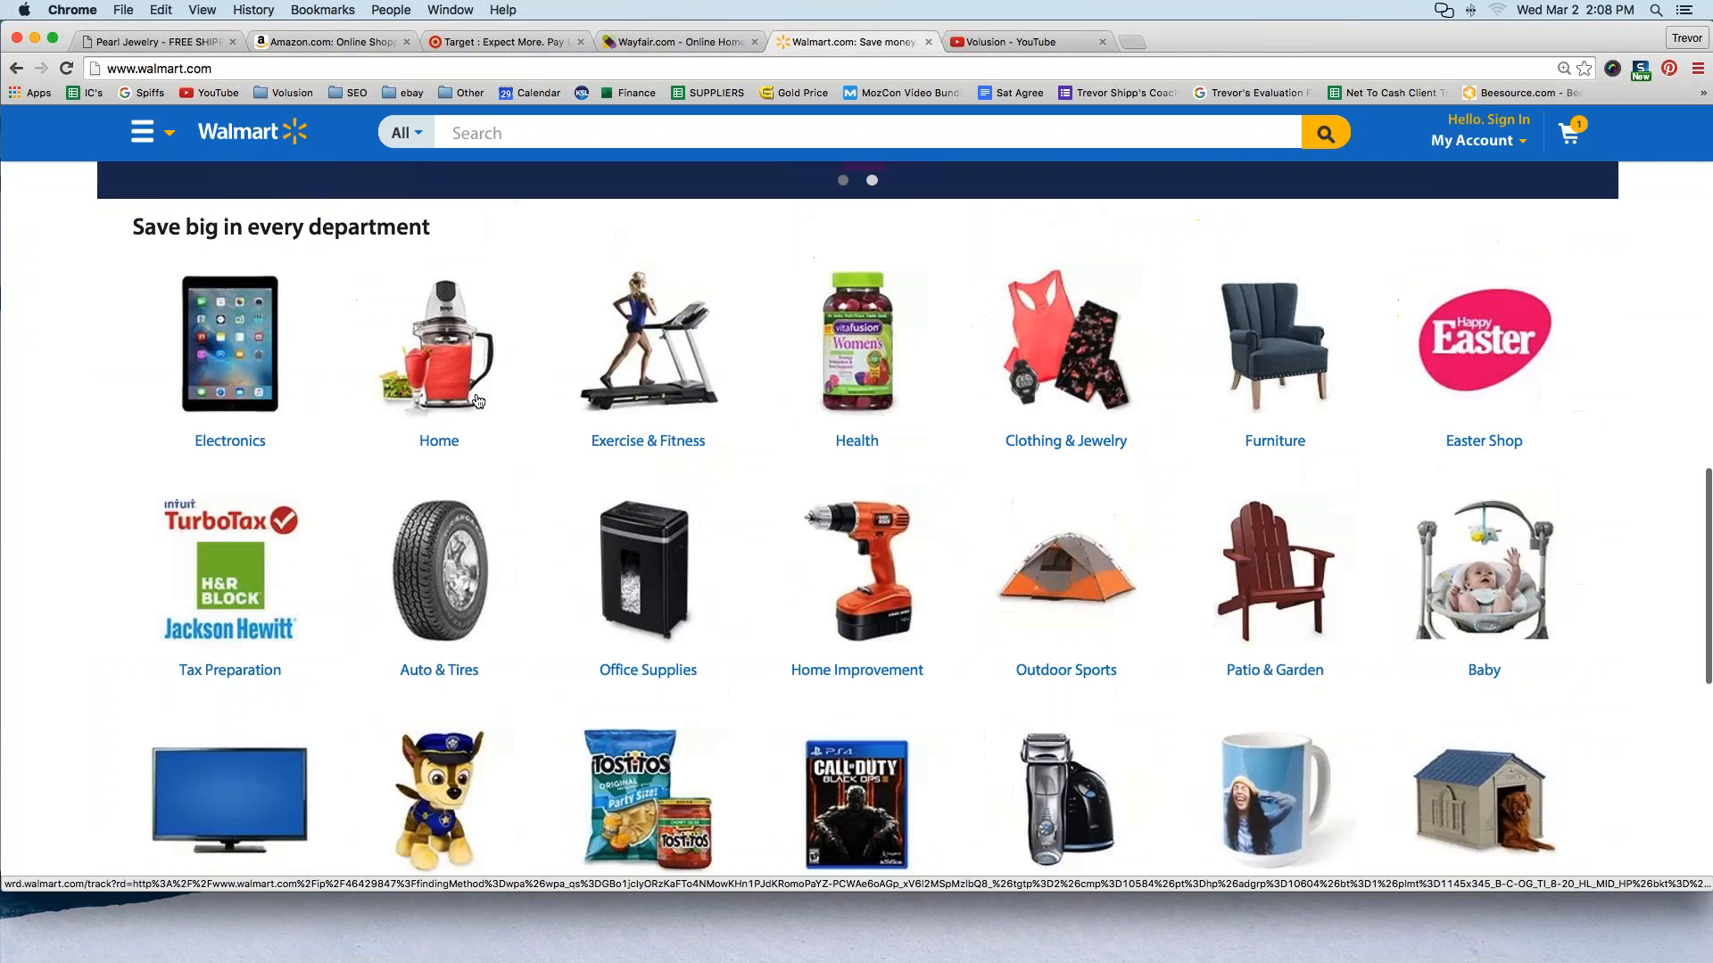
{"action": "scroll", "coordinate": [479, 400], "scroll_direction": "up", "scroll_amount": 17}
{"action": "scroll", "coordinate": [478, 400], "scroll_direction": "up", "scroll_amount": 2}
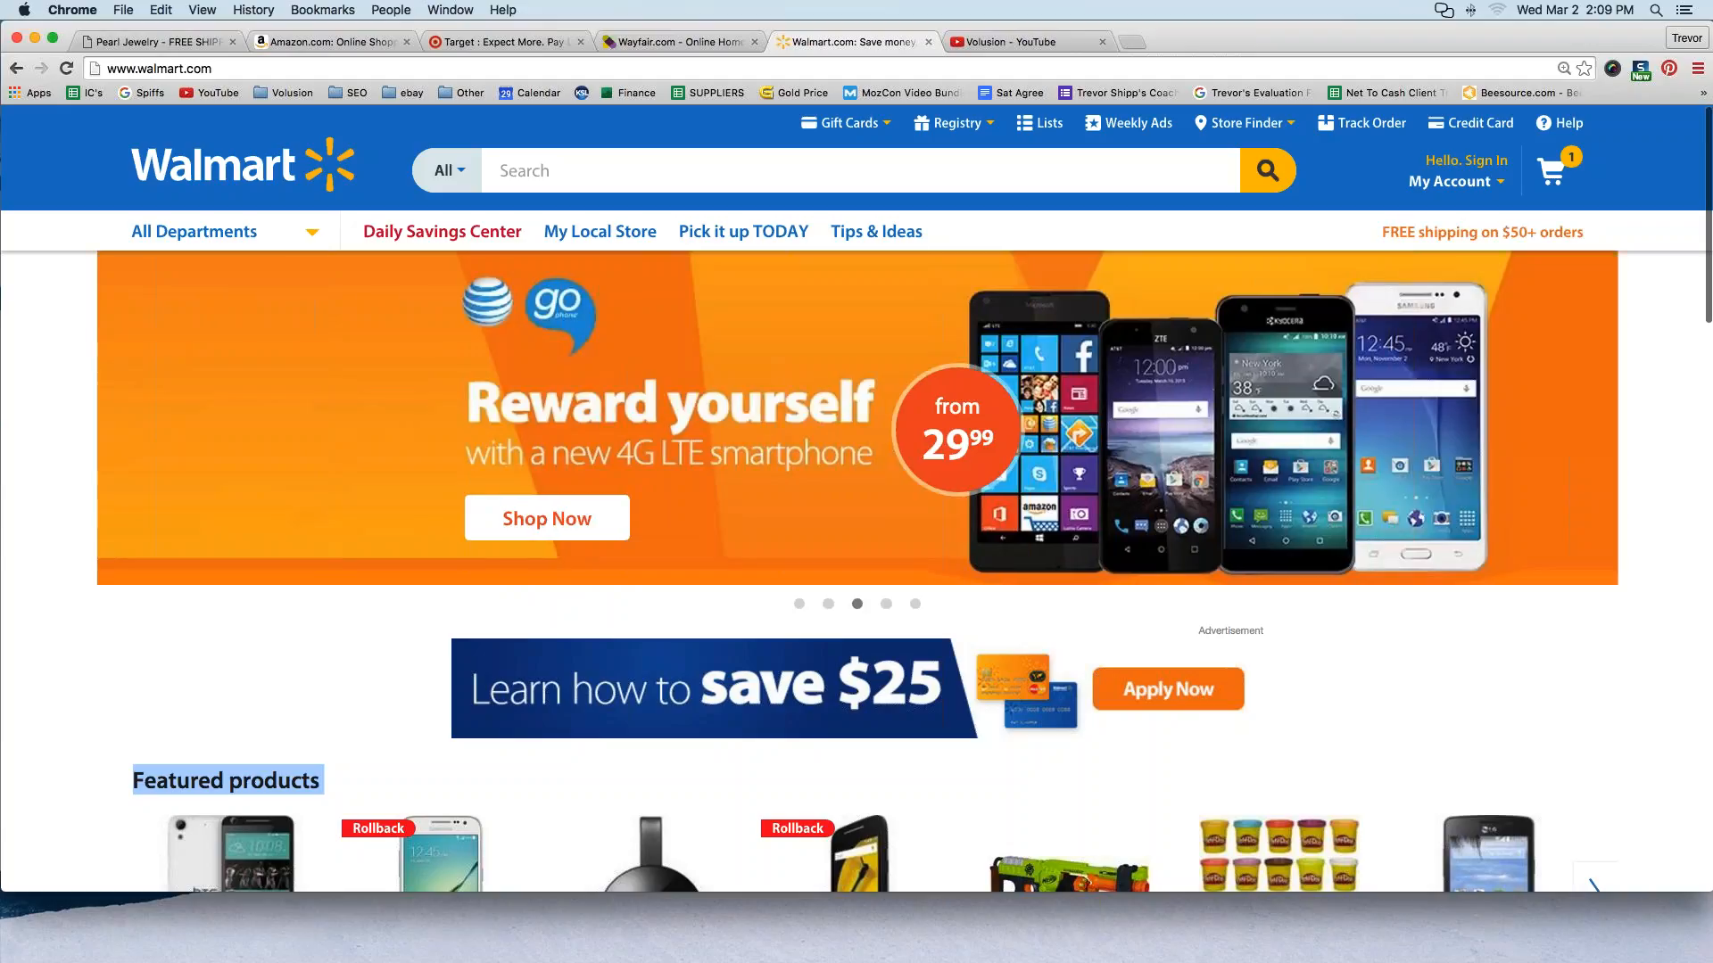
Switch to the Uptown Pearl storefront and review its banner, featured products, free shipping strip and pearl jewelry text
{"action": "left_click", "coordinate": [157, 42]}
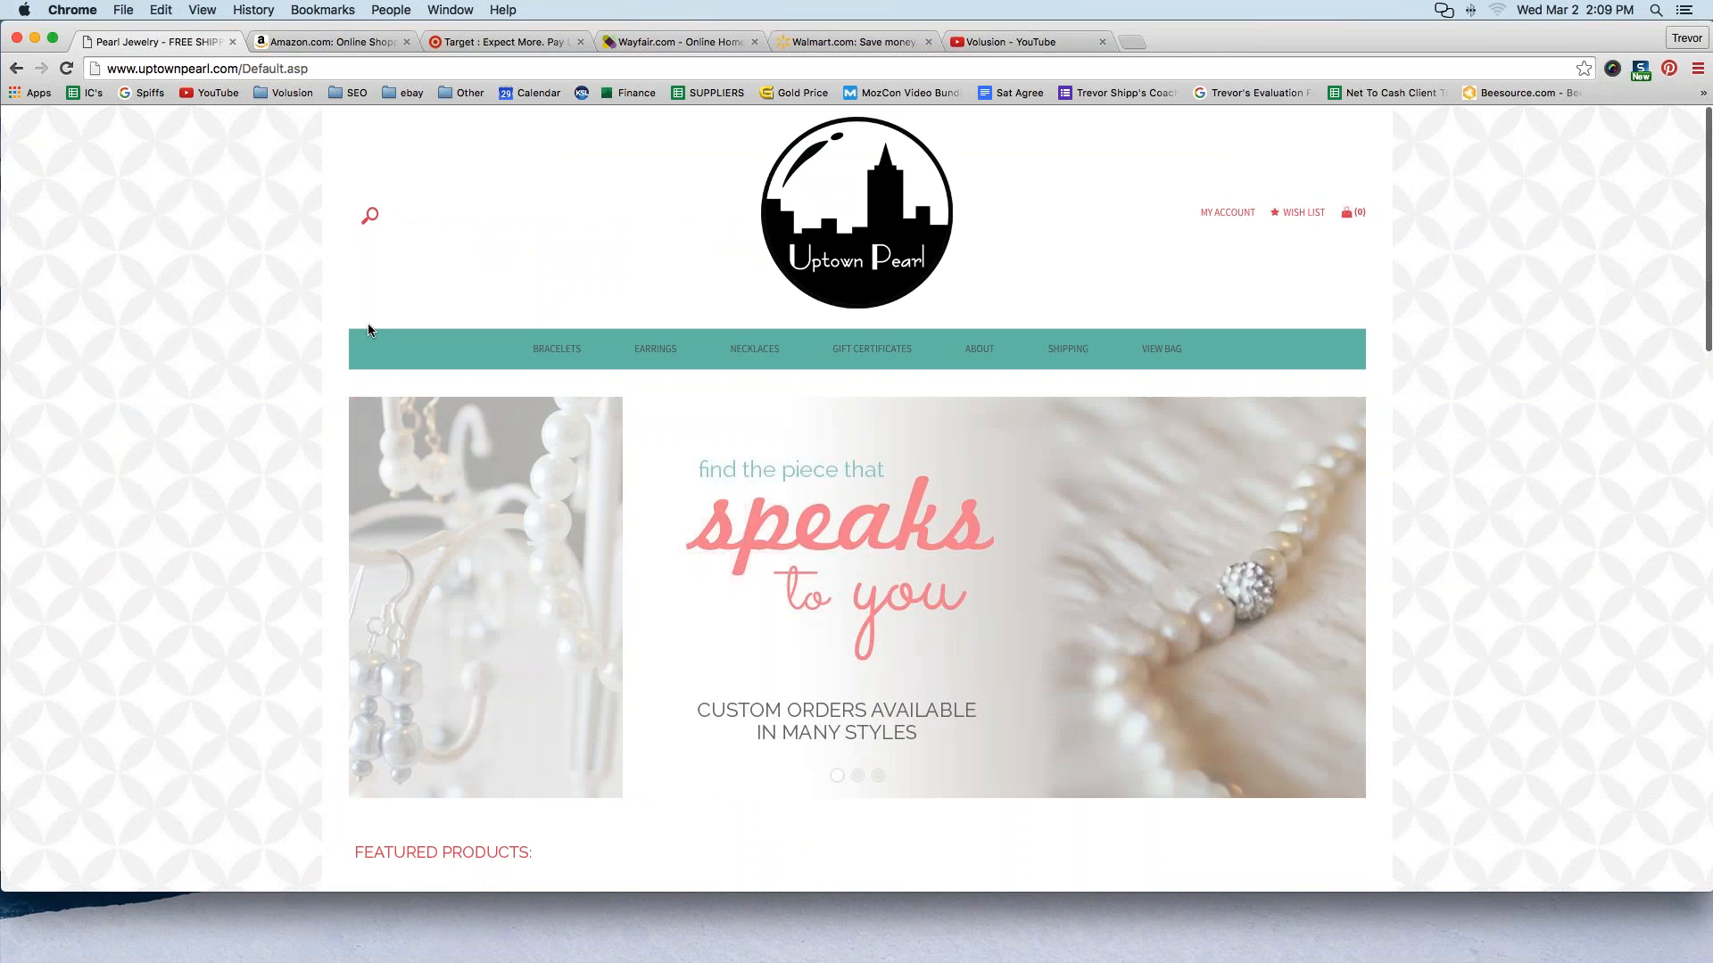
{"action": "scroll", "coordinate": [361, 345], "scroll_direction": "down", "scroll_amount": 10}
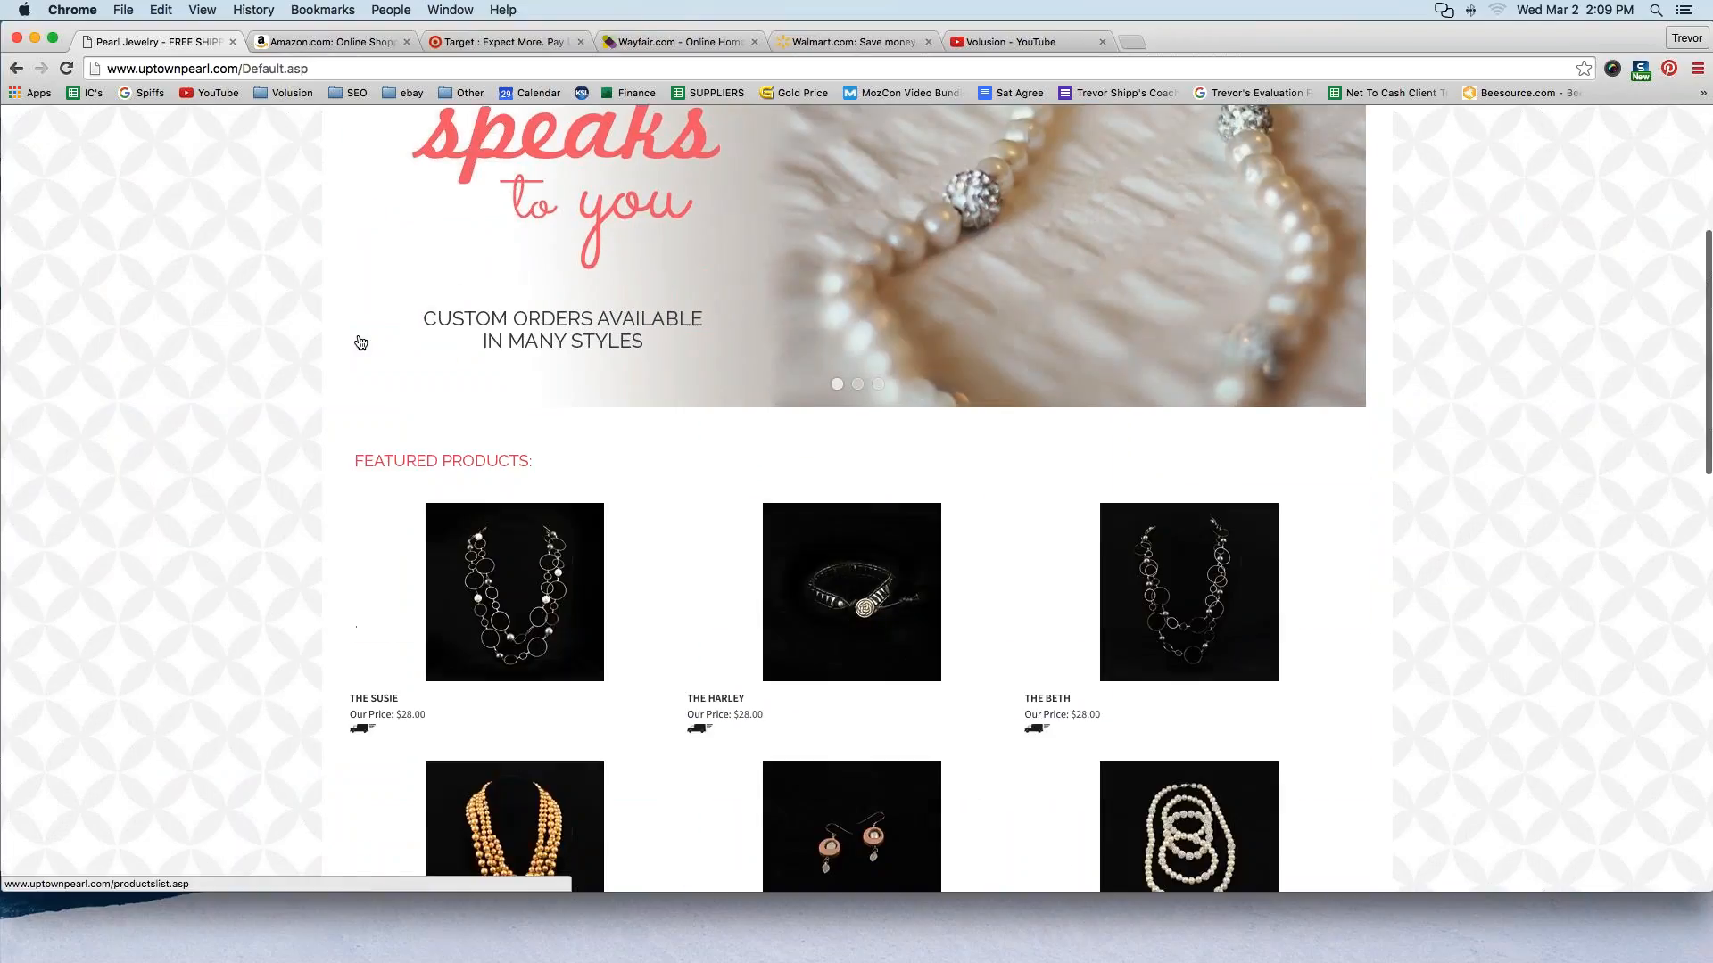
{"action": "scroll", "coordinate": [366, 357], "scroll_direction": "up", "scroll_amount": 1}
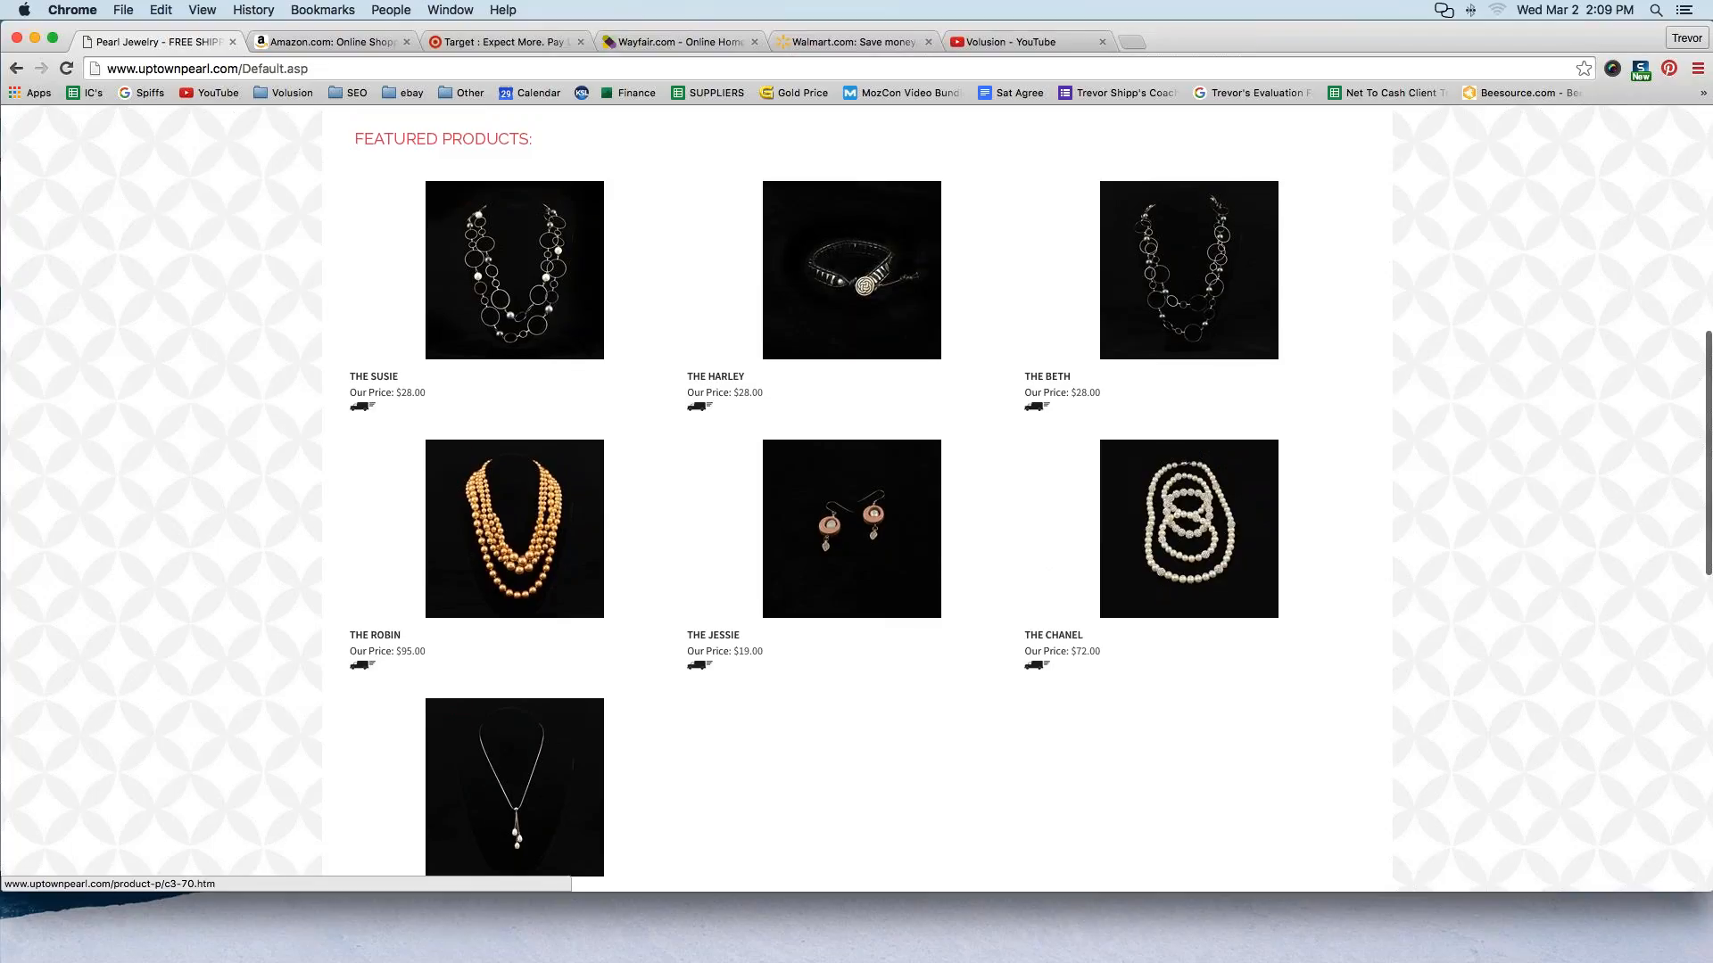
{"action": "scroll", "coordinate": [940, 520], "scroll_direction": "up", "scroll_amount": 10}
{"action": "scroll", "coordinate": [940, 520], "scroll_direction": "down", "scroll_amount": 5}
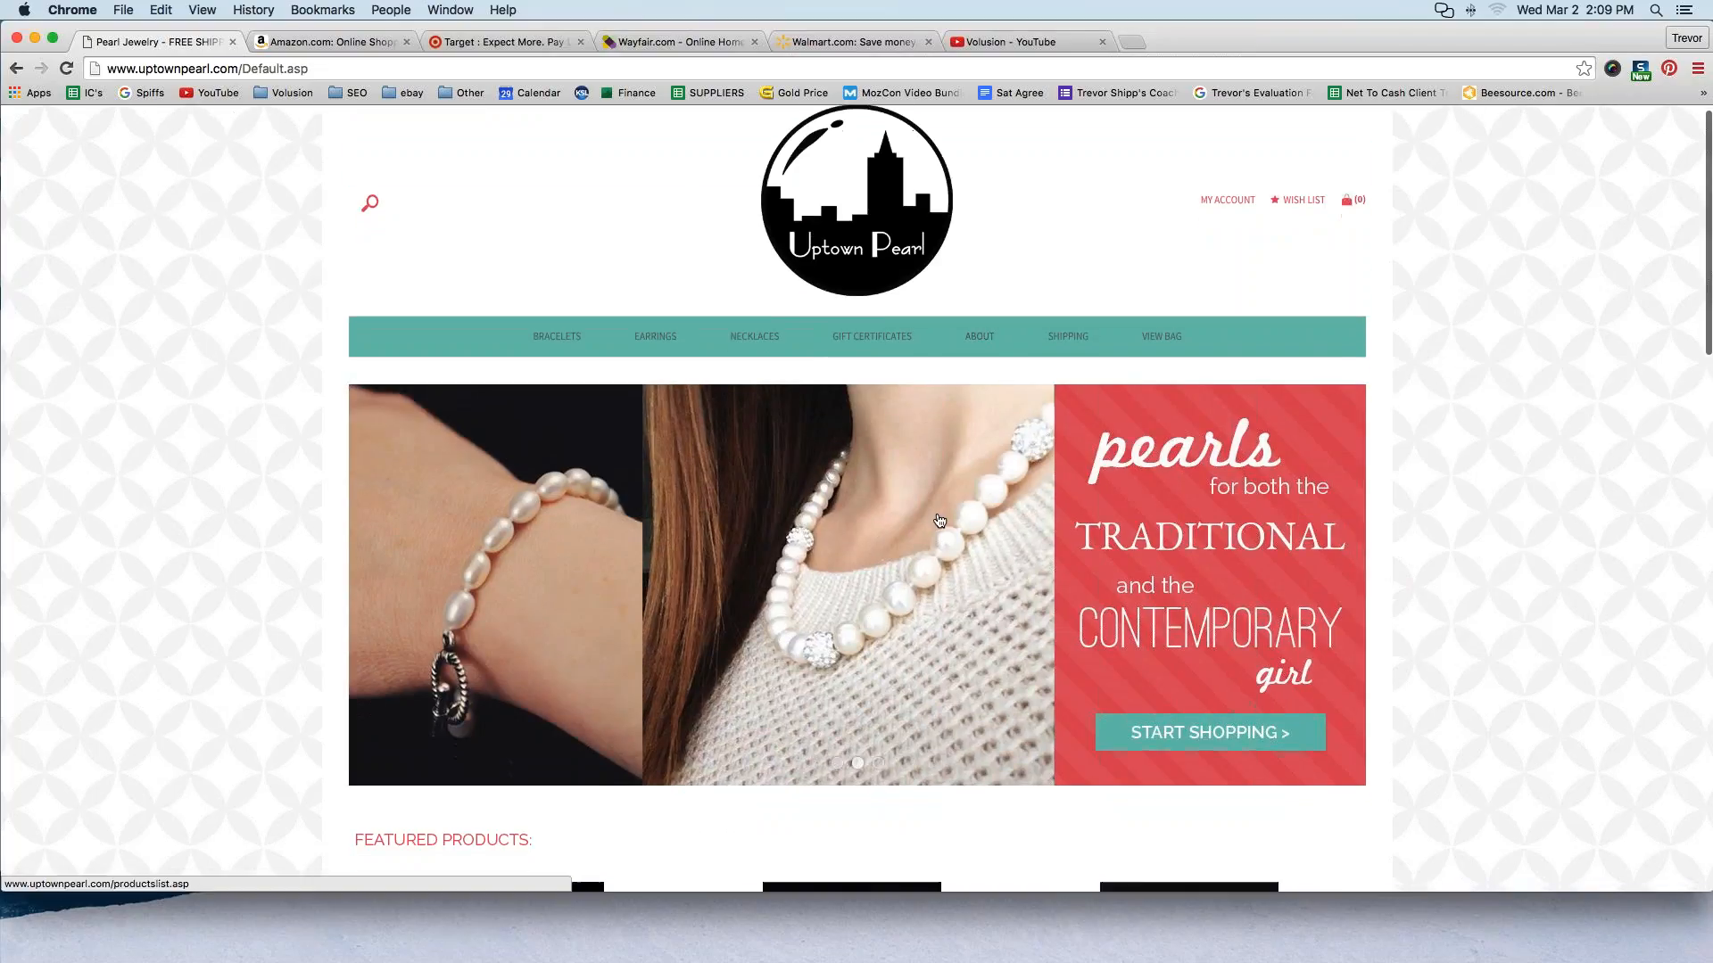
{"action": "scroll", "coordinate": [856, 499], "scroll_direction": "down", "scroll_amount": 9}
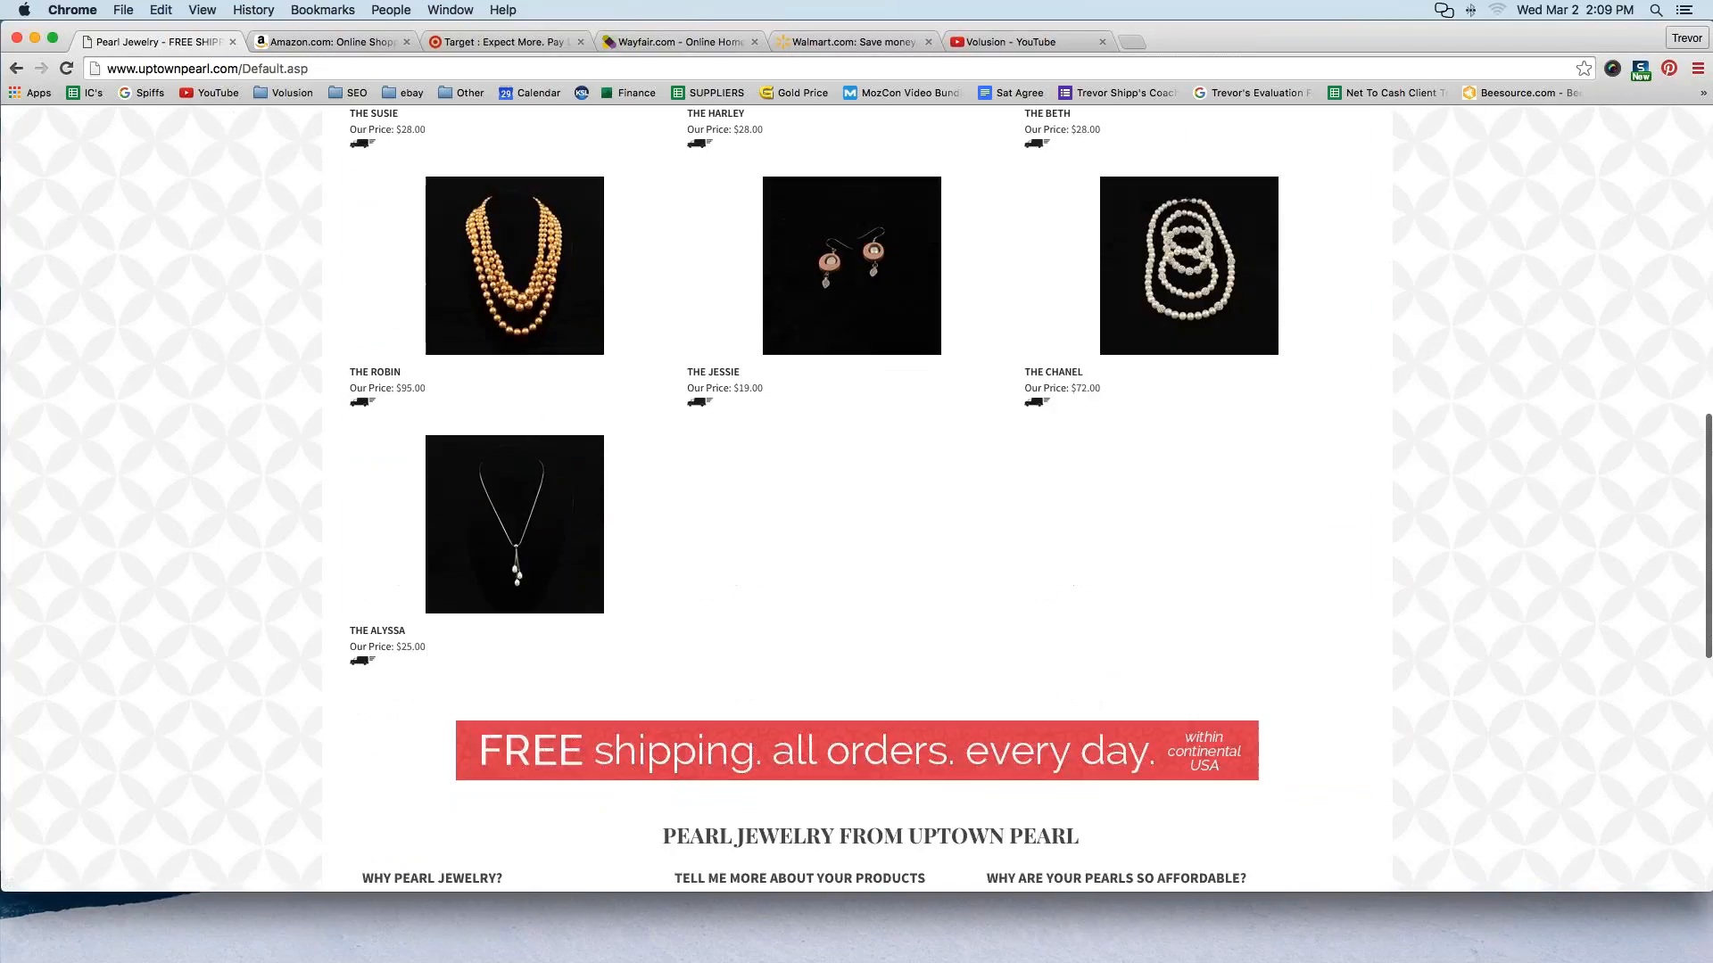
{"action": "scroll", "coordinate": [856, 499], "scroll_direction": "down", "scroll_amount": 6}
{"action": "scroll", "coordinate": [857, 500], "scroll_direction": "up", "scroll_amount": 7}
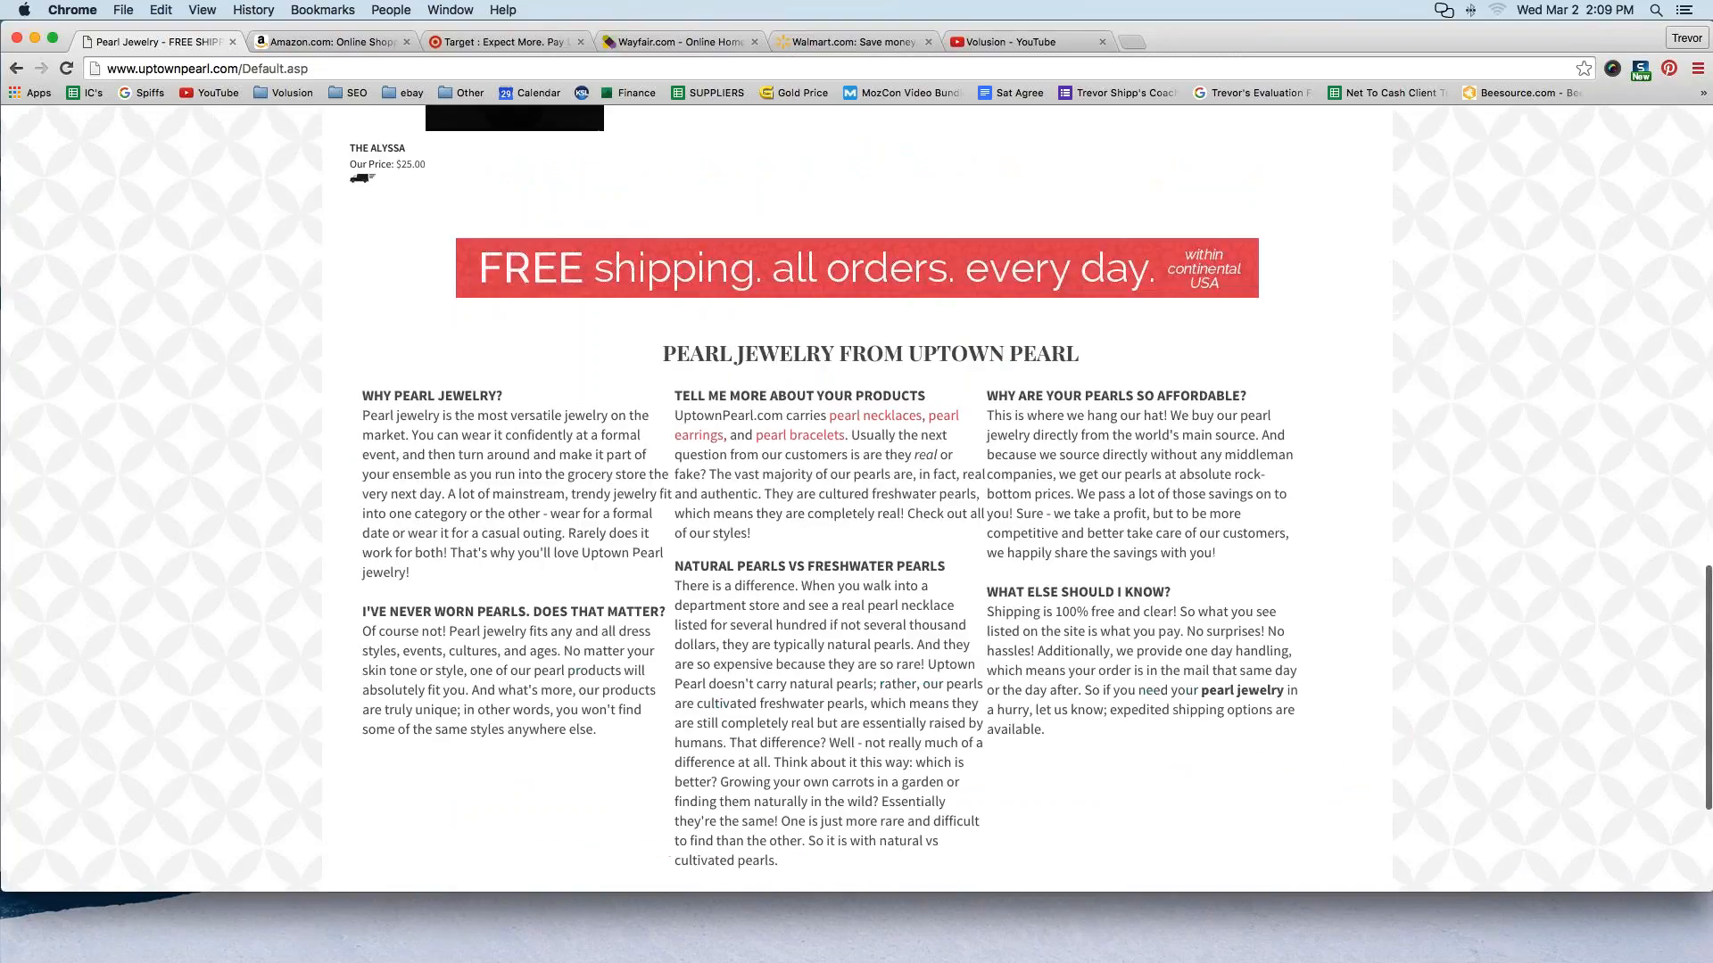
Examine the layout of the featured products grid on the Uptown Pearl home page, including its incomplete last row
{"action": "scroll", "coordinate": [857, 499], "scroll_direction": "up", "scroll_amount": 4}
{"action": "scroll", "coordinate": [857, 499], "scroll_direction": "down", "scroll_amount": 1}
{"action": "scroll", "coordinate": [857, 500], "scroll_direction": "up", "scroll_amount": 3}
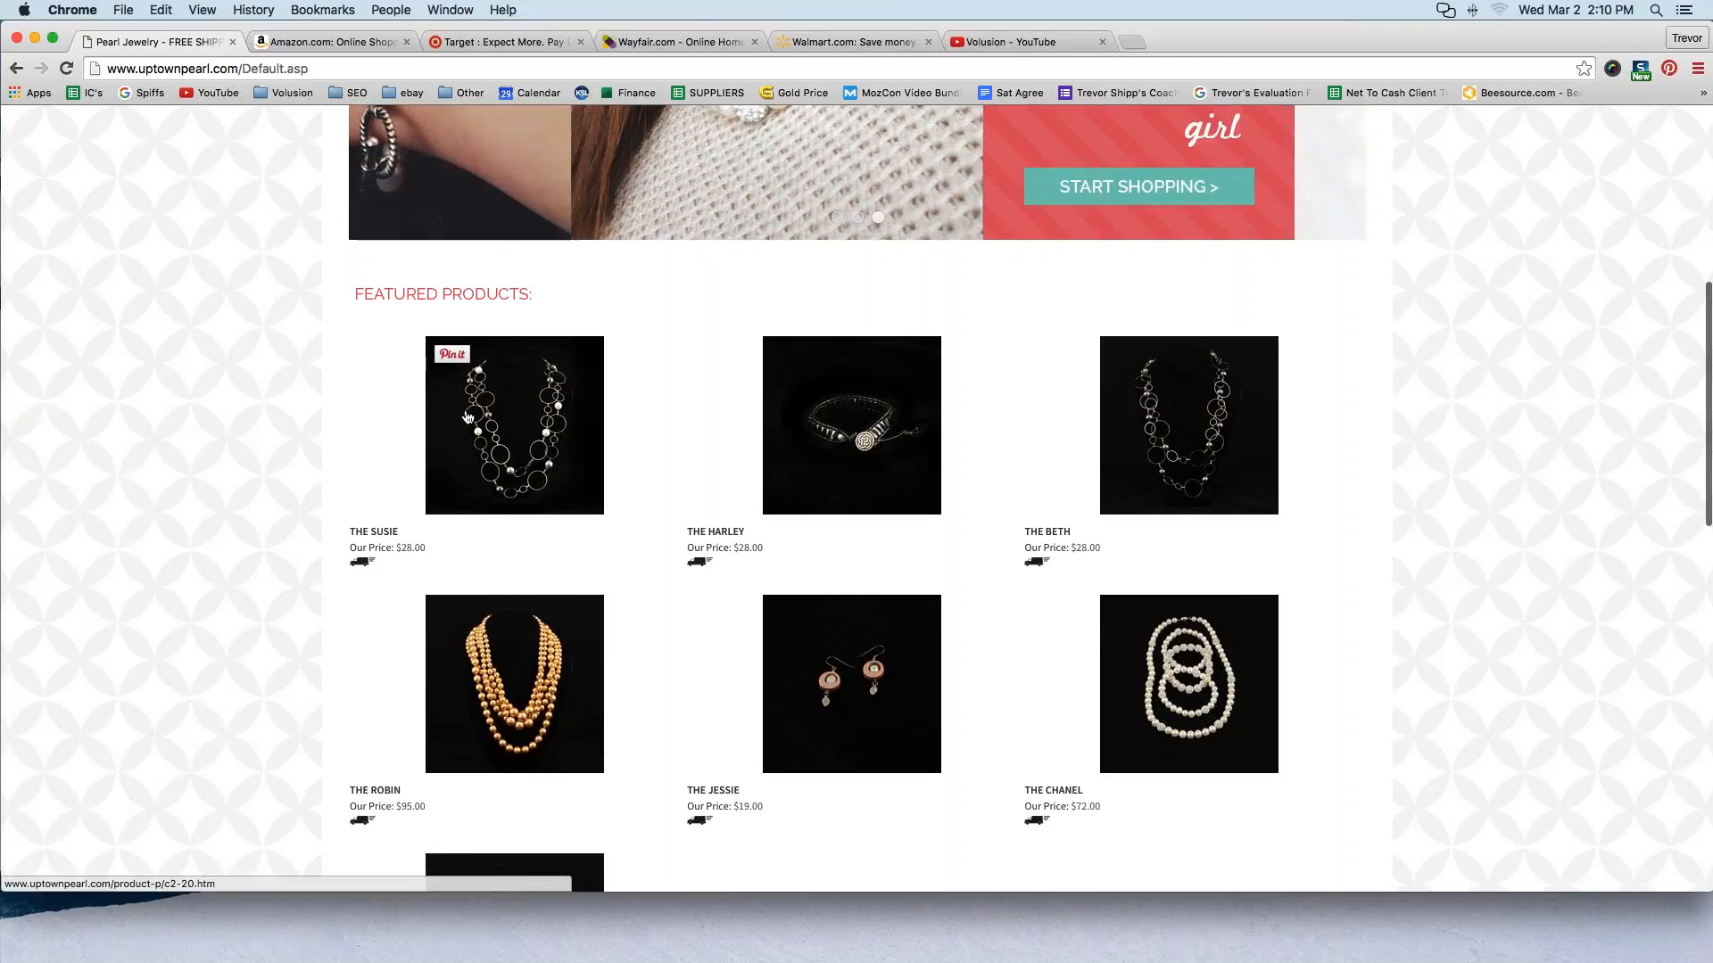
{"action": "scroll", "coordinate": [515, 433], "scroll_direction": "down", "scroll_amount": 5}
{"action": "scroll", "coordinate": [515, 473], "scroll_direction": "down", "scroll_amount": 2}
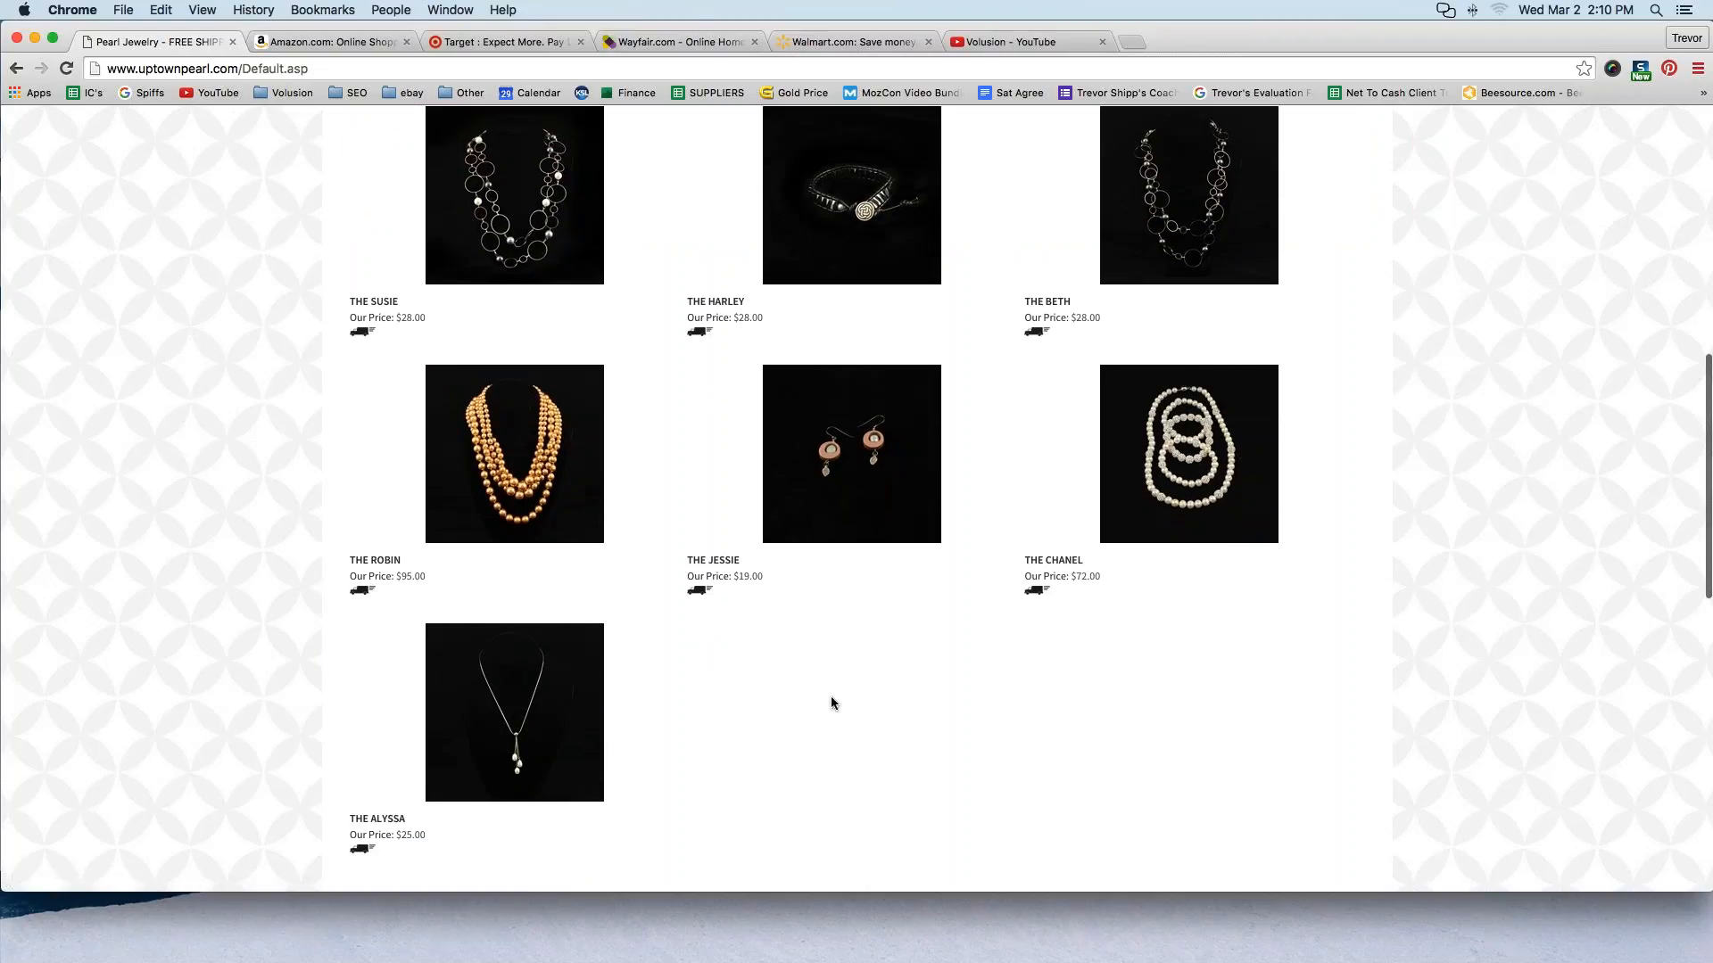
{"action": "scroll", "coordinate": [855, 703], "scroll_direction": "up", "scroll_amount": 2}
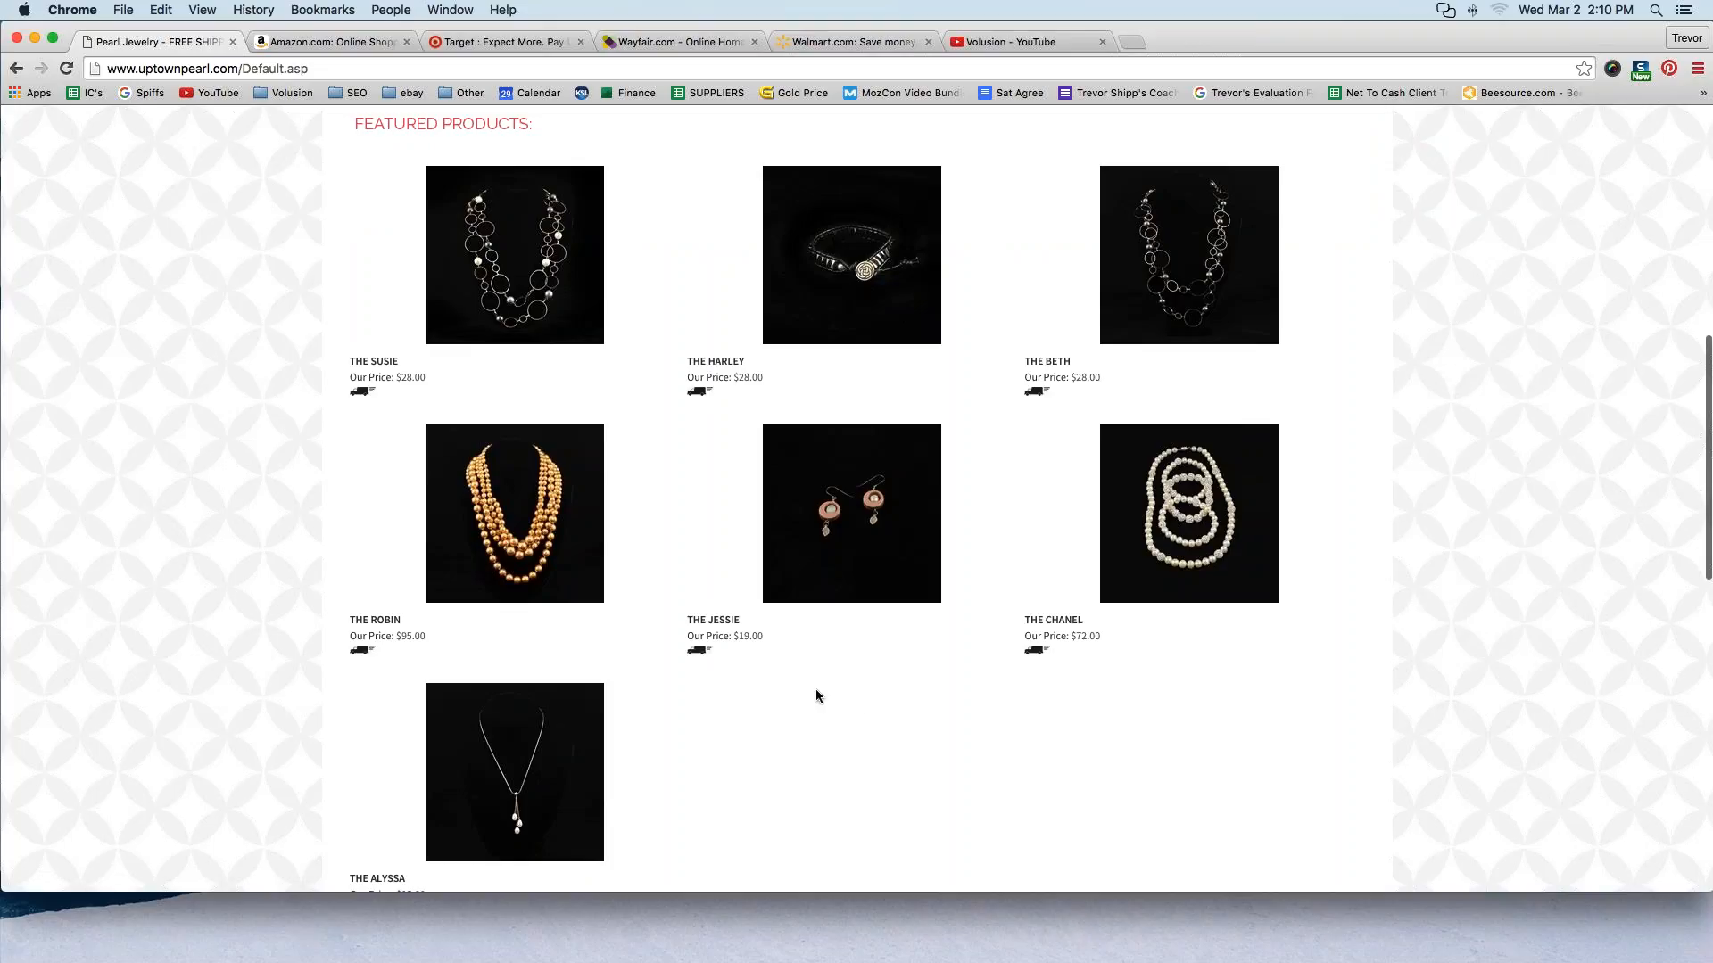
{"action": "scroll", "coordinate": [813, 704], "scroll_direction": "down", "scroll_amount": 2}
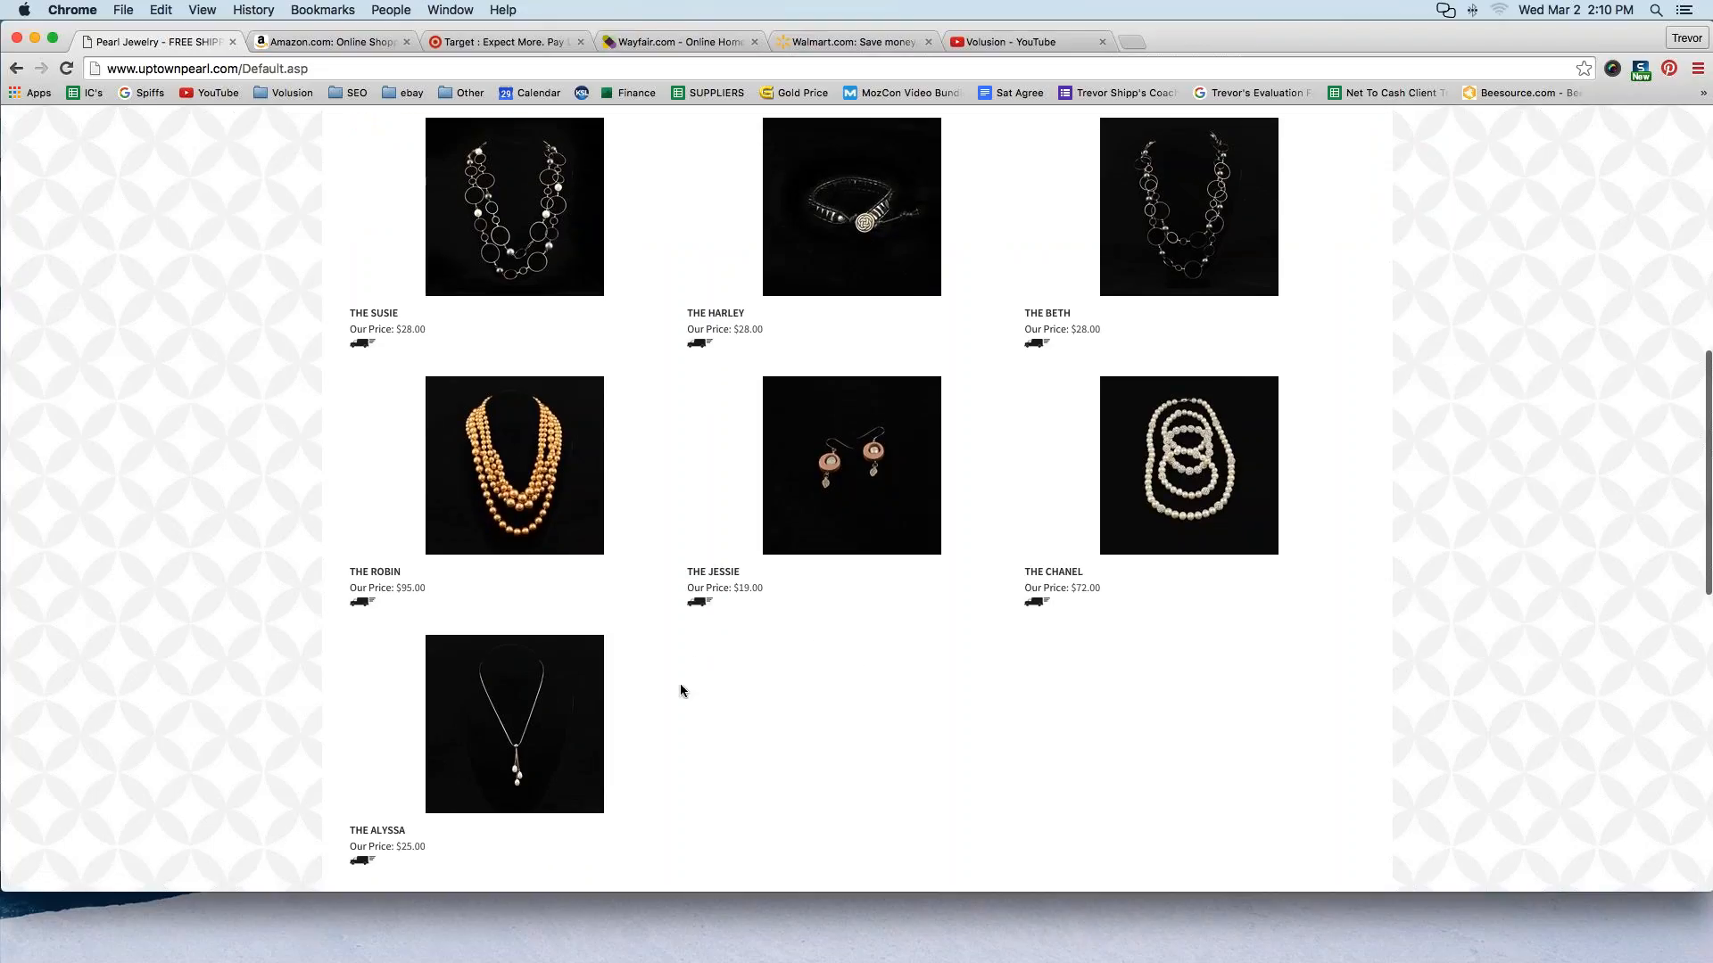
{"action": "scroll", "coordinate": [680, 683], "scroll_direction": "up", "scroll_amount": 5}
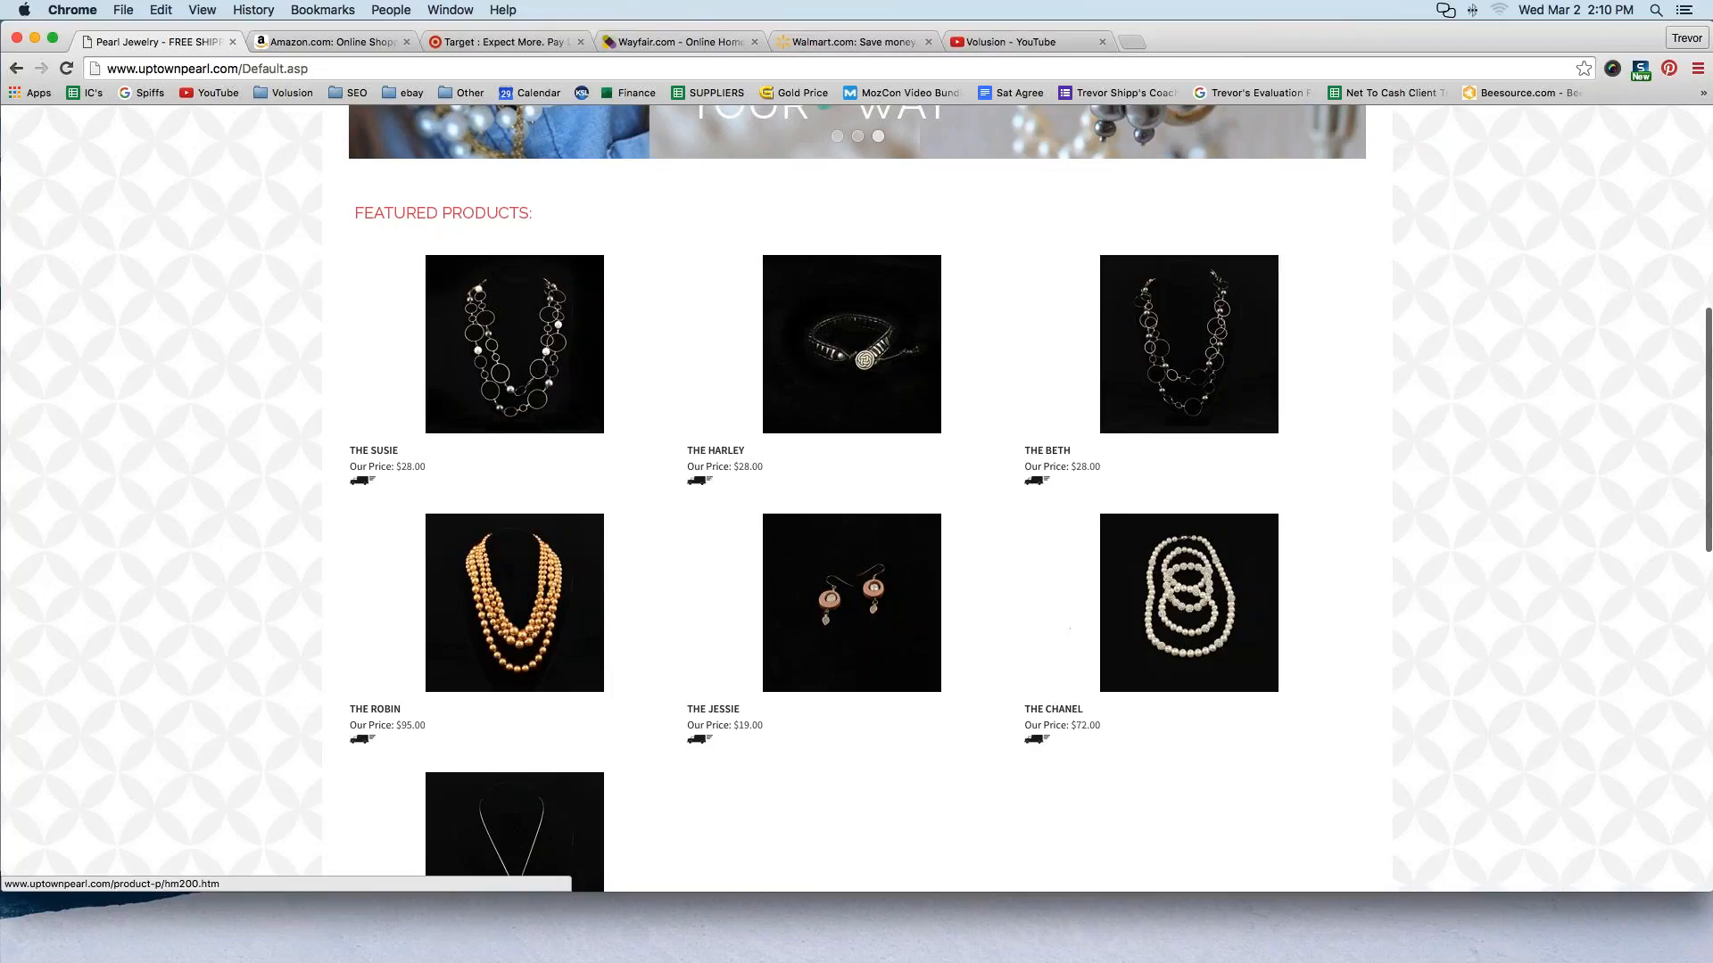
{"action": "scroll", "coordinate": [660, 423], "scroll_direction": "up", "scroll_amount": 3}
Sign in to the store account from the home page footer and open the Volusion admin dashboard
{"action": "scroll", "coordinate": [661, 422], "scroll_direction": "down", "scroll_amount": 15}
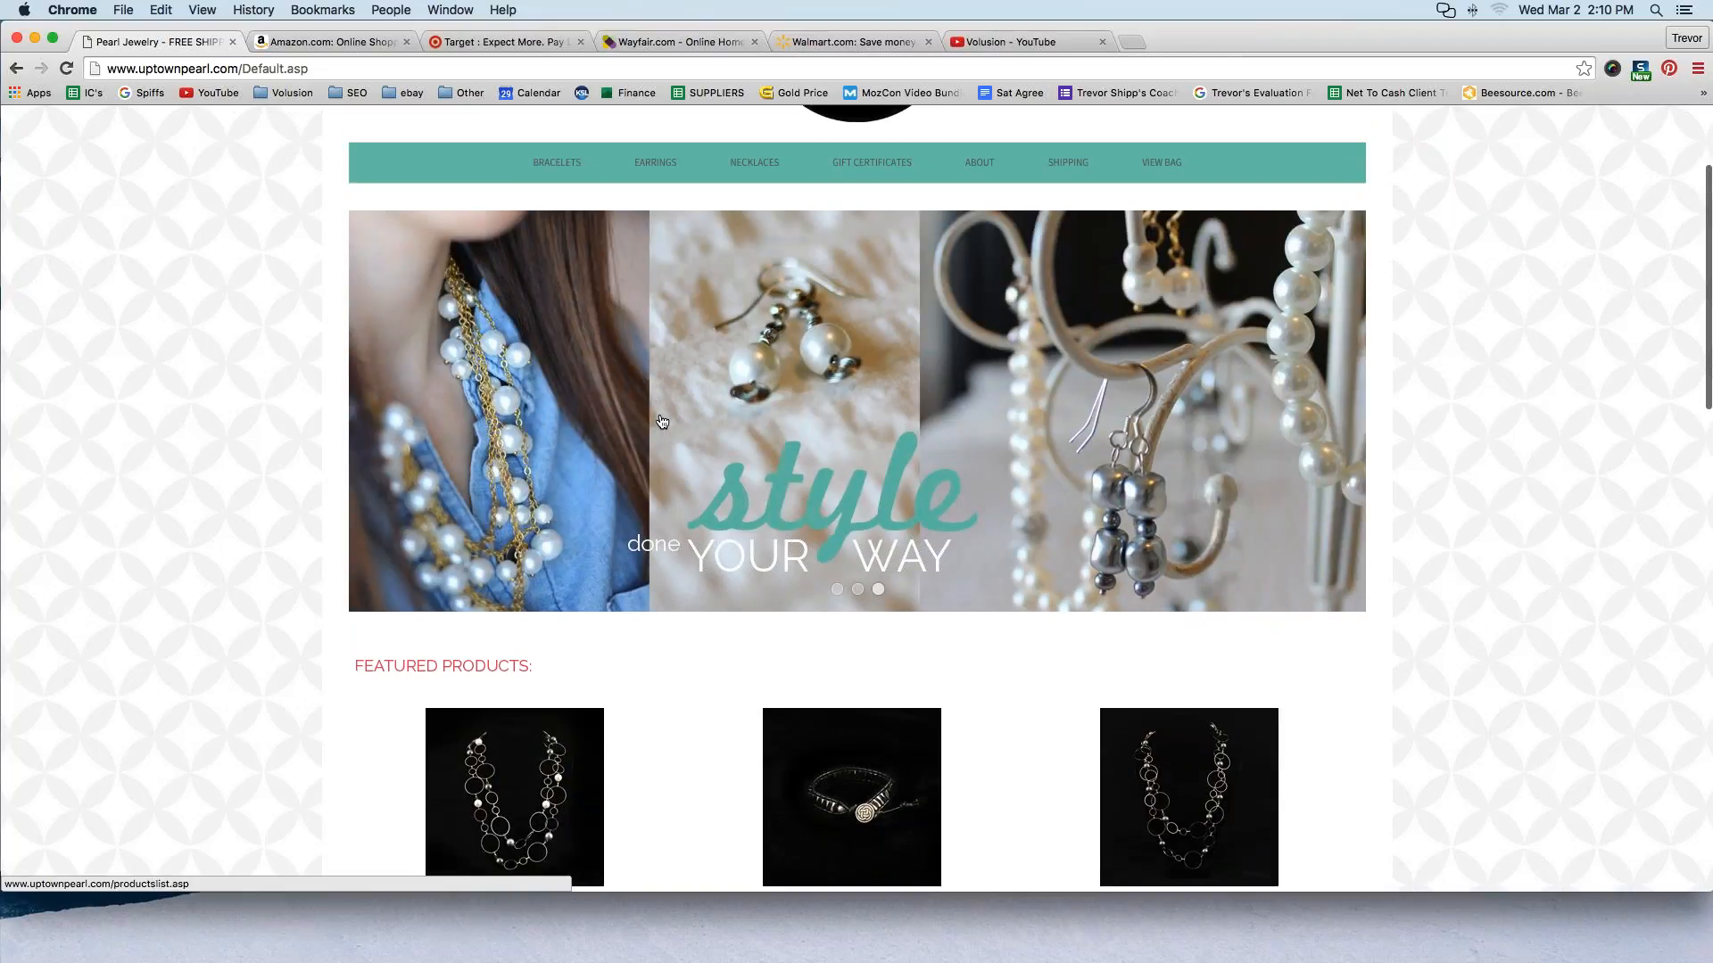
{"action": "left_click", "coordinate": [535, 743]}
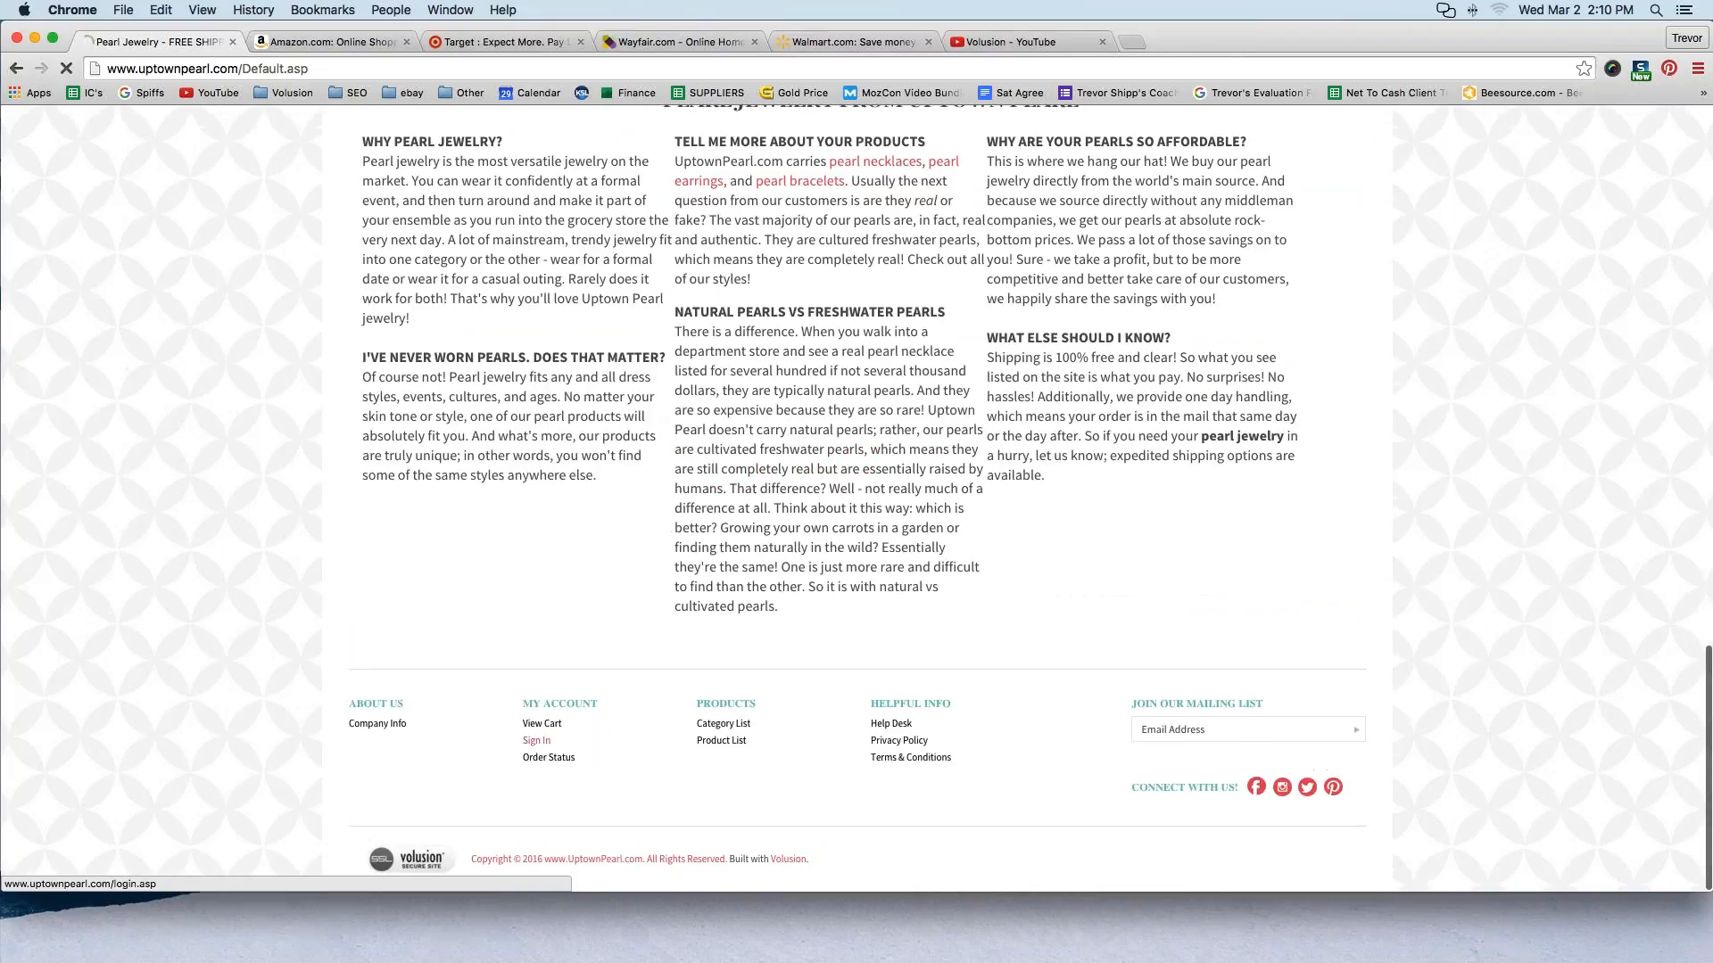
{"action": "left_click", "coordinate": [429, 624]}
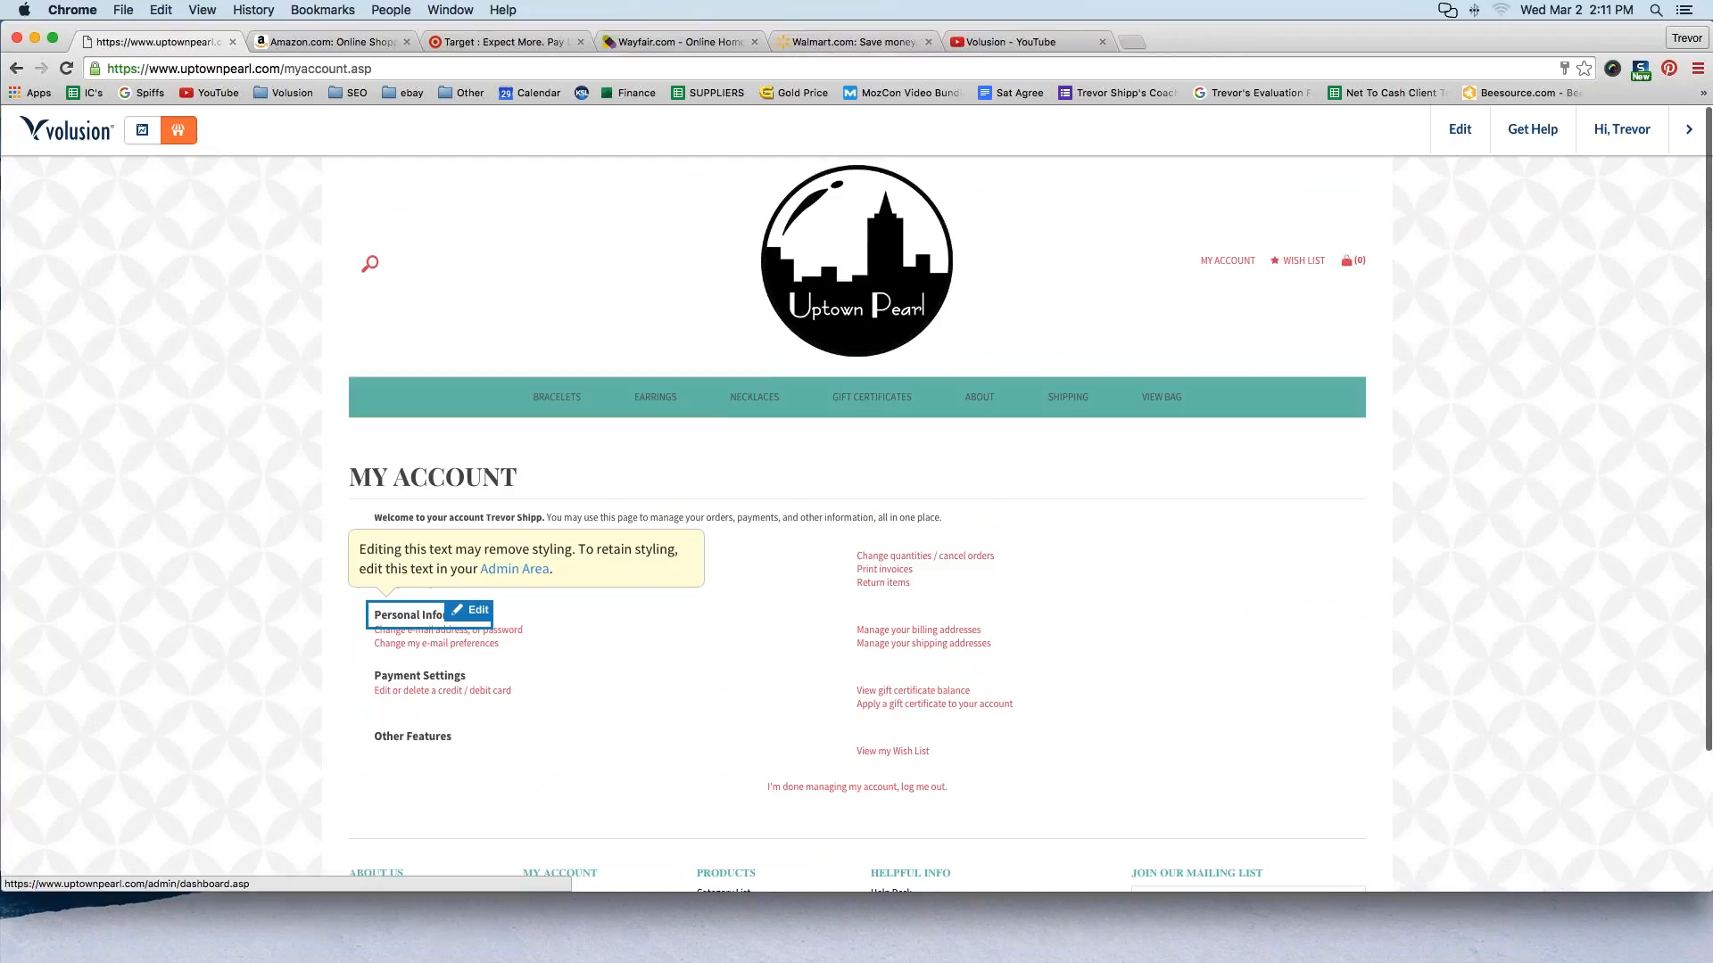
{"action": "left_click", "coordinate": [514, 569]}
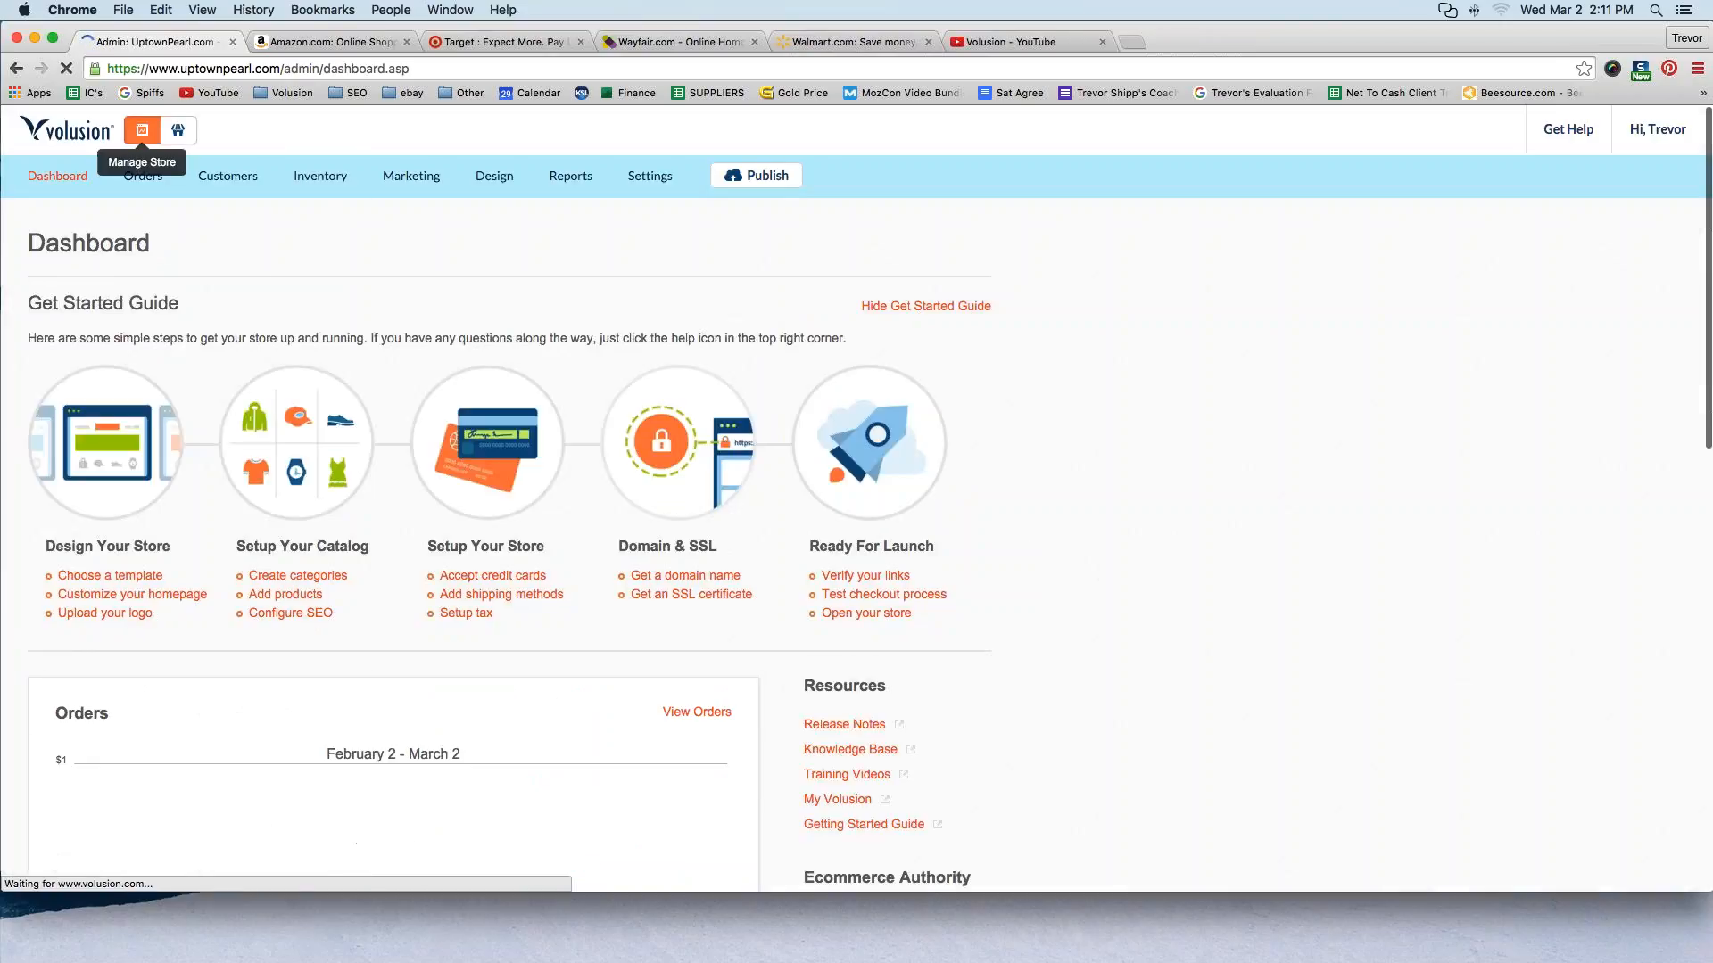
Open the store's full product list in the inventory and look through the necklaces for a product to feature
{"action": "mouse_move", "coordinate": [323, 205]}
{"action": "left_click", "coordinate": [321, 242]}
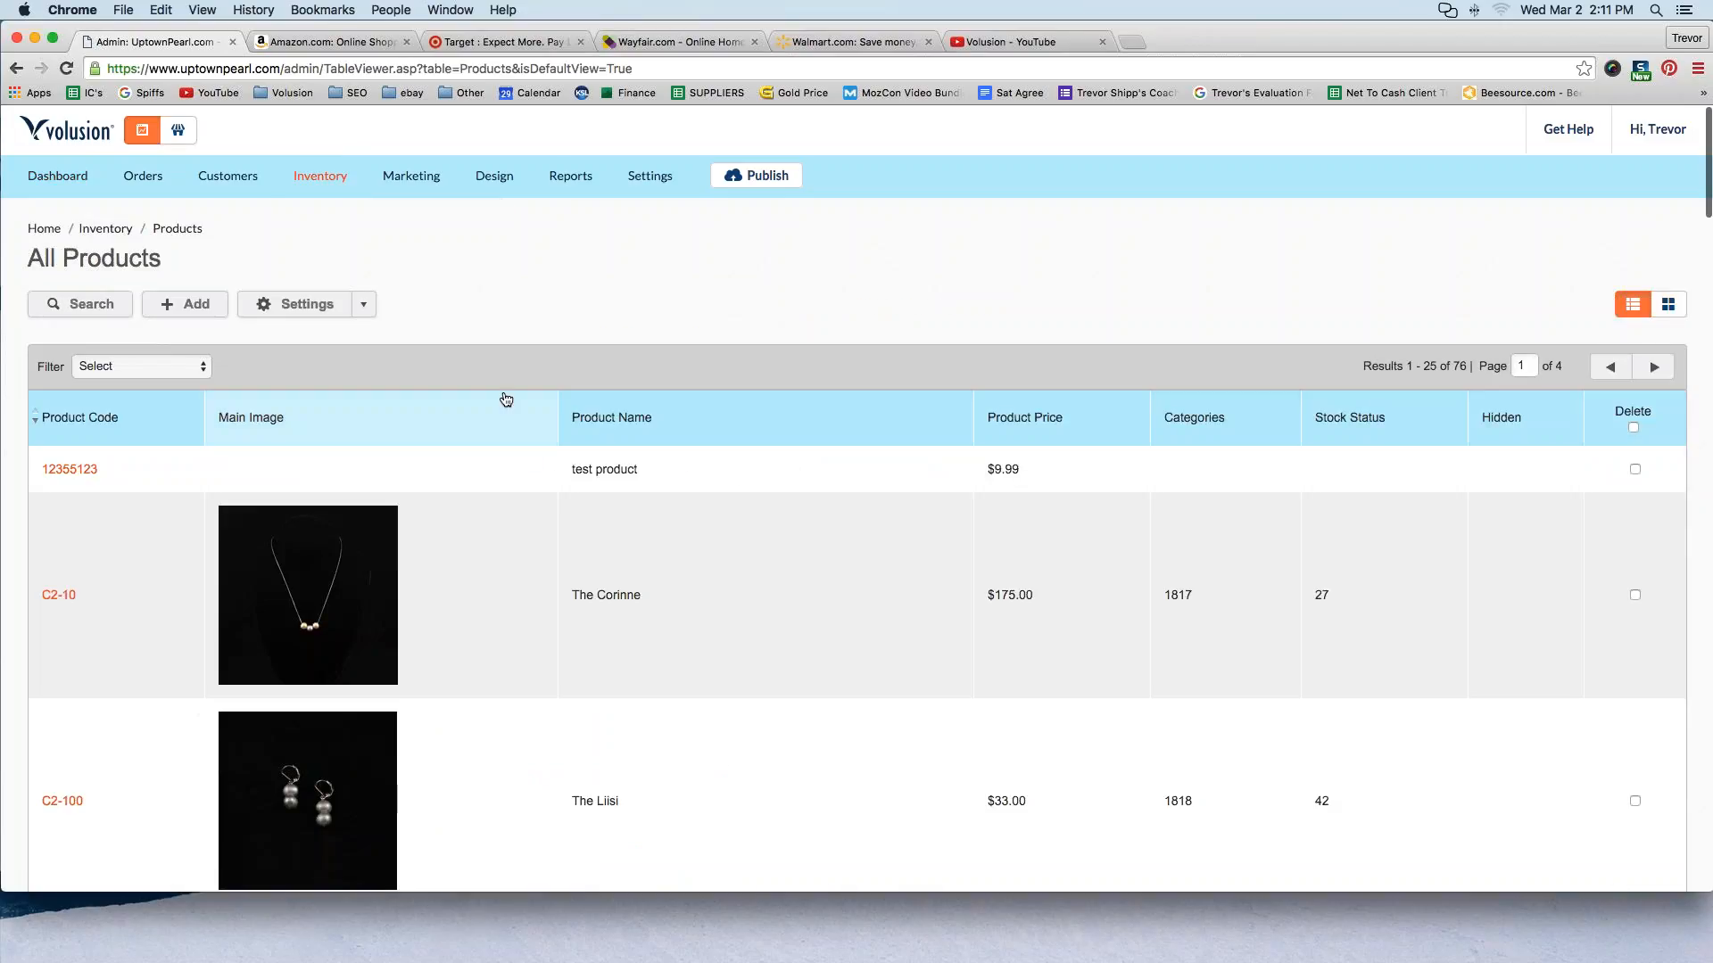
{"action": "scroll", "coordinate": [500, 398], "scroll_direction": "down", "scroll_amount": 5}
{"action": "scroll", "coordinate": [498, 401], "scroll_direction": "down", "scroll_amount": 10}
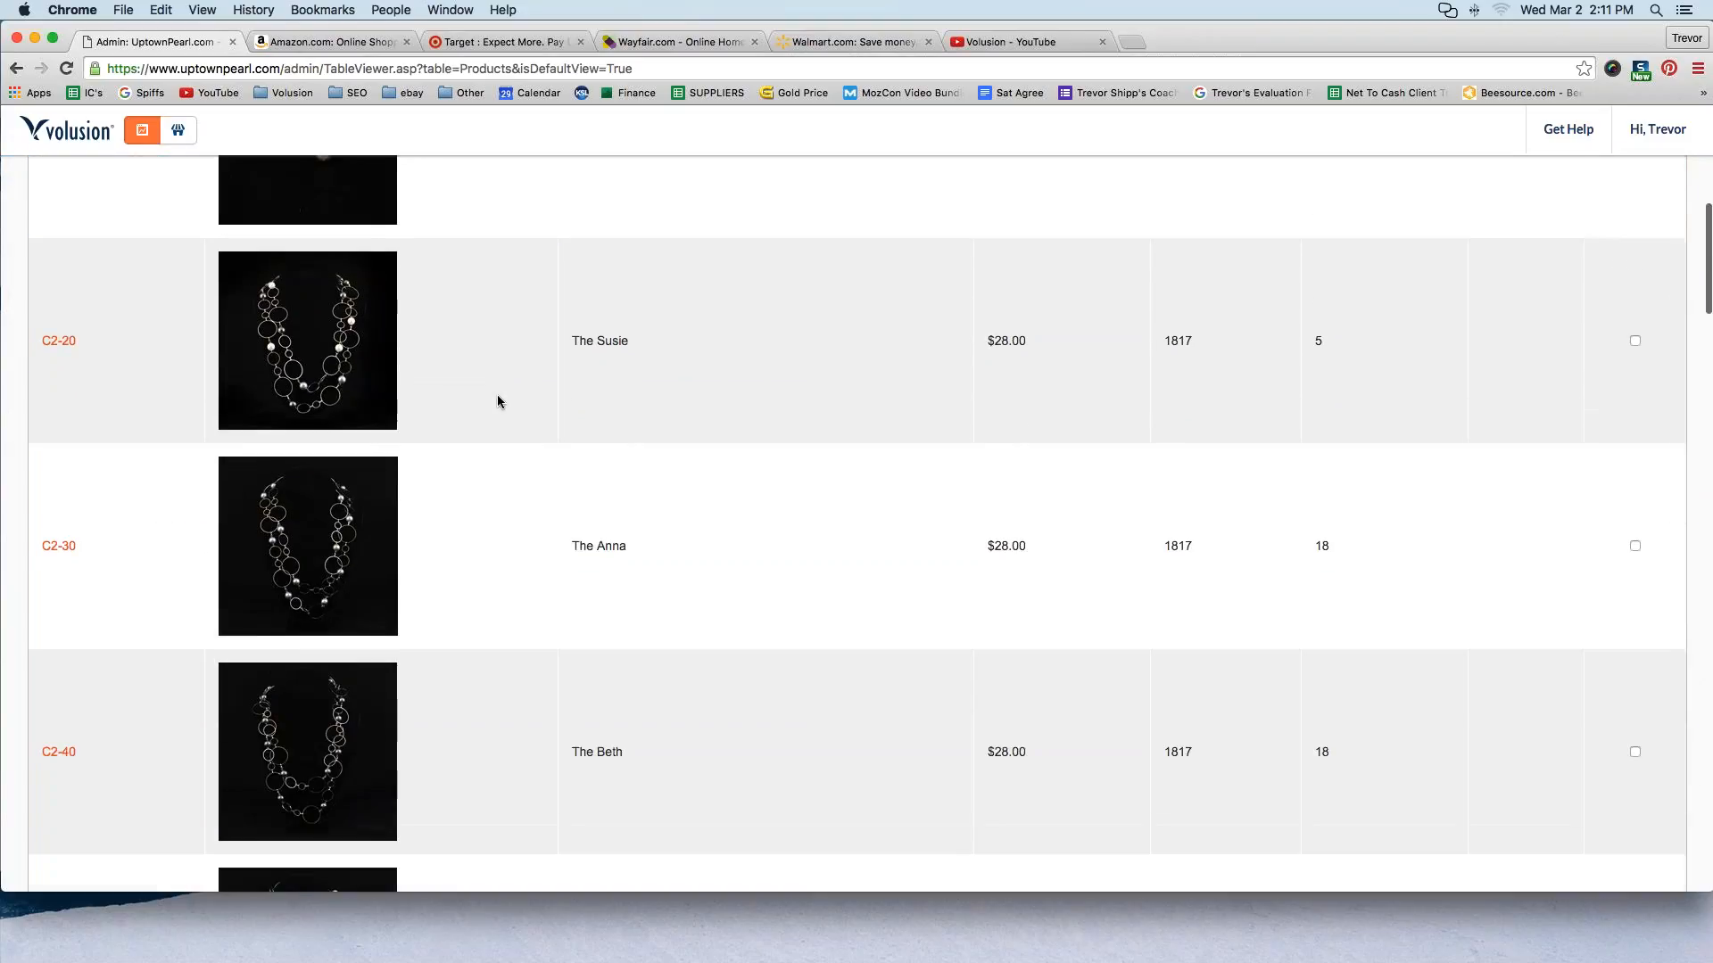
{"action": "scroll", "coordinate": [498, 401], "scroll_direction": "down", "scroll_amount": 7}
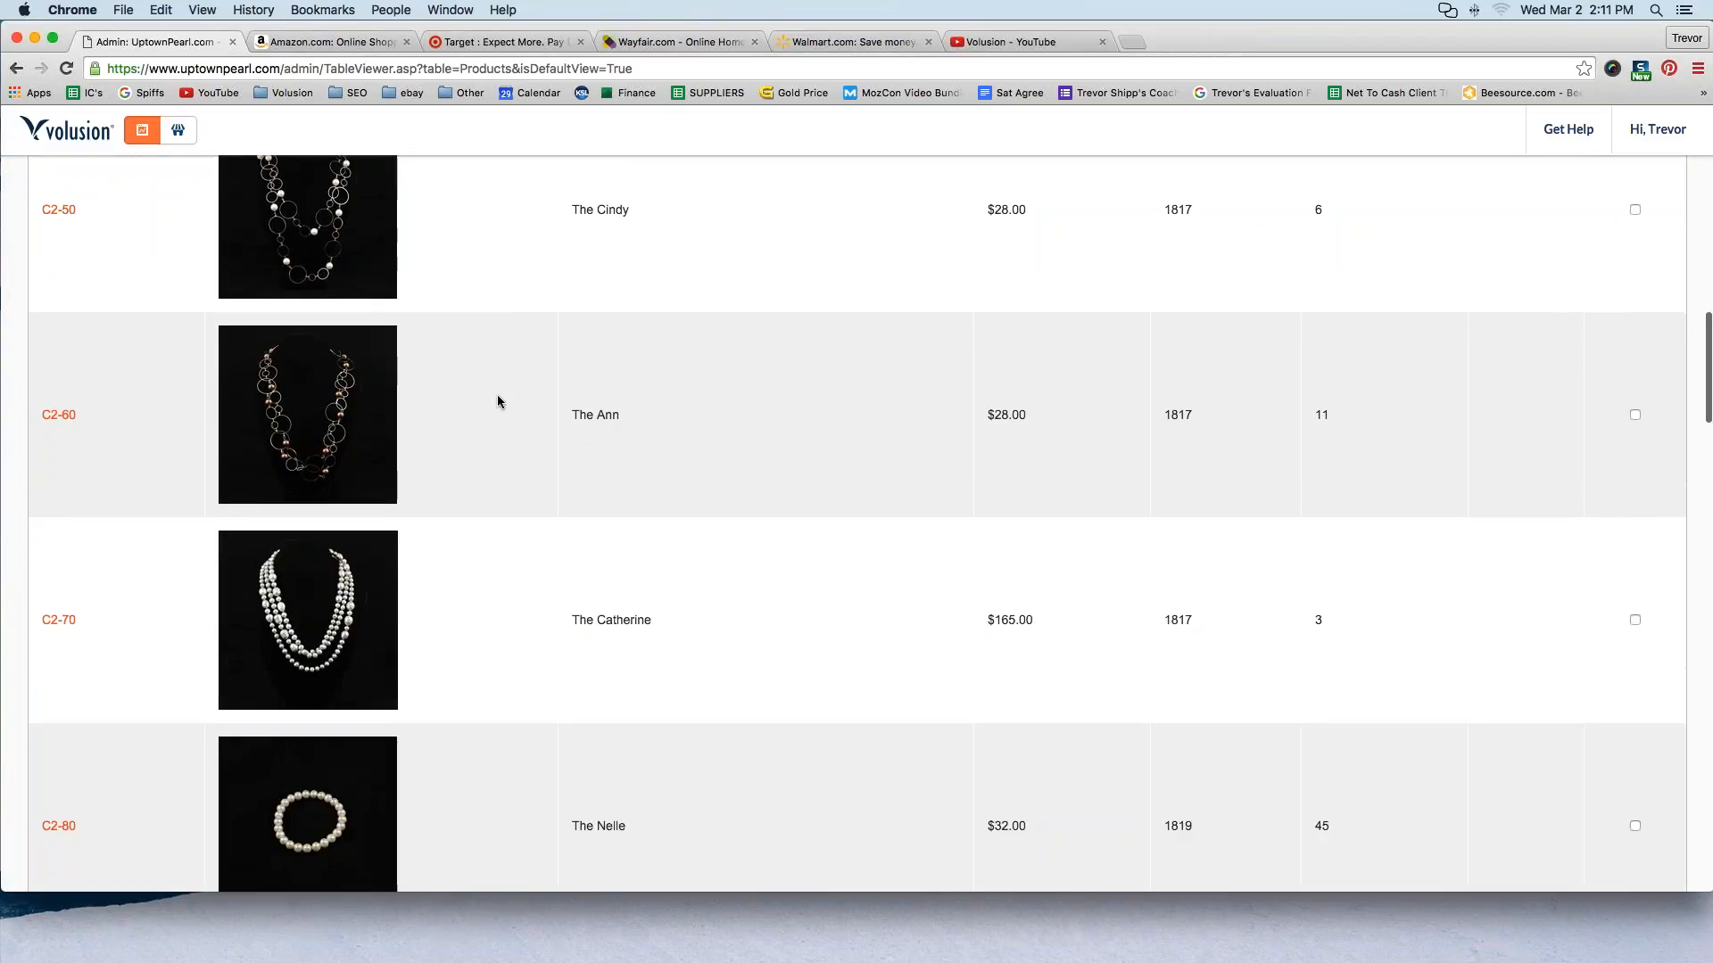
{"action": "scroll", "coordinate": [372, 655], "scroll_direction": "up", "scroll_amount": 3}
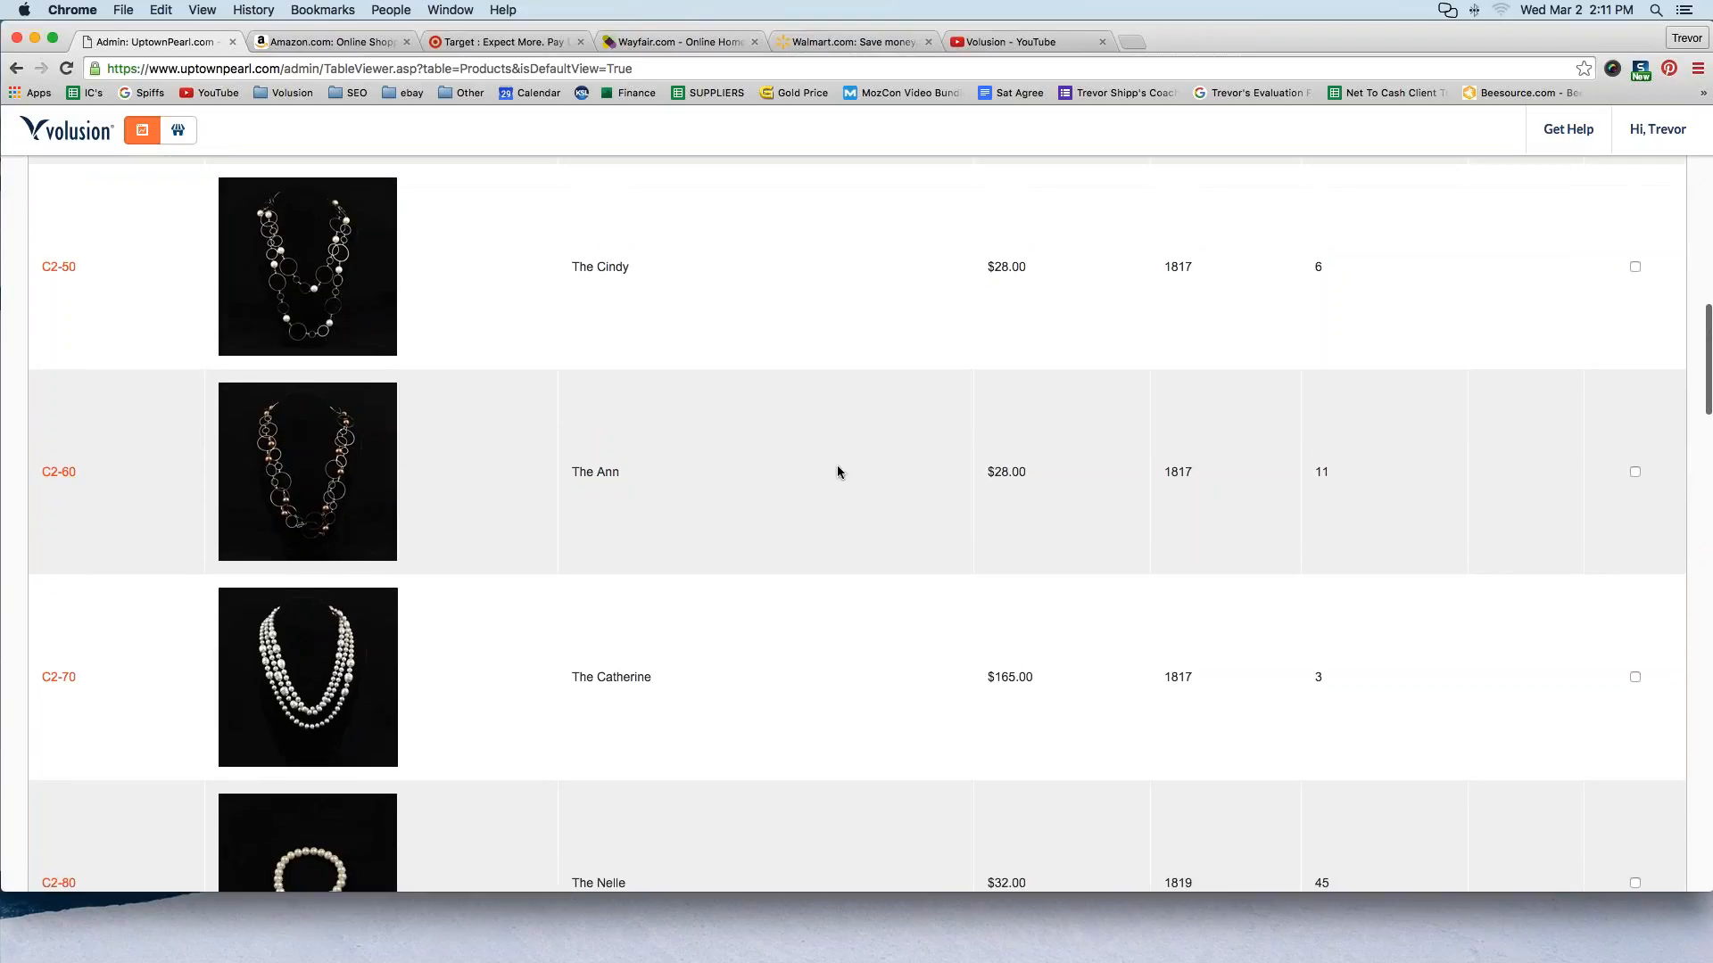
Open the product The Ann (C2-60) and show its Product Display settings in the advanced info
{"action": "left_click_drag", "start_coordinate": [571, 472], "coordinate": [639, 471]}
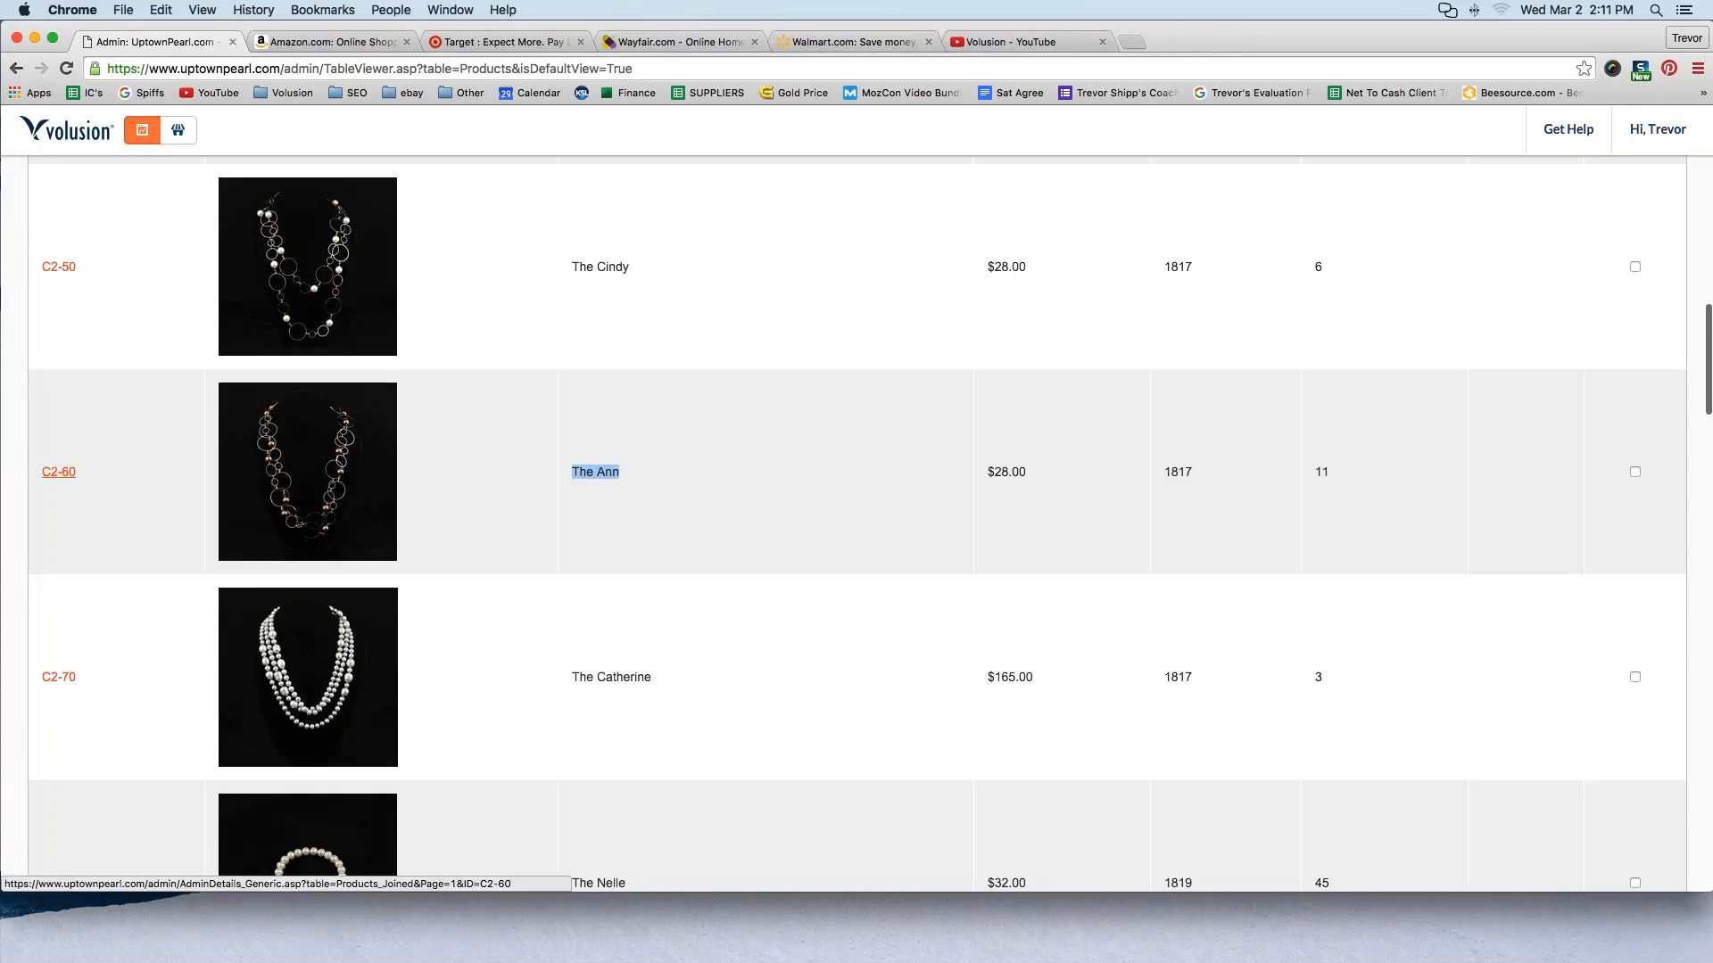
{"action": "left_click", "coordinate": [59, 472]}
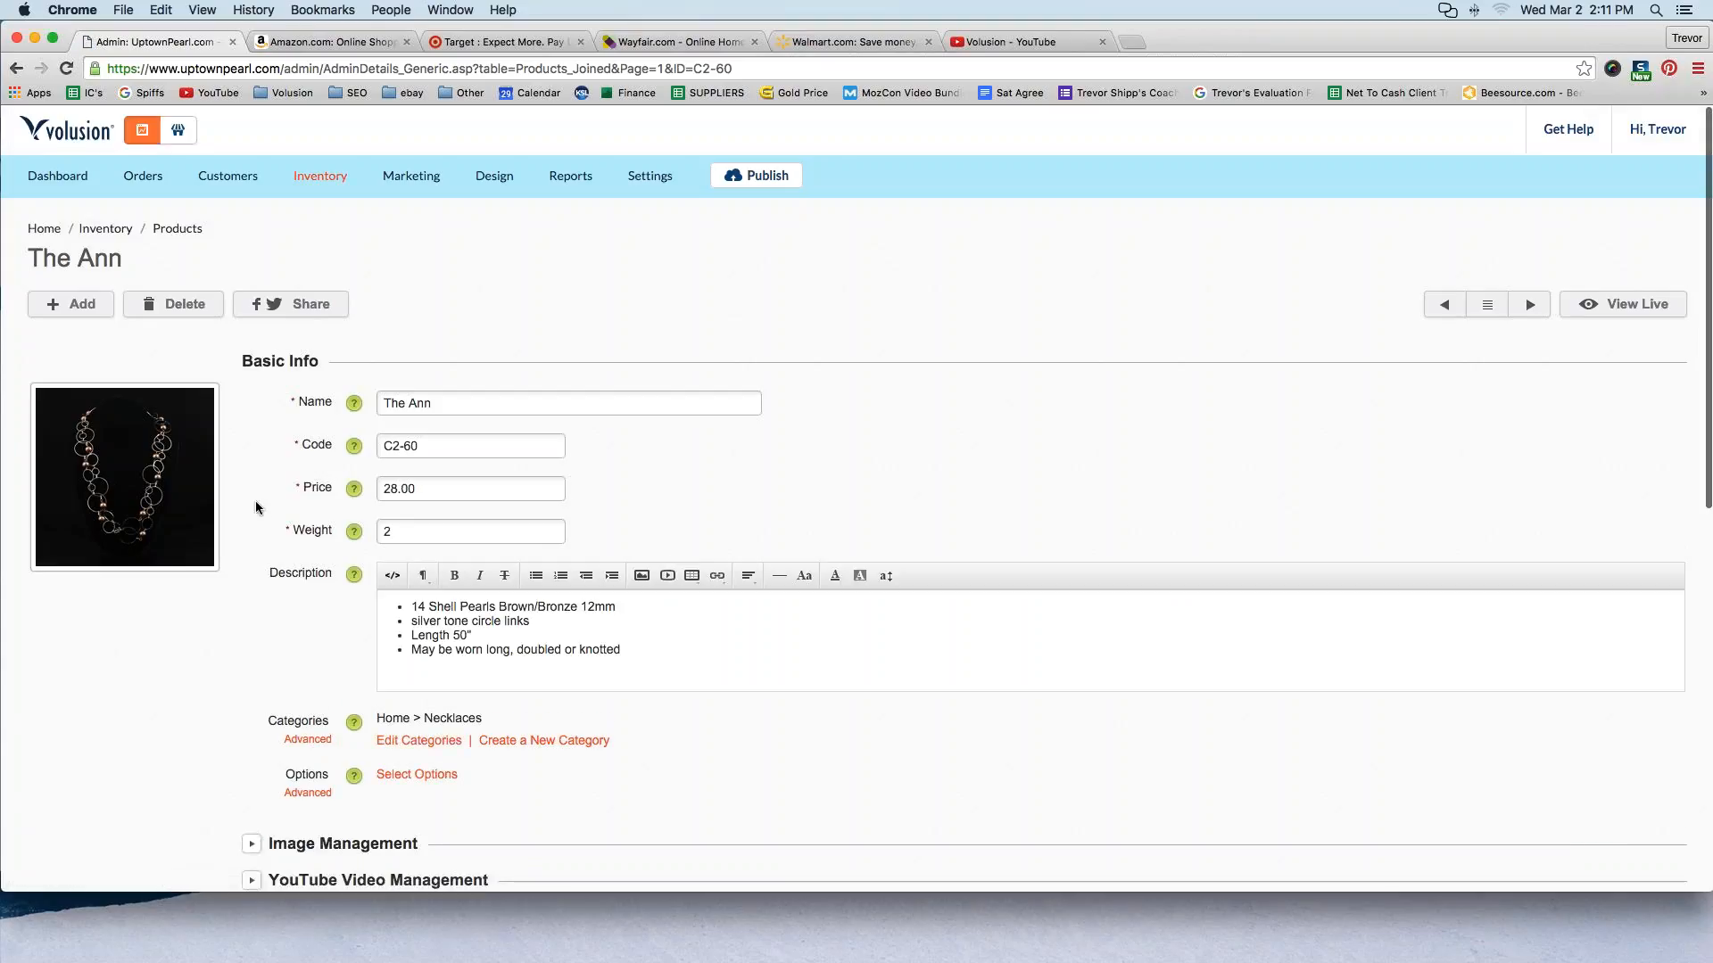
{"action": "scroll", "coordinate": [199, 554], "scroll_direction": "down", "scroll_amount": 5}
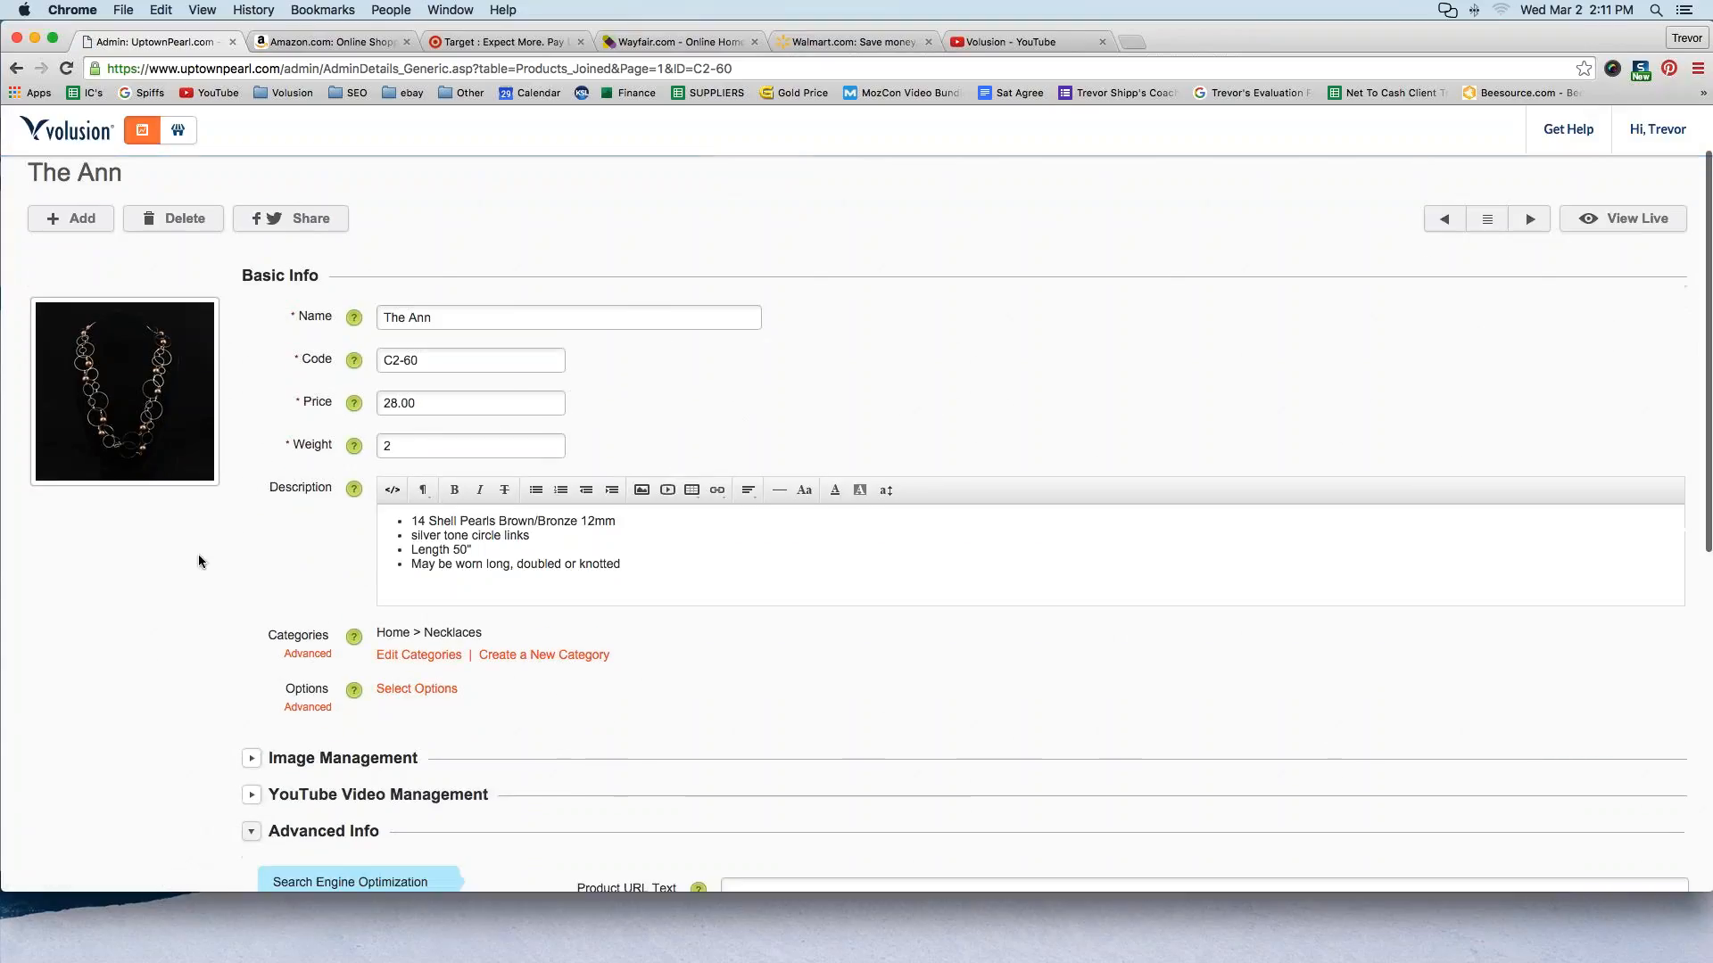
{"action": "scroll", "coordinate": [198, 560], "scroll_direction": "down", "scroll_amount": 2}
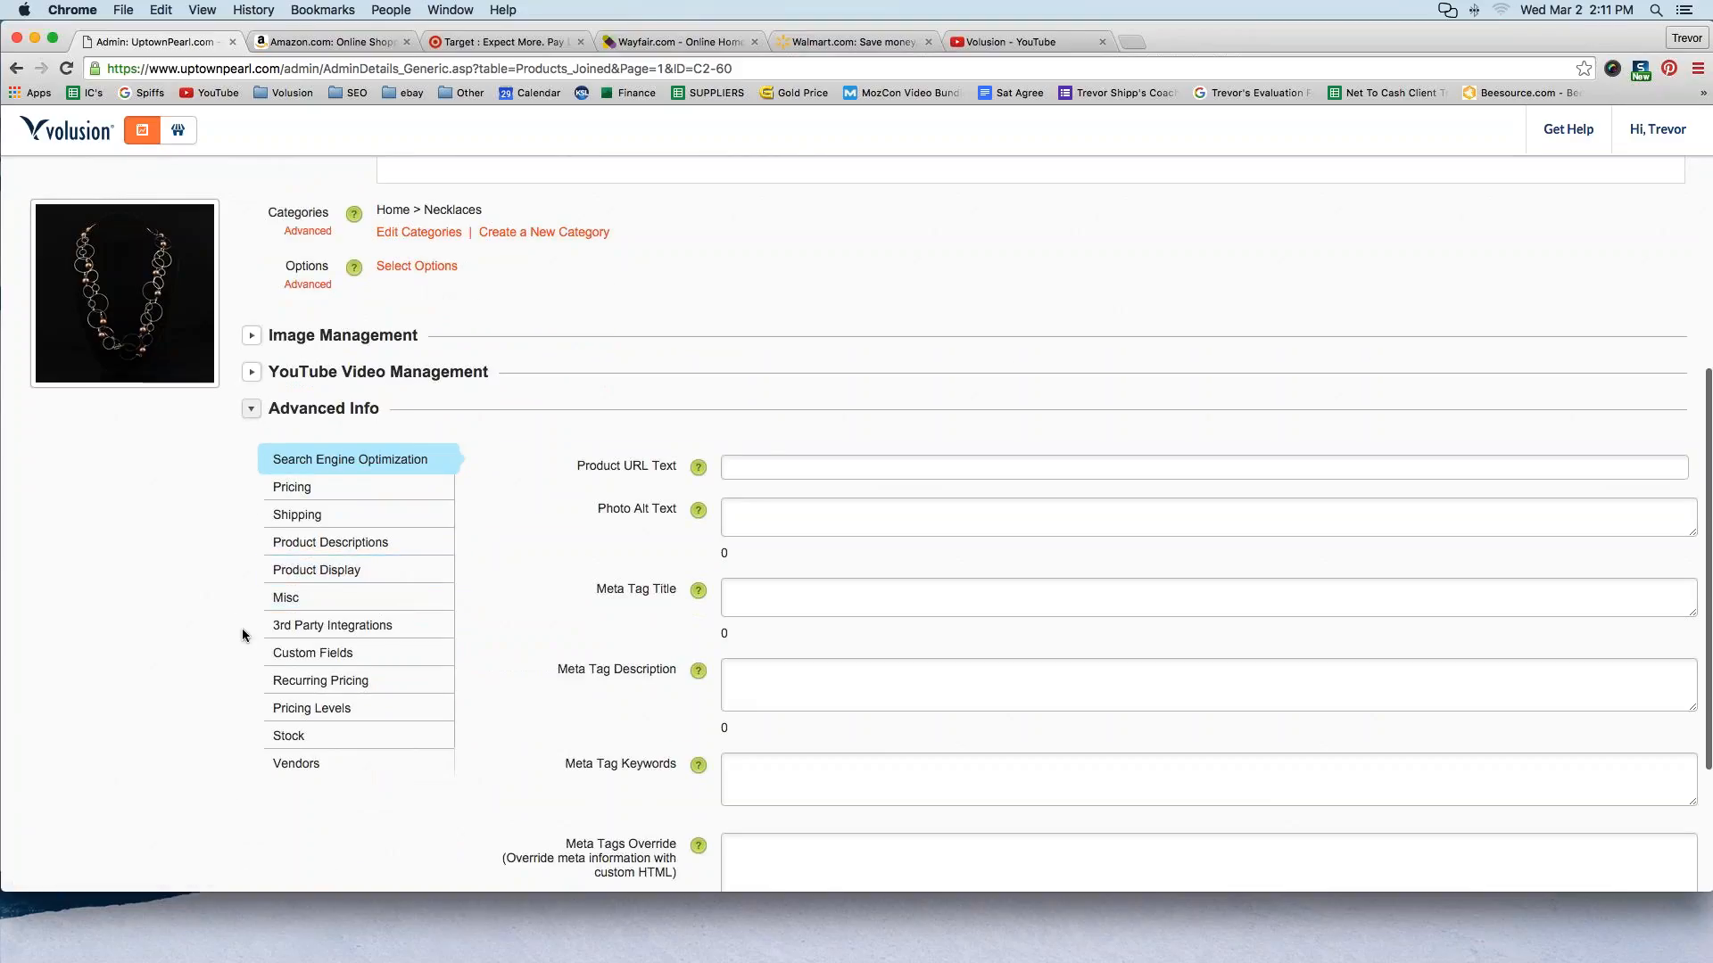
{"action": "left_click", "coordinate": [317, 572]}
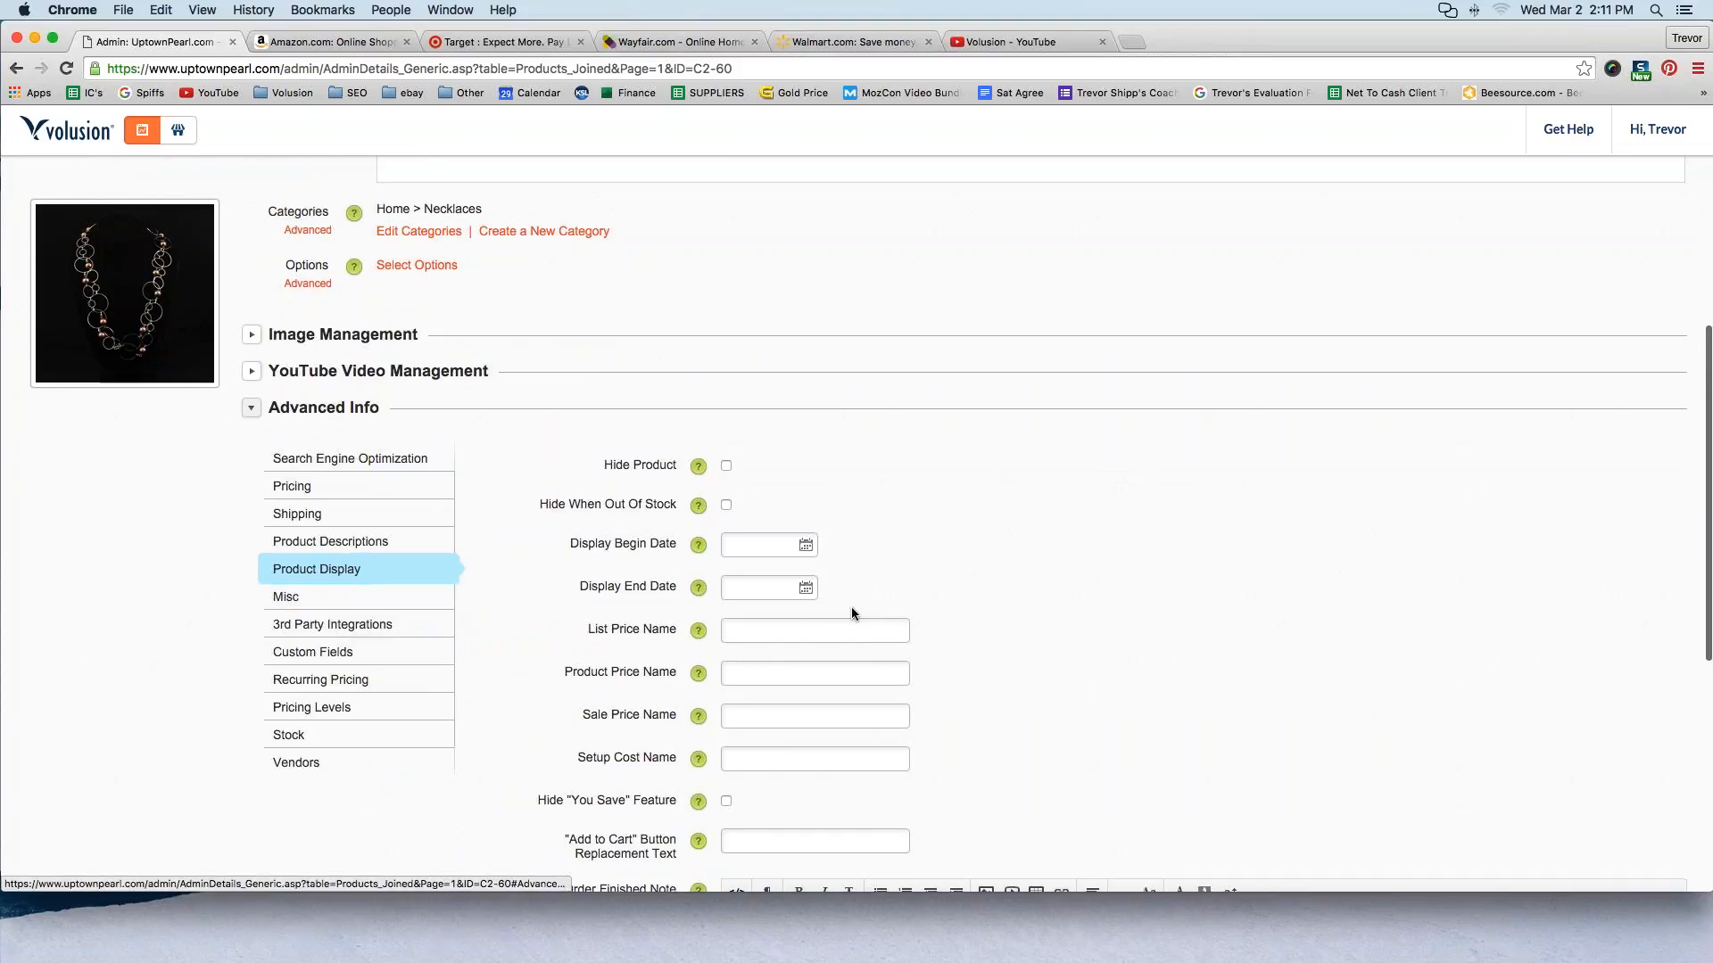
Set The Ann's Feature Product on the Homepage option to Home Featured and save the product
{"action": "scroll", "coordinate": [851, 607], "scroll_direction": "down", "scroll_amount": 5}
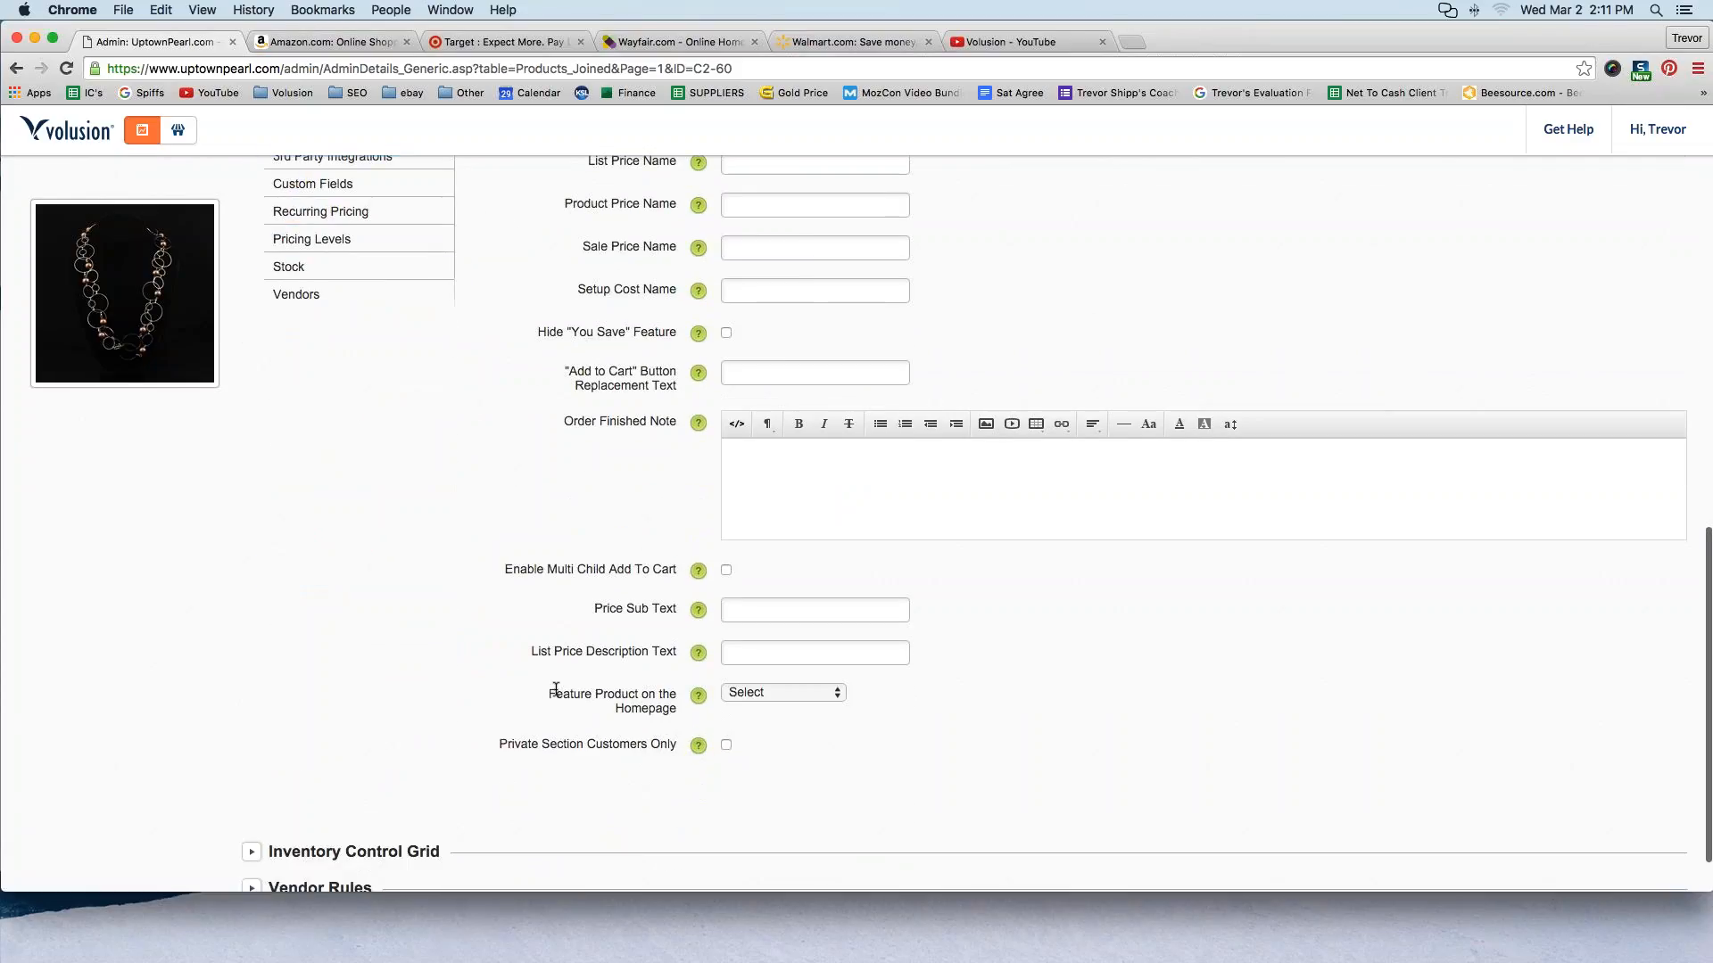
{"action": "left_click_drag", "start_coordinate": [548, 695], "coordinate": [675, 711]}
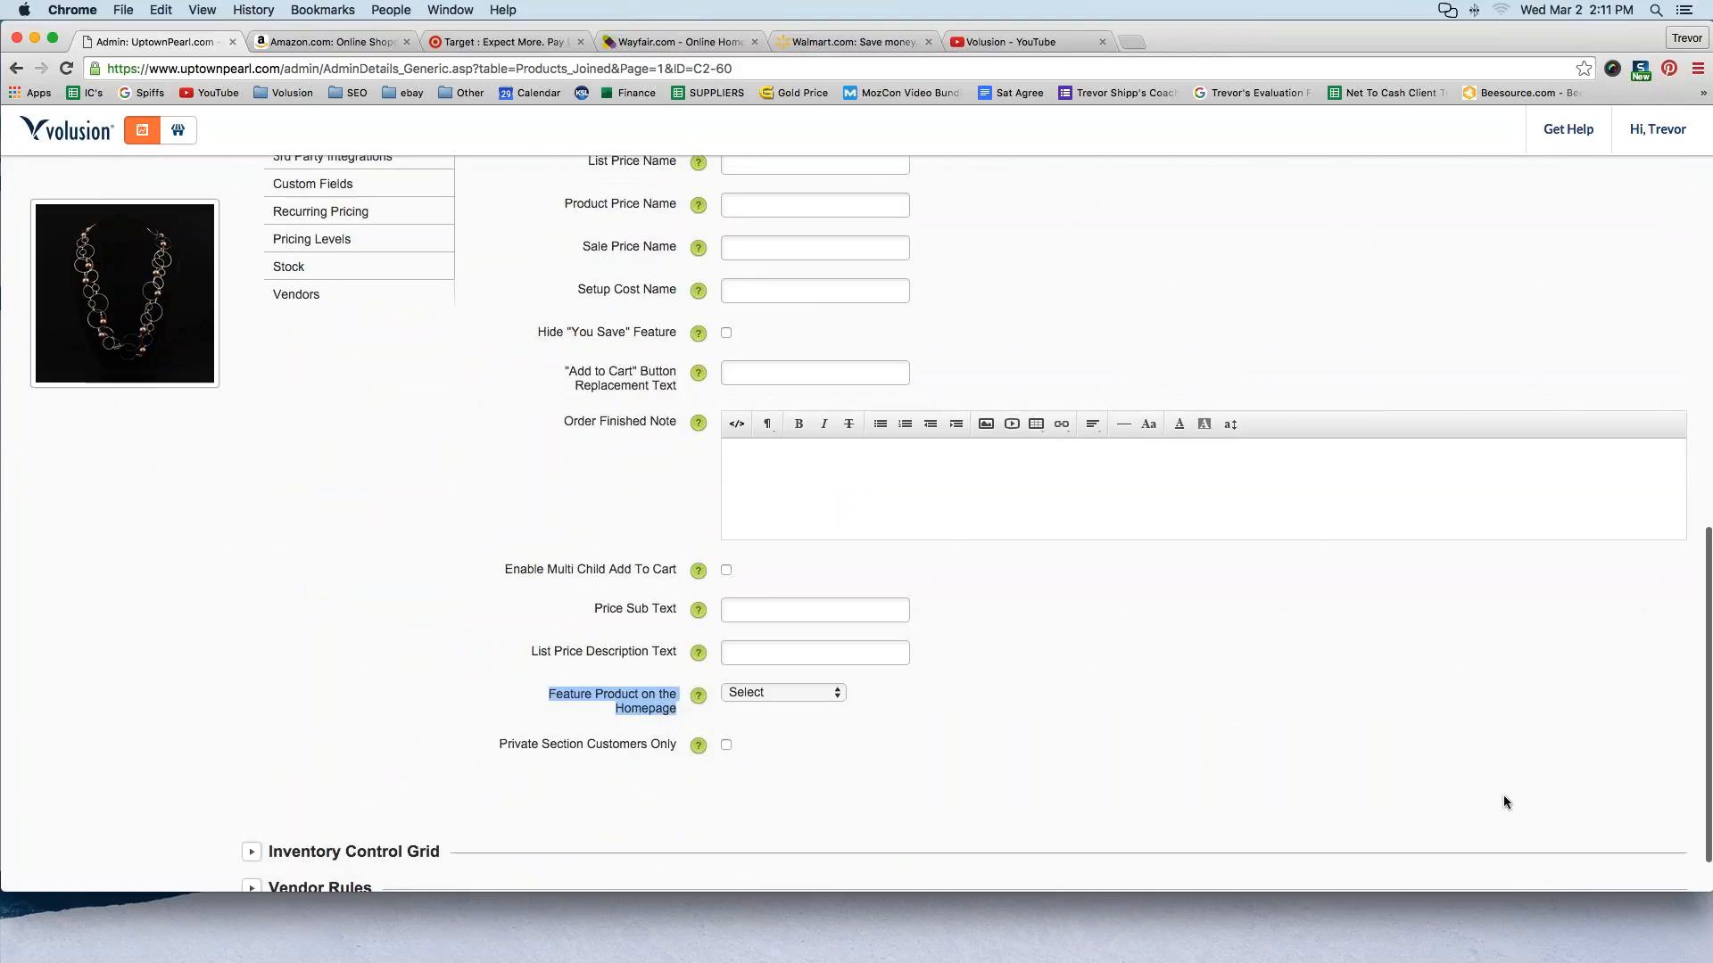
{"action": "key", "text": "super+equal"}
{"action": "key", "text": "super+equal"}
{"action": "key", "text": "super+equal"}
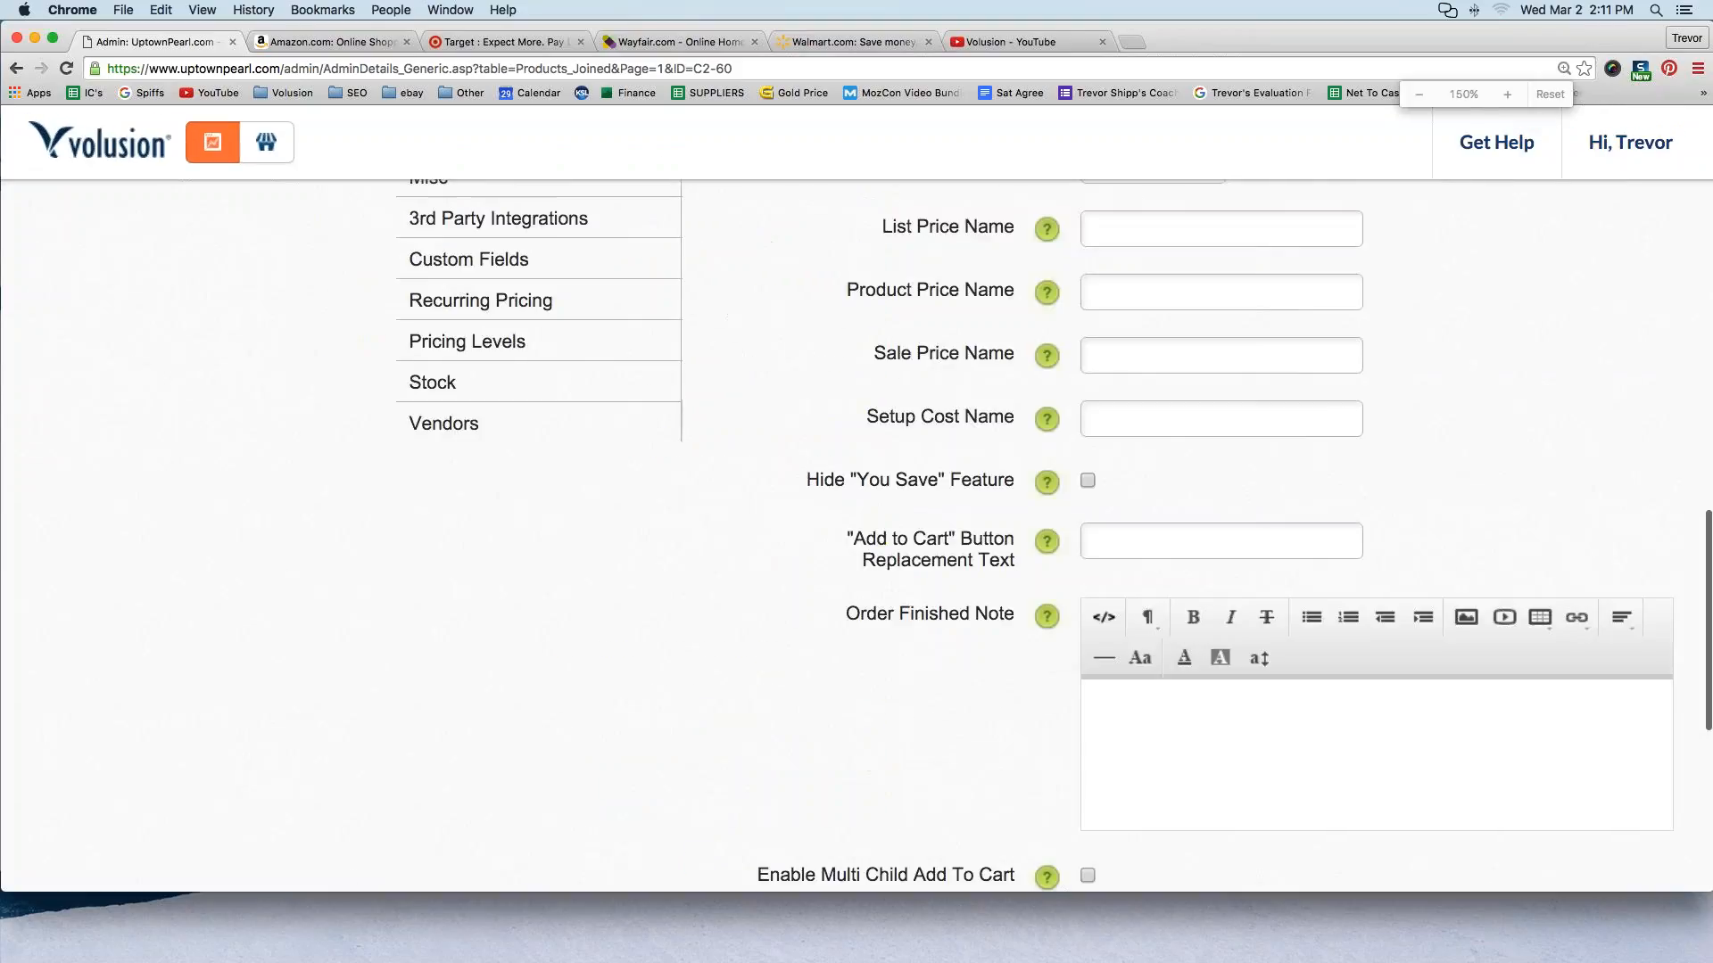
{"action": "scroll", "coordinate": [1548, 784], "scroll_direction": "down", "scroll_amount": 4}
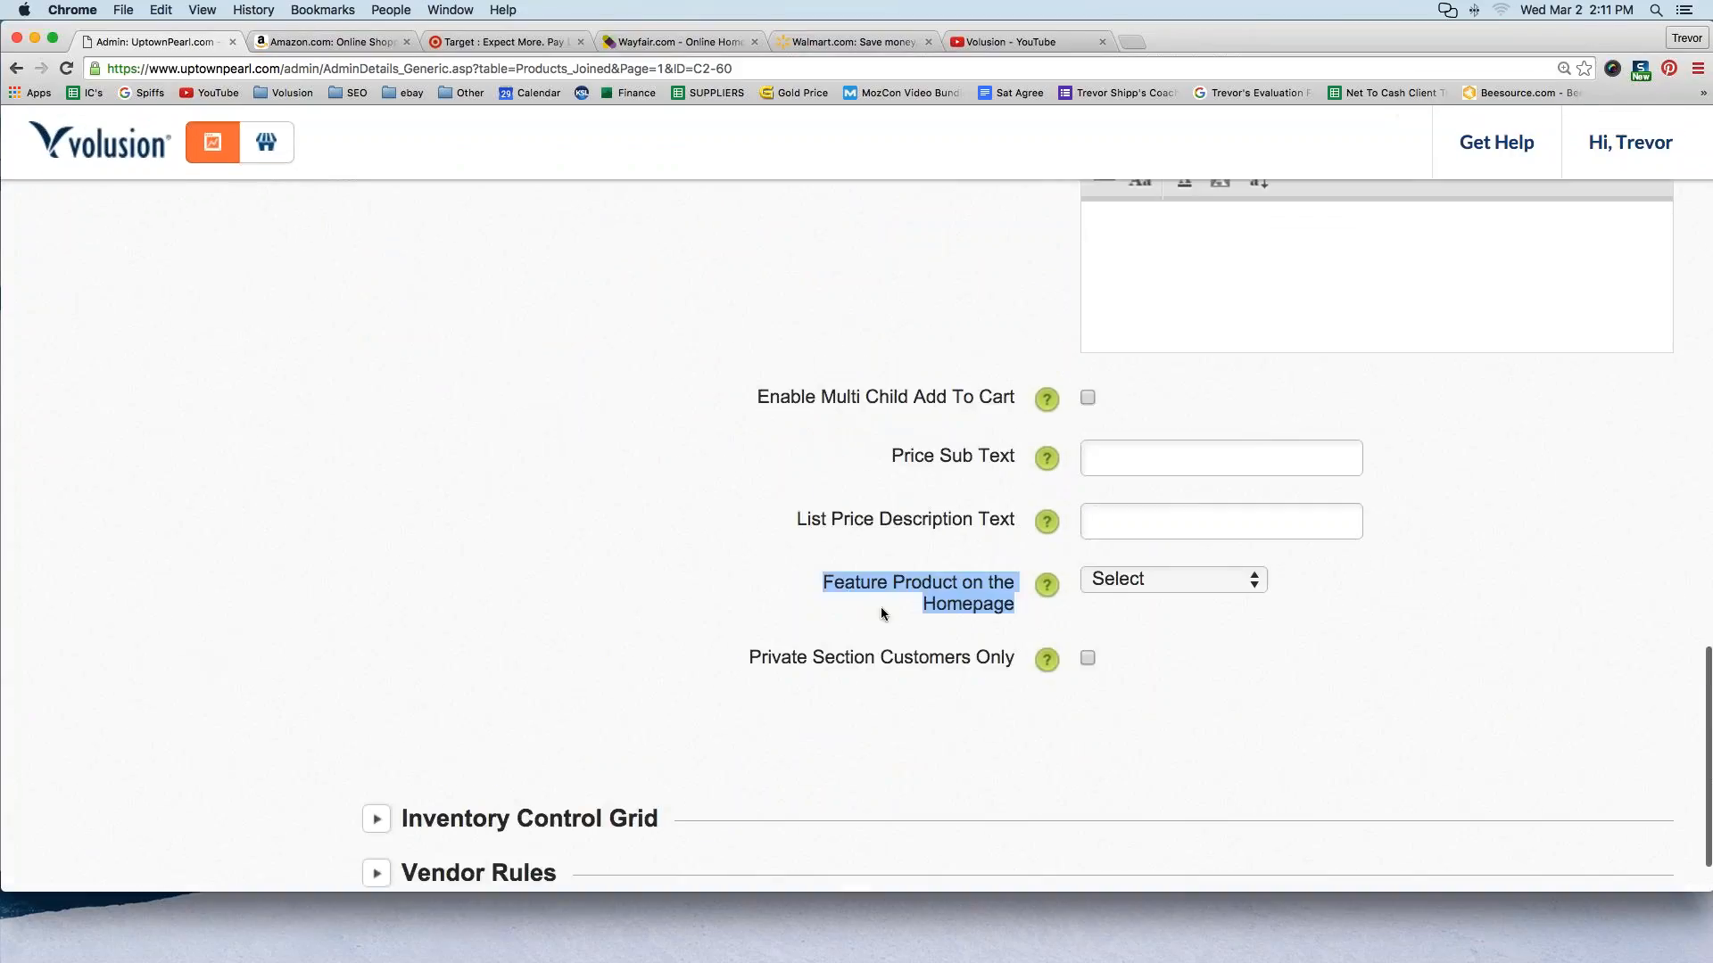
{"action": "left_click", "coordinate": [1247, 581]}
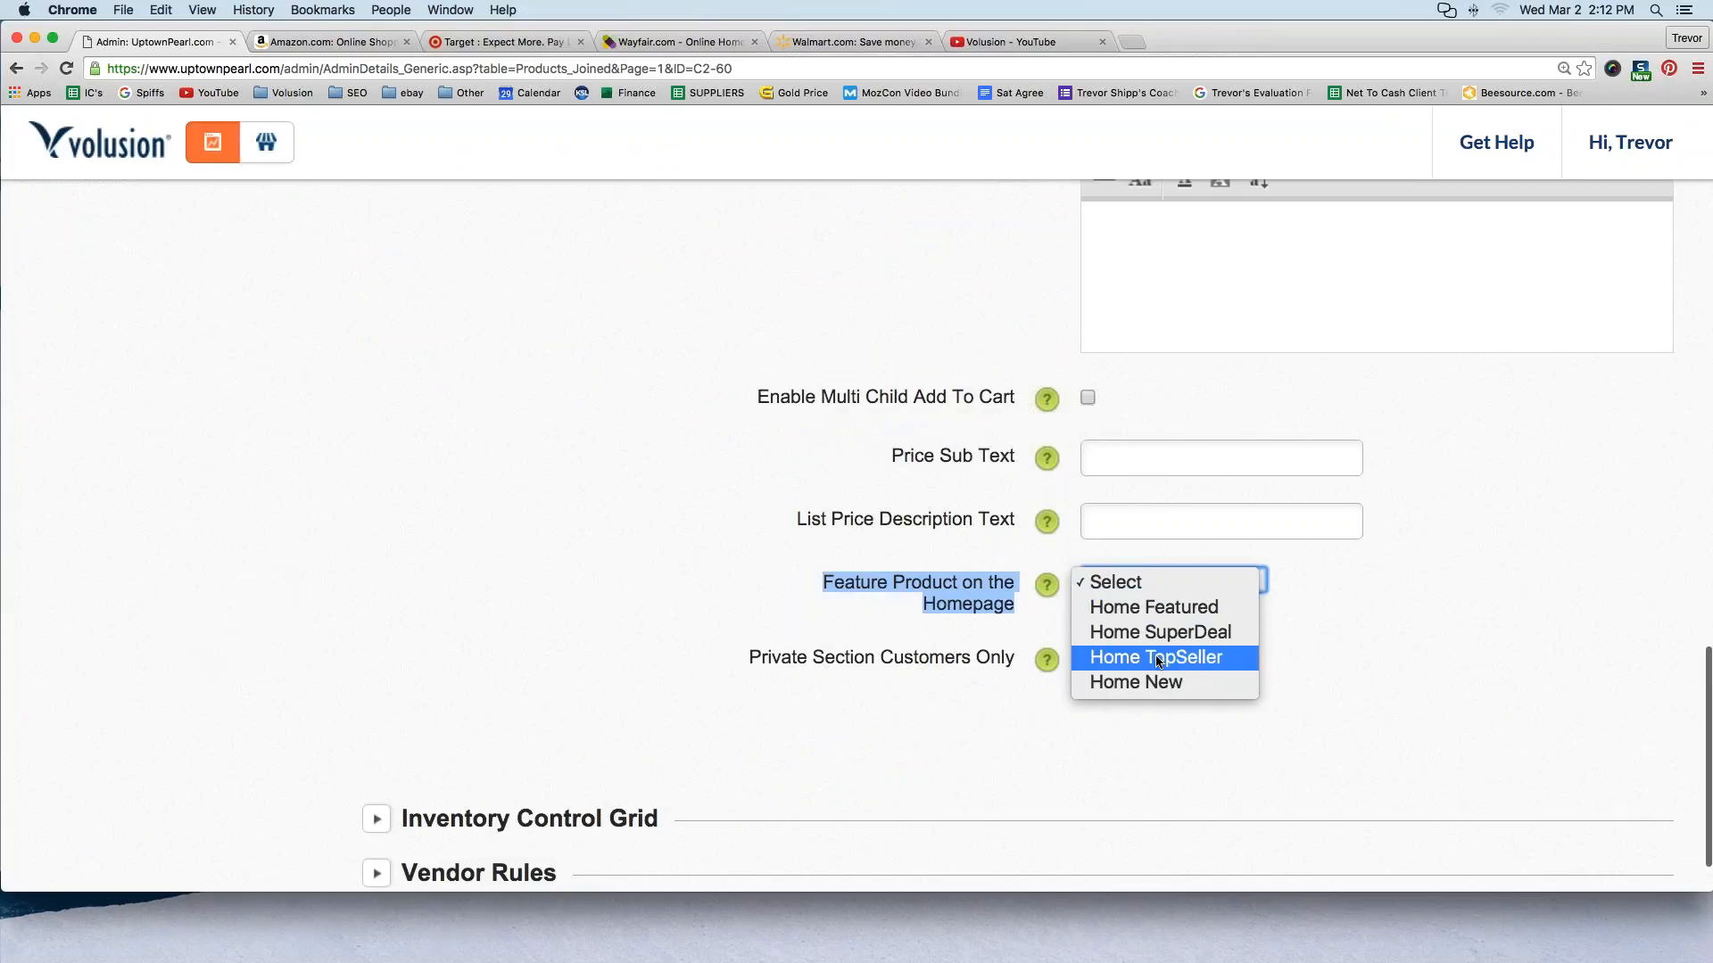
{"action": "left_click", "coordinate": [1117, 612]}
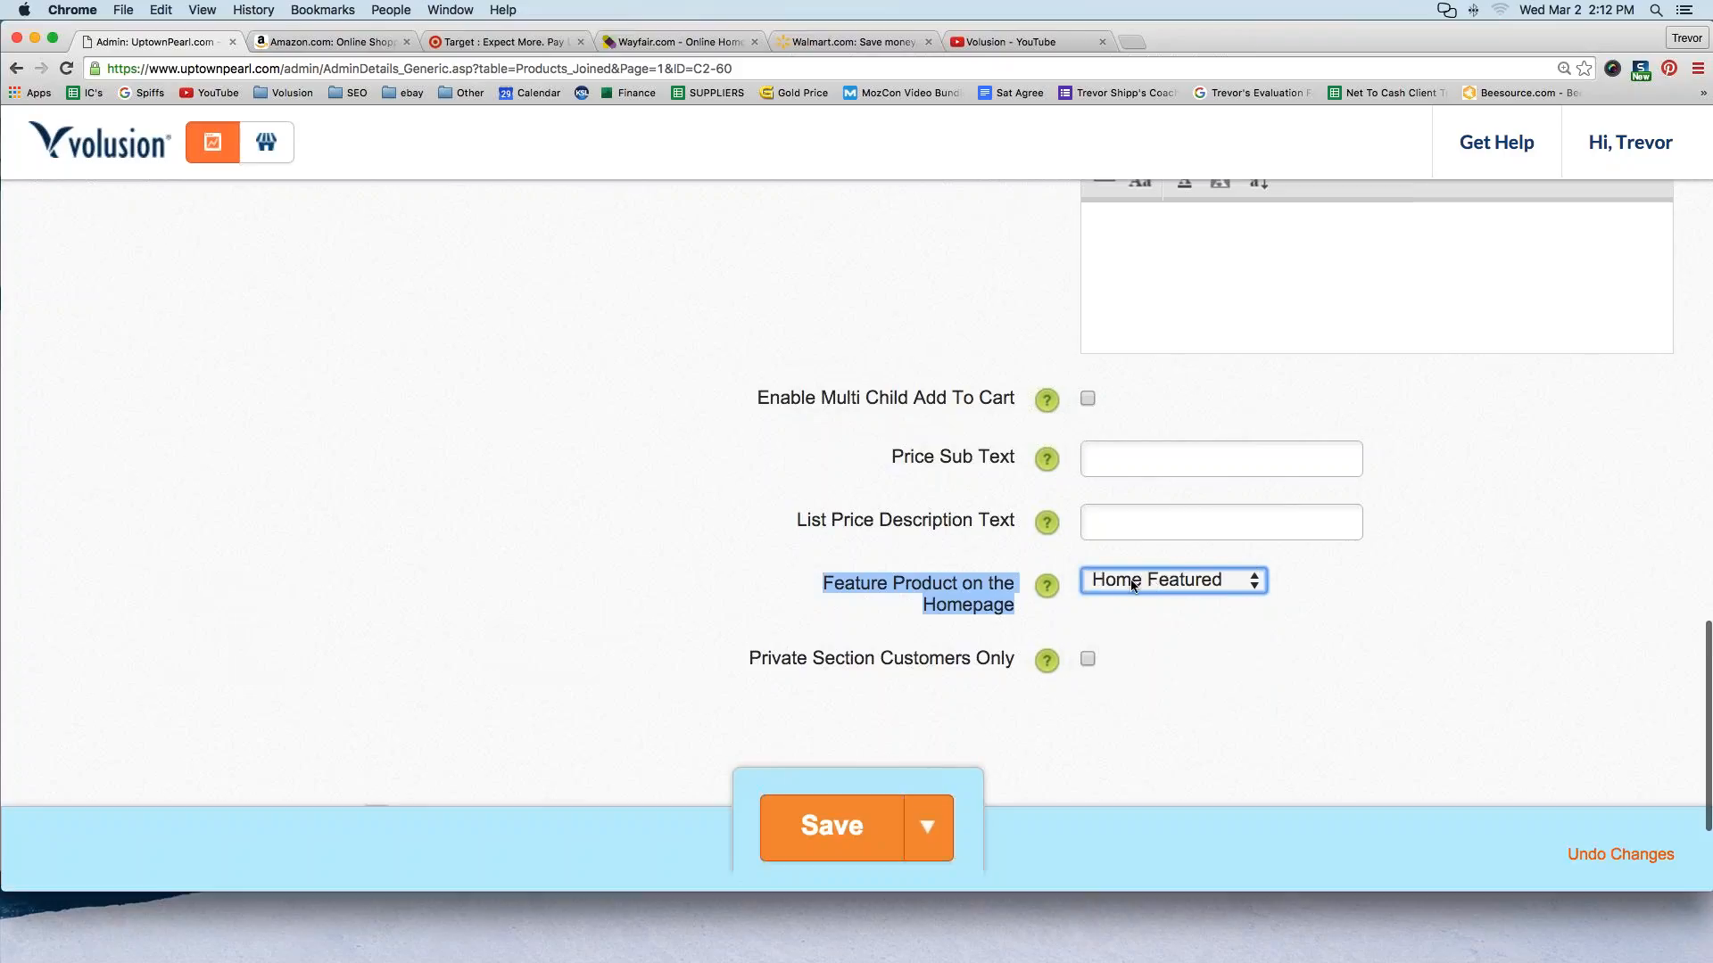
{"action": "left_click", "coordinate": [826, 836]}
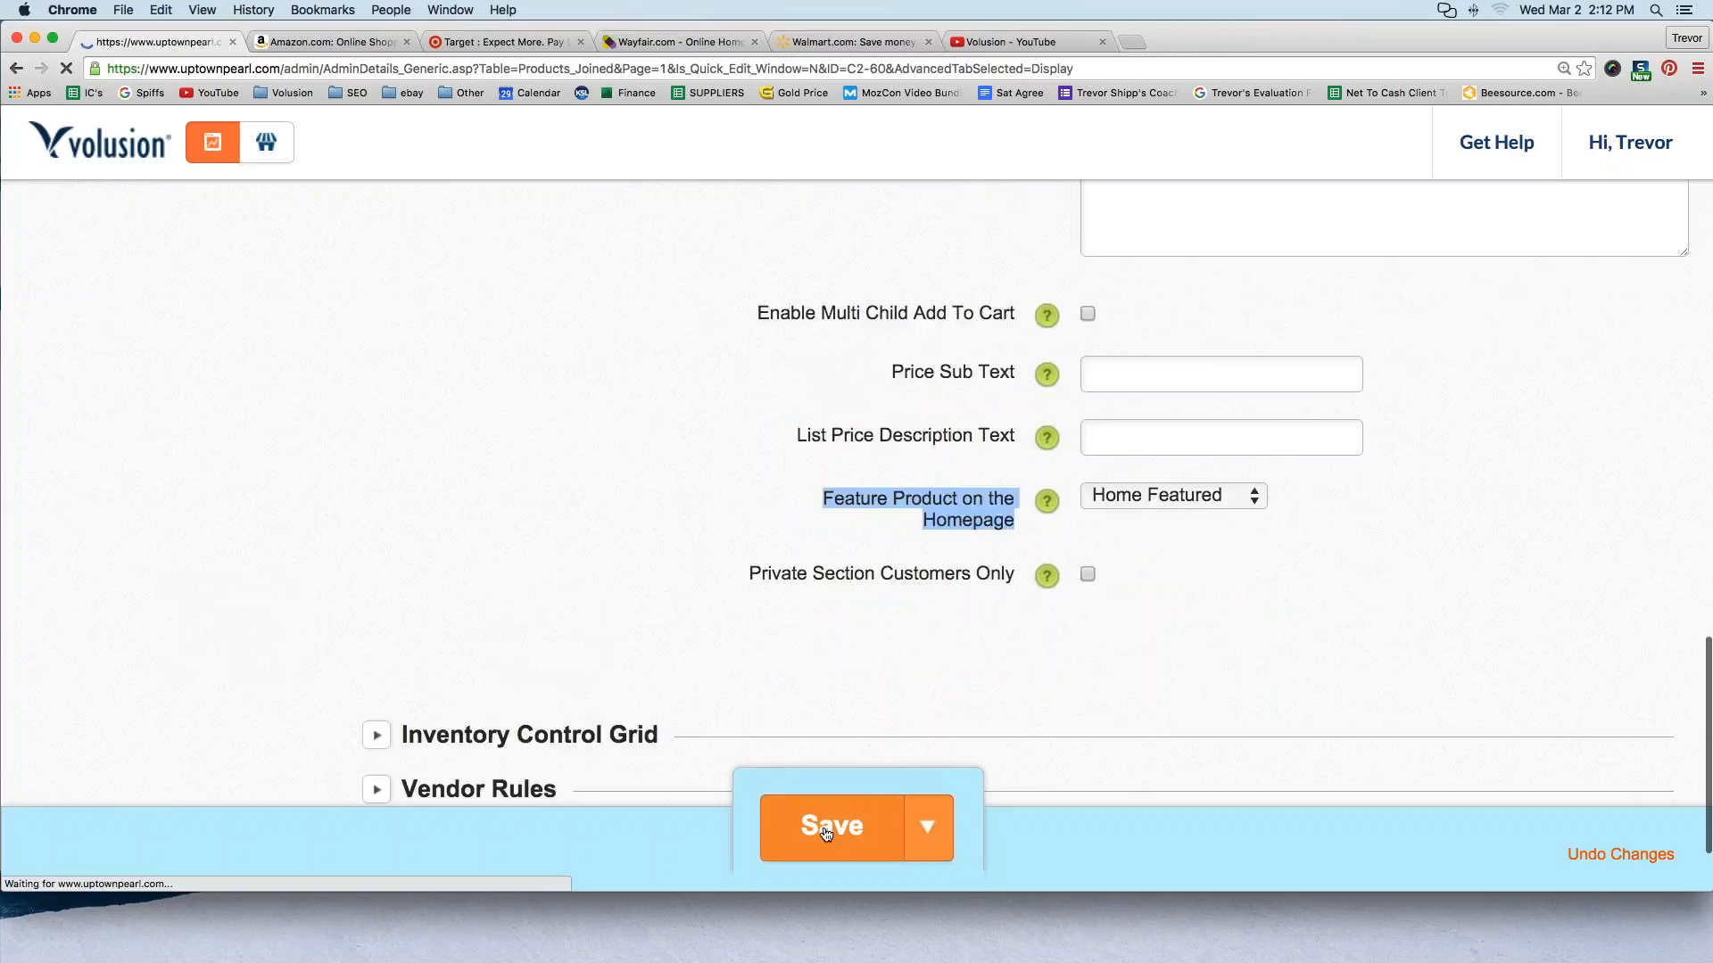
Open the live storefront's home page and check The Ann and the last row in the featured products grid
{"action": "left_click", "coordinate": [246, 145]}
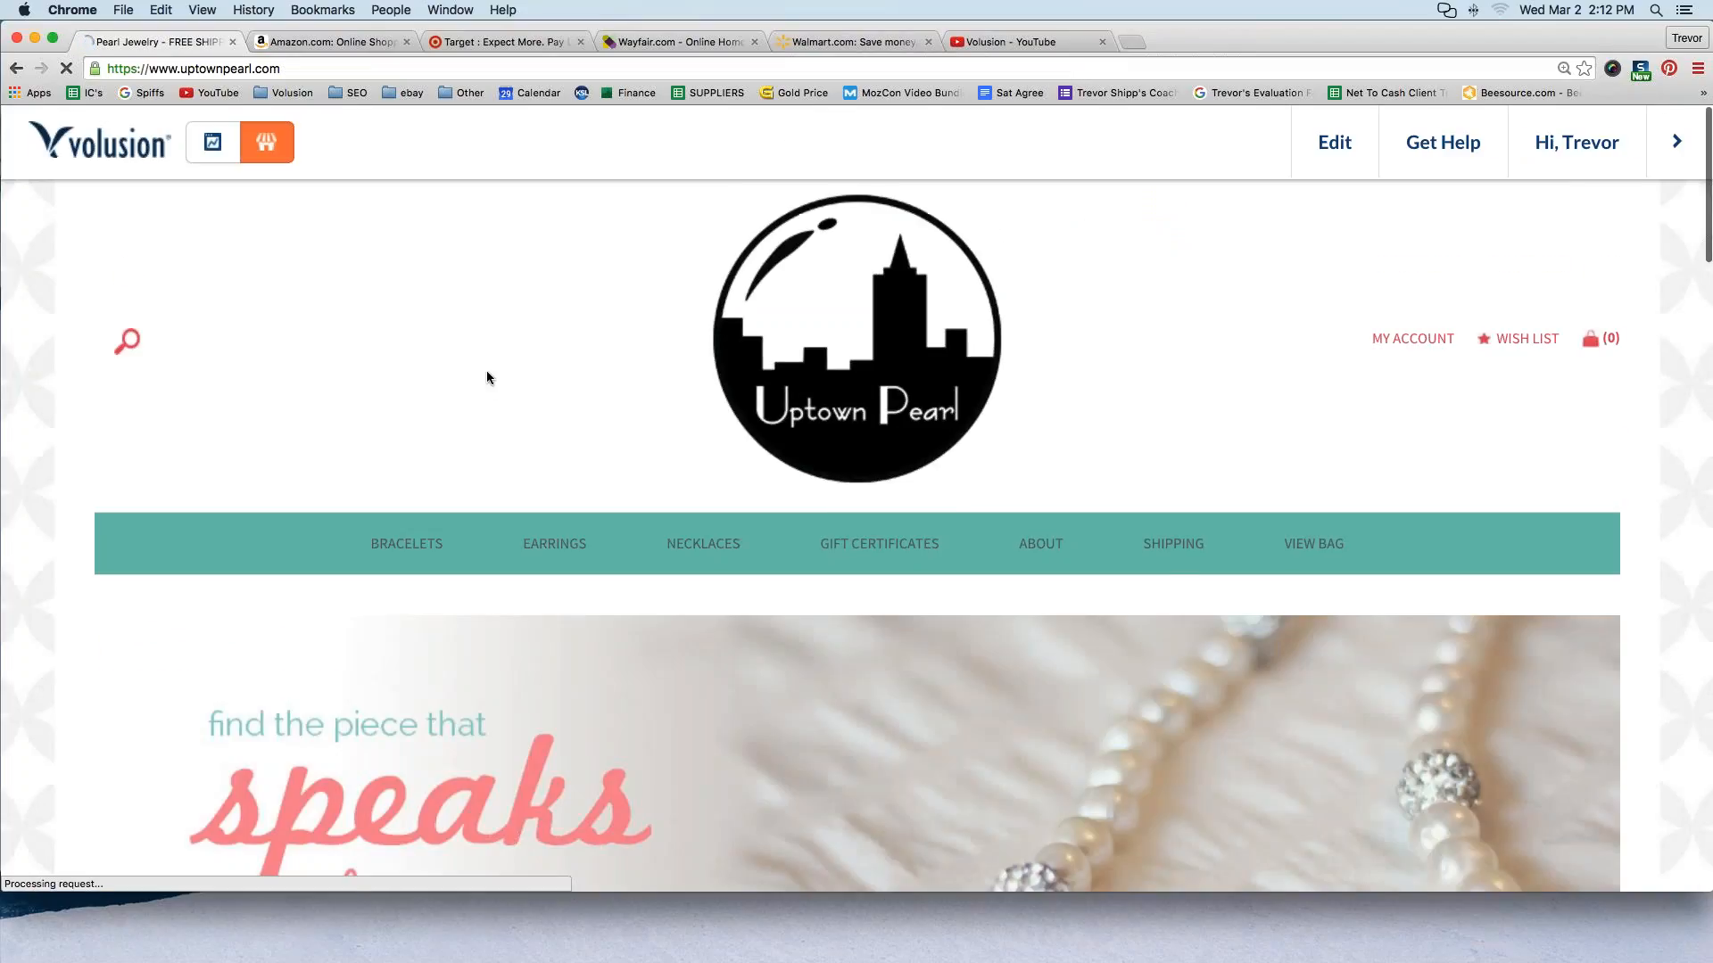
{"action": "scroll", "coordinate": [487, 378], "scroll_direction": "down", "scroll_amount": 6}
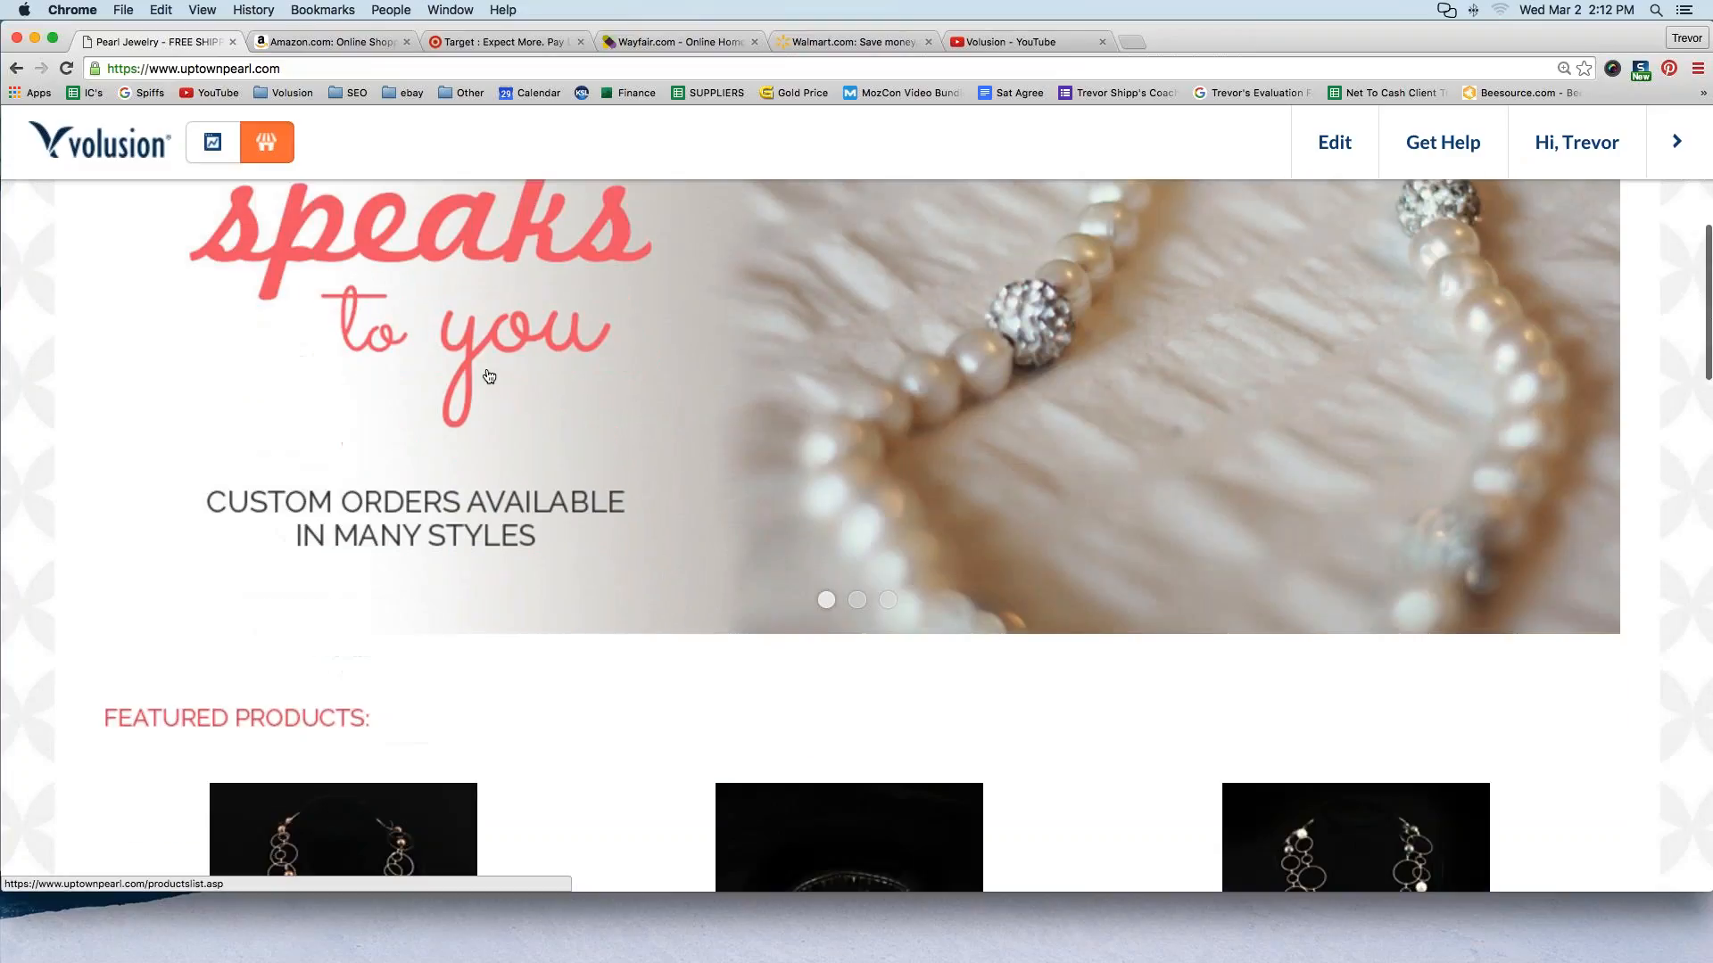
{"action": "scroll", "coordinate": [485, 375], "scroll_direction": "down", "scroll_amount": 5}
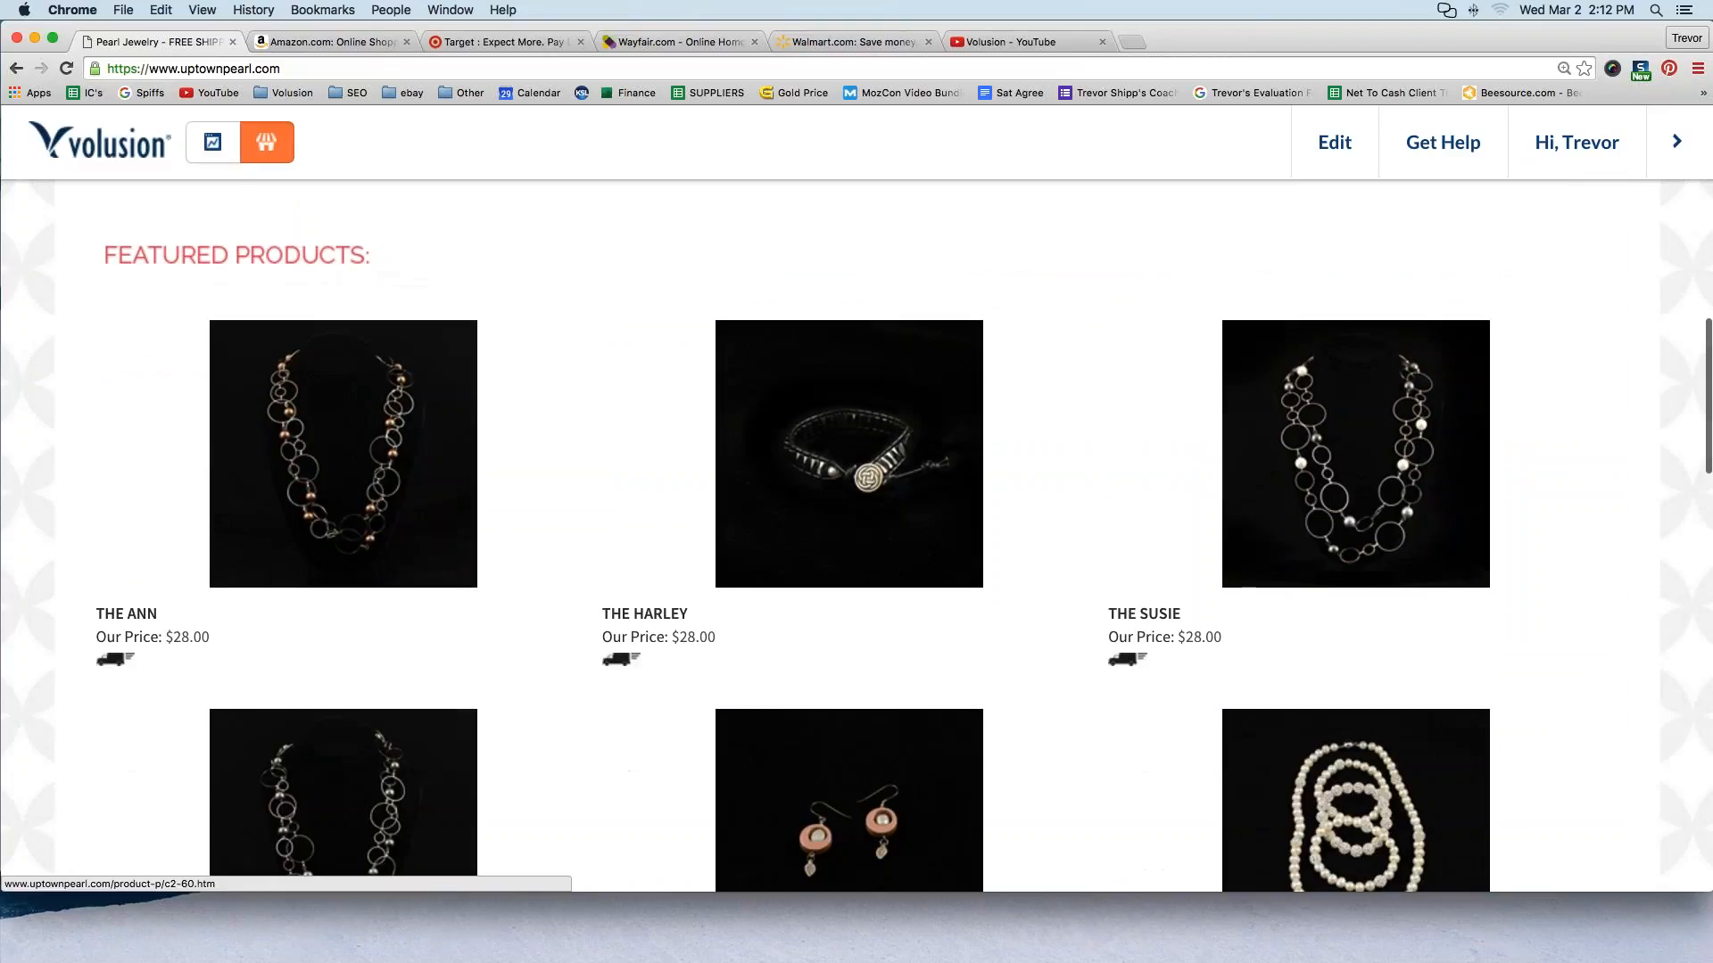
{"action": "scroll", "coordinate": [481, 383], "scroll_direction": "down", "scroll_amount": 1}
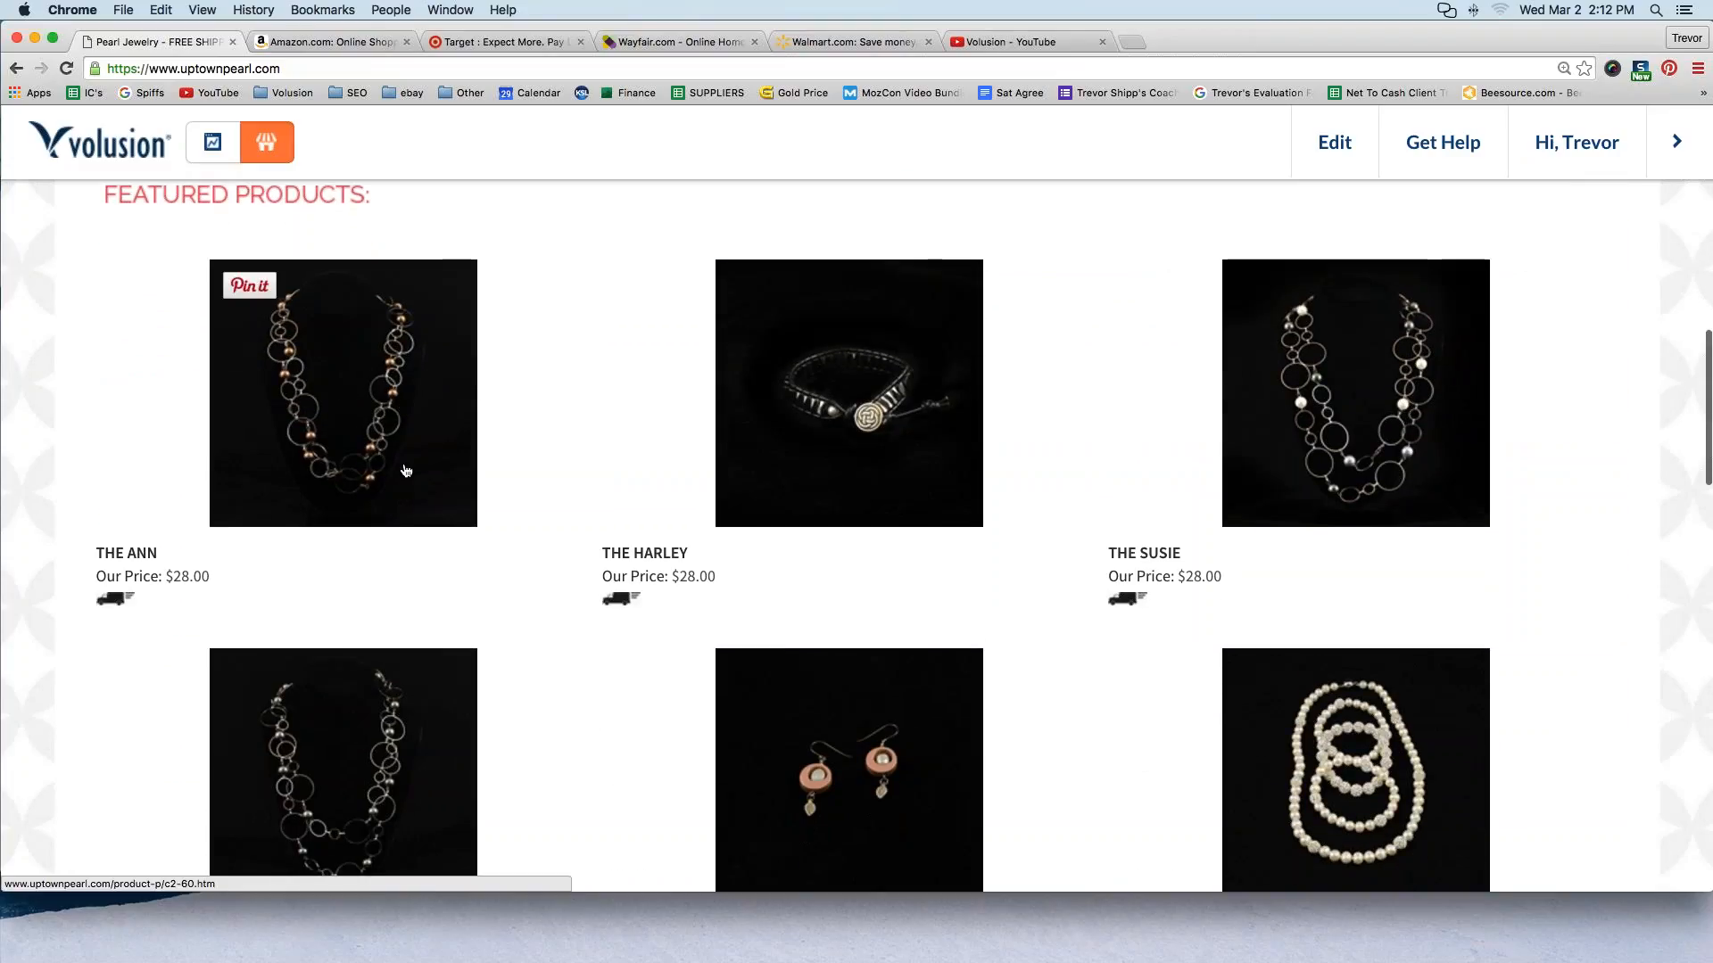
{"action": "scroll", "coordinate": [387, 435], "scroll_direction": "down", "scroll_amount": 6}
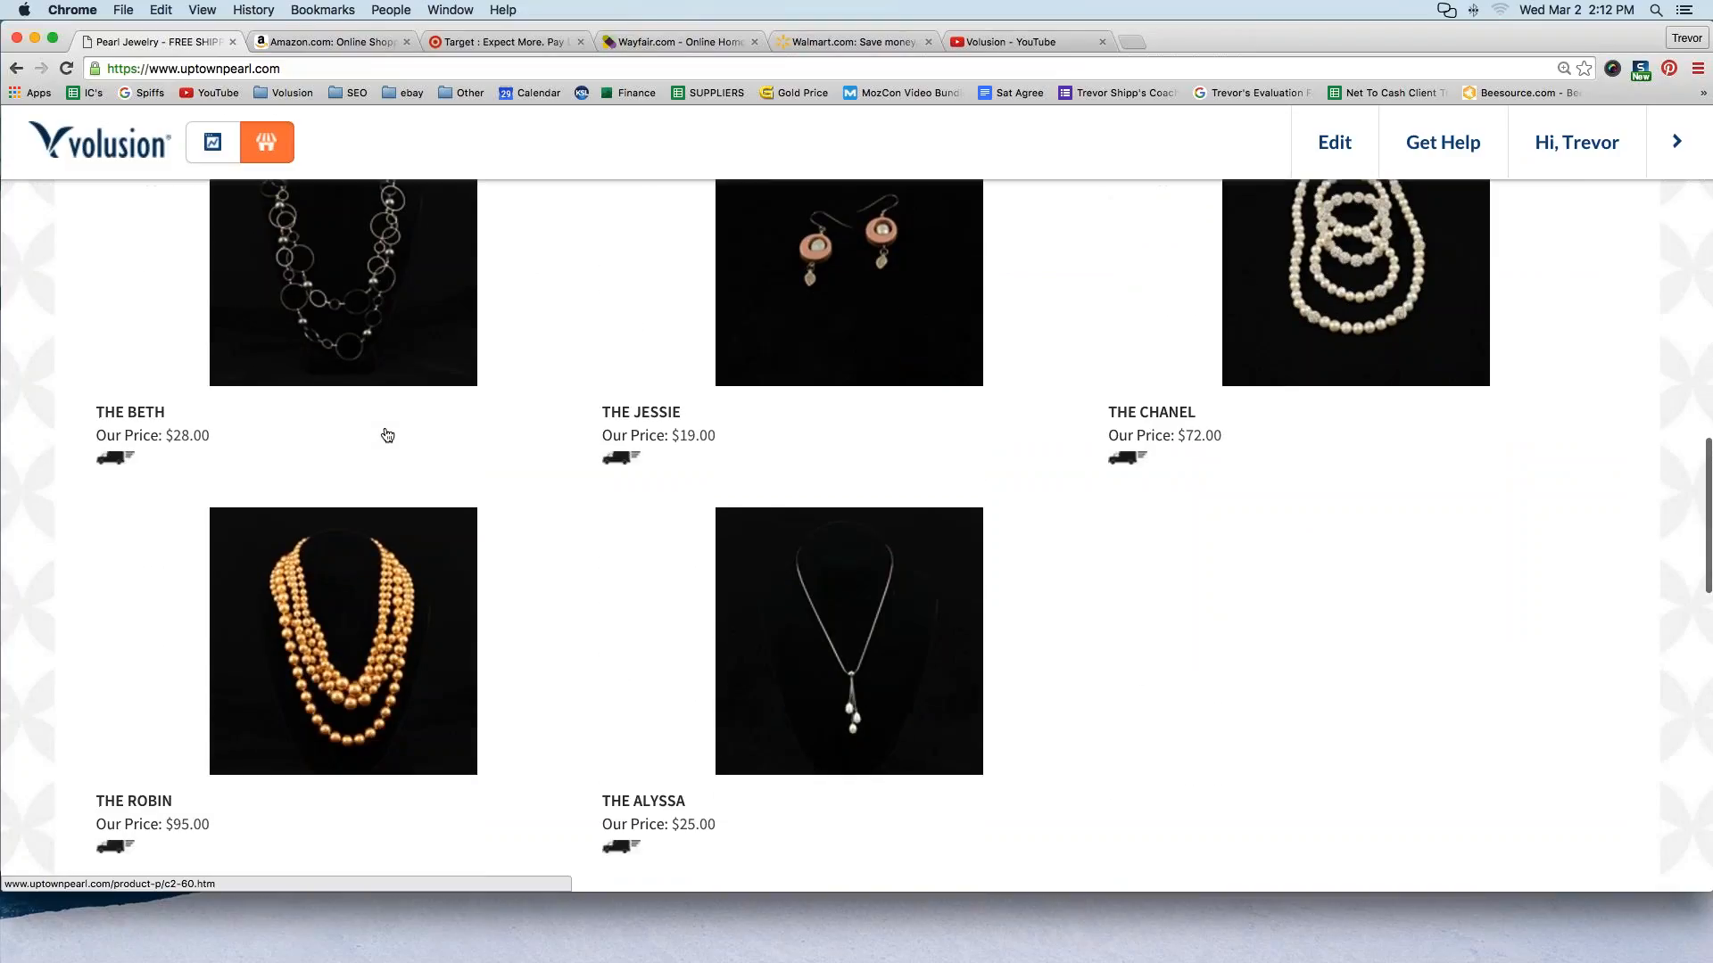
{"action": "scroll", "coordinate": [388, 436], "scroll_direction": "up", "scroll_amount": 3}
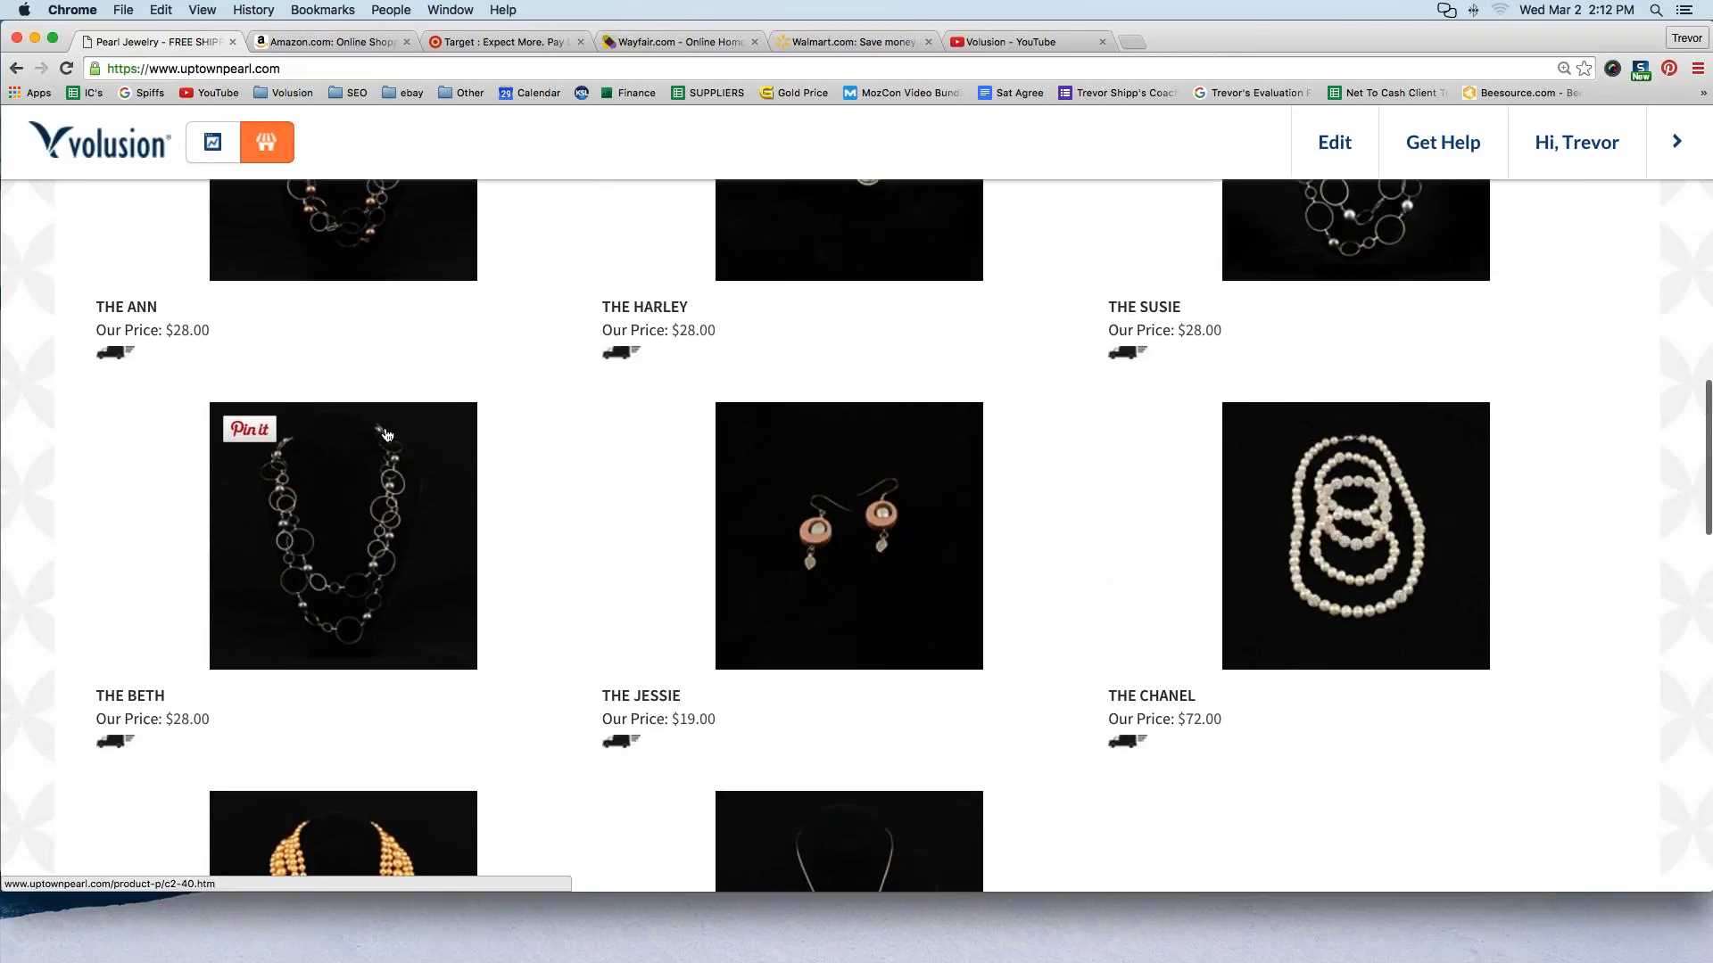
{"action": "scroll", "coordinate": [387, 435], "scroll_direction": "down", "scroll_amount": 4}
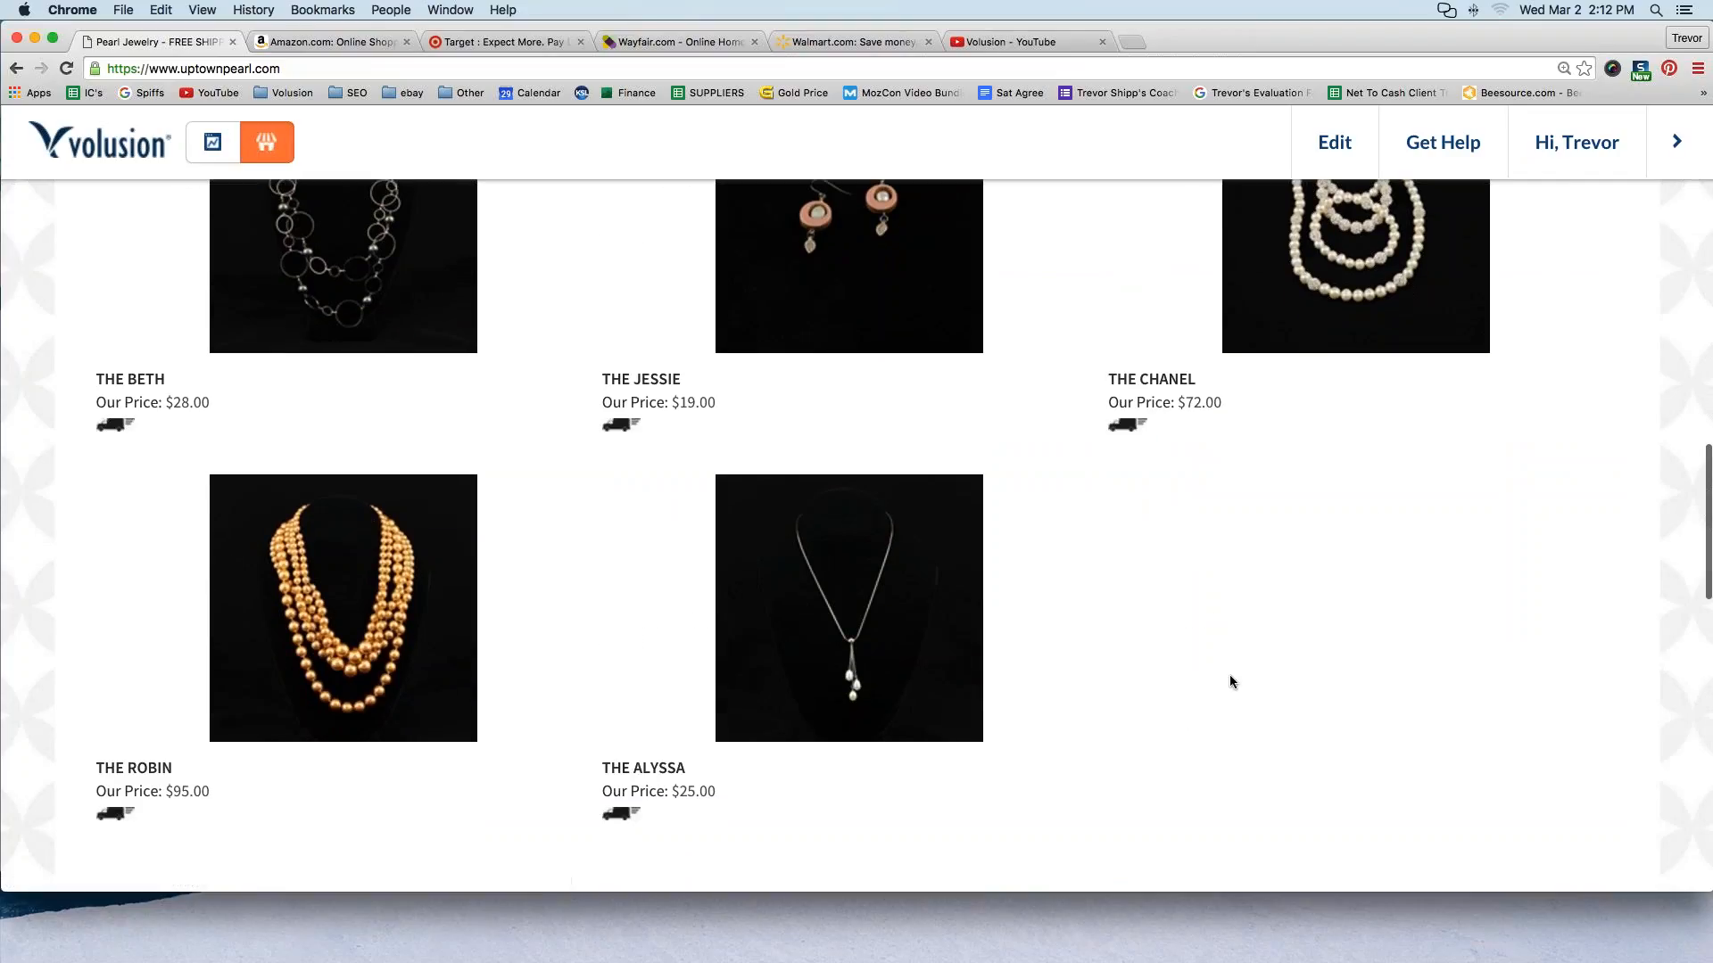
{"action": "scroll", "coordinate": [1229, 682], "scroll_direction": "up", "scroll_amount": 2}
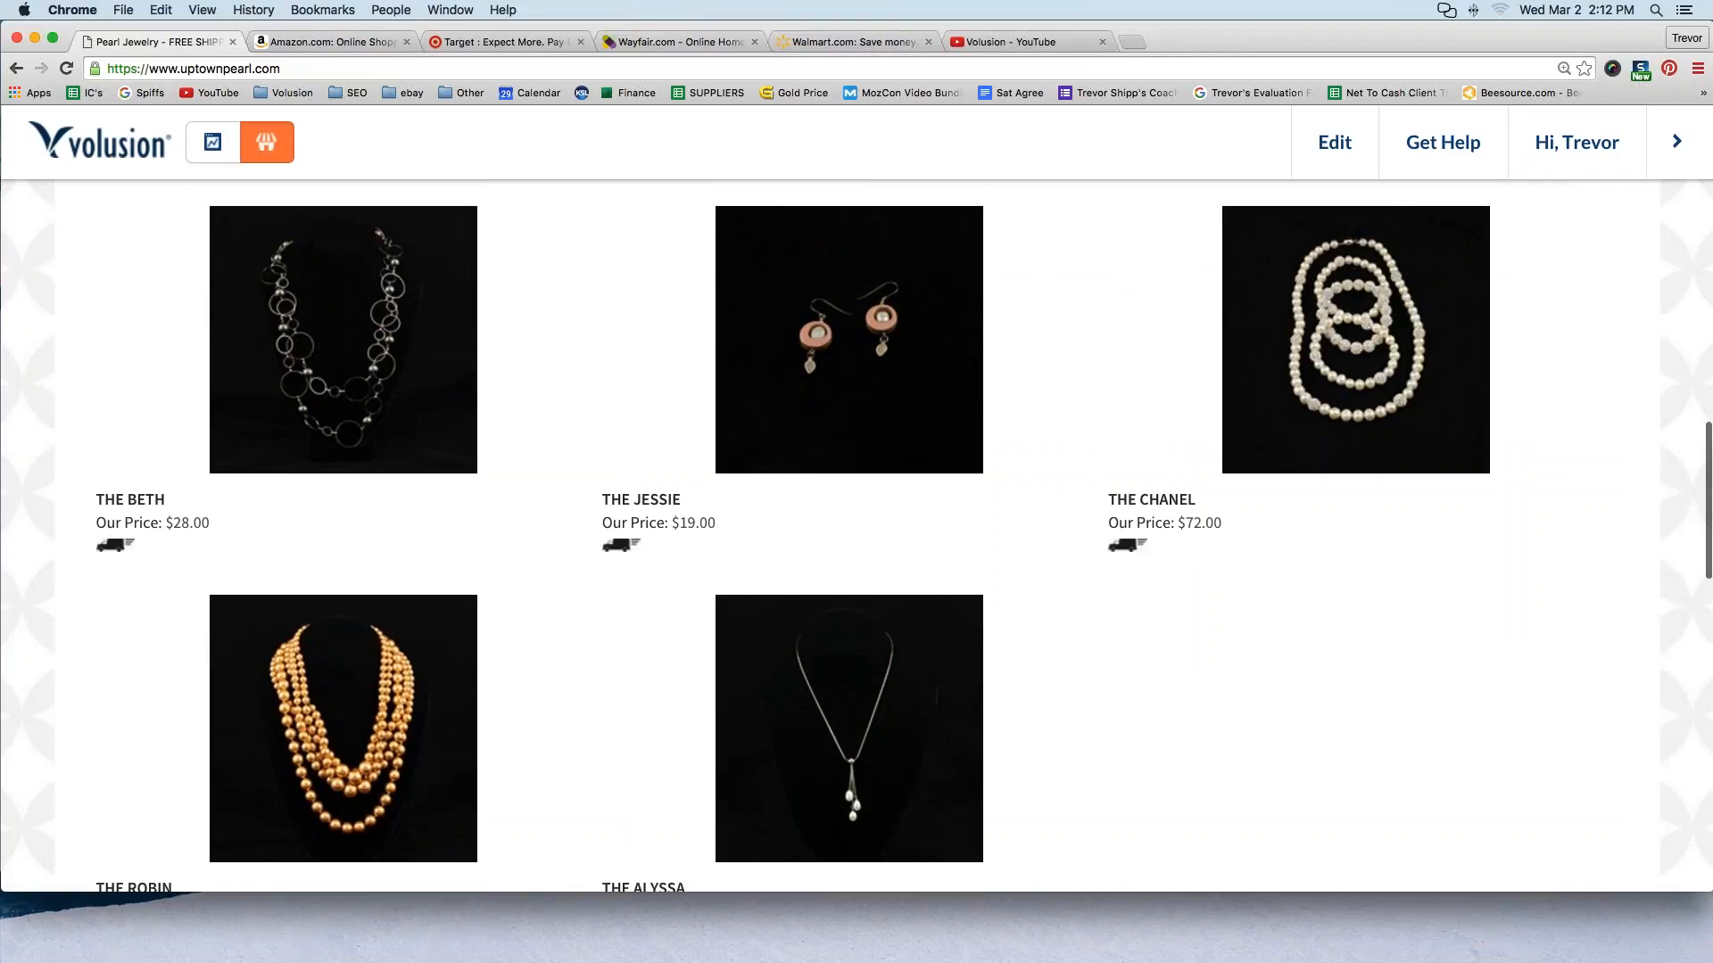
{"action": "scroll", "coordinate": [910, 562], "scroll_direction": "up", "scroll_amount": 3}
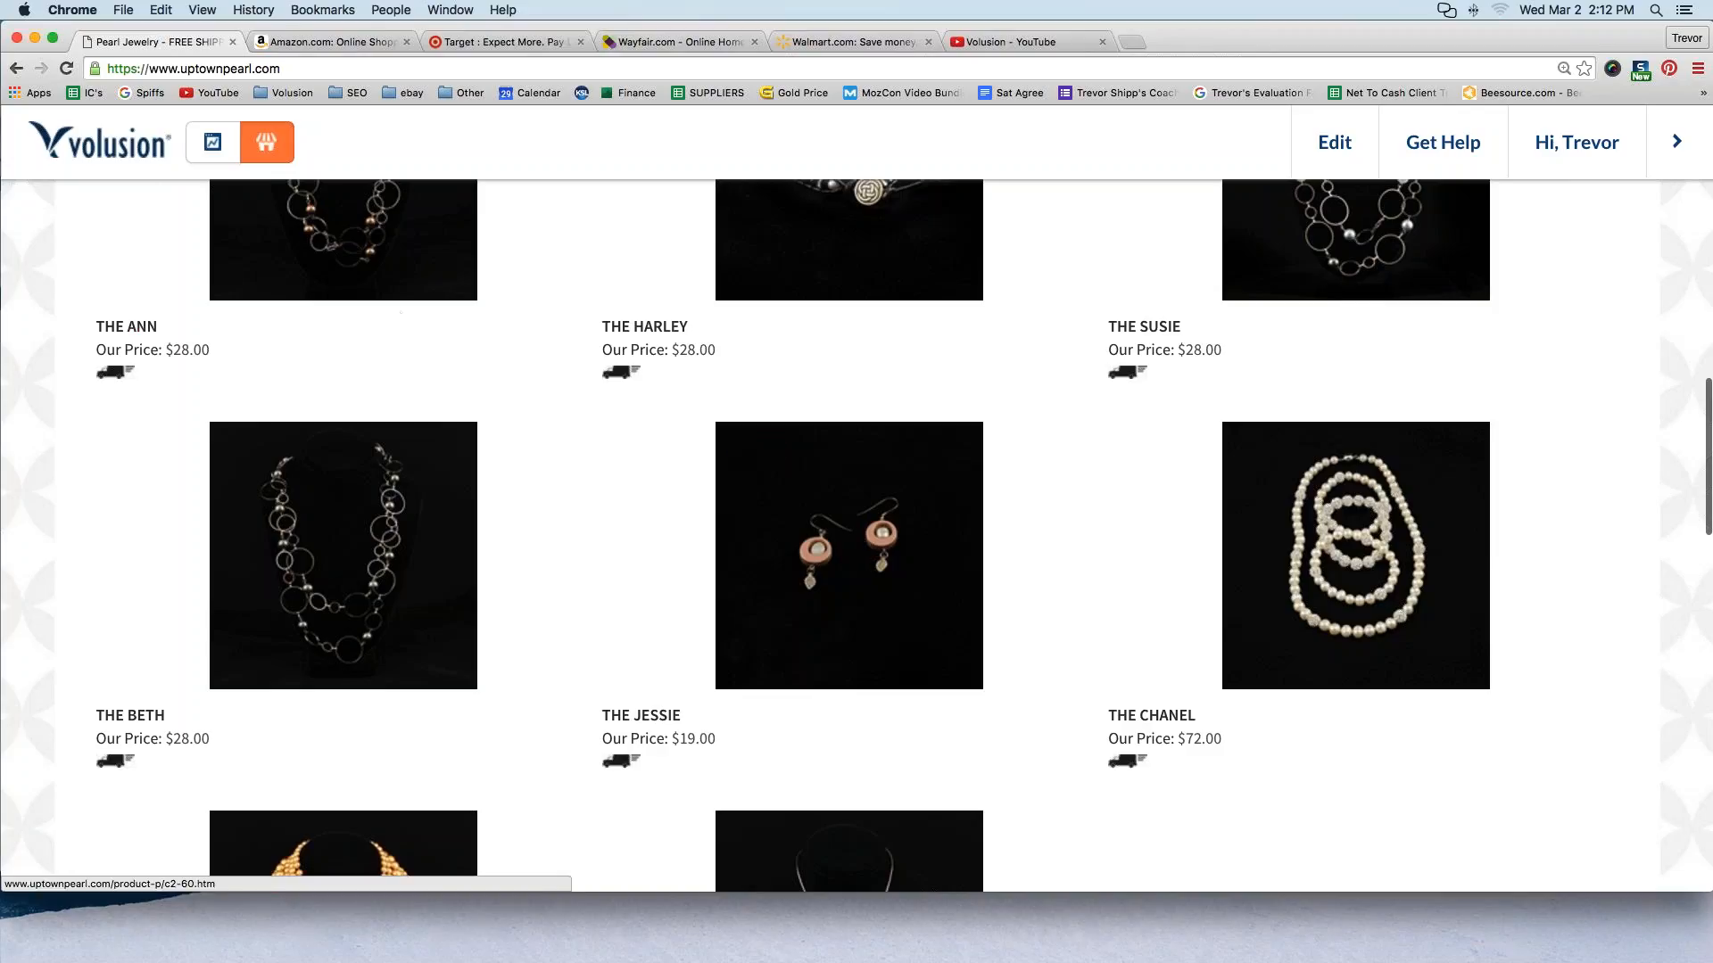
Return to the admin area, list all products in the inventory and open The Abigail (C3-140)
{"action": "left_click", "coordinate": [214, 149]}
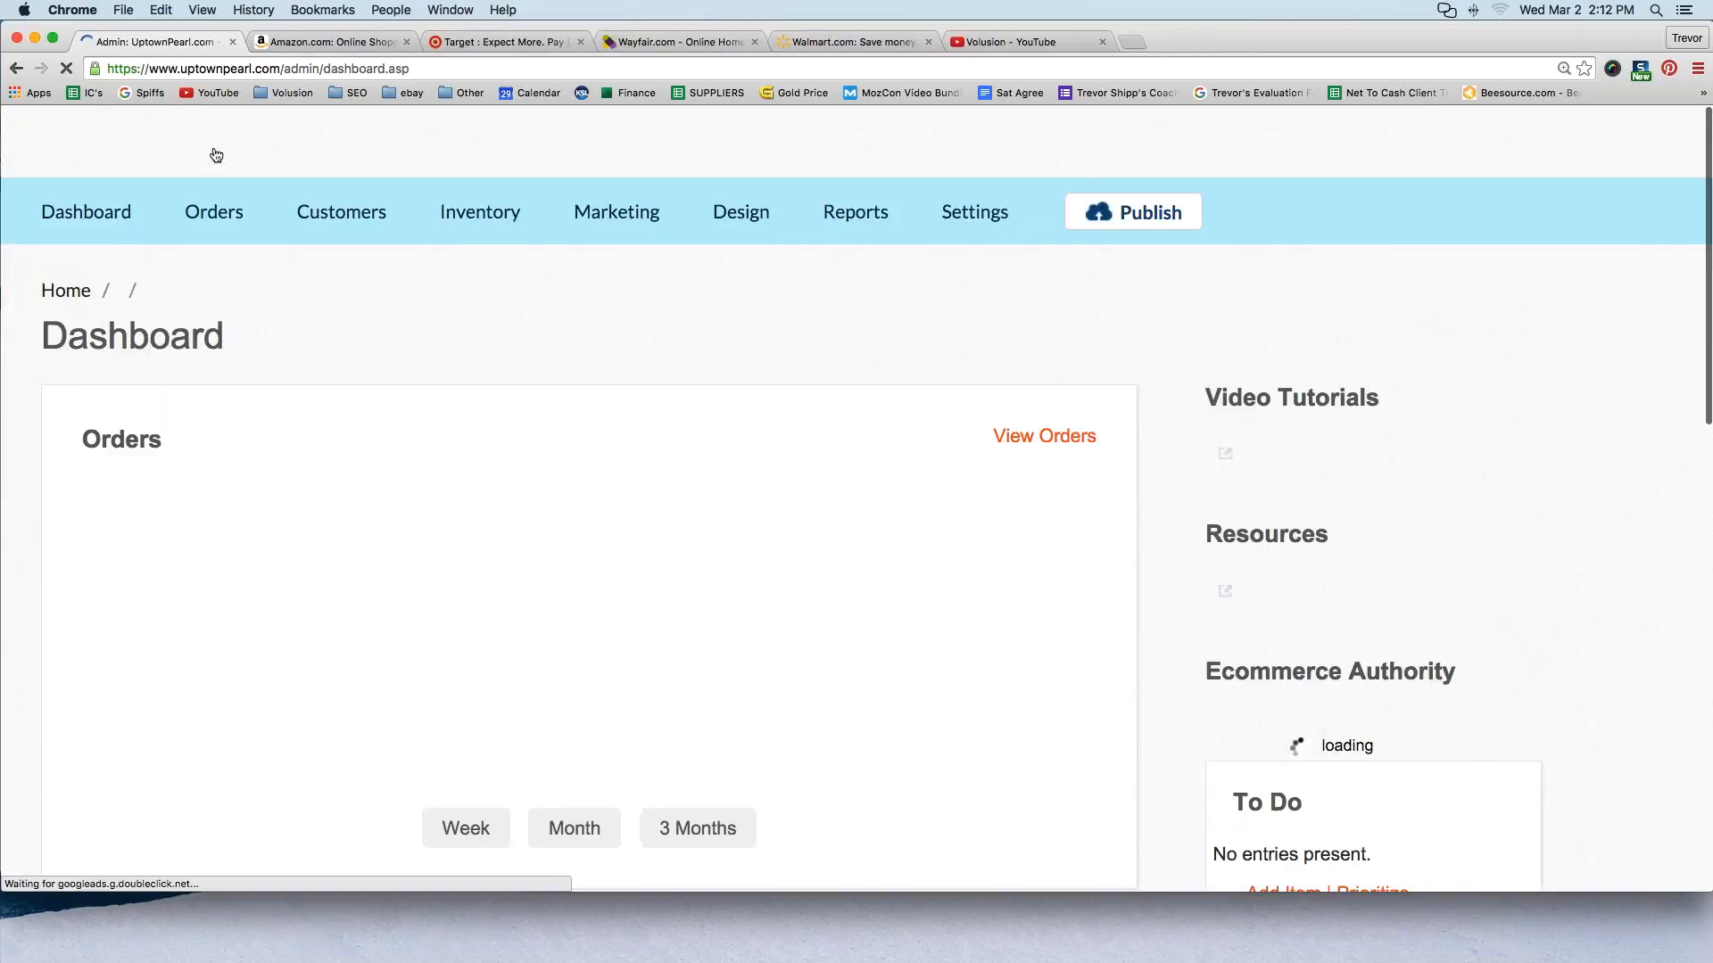
{"action": "mouse_move", "coordinate": [464, 214]}
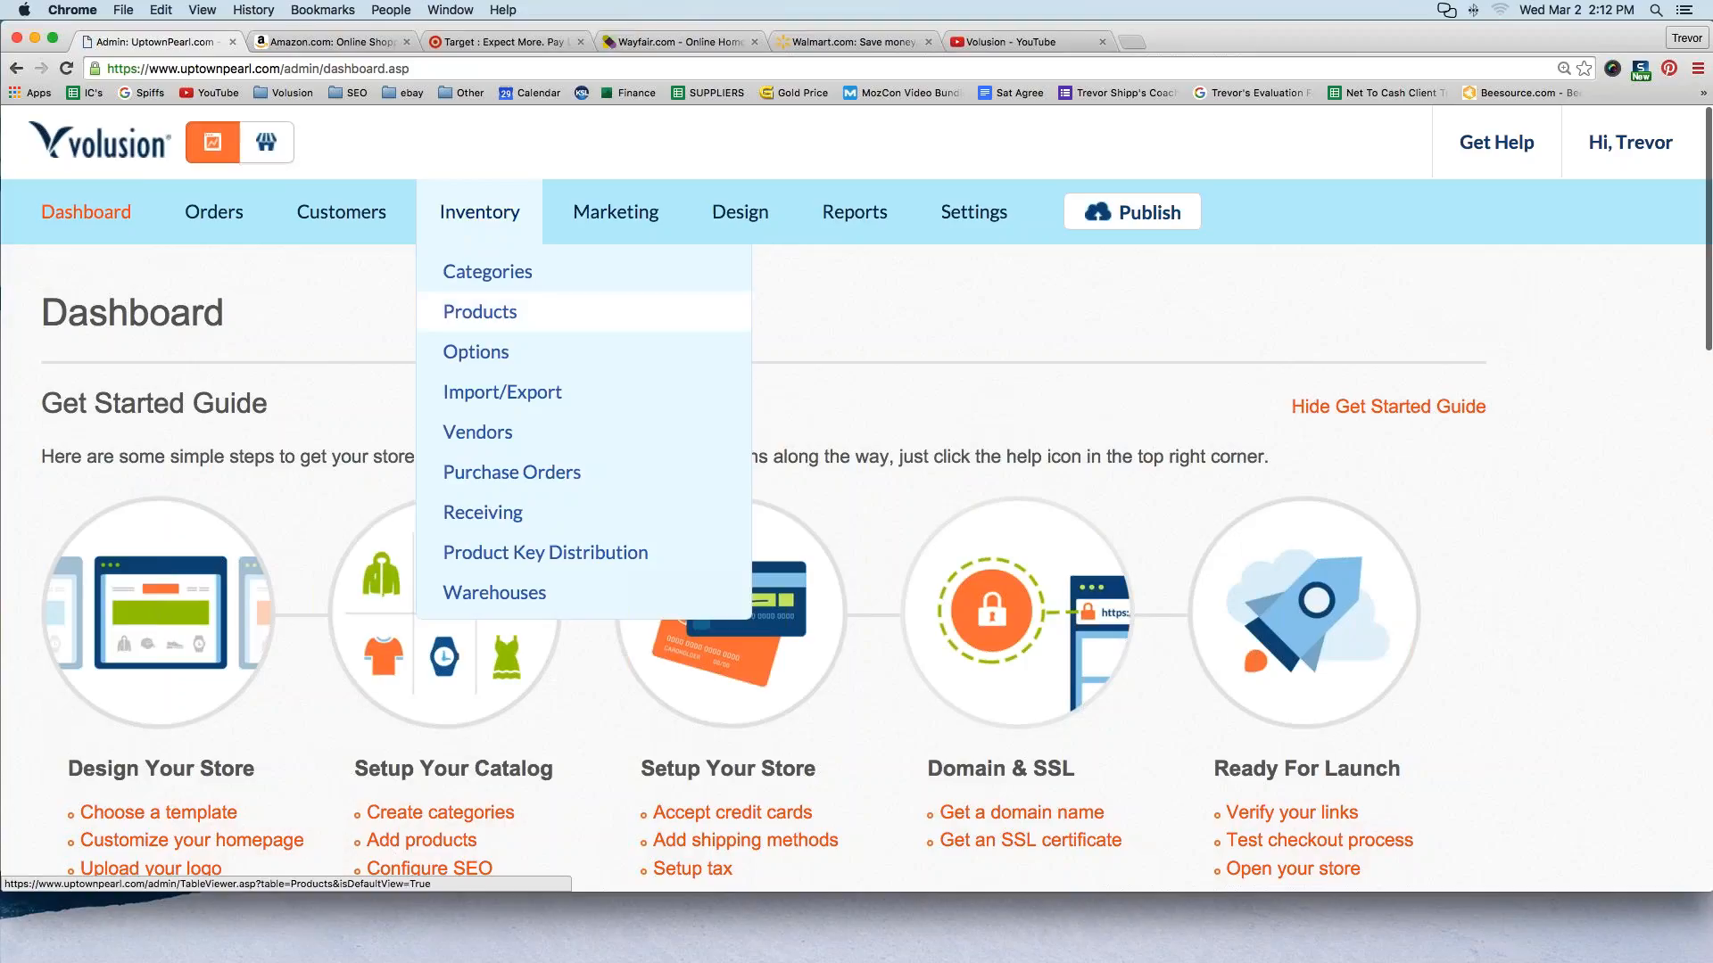
{"action": "left_click", "coordinate": [477, 314]}
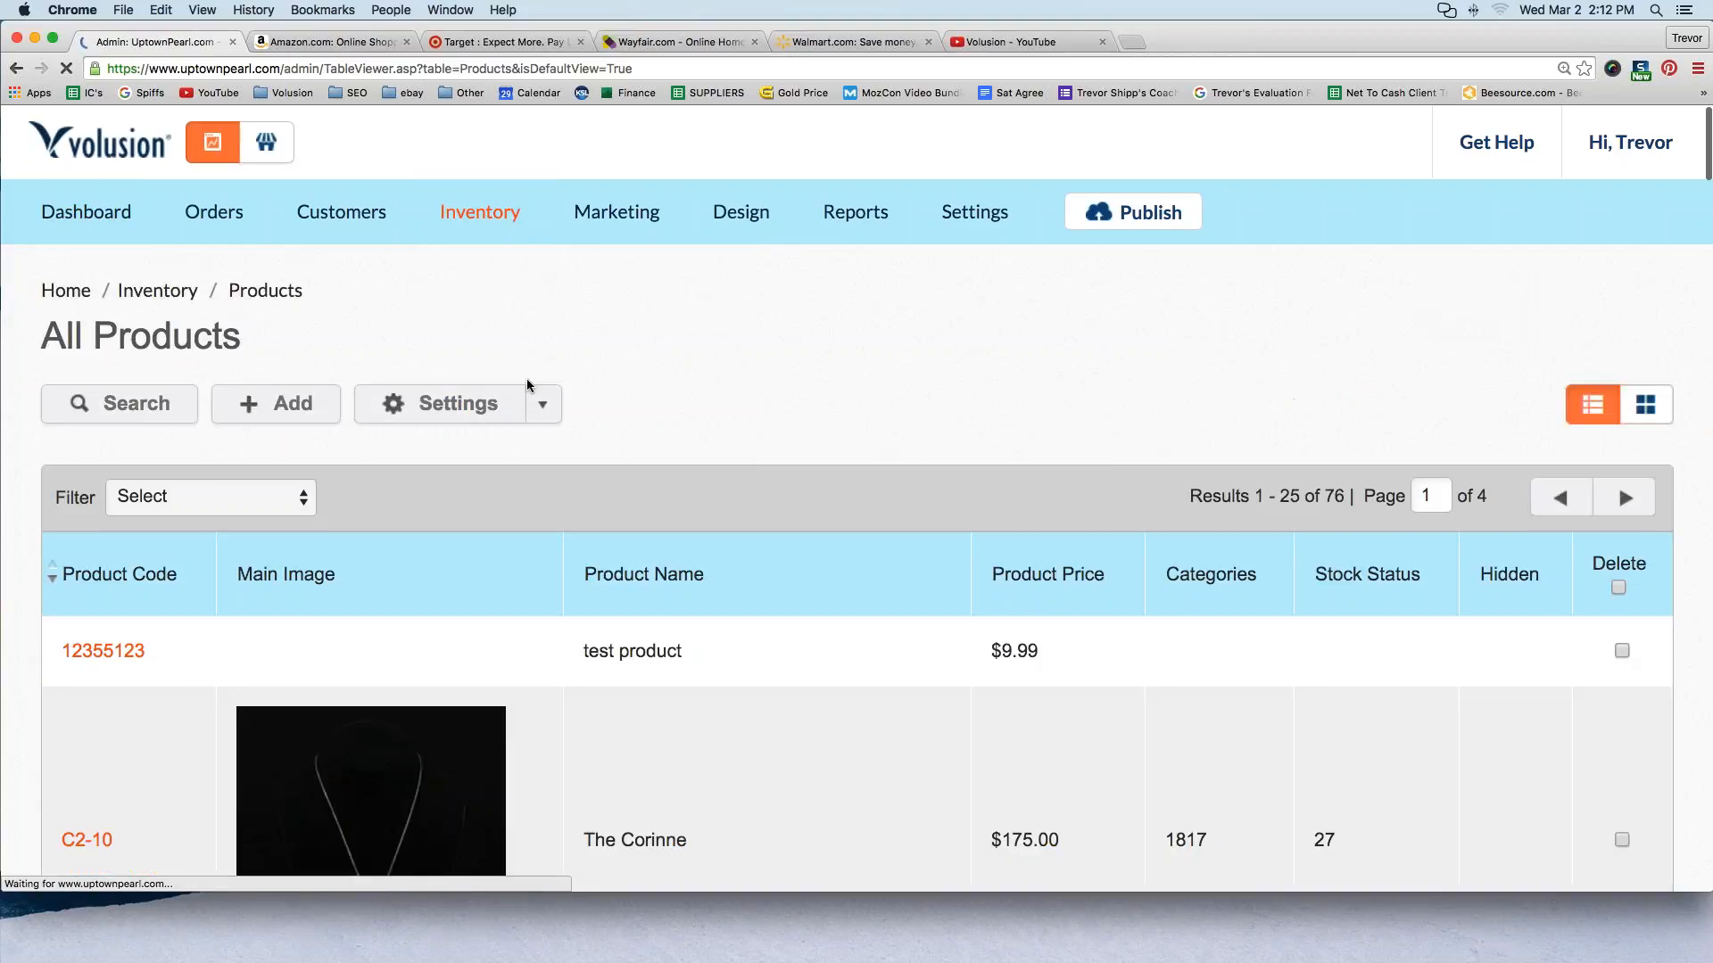
{"action": "scroll", "coordinate": [628, 470], "scroll_direction": "down", "scroll_amount": 10}
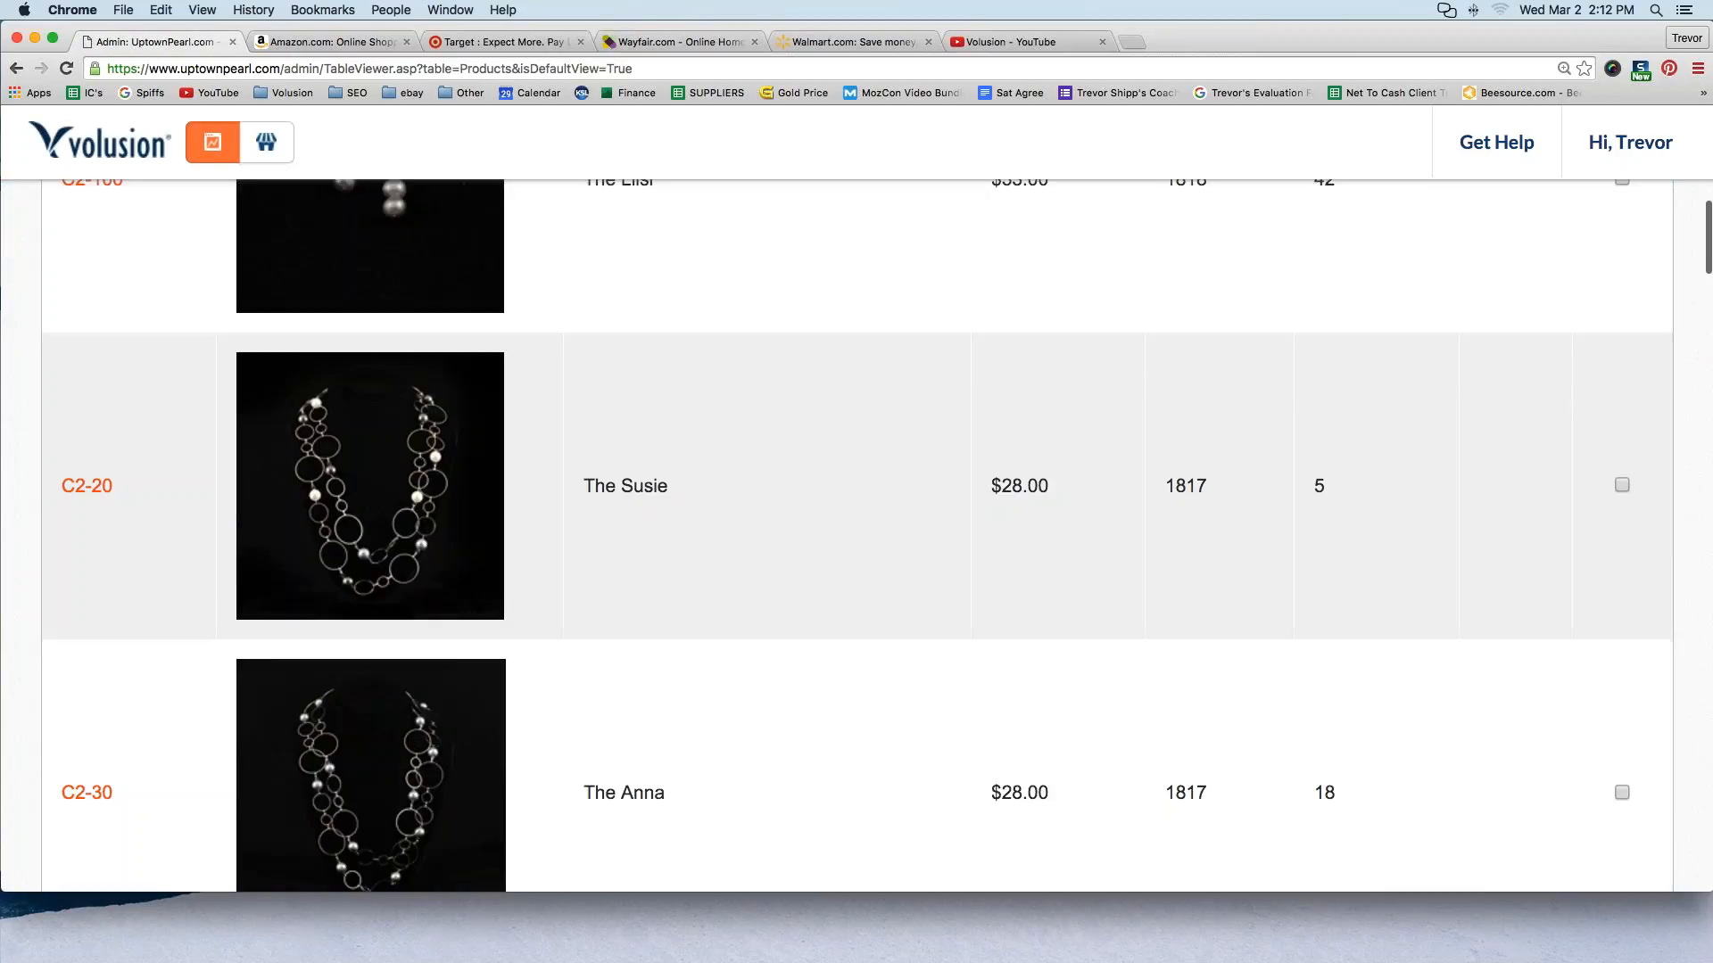
{"action": "scroll", "coordinate": [856, 535], "scroll_direction": "down", "scroll_amount": 20}
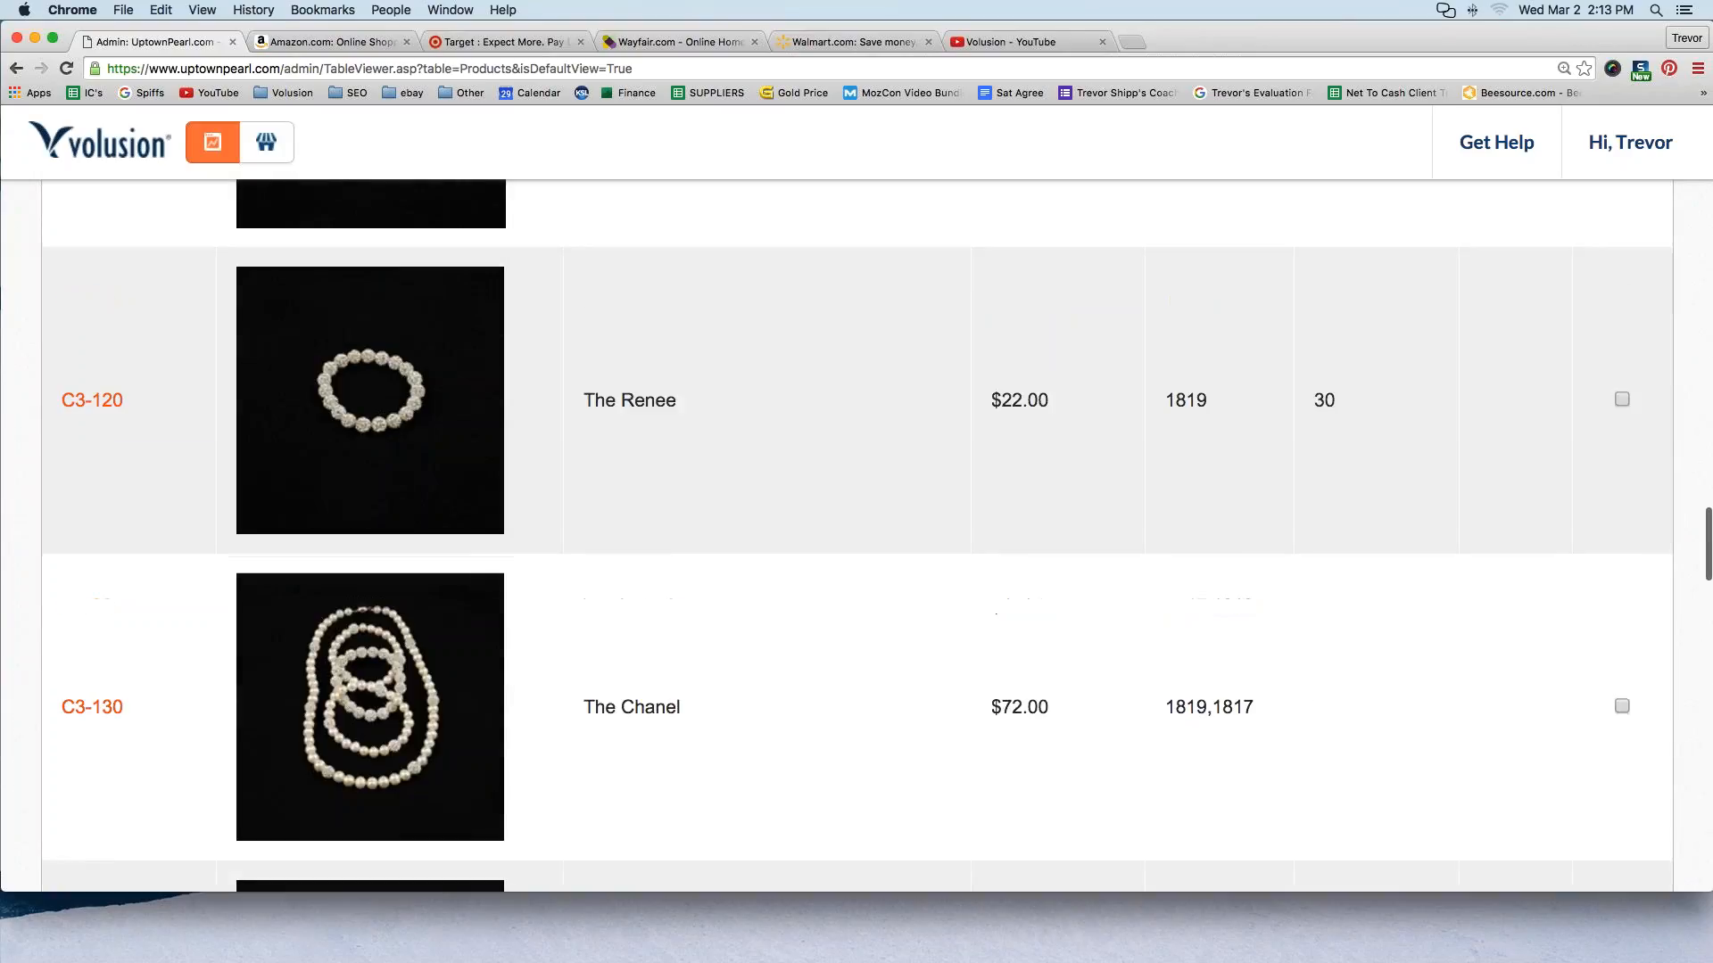
{"action": "scroll", "coordinate": [230, 612], "scroll_direction": "down", "scroll_amount": 5}
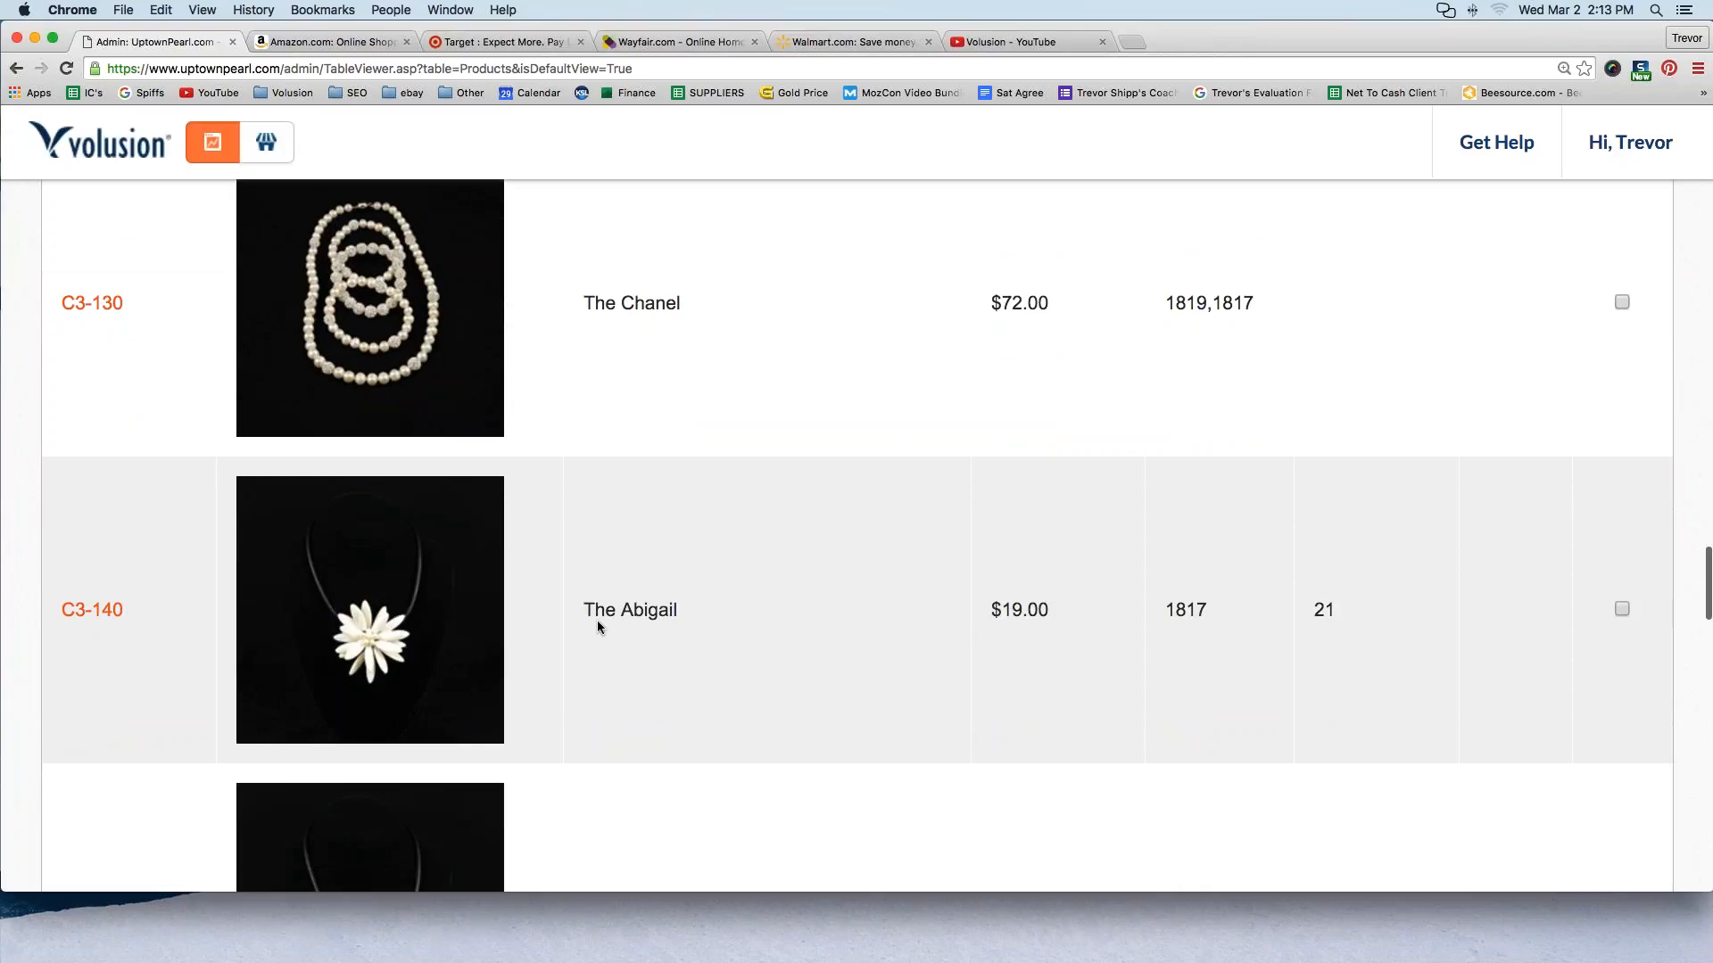
{"action": "left_click", "coordinate": [108, 620]}
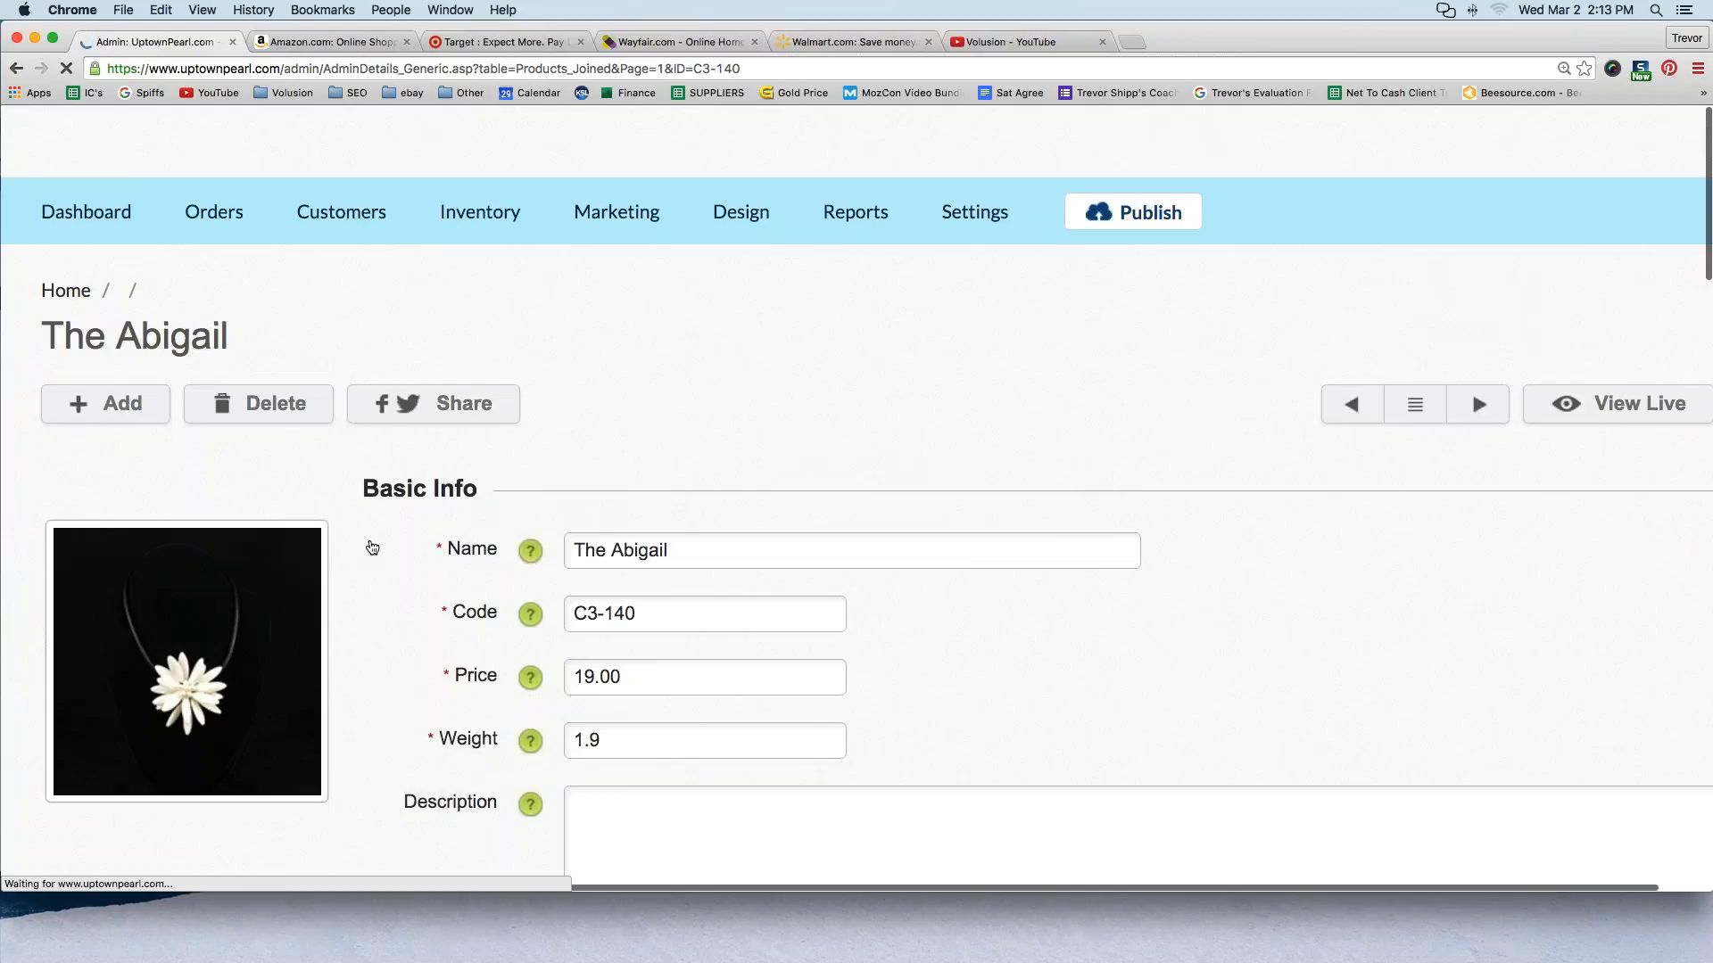
In The Abigail's Product Display settings, set Feature Product on the Homepage to Home Featured and save the product
{"action": "scroll", "coordinate": [370, 548], "scroll_direction": "down", "scroll_amount": 7}
{"action": "scroll", "coordinate": [375, 597], "scroll_direction": "down", "scroll_amount": 3}
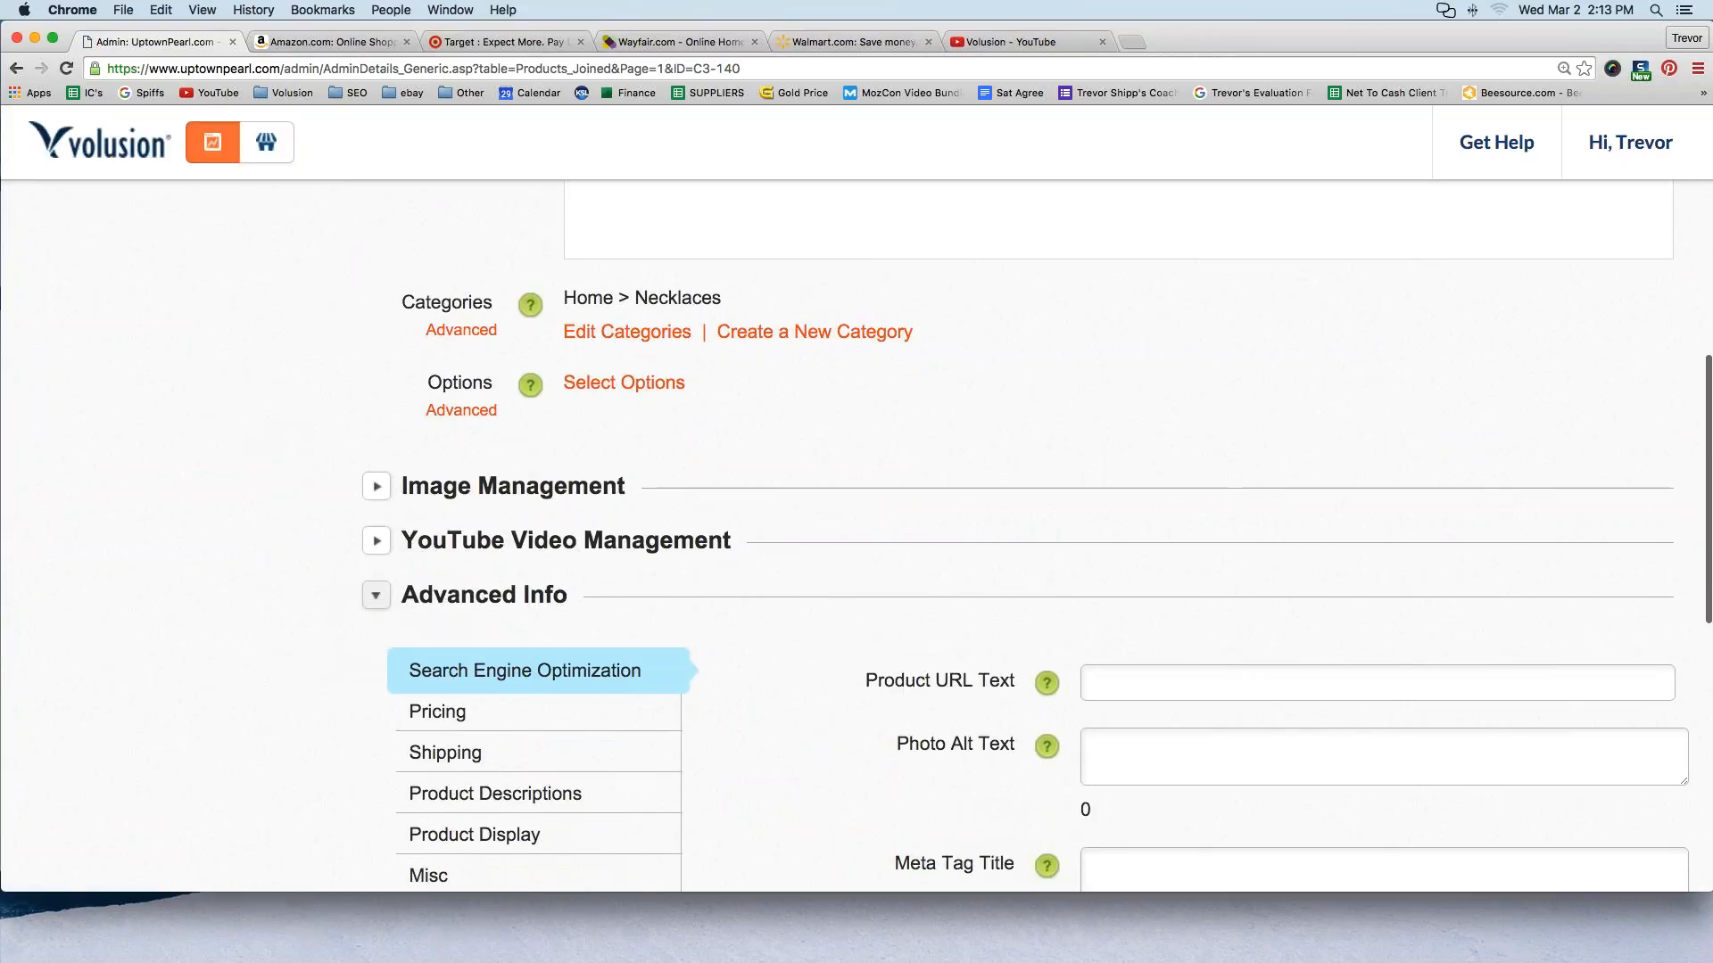
{"action": "scroll", "coordinate": [470, 496], "scroll_direction": "down", "scroll_amount": 5}
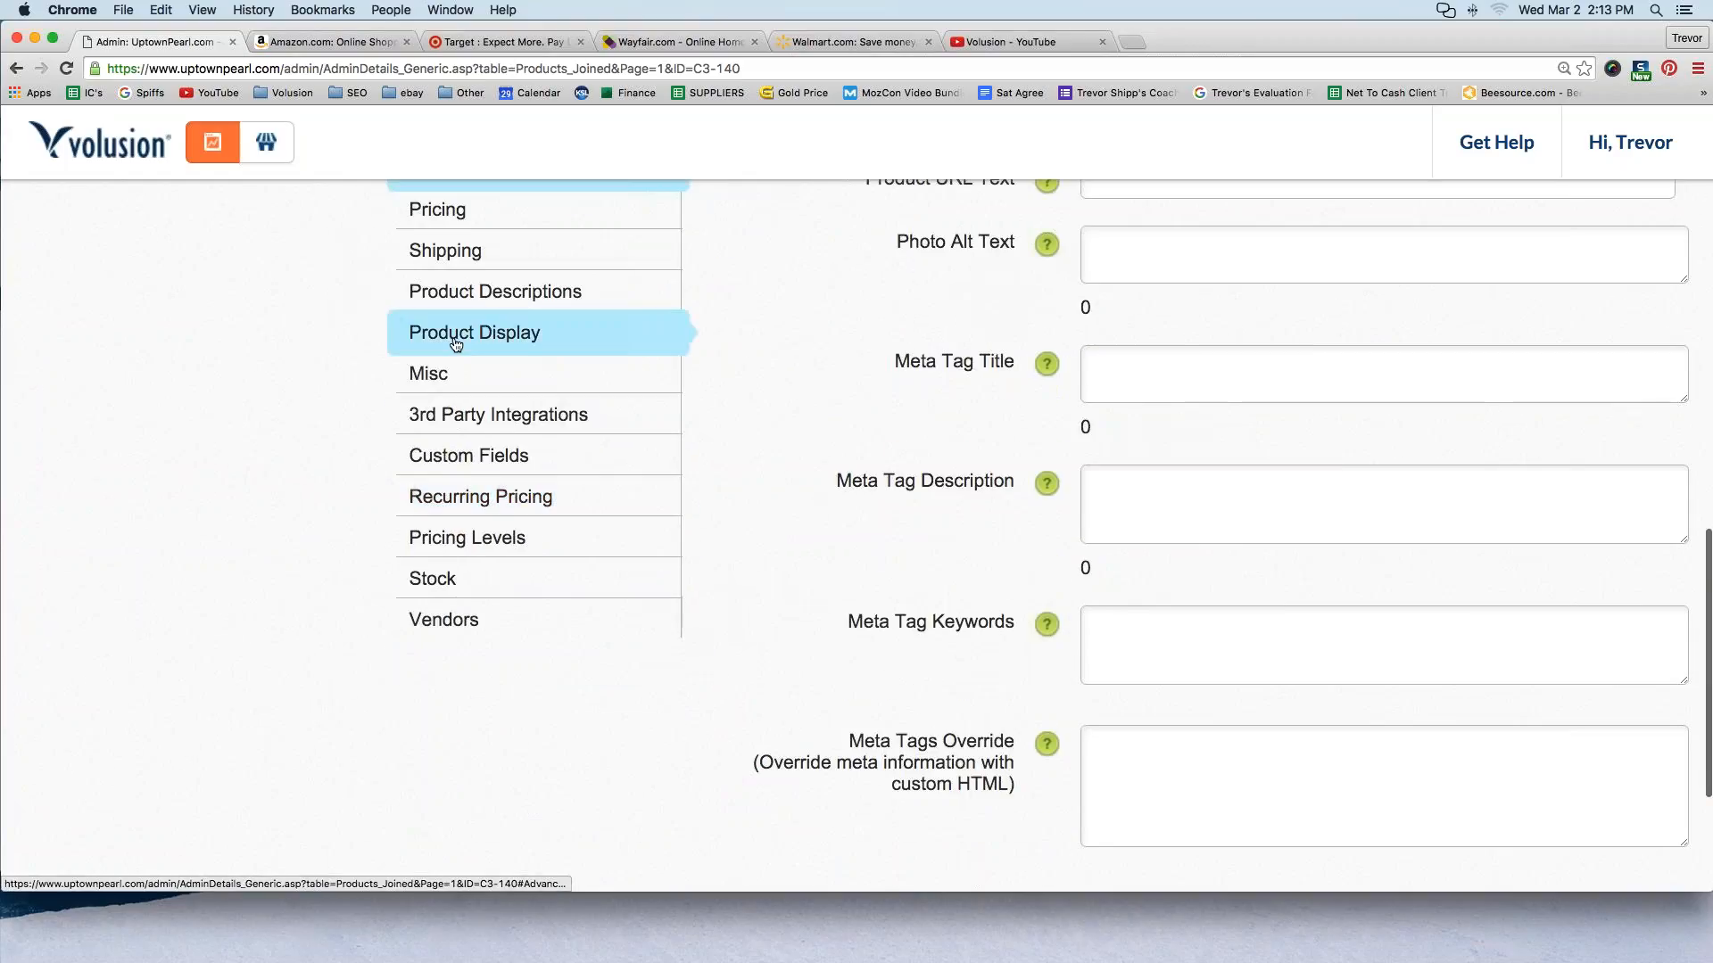
{"action": "left_click", "coordinate": [464, 342]}
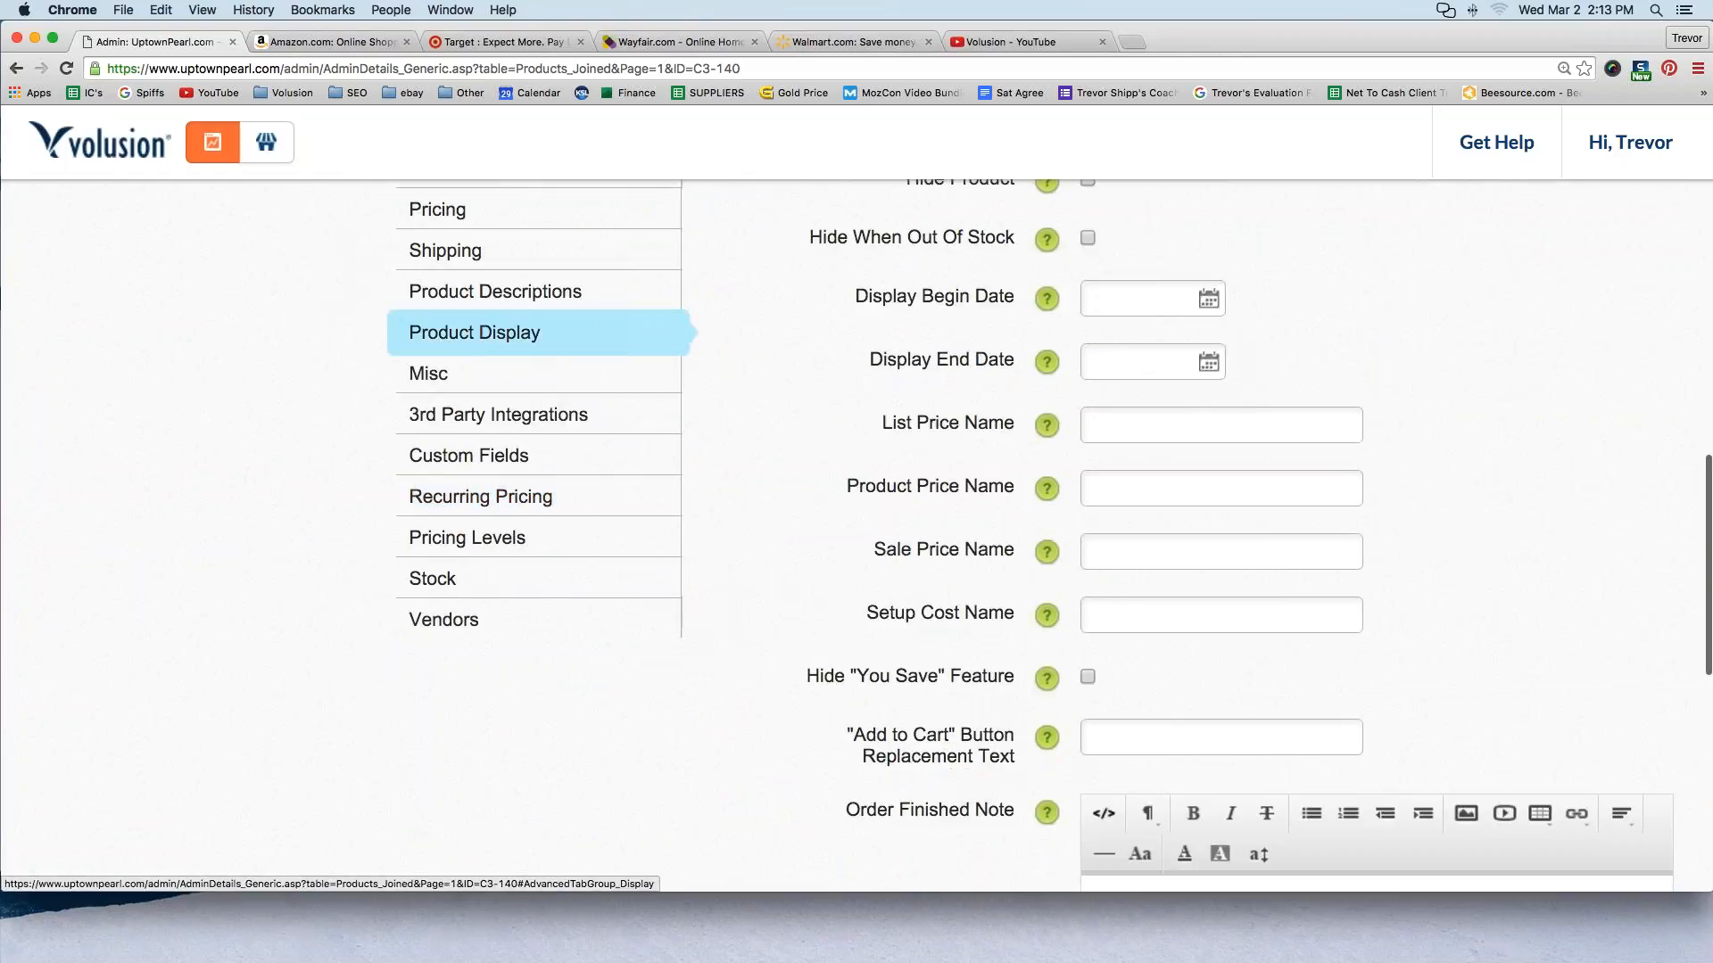
{"action": "scroll", "coordinate": [856, 535], "scroll_direction": "down", "scroll_amount": 5}
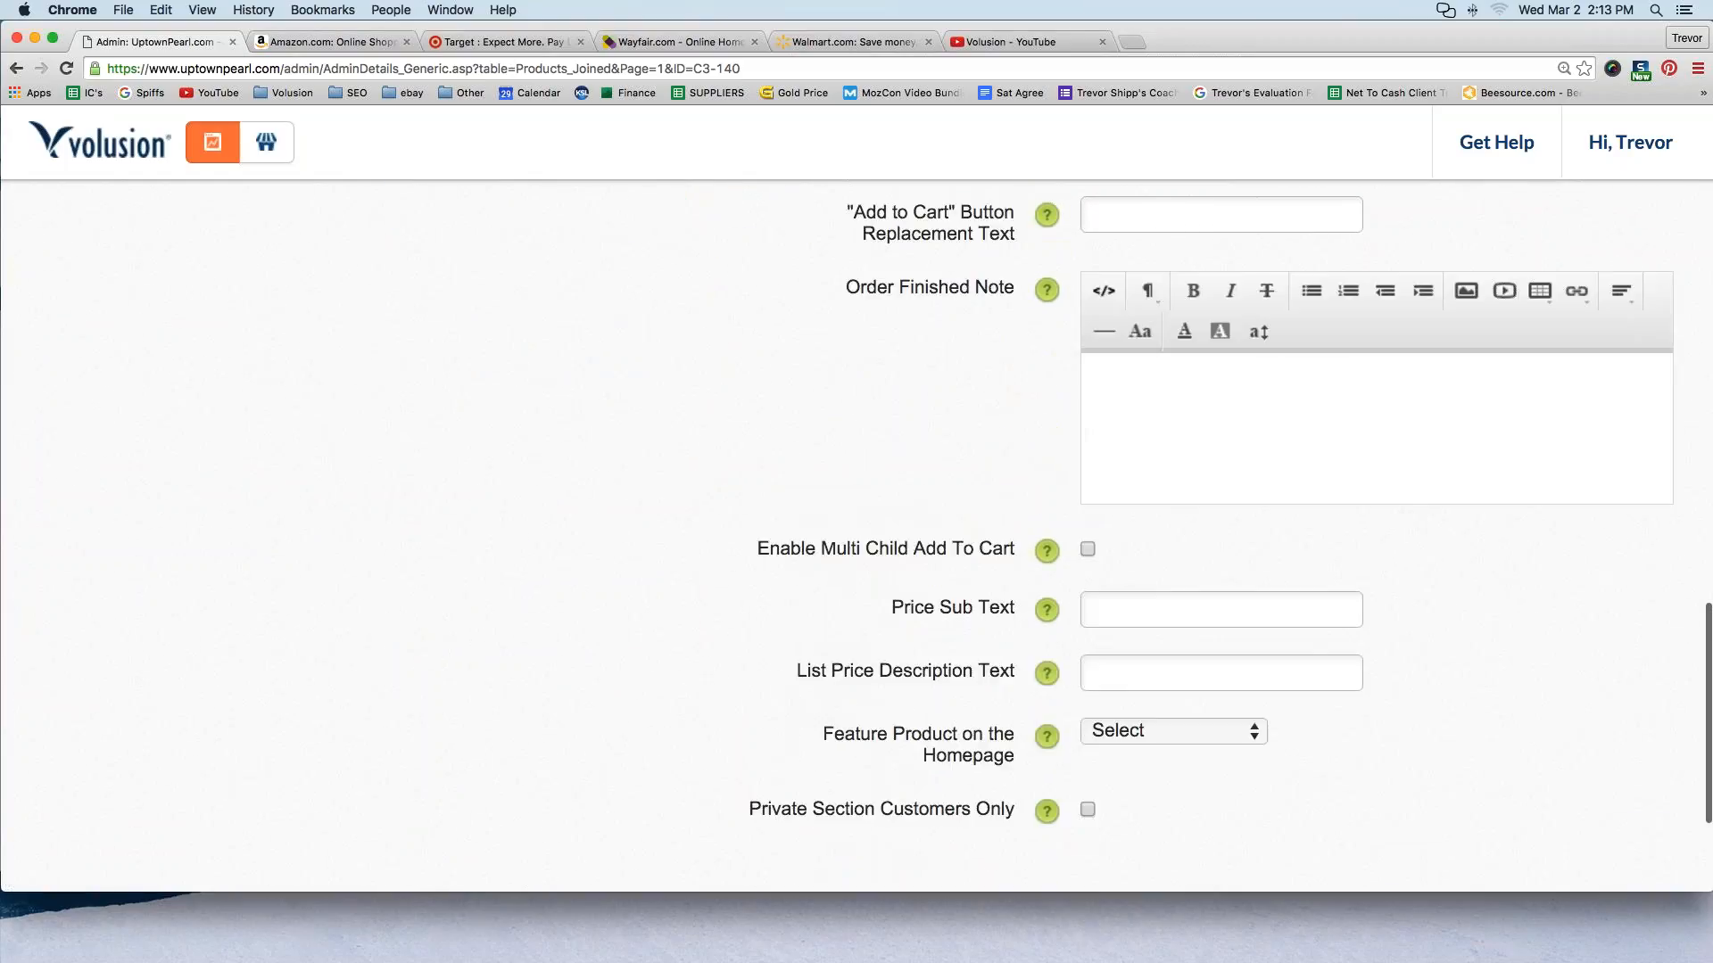
{"action": "scroll", "coordinate": [856, 536], "scroll_direction": "down", "scroll_amount": 1}
{"action": "left_click_drag", "start_coordinate": [825, 646], "coordinate": [1008, 693]}
{"action": "left_click", "coordinate": [1129, 641]}
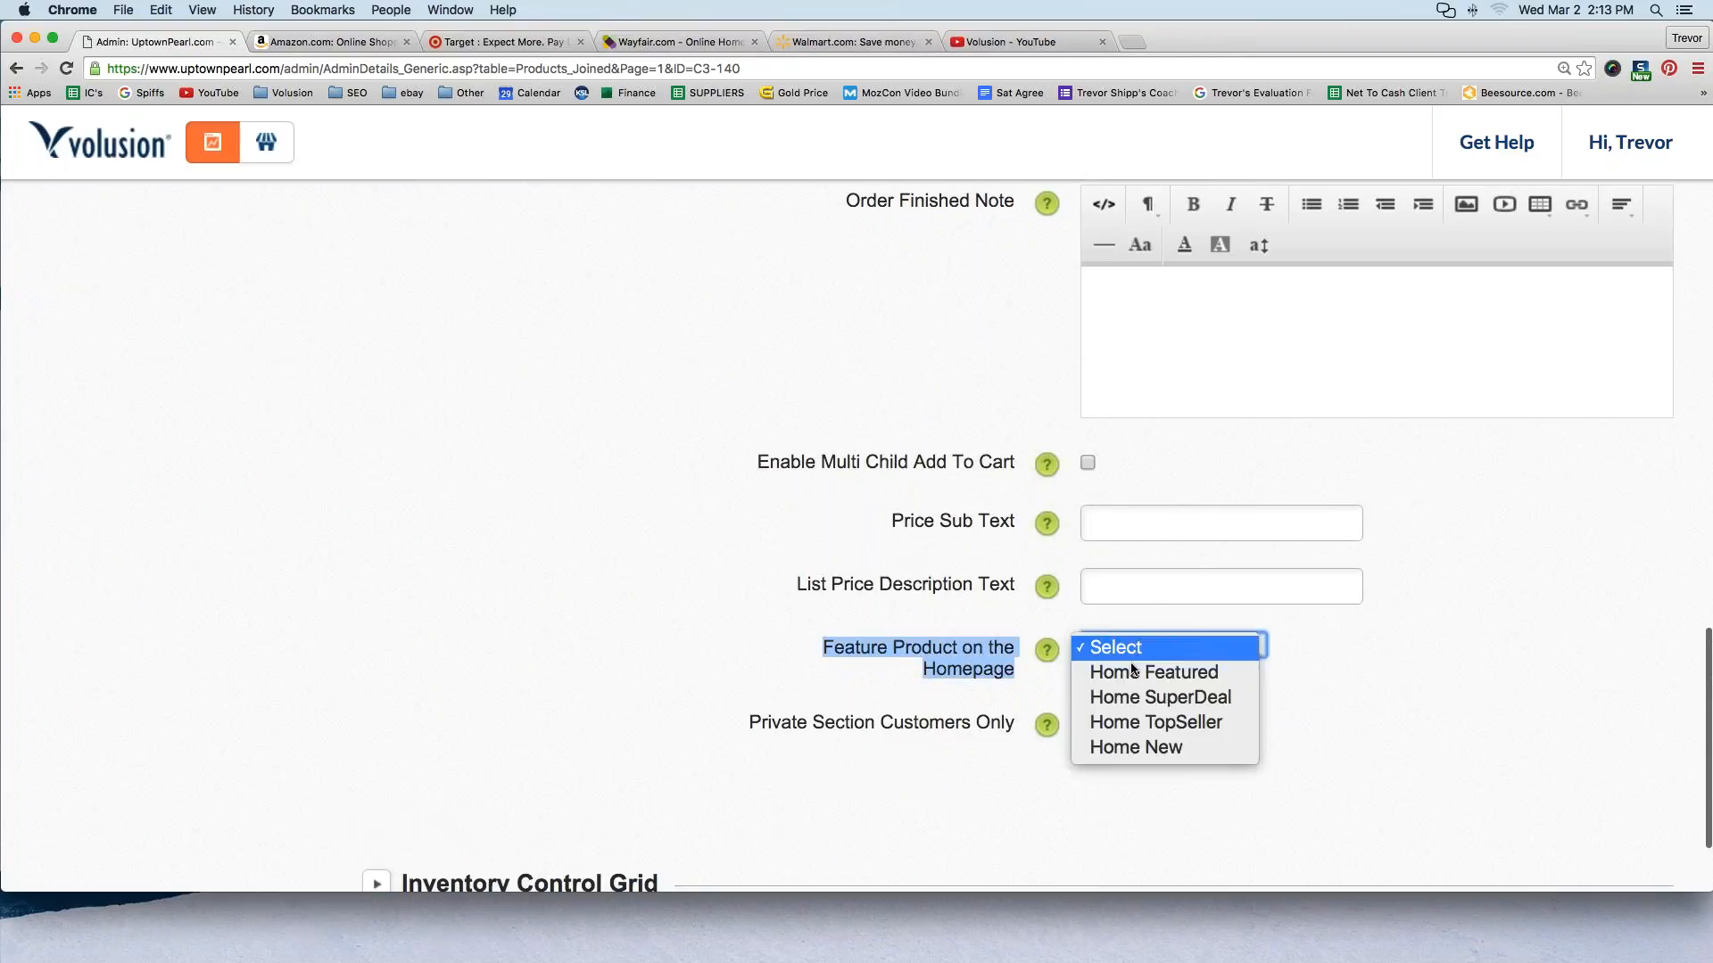
{"action": "left_click", "coordinate": [1131, 668]}
{"action": "left_click", "coordinate": [831, 826]}
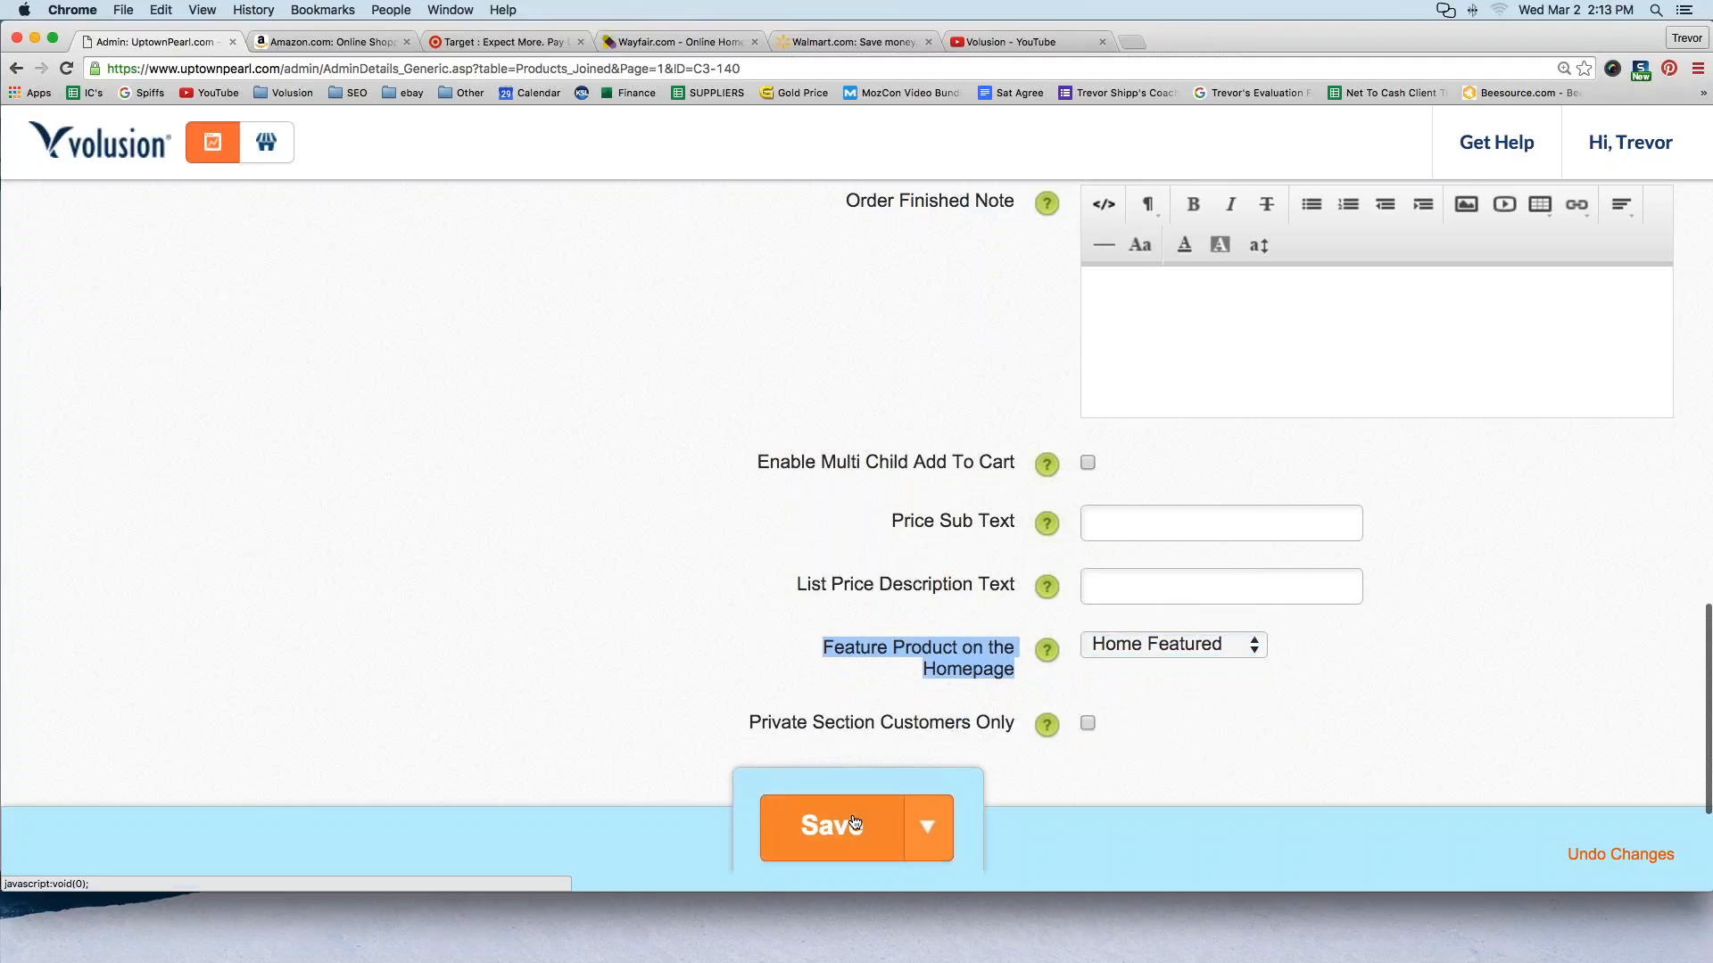
{"action": "scroll", "coordinate": [857, 535], "scroll_direction": "down", "scroll_amount": 1}
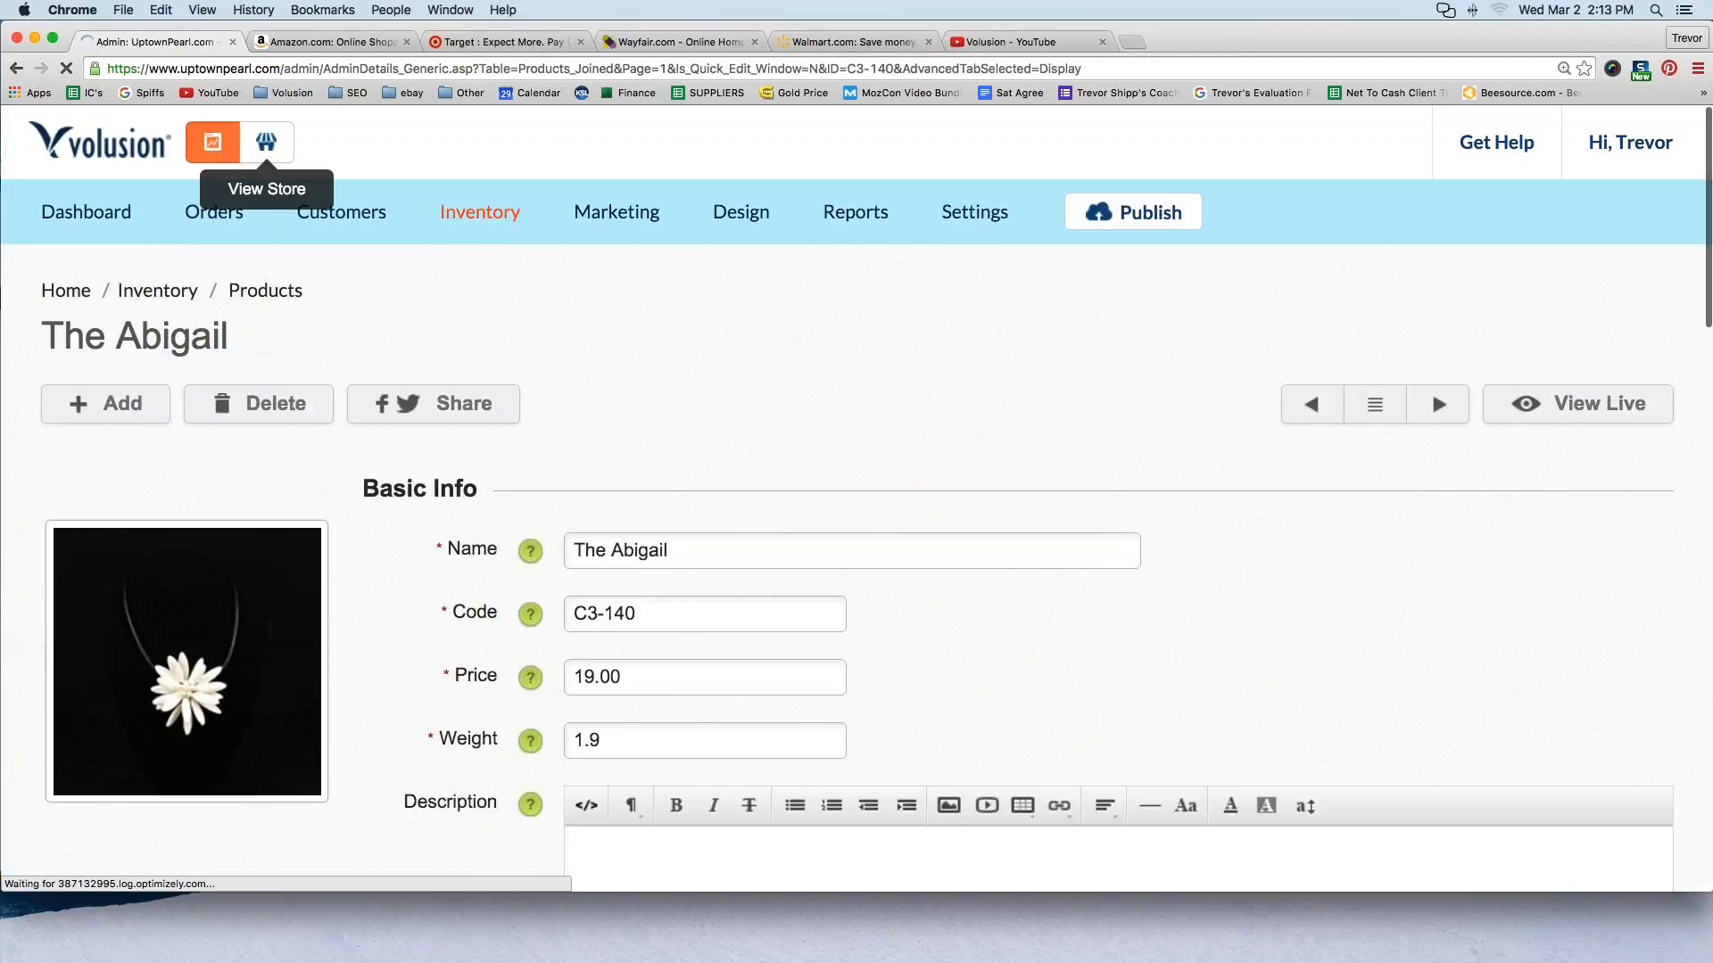
View the storefront home page again and look over its featured products, banner slideshow and header navigation
{"action": "left_click", "coordinate": [233, 147]}
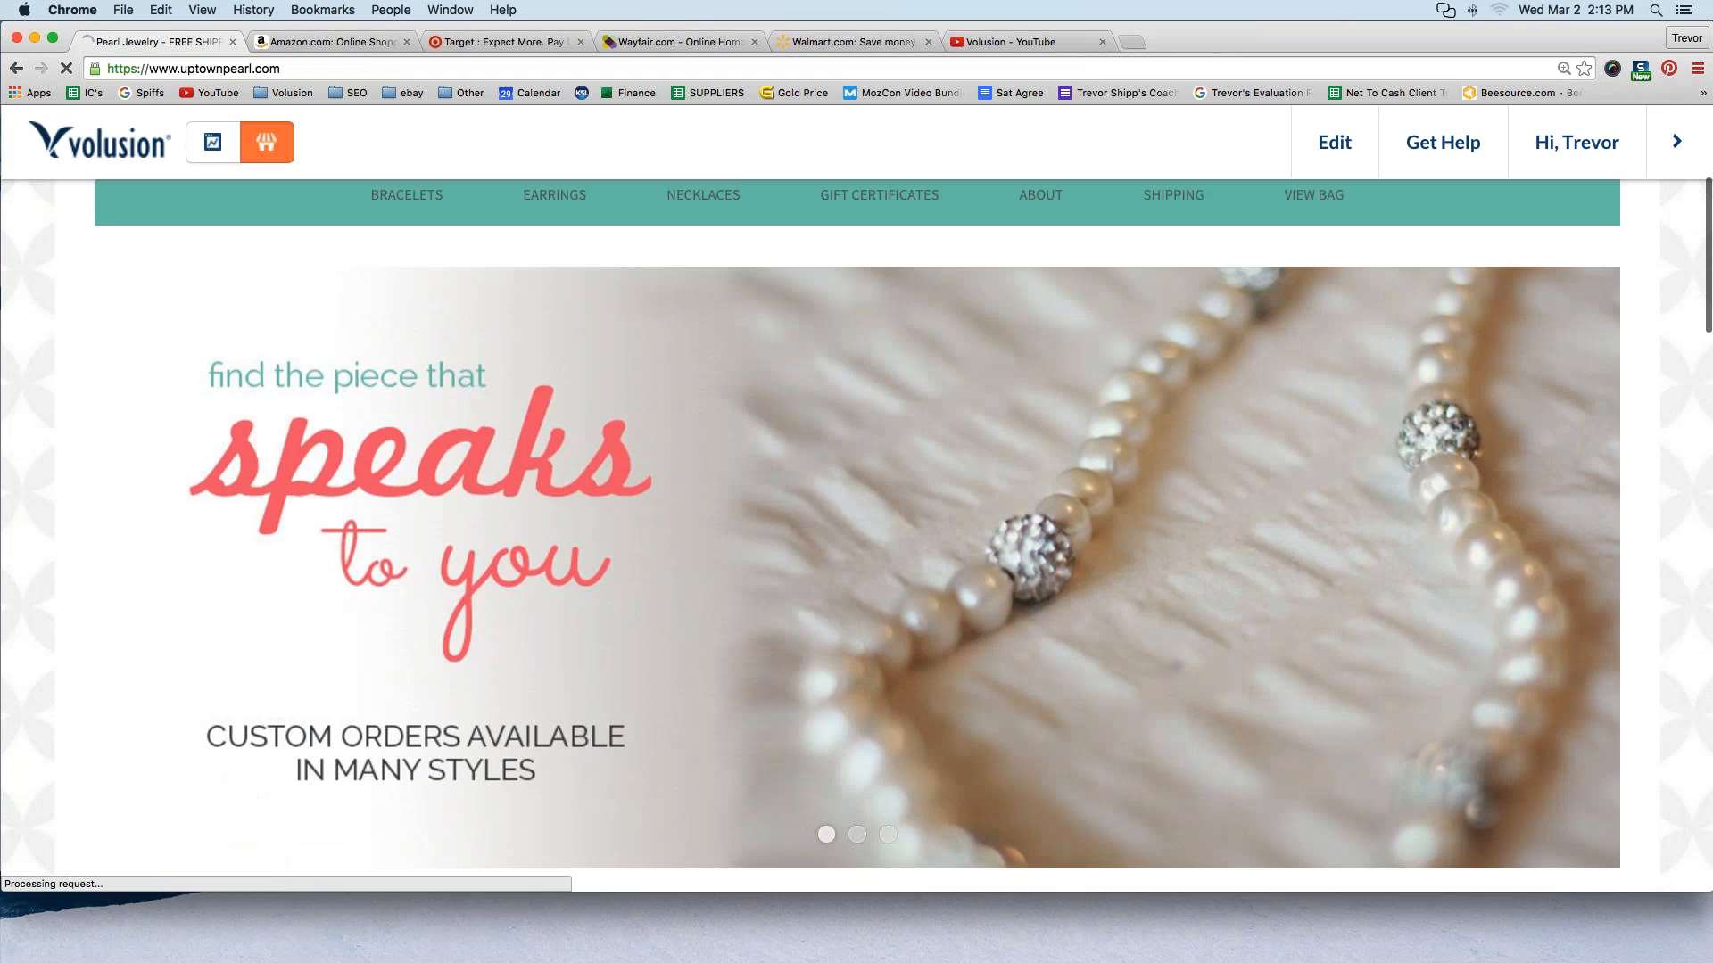
{"action": "scroll", "coordinate": [856, 536], "scroll_direction": "down", "scroll_amount": 10}
{"action": "scroll", "coordinate": [251, 358], "scroll_direction": "down", "scroll_amount": 4}
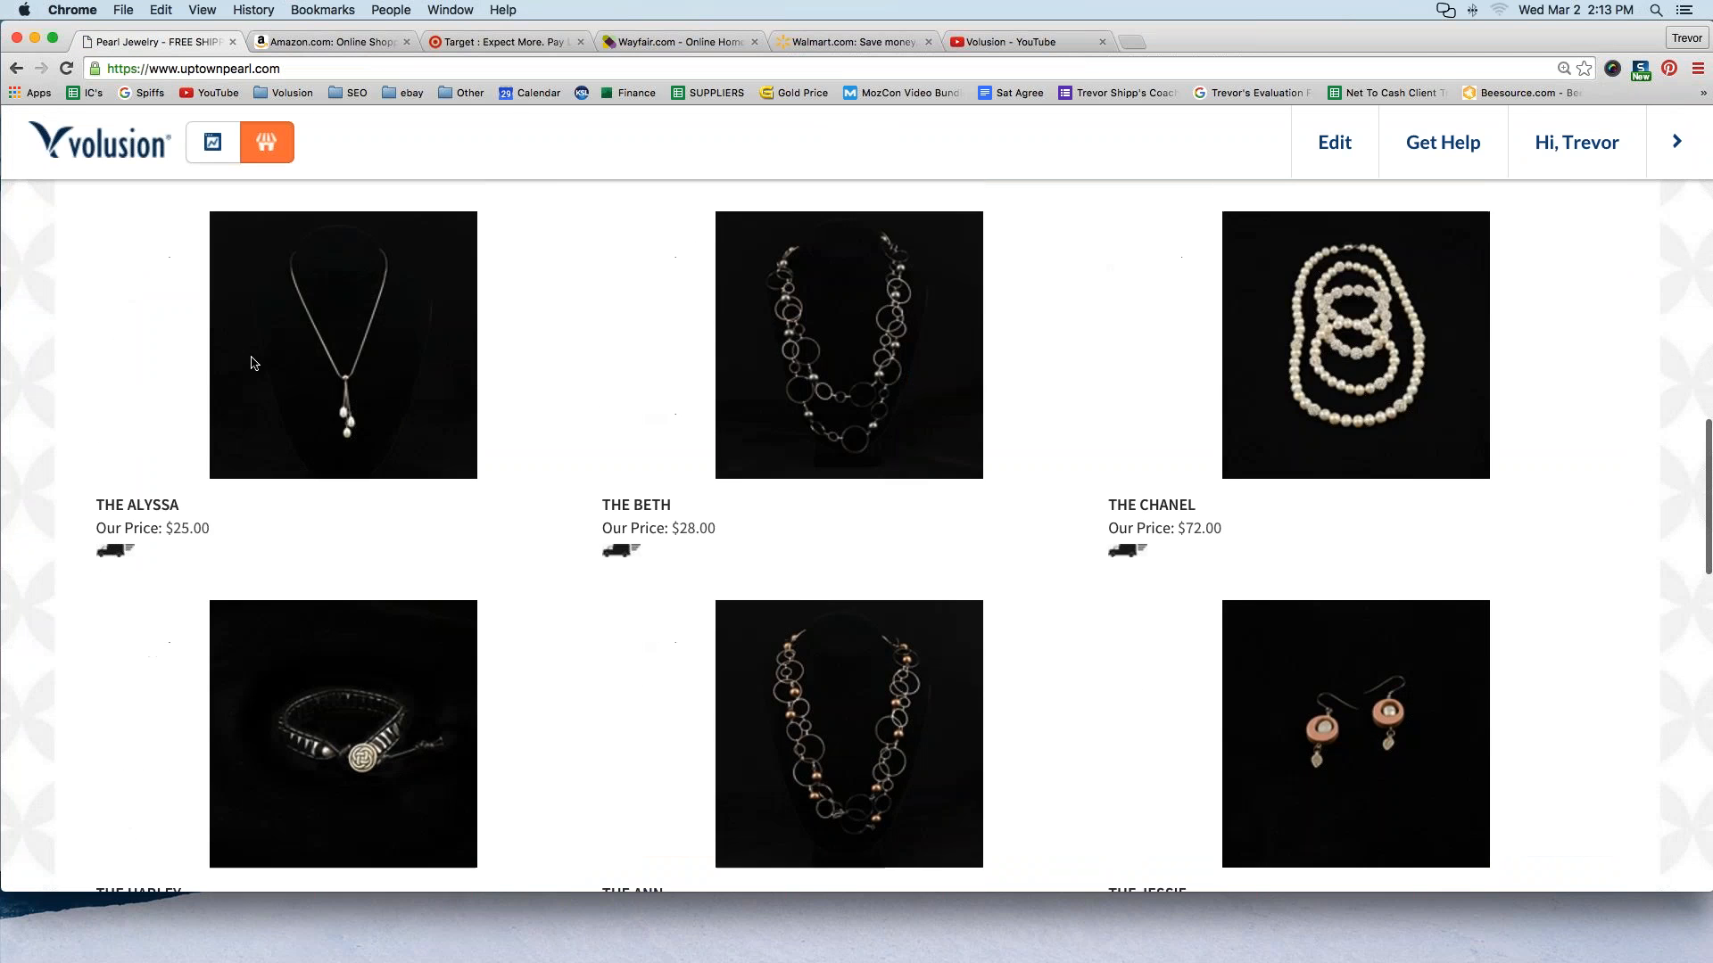
{"action": "scroll", "coordinate": [251, 358], "scroll_direction": "up", "scroll_amount": 7}
{"action": "scroll", "coordinate": [251, 358], "scroll_direction": "up", "scroll_amount": 10}
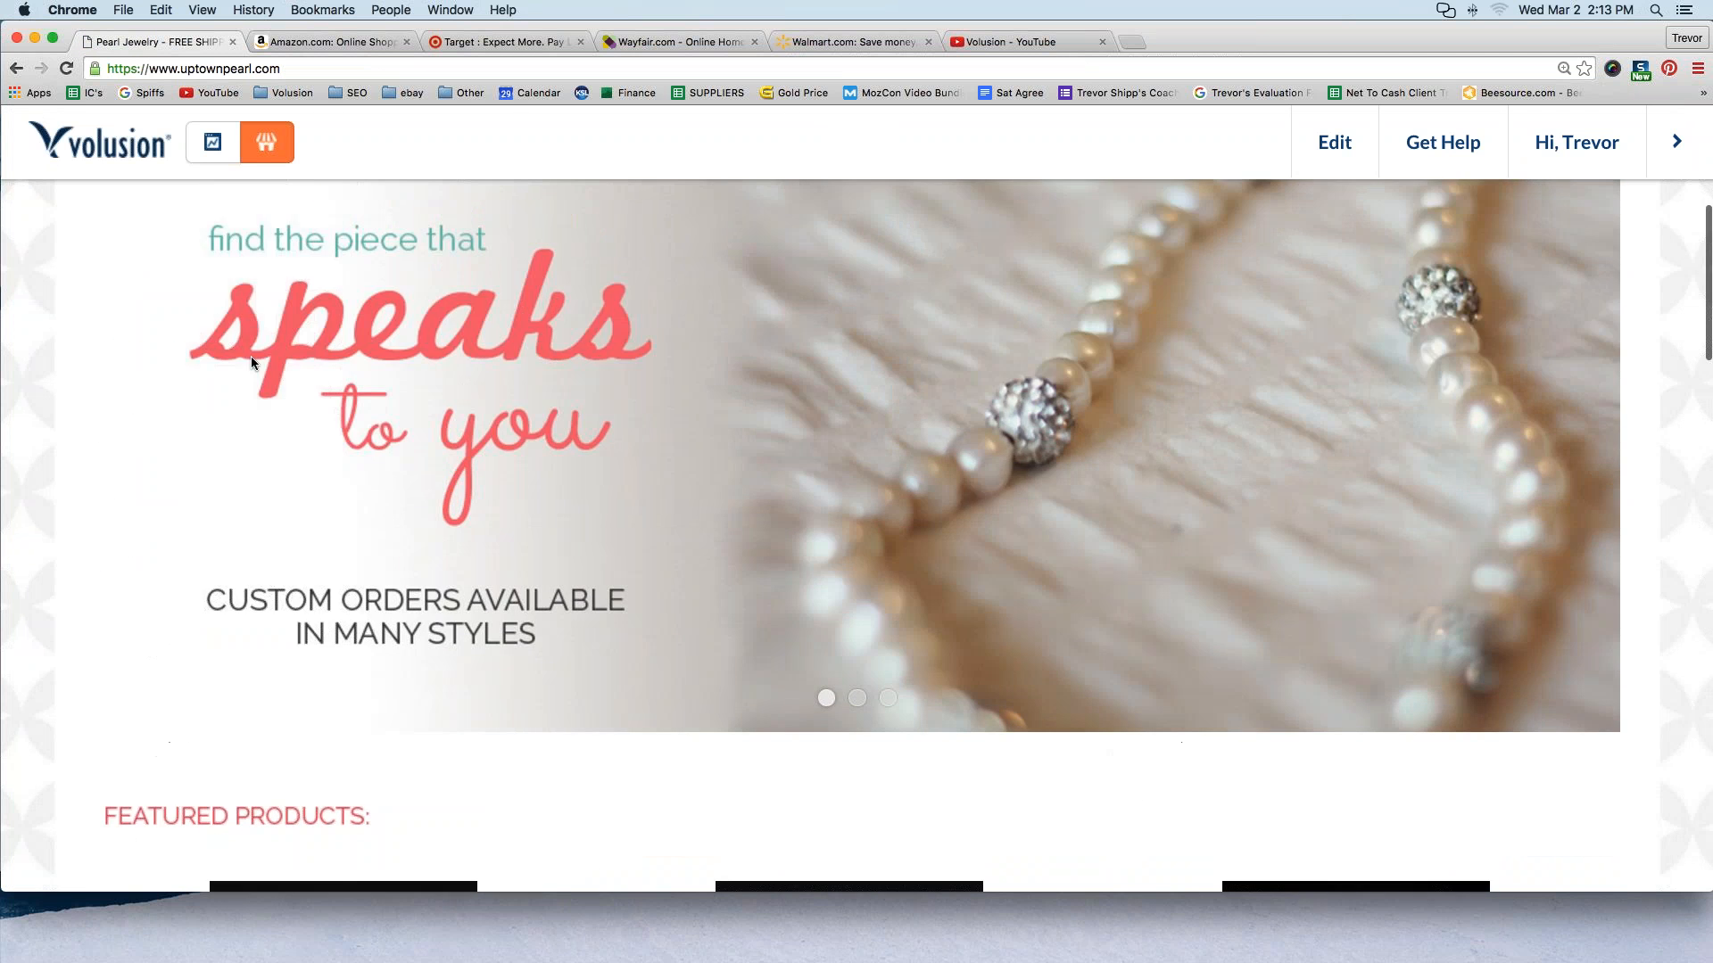
{"action": "scroll", "coordinate": [250, 356], "scroll_direction": "up", "scroll_amount": 3}
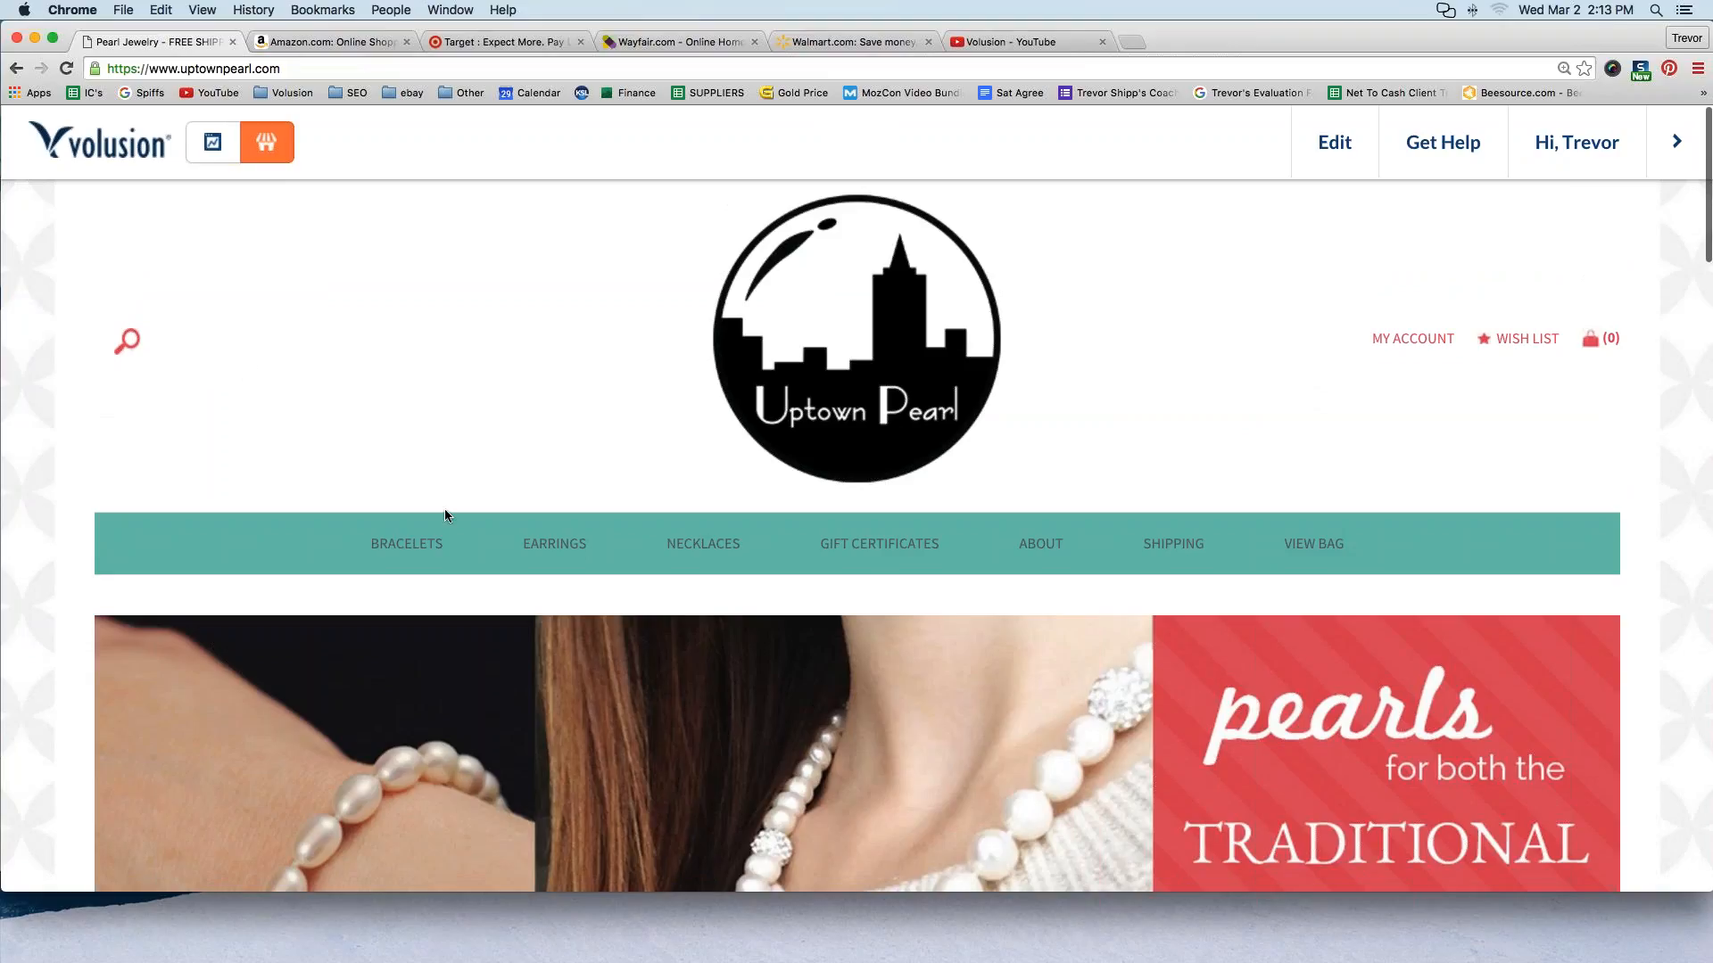
{"action": "scroll", "coordinate": [789, 413], "scroll_direction": "down", "scroll_amount": 2}
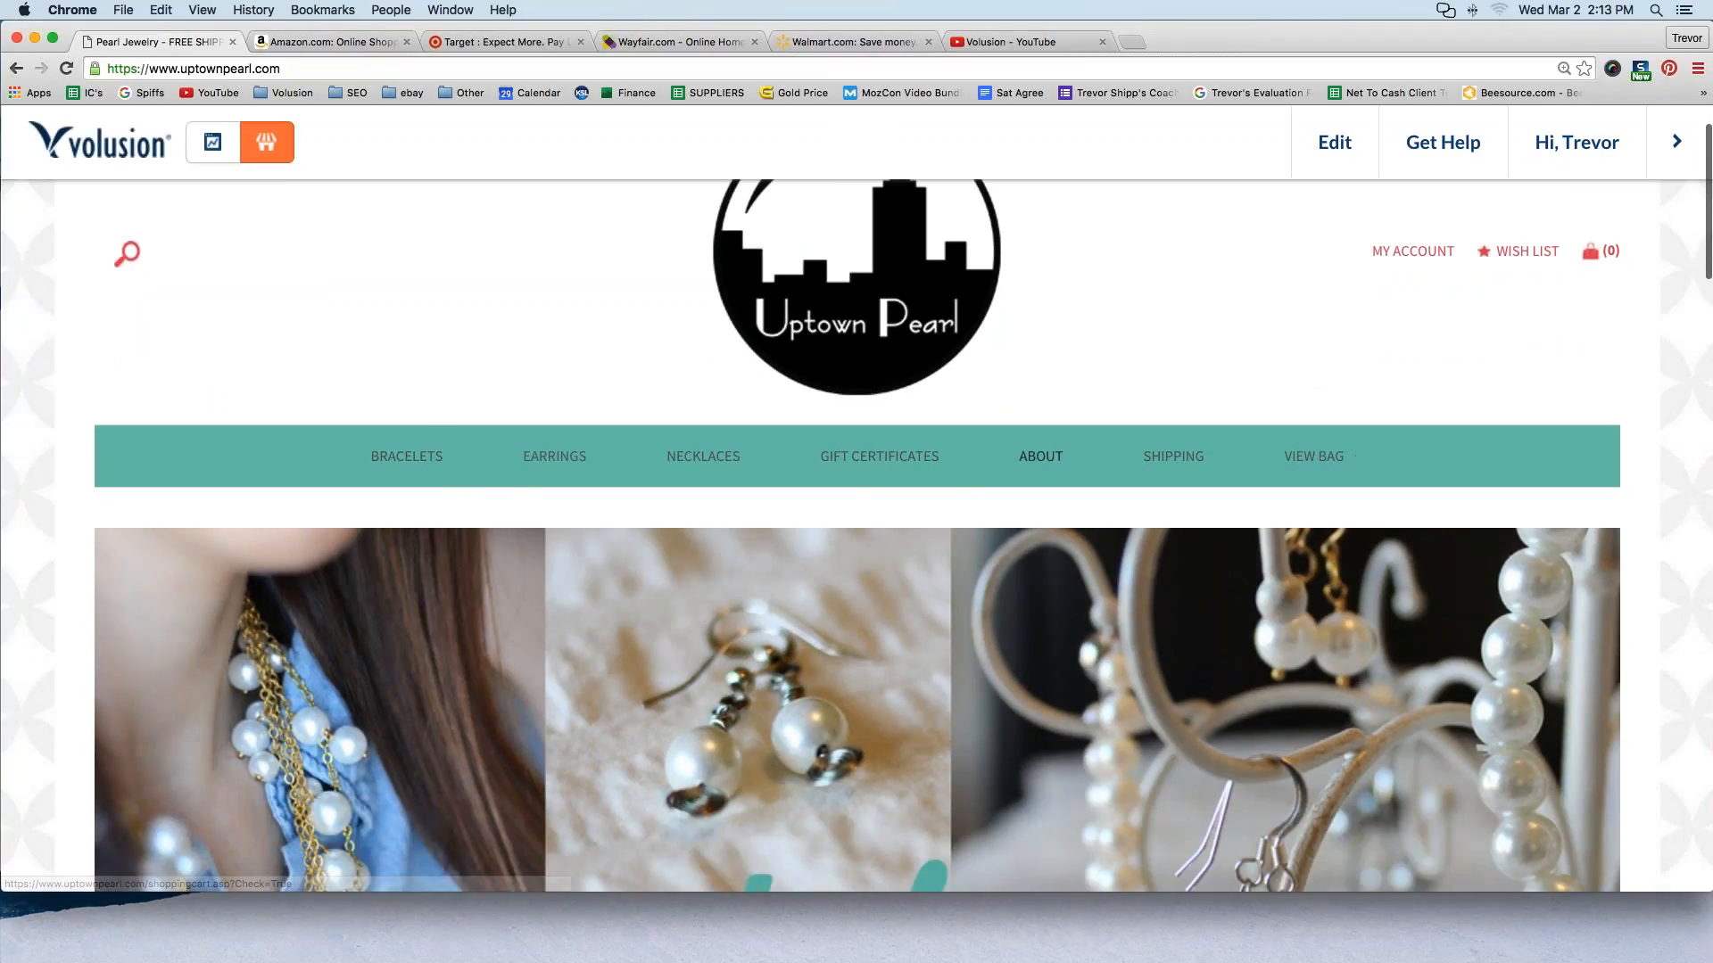
Review the Uptown Pearl home page from the banner slideshow through the featured products to the free shipping banner and article text
{"action": "scroll", "coordinate": [240, 454], "scroll_direction": "down", "scroll_amount": 7}
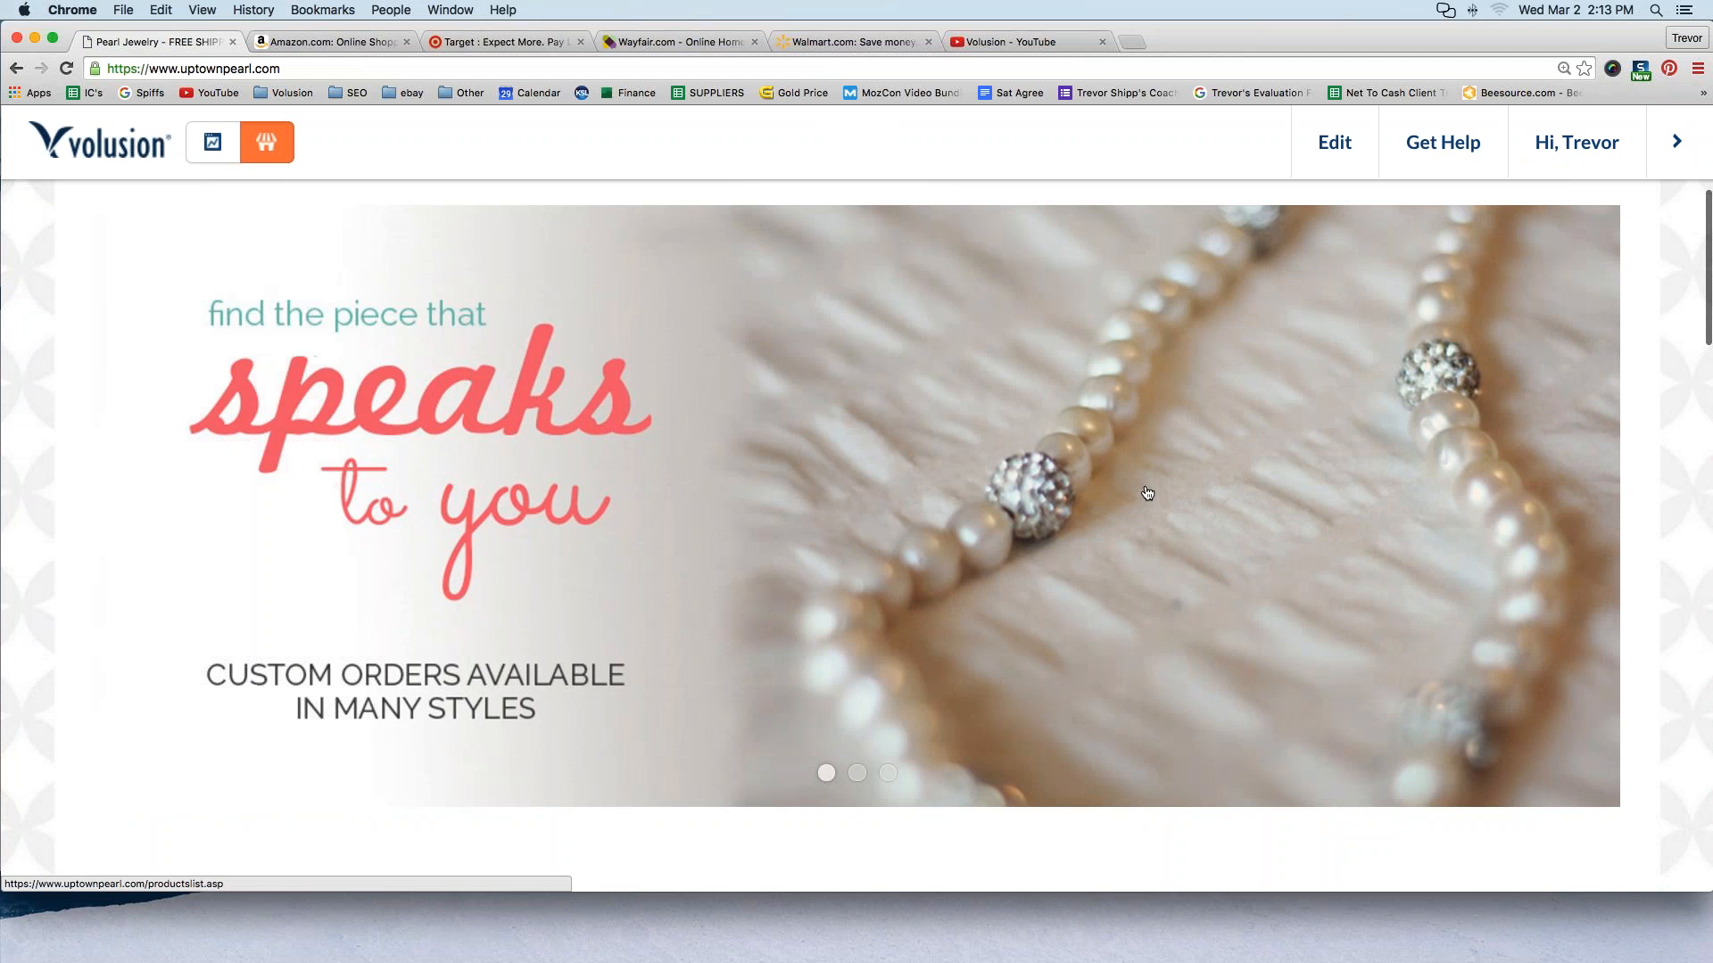
{"action": "scroll", "coordinate": [839, 464], "scroll_direction": "down", "scroll_amount": 3}
{"action": "scroll", "coordinate": [840, 464], "scroll_direction": "down", "scroll_amount": 12}
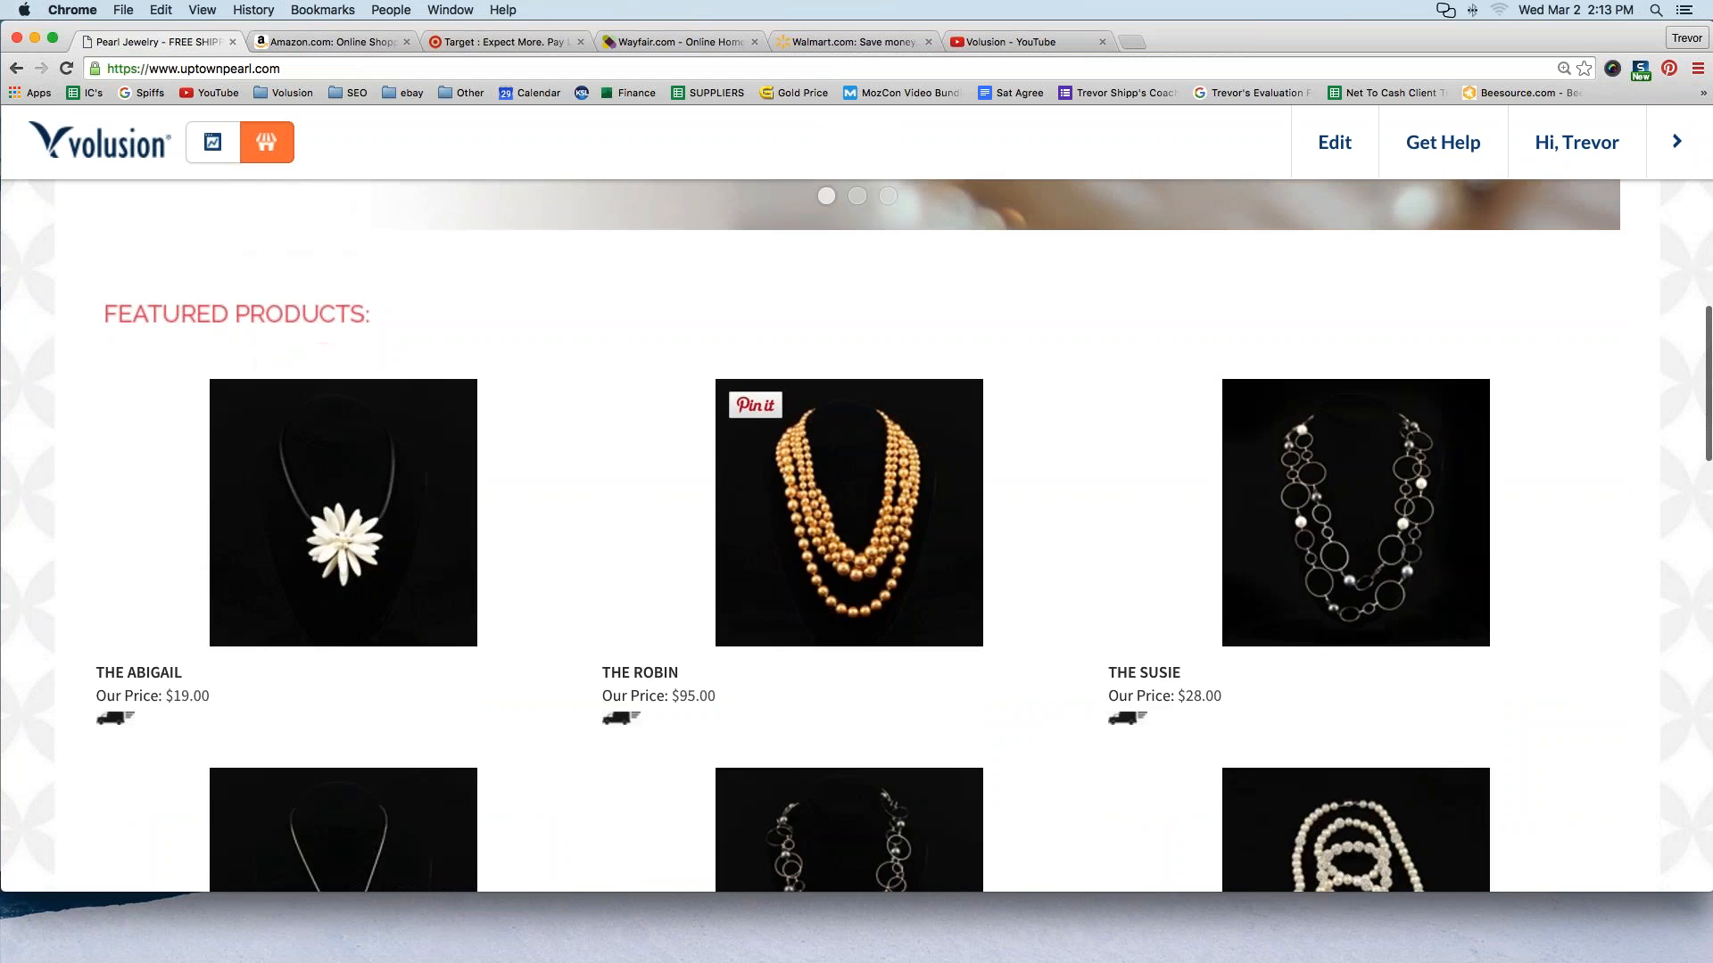
{"action": "scroll", "coordinate": [287, 442], "scroll_direction": "down", "scroll_amount": 8}
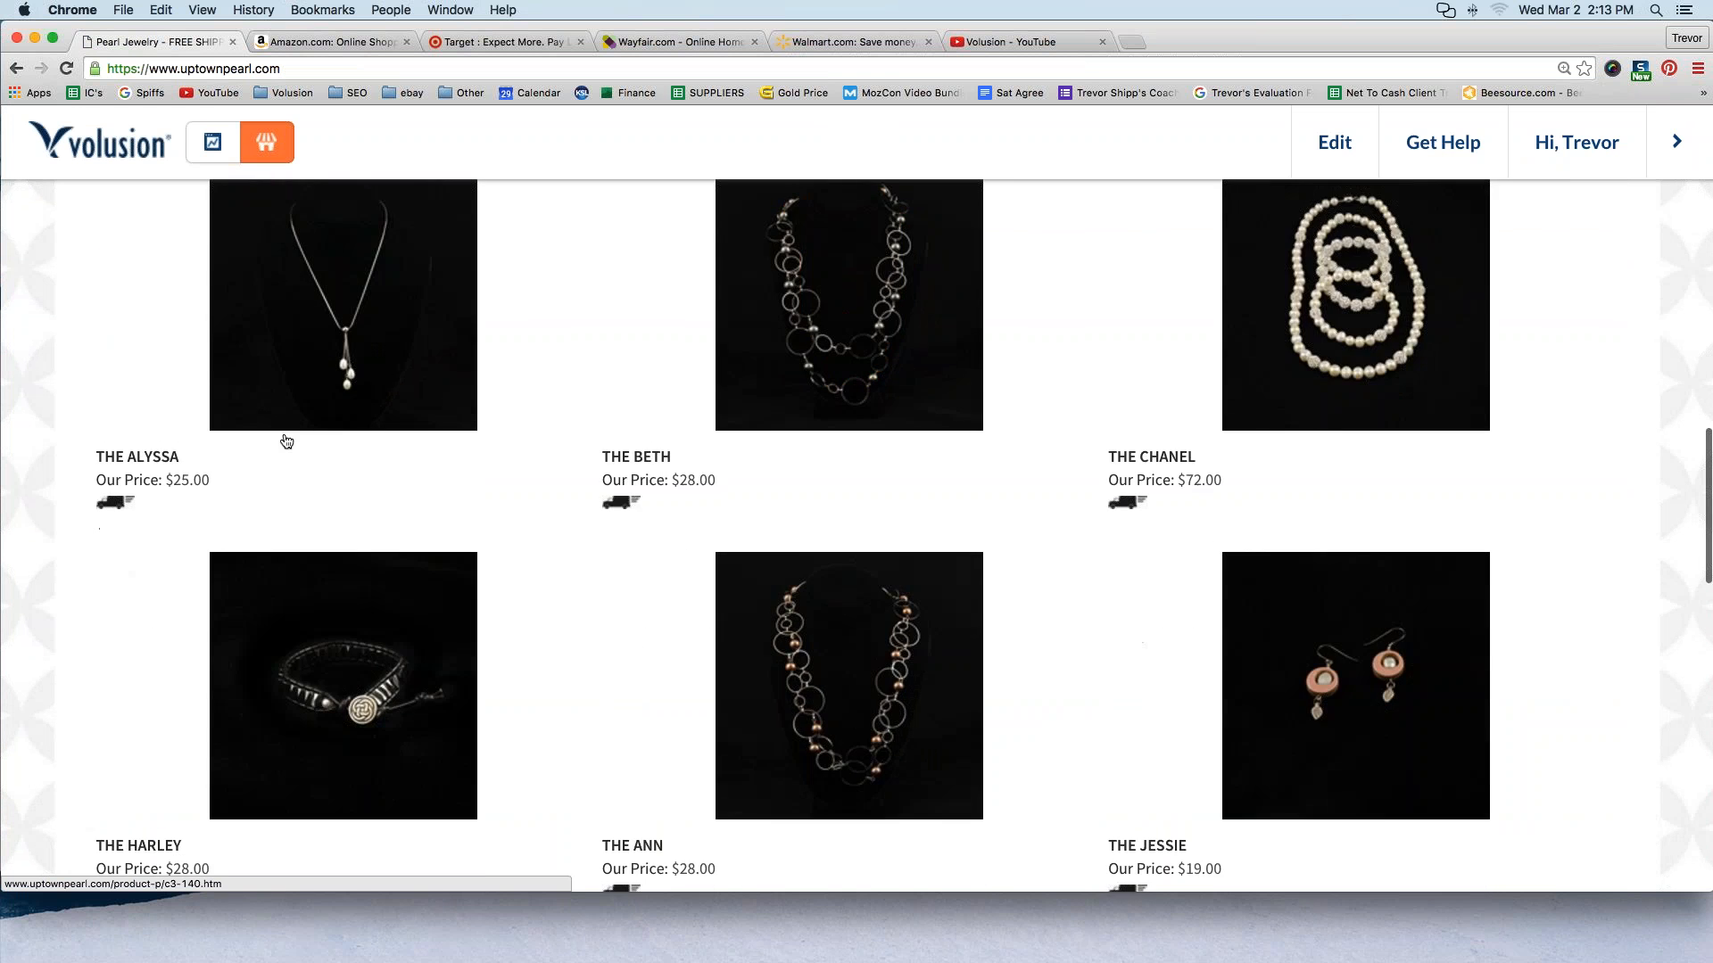
{"action": "scroll", "coordinate": [286, 442], "scroll_direction": "down", "scroll_amount": 12}
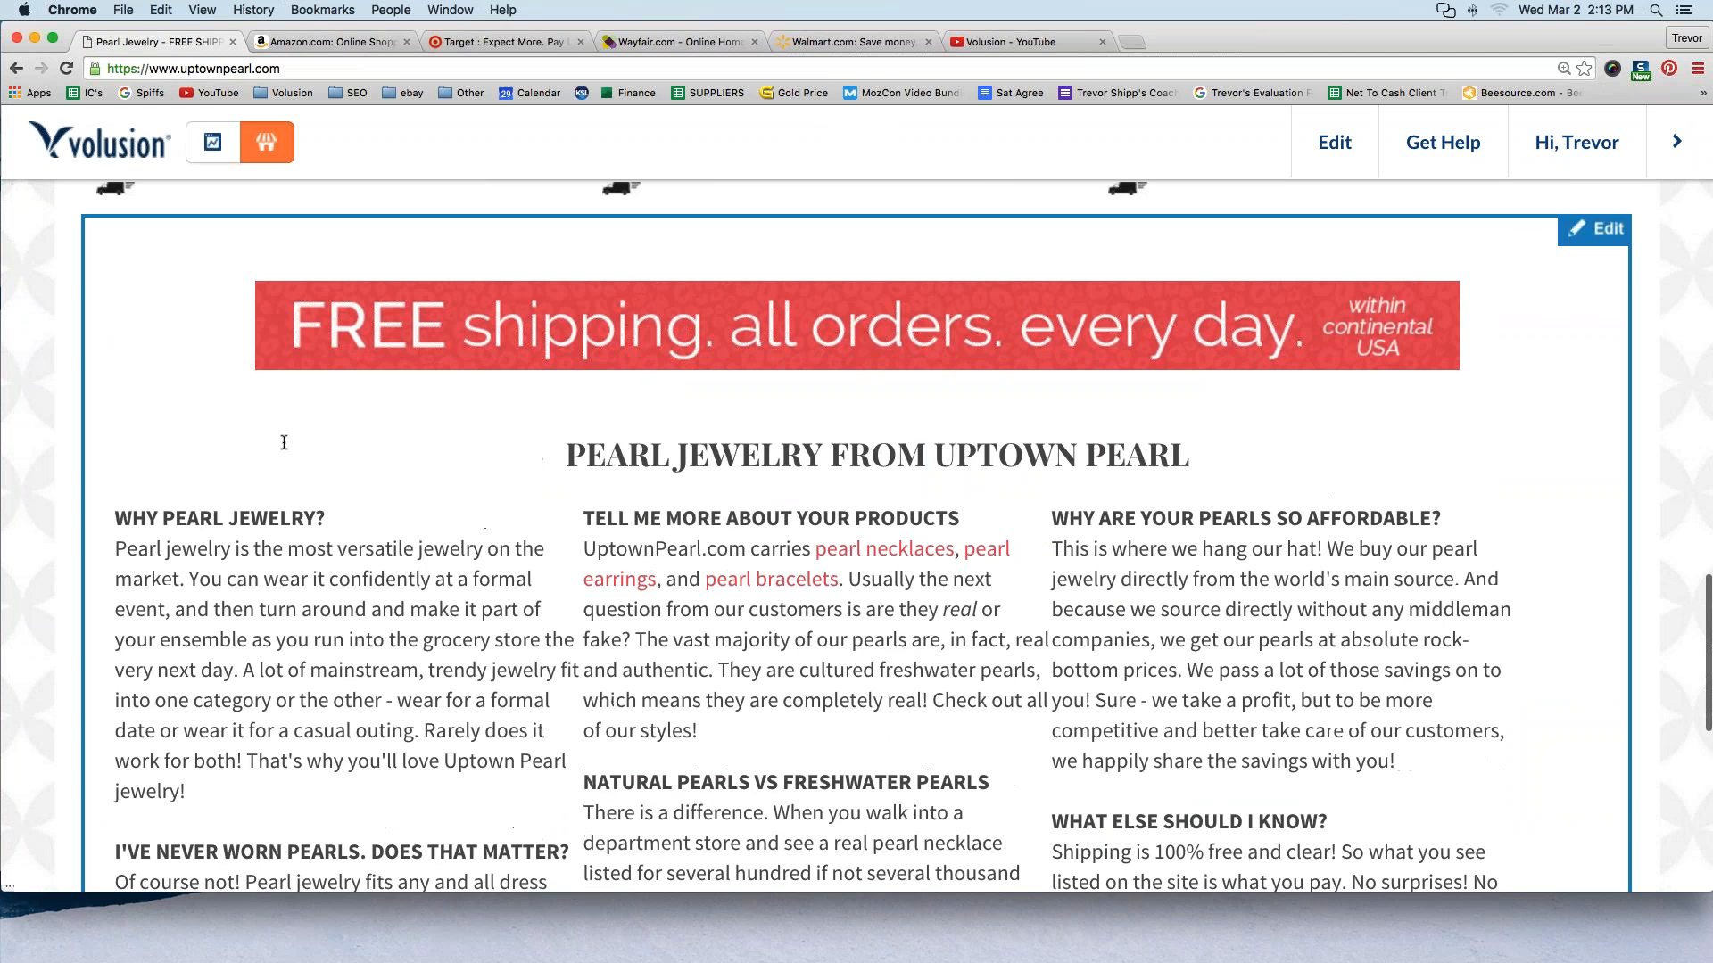
{"action": "scroll", "coordinate": [267, 450], "scroll_direction": "up", "scroll_amount": 4}
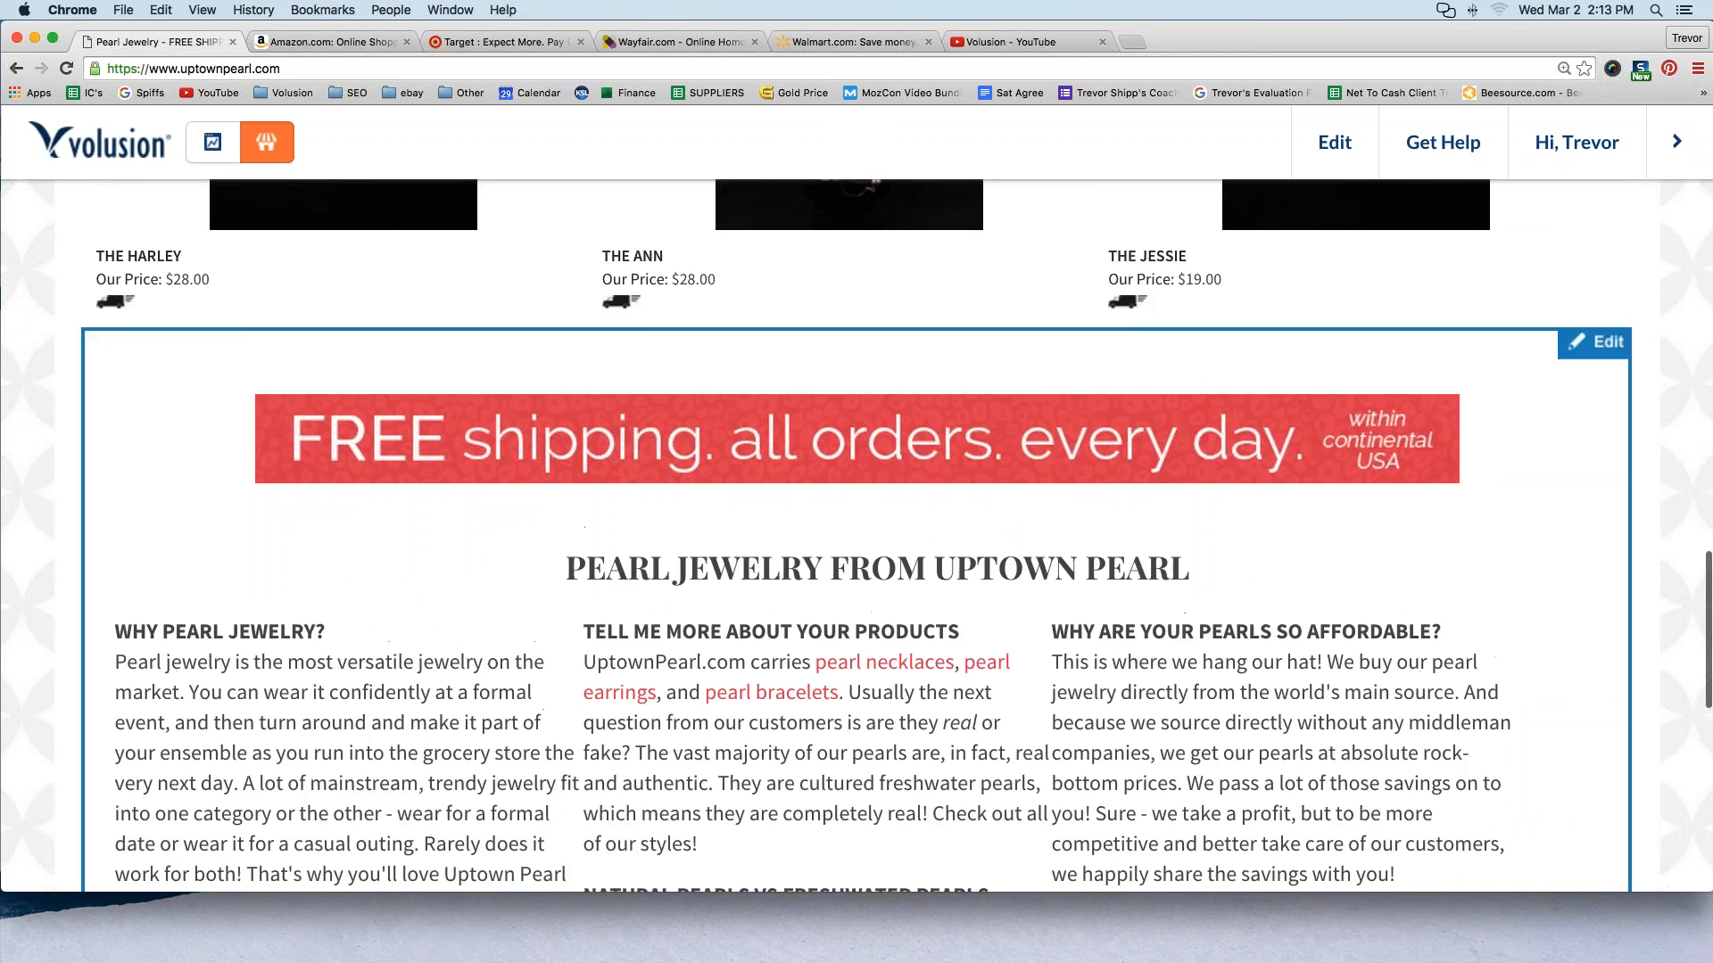
{"action": "scroll", "coordinate": [546, 392], "scroll_direction": "down", "scroll_amount": 12}
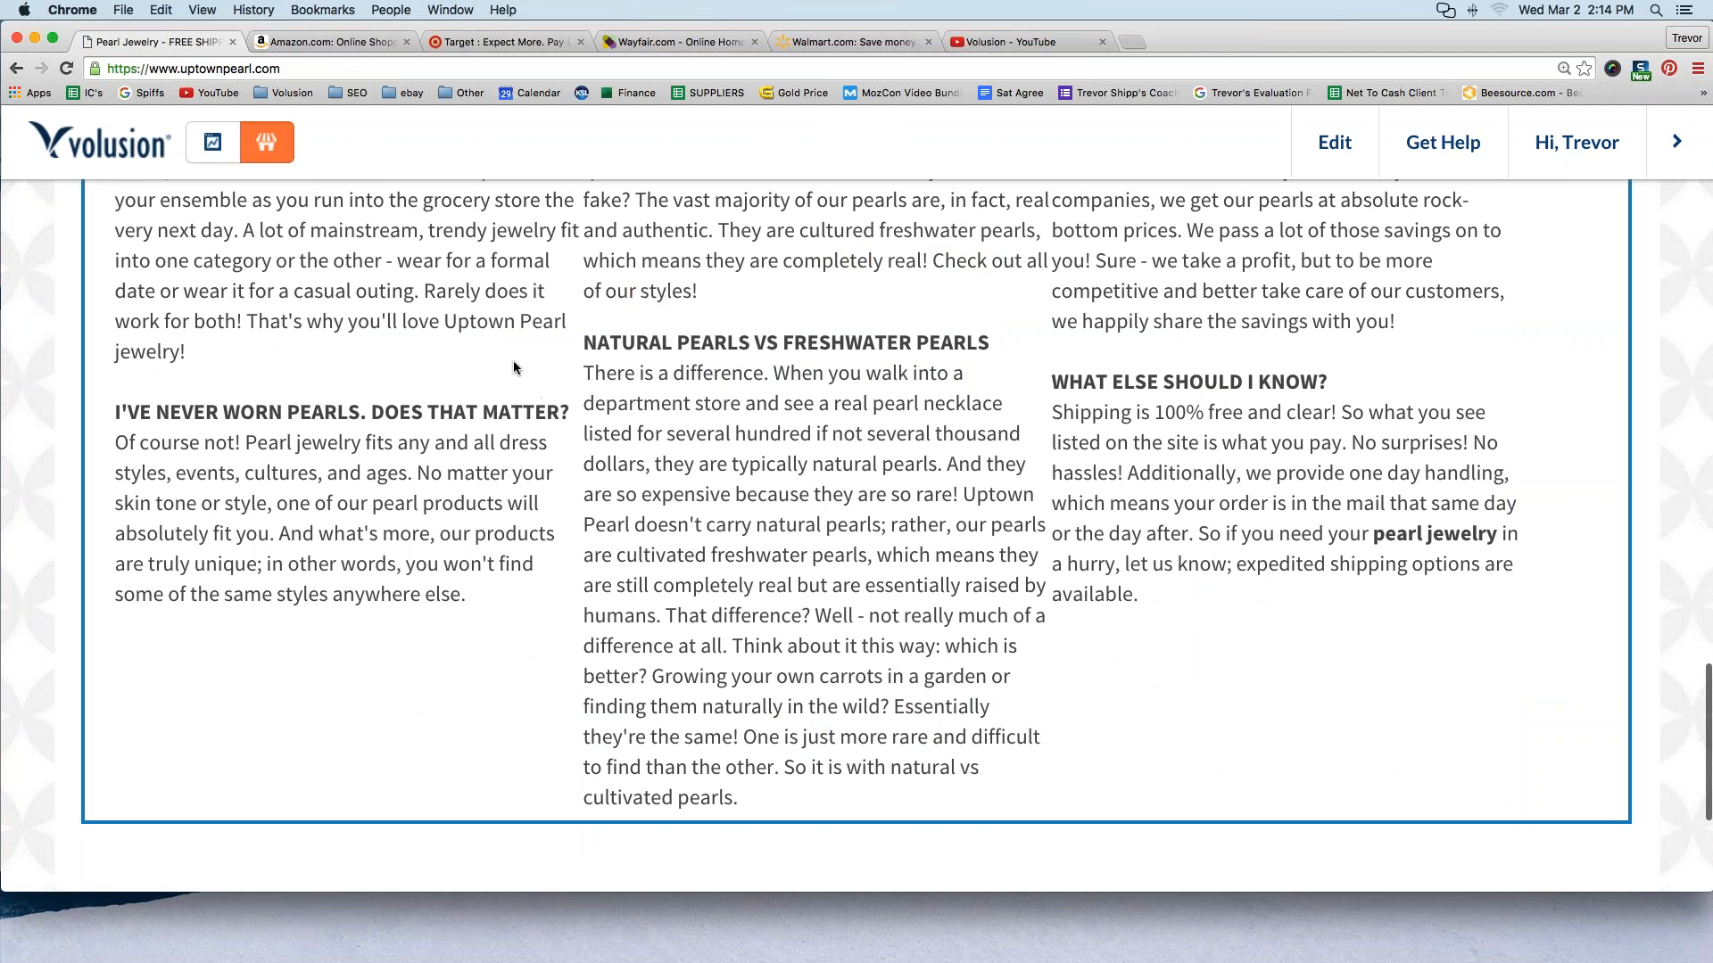
Switch to the Wayfair home page and examine its promotional images, featured brands, Shop the Look banner and Top Picks For You row
{"action": "left_click", "coordinate": [634, 46]}
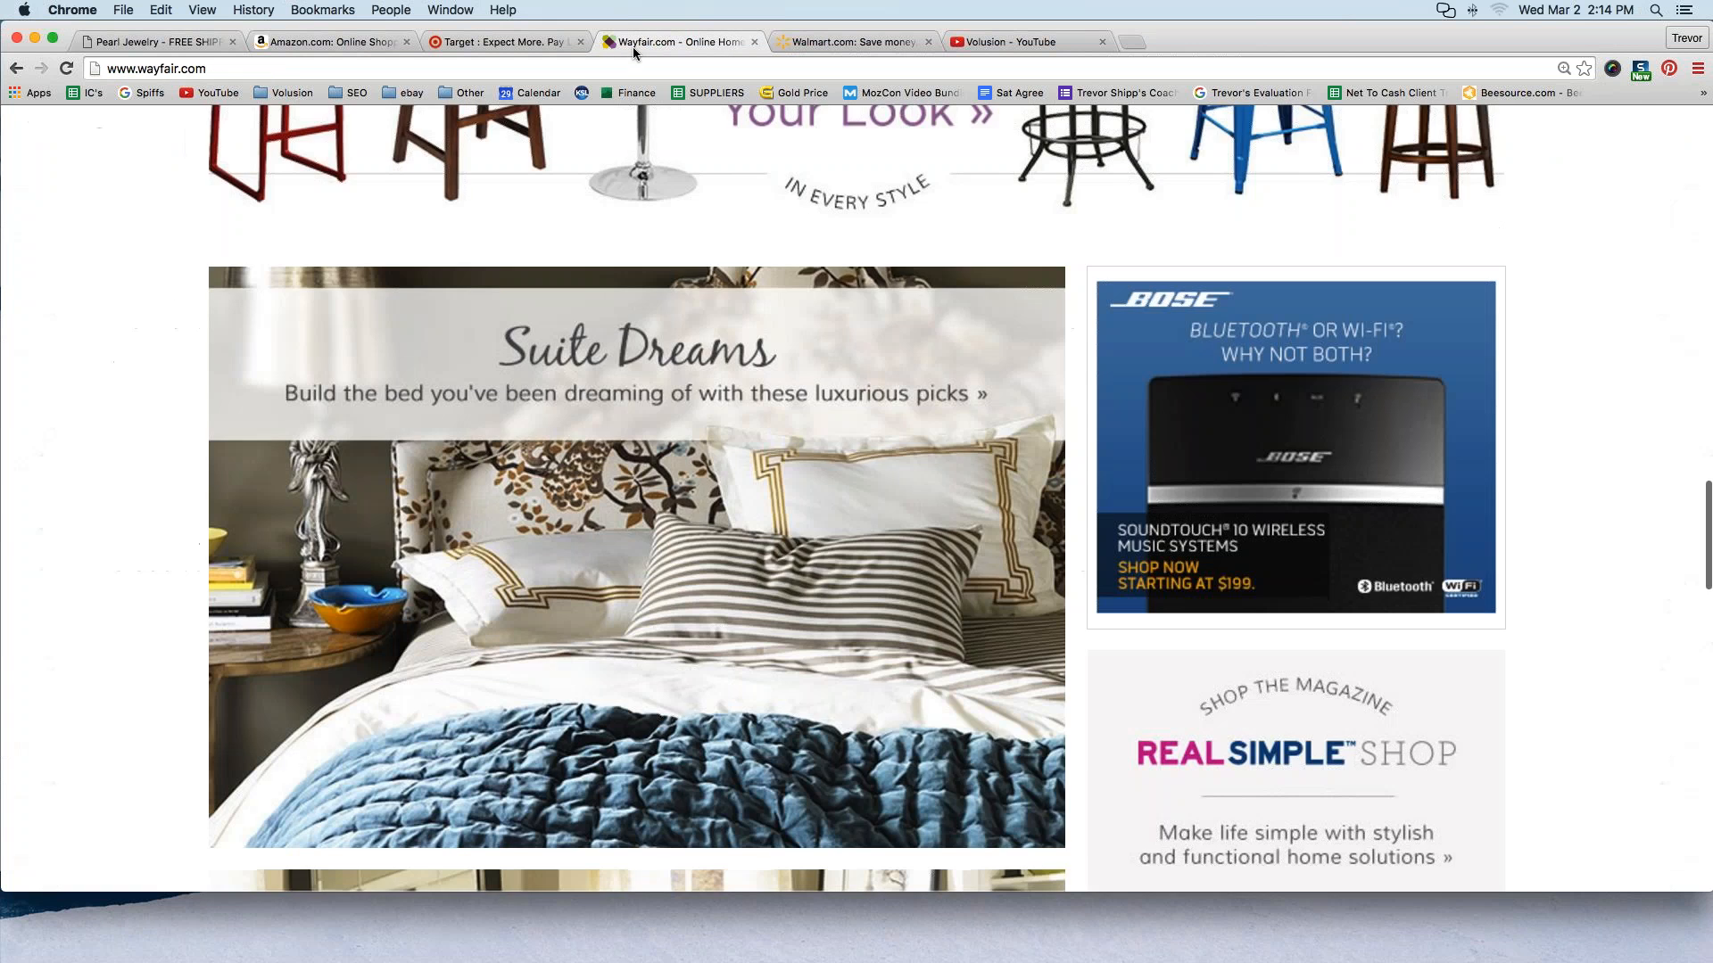
{"action": "scroll", "coordinate": [251, 327], "scroll_direction": "down", "scroll_amount": 8}
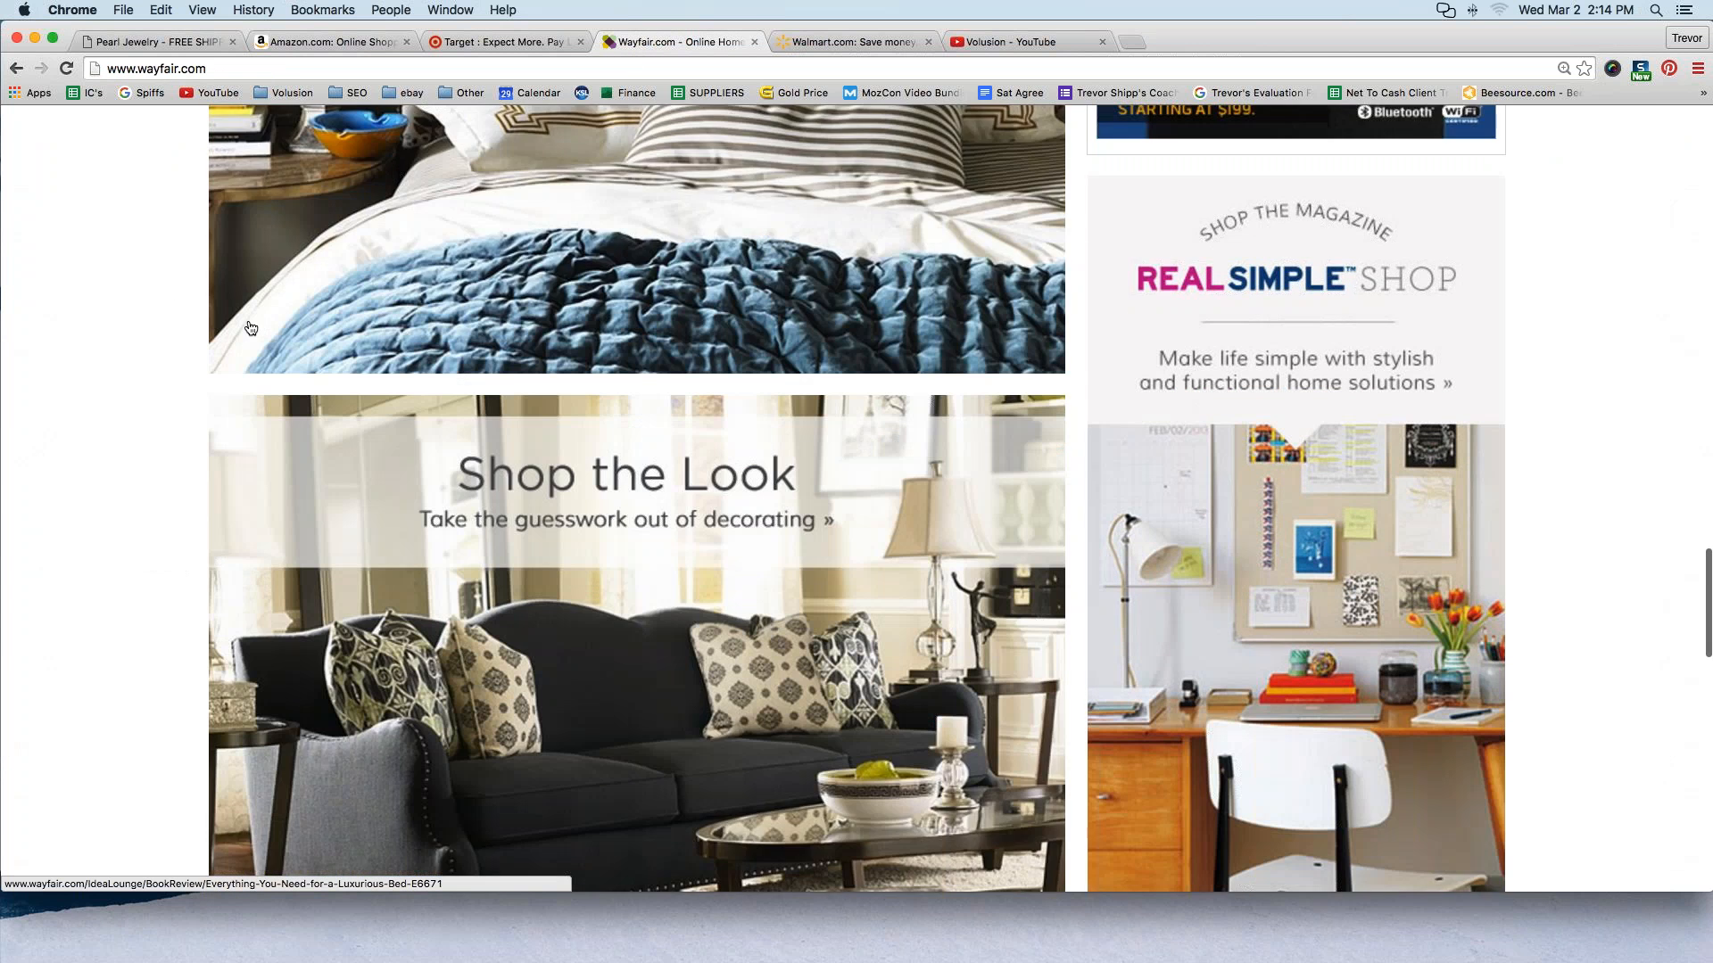
{"action": "scroll", "coordinate": [250, 328], "scroll_direction": "down", "scroll_amount": 3}
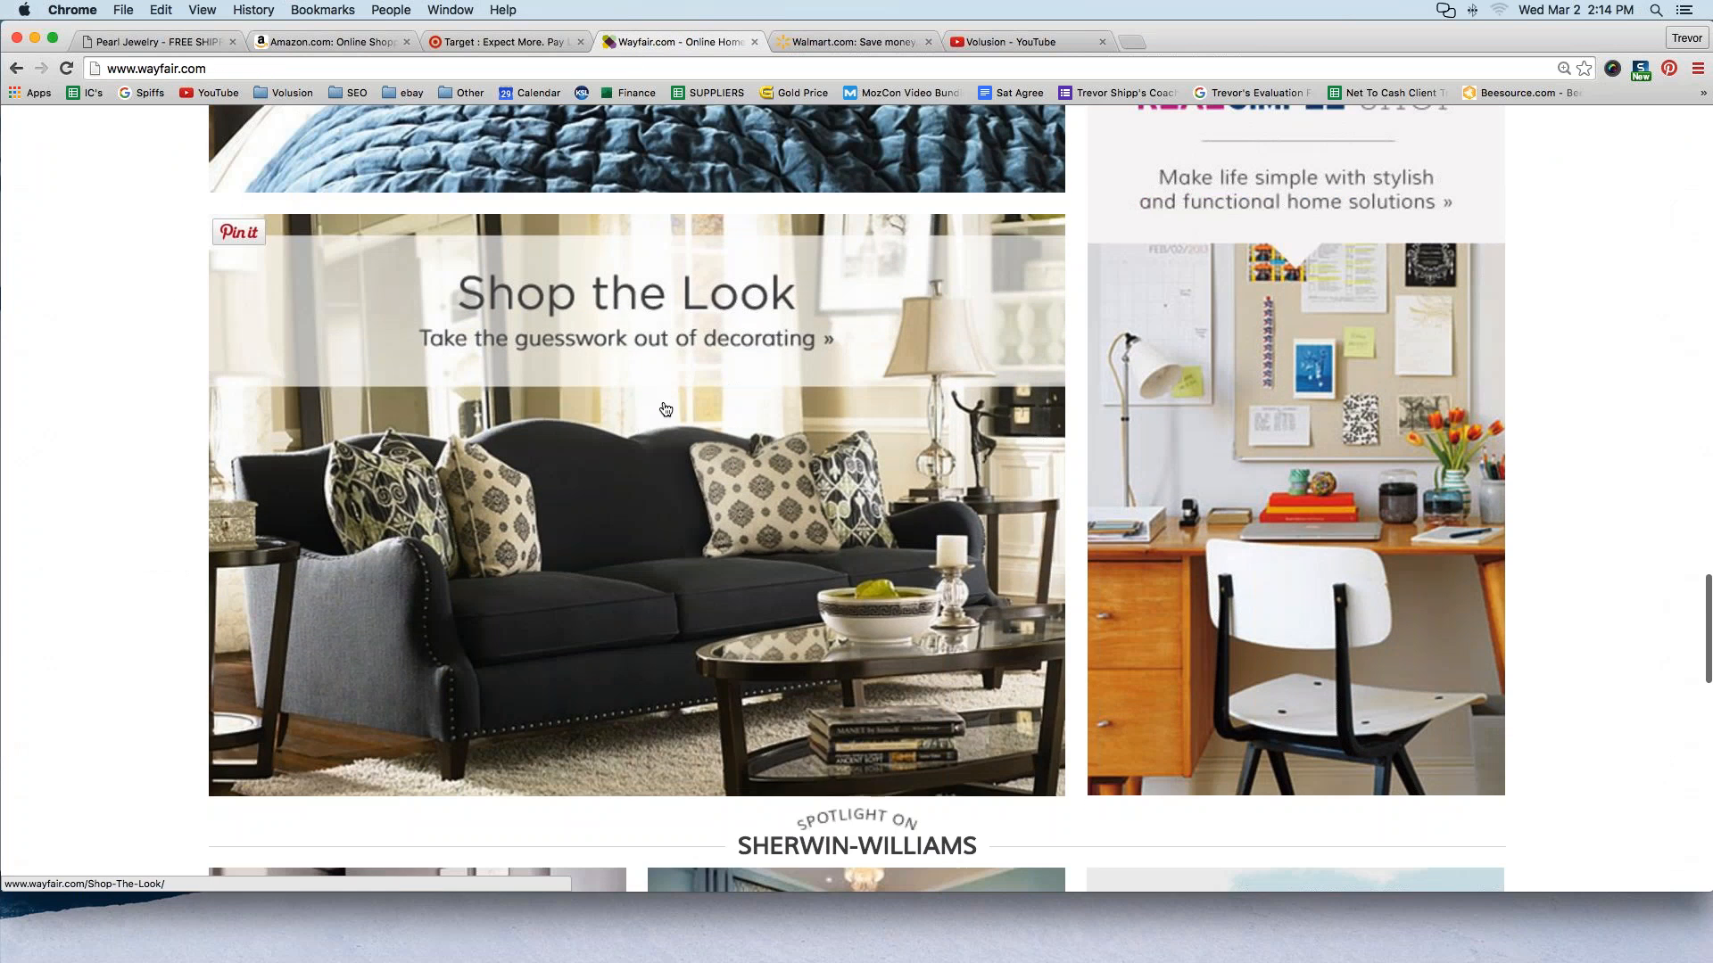
{"action": "scroll", "coordinate": [666, 409], "scroll_direction": "down", "scroll_amount": 8}
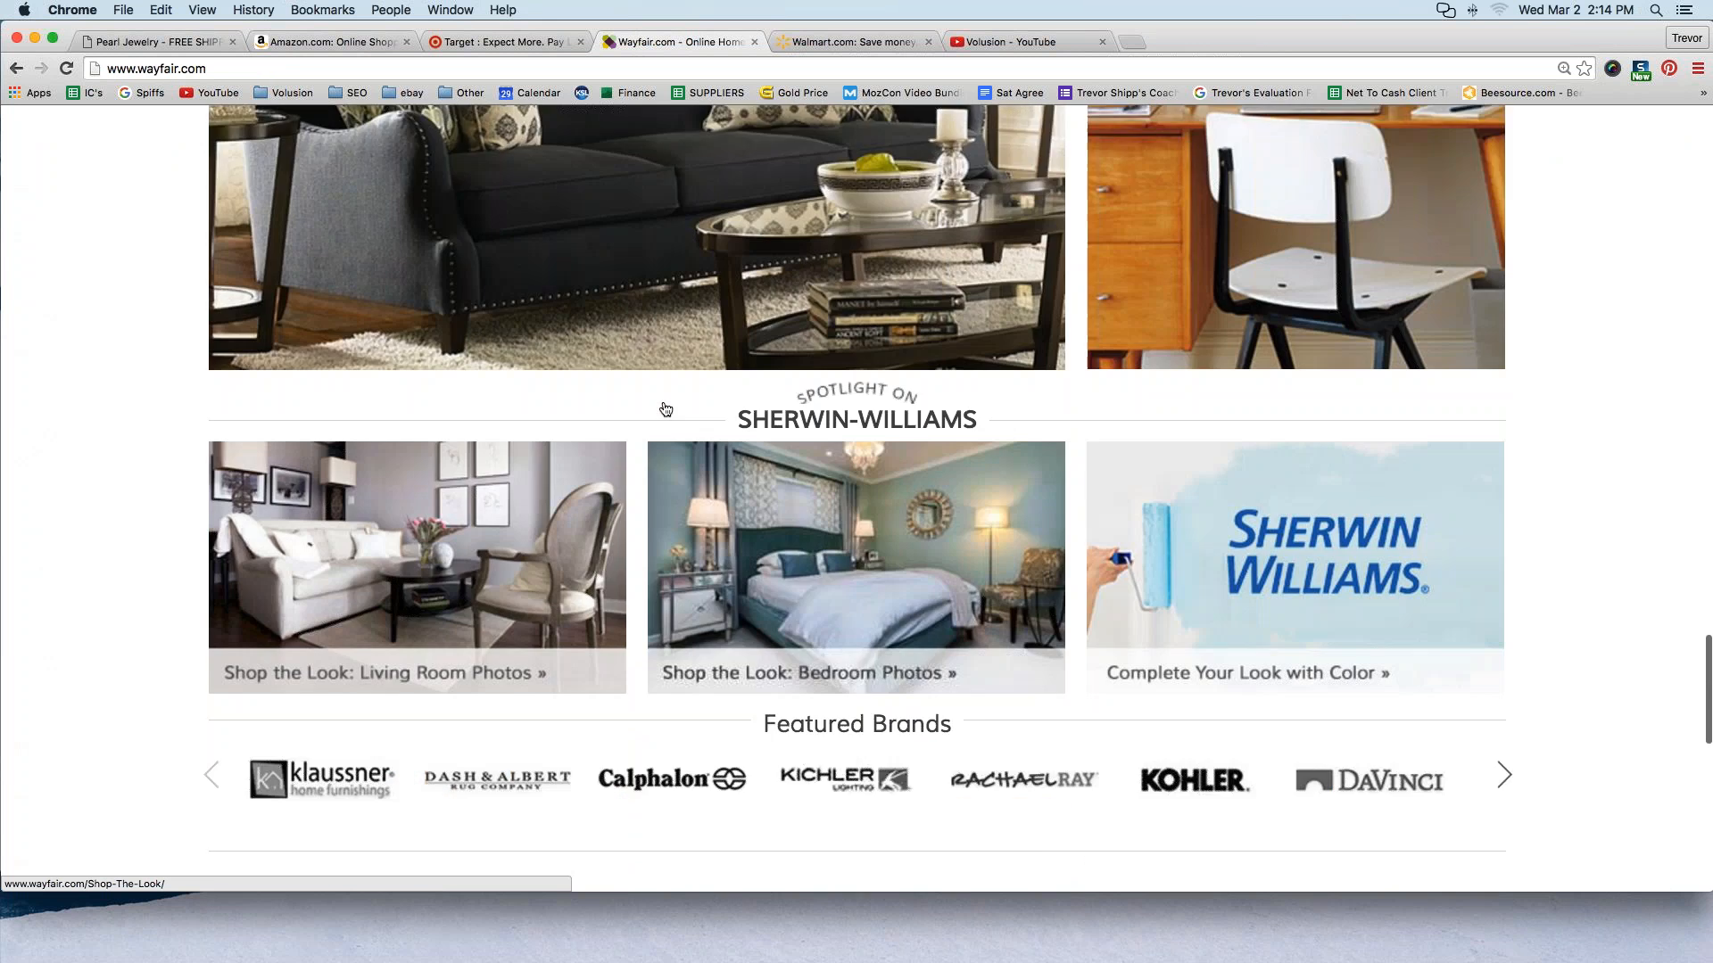
{"action": "scroll", "coordinate": [666, 409], "scroll_direction": "down", "scroll_amount": 2}
{"action": "scroll", "coordinate": [666, 410], "scroll_direction": "up", "scroll_amount": 7}
{"action": "scroll", "coordinate": [666, 409], "scroll_direction": "up", "scroll_amount": 10}
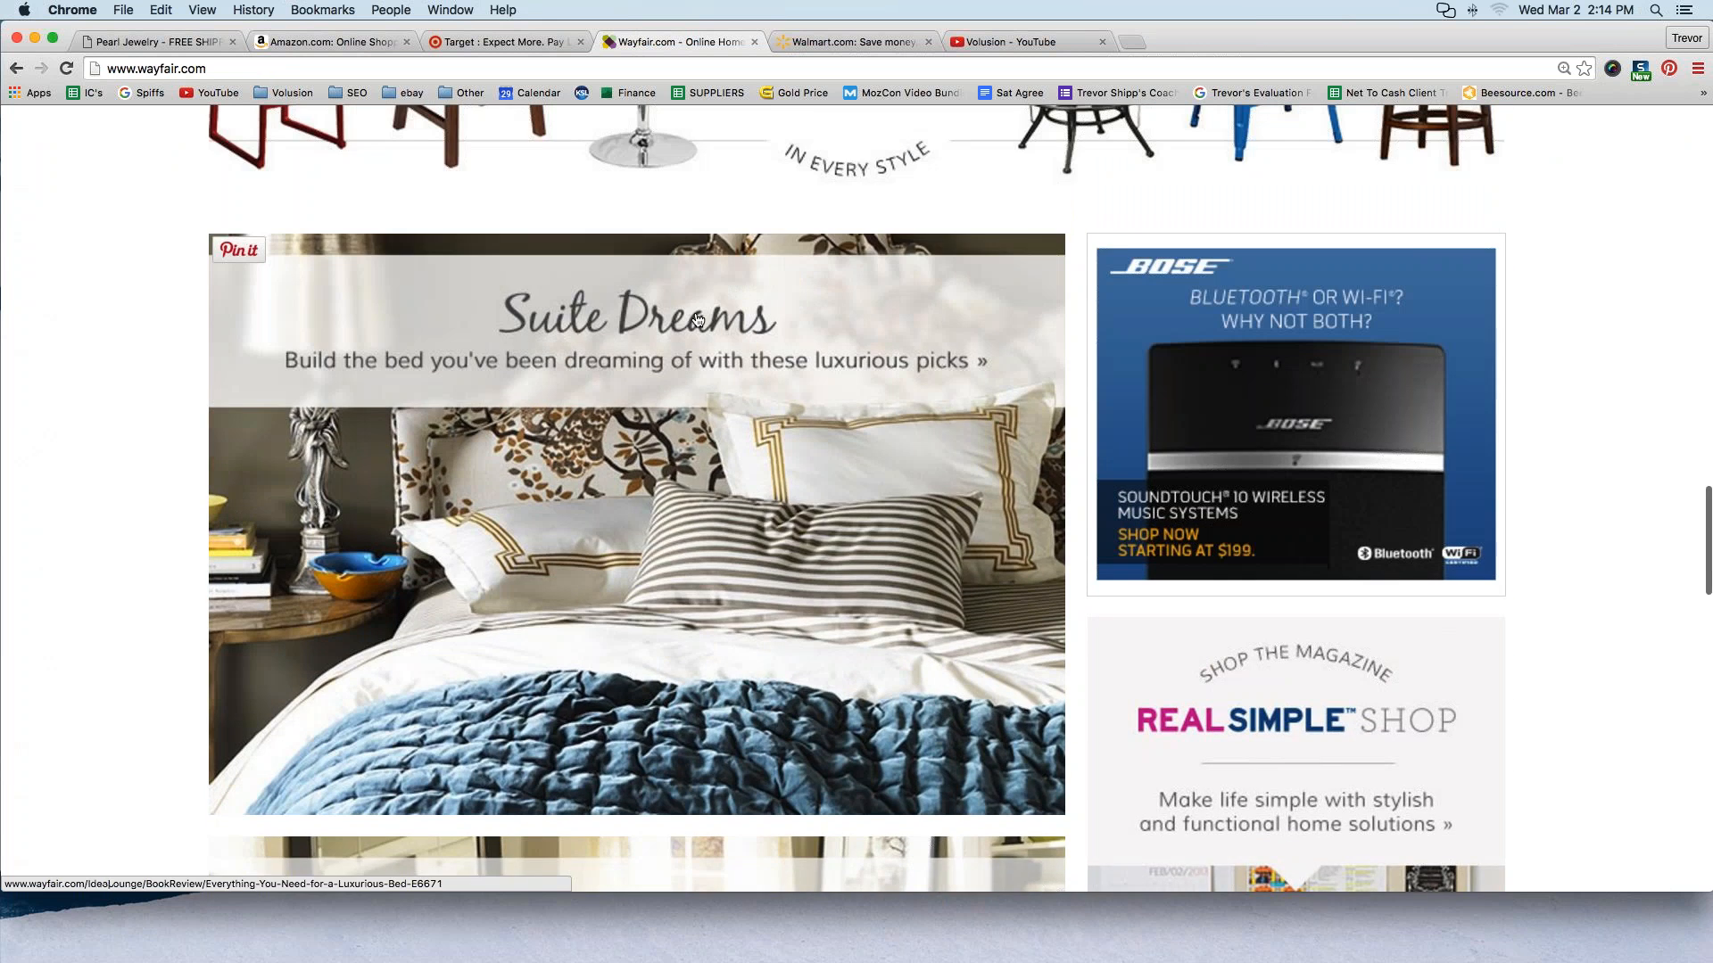
{"action": "scroll", "coordinate": [772, 477], "scroll_direction": "up", "scroll_amount": 20}
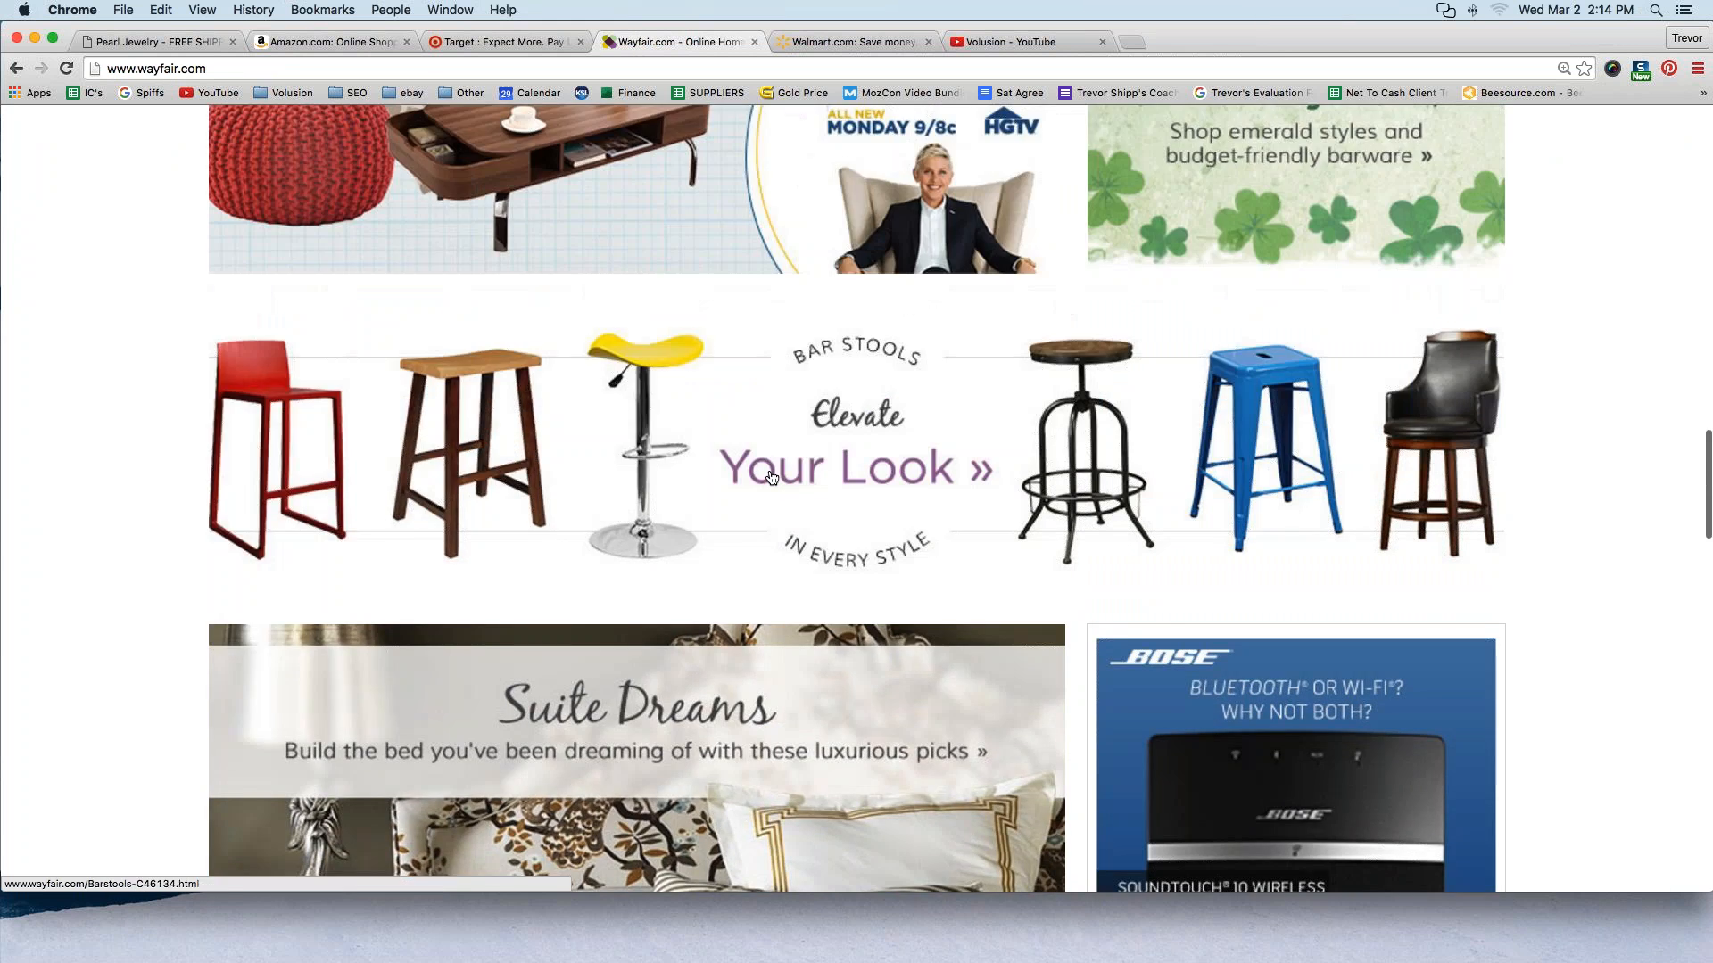
{"action": "scroll", "coordinate": [735, 465], "scroll_direction": "up", "scroll_amount": 15}
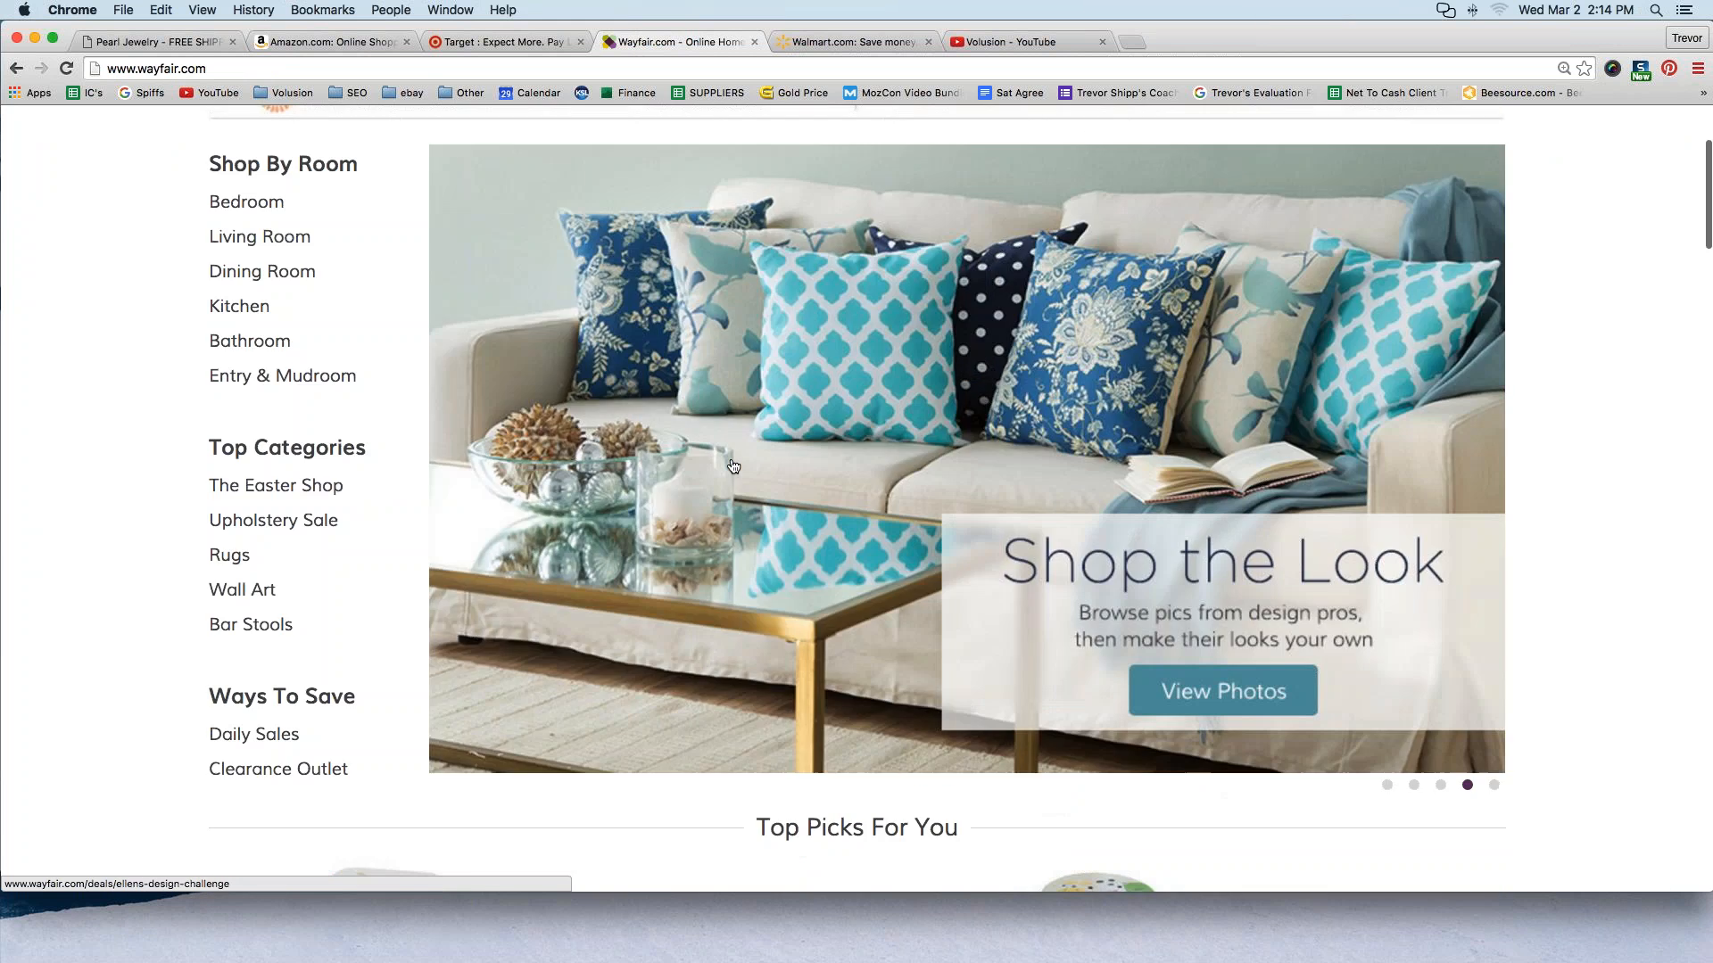
{"action": "scroll", "coordinate": [749, 455], "scroll_direction": "down", "scroll_amount": 3}
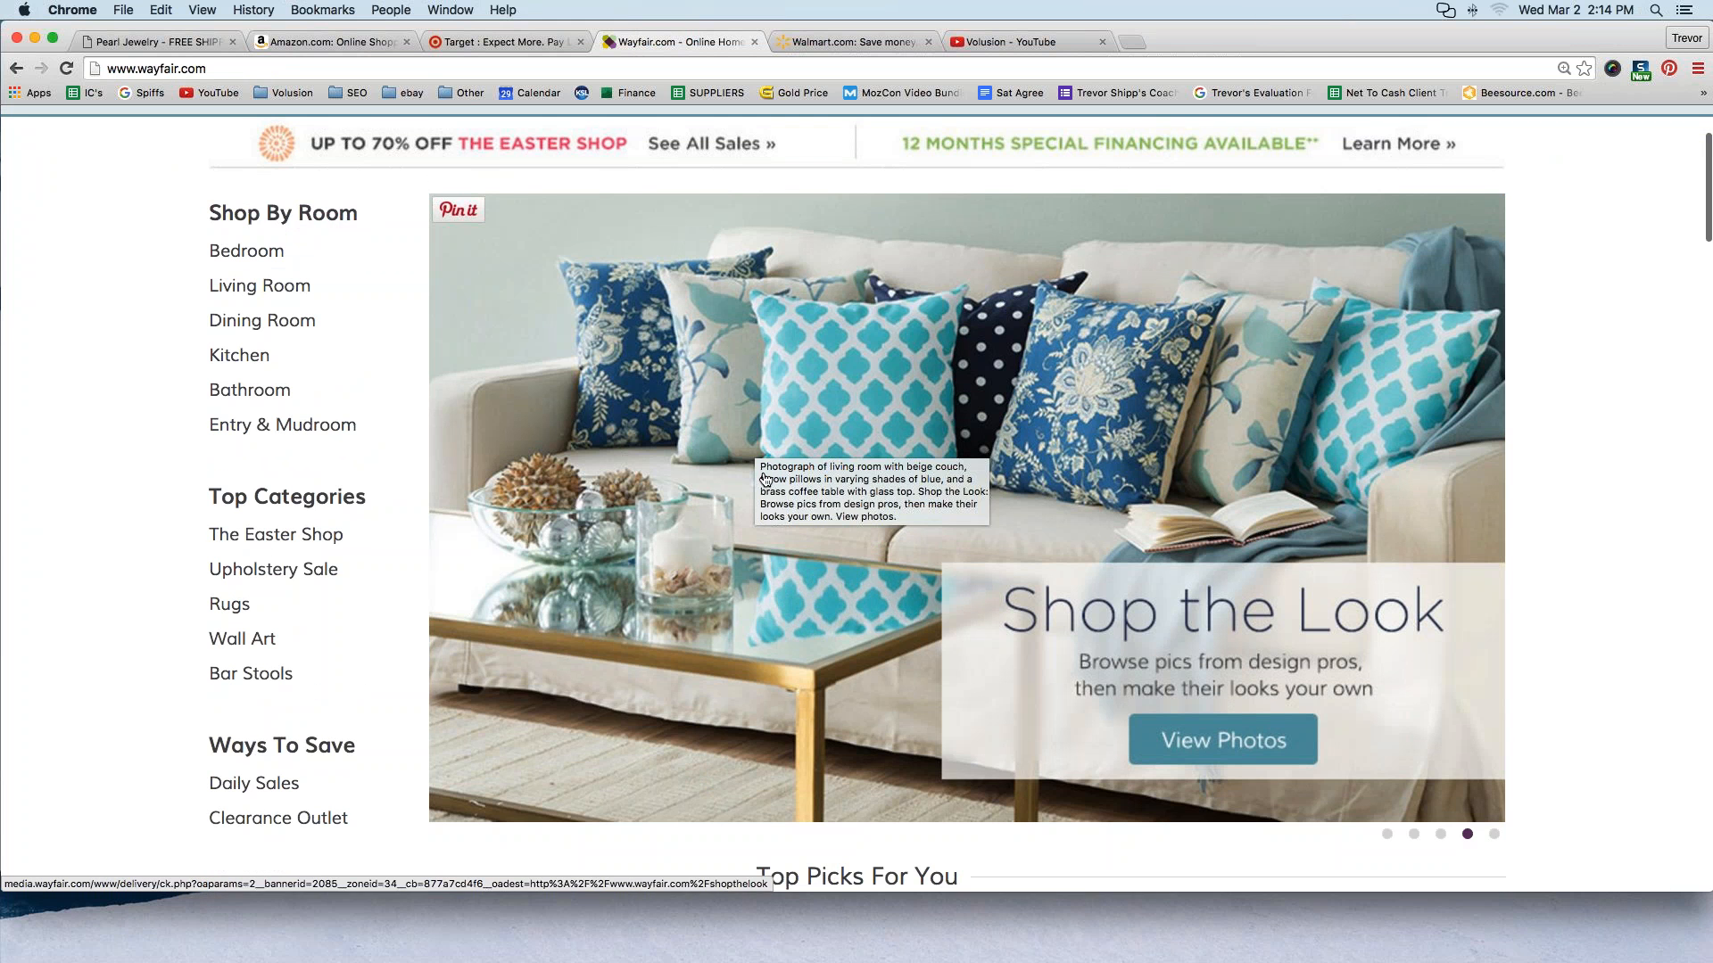
{"action": "scroll", "coordinate": [617, 490], "scroll_direction": "down", "scroll_amount": 8}
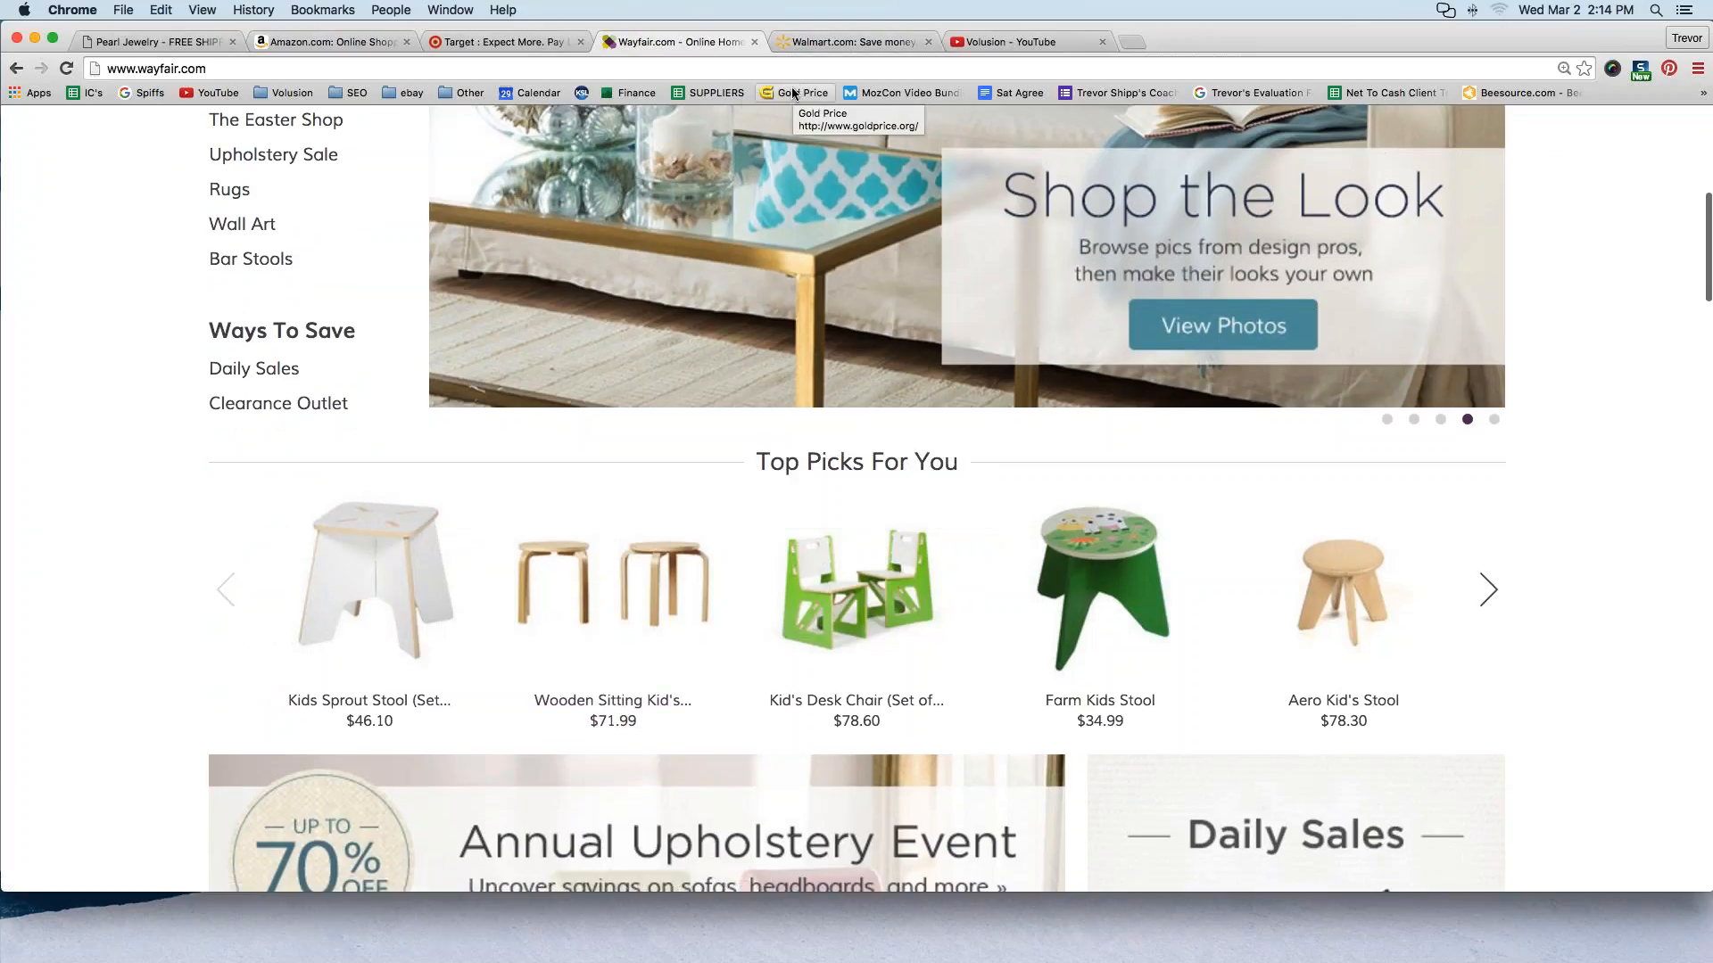
Return to the Uptown Pearl home page and compare its banner, featured products grid and article section
{"action": "left_click", "coordinate": [192, 39]}
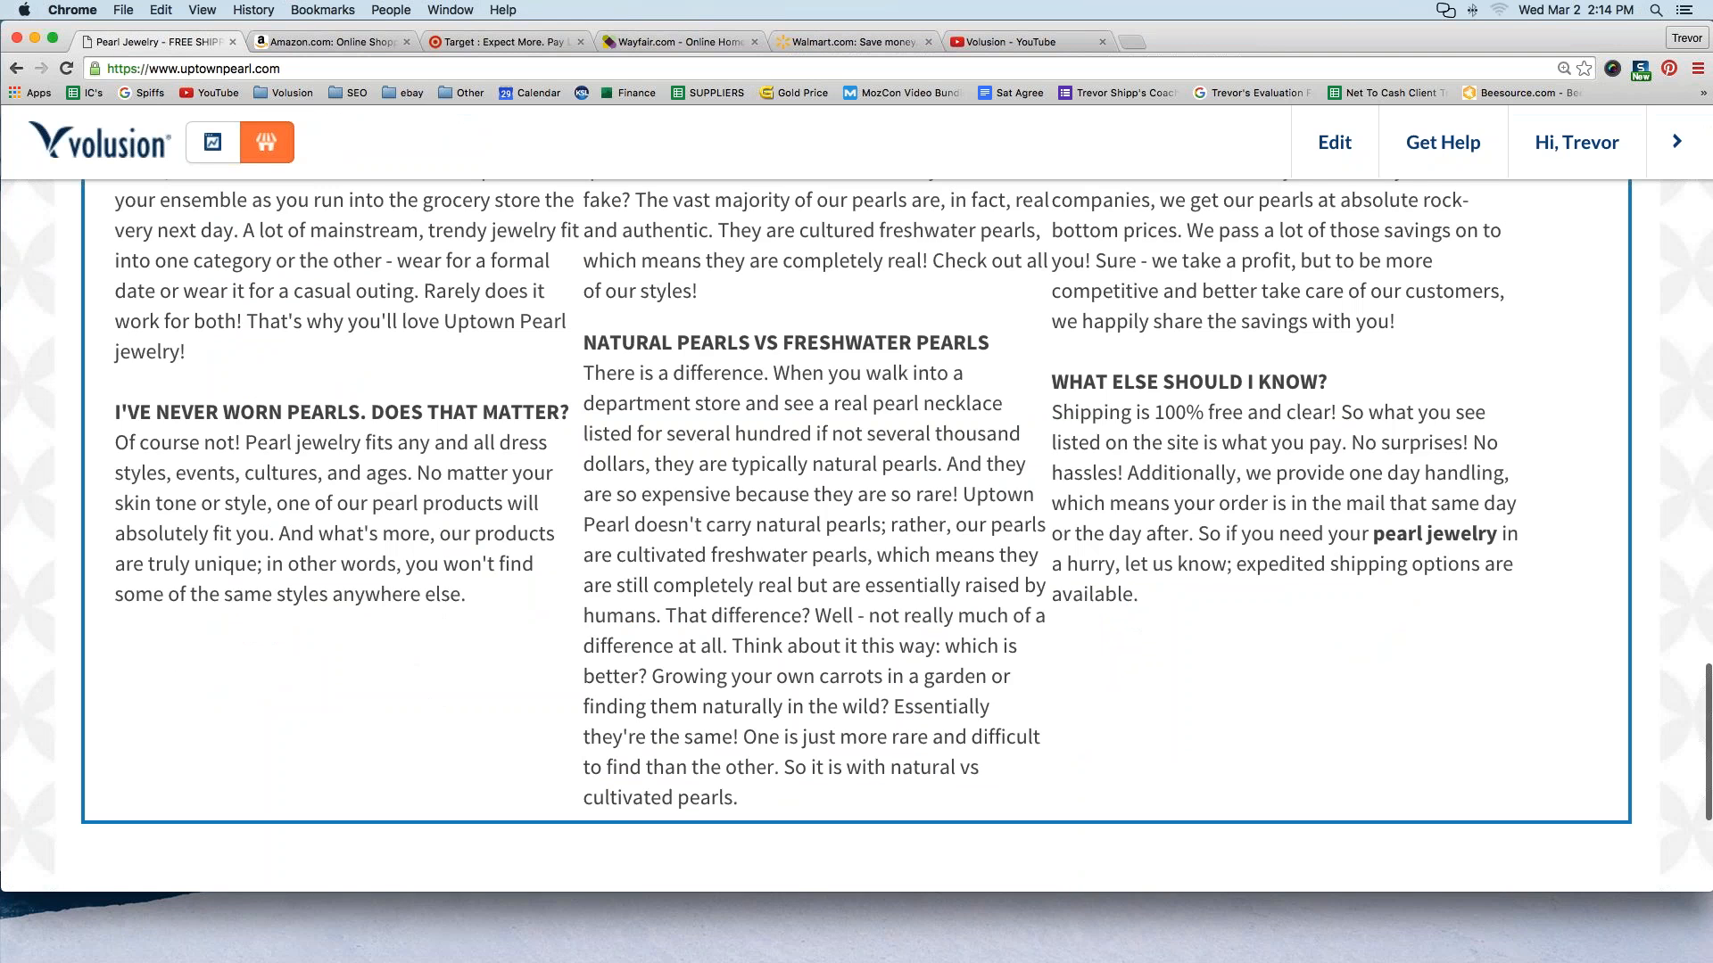
{"action": "scroll", "coordinate": [857, 536], "scroll_direction": "up", "scroll_amount": 15}
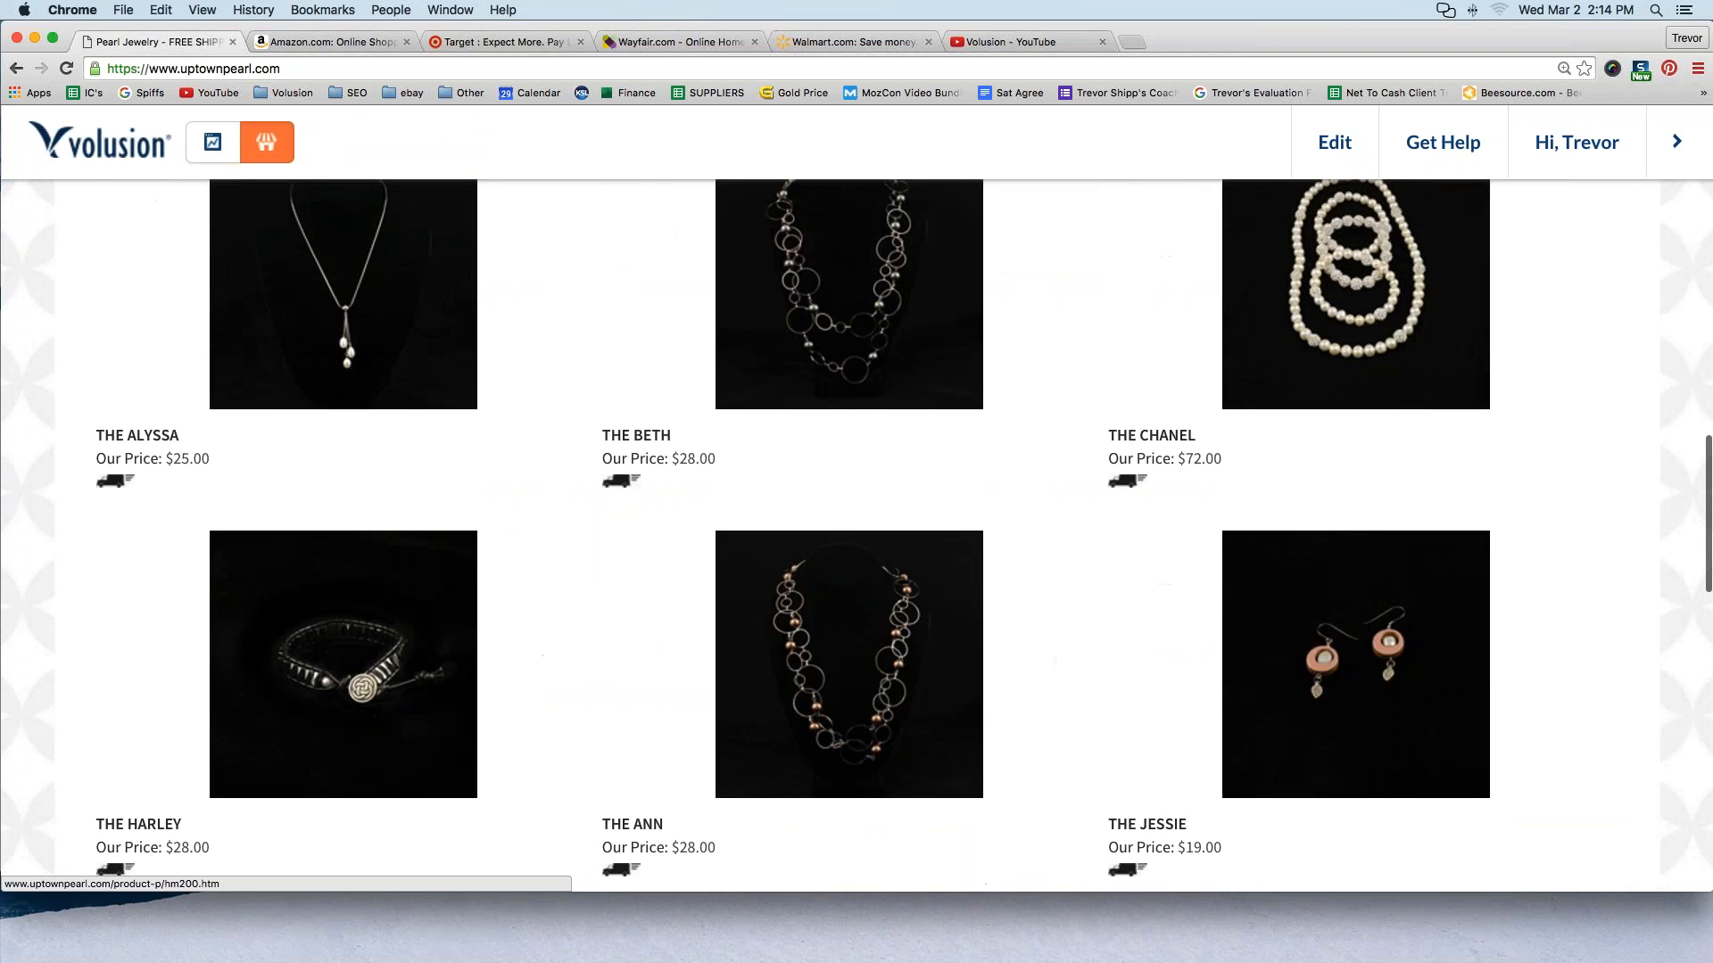
{"action": "scroll", "coordinate": [686, 411], "scroll_direction": "up", "scroll_amount": 10}
{"action": "scroll", "coordinate": [686, 411], "scroll_direction": "down", "scroll_amount": 1}
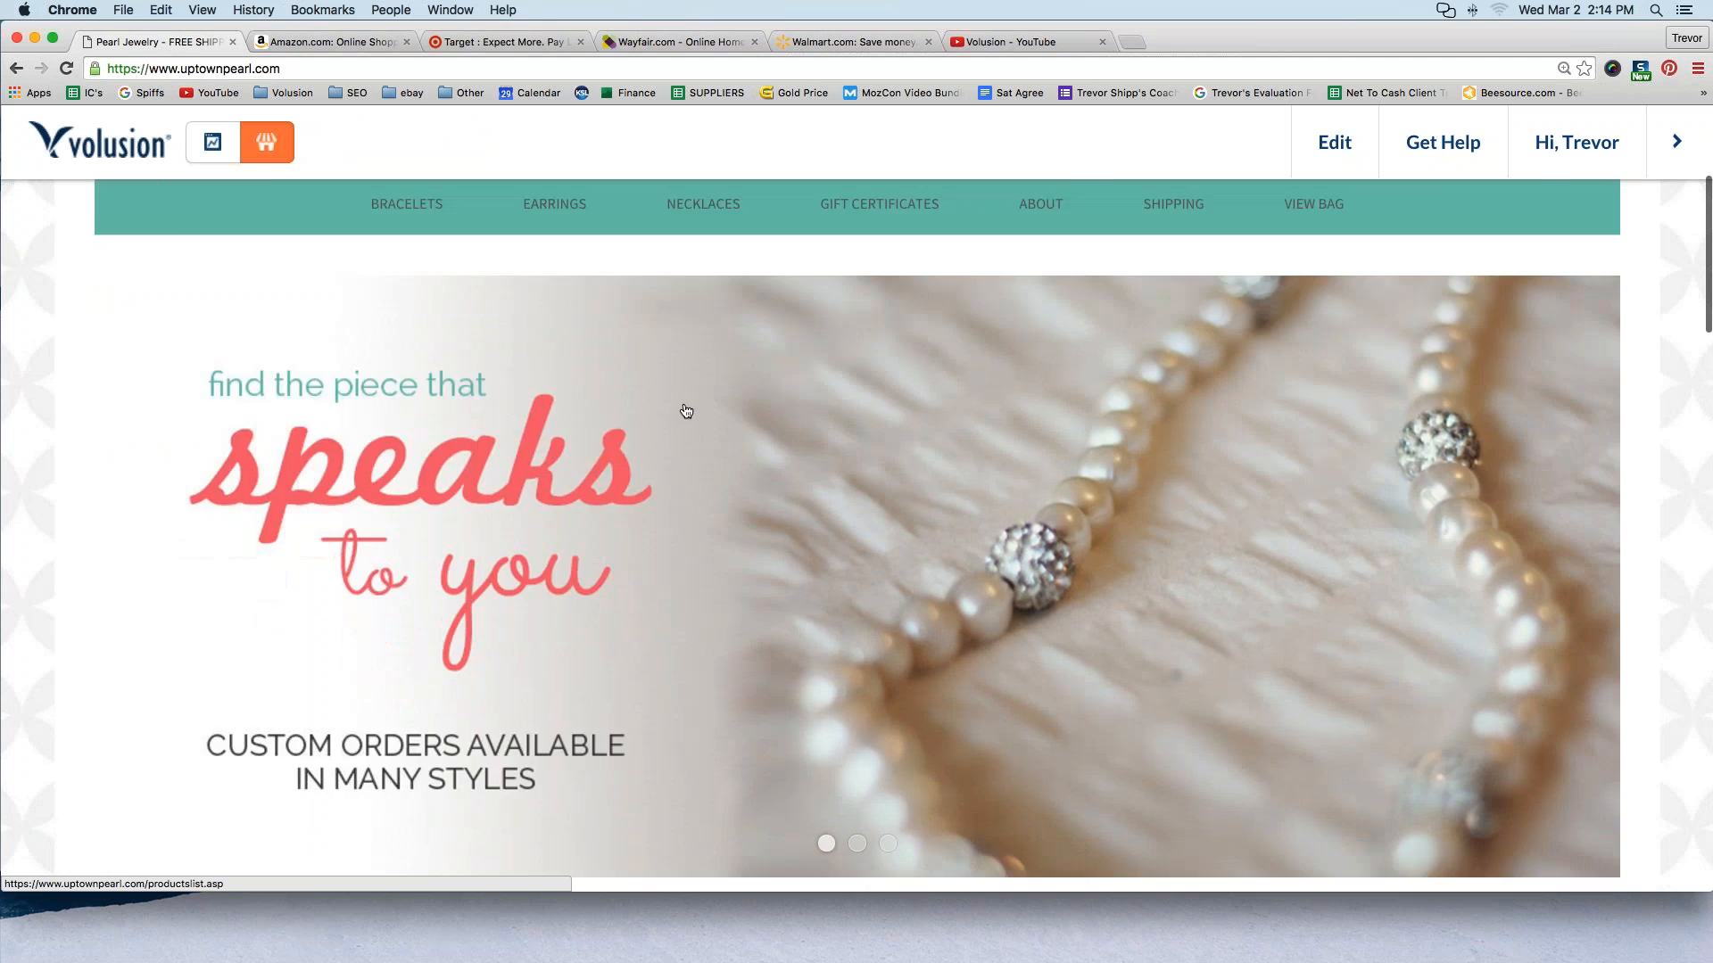
{"action": "scroll", "coordinate": [686, 411], "scroll_direction": "down", "scroll_amount": 10}
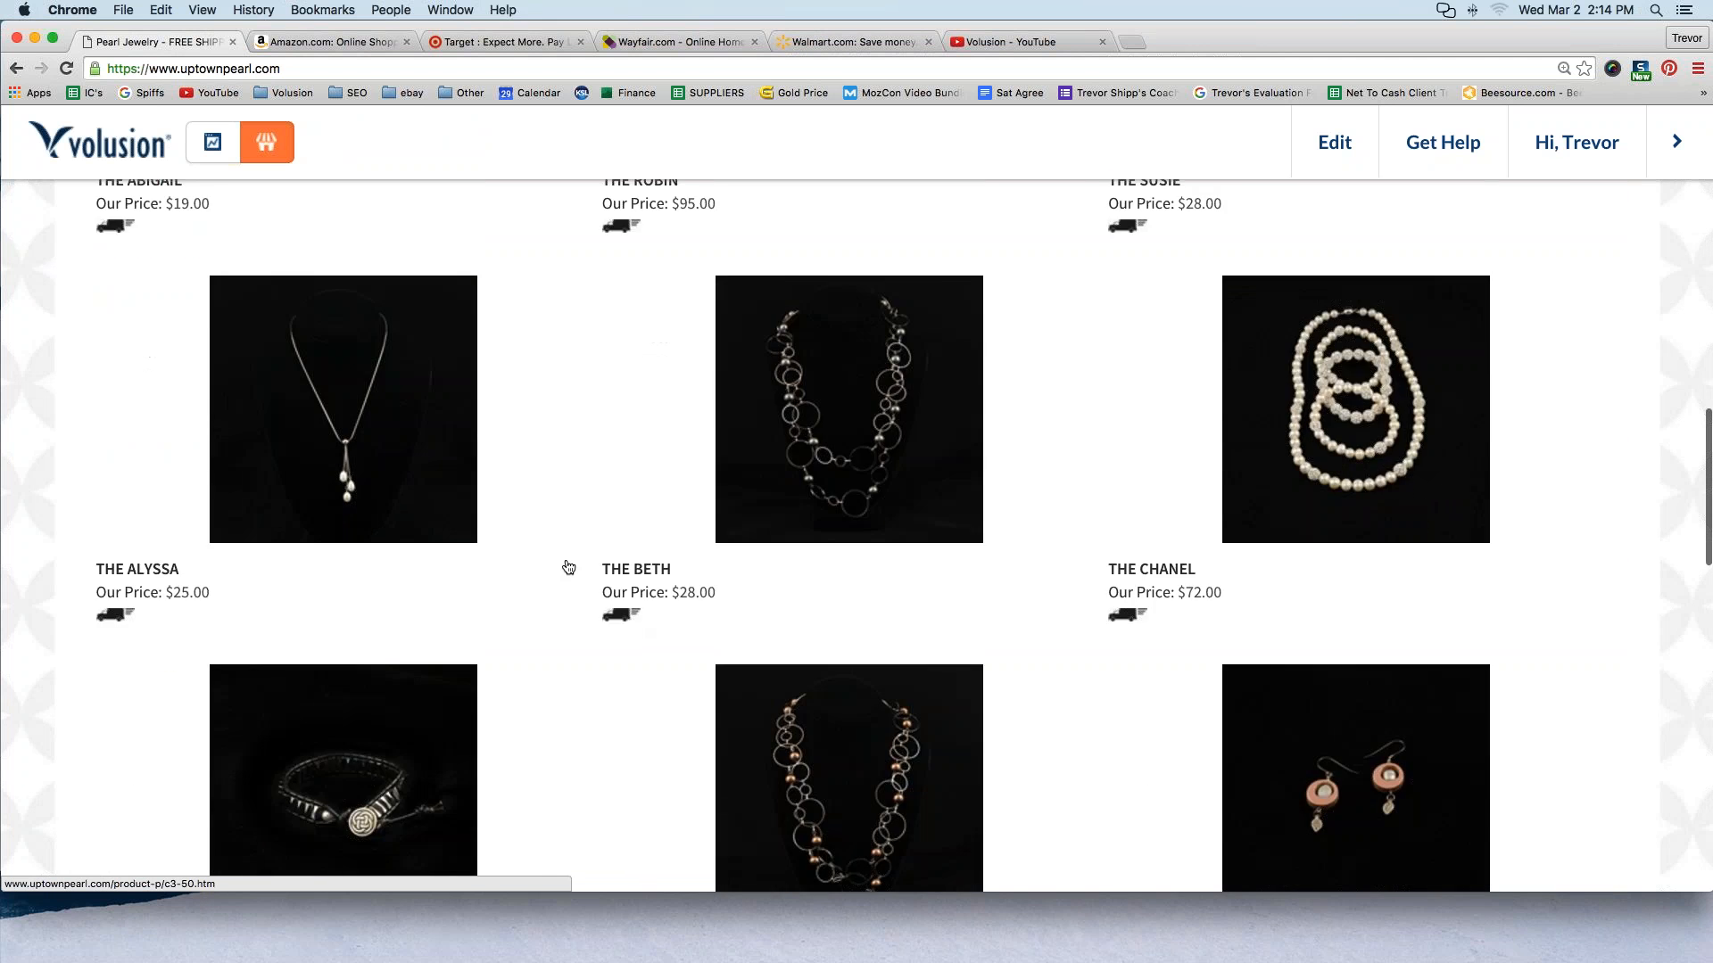
{"action": "scroll", "coordinate": [568, 568], "scroll_direction": "down", "scroll_amount": 7}
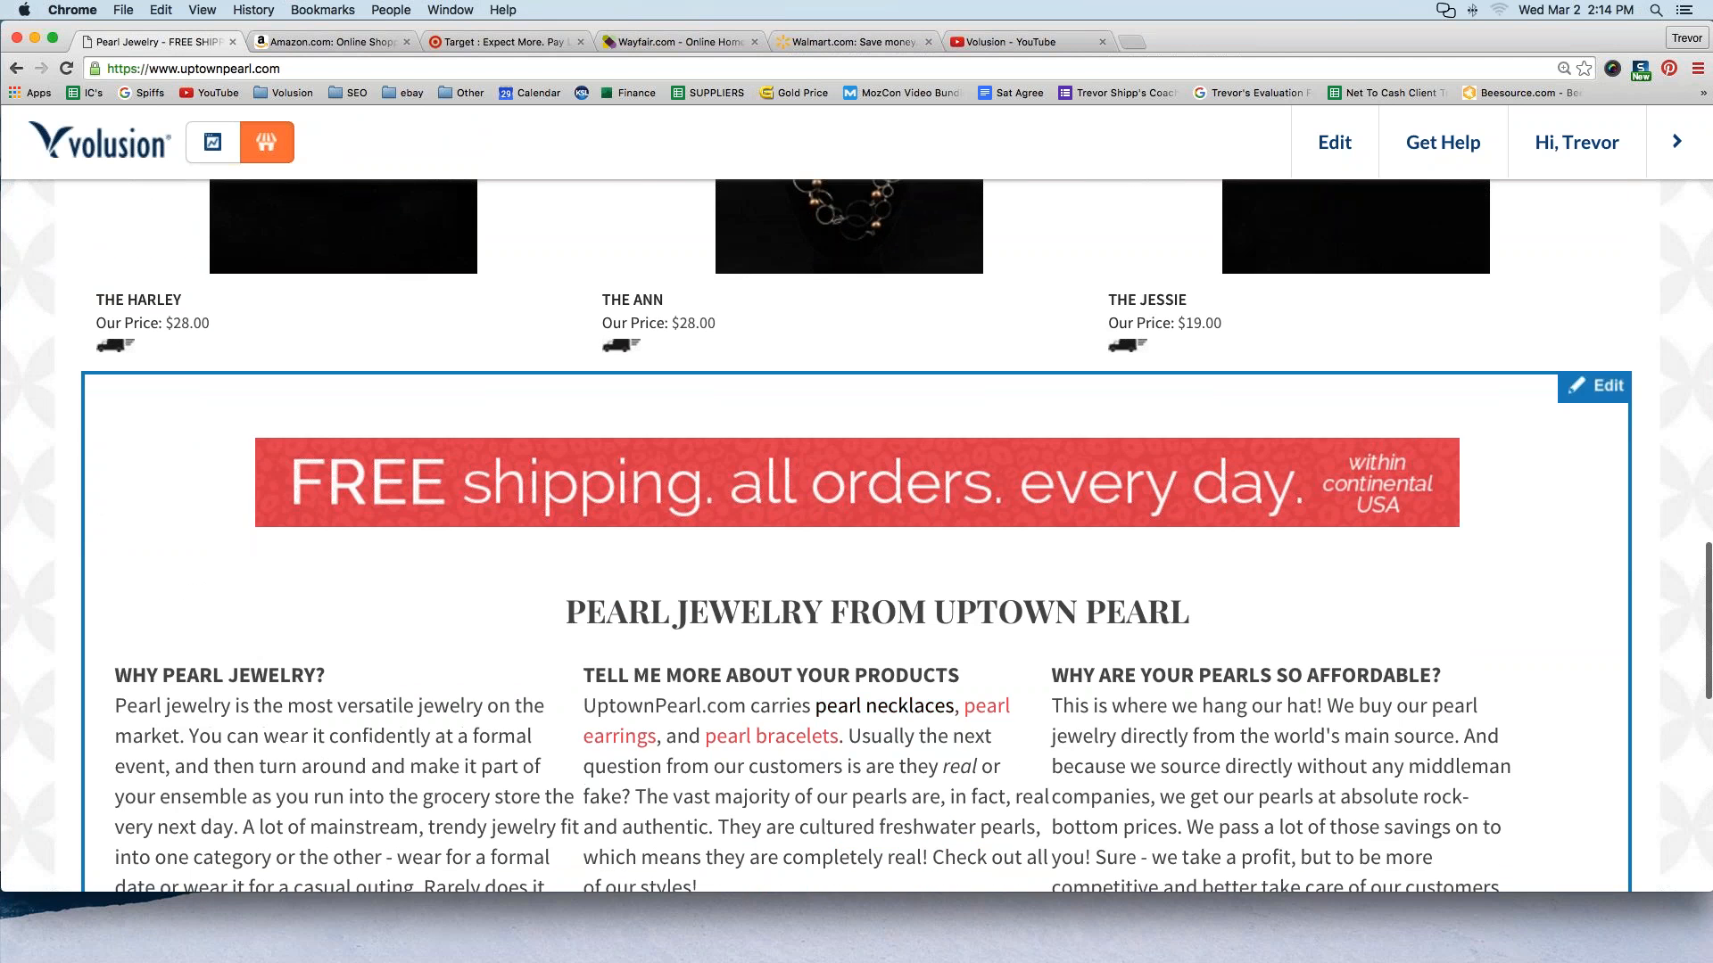
Open The Robin from the featured products grid and bring up its product record for editing in the admin area
{"action": "scroll", "coordinate": [857, 535], "scroll_direction": "up", "scroll_amount": 10}
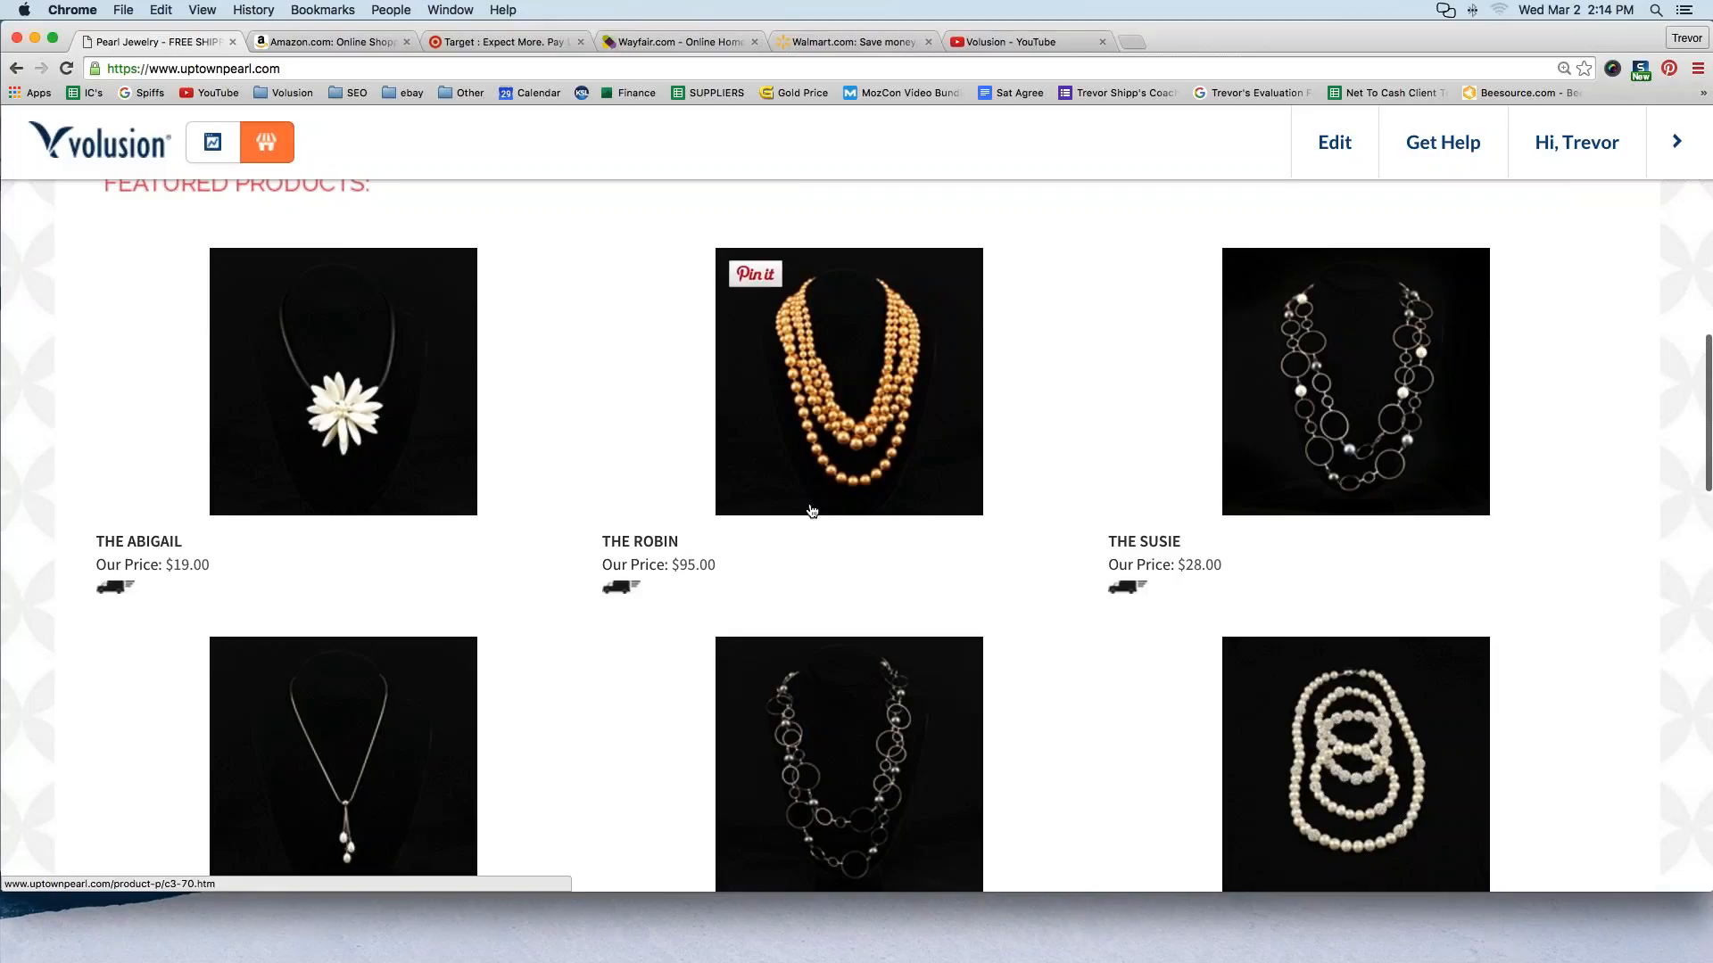
{"action": "mouse_move", "coordinate": [660, 557]}
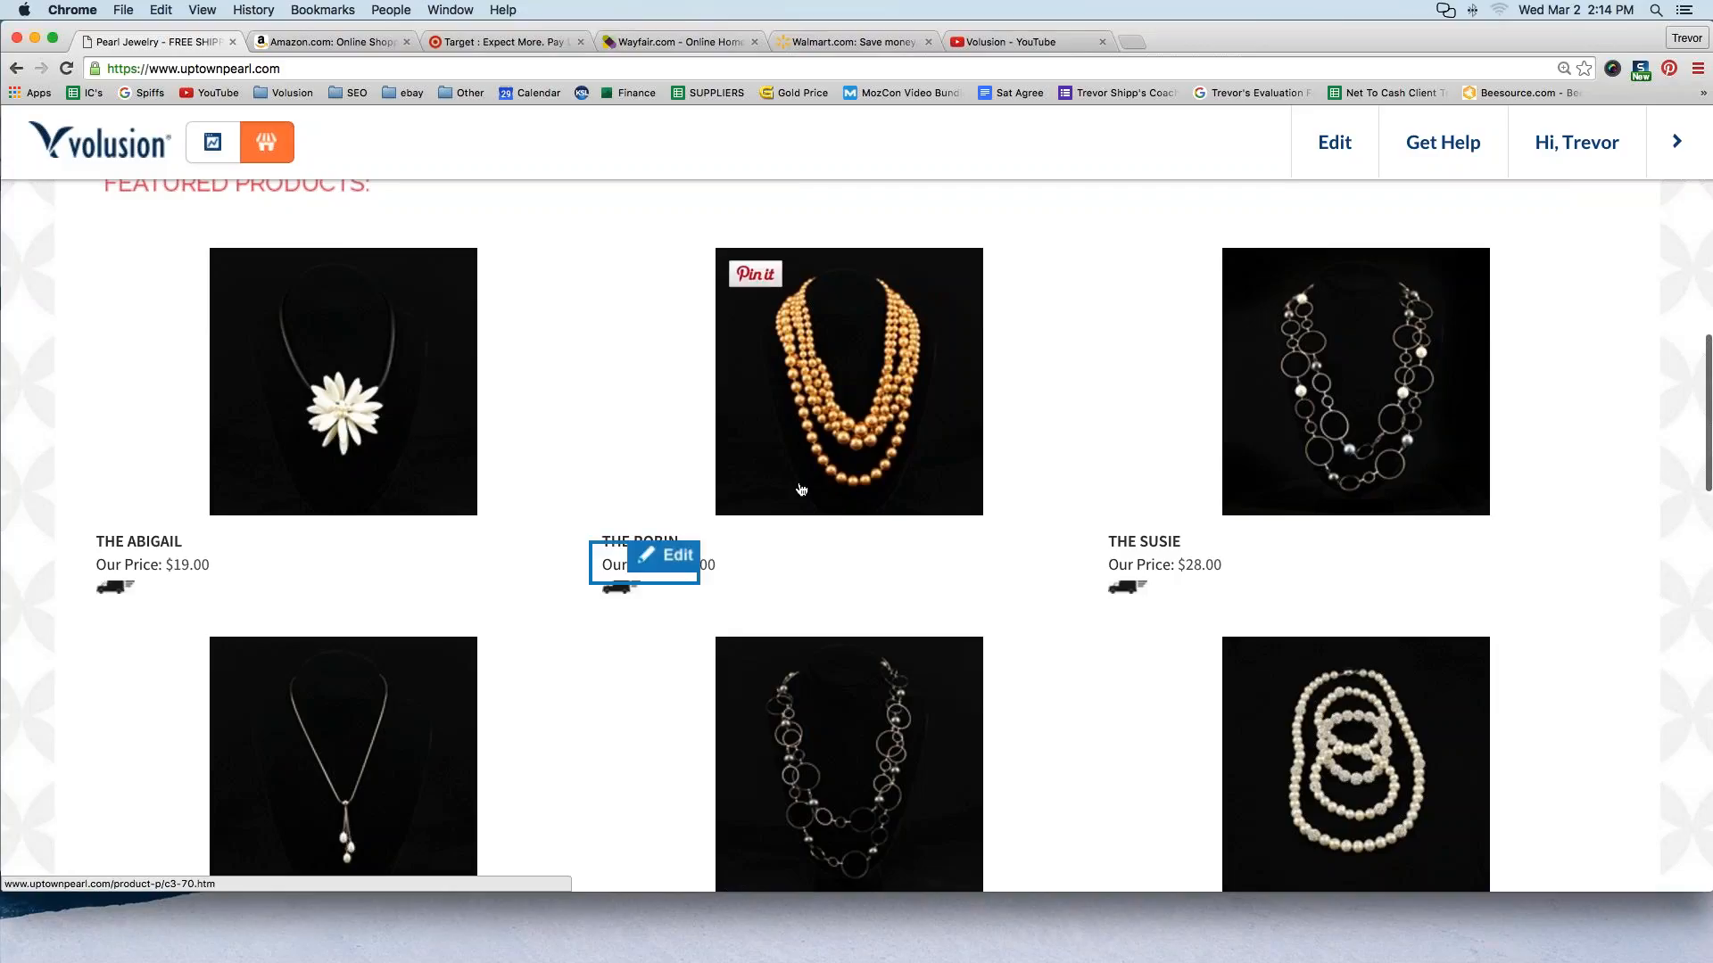
{"action": "left_click", "coordinate": [724, 433]}
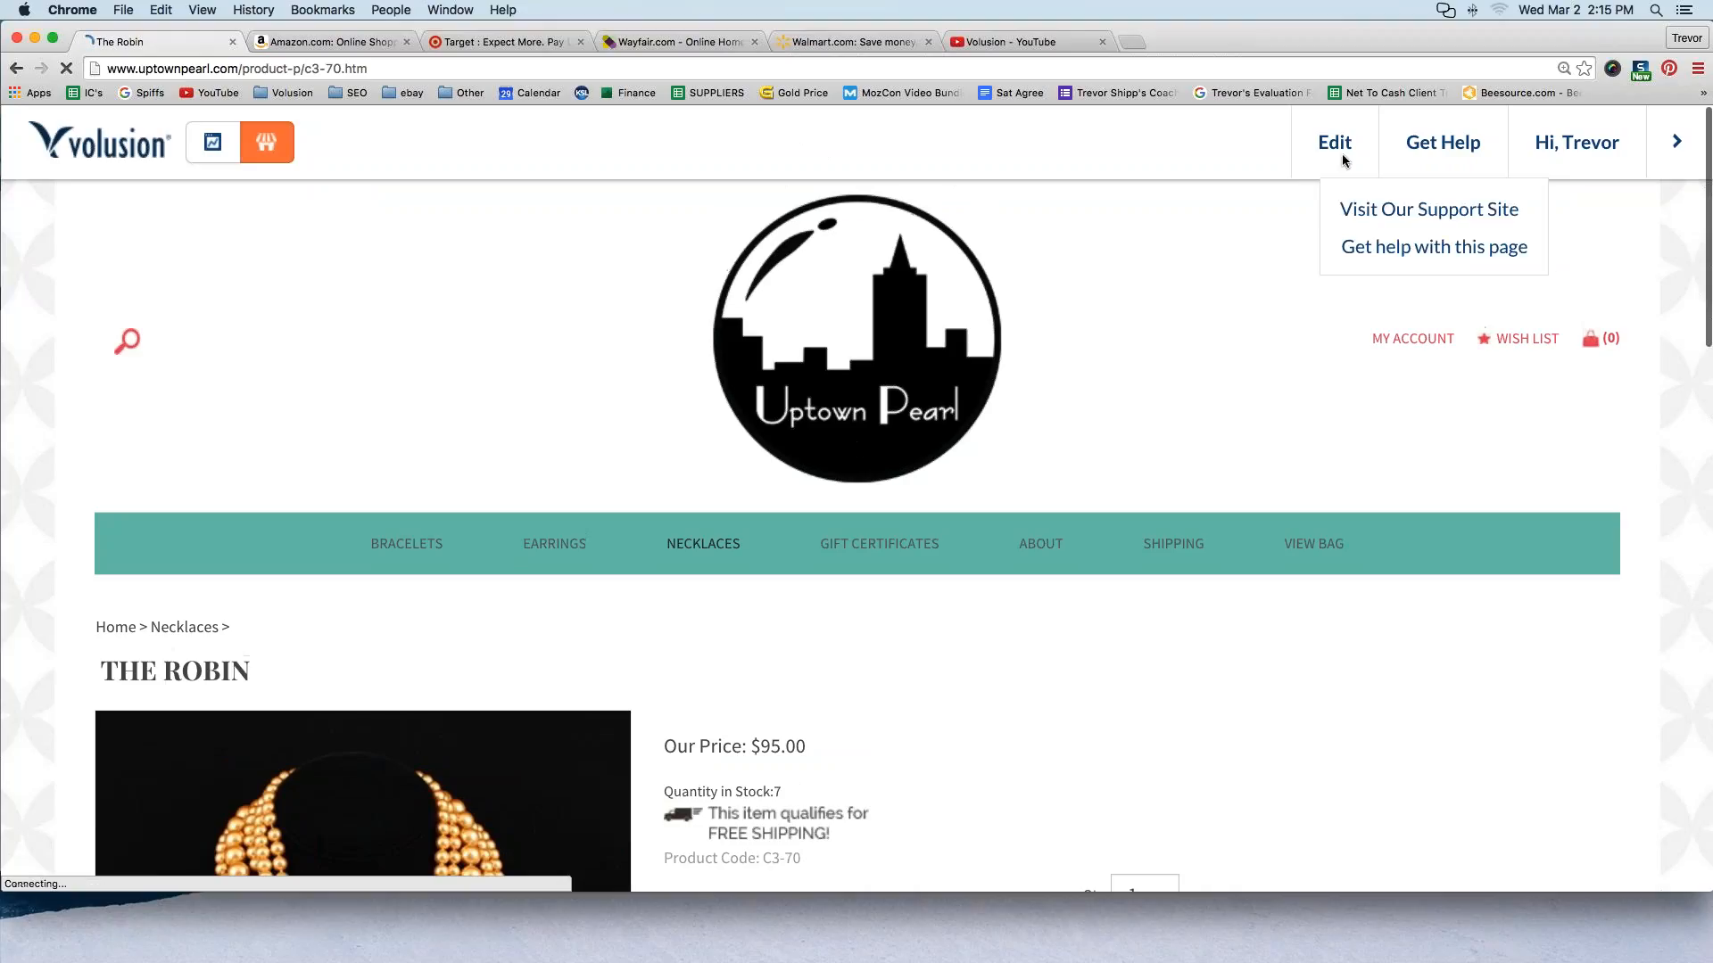
{"action": "scroll", "coordinate": [1351, 523], "scroll_direction": "down", "scroll_amount": 5}
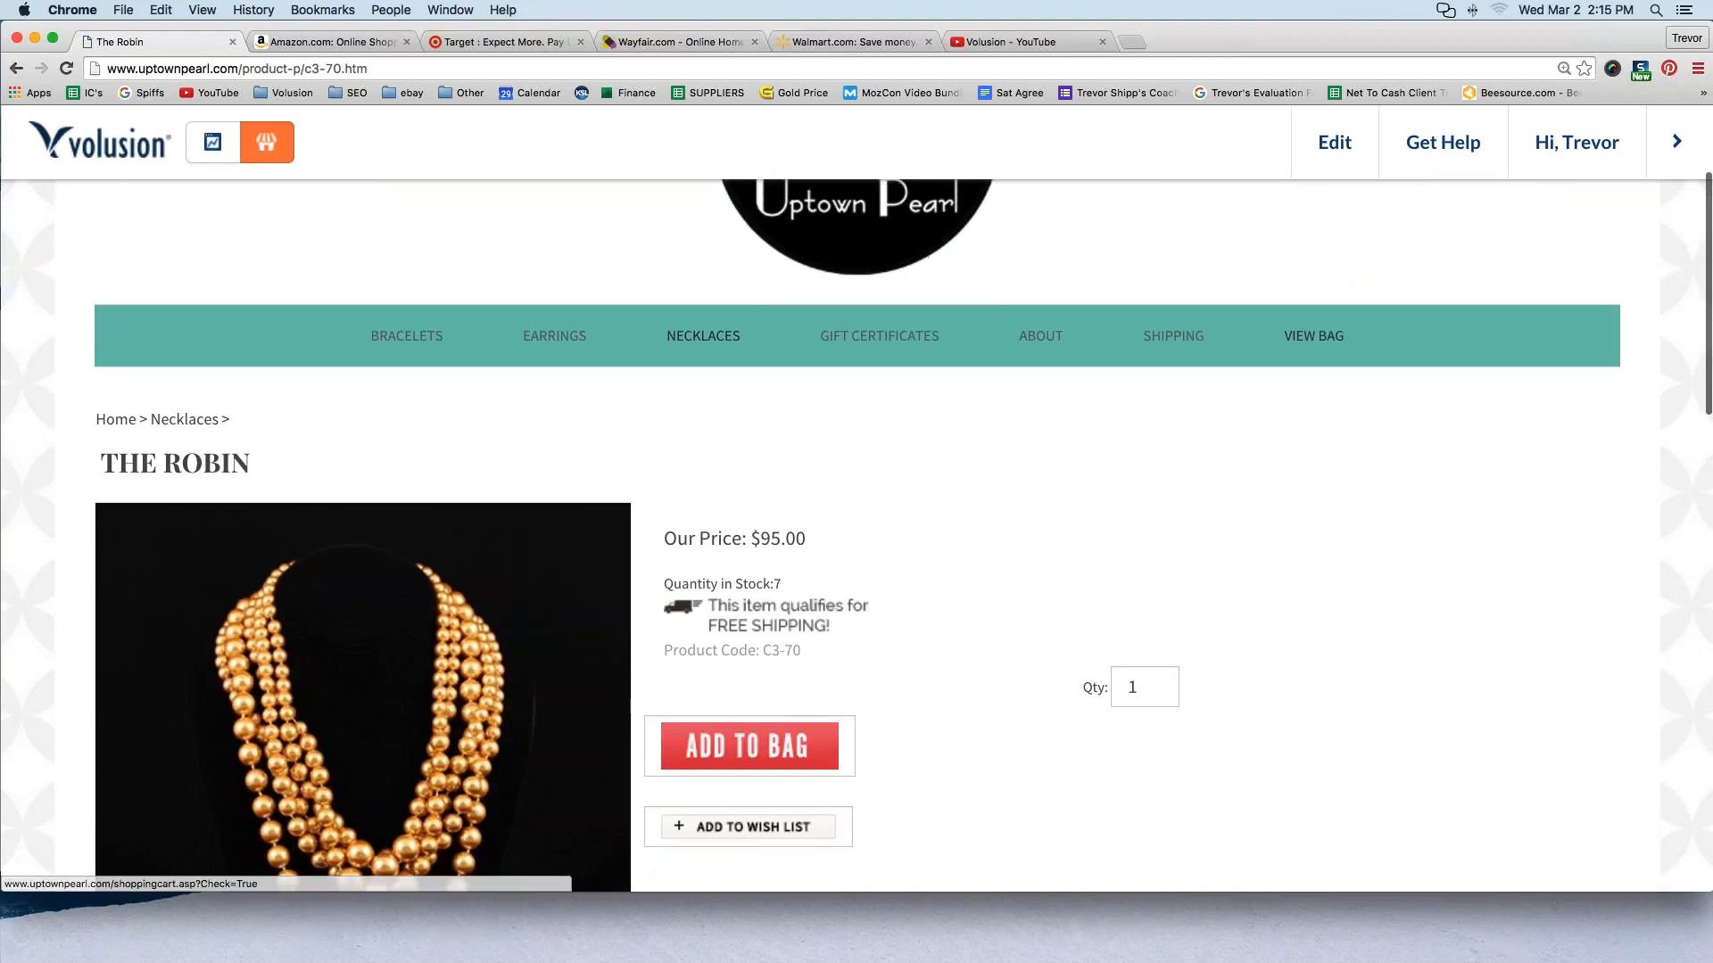
{"action": "mouse_move", "coordinate": [1320, 148]}
{"action": "left_click", "coordinate": [1216, 213]}
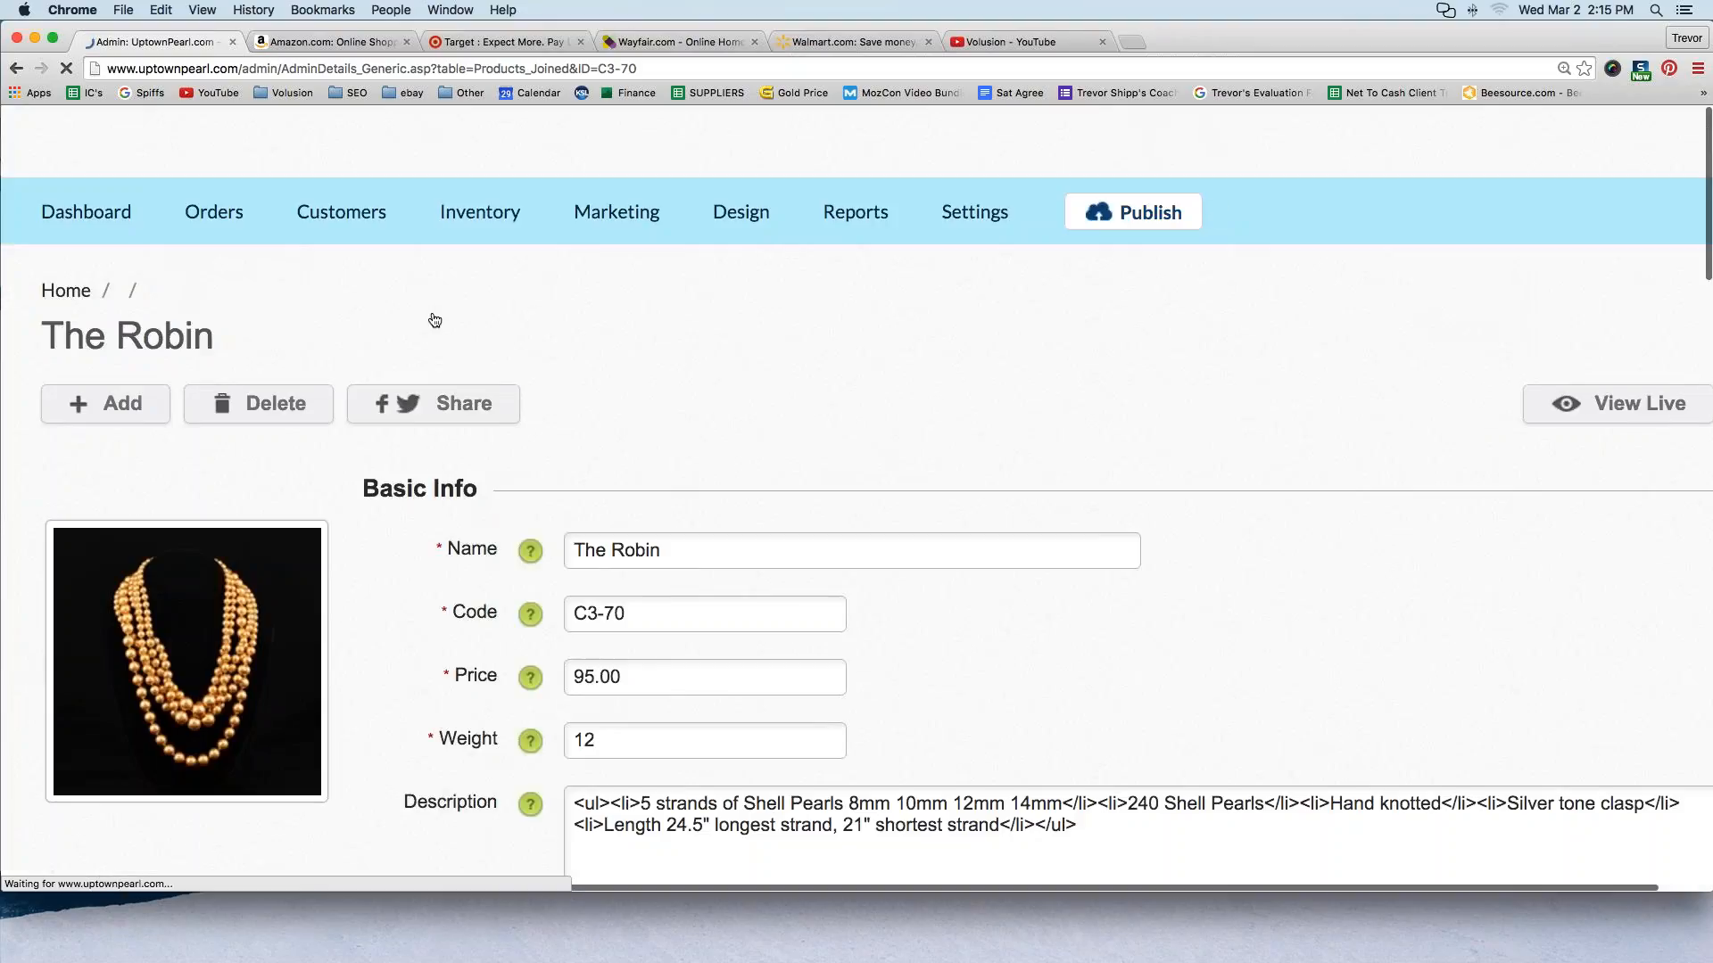
In The Robin's Product Display settings, reset Feature Product on the Homepage to Select and save the product
{"action": "scroll", "coordinate": [435, 319], "scroll_direction": "down", "scroll_amount": 10}
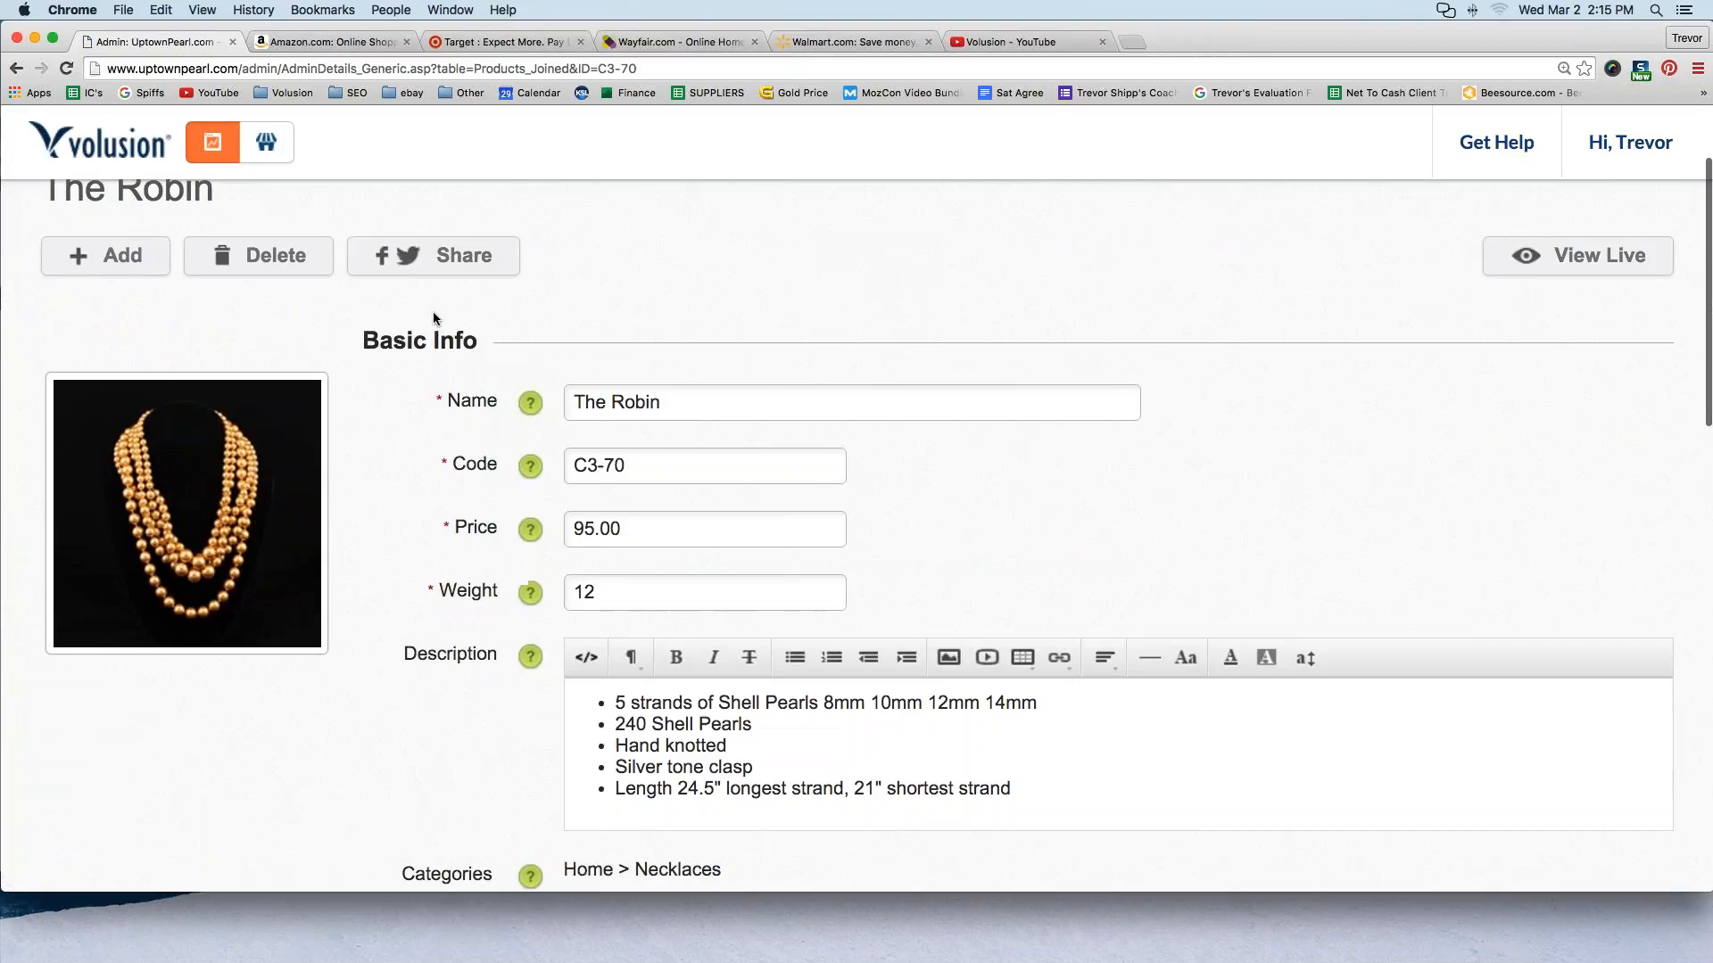
{"action": "scroll", "coordinate": [434, 536], "scroll_direction": "down", "scroll_amount": 8}
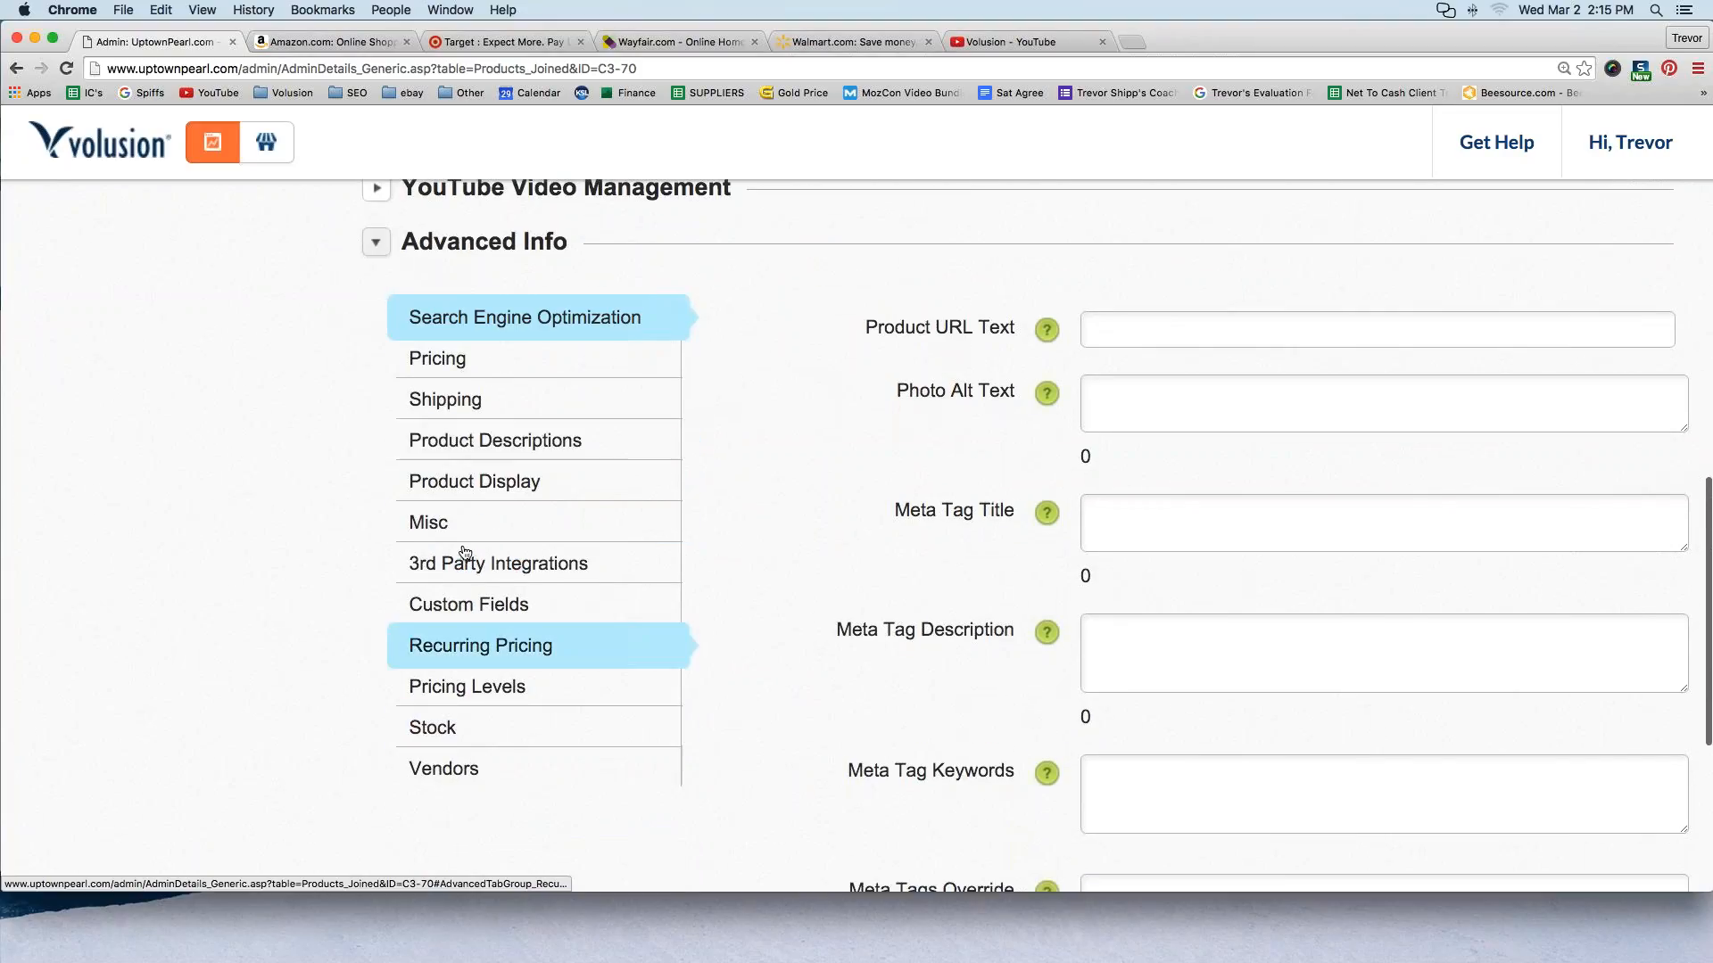
{"action": "left_click", "coordinate": [473, 484]}
{"action": "scroll", "coordinate": [473, 484], "scroll_direction": "down", "scroll_amount": 8}
{"action": "scroll", "coordinate": [983, 624], "scroll_direction": "down", "scroll_amount": 6}
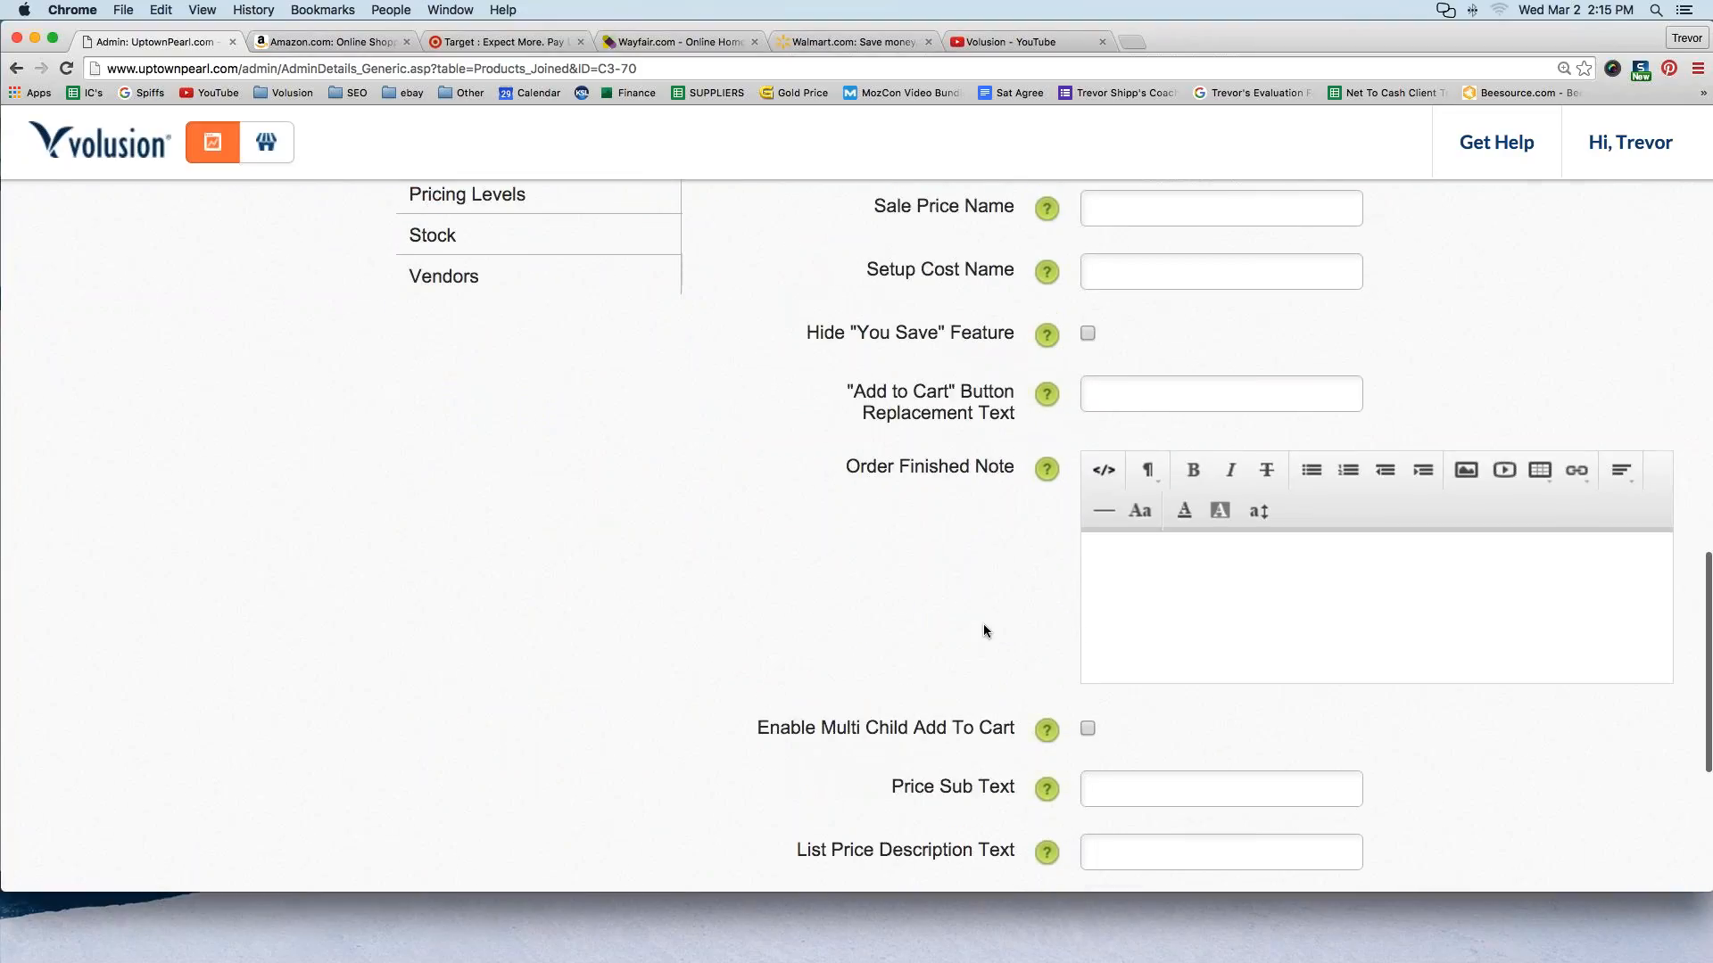
{"action": "left_click", "coordinate": [1142, 592]}
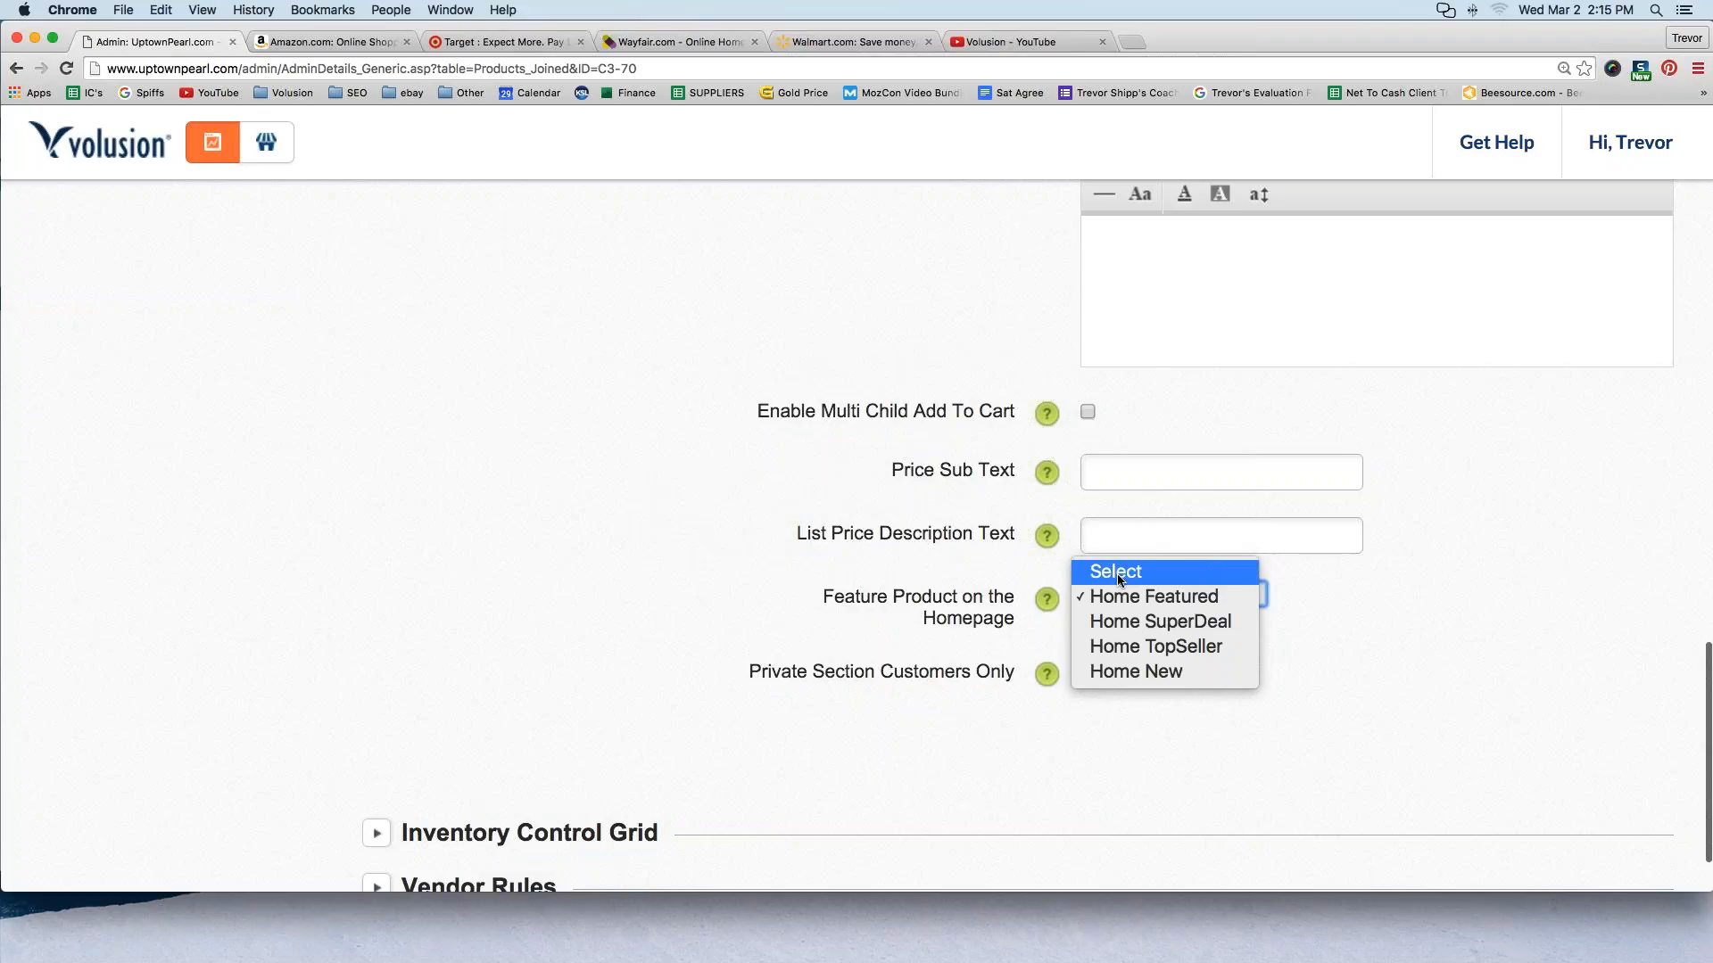
{"action": "left_click", "coordinate": [1118, 575]}
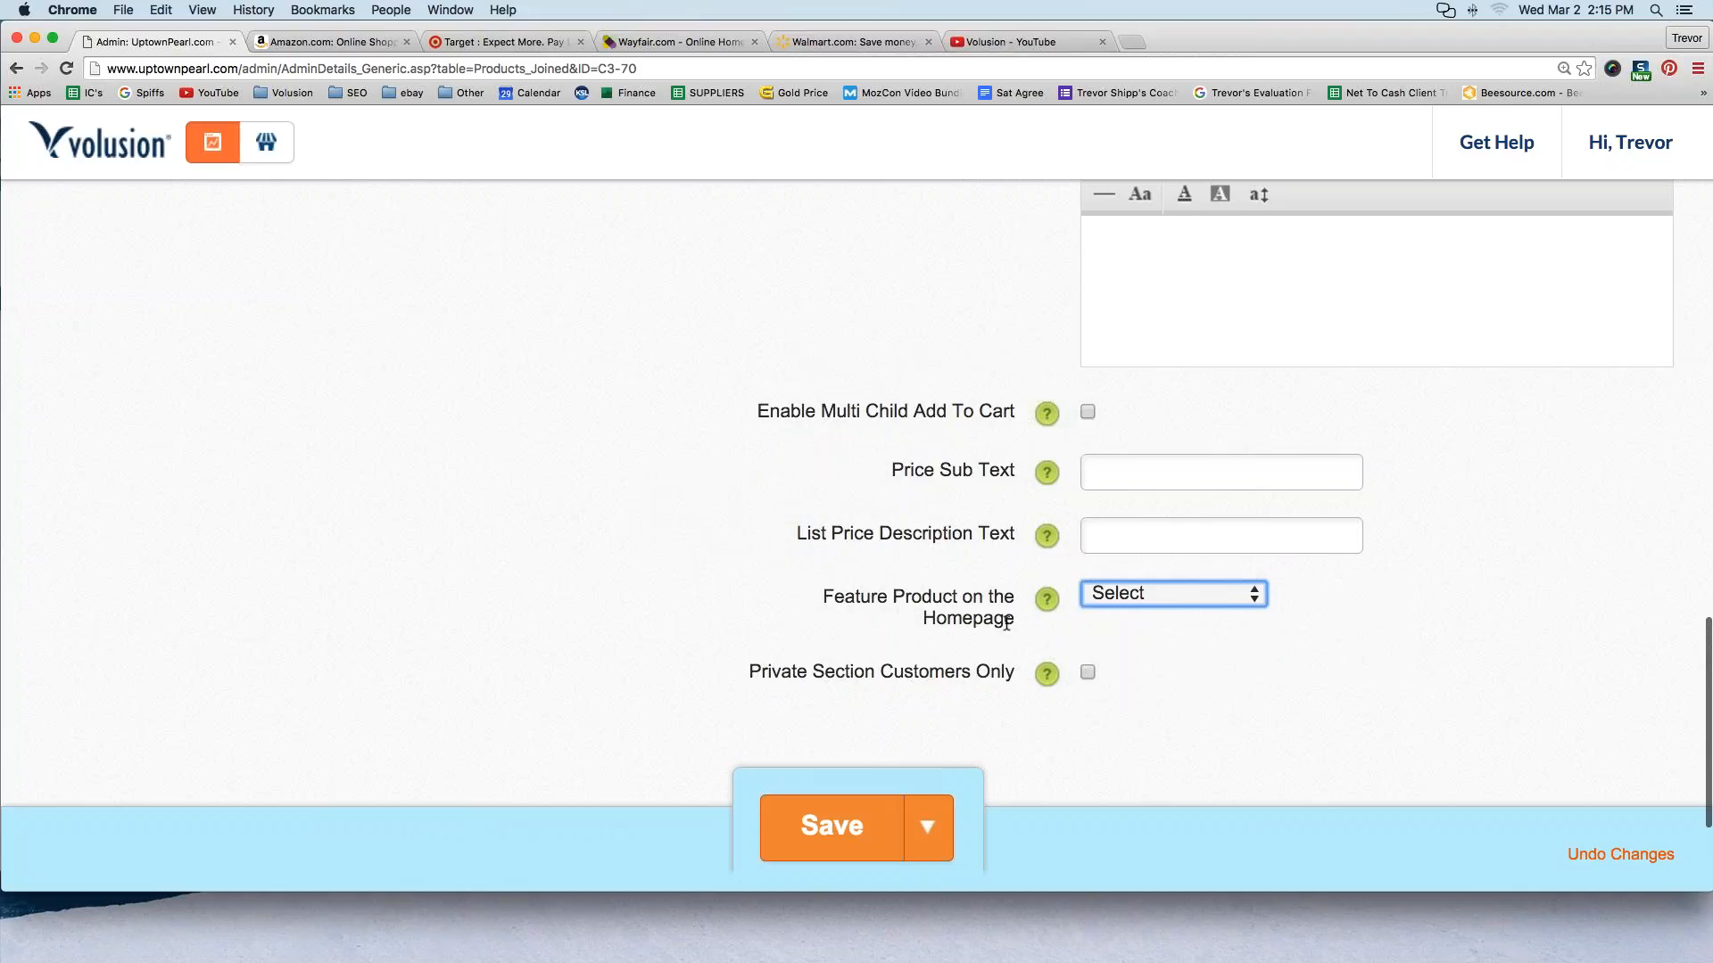
{"action": "left_click", "coordinate": [825, 826]}
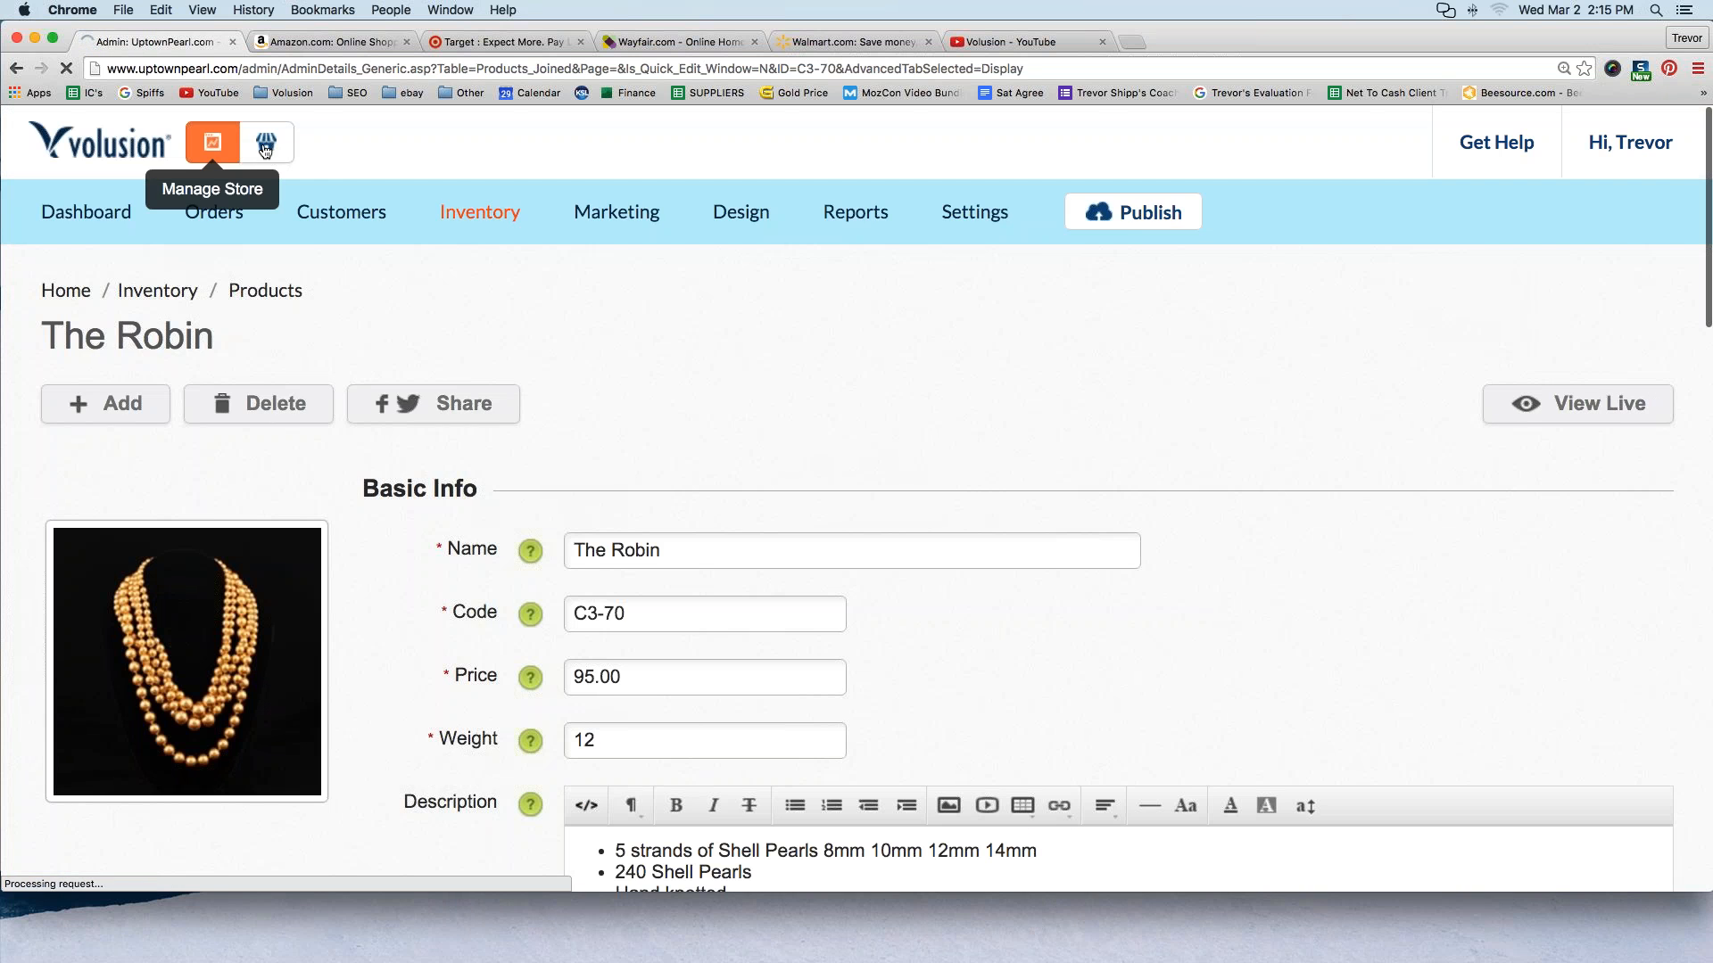
View the storefront home page and check the featured products grid for The Robin's removal
{"action": "left_click", "coordinate": [266, 145]}
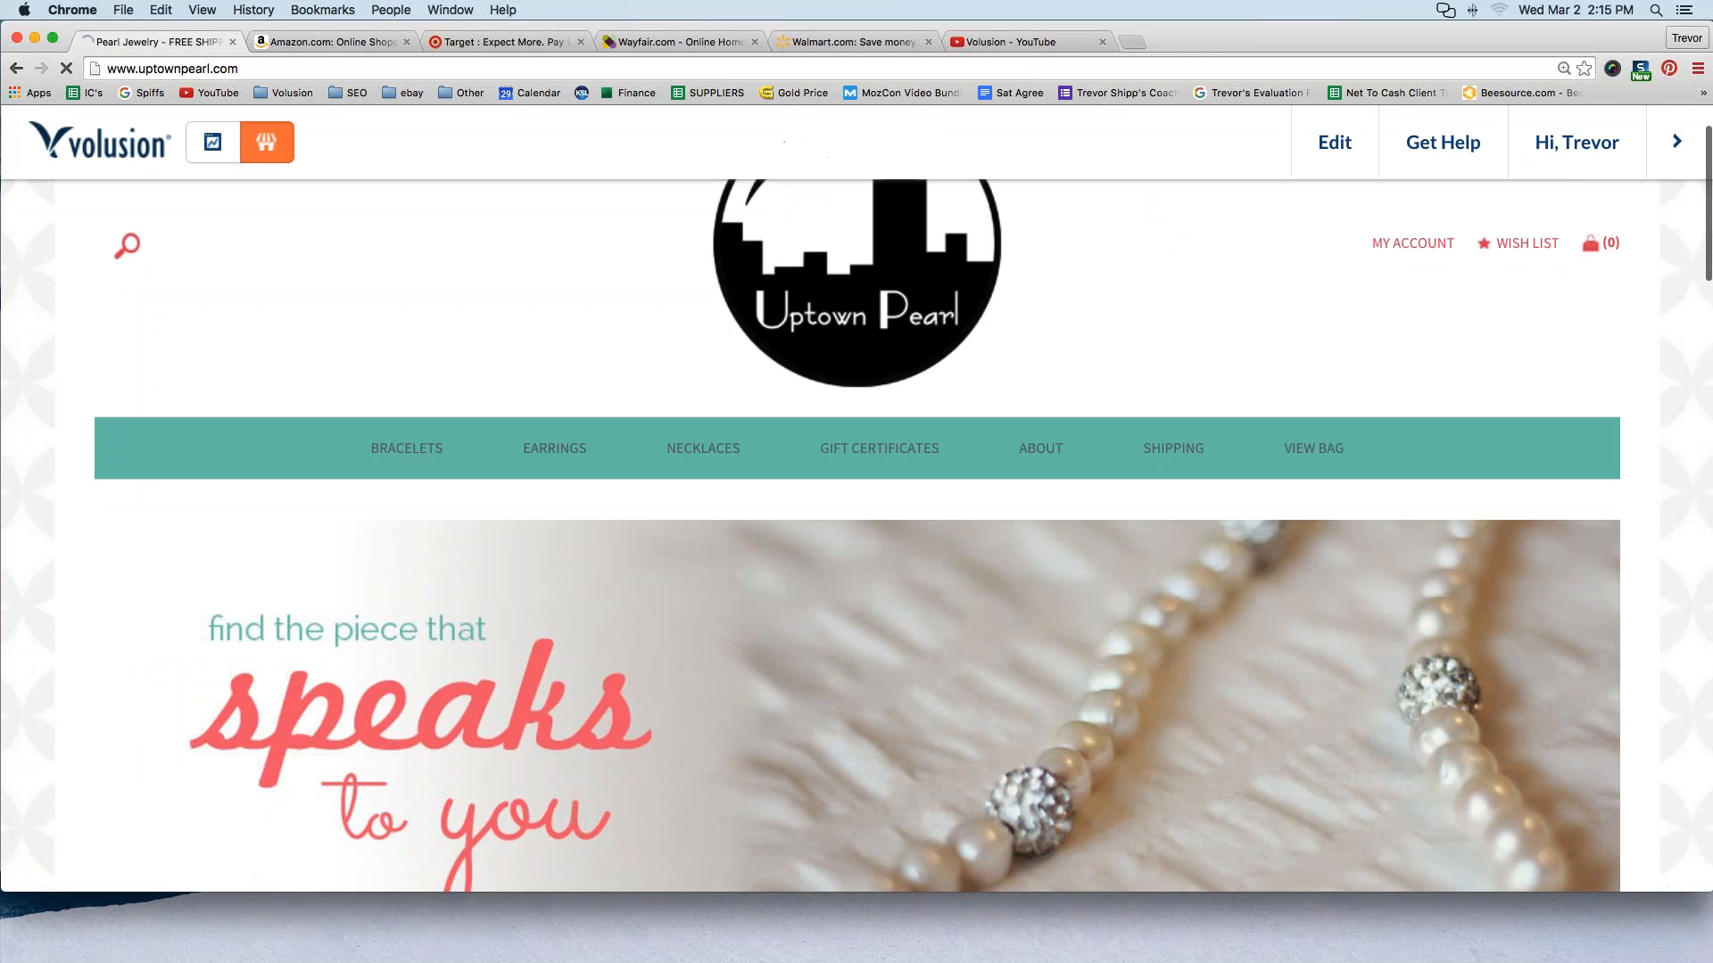
{"action": "scroll", "coordinate": [856, 535], "scroll_direction": "down", "scroll_amount": 8}
{"action": "scroll", "coordinate": [857, 535], "scroll_direction": "down", "scroll_amount": 8}
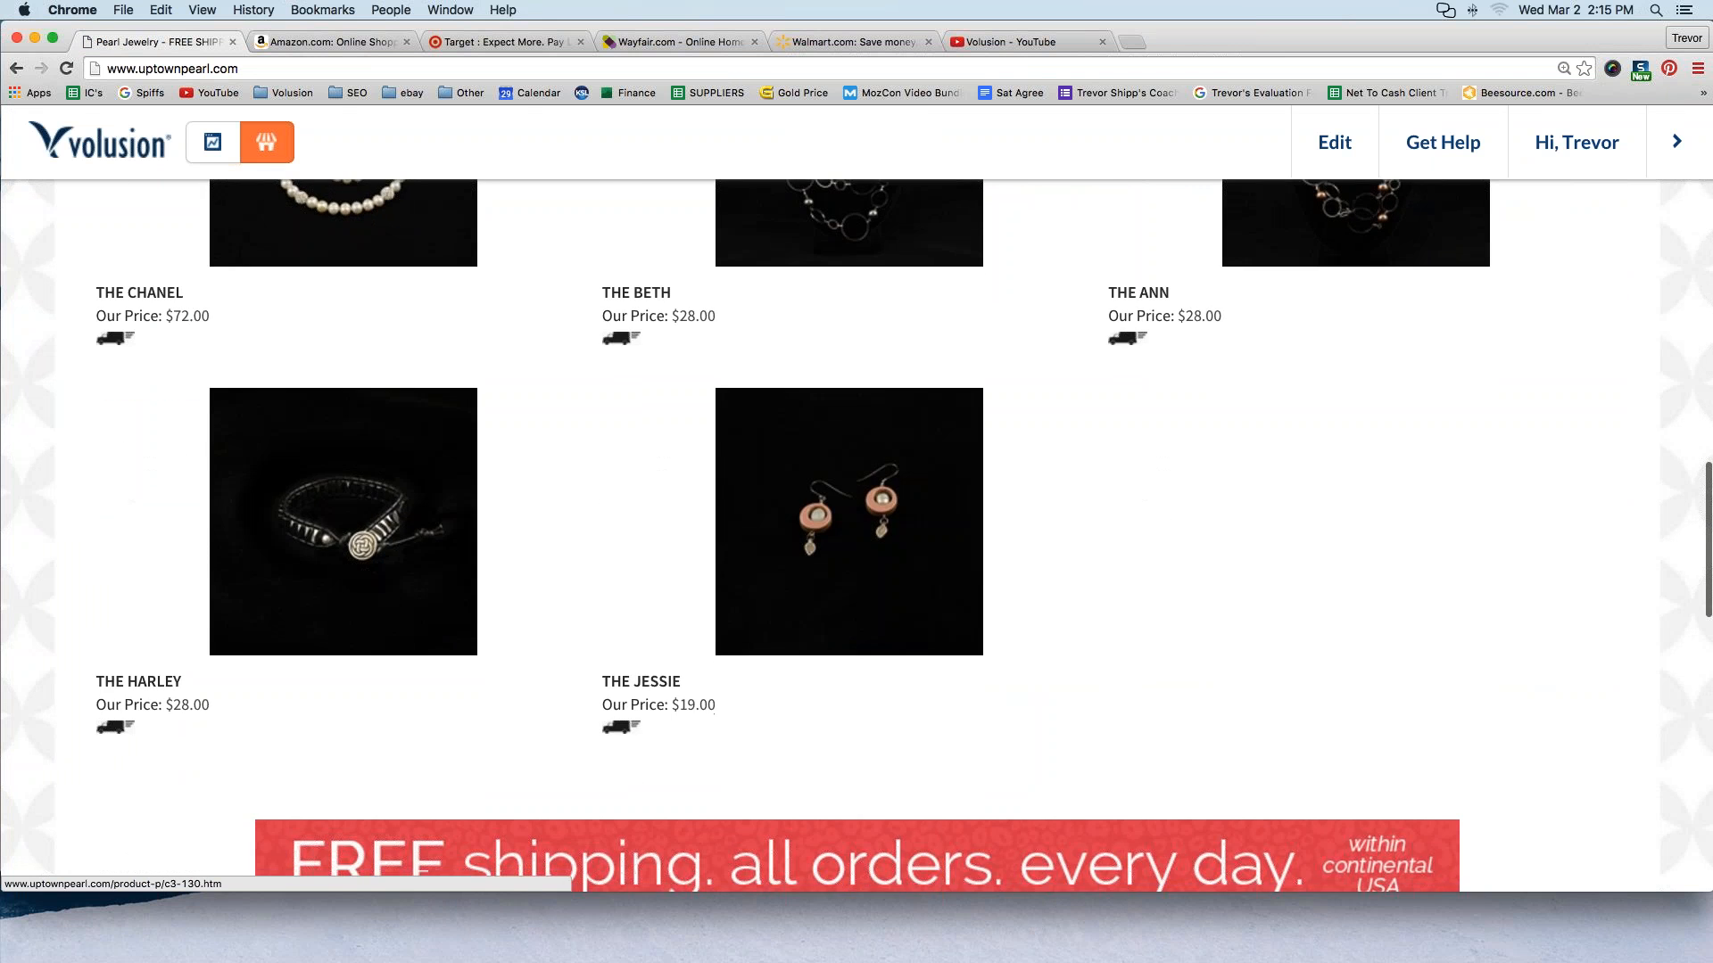
{"action": "scroll", "coordinate": [856, 536], "scroll_direction": "up", "scroll_amount": 6}
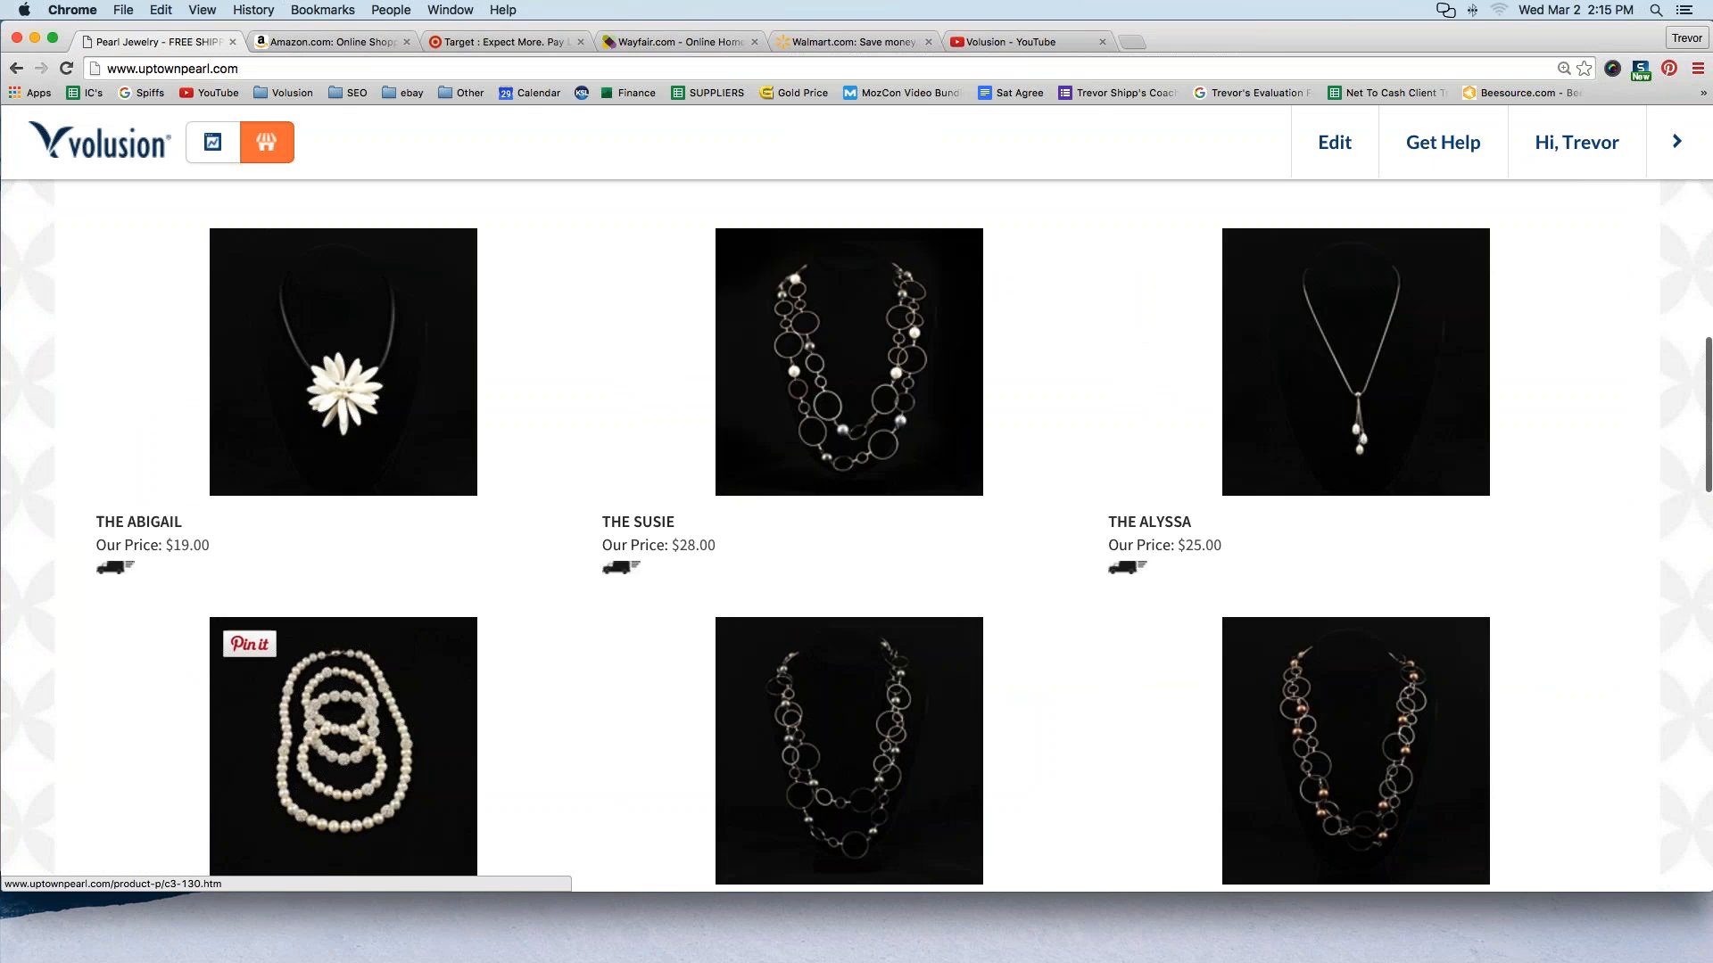
{"action": "scroll", "coordinate": [857, 535], "scroll_direction": "down", "scroll_amount": 3}
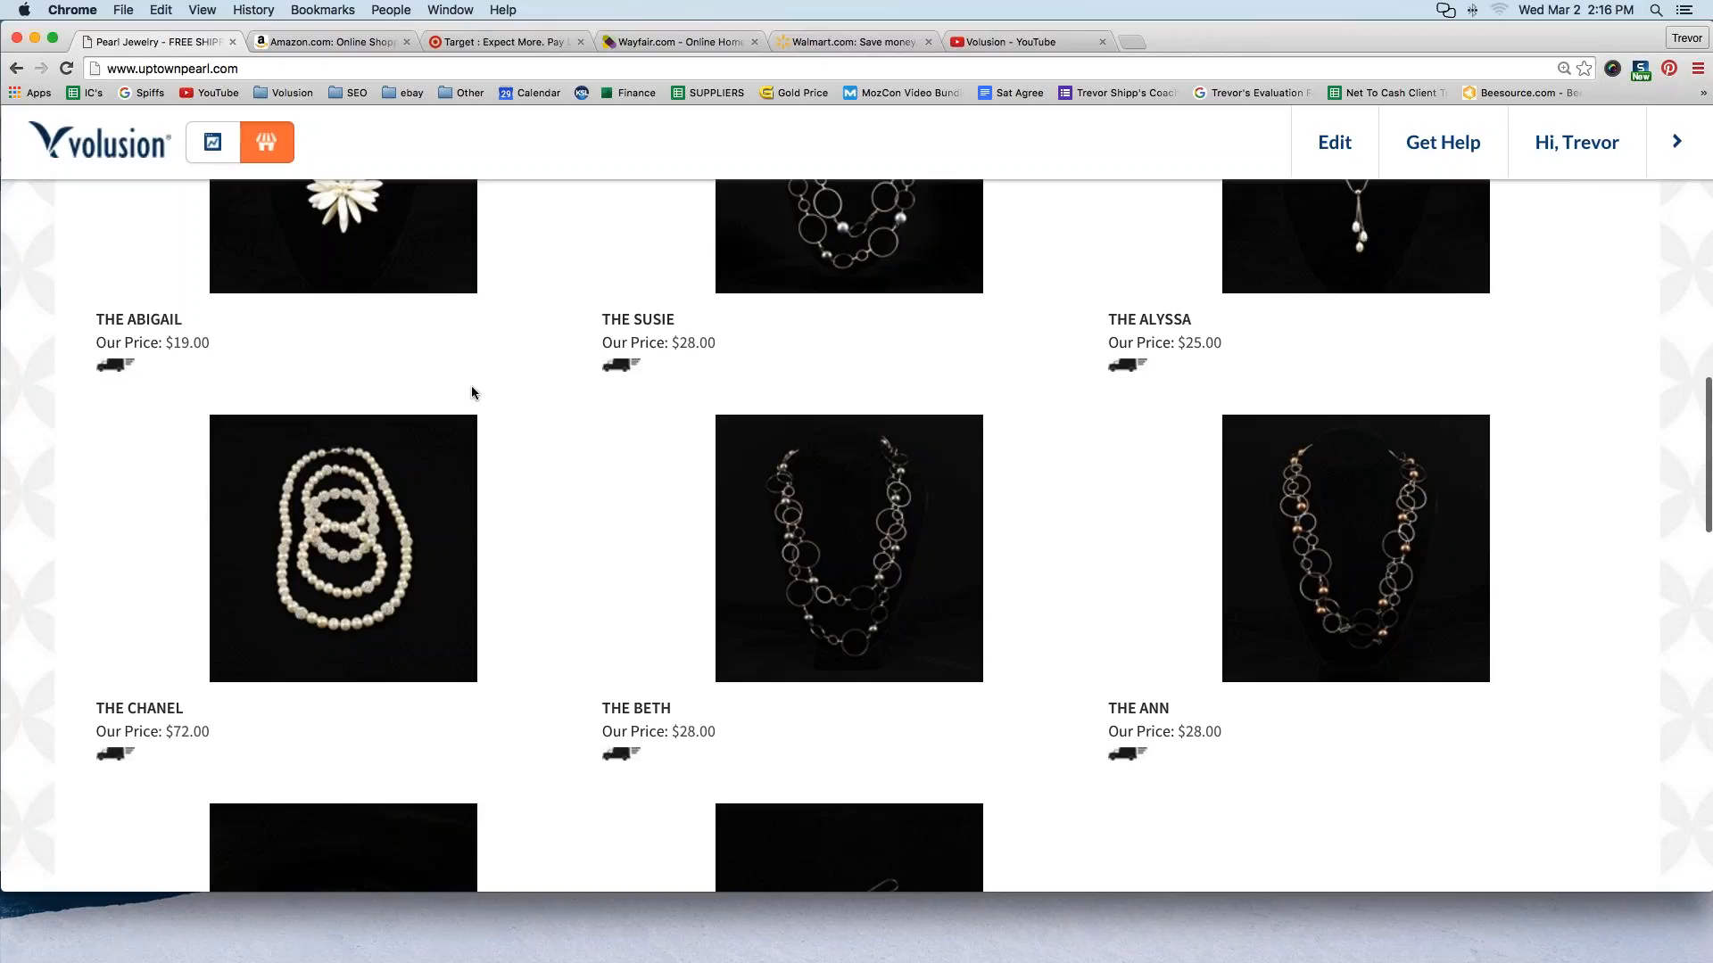
Open the store admin's Product Display Settings and show the Home Page: Featured options
{"action": "scroll", "coordinate": [471, 388], "scroll_direction": "up", "scroll_amount": 15}
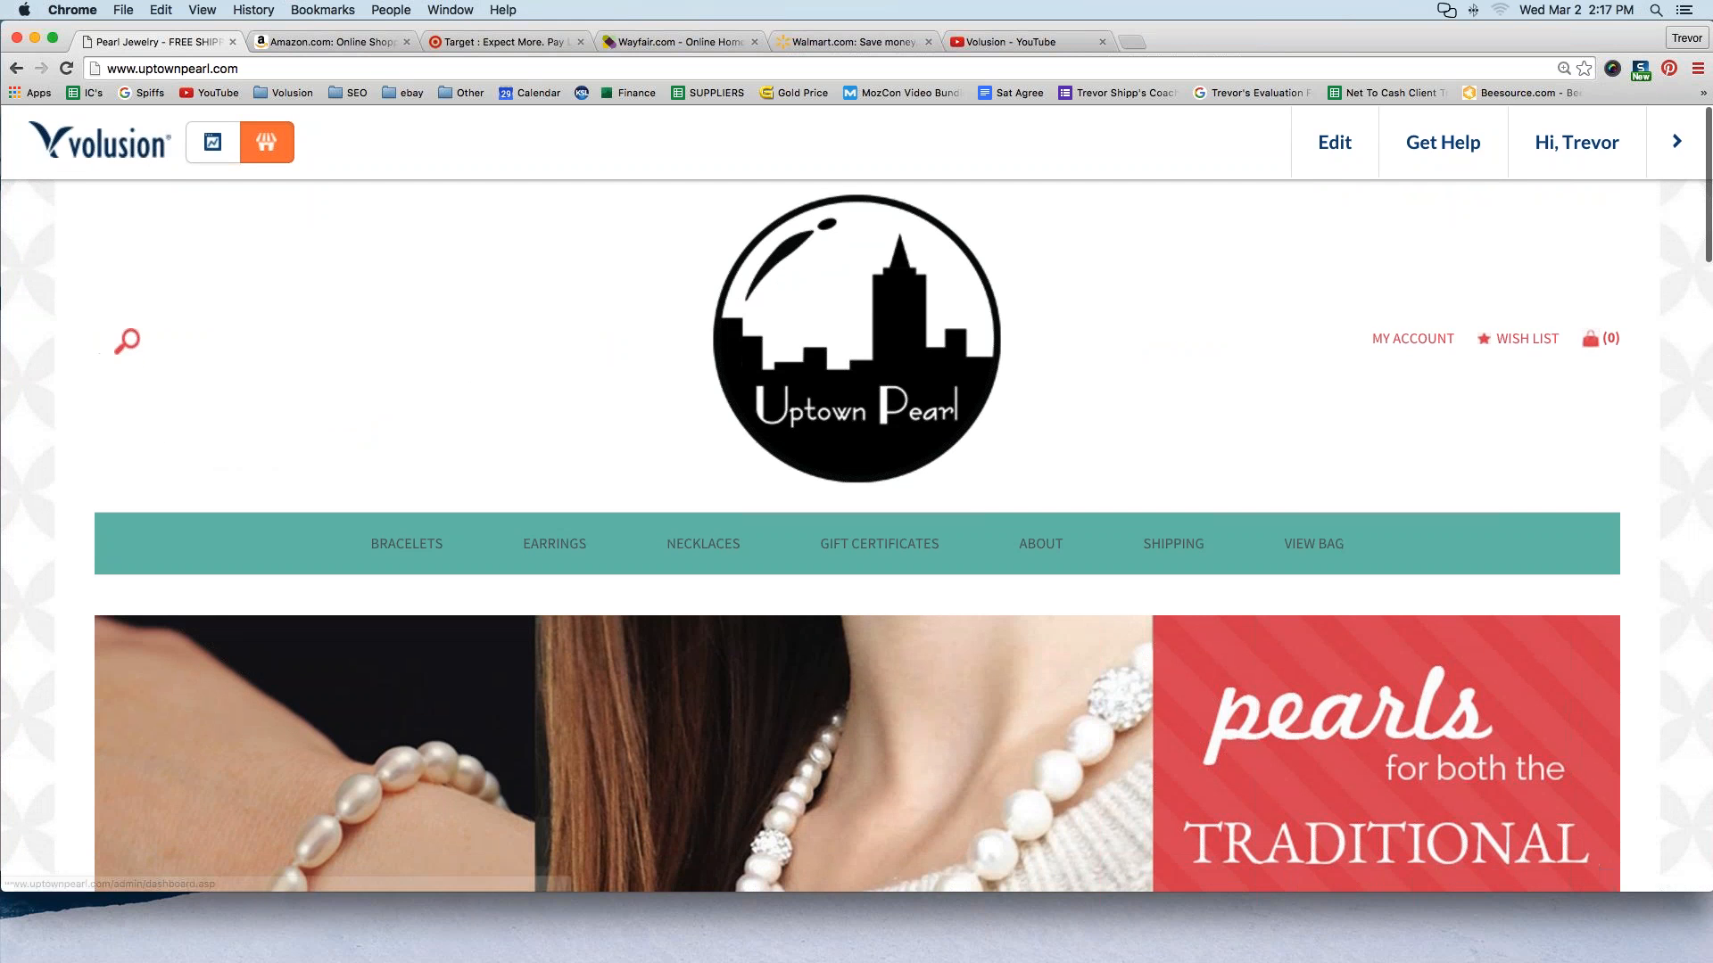
{"action": "left_click", "coordinate": [216, 146]}
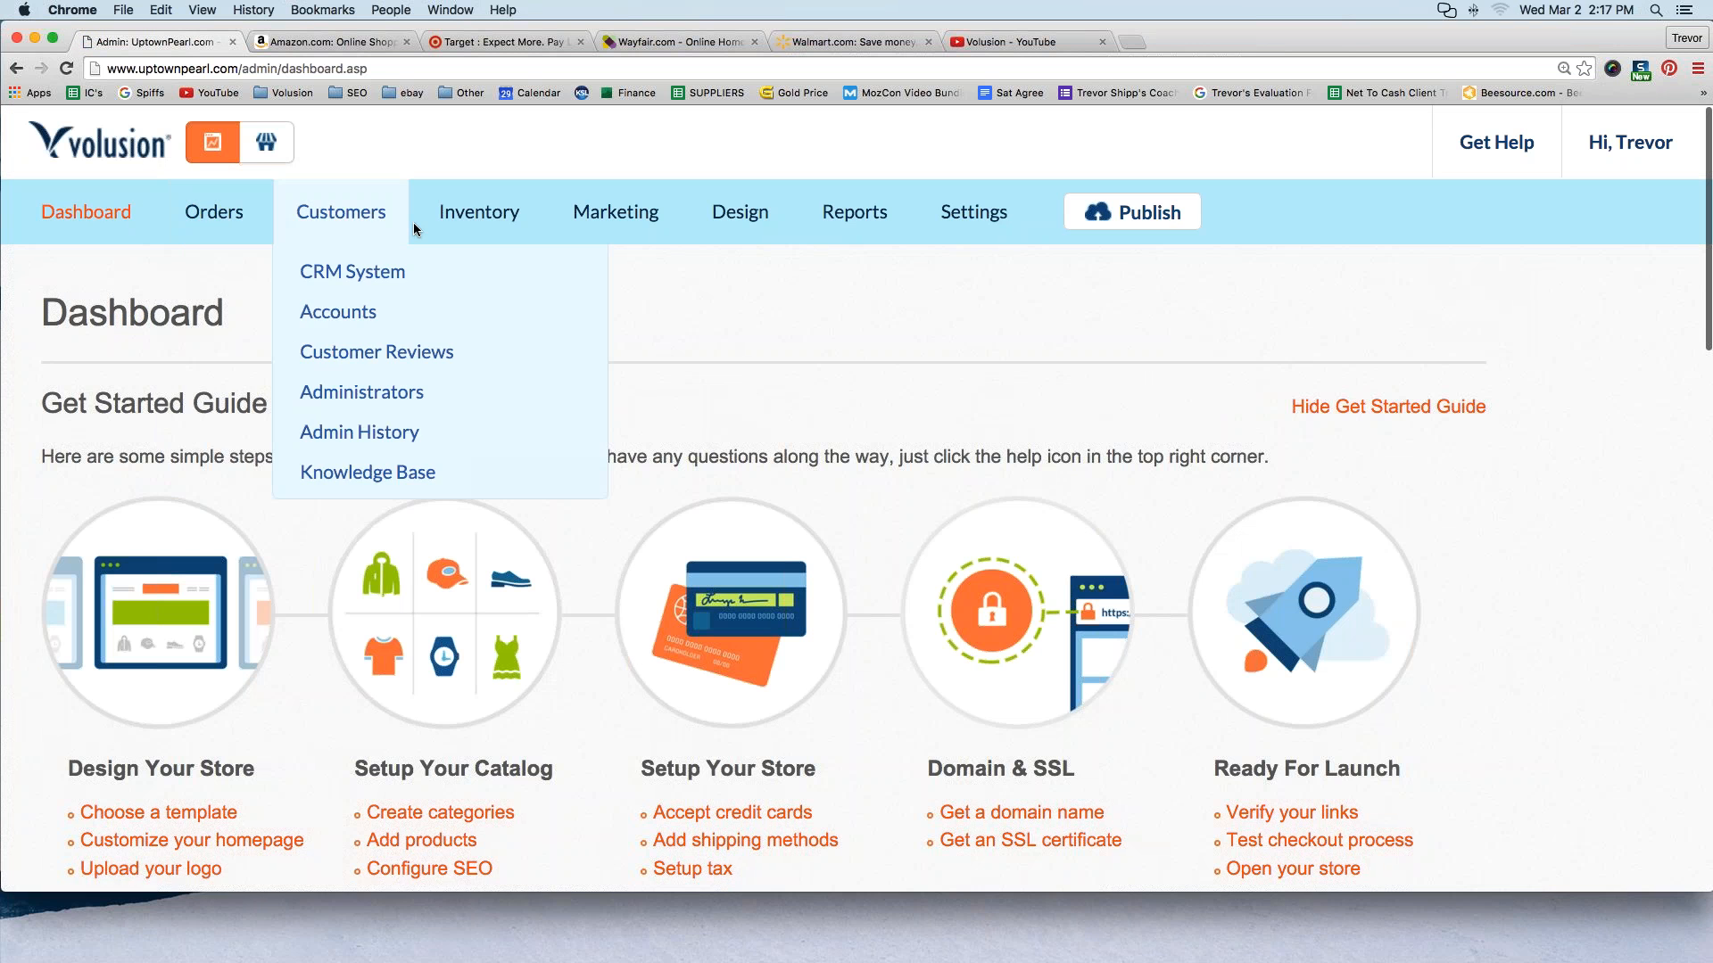
{"action": "mouse_move", "coordinate": [591, 232]}
{"action": "mouse_move", "coordinate": [714, 216]}
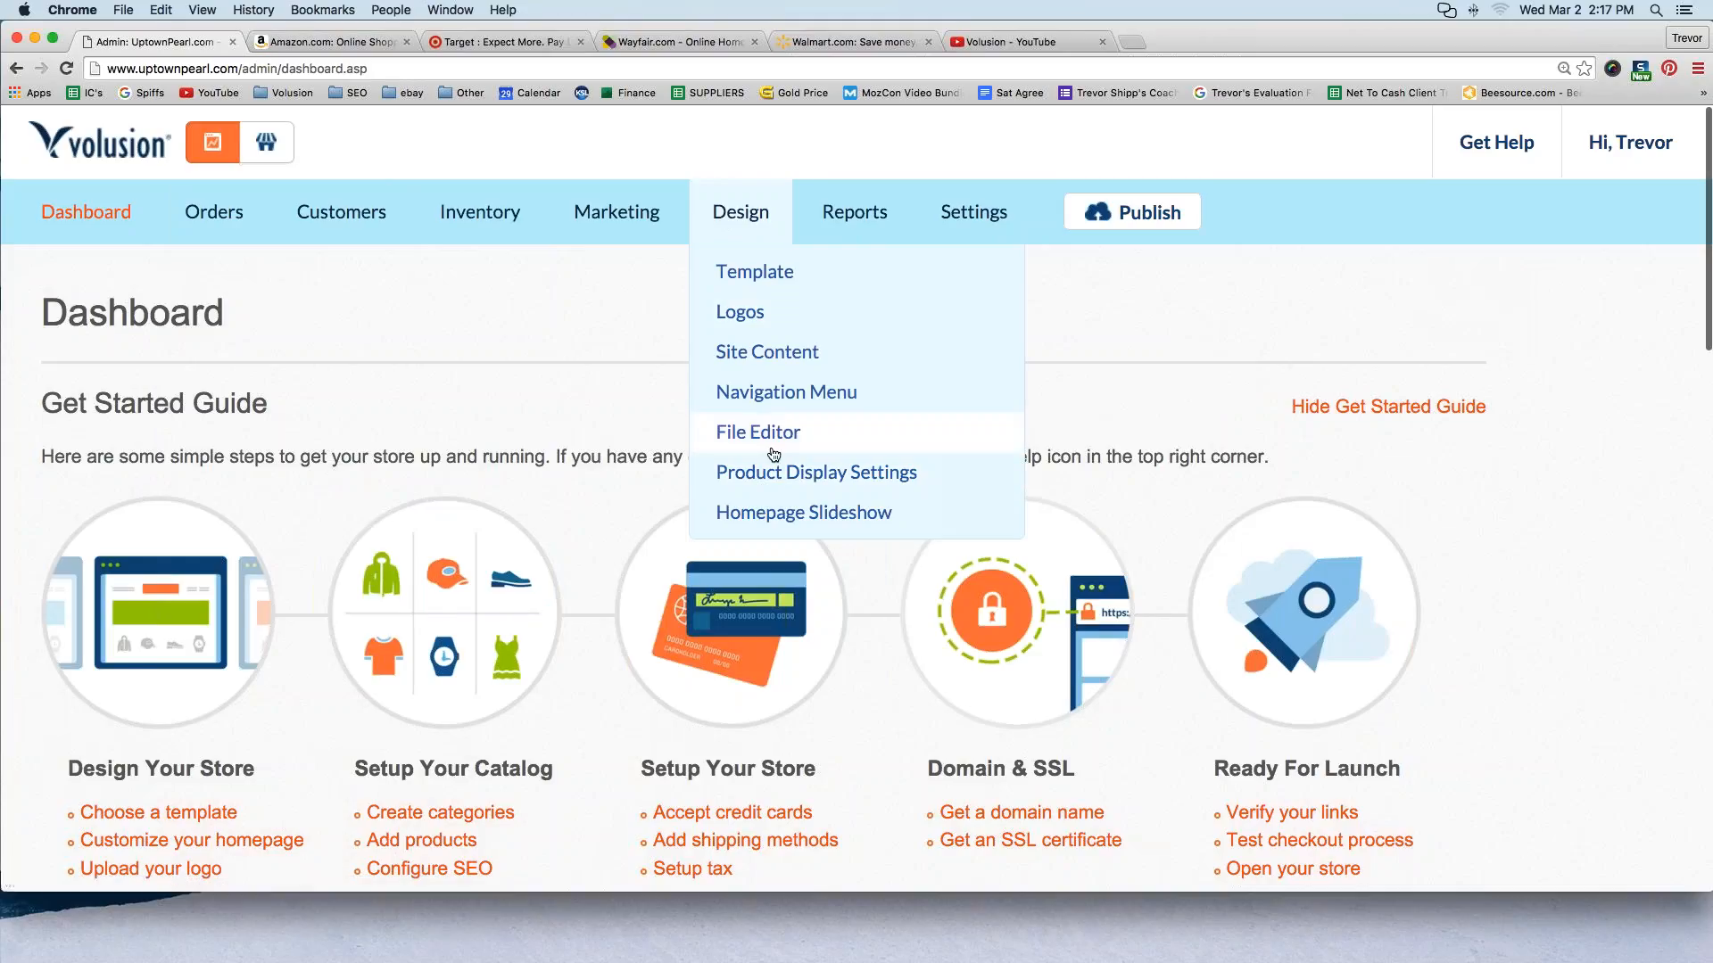
{"action": "left_click", "coordinate": [840, 482]}
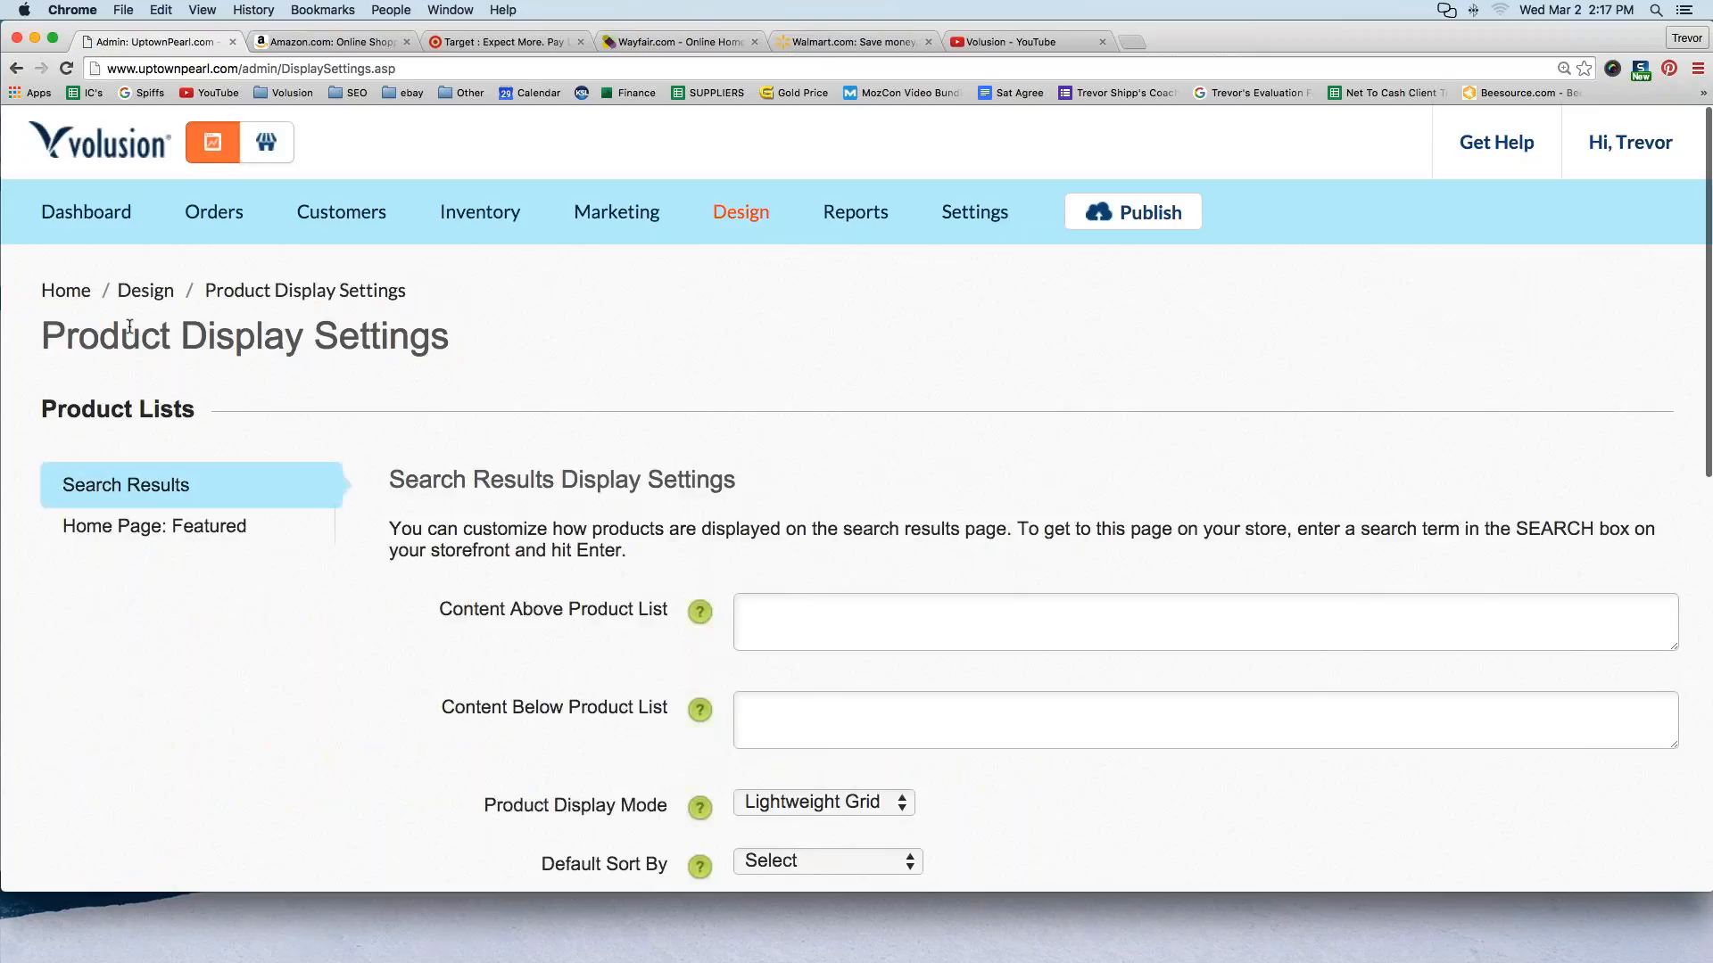
{"action": "scroll", "coordinate": [504, 397], "scroll_direction": "down", "scroll_amount": 1}
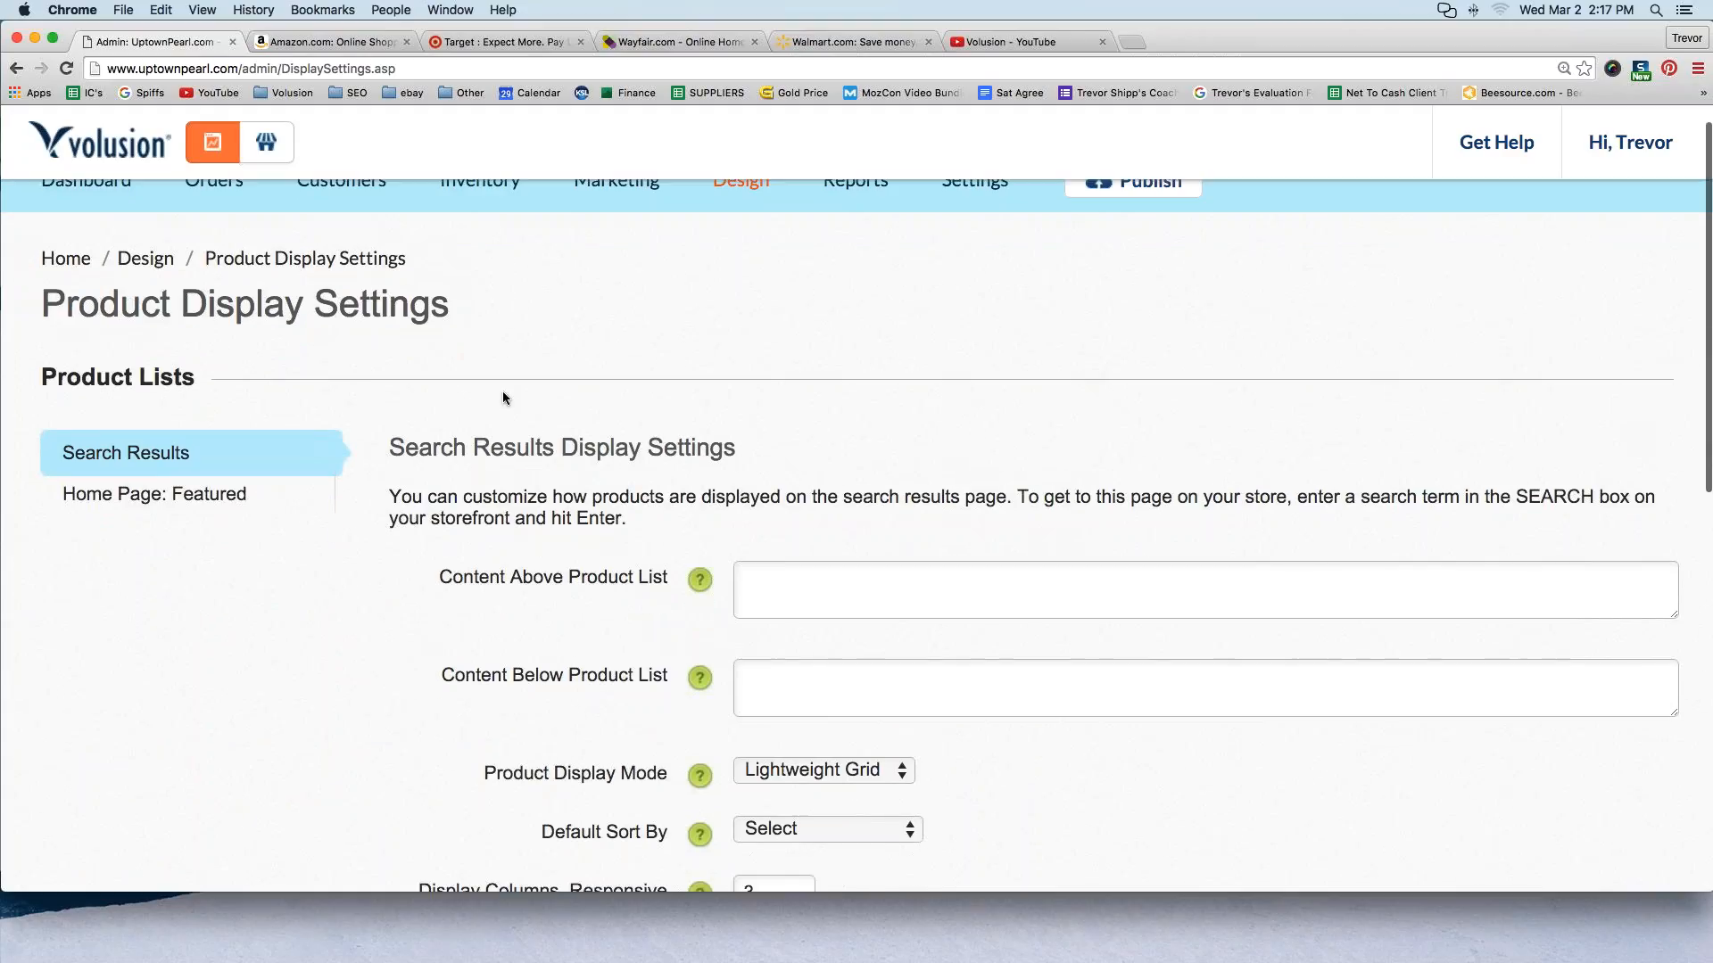
{"action": "left_click", "coordinate": [165, 495]}
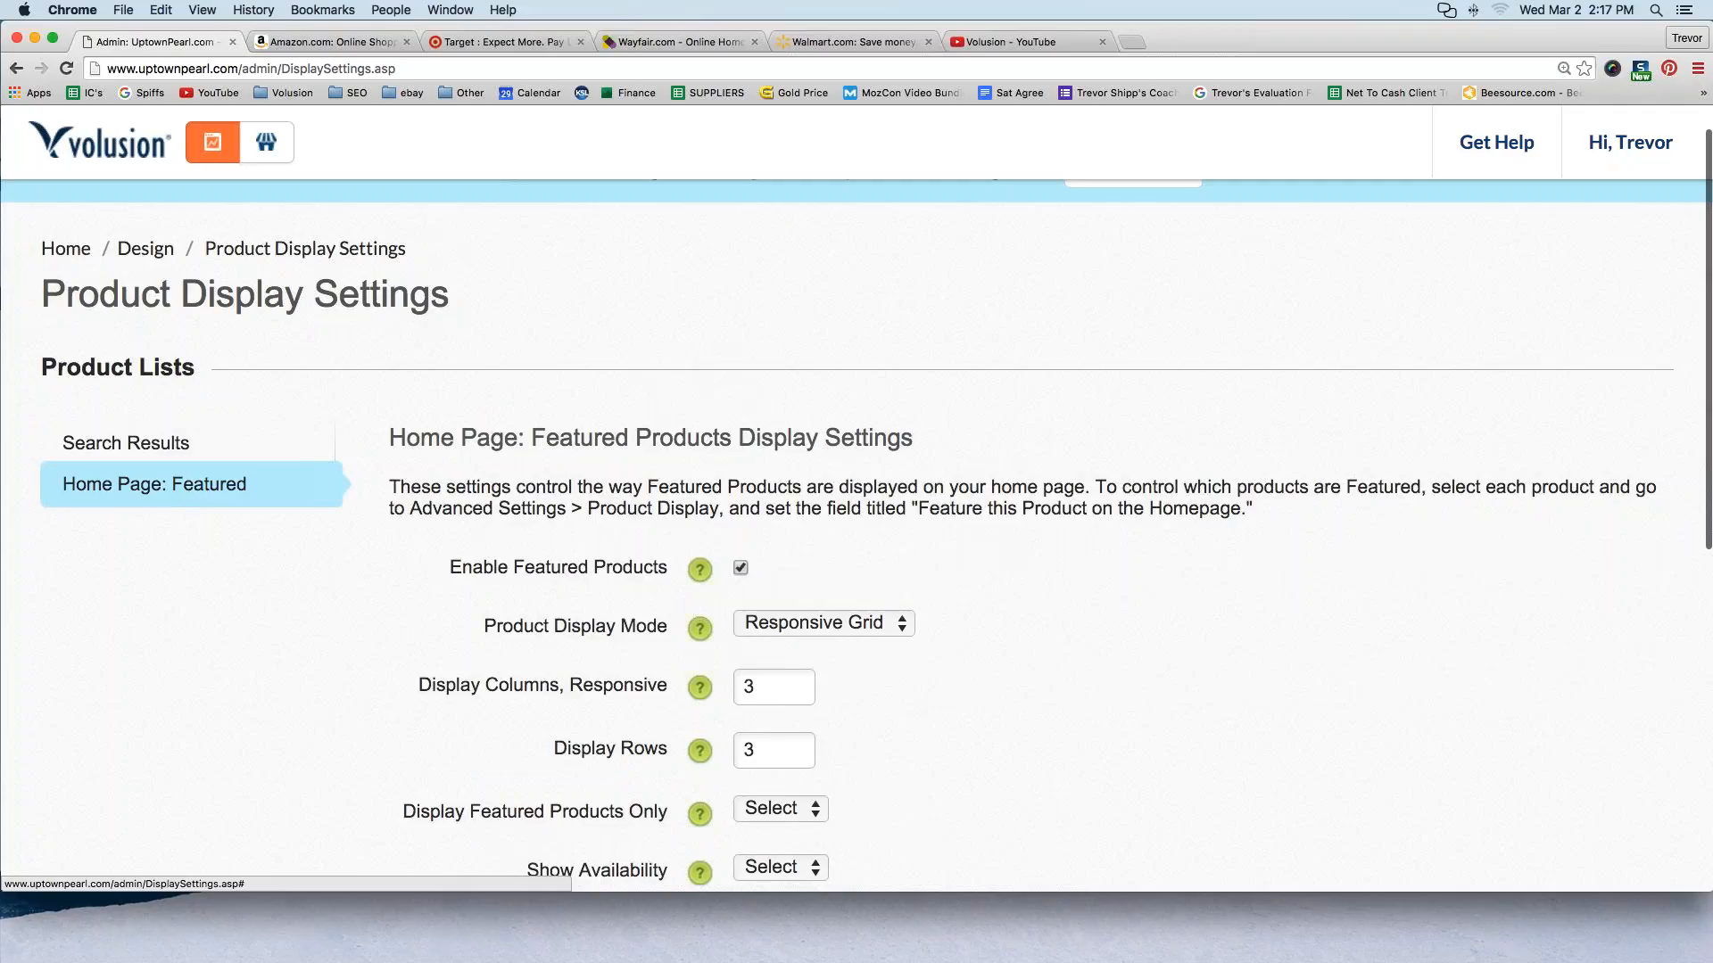
Review the Enable Featured Products option and choose Responsive Grid as the Product Display Mode for the home page
{"action": "scroll", "coordinate": [593, 657], "scroll_direction": "down", "scroll_amount": 3}
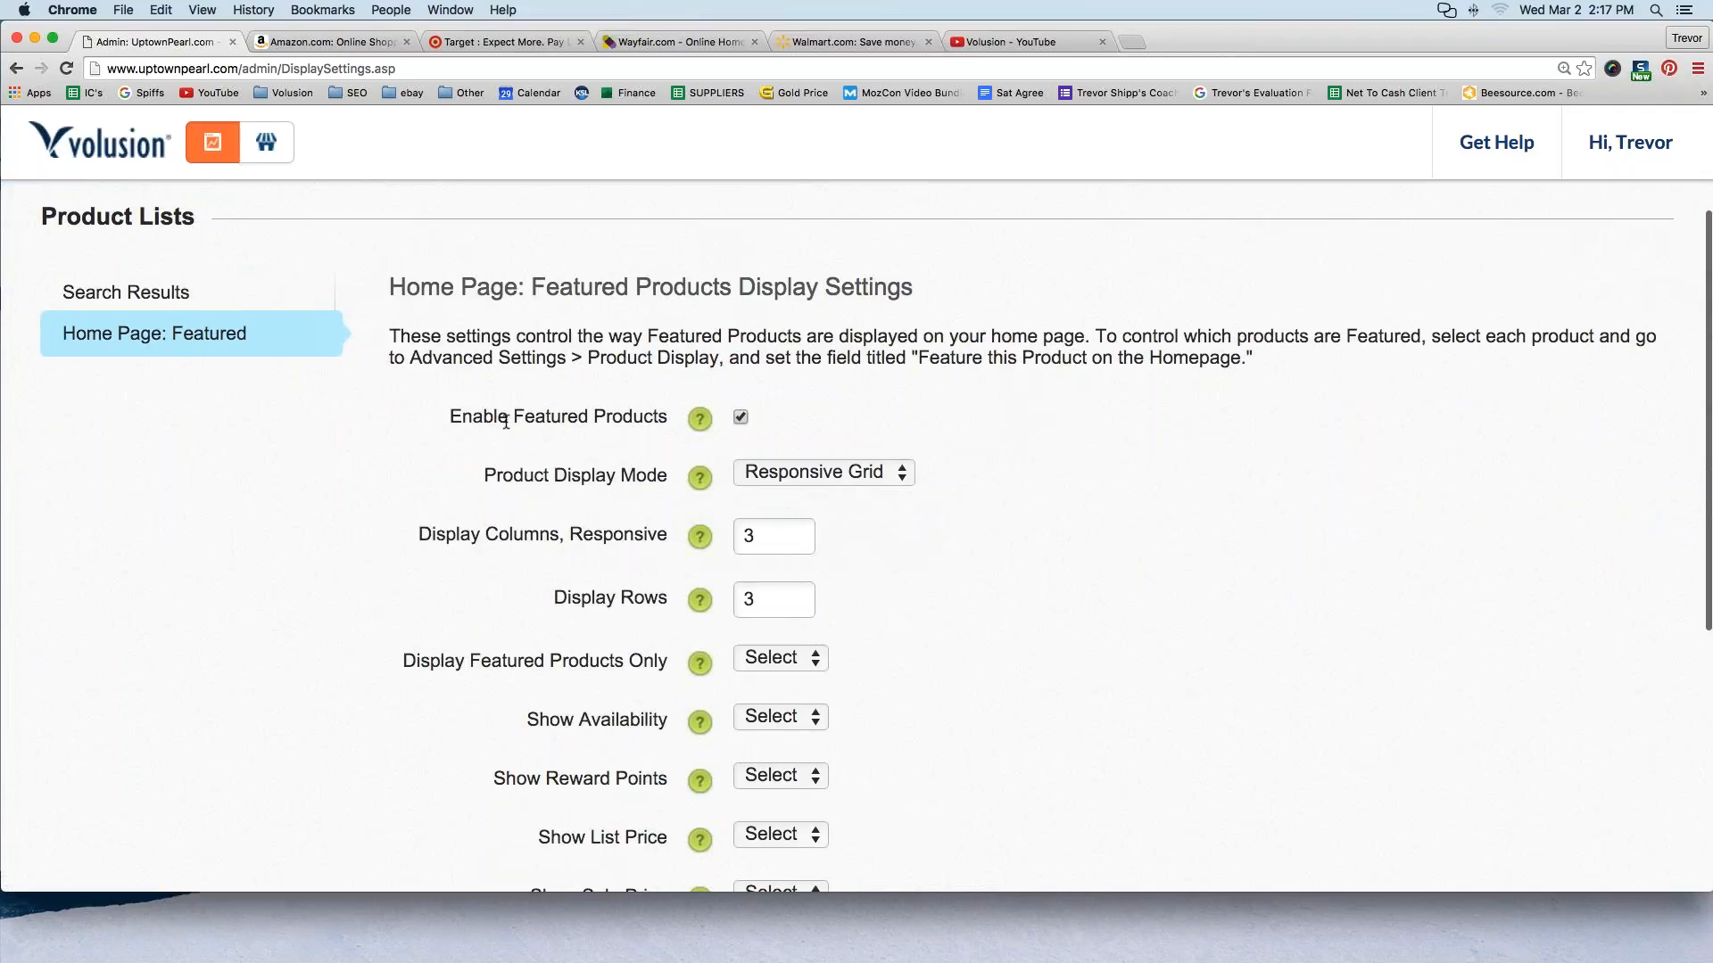
{"action": "left_click_drag", "start_coordinate": [421, 419], "coordinate": [736, 419]}
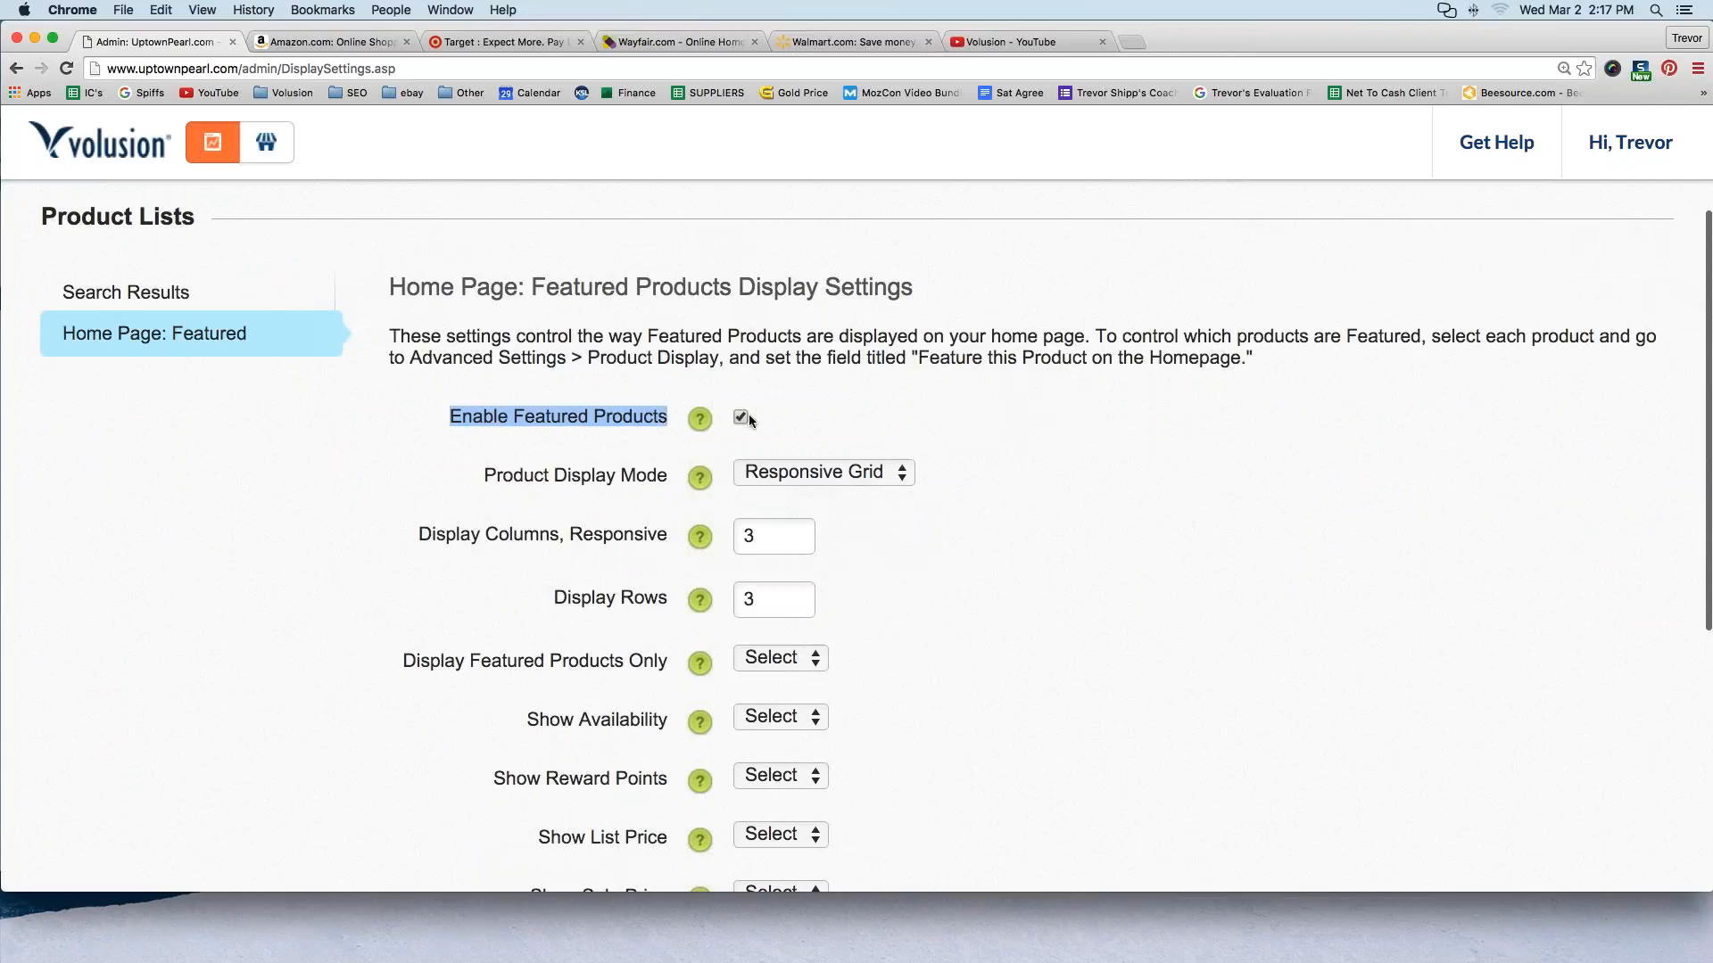
{"action": "scroll", "coordinate": [403, 461], "scroll_direction": "down", "scroll_amount": 2}
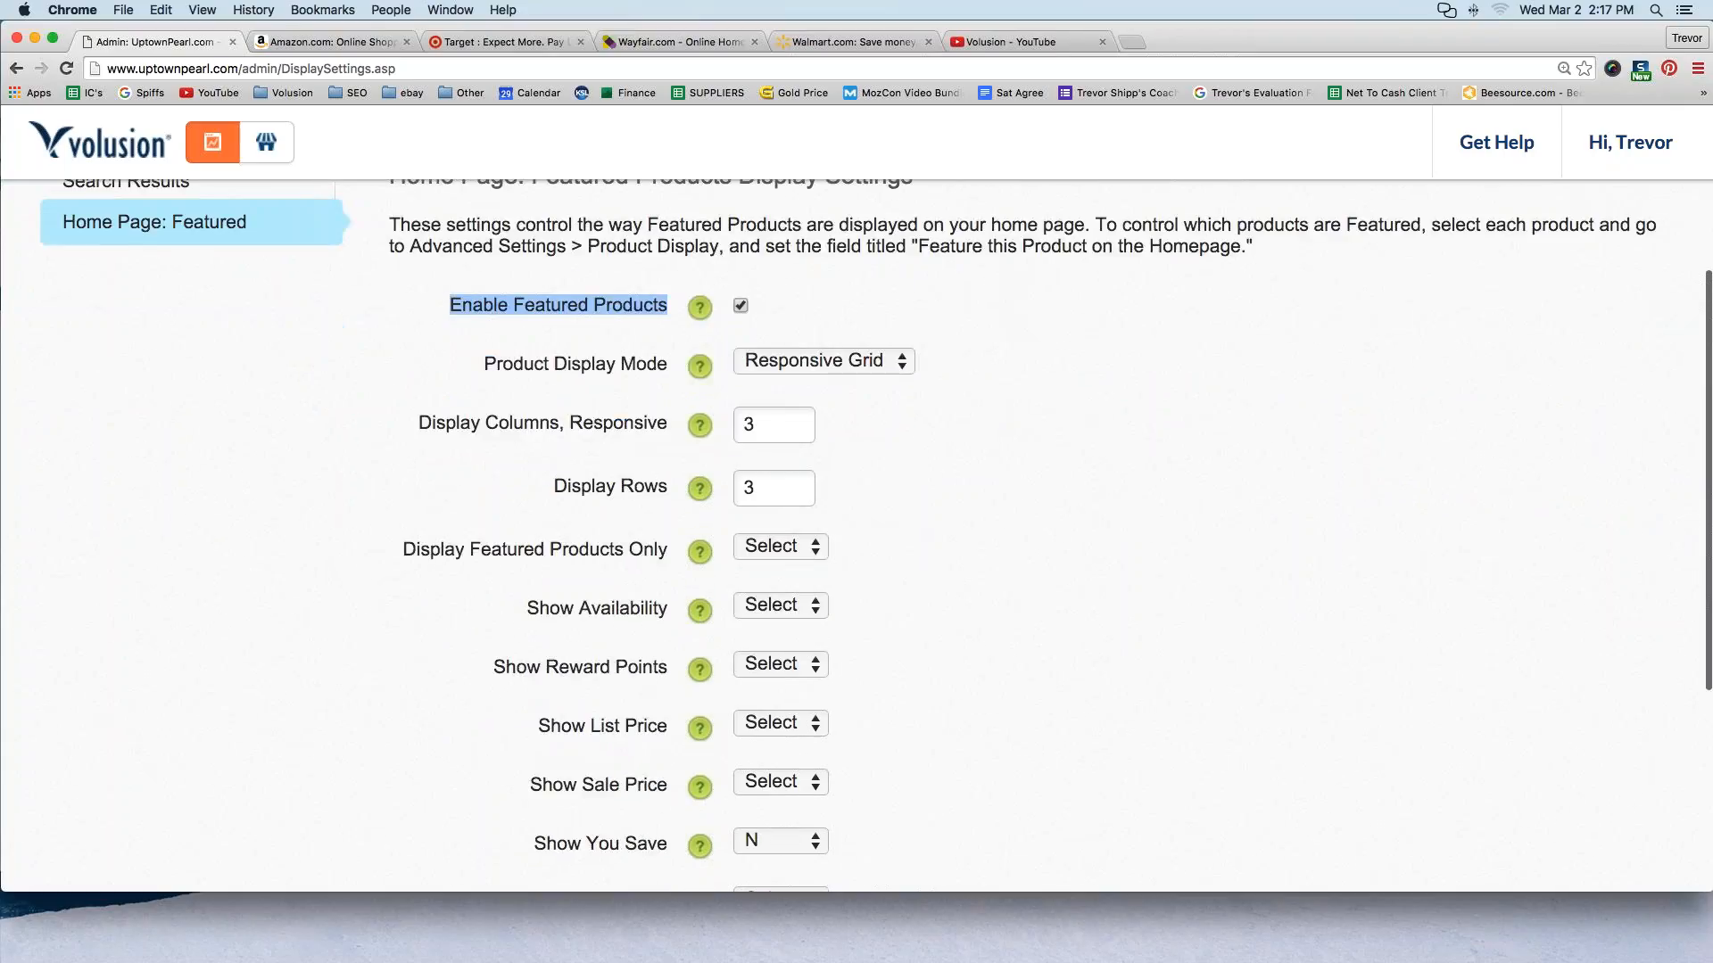
{"action": "left_click_drag", "start_coordinate": [483, 364], "coordinate": [676, 366]}
{"action": "left_click", "coordinate": [793, 363]}
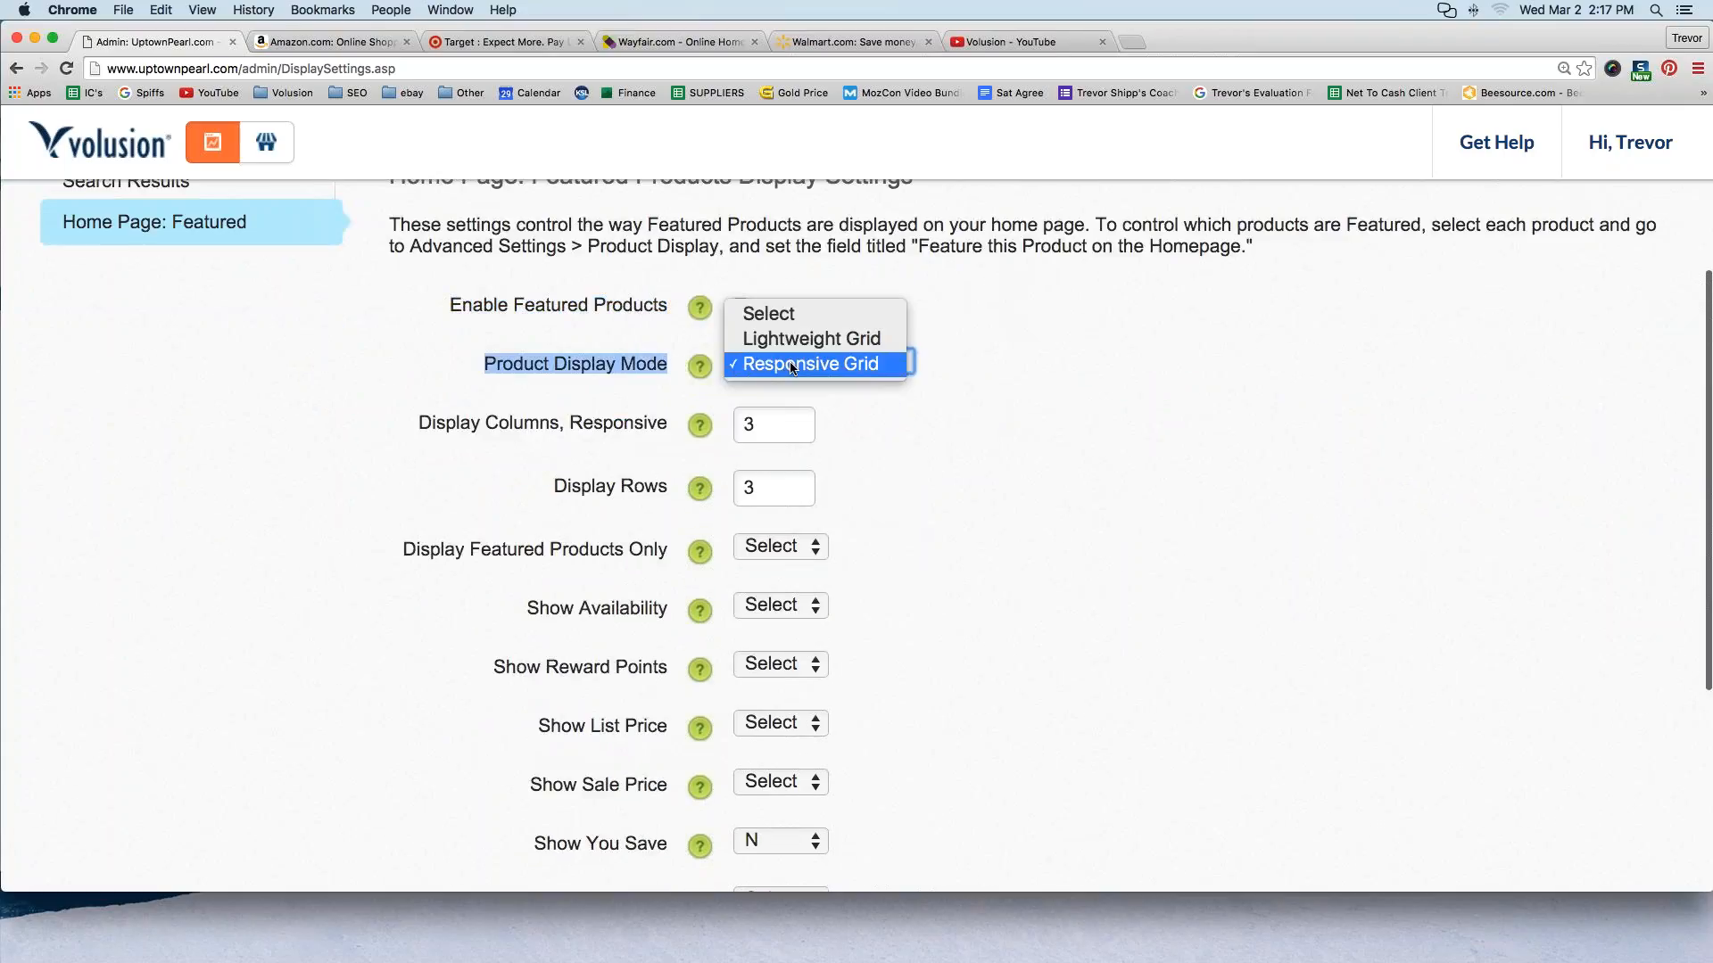
{"action": "left_click", "coordinate": [789, 366]}
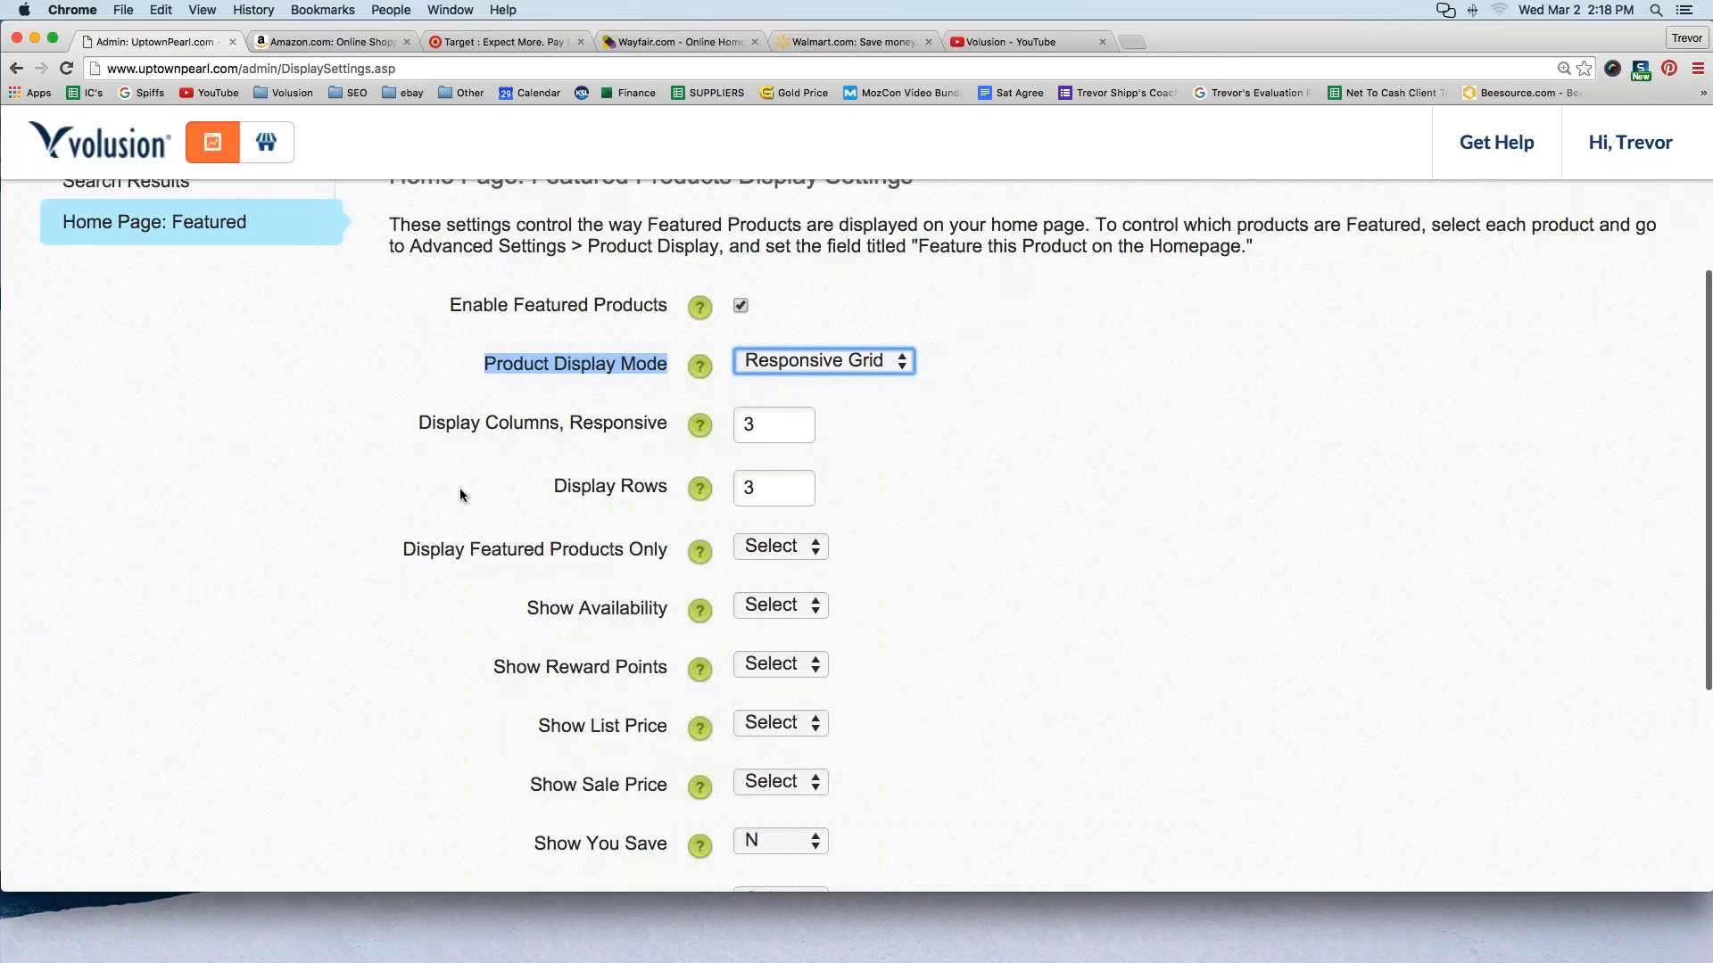
Check the responsive display columns setting and set Display Rows to 1 for the home page's featured products
{"action": "left_click_drag", "start_coordinate": [425, 425], "coordinate": [667, 421]}
{"action": "left_click", "coordinate": [769, 425]}
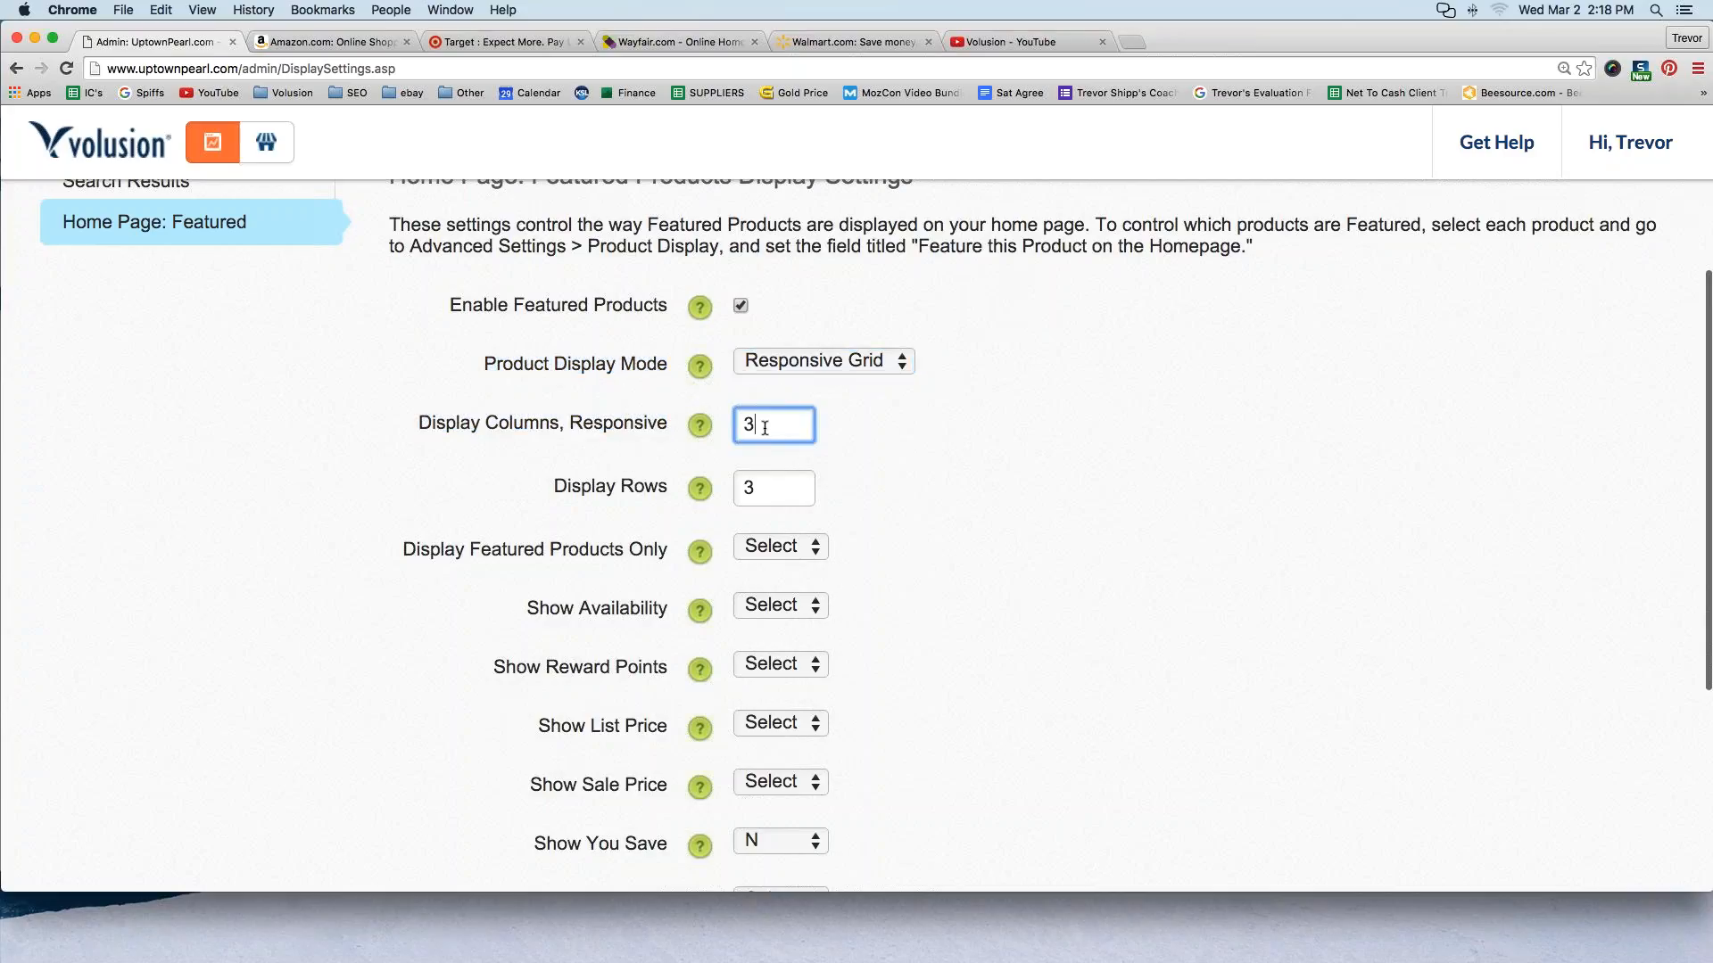
{"action": "double_click", "coordinate": [748, 425]}
{"action": "key", "text": "Tab"}
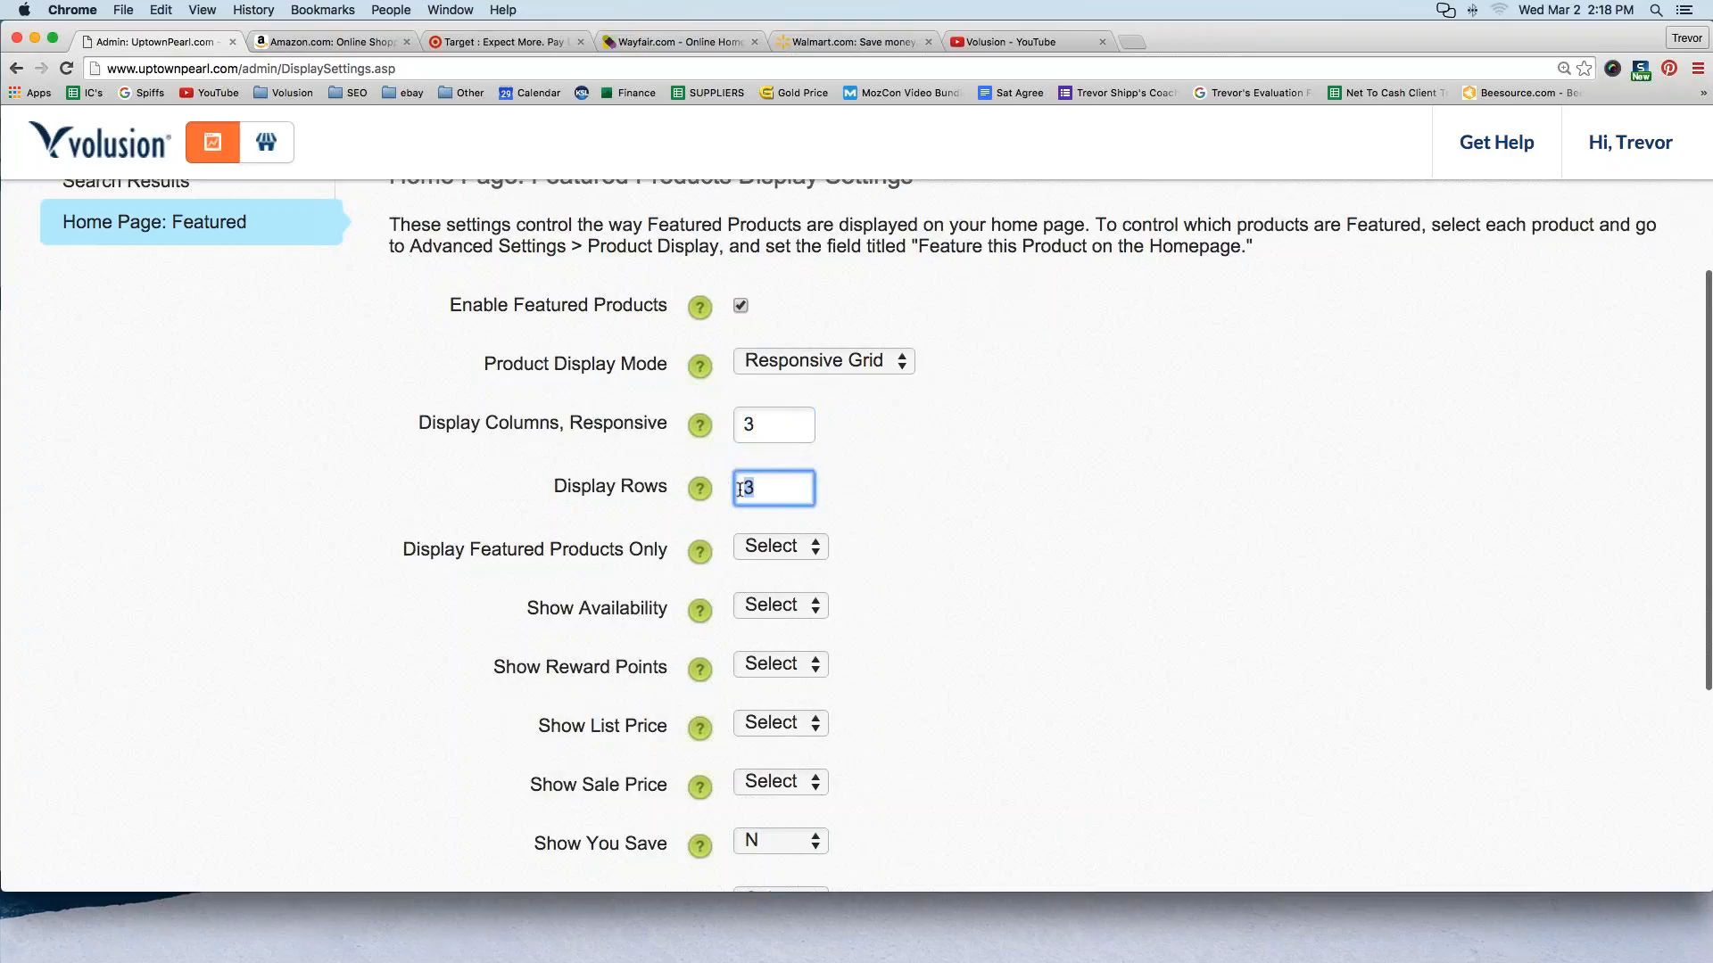
{"action": "type", "text": "1"}
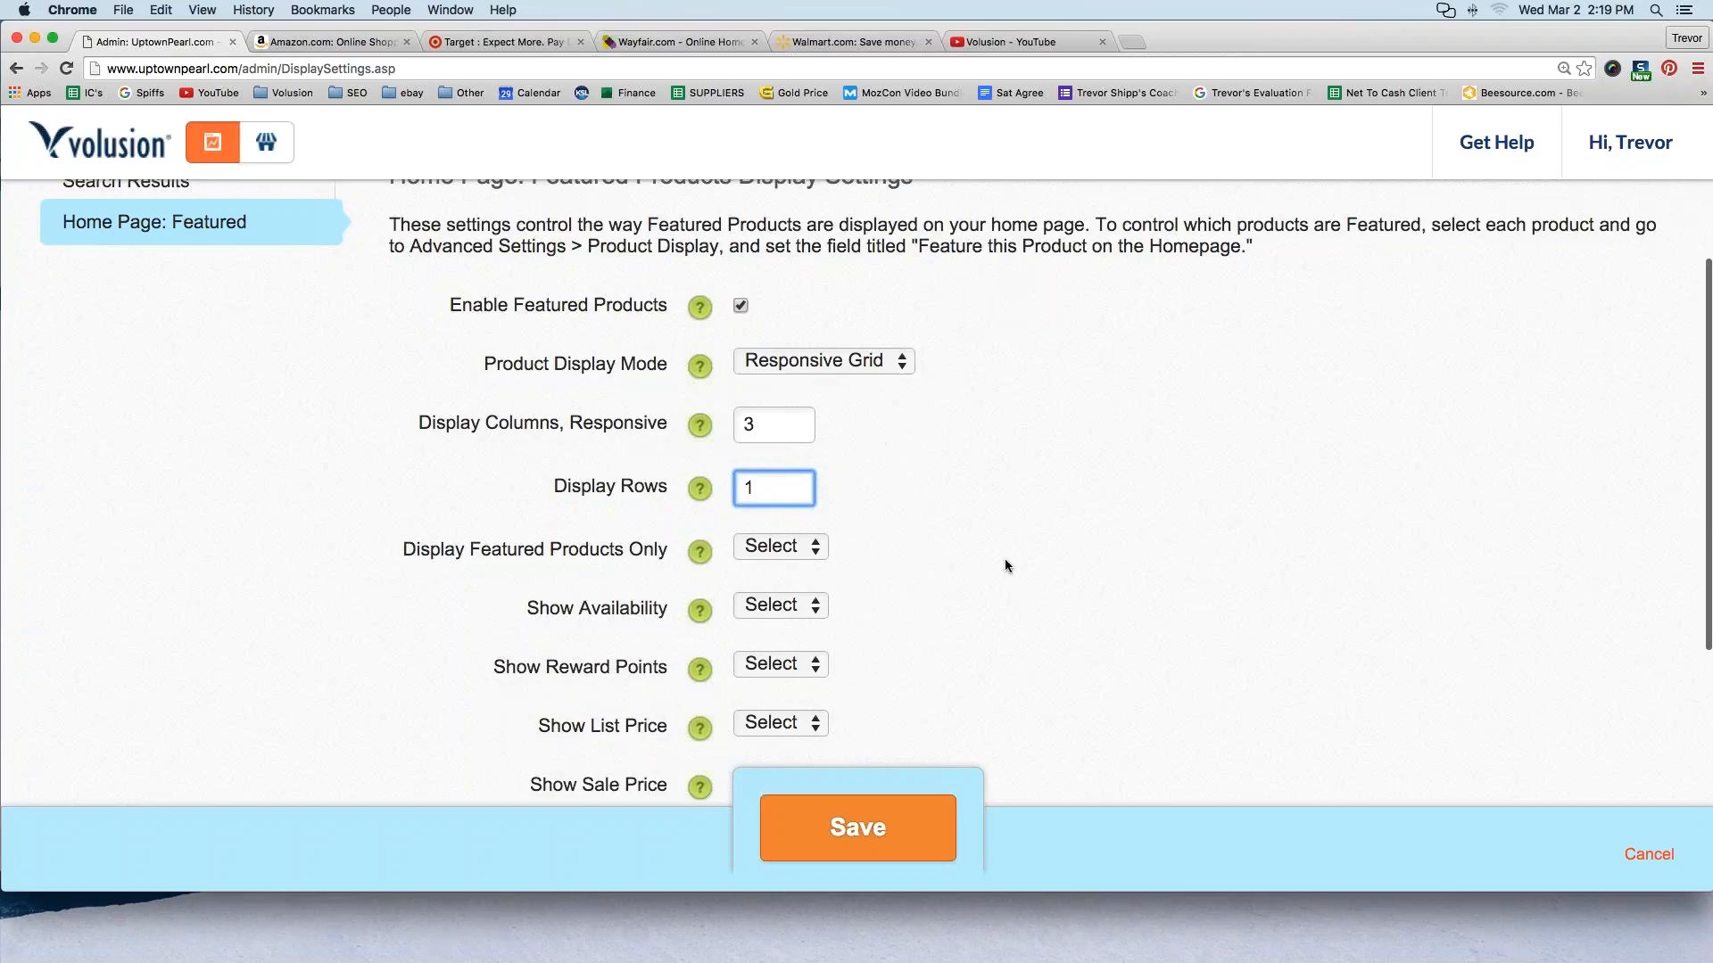
Review the remaining featured product display options, including Show Description and Show Description Short, and save the settings
{"action": "scroll", "coordinate": [981, 535], "scroll_direction": "down", "scroll_amount": 5}
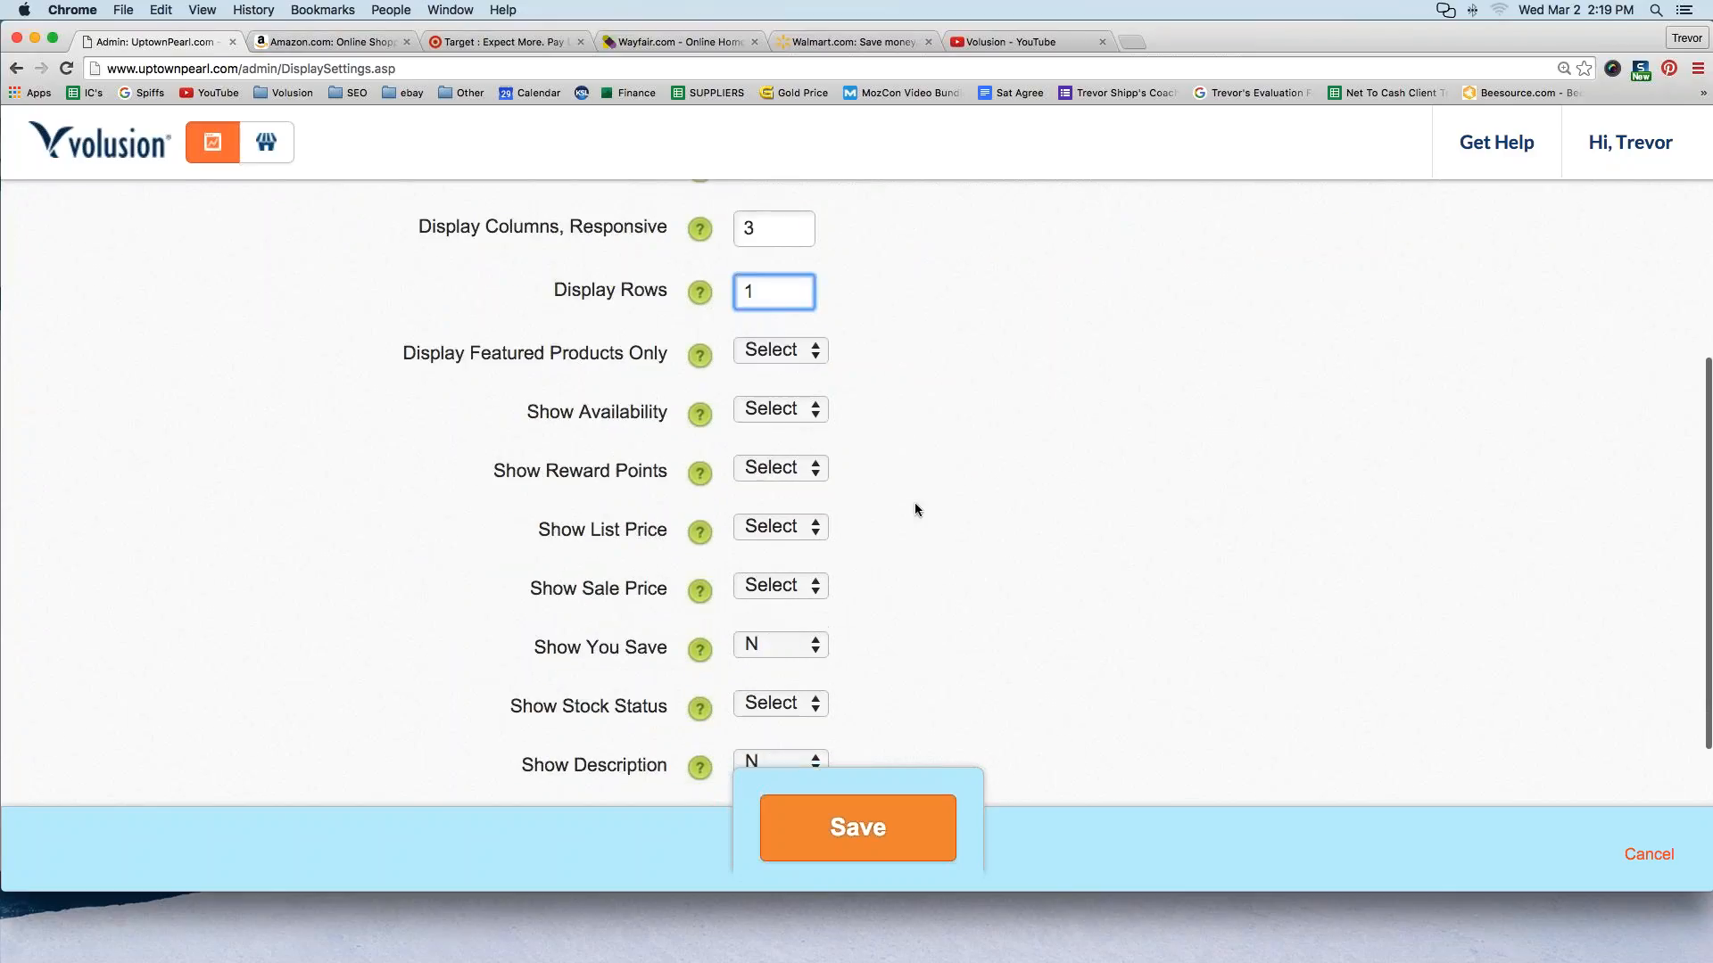
{"action": "scroll", "coordinate": [919, 499], "scroll_direction": "down", "scroll_amount": 2}
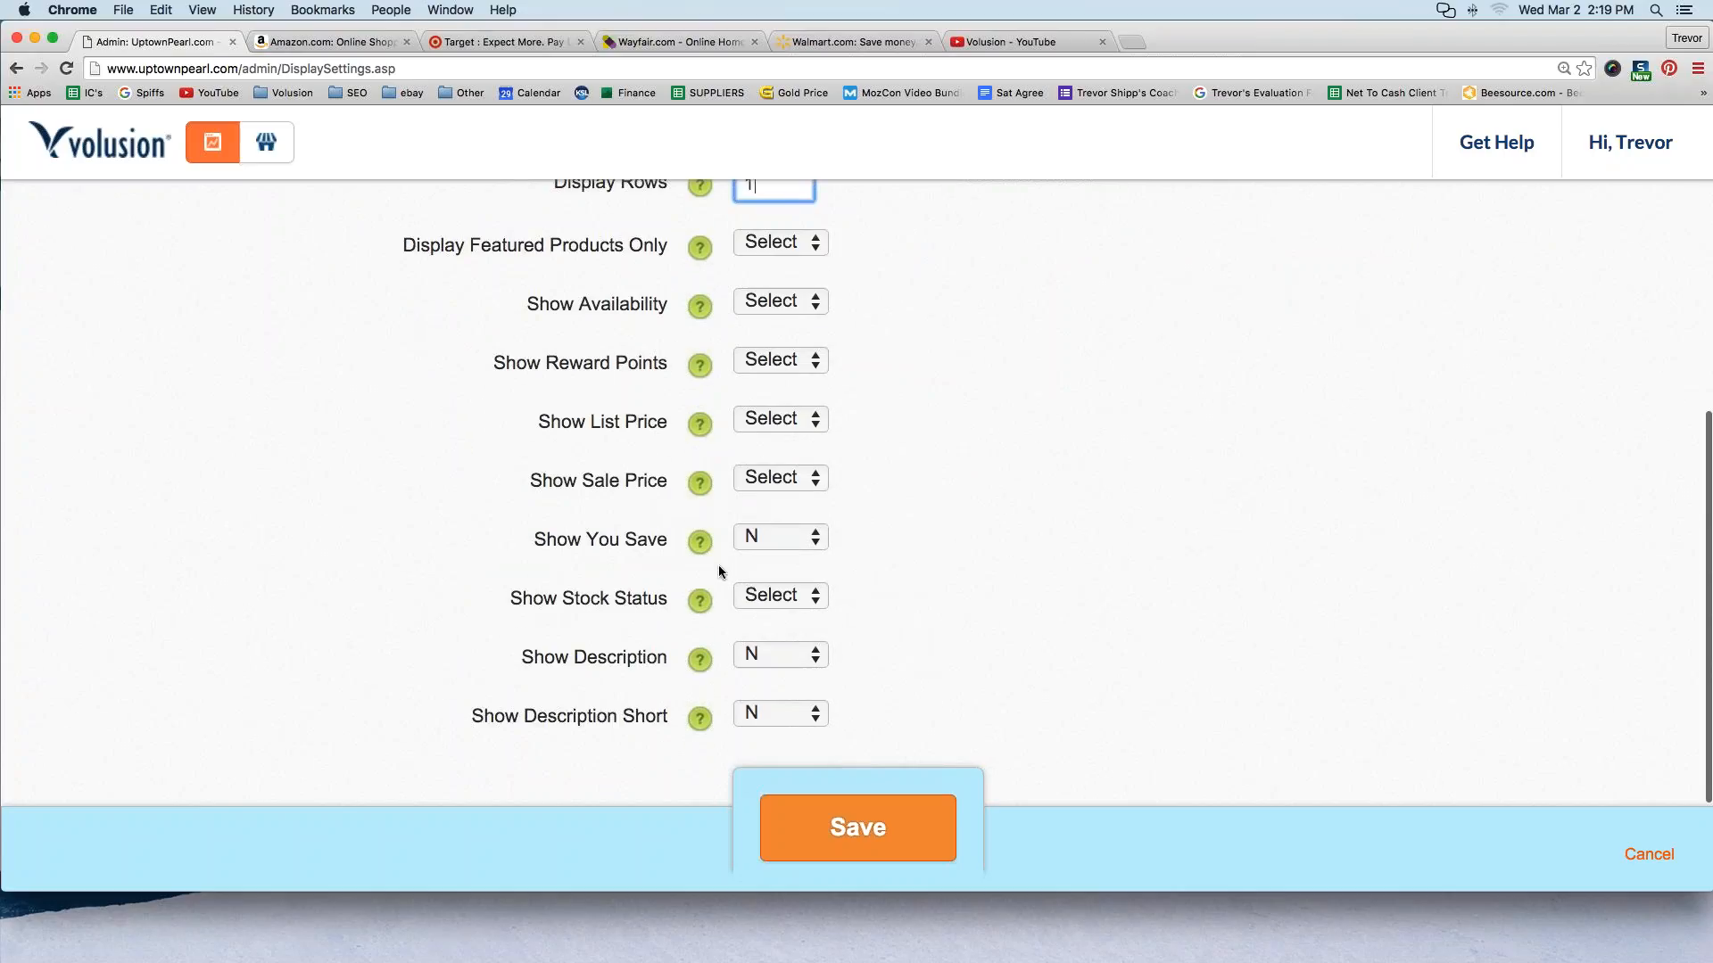
{"action": "scroll", "coordinate": [542, 591], "scroll_direction": "down", "scroll_amount": 3}
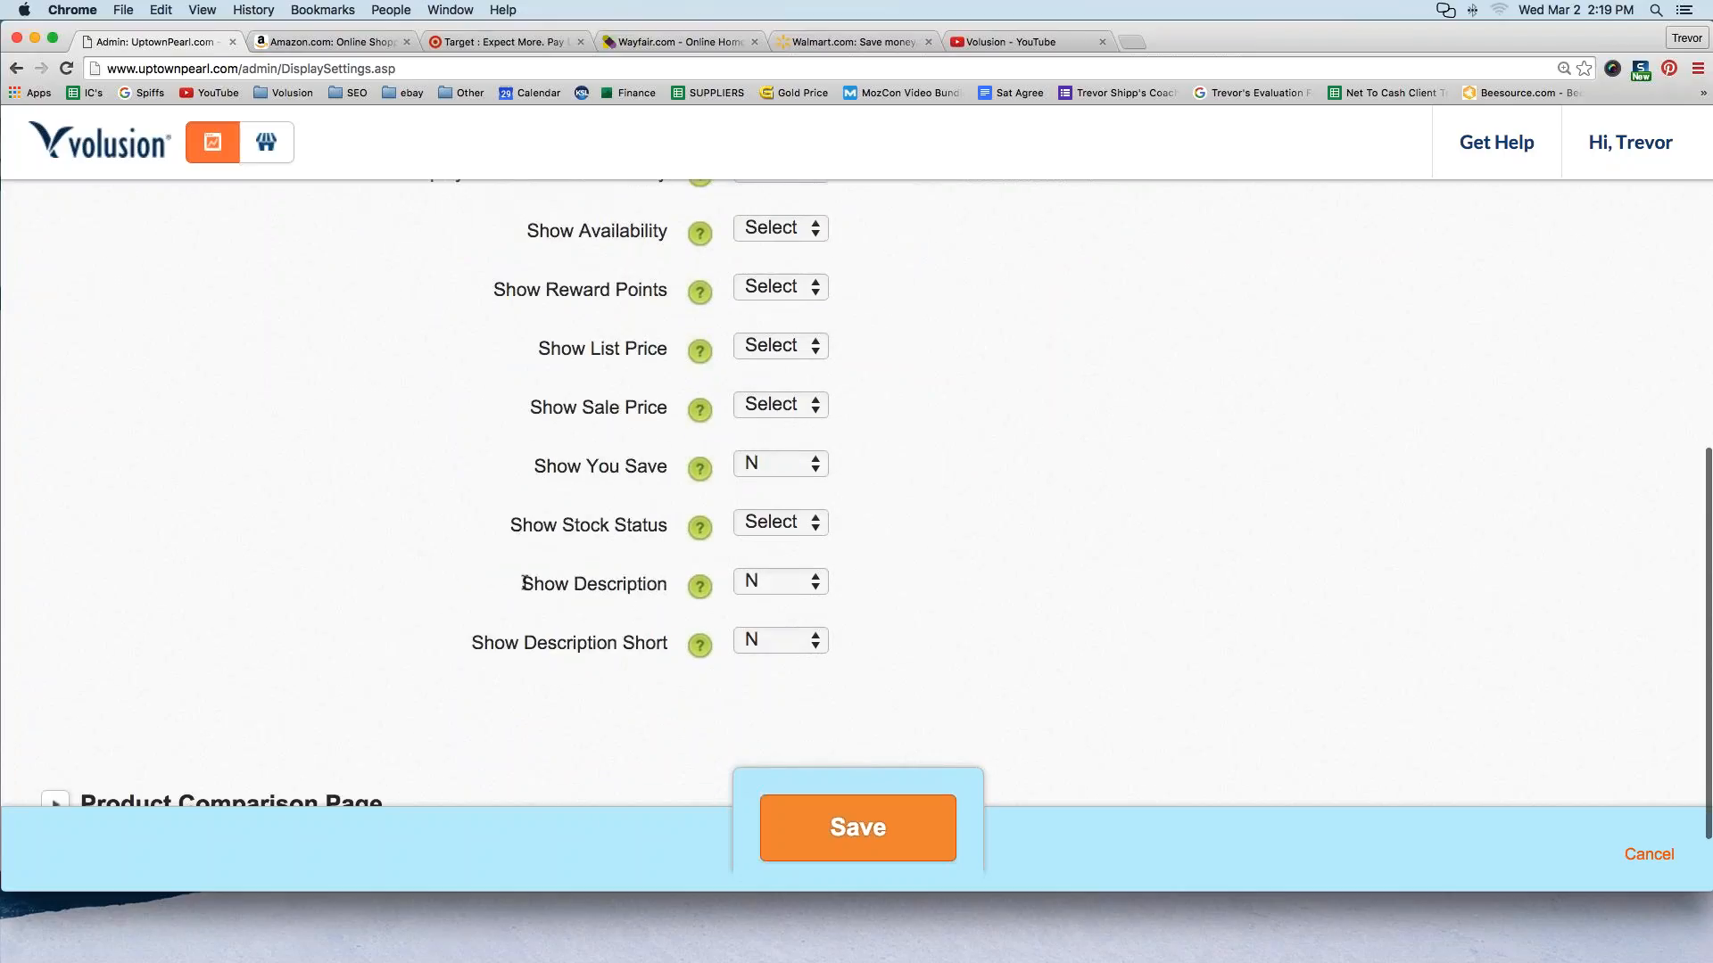
{"action": "left_click_drag", "start_coordinate": [522, 584], "coordinate": [843, 636]}
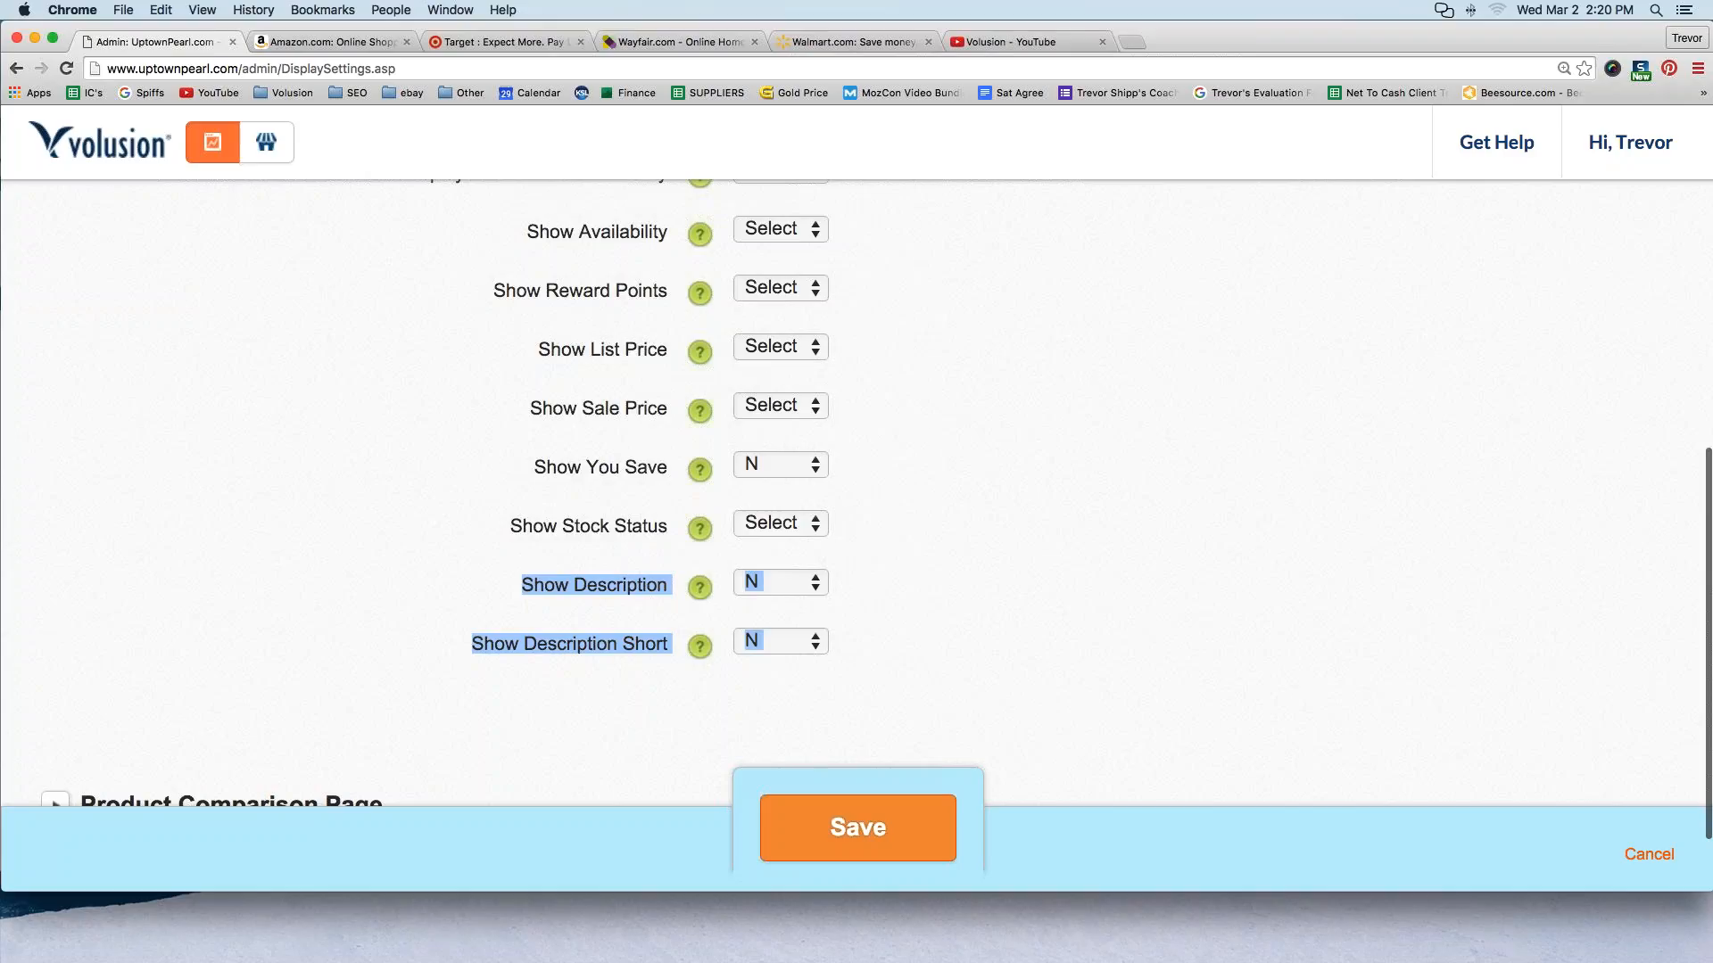
{"action": "left_click", "coordinate": [894, 428]}
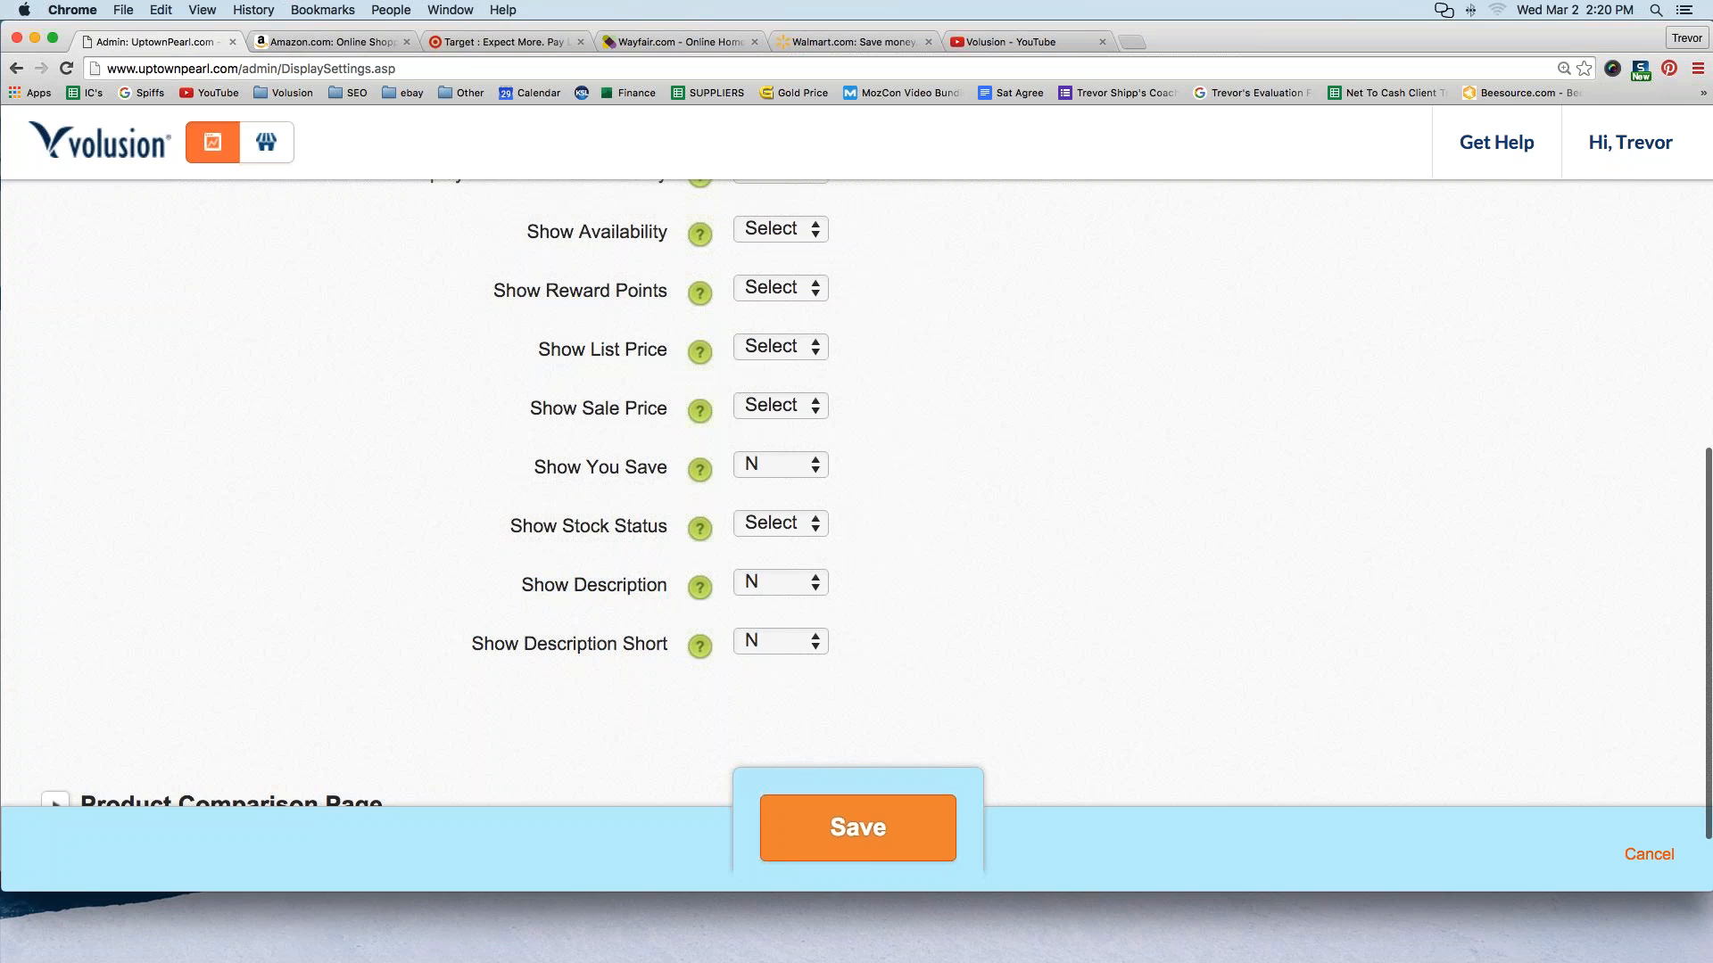
{"action": "left_click", "coordinate": [871, 849]}
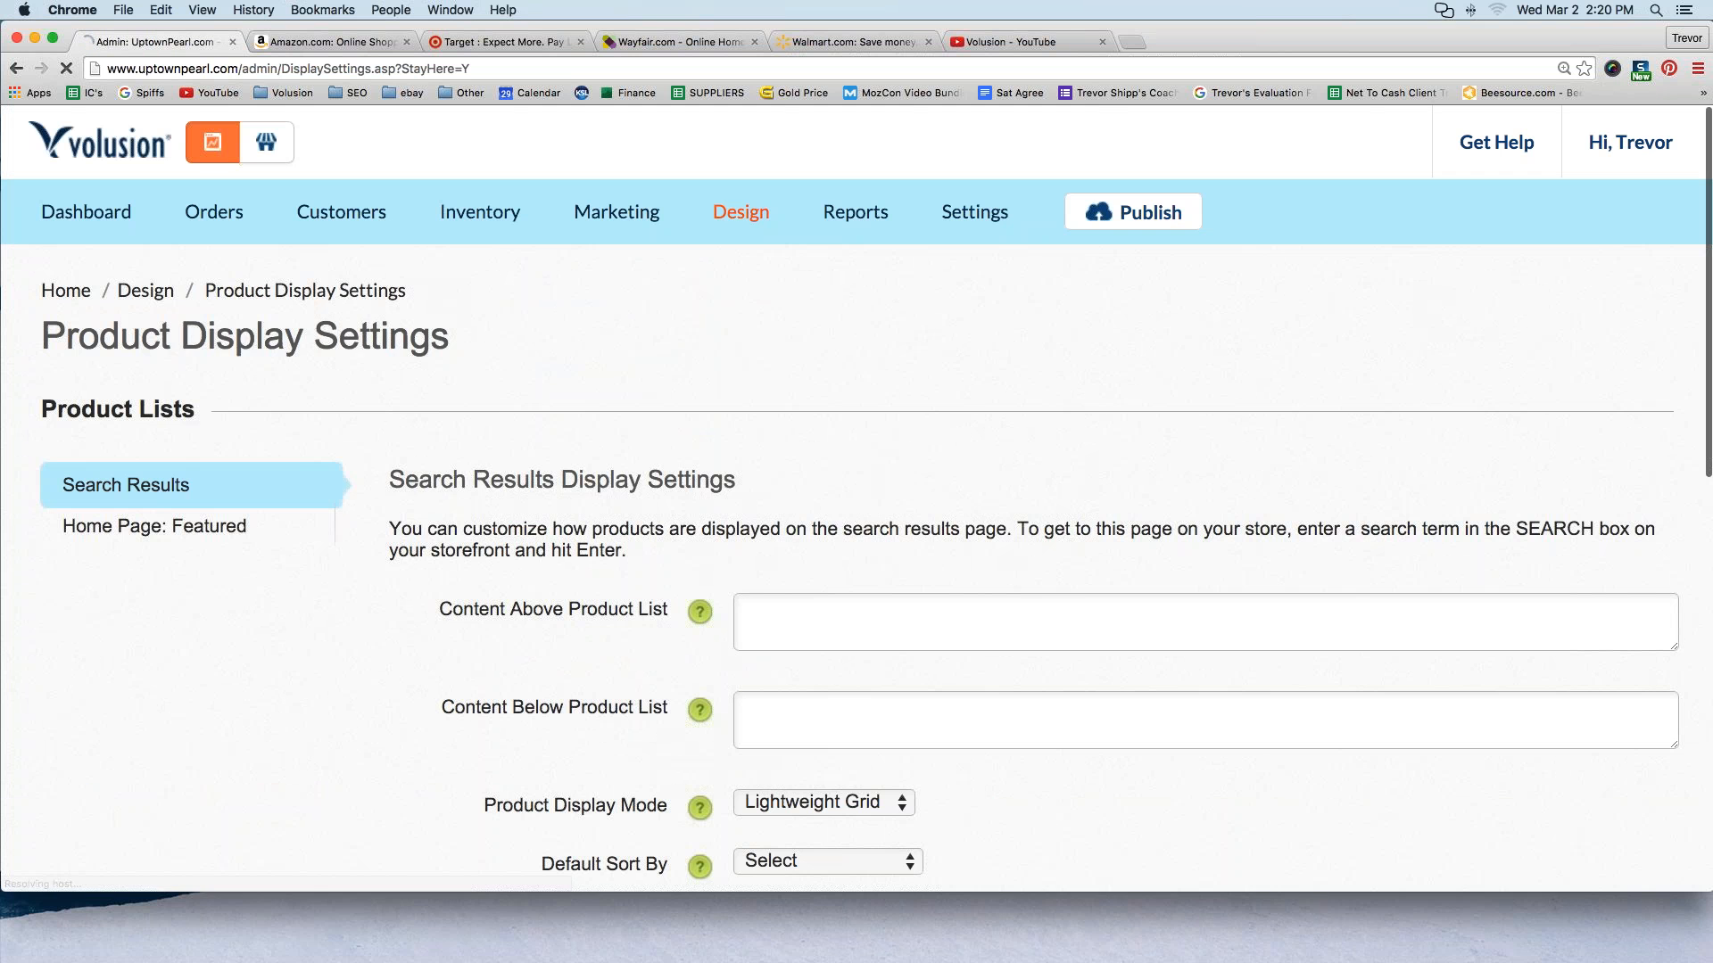
View the storefront home page and check the layout of the featured products grid
{"action": "left_click", "coordinate": [212, 142]}
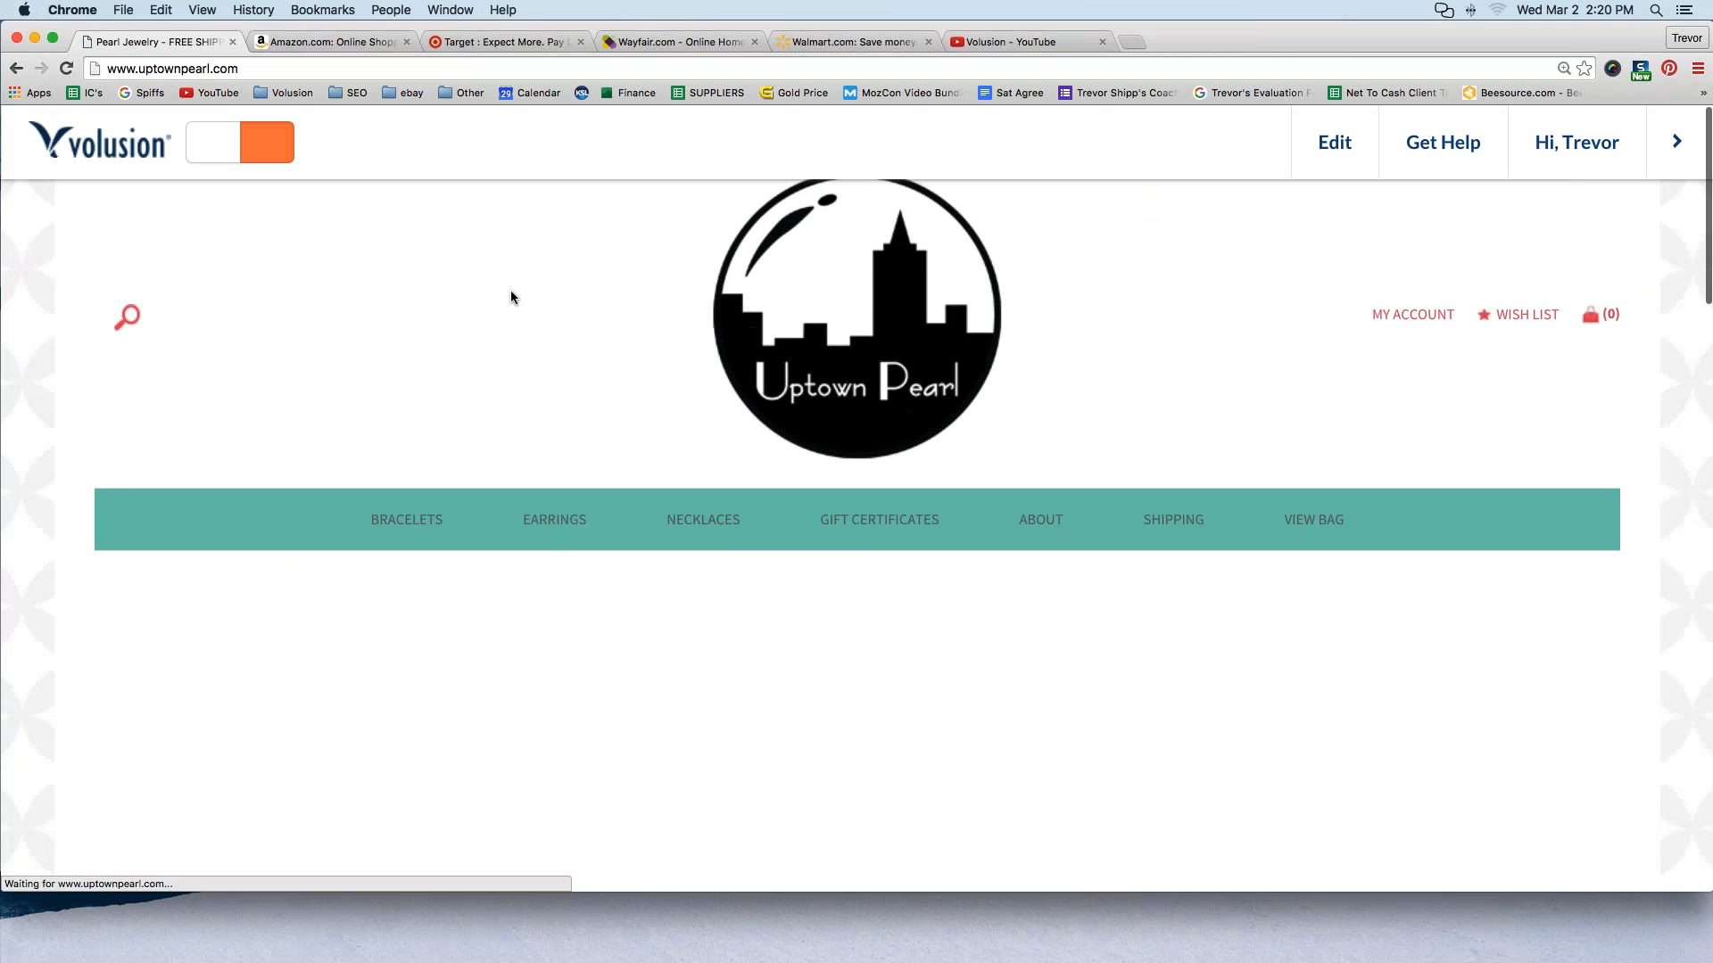
{"action": "scroll", "coordinate": [510, 291], "scroll_direction": "down", "scroll_amount": 10}
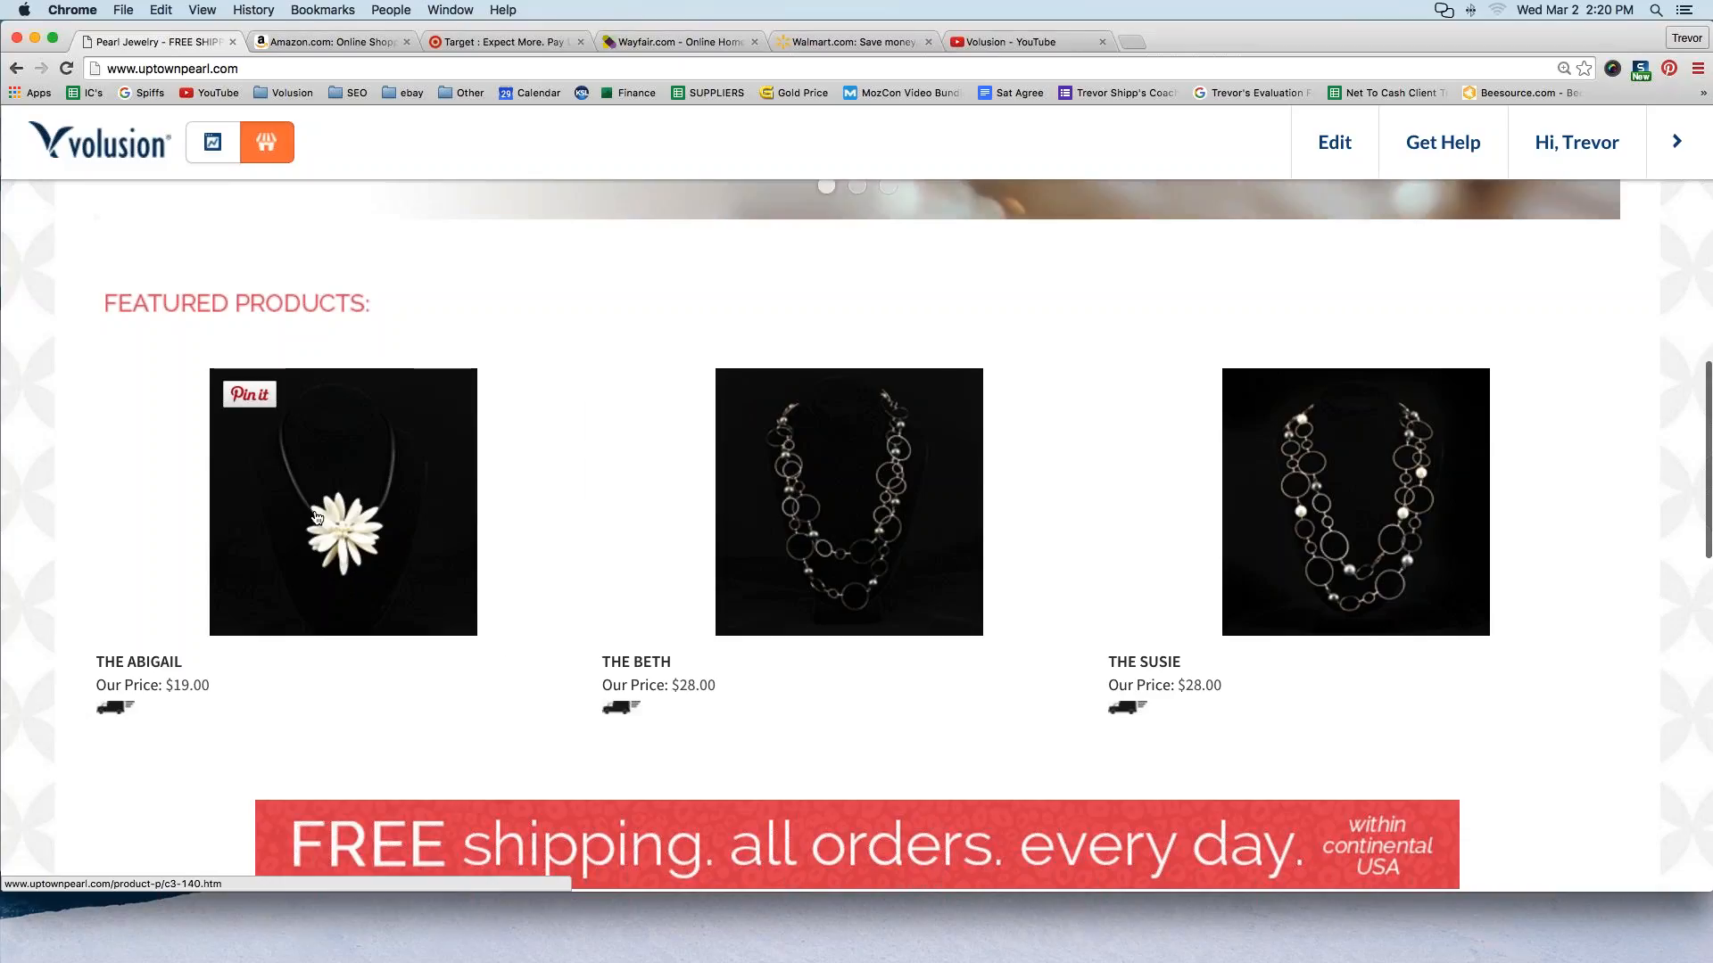
{"action": "scroll", "coordinate": [348, 553], "scroll_direction": "up", "scroll_amount": 3}
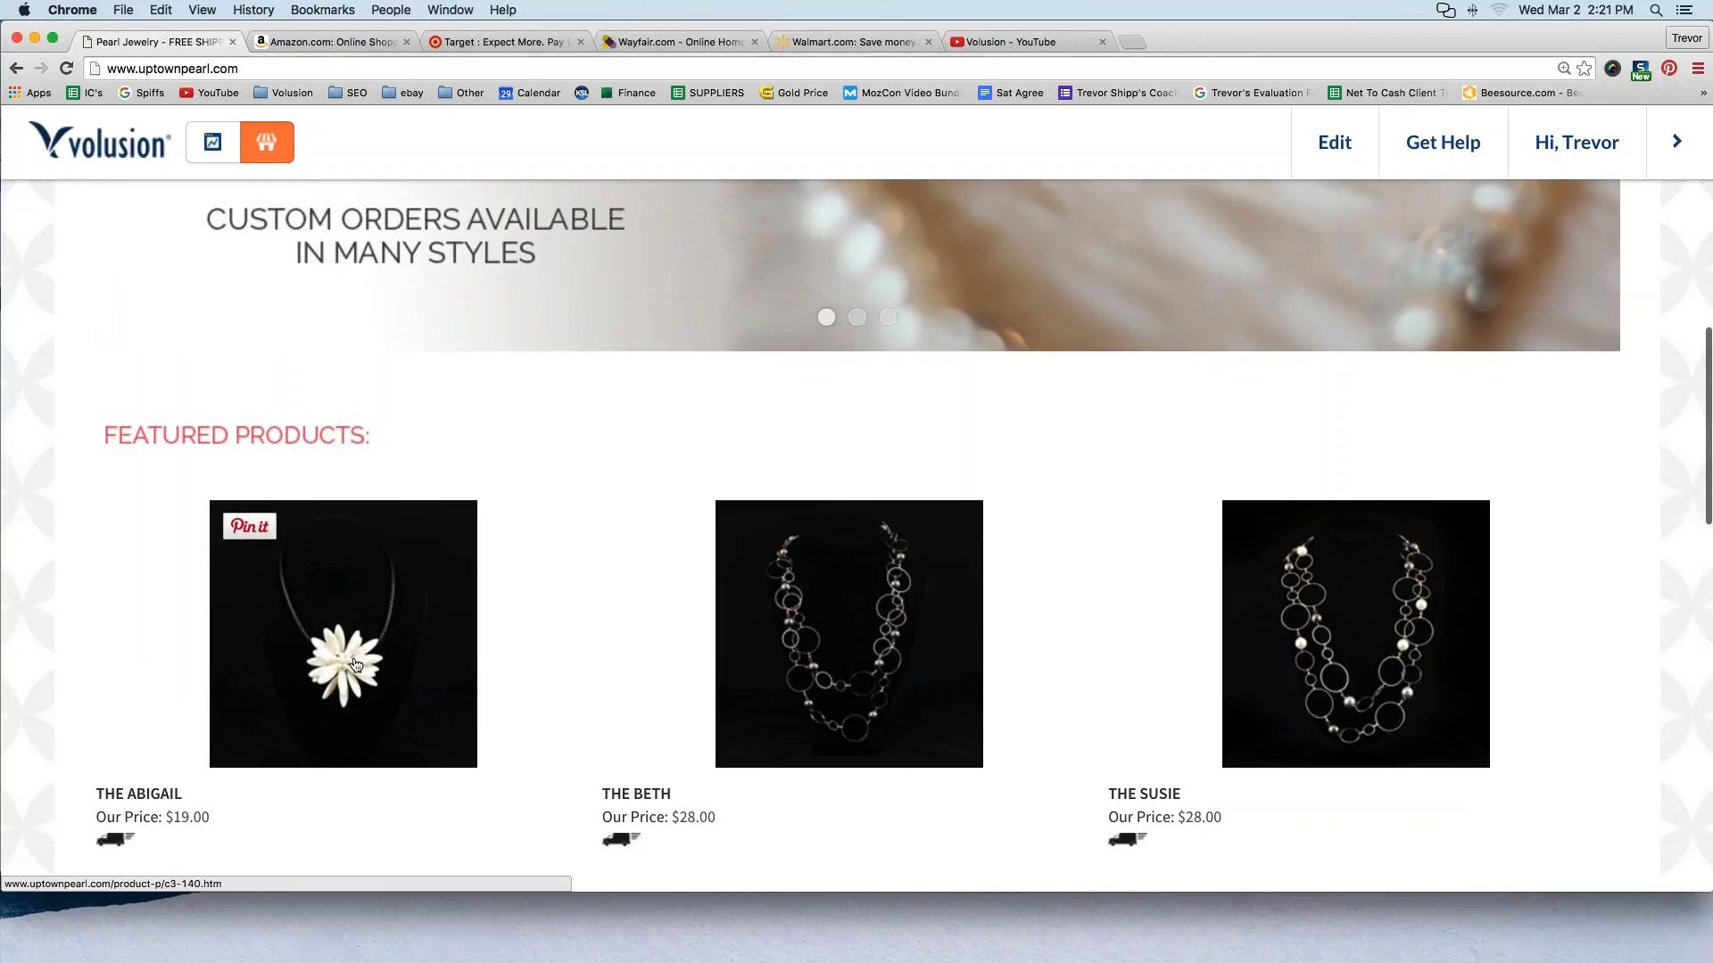
{"action": "scroll", "coordinate": [355, 665], "scroll_direction": "up", "scroll_amount": 4}
Reopen Product Display Settings, set Show Description and Show Description Short to Y for search results, and save
{"action": "left_click", "coordinate": [212, 142]}
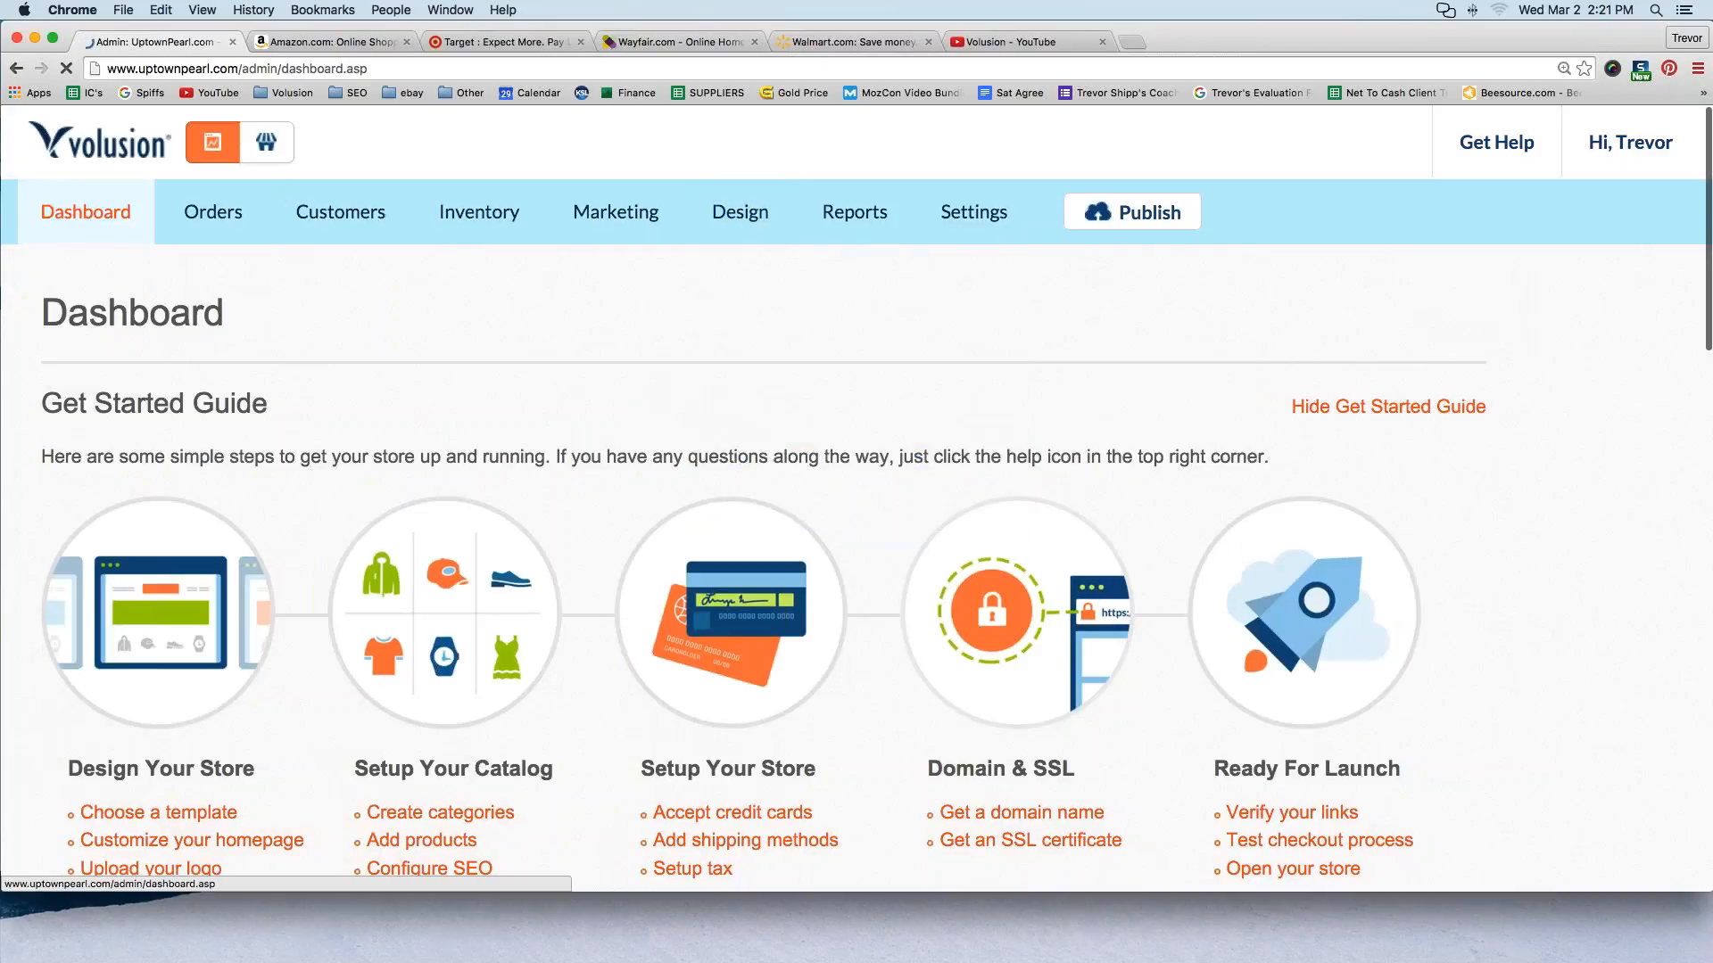
{"action": "mouse_move", "coordinate": [730, 221]}
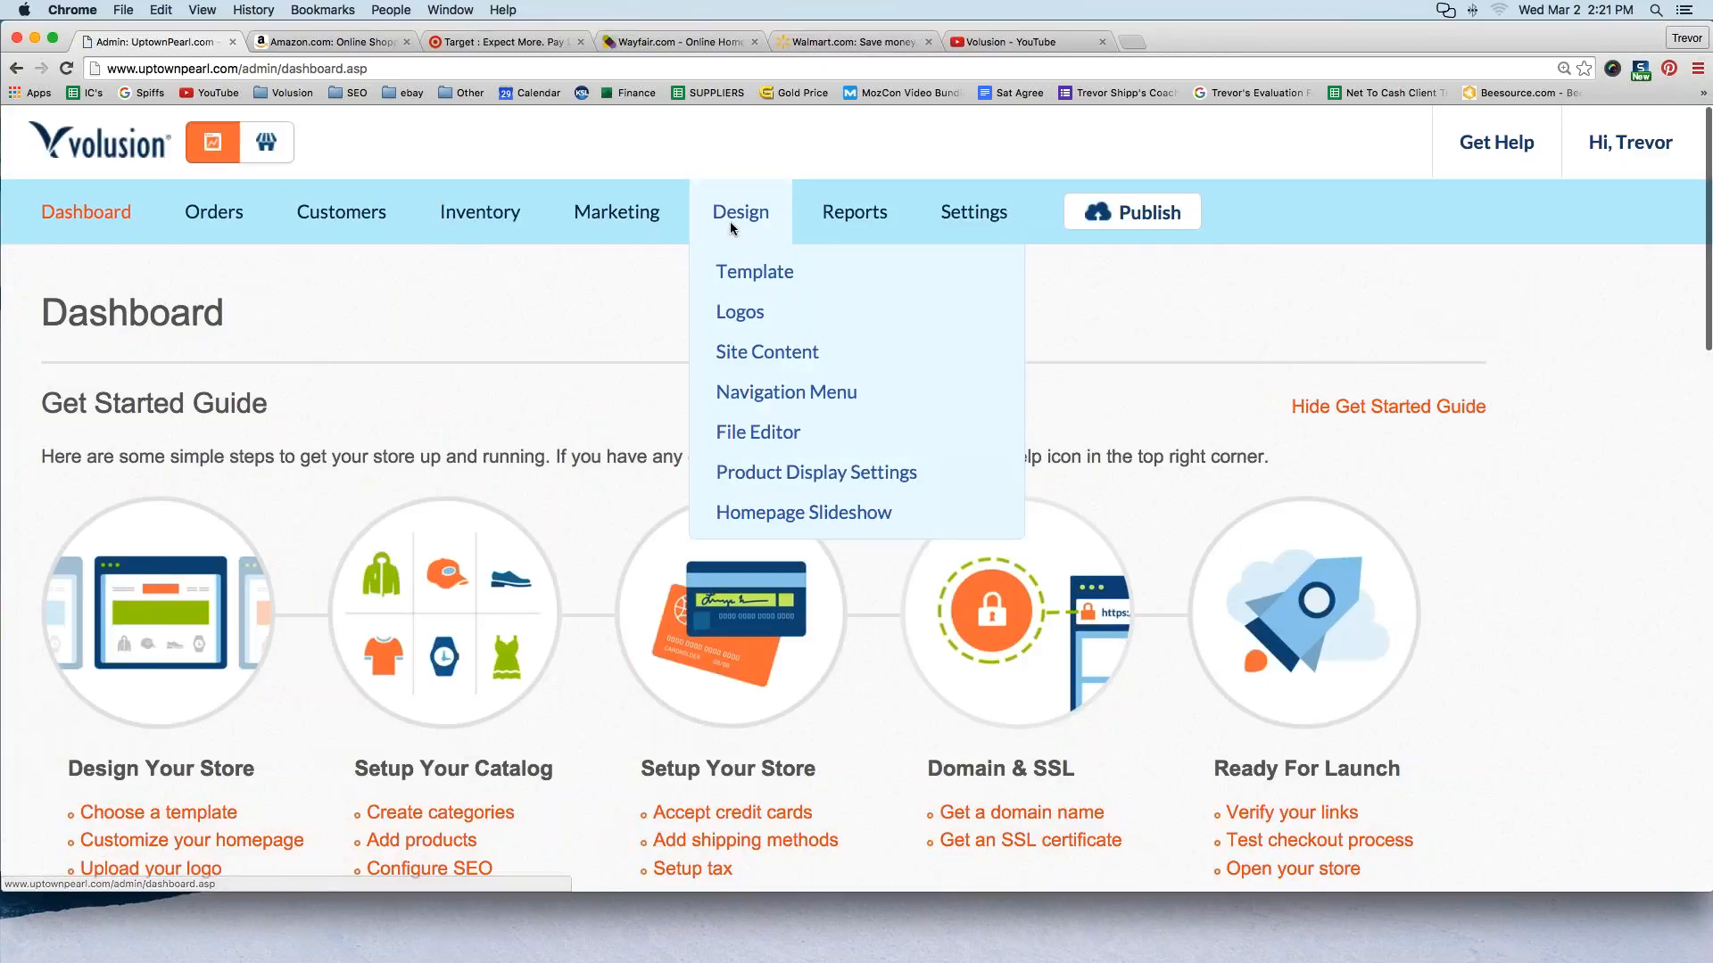
{"action": "left_click", "coordinate": [764, 472]}
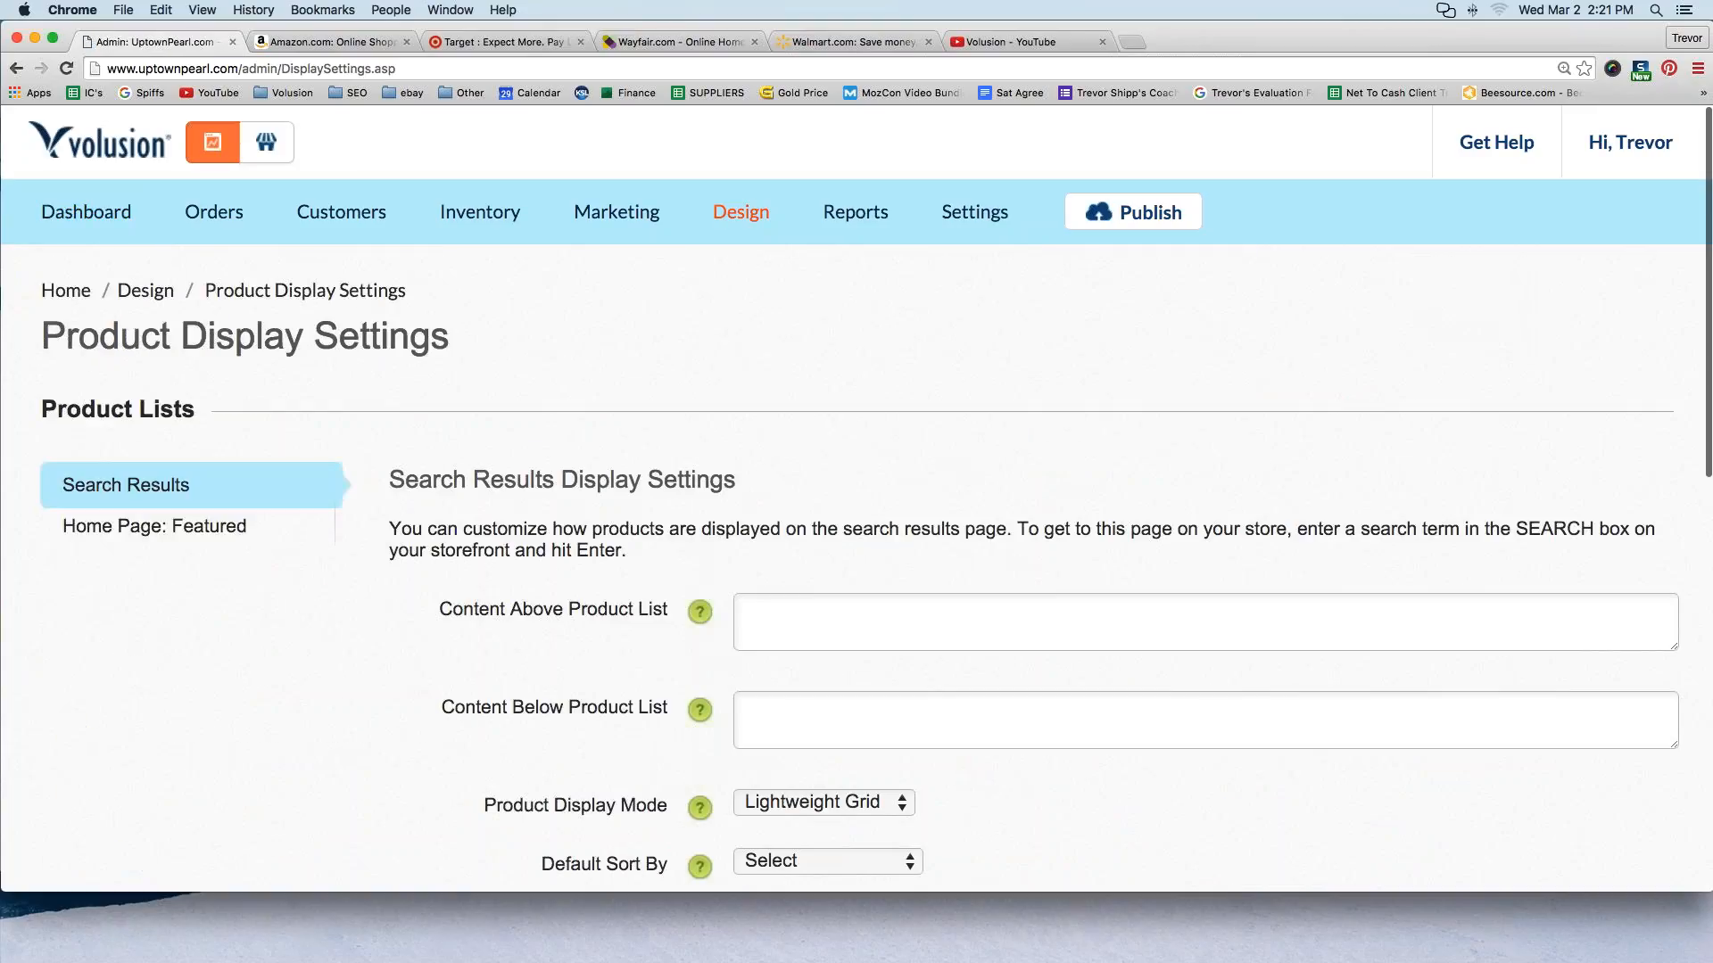
{"action": "scroll", "coordinate": [857, 500], "scroll_direction": "down", "scroll_amount": 10}
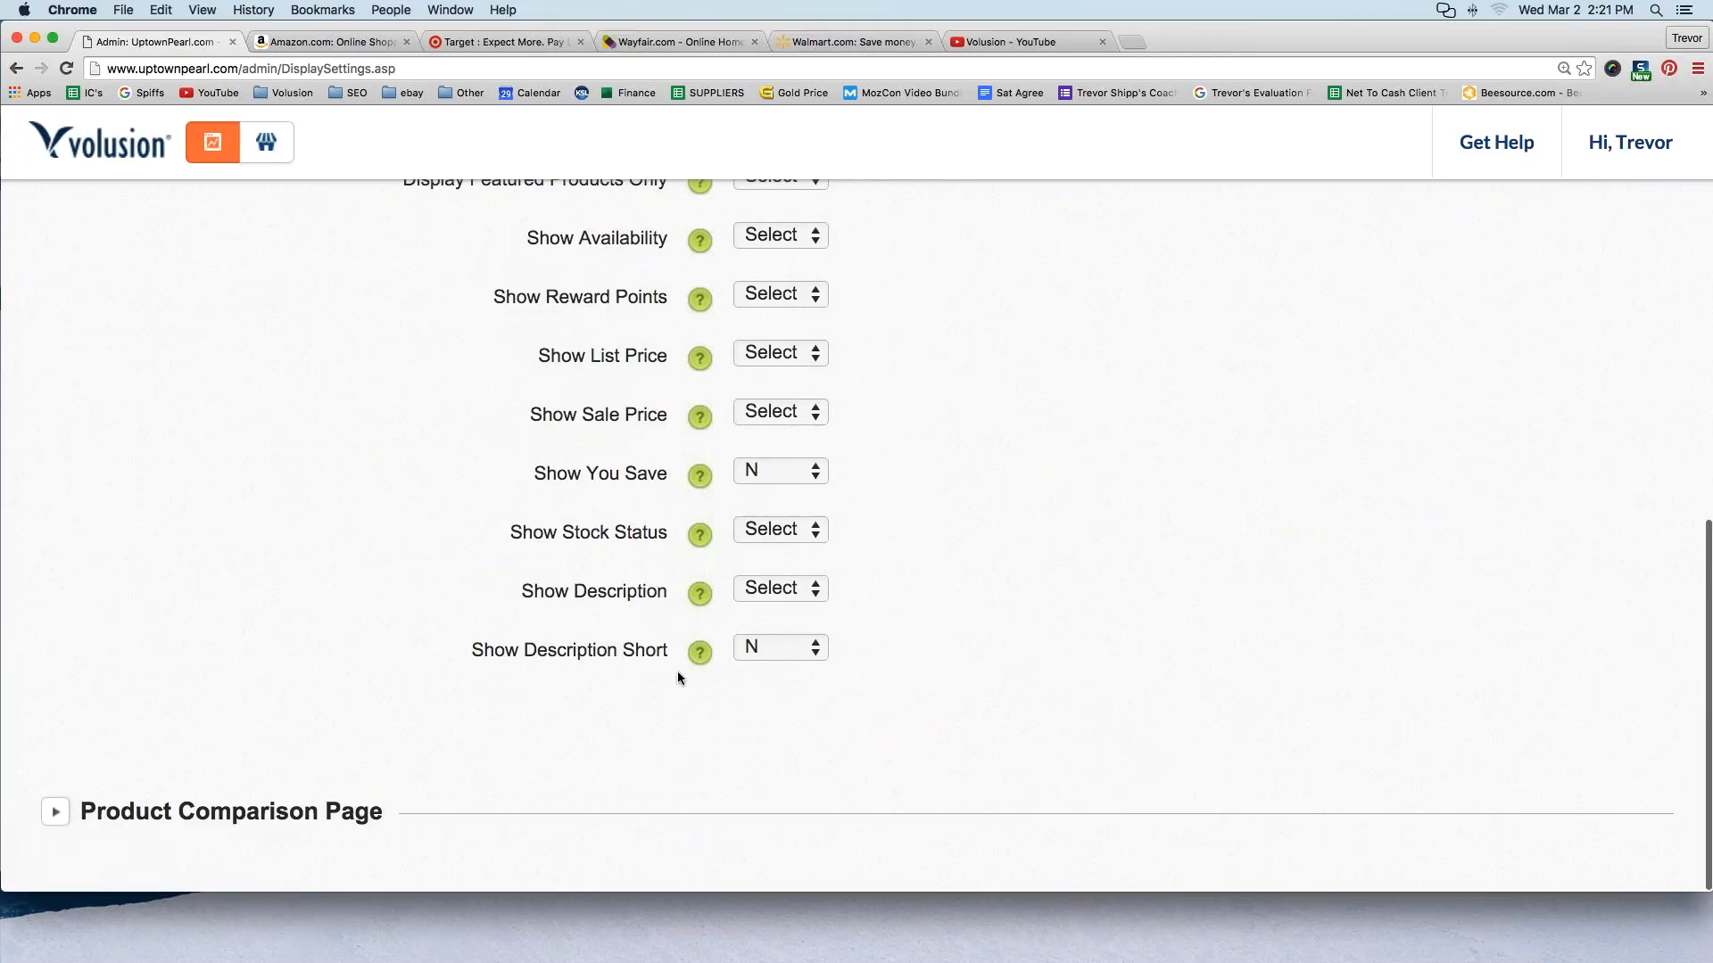
{"action": "left_click", "coordinate": [772, 587]}
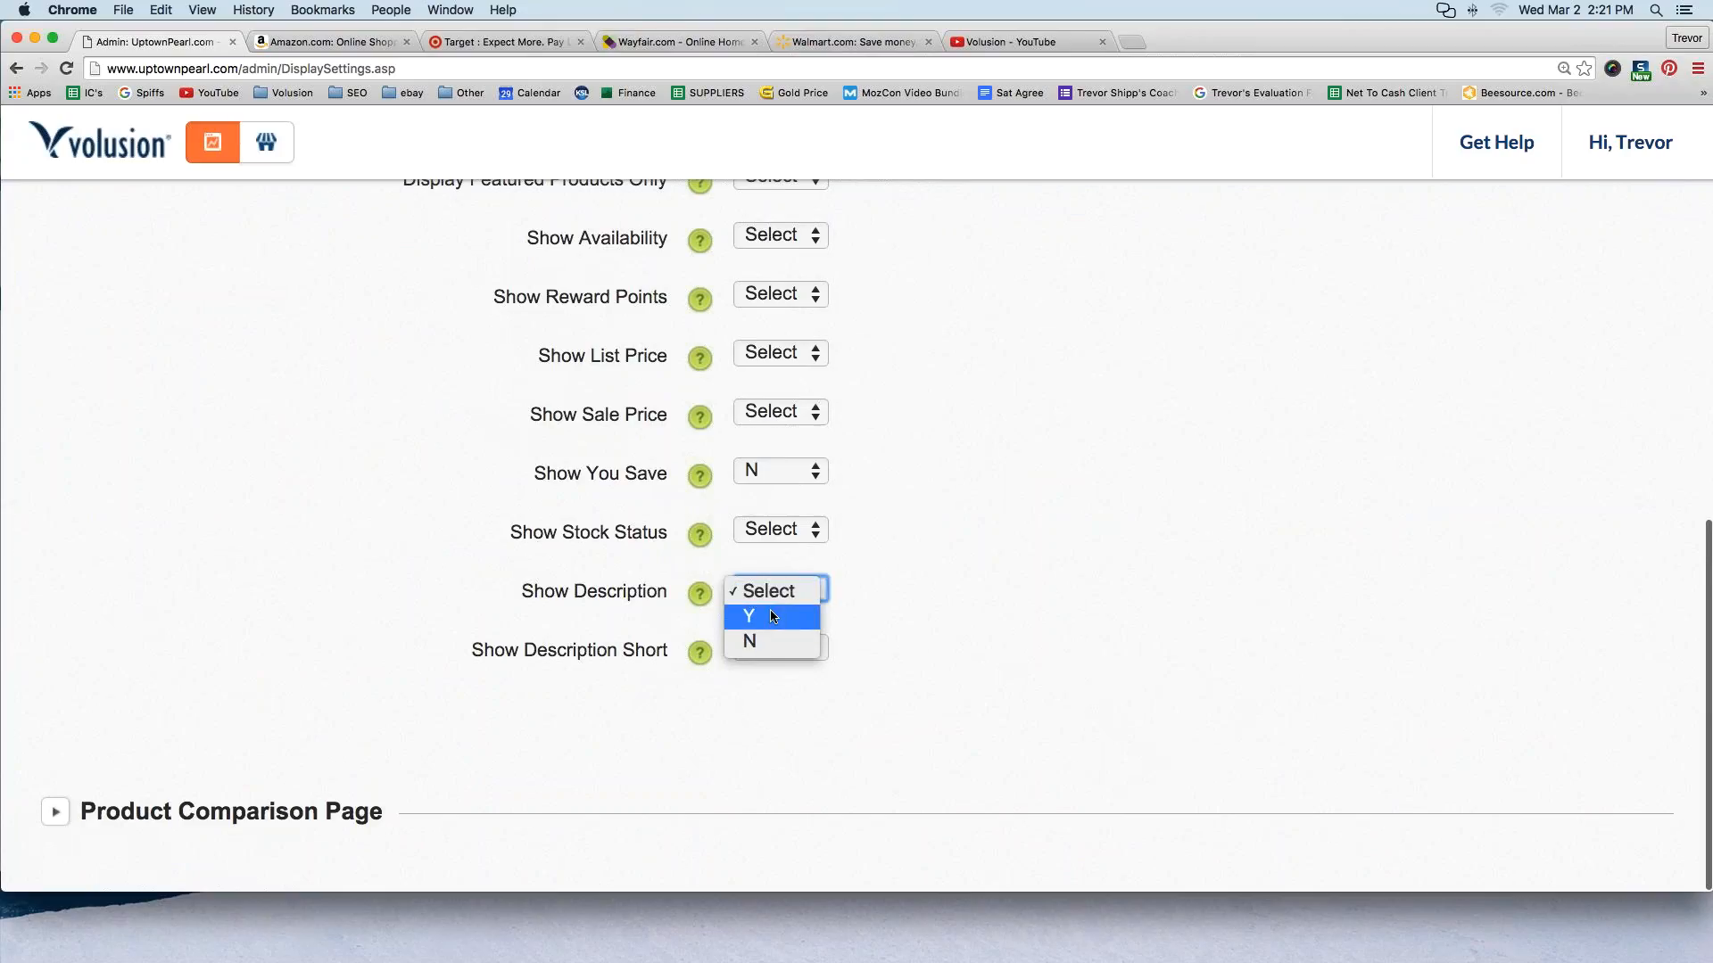
{"action": "left_click", "coordinate": [758, 613]}
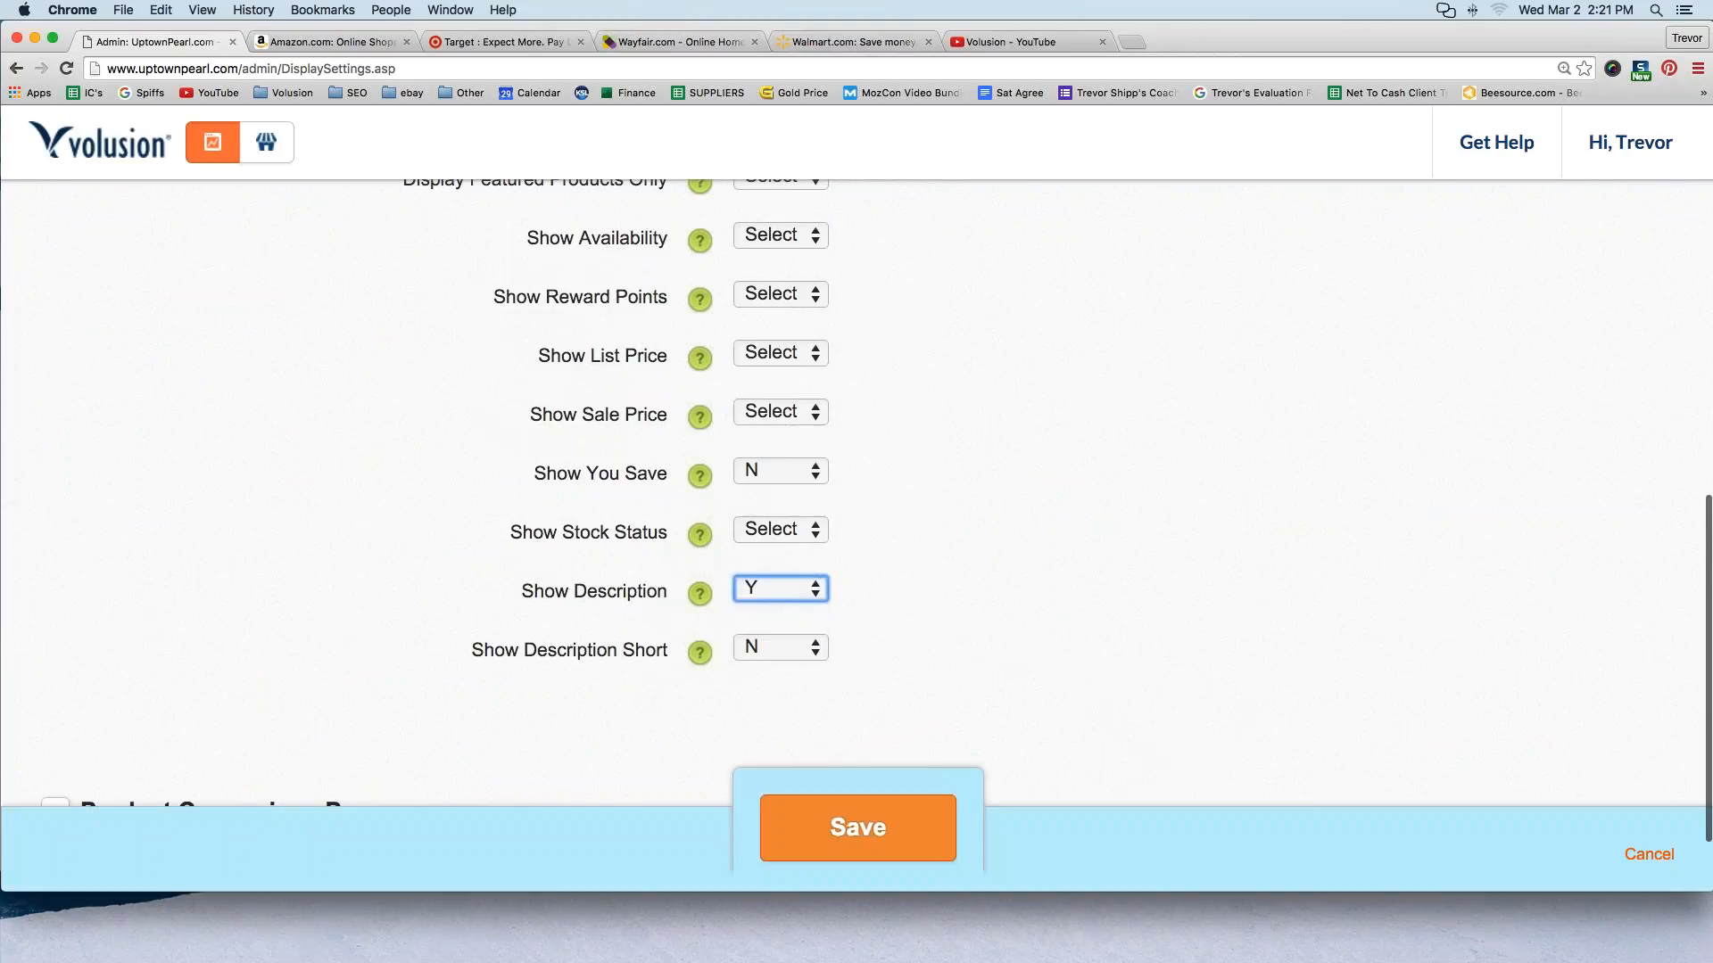
{"action": "left_click", "coordinate": [783, 648]}
{"action": "left_click", "coordinate": [754, 624]}
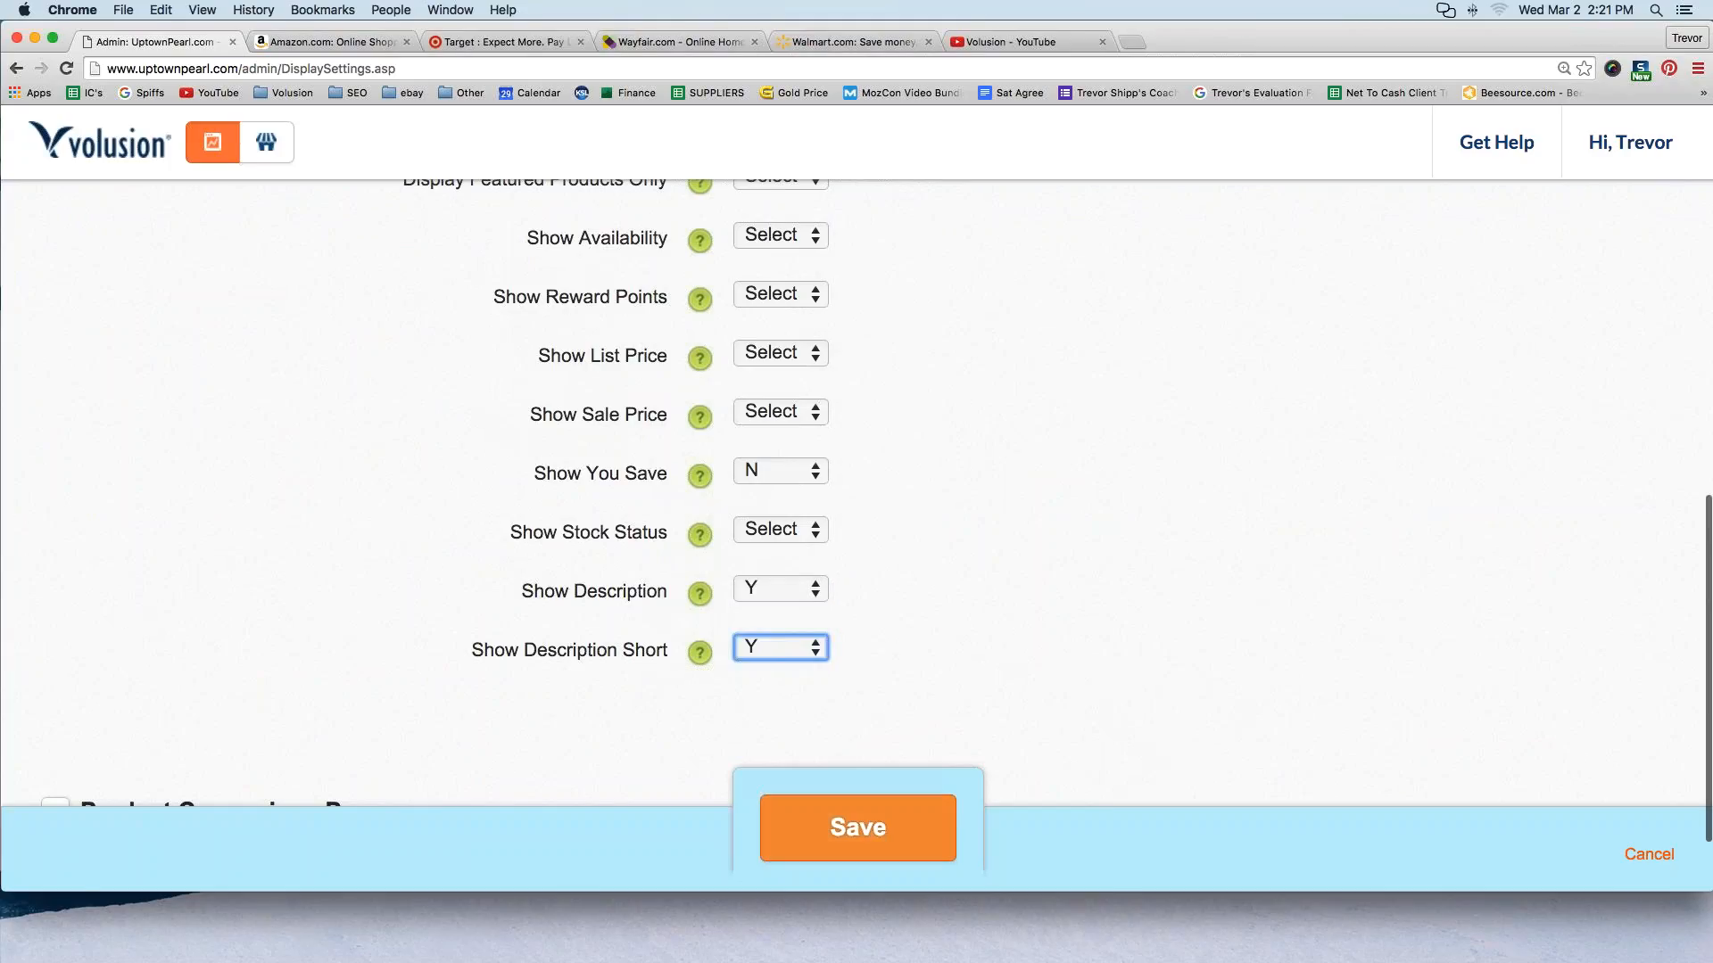
{"action": "left_click", "coordinate": [857, 827]}
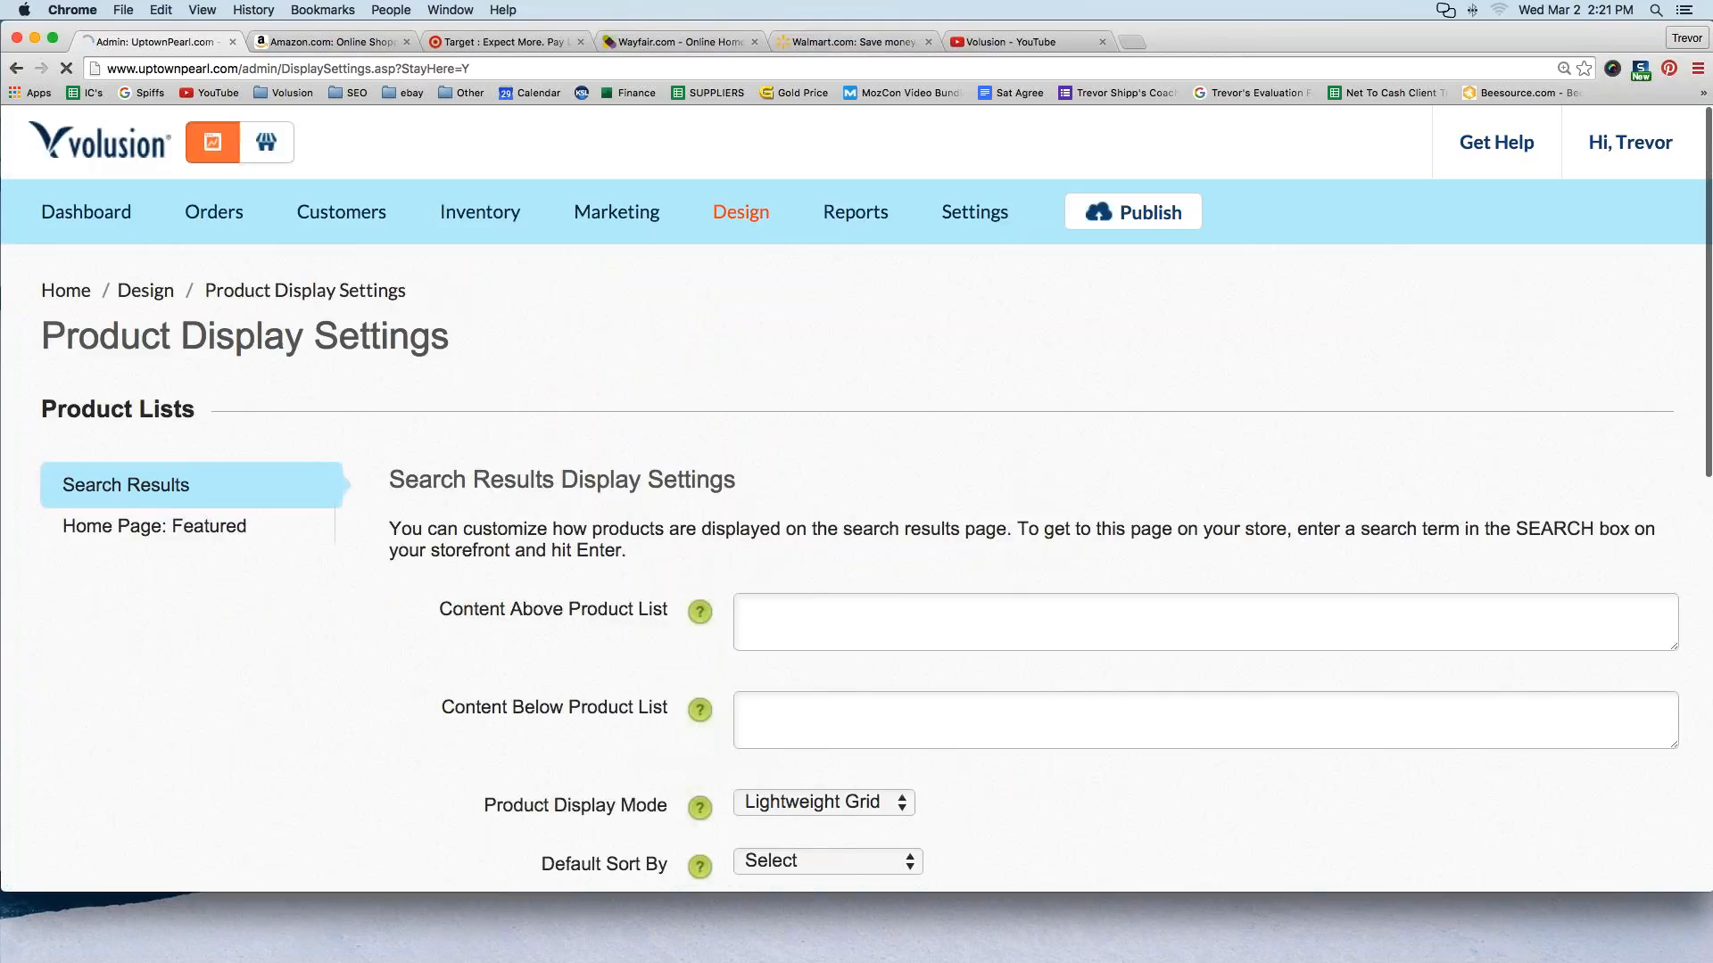
Check the featured products row on the storefront home page and compare it with the product rows on Amazon's home page
{"action": "left_click", "coordinate": [278, 145]}
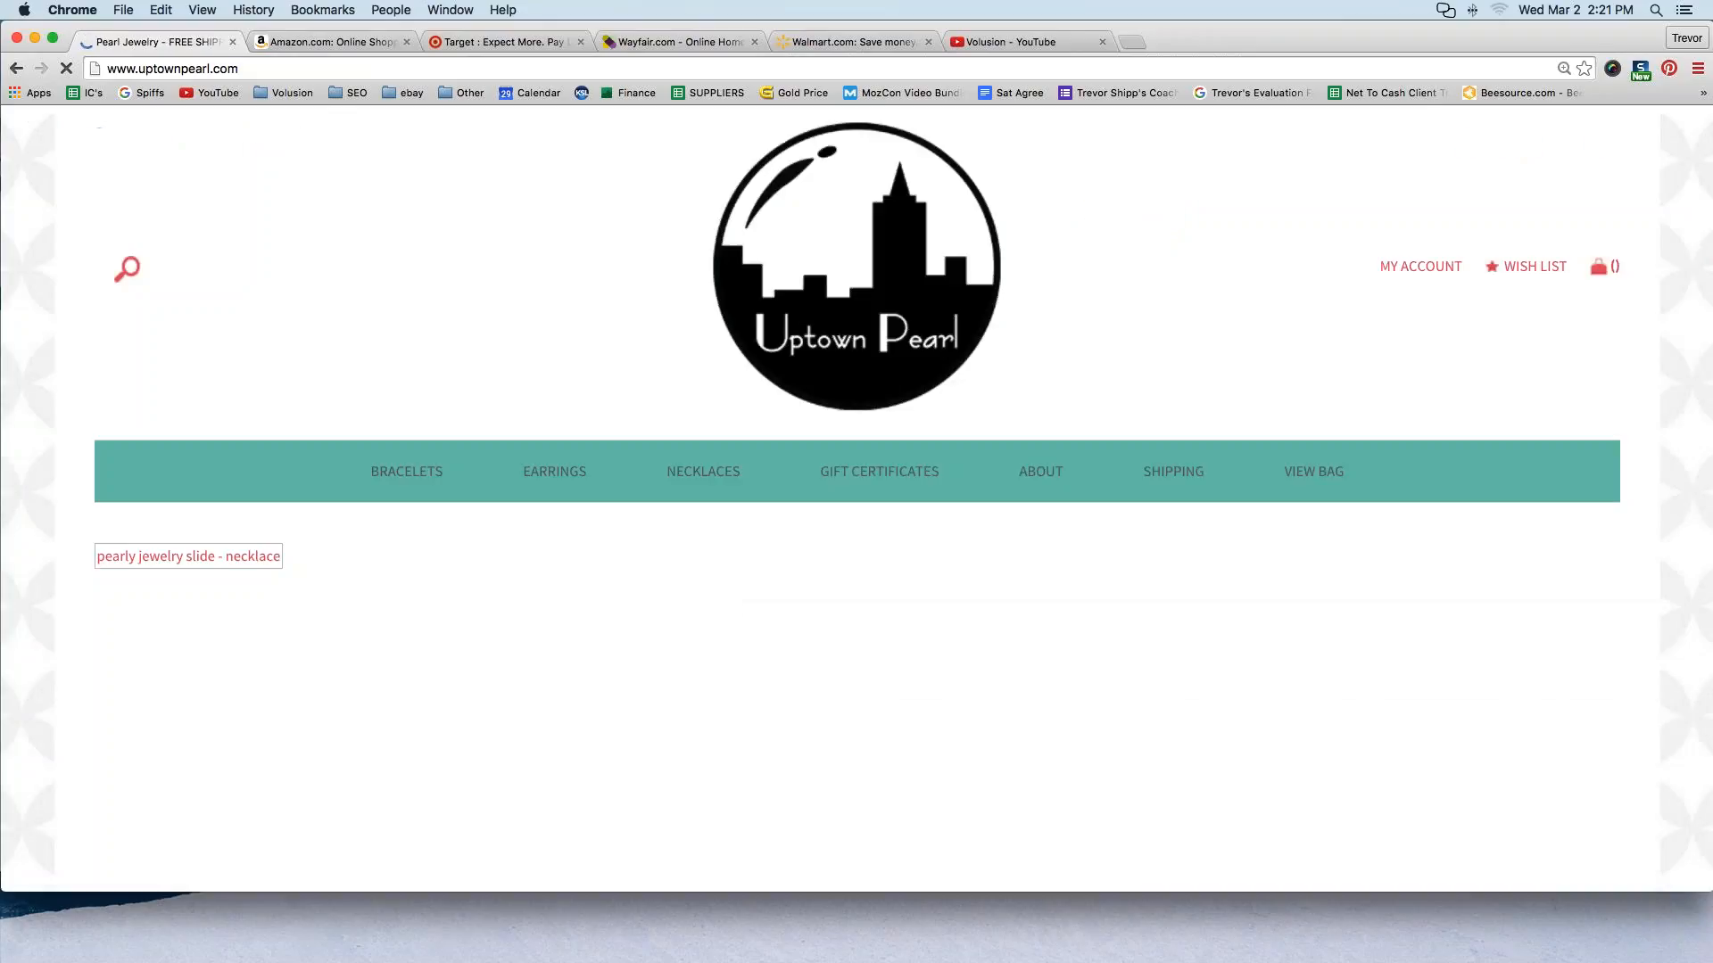
{"action": "scroll", "coordinate": [746, 378], "scroll_direction": "down", "scroll_amount": 10}
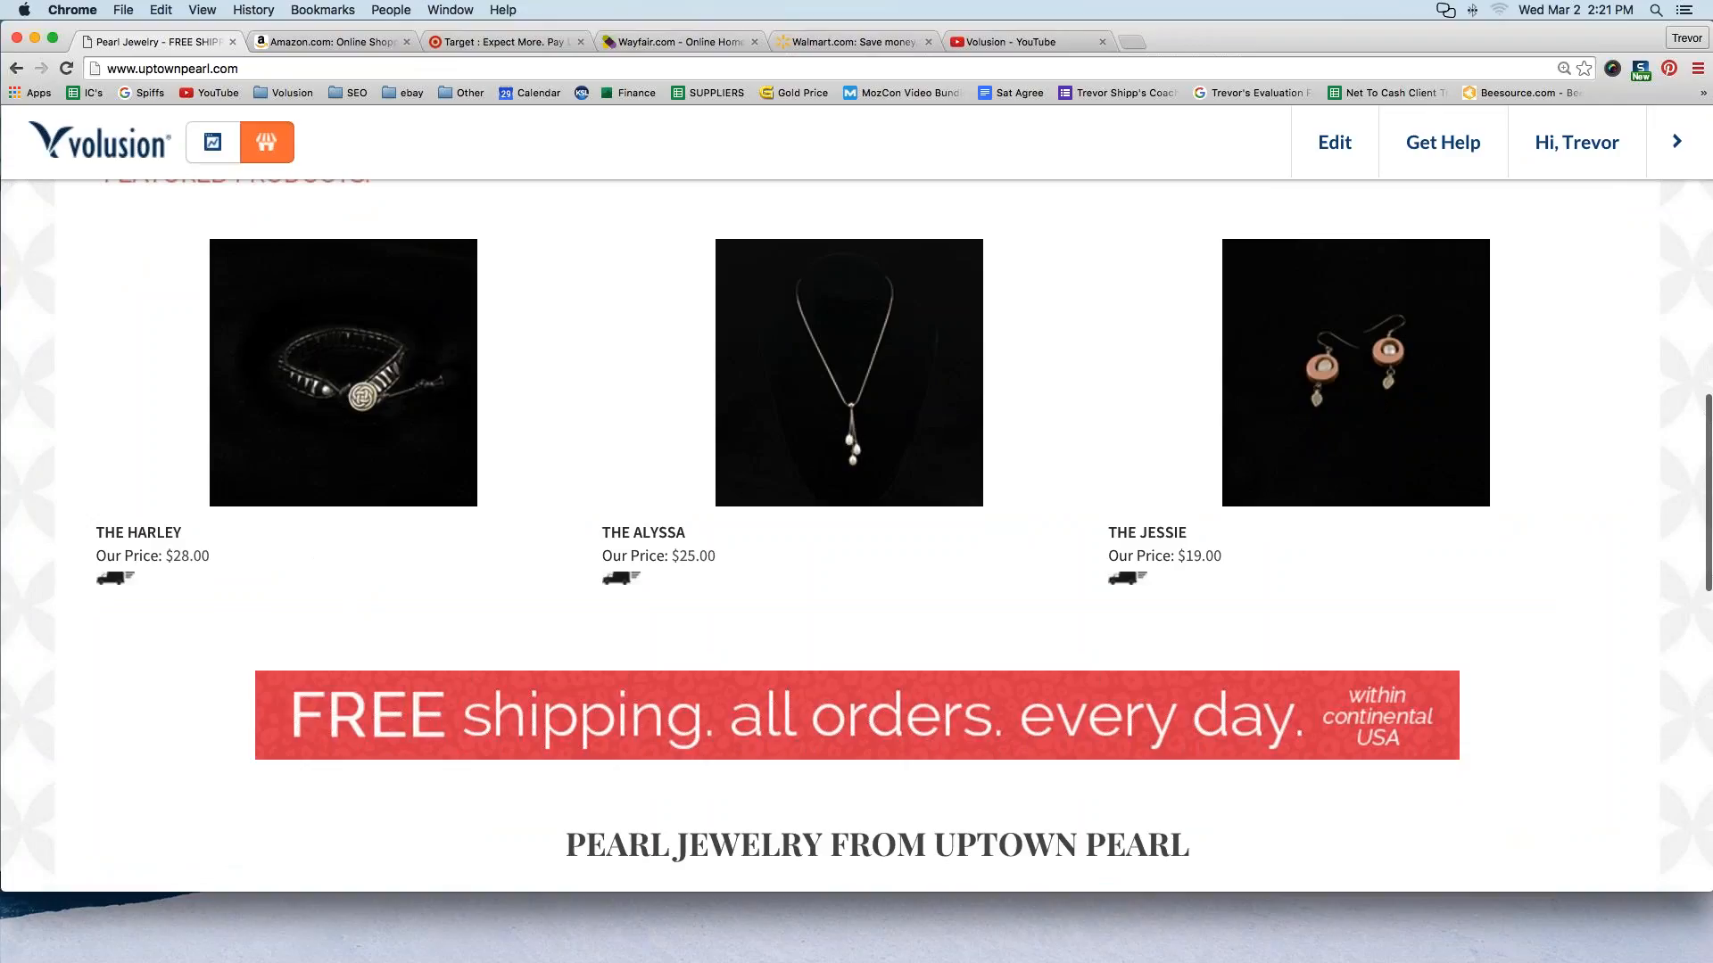
{"action": "left_click", "coordinate": [305, 44]}
{"action": "scroll", "coordinate": [532, 331], "scroll_direction": "down", "scroll_amount": 10}
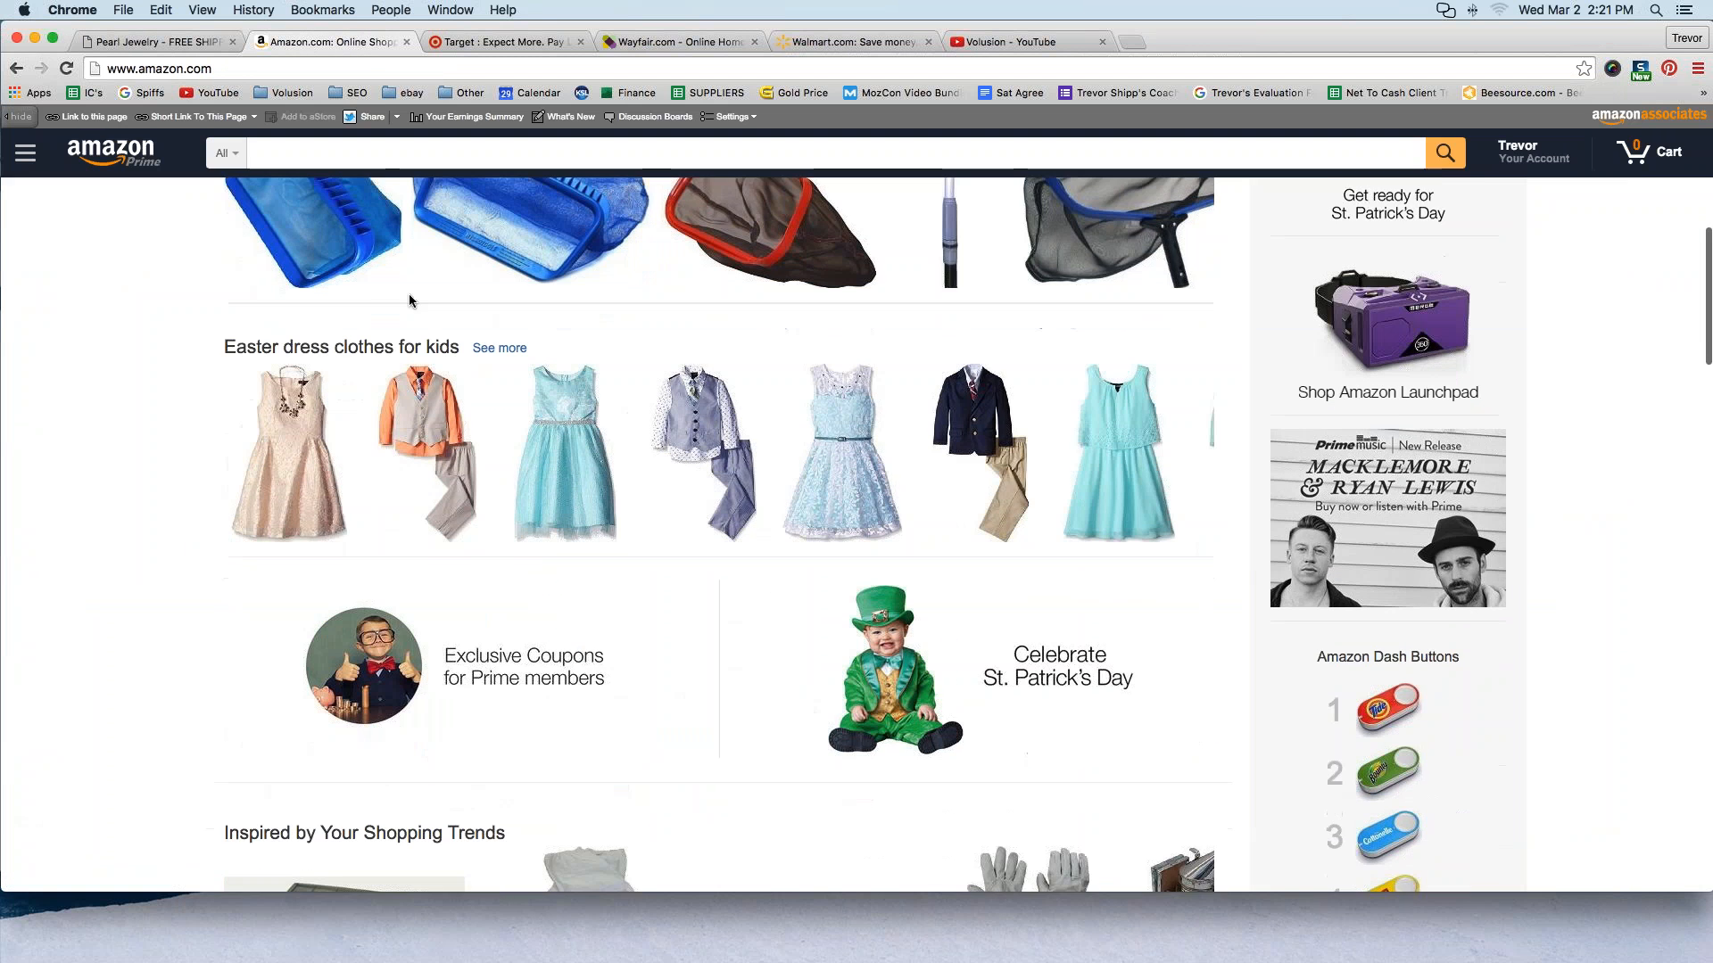
{"action": "scroll", "coordinate": [531, 374], "scroll_direction": "down", "scroll_amount": 1}
{"action": "scroll", "coordinate": [704, 624], "scroll_direction": "up", "scroll_amount": 3}
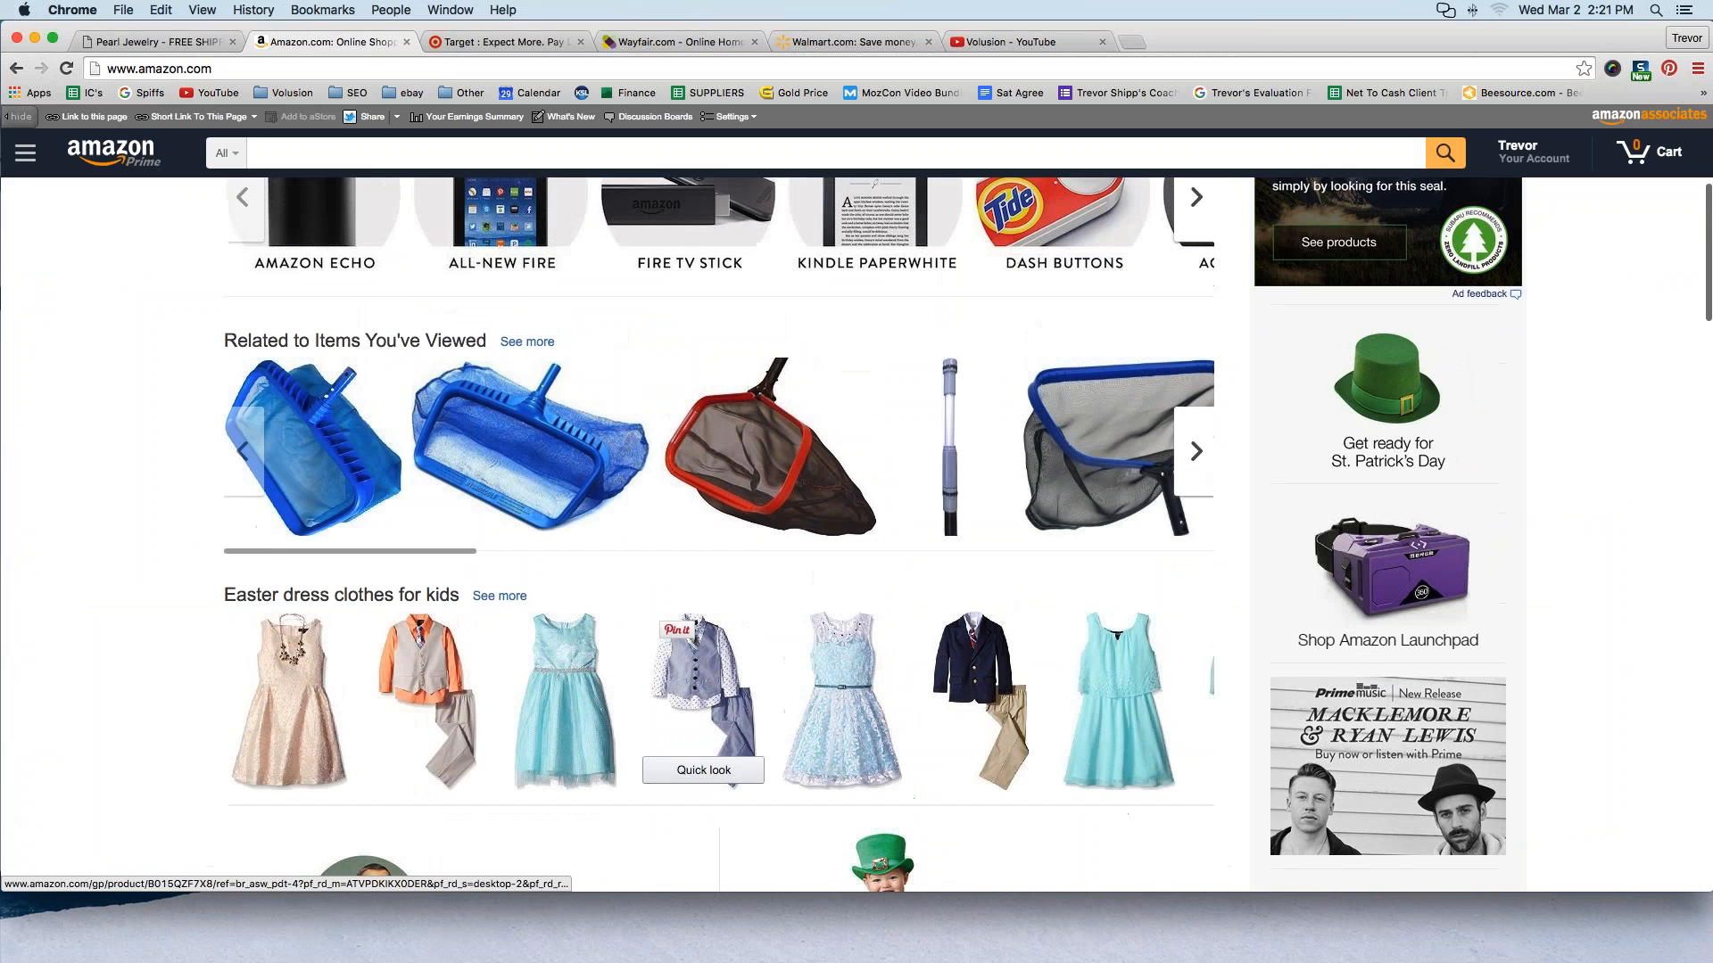
Examine the featured products row on Target's home page and return to the Uptown Pearl store
{"action": "left_click", "coordinate": [499, 42]}
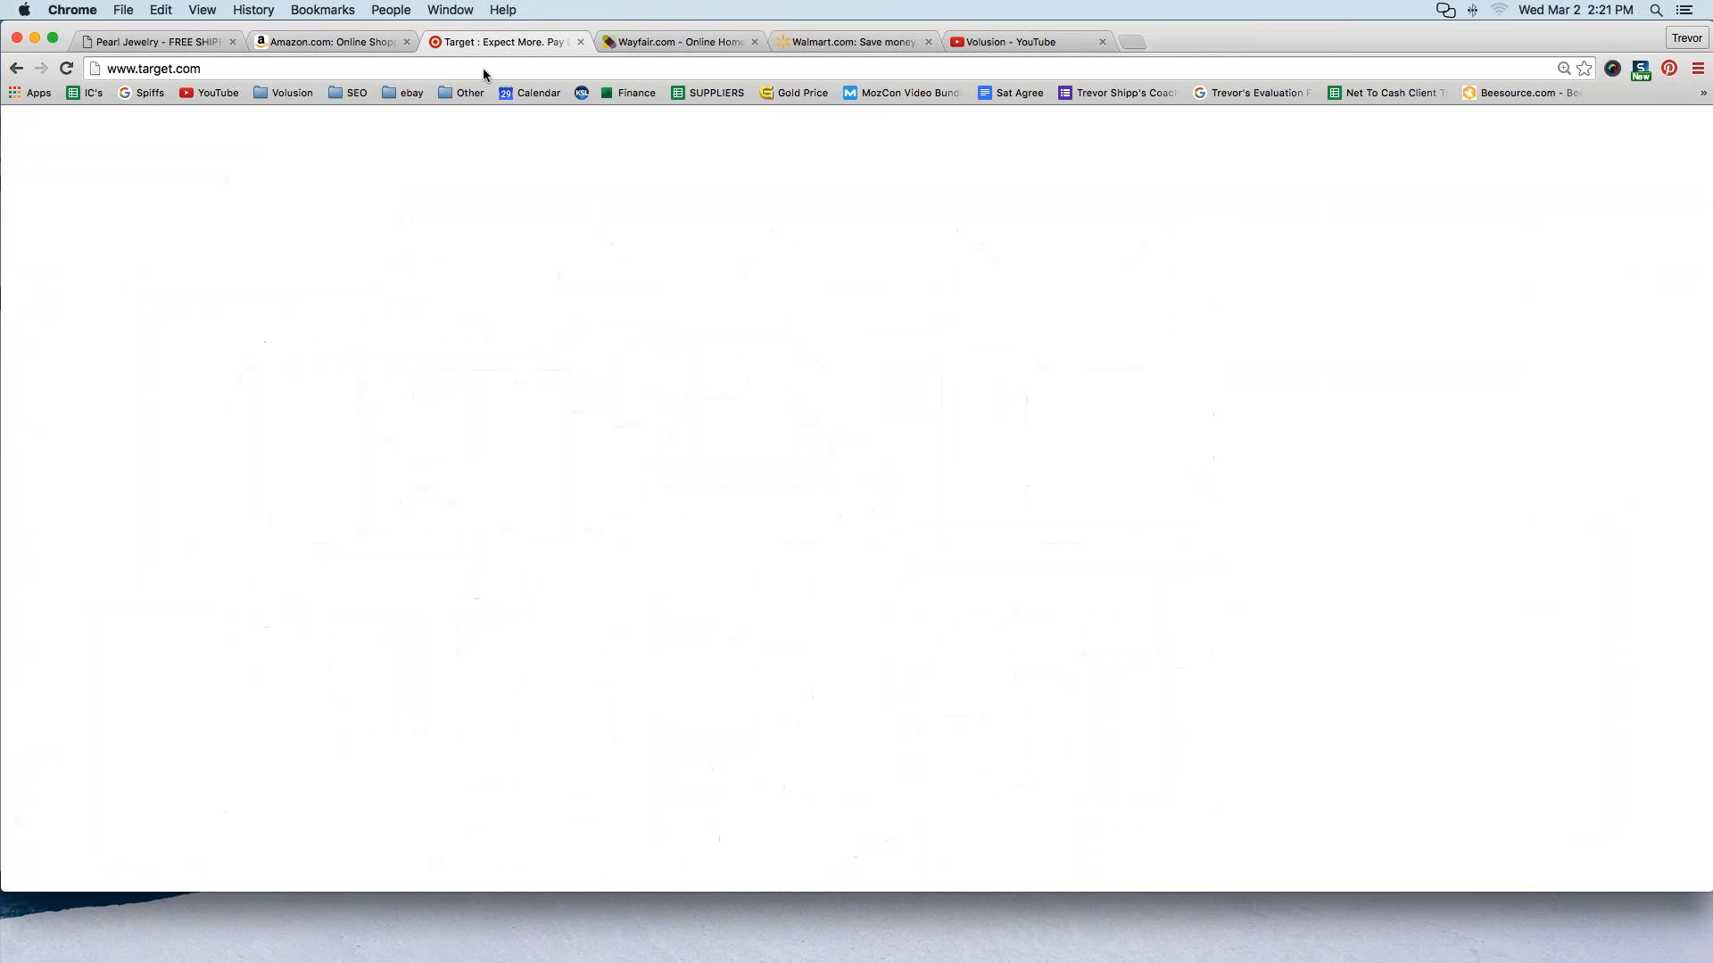
{"action": "scroll", "coordinate": [384, 525], "scroll_direction": "up", "scroll_amount": 3}
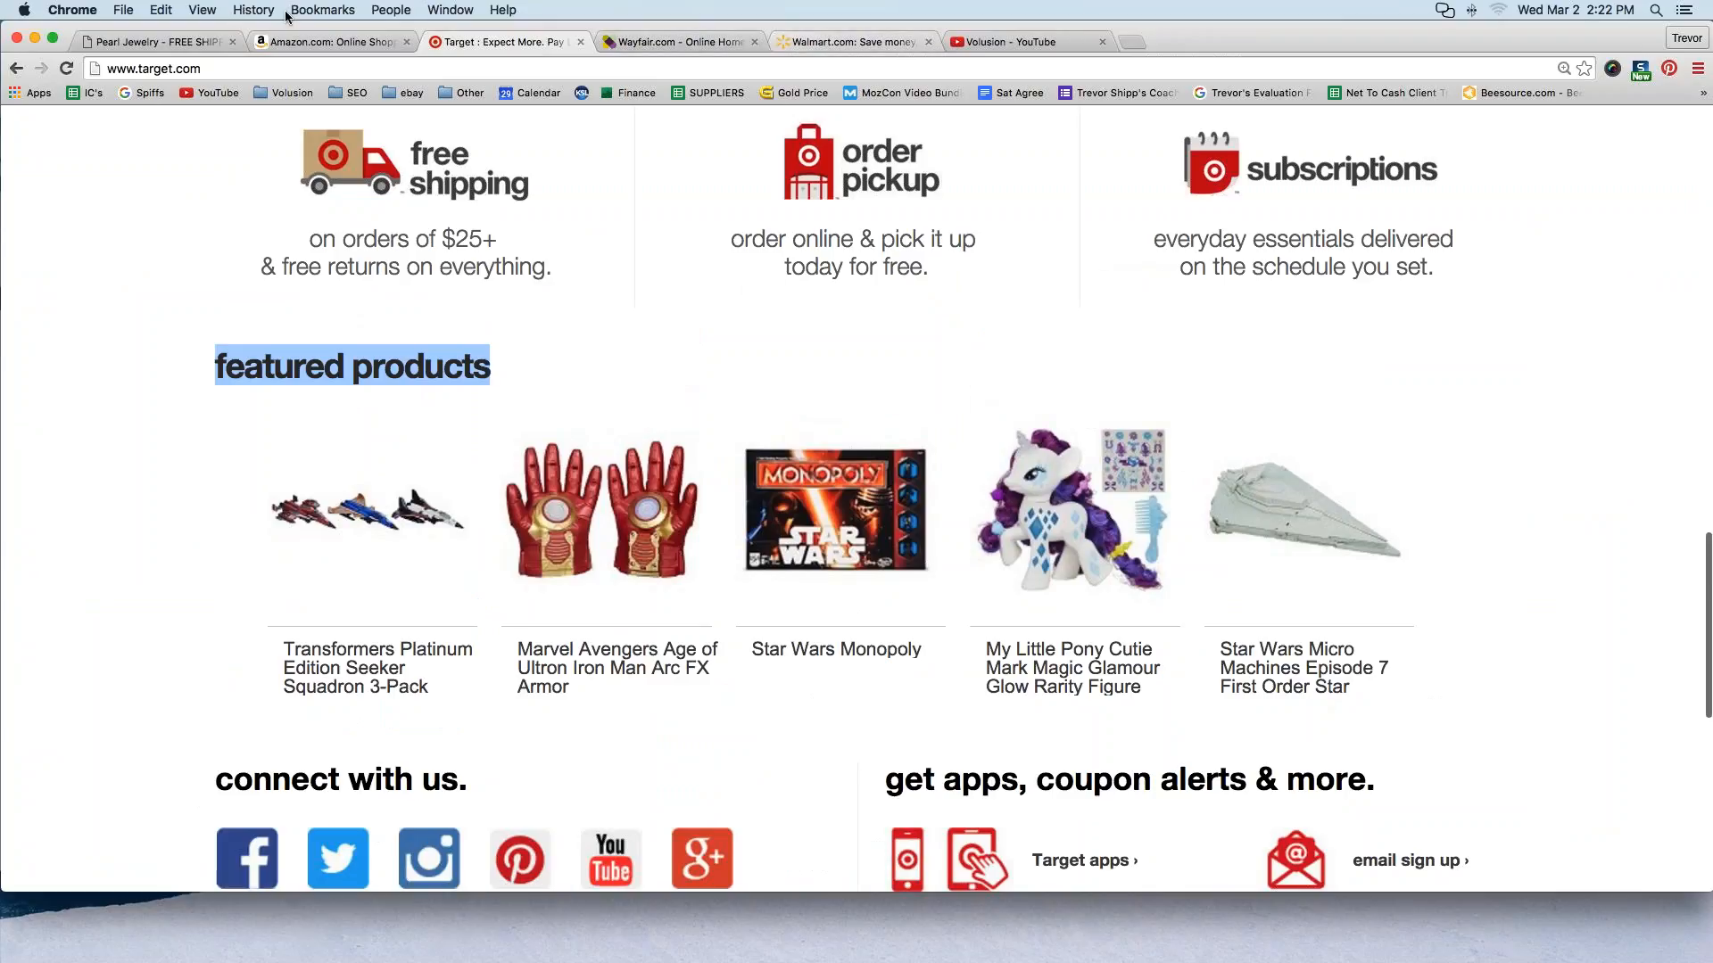
{"action": "left_click", "coordinate": [153, 41]}
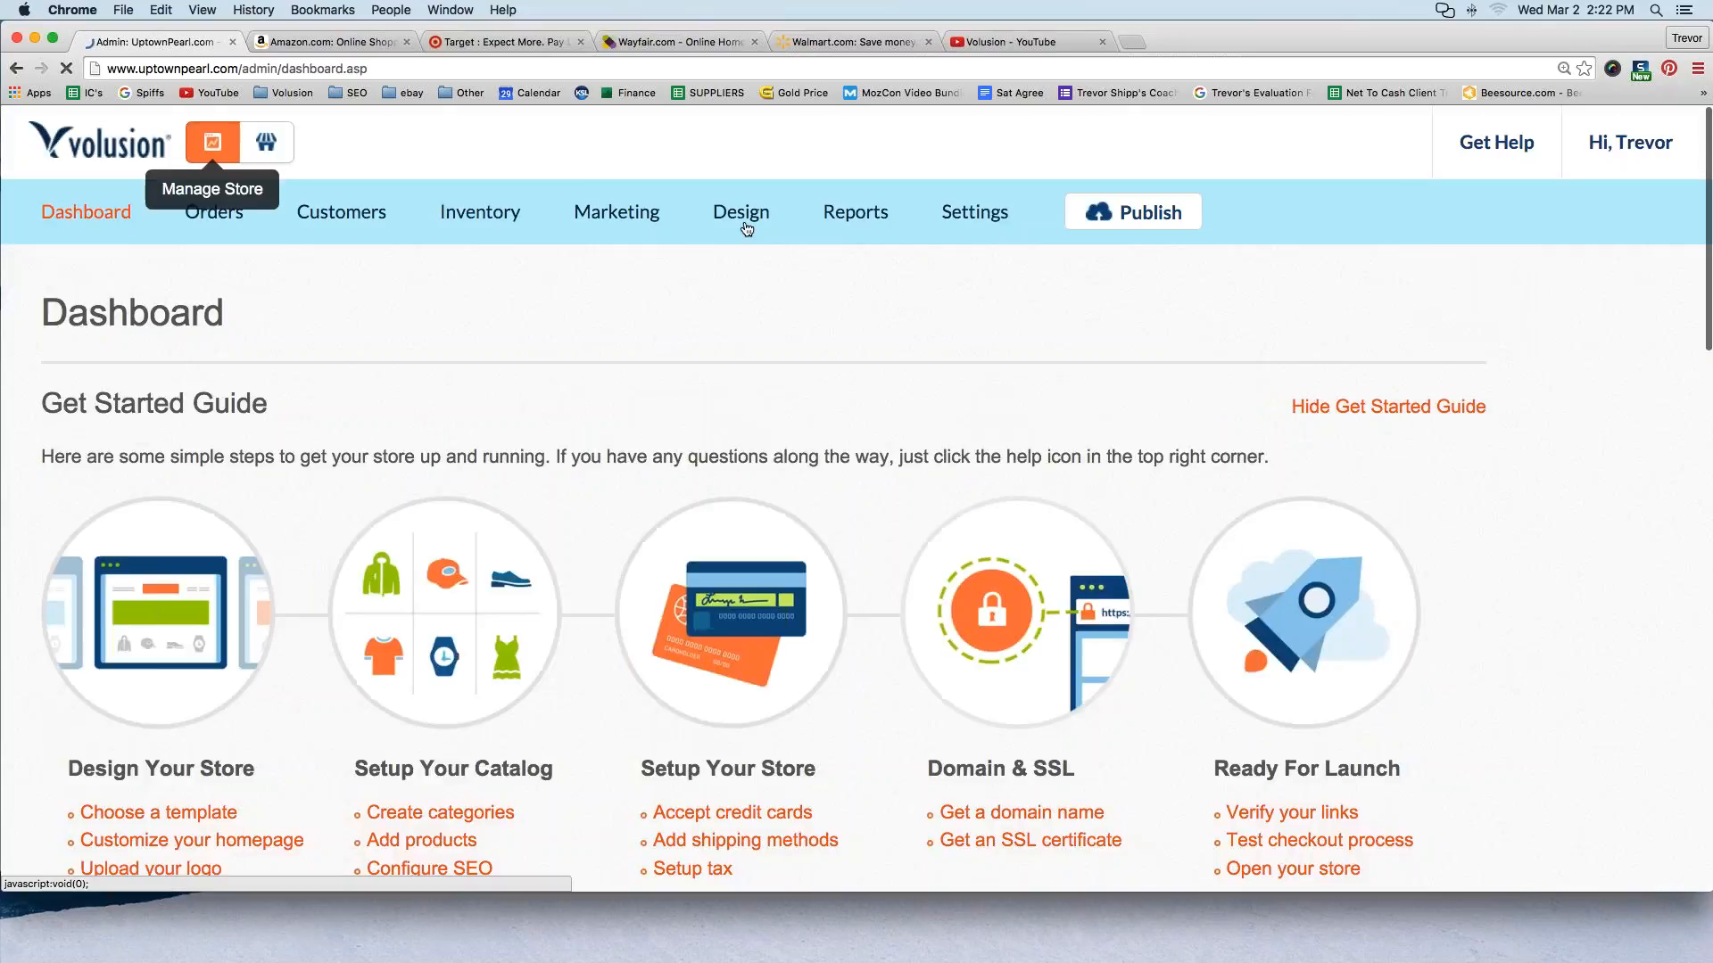
Open the Home Page: Featured section of Uptown Pearl's Product Display Settings
{"action": "mouse_move", "coordinate": [740, 211]}
{"action": "left_click", "coordinate": [745, 464]}
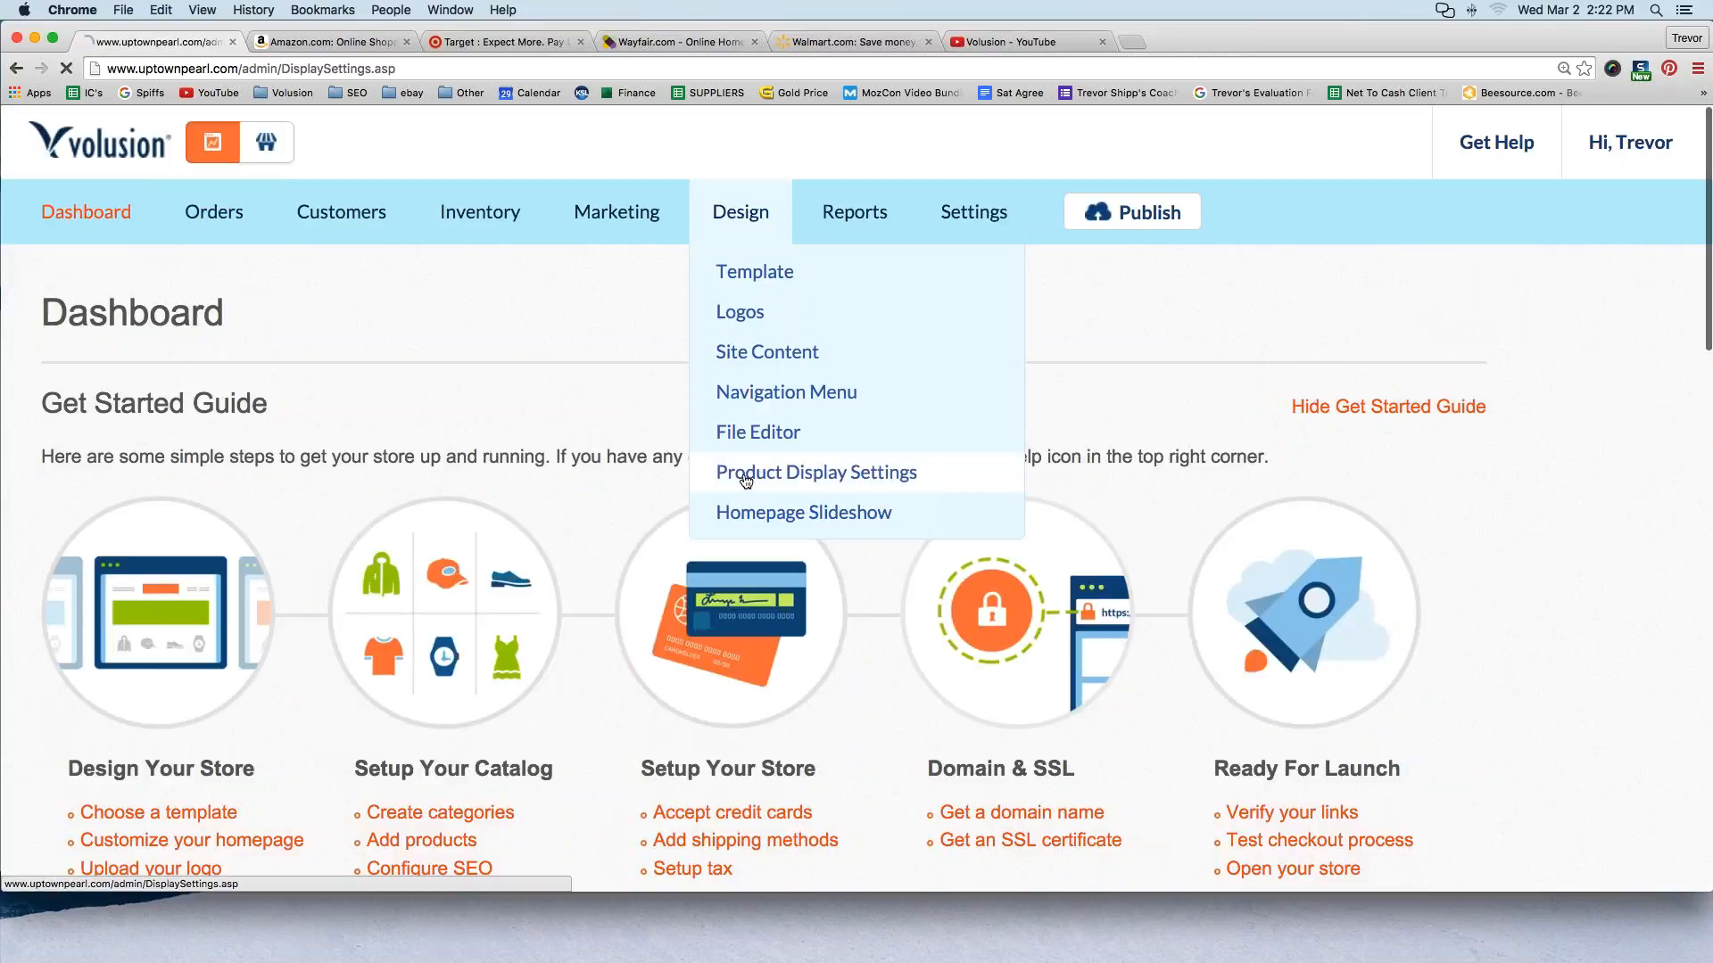
{"action": "scroll", "coordinate": [527, 440], "scroll_direction": "down", "scroll_amount": 10}
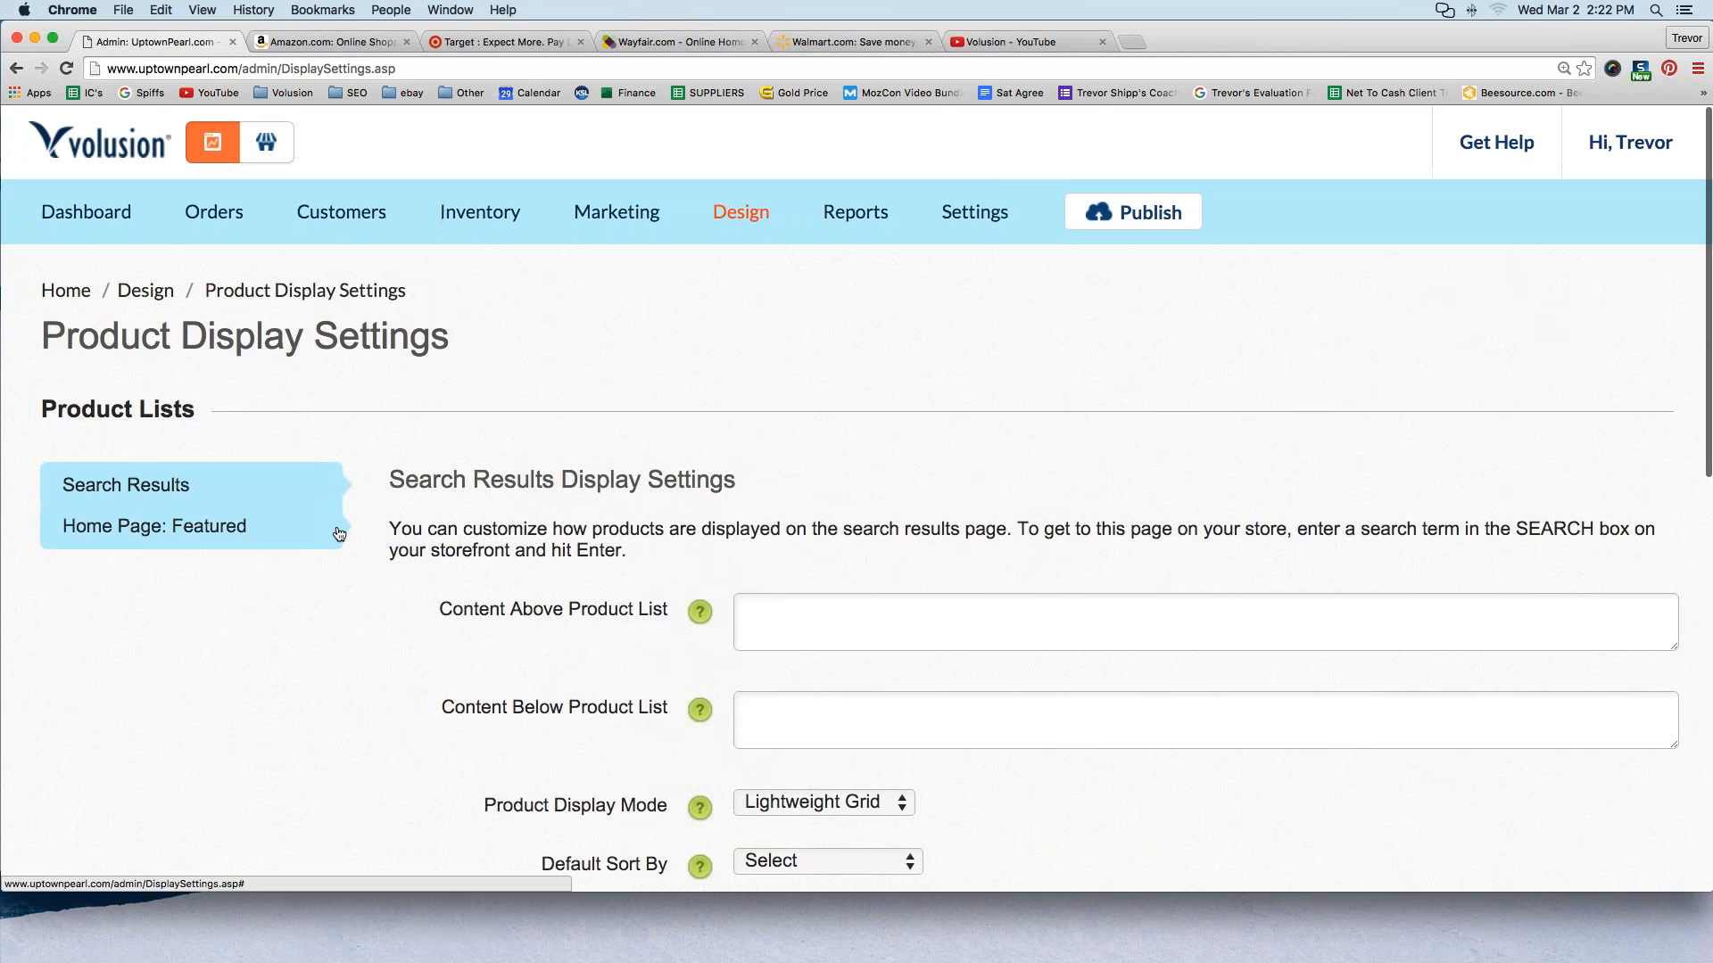
{"action": "left_click", "coordinate": [153, 524]}
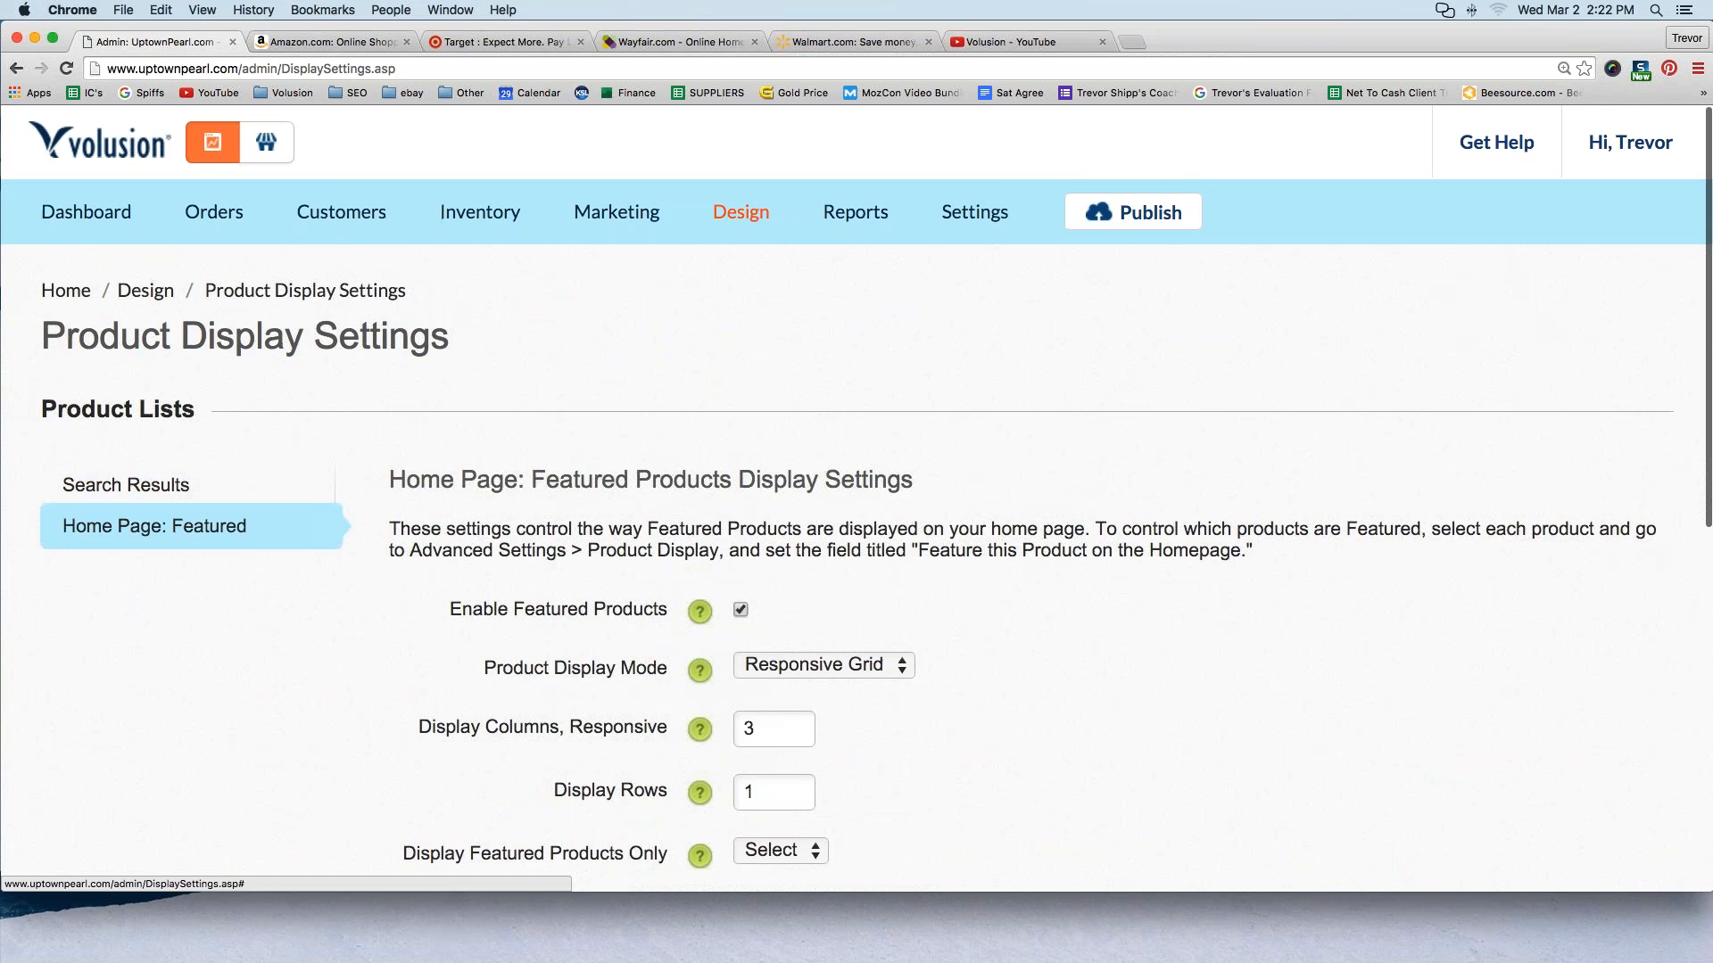
Set Show Description and Show Description Short to Y for the home page featured products
{"action": "scroll", "coordinate": [152, 523], "scroll_direction": "down", "scroll_amount": 10}
{"action": "left_click", "coordinate": [780, 588]}
{"action": "left_click", "coordinate": [768, 589]}
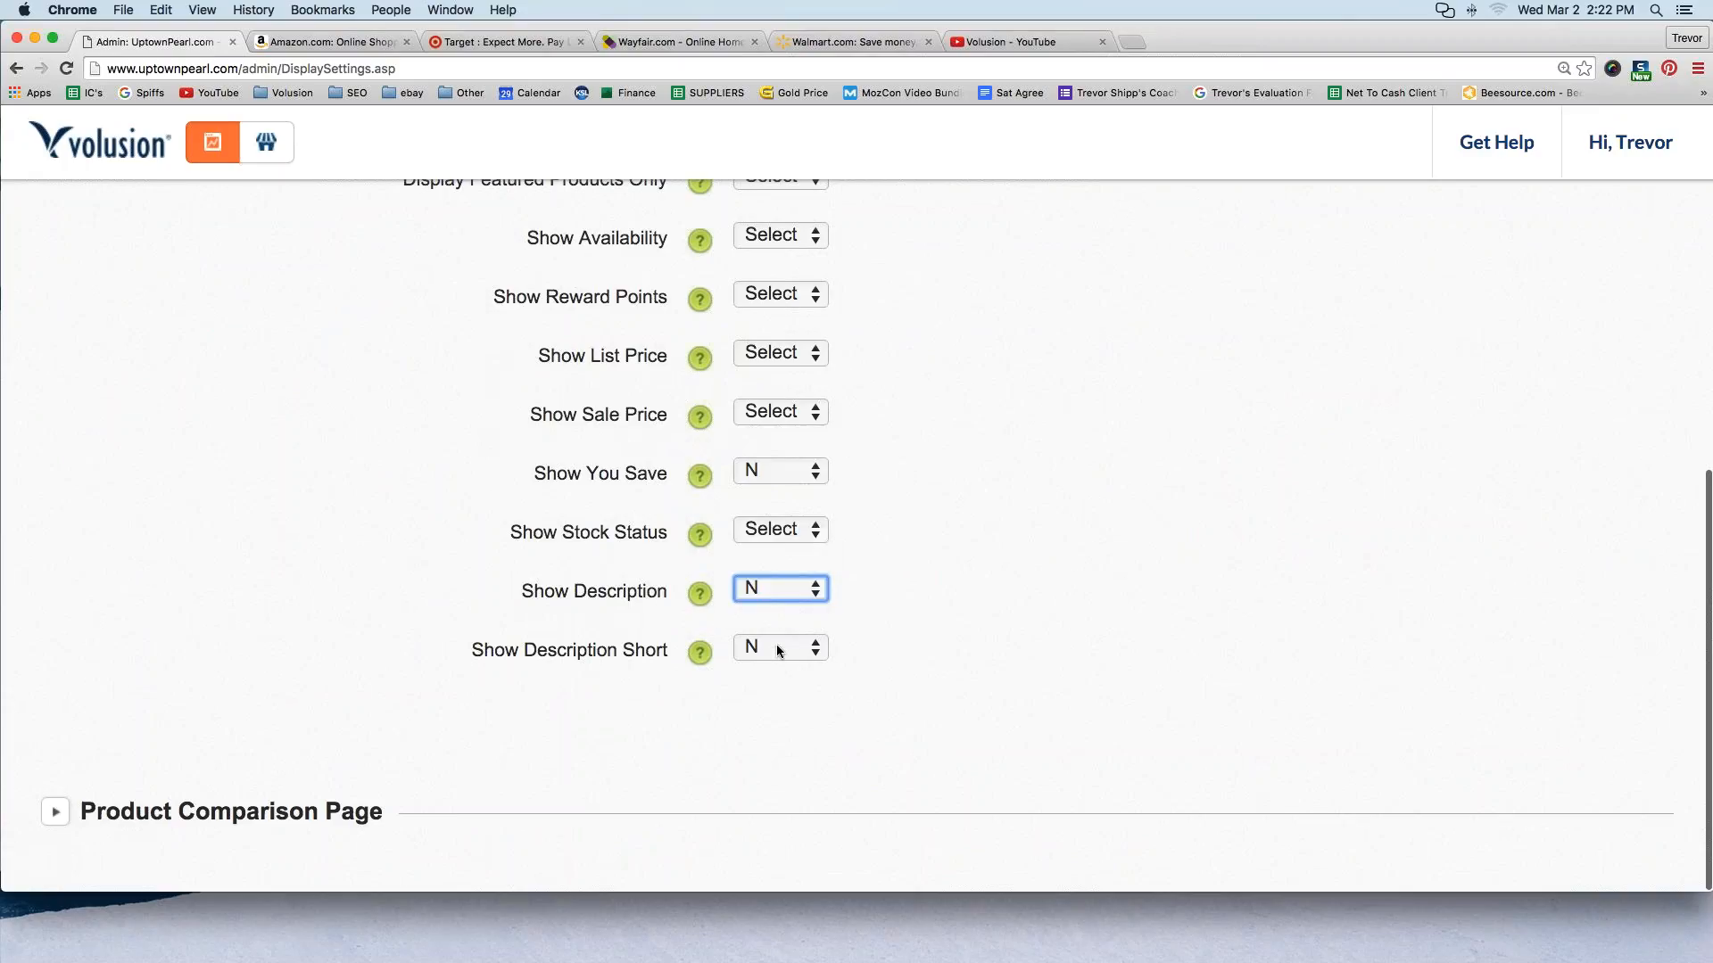
{"action": "left_click", "coordinate": [783, 649]}
{"action": "left_click", "coordinate": [776, 674]}
{"action": "left_click", "coordinate": [761, 589]}
{"action": "key", "text": "Return"}
{"action": "left_click", "coordinate": [769, 648]}
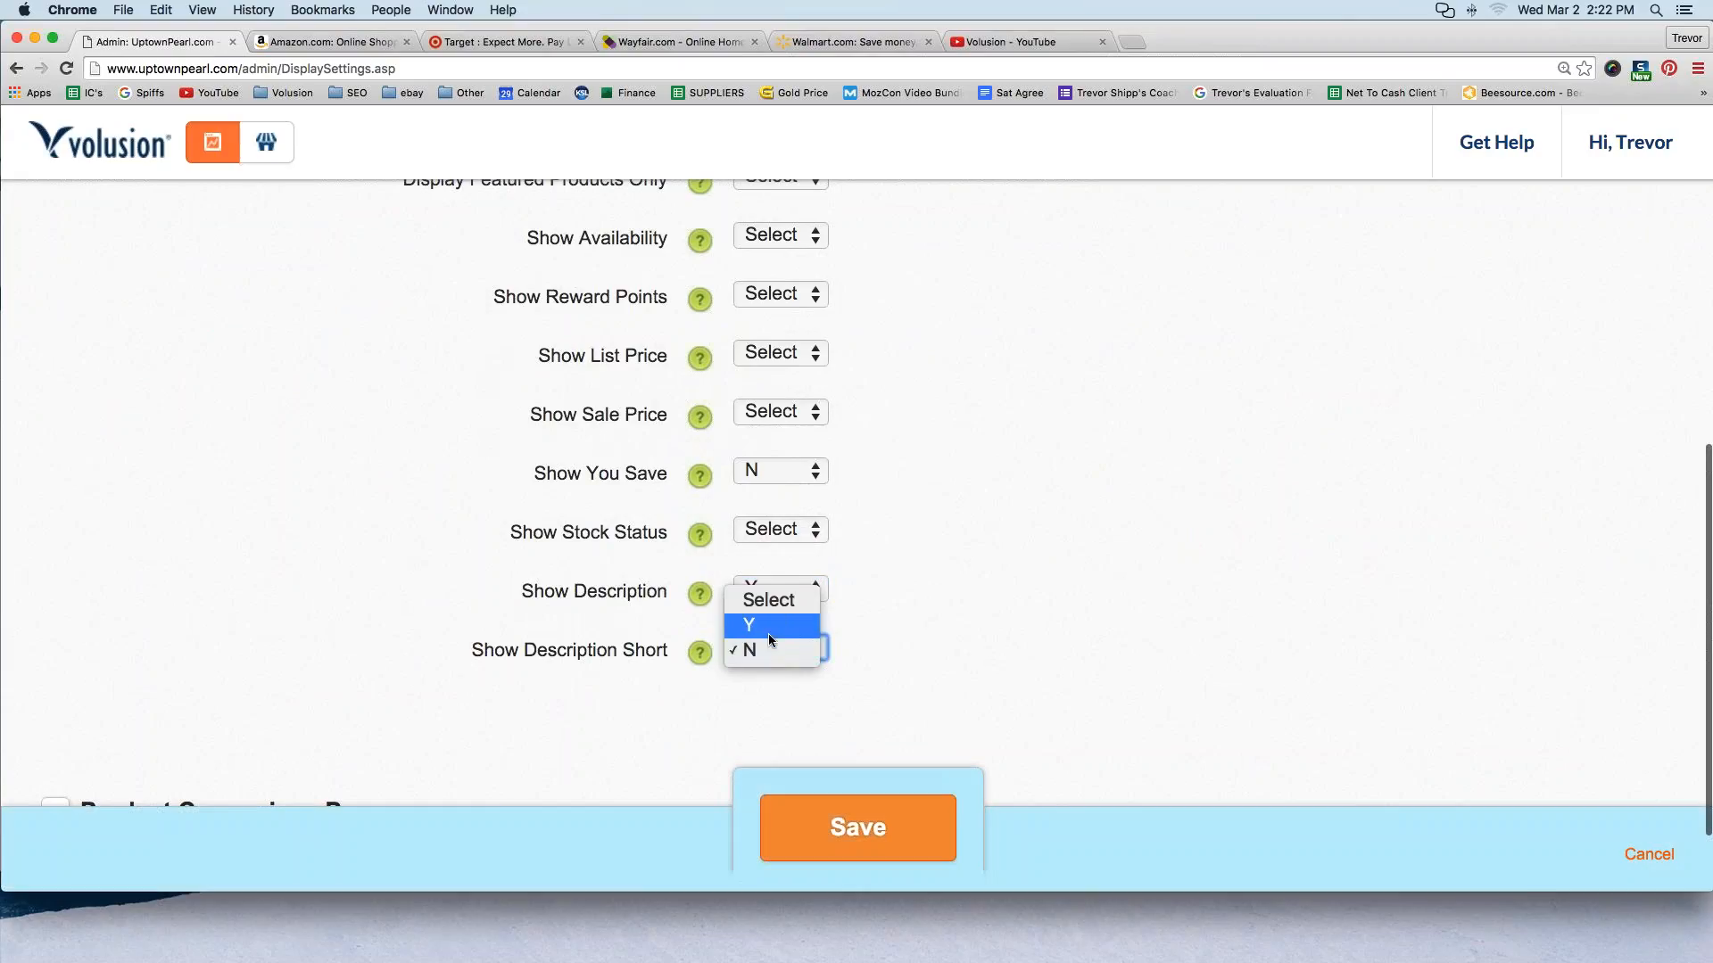
{"action": "left_click", "coordinate": [768, 627]}
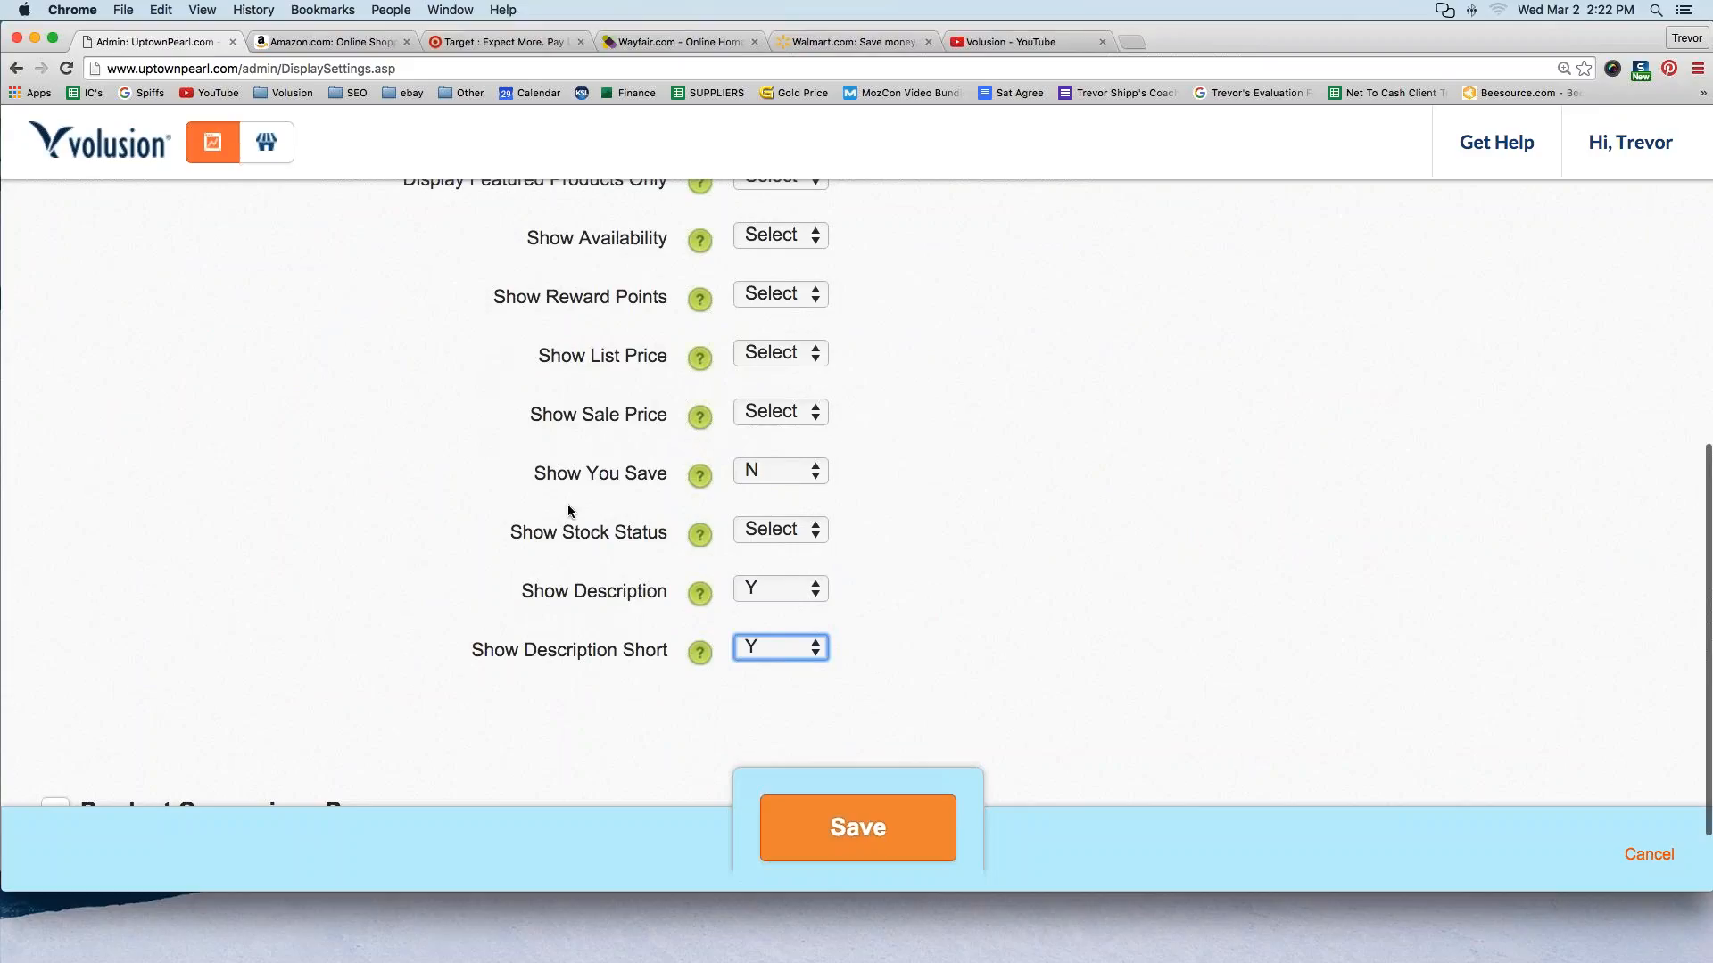
Review the Enable Featured Products, Product Display Mode, Display Columns and Display Rows settings for the home page featured products
{"action": "scroll", "coordinate": [811, 429], "scroll_direction": "up", "scroll_amount": 10}
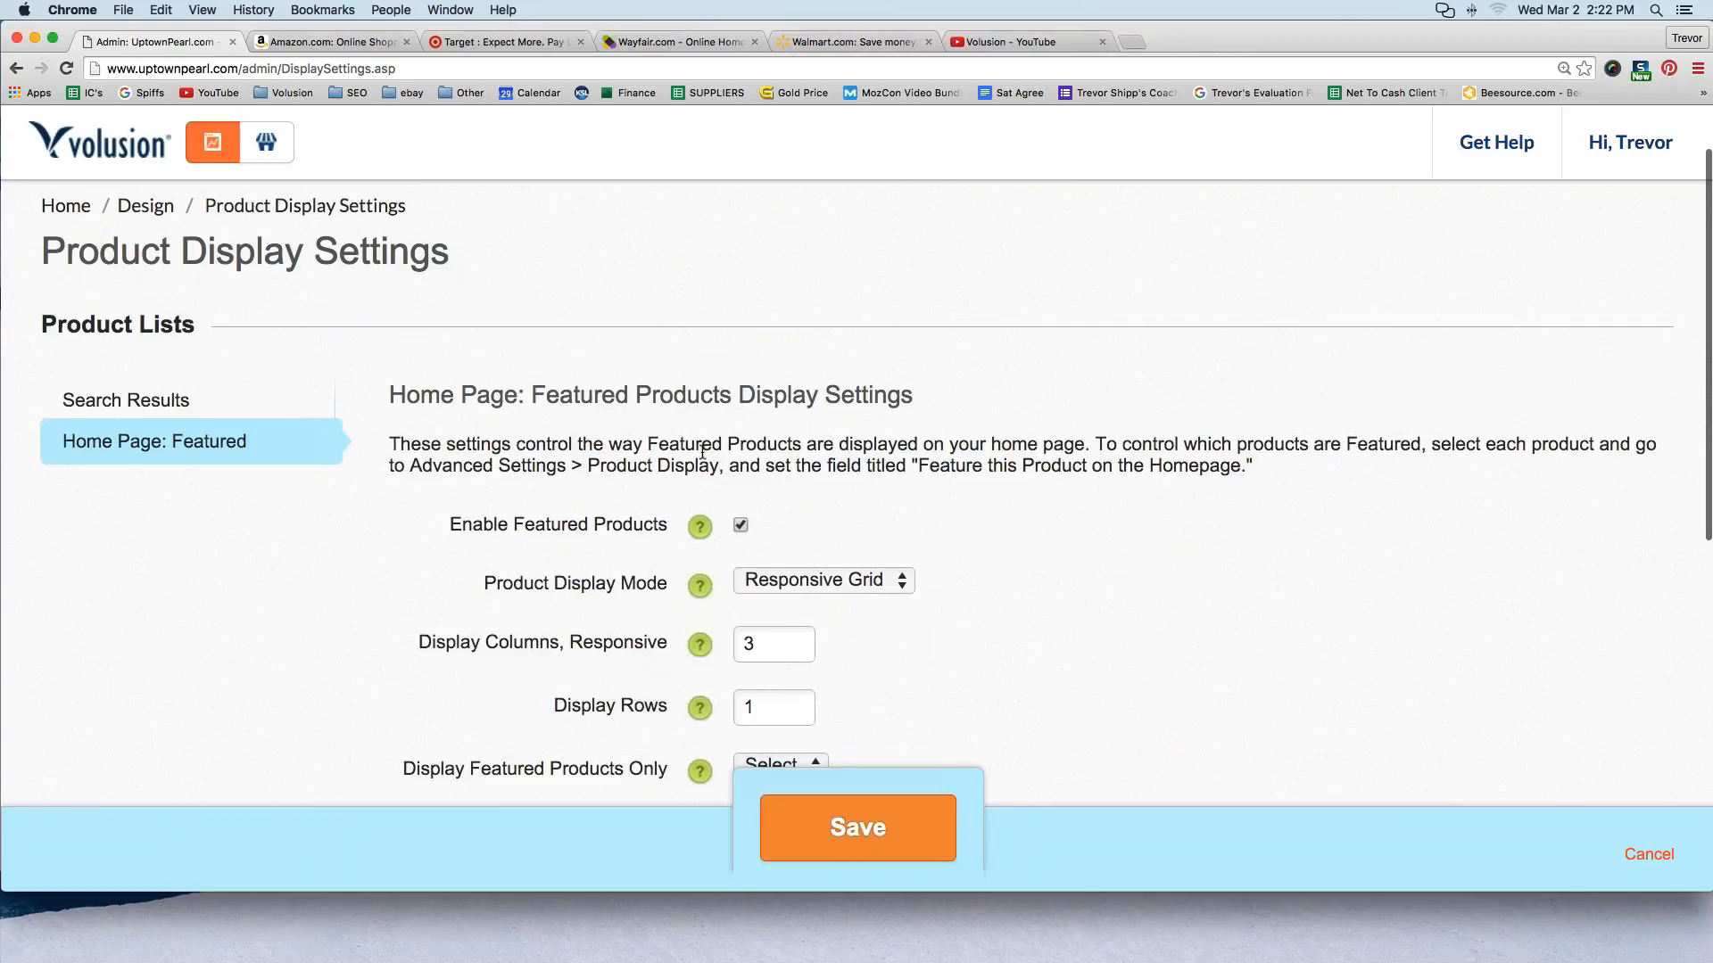
{"action": "scroll", "coordinate": [819, 493], "scroll_direction": "down", "scroll_amount": 1}
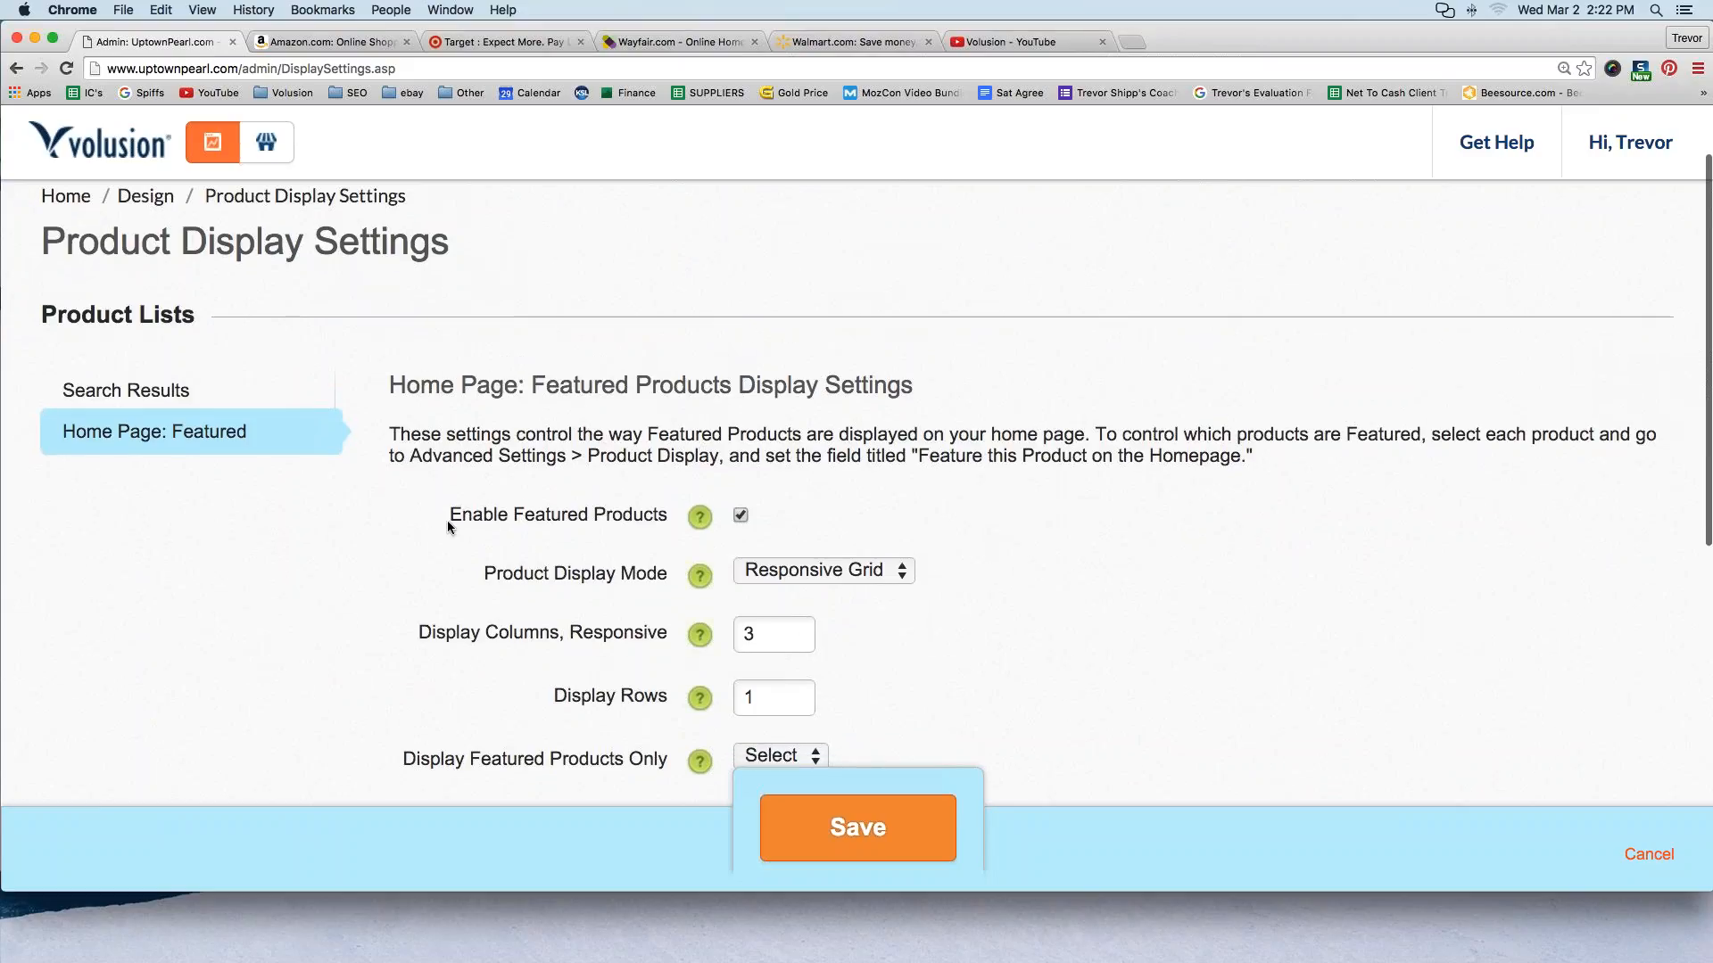
{"action": "left_click_drag", "start_coordinate": [447, 521], "coordinate": [657, 516]}
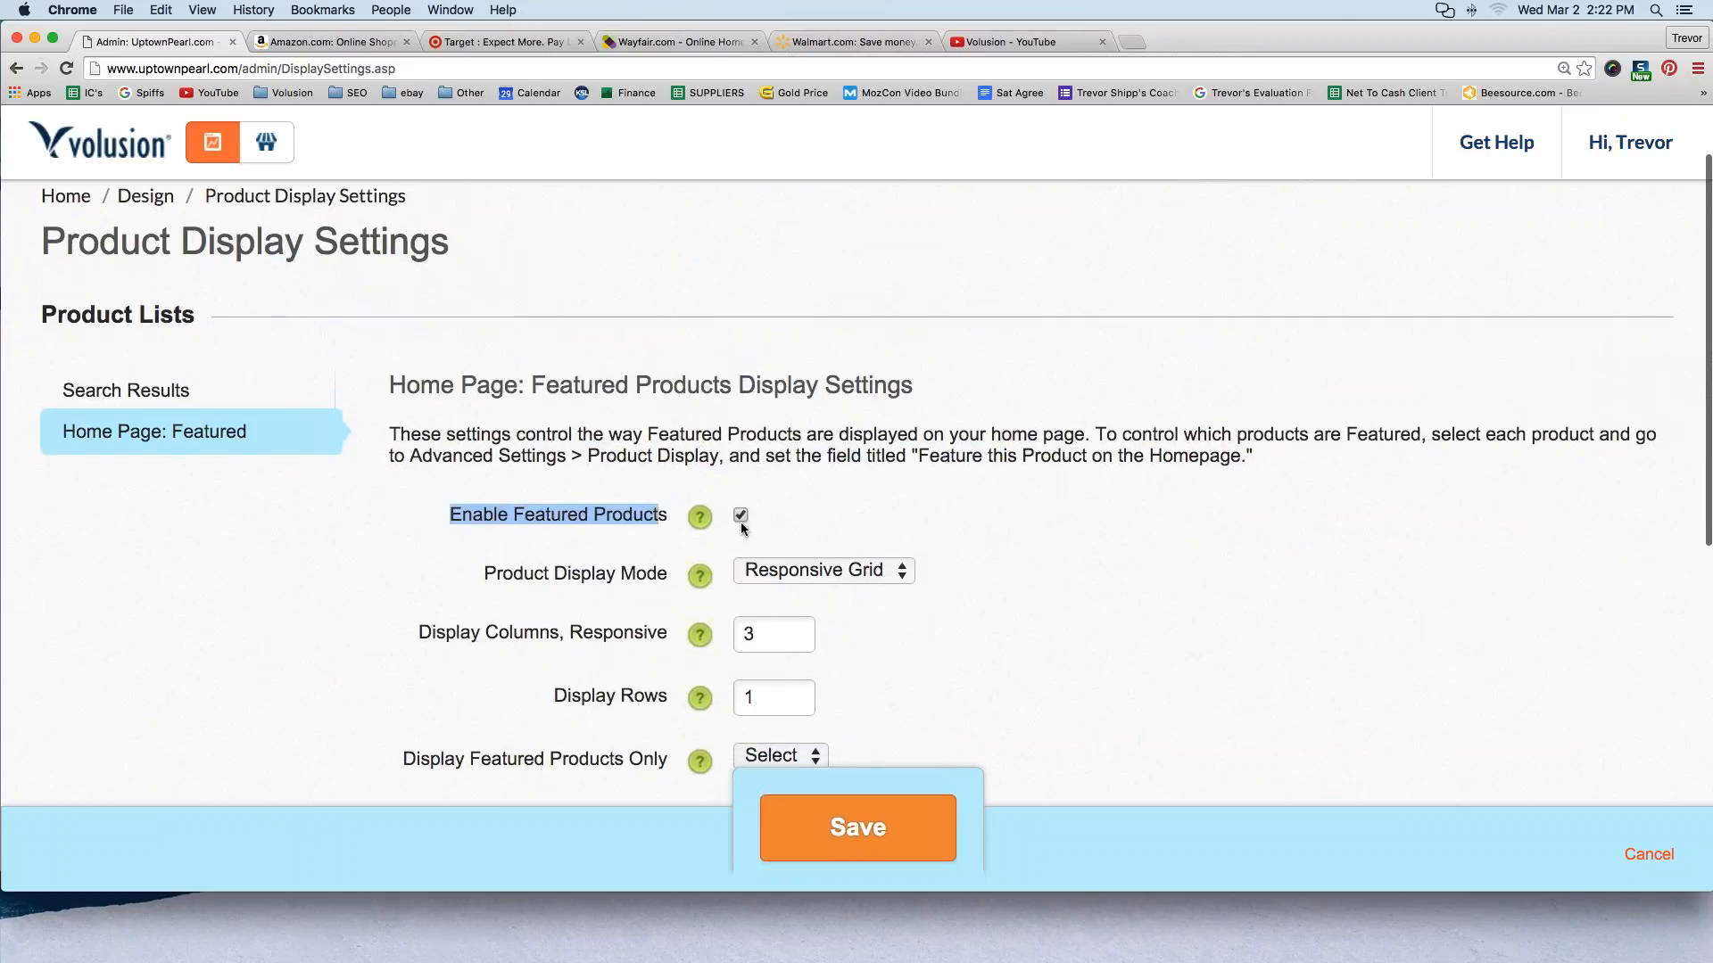
{"action": "left_click_drag", "start_coordinate": [482, 573], "coordinate": [667, 574]}
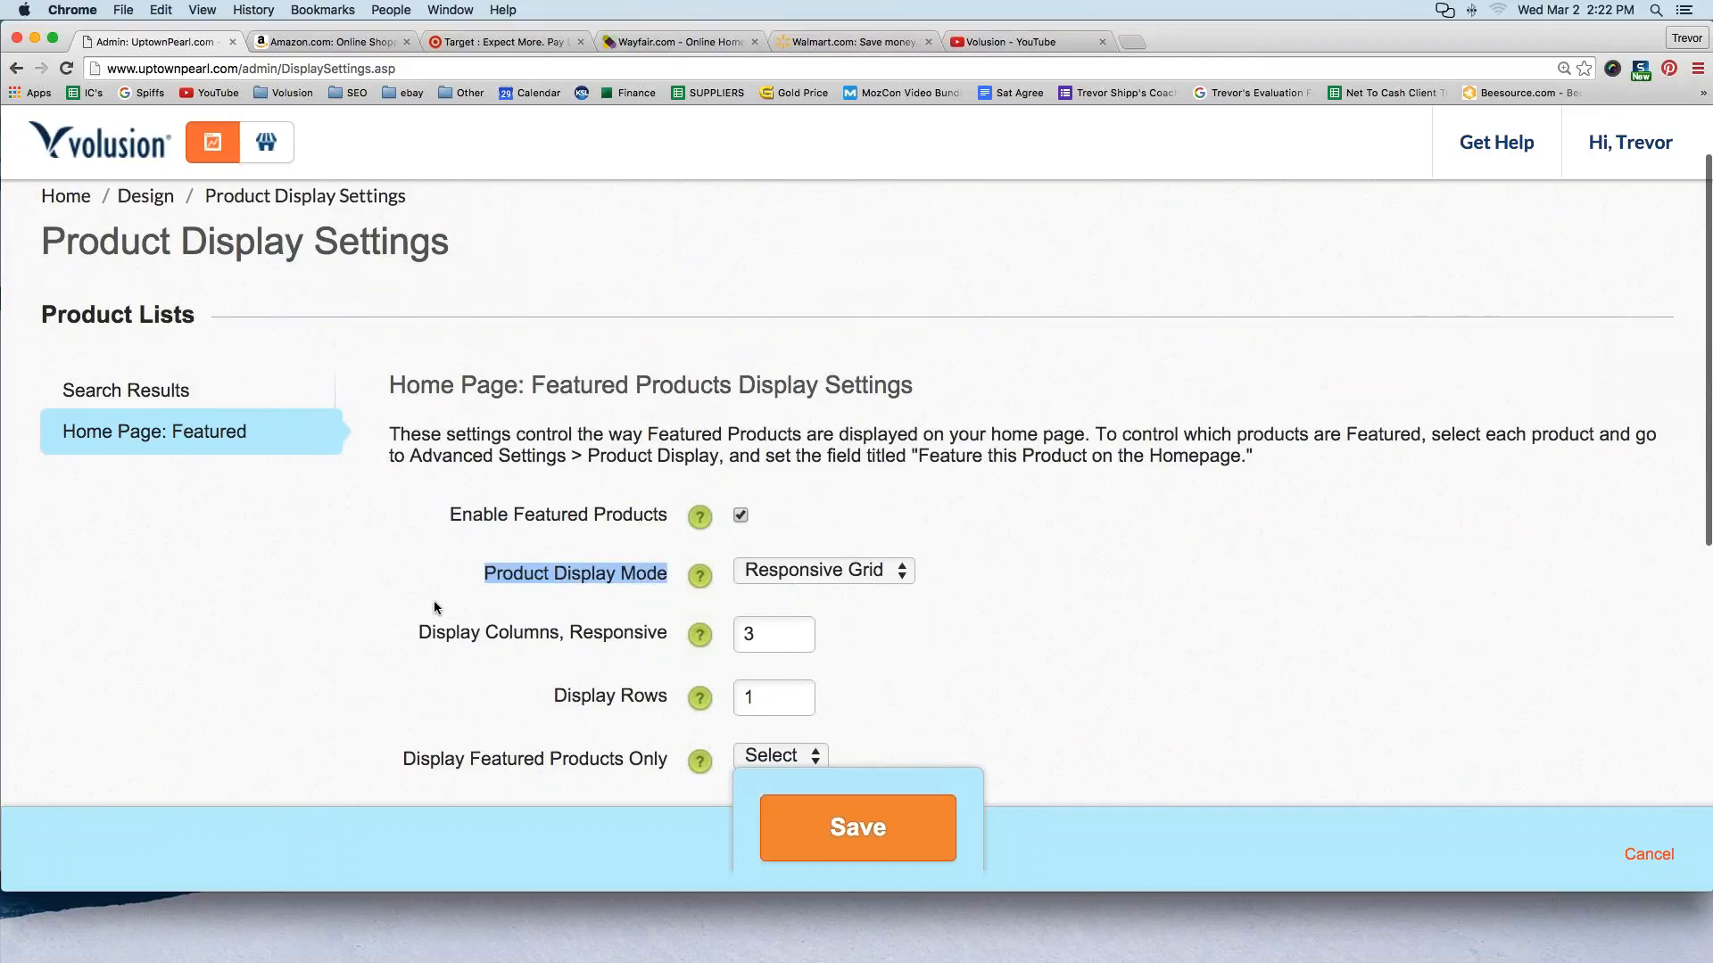
{"action": "scroll", "coordinate": [432, 602], "scroll_direction": "down", "scroll_amount": 3}
{"action": "left_click_drag", "start_coordinate": [419, 574], "coordinate": [825, 631]}
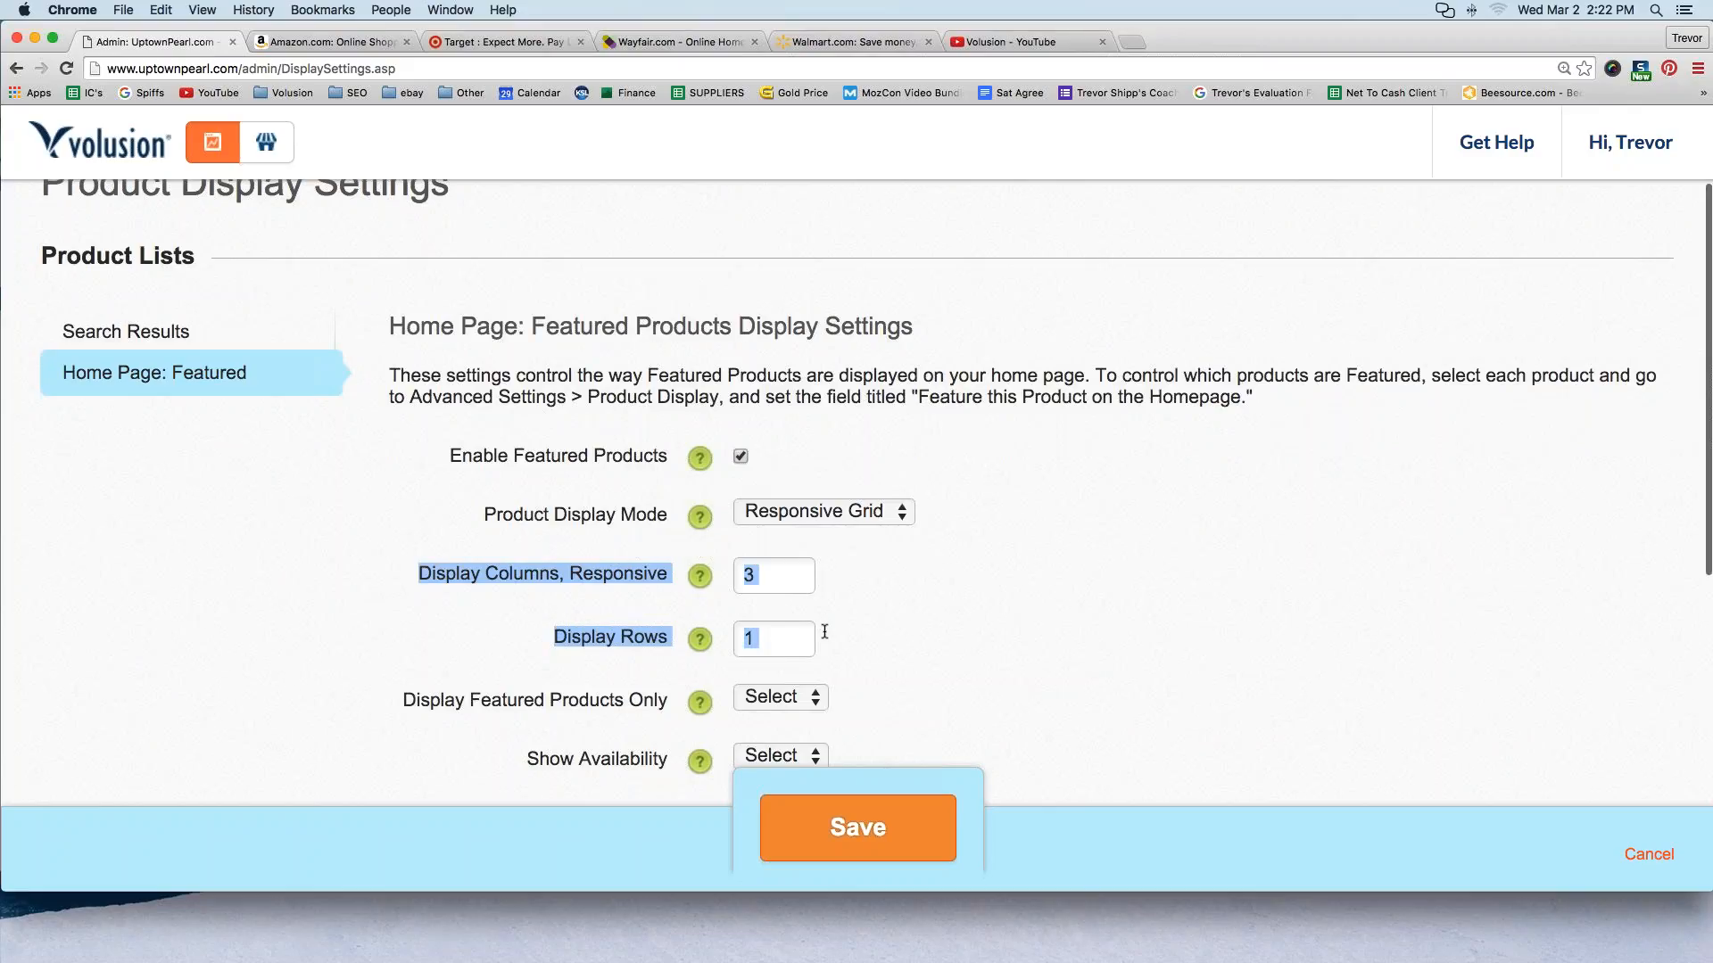
{"action": "left_click", "coordinate": [877, 578]}
{"action": "left_click_drag", "start_coordinate": [763, 575], "coordinate": [742, 577]}
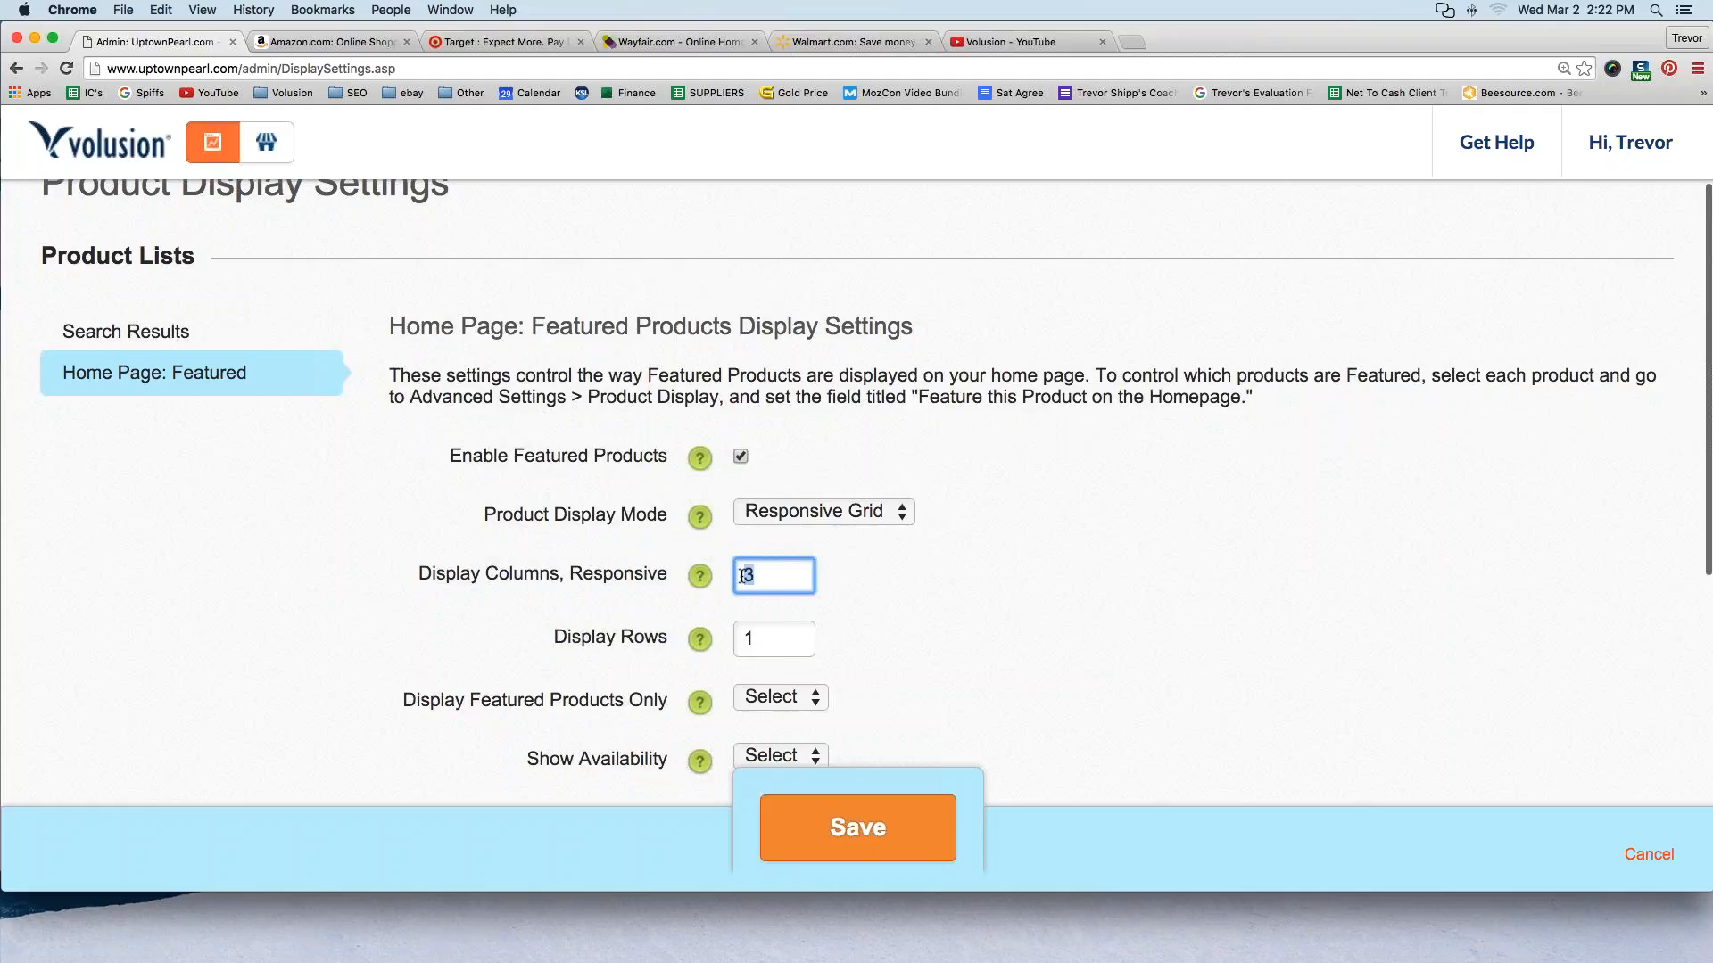
{"action": "left_click_drag", "start_coordinate": [759, 640], "coordinate": [746, 638]}
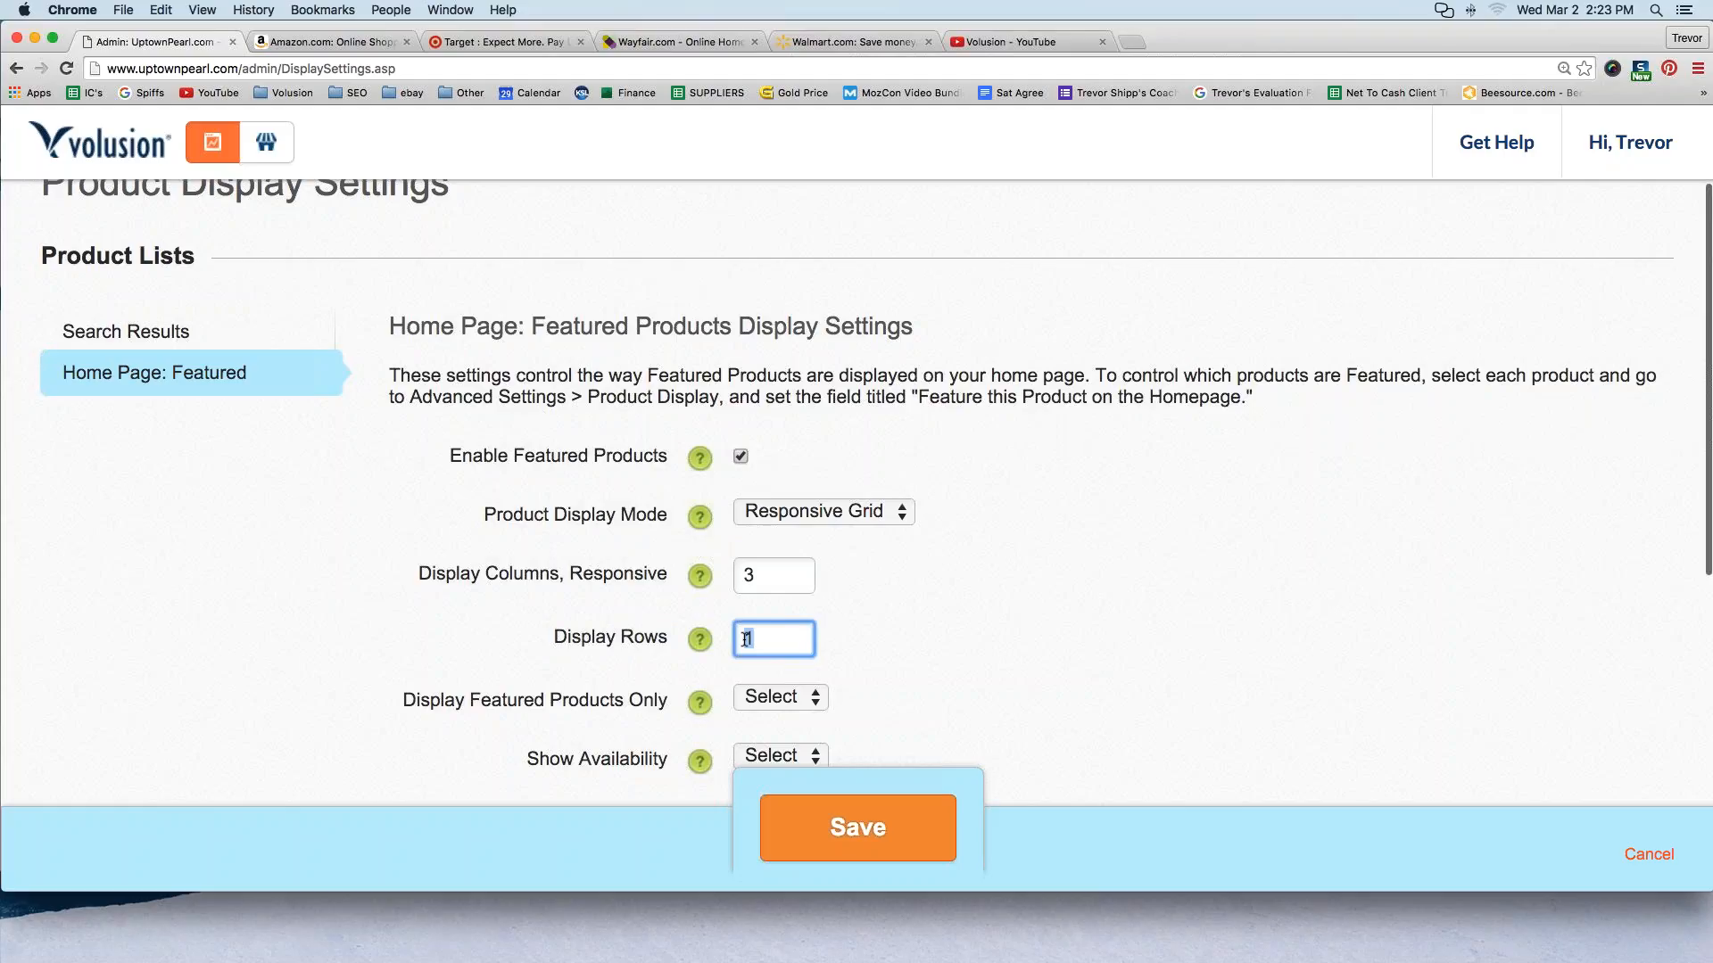
{"action": "left_click", "coordinate": [427, 609]}
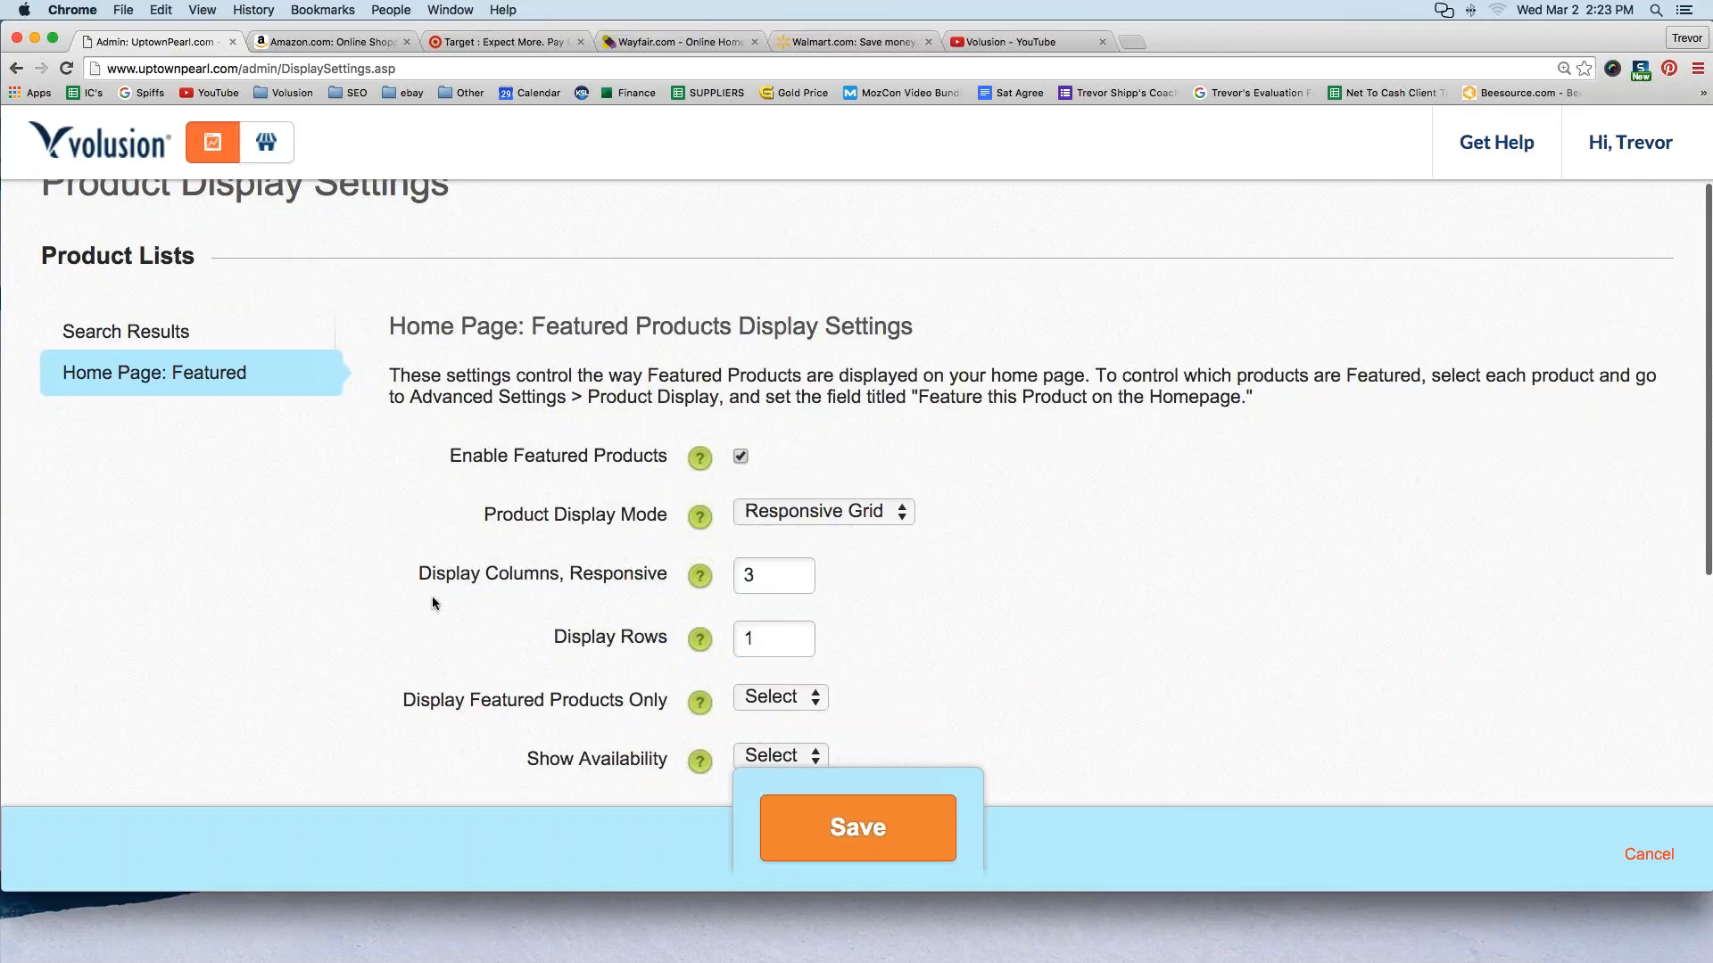
Set Show Description and Show Description Short to N for the home page featured products and save the settings
{"action": "scroll", "coordinate": [388, 592], "scroll_direction": "down", "scroll_amount": 5}
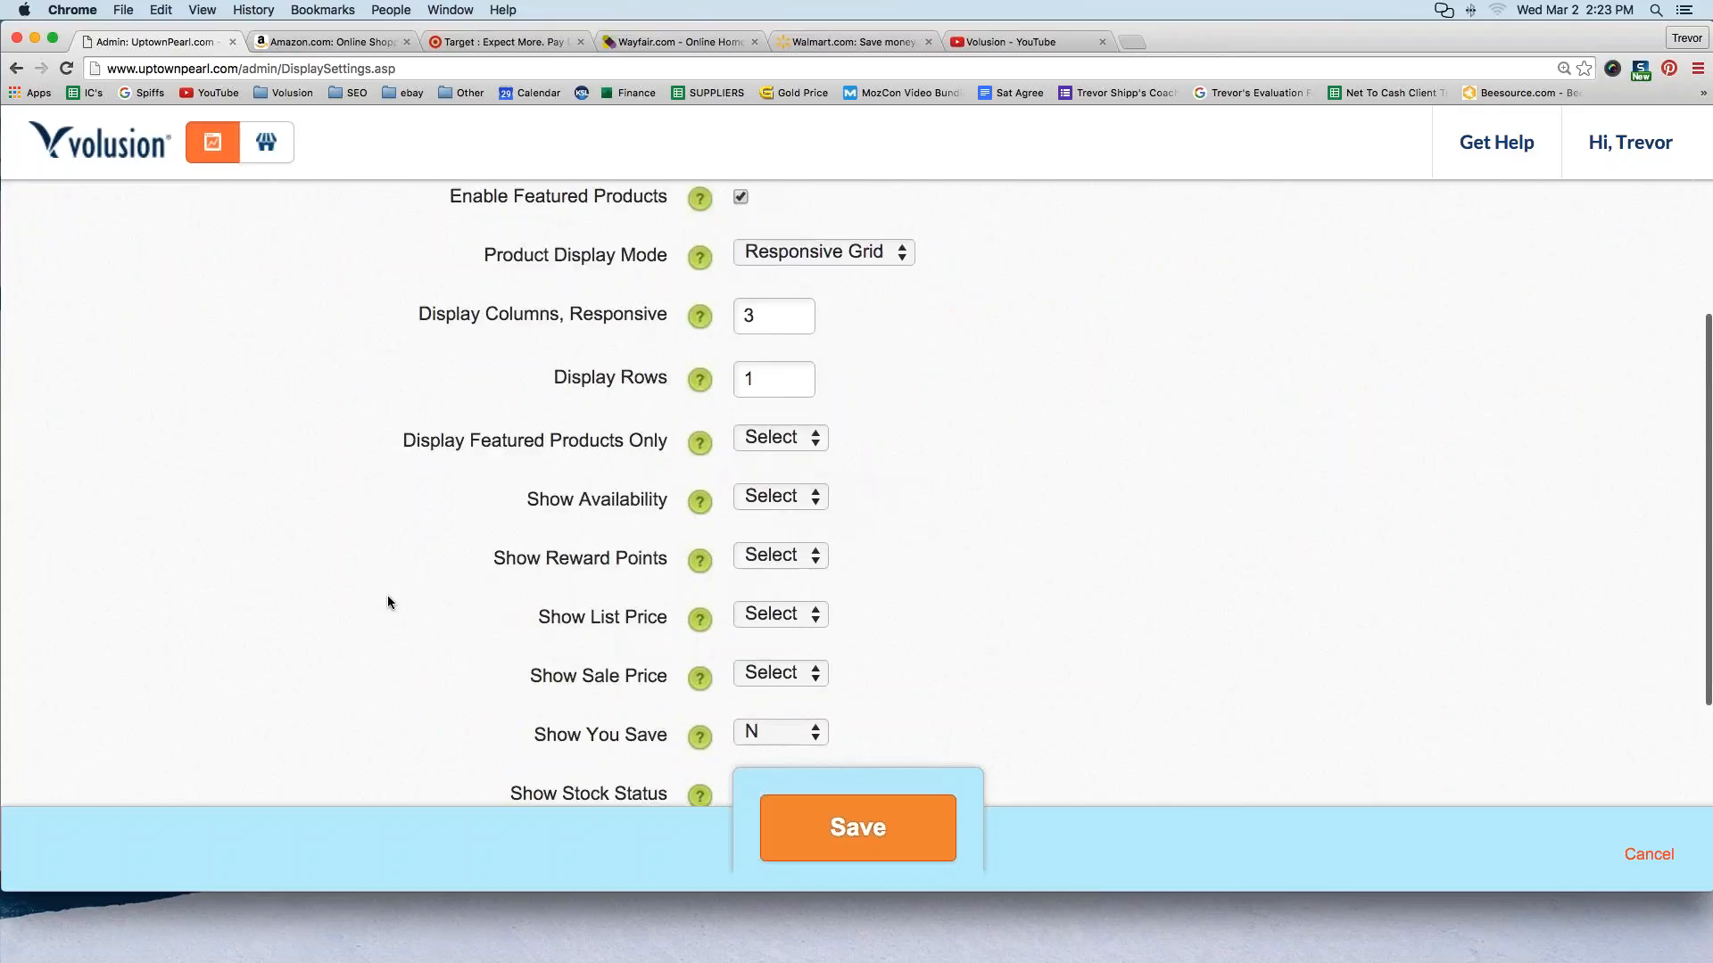
{"action": "scroll", "coordinate": [389, 596], "scroll_direction": "down", "scroll_amount": 1}
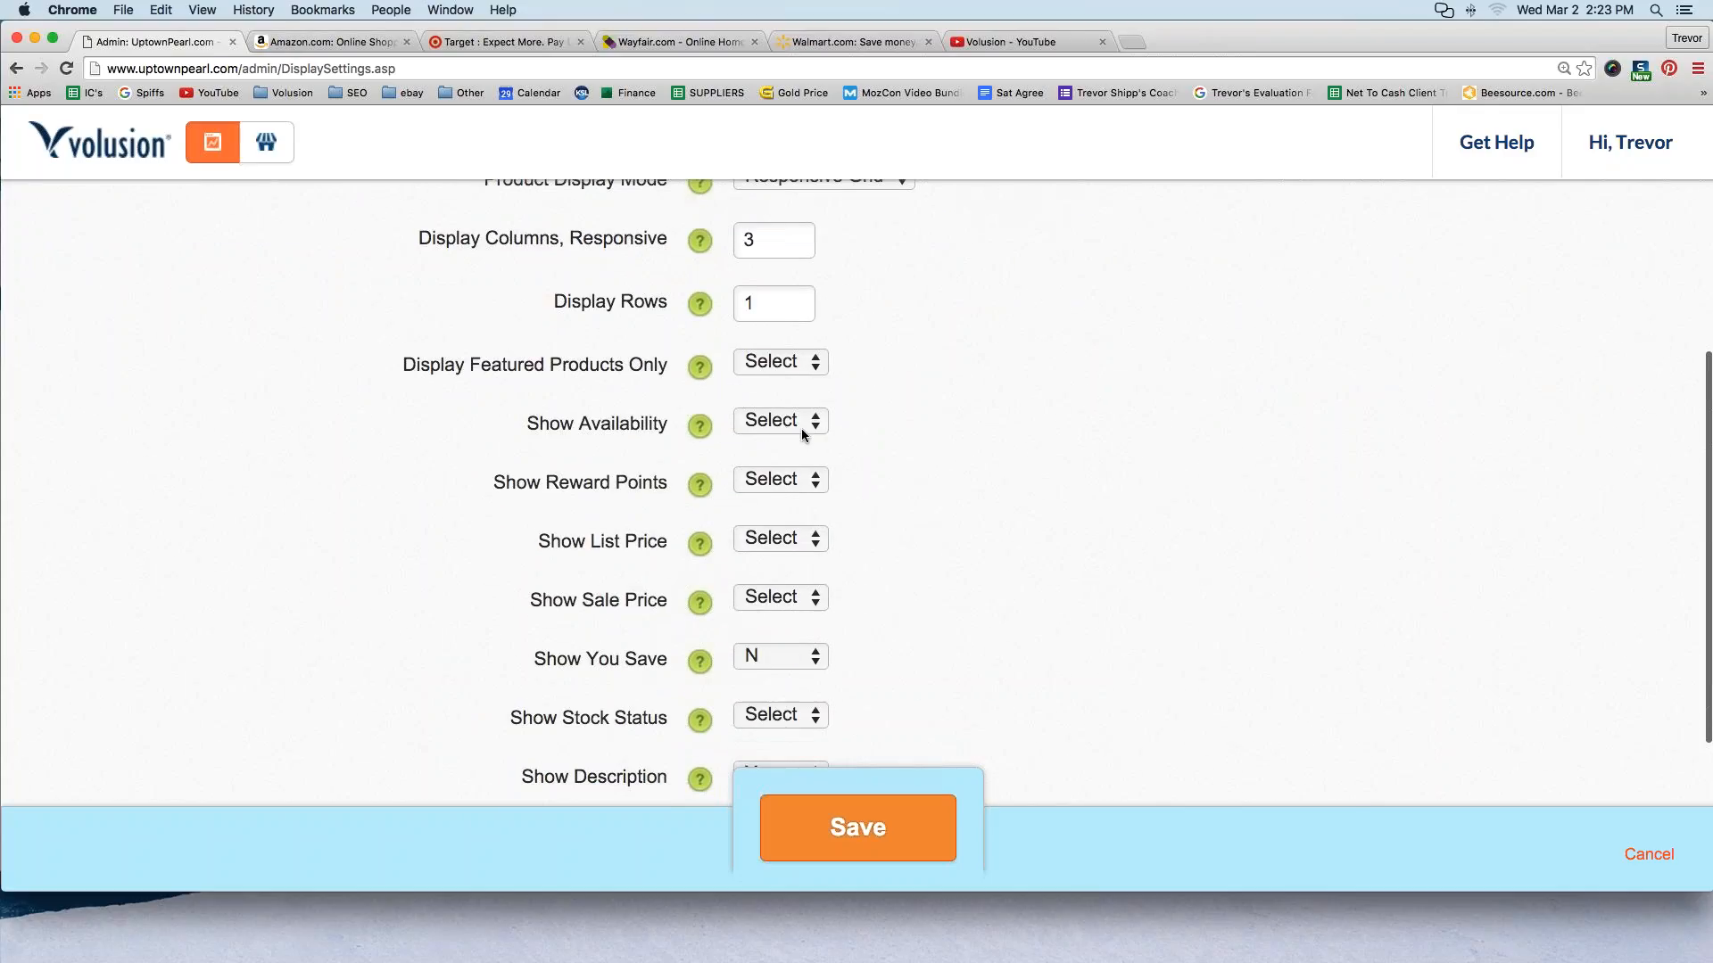
{"action": "scroll", "coordinate": [801, 667], "scroll_direction": "down", "scroll_amount": 3}
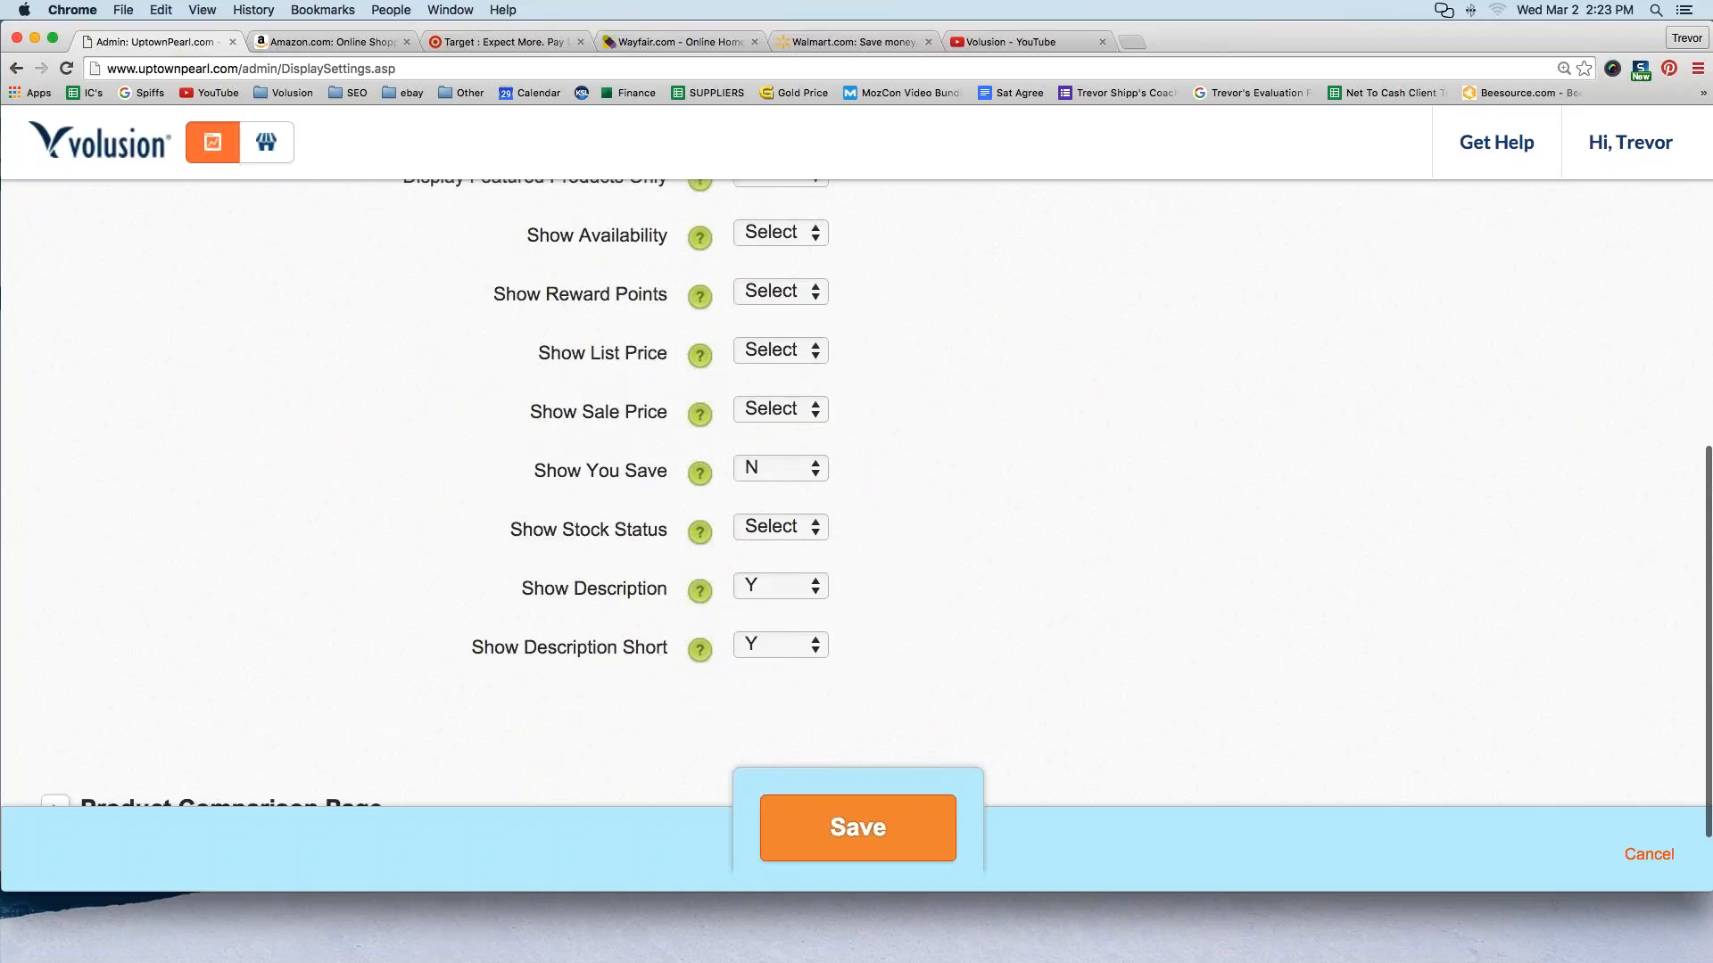
{"action": "left_click", "coordinate": [785, 586]}
{"action": "left_click", "coordinate": [749, 613]}
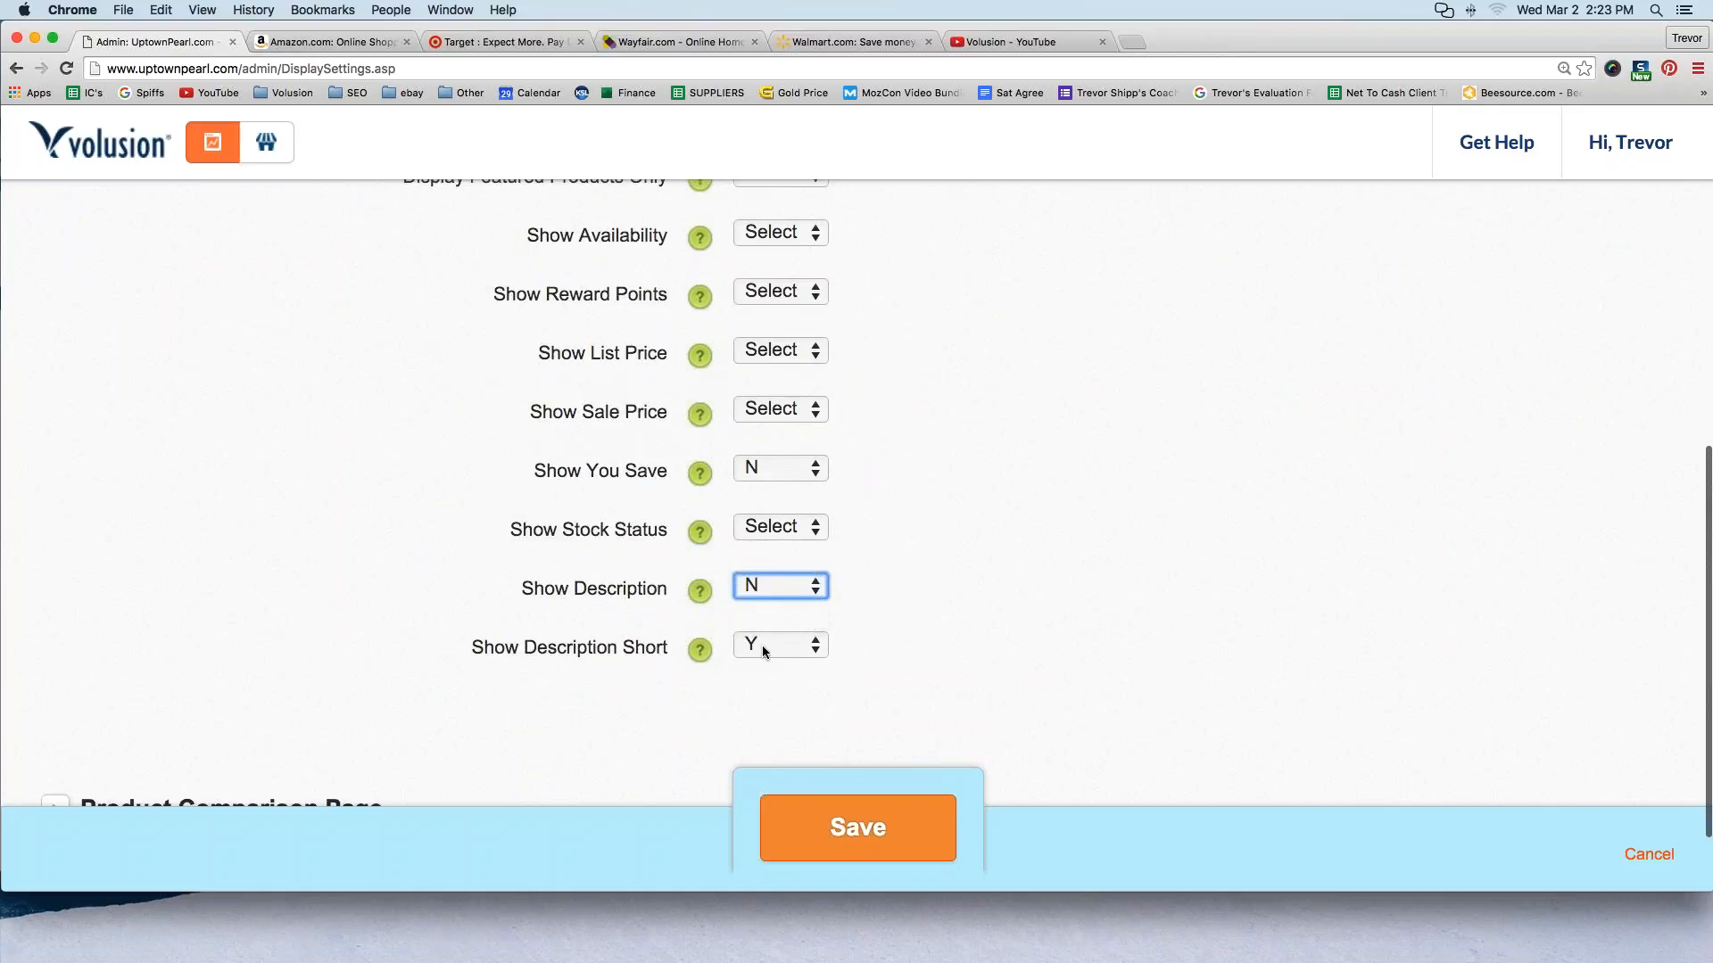
{"action": "left_click", "coordinate": [762, 645]}
{"action": "left_click", "coordinate": [761, 645]}
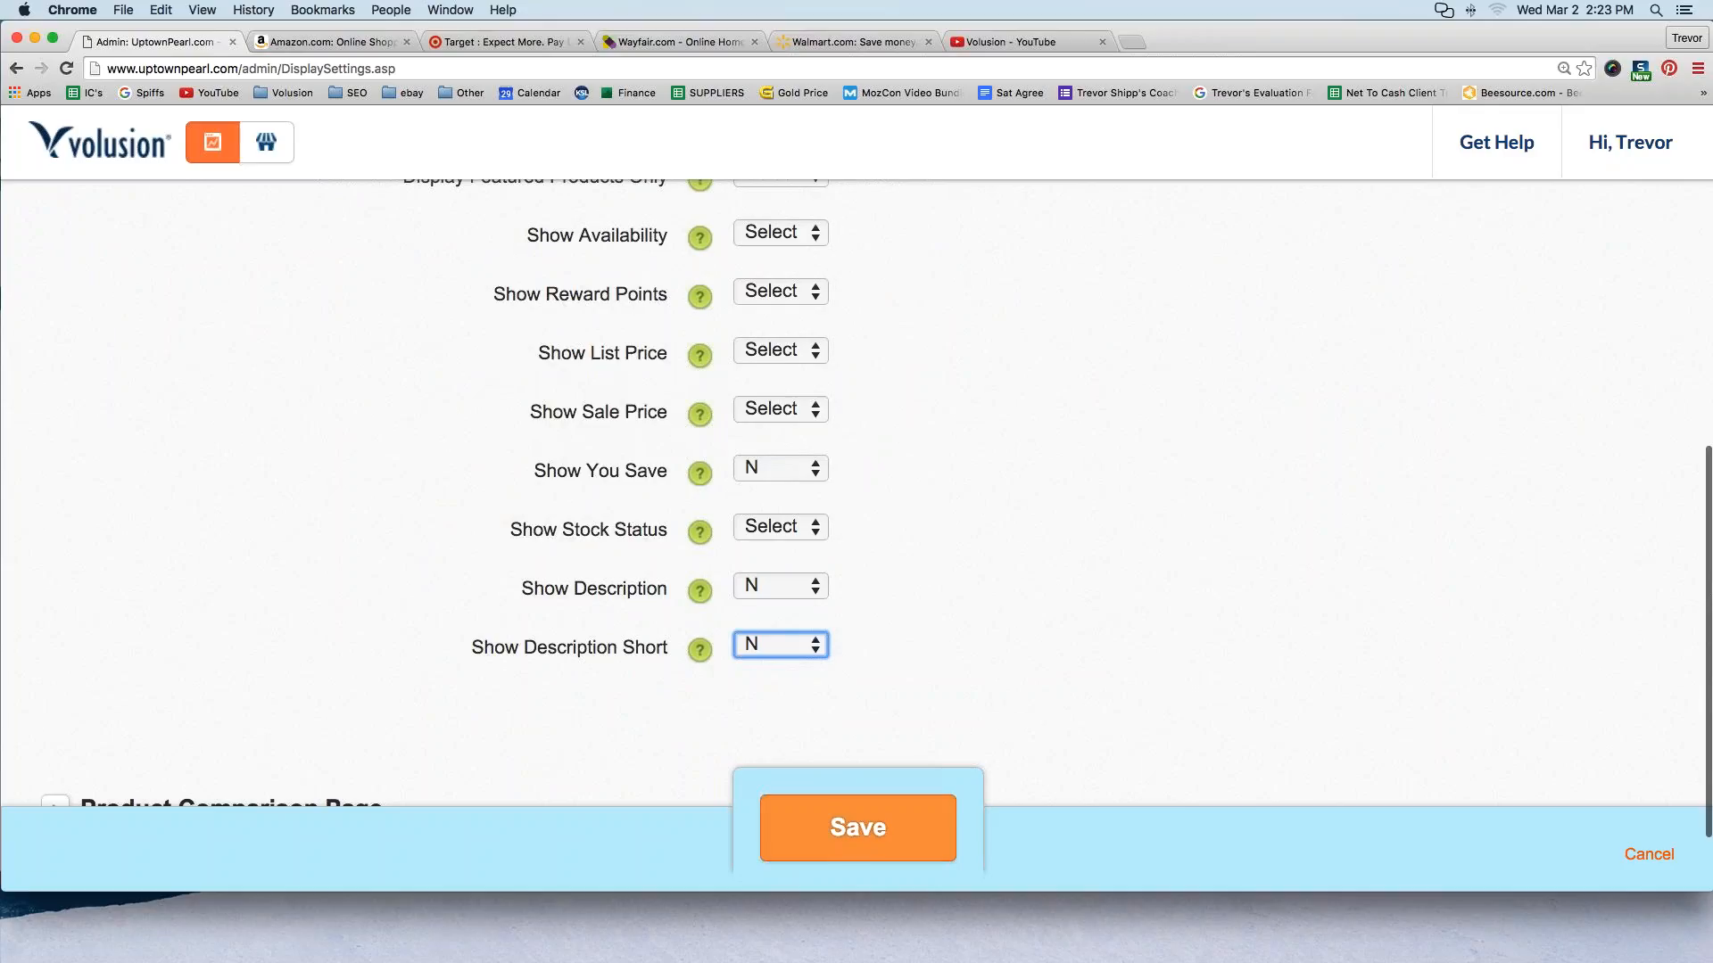
{"action": "left_click", "coordinate": [857, 828]}
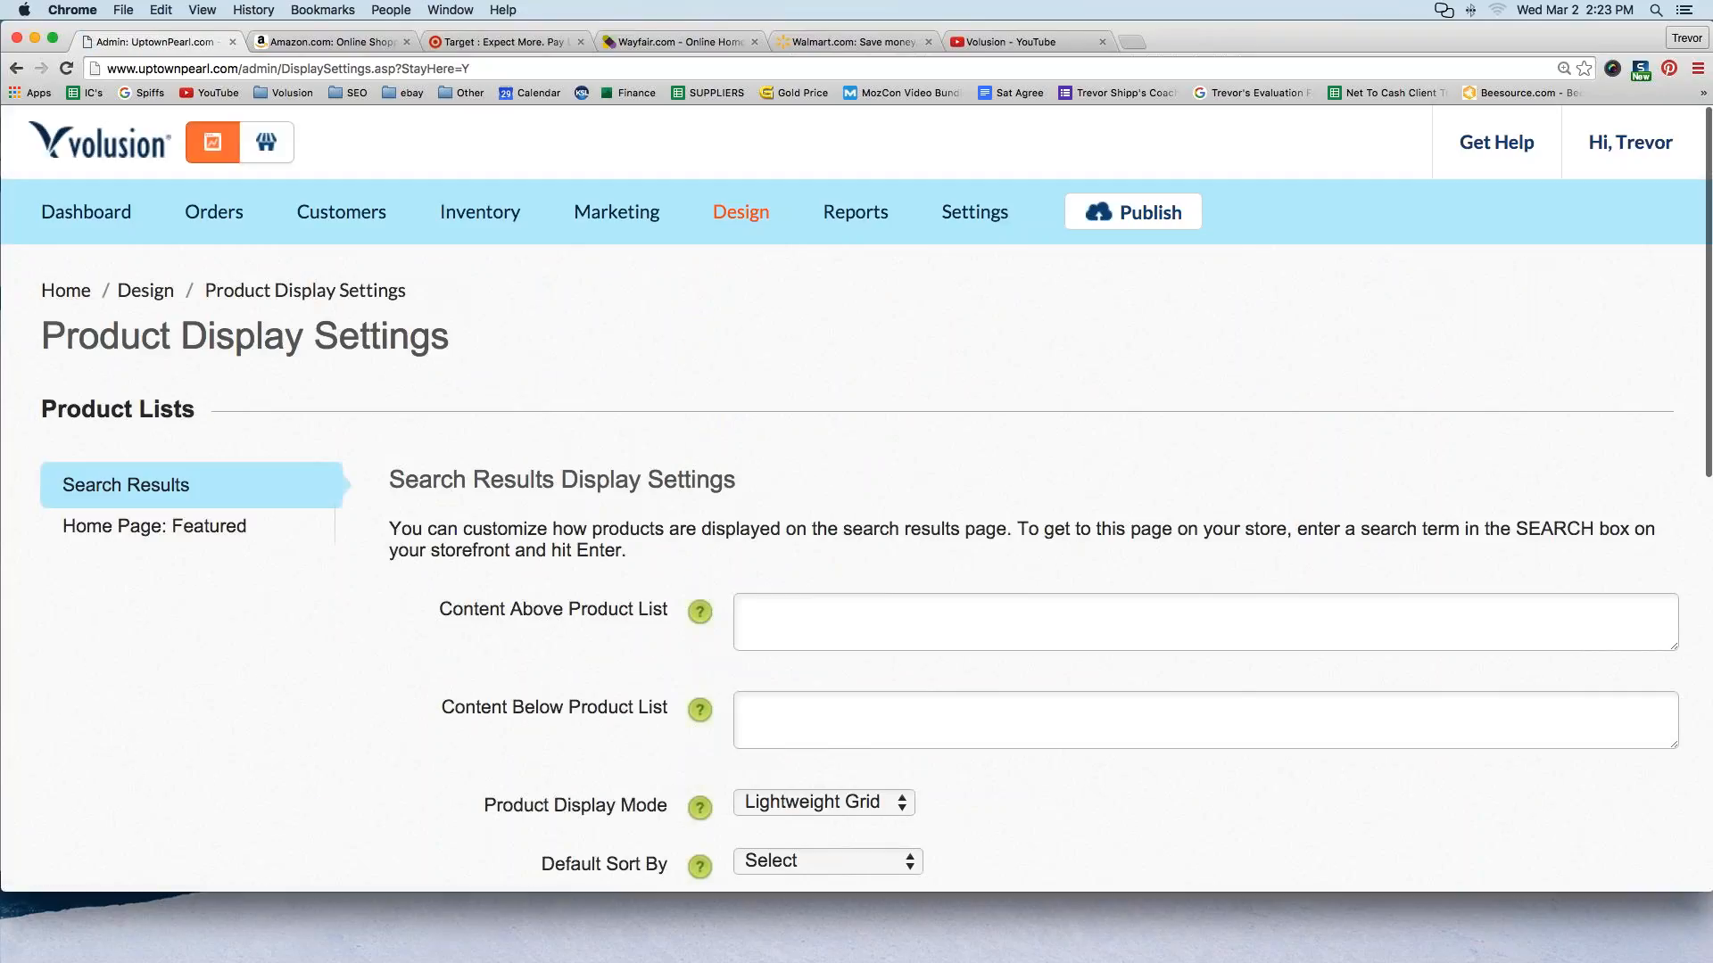
Set the search results list to 4 responsive display columns and 1 display row, and save the settings
{"action": "scroll", "coordinate": [651, 677], "scroll_direction": "down", "scroll_amount": 5}
{"action": "left_click", "coordinate": [735, 598]}
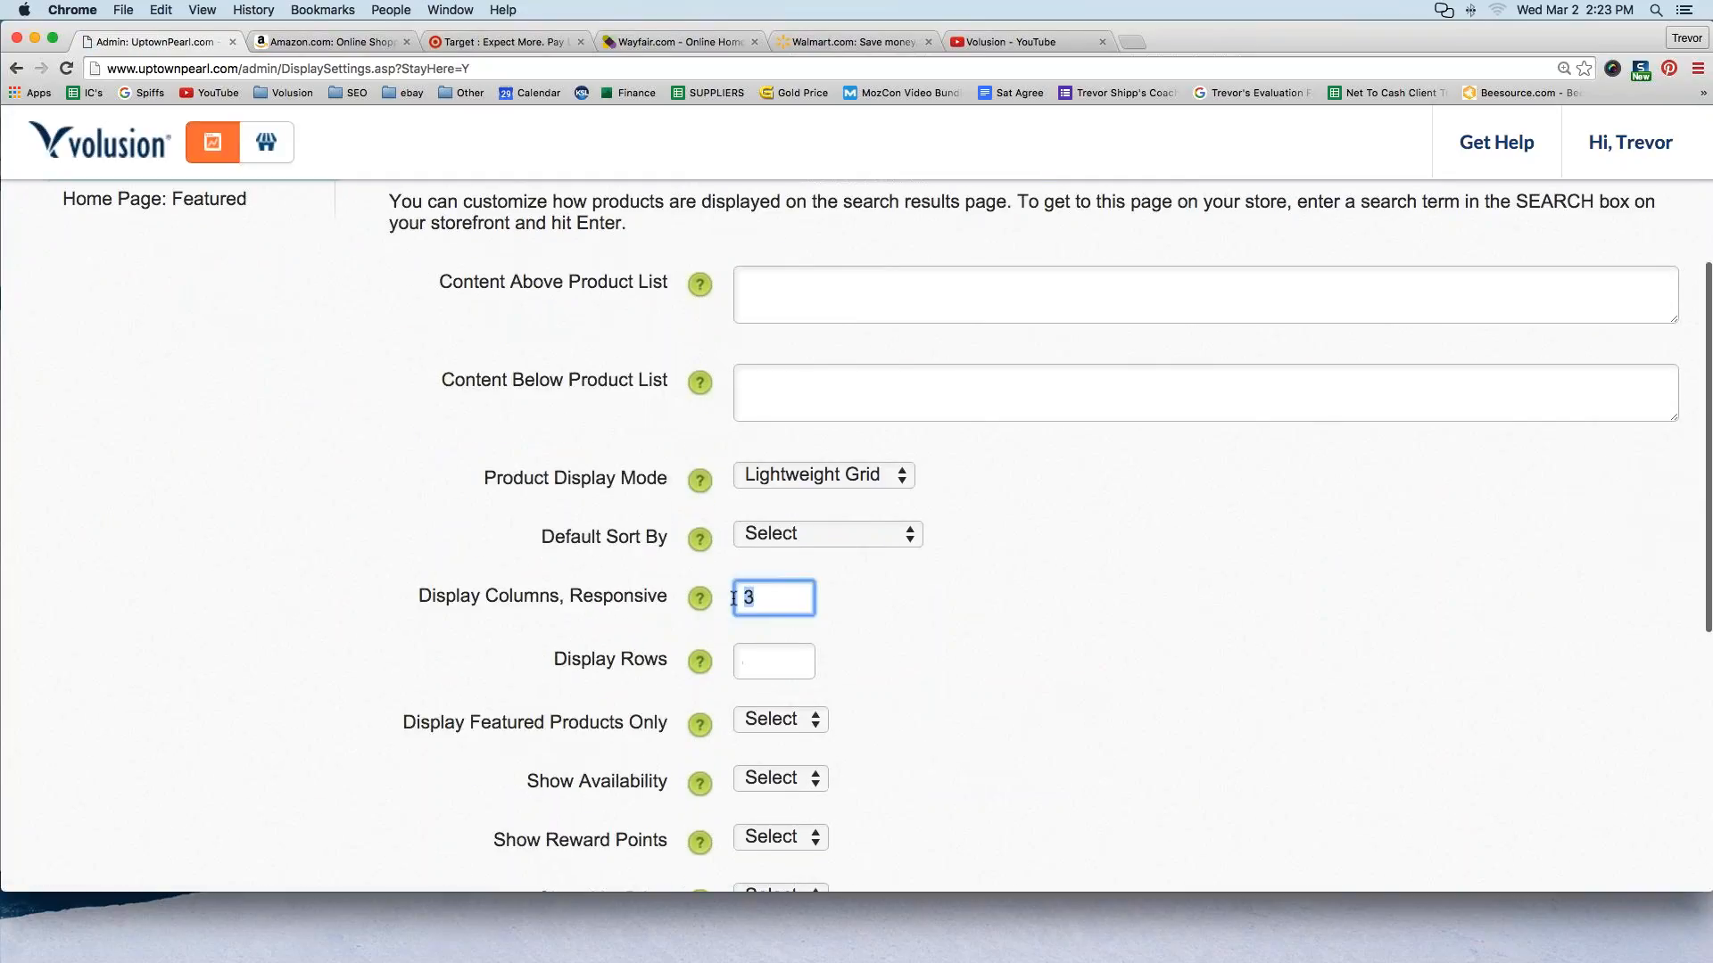
{"action": "type", "text": "4"}
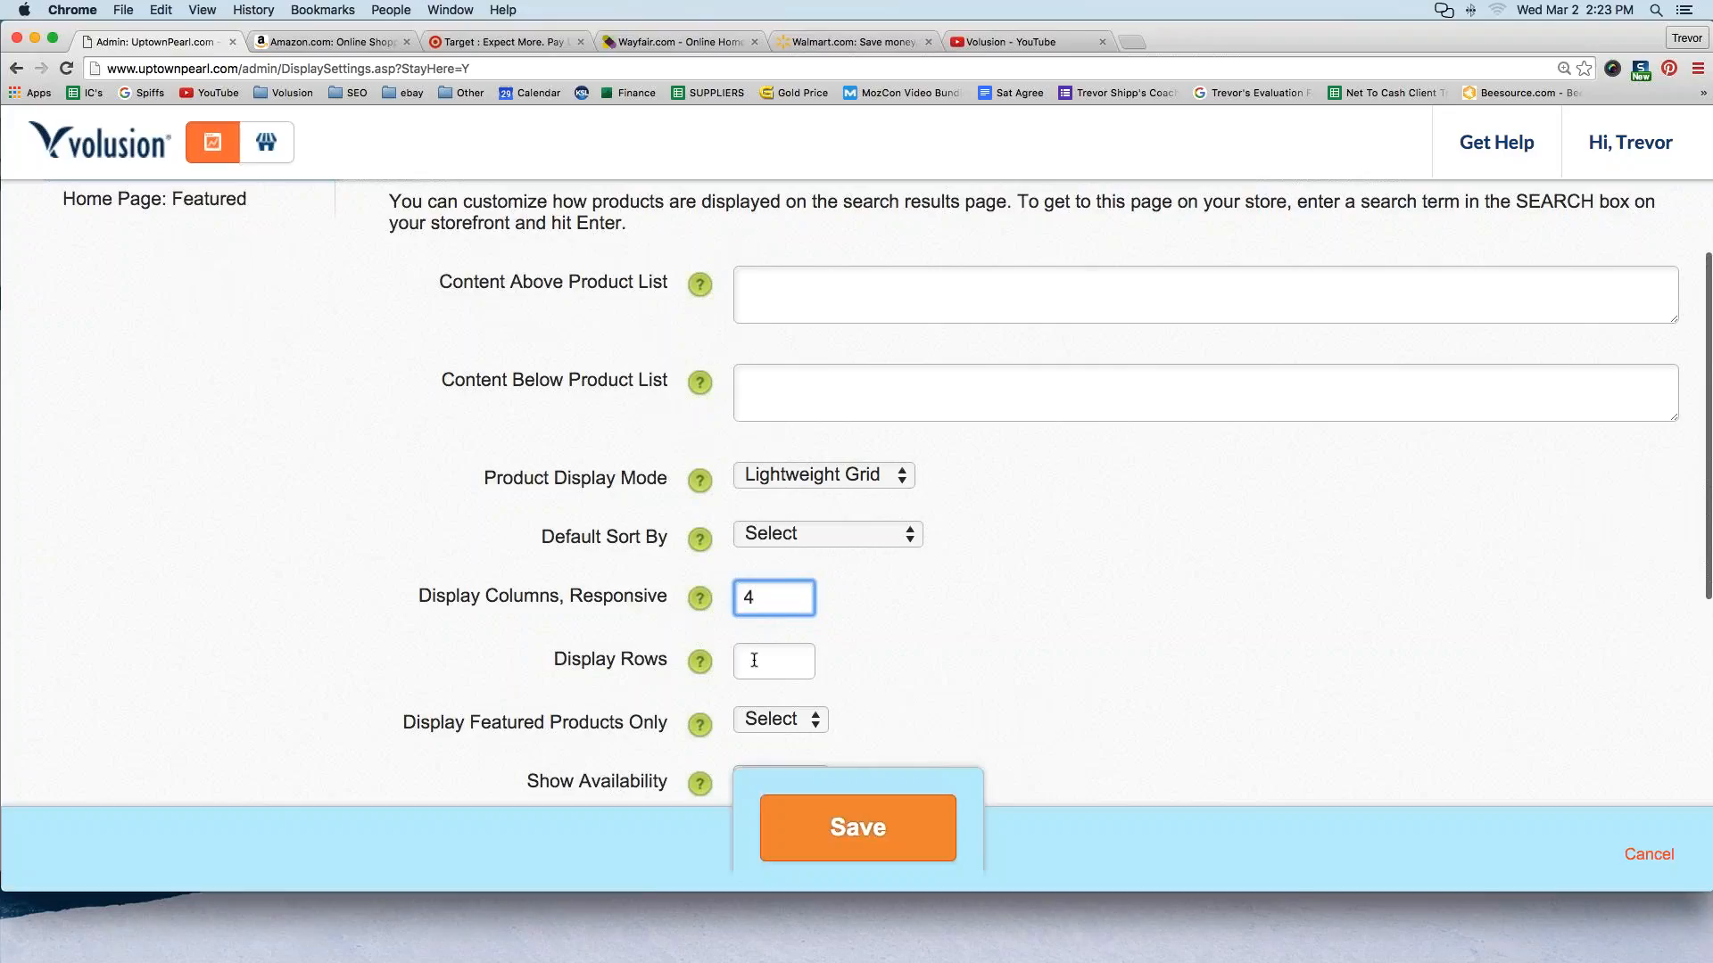
{"action": "left_click", "coordinate": [755, 666]}
{"action": "type", "text": "1"}
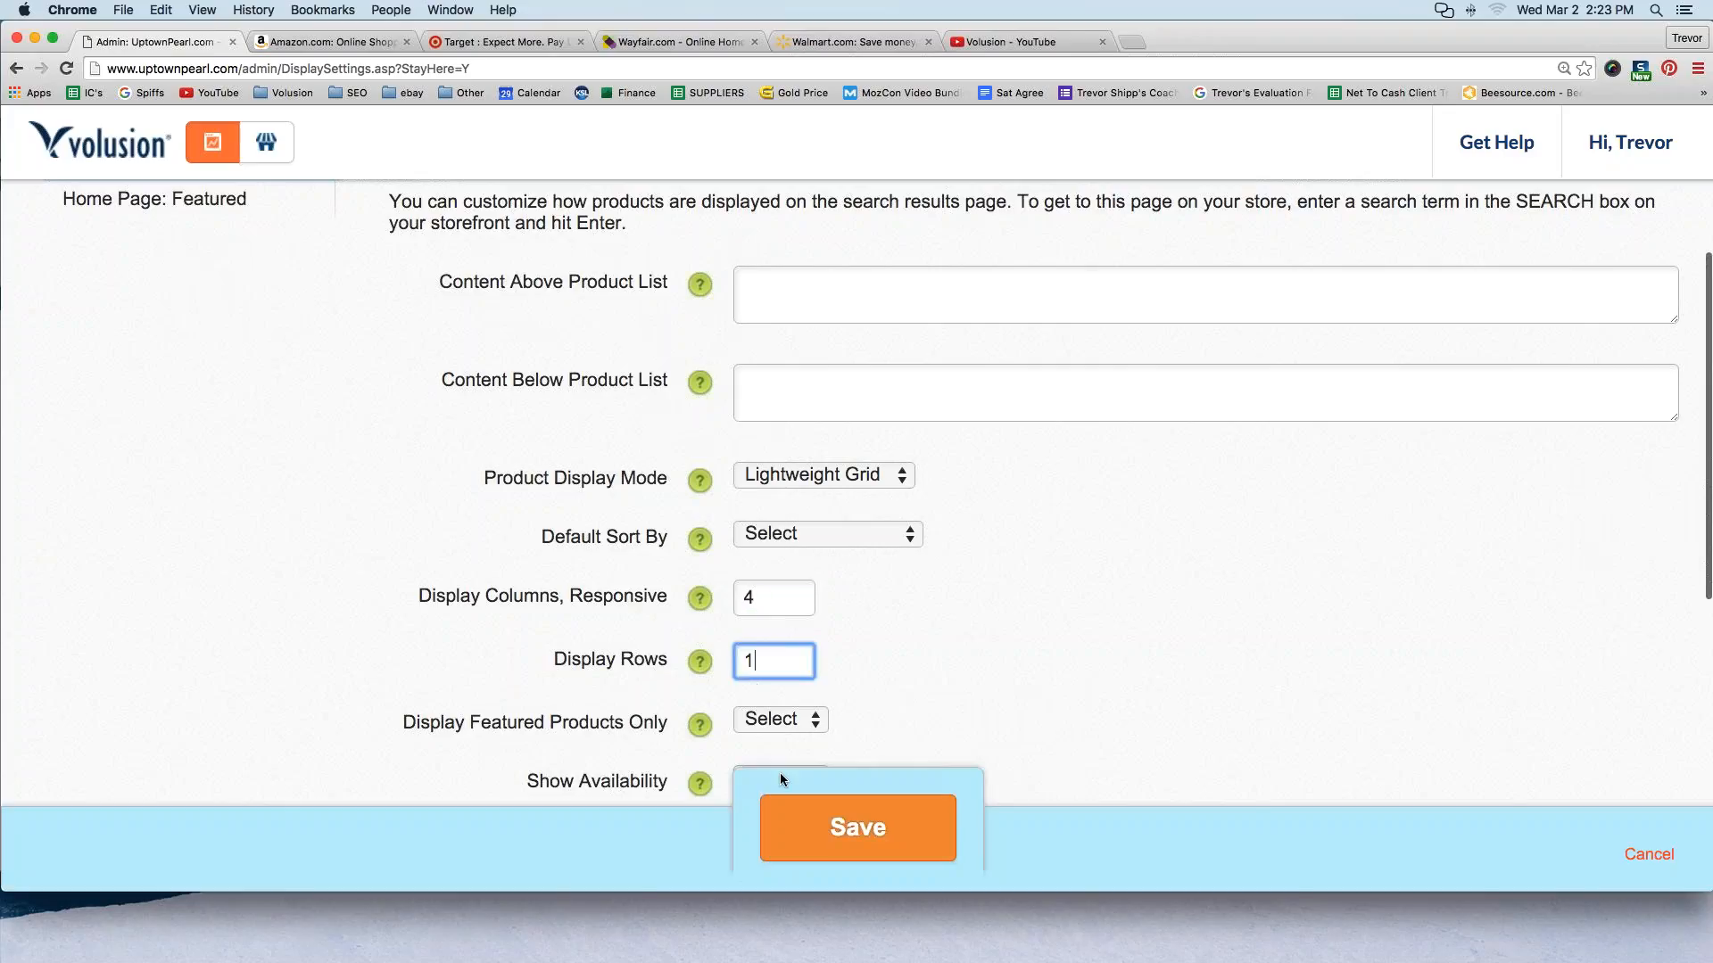
{"action": "left_click", "coordinate": [838, 831]}
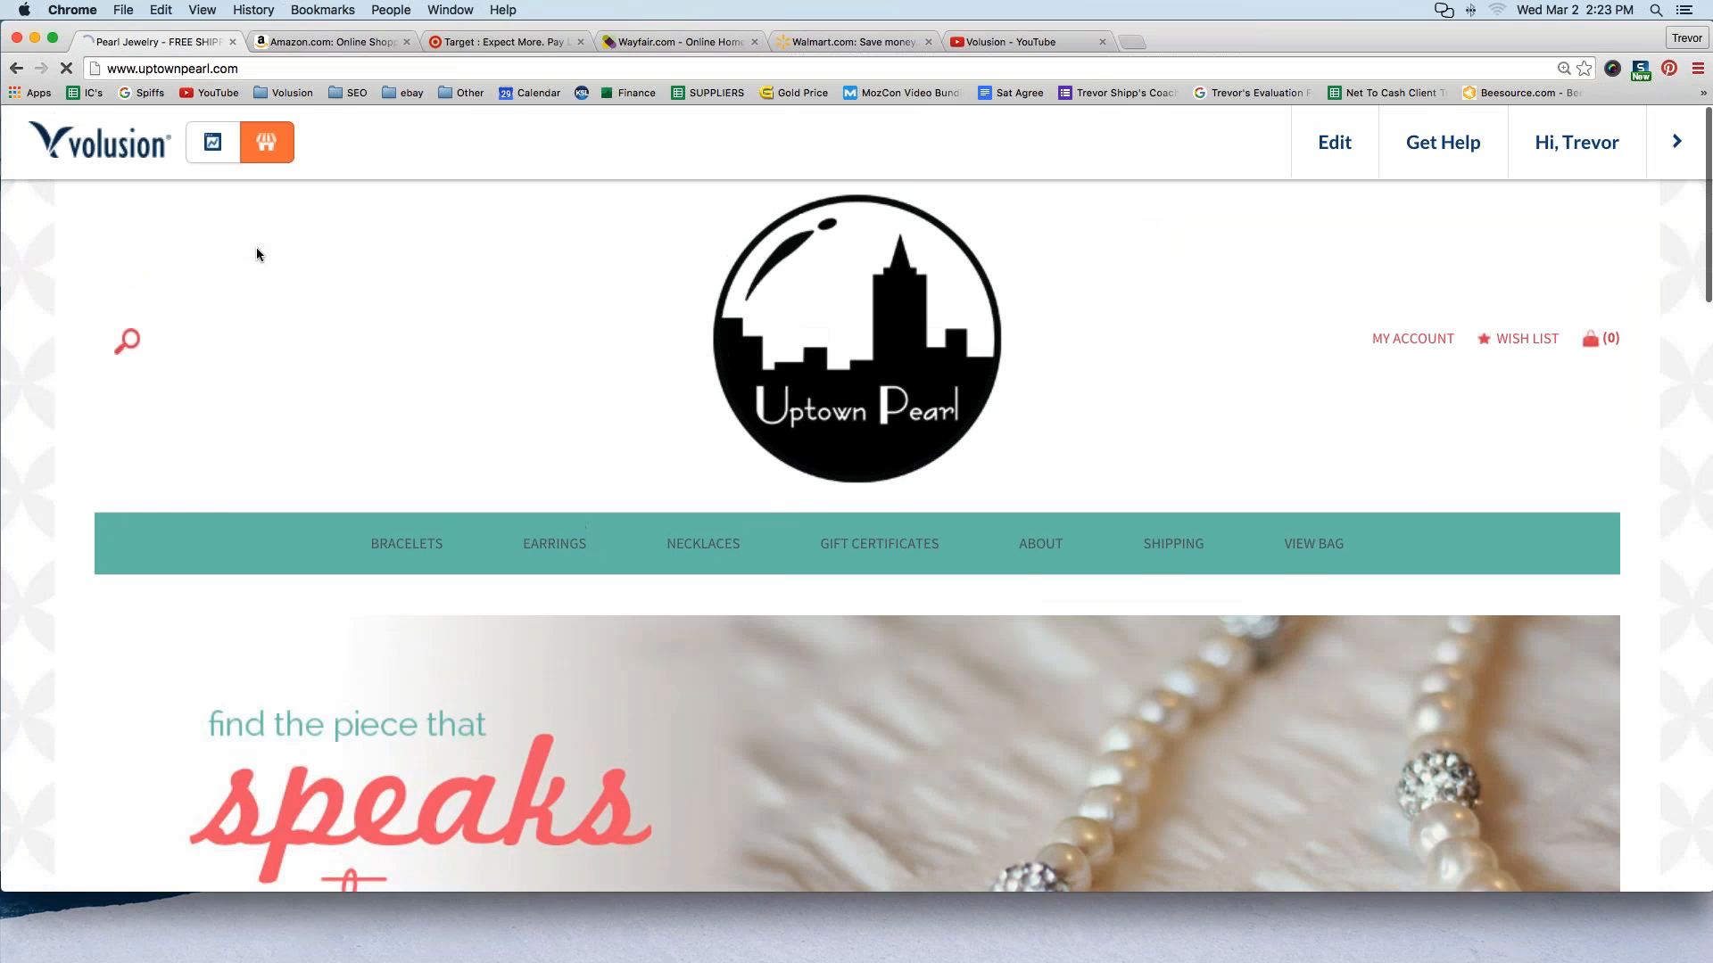
Review the storefront home page, including the slideshow, featured products row, free shipping banner and pearl jewelry text
{"action": "scroll", "coordinate": [255, 254], "scroll_direction": "down", "scroll_amount": 10}
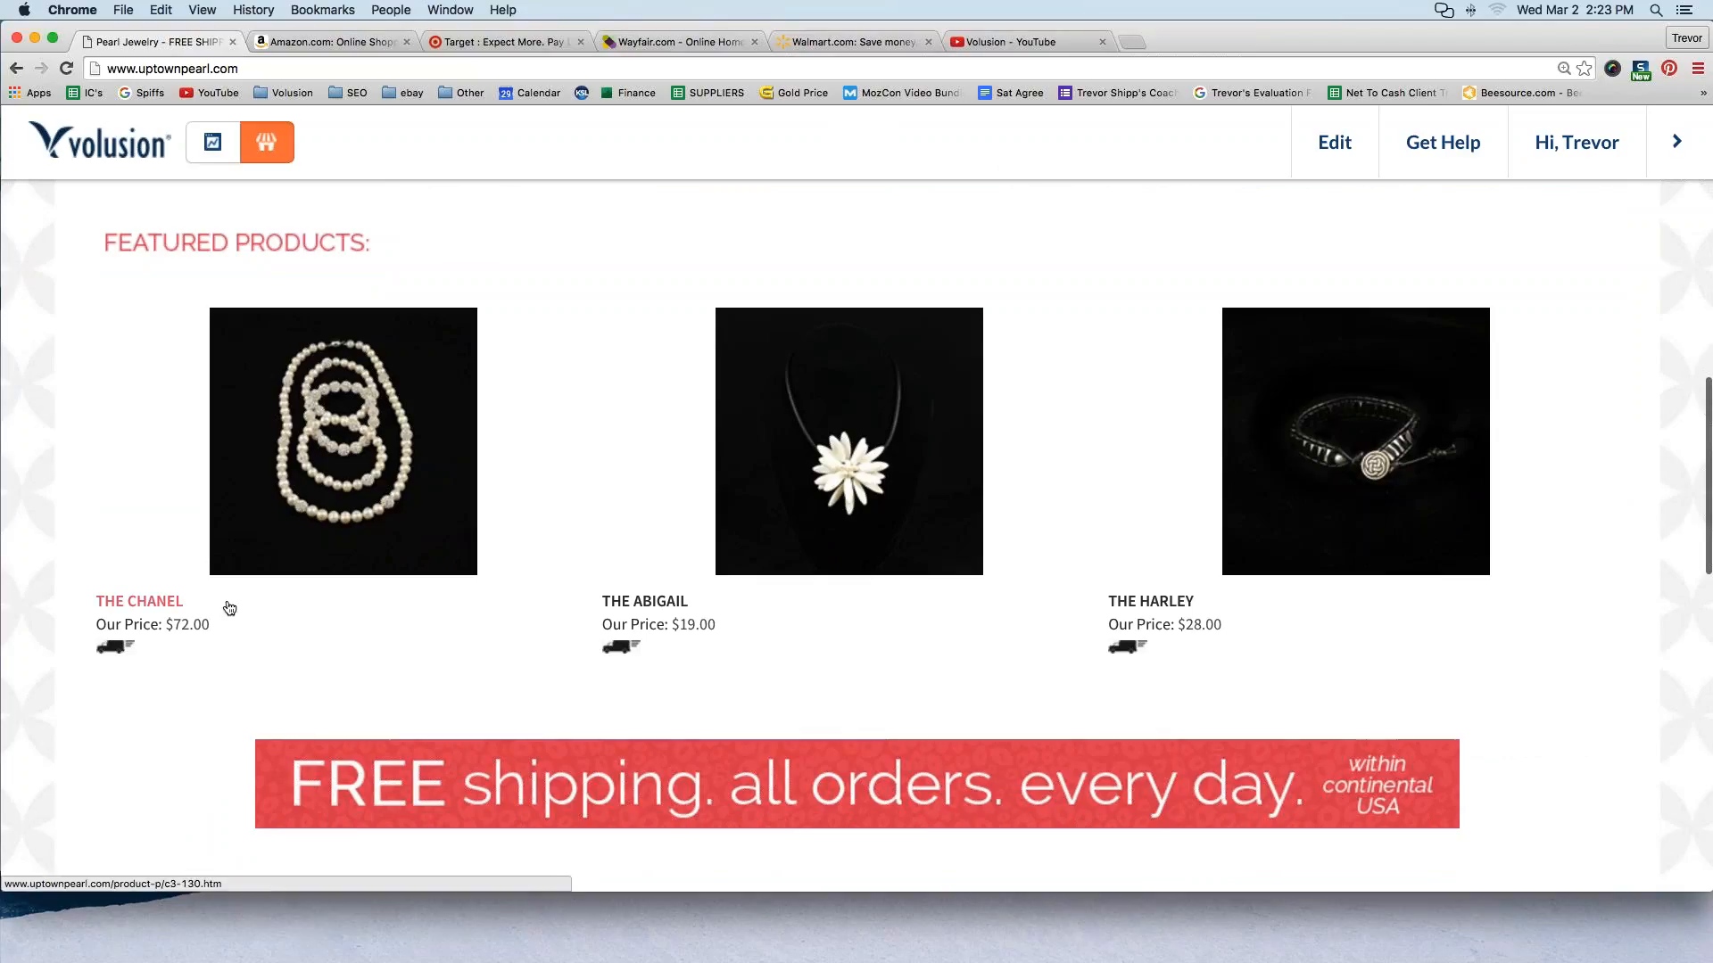
{"action": "scroll", "coordinate": [223, 606], "scroll_direction": "up", "scroll_amount": 3}
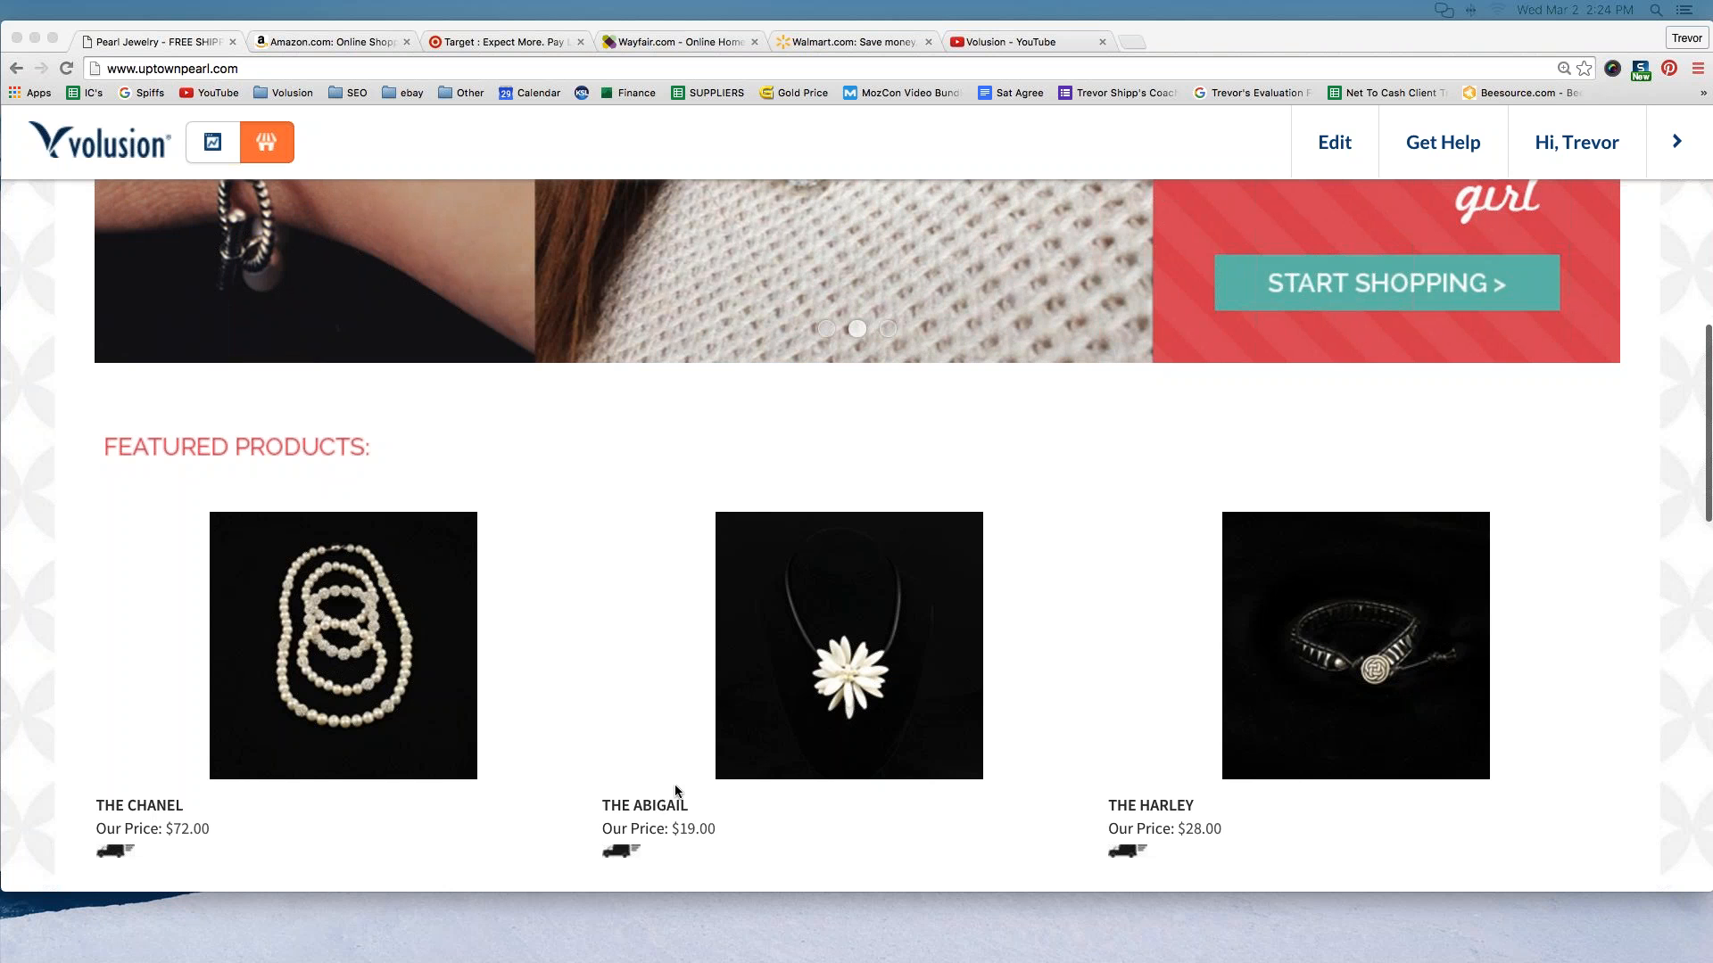
{"action": "scroll", "coordinate": [669, 776], "scroll_direction": "up", "scroll_amount": 3}
{"action": "scroll", "coordinate": [669, 782], "scroll_direction": "up", "scroll_amount": 3}
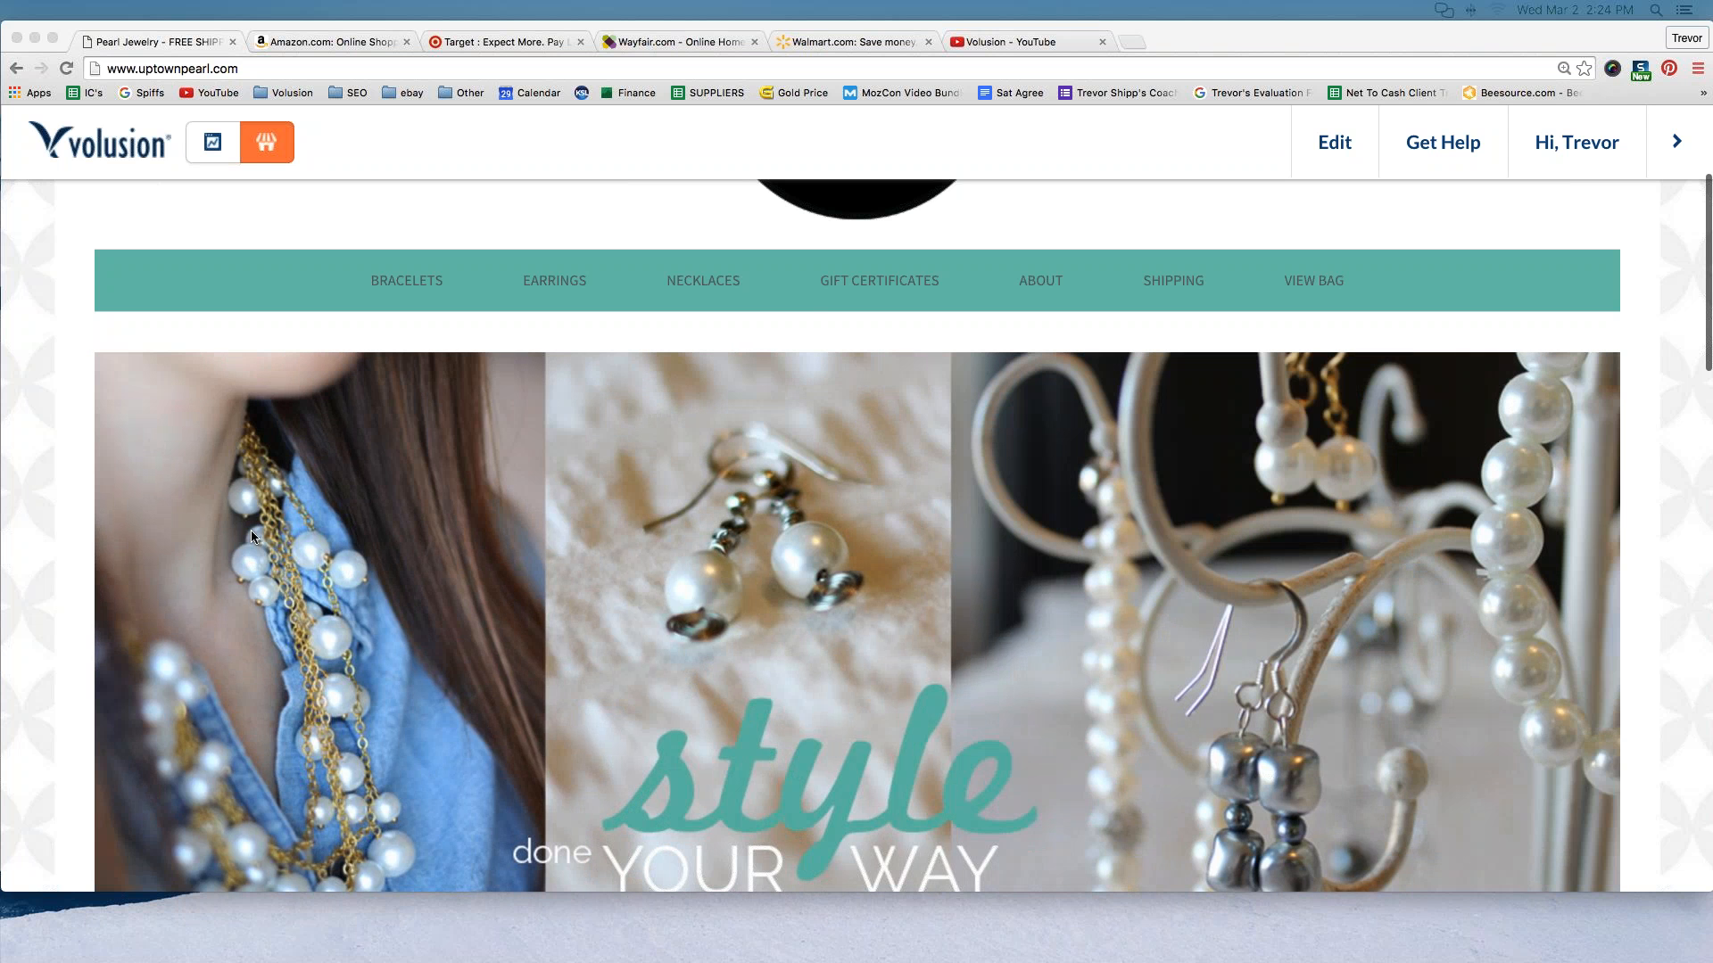
{"action": "scroll", "coordinate": [706, 322], "scroll_direction": "down", "scroll_amount": 10}
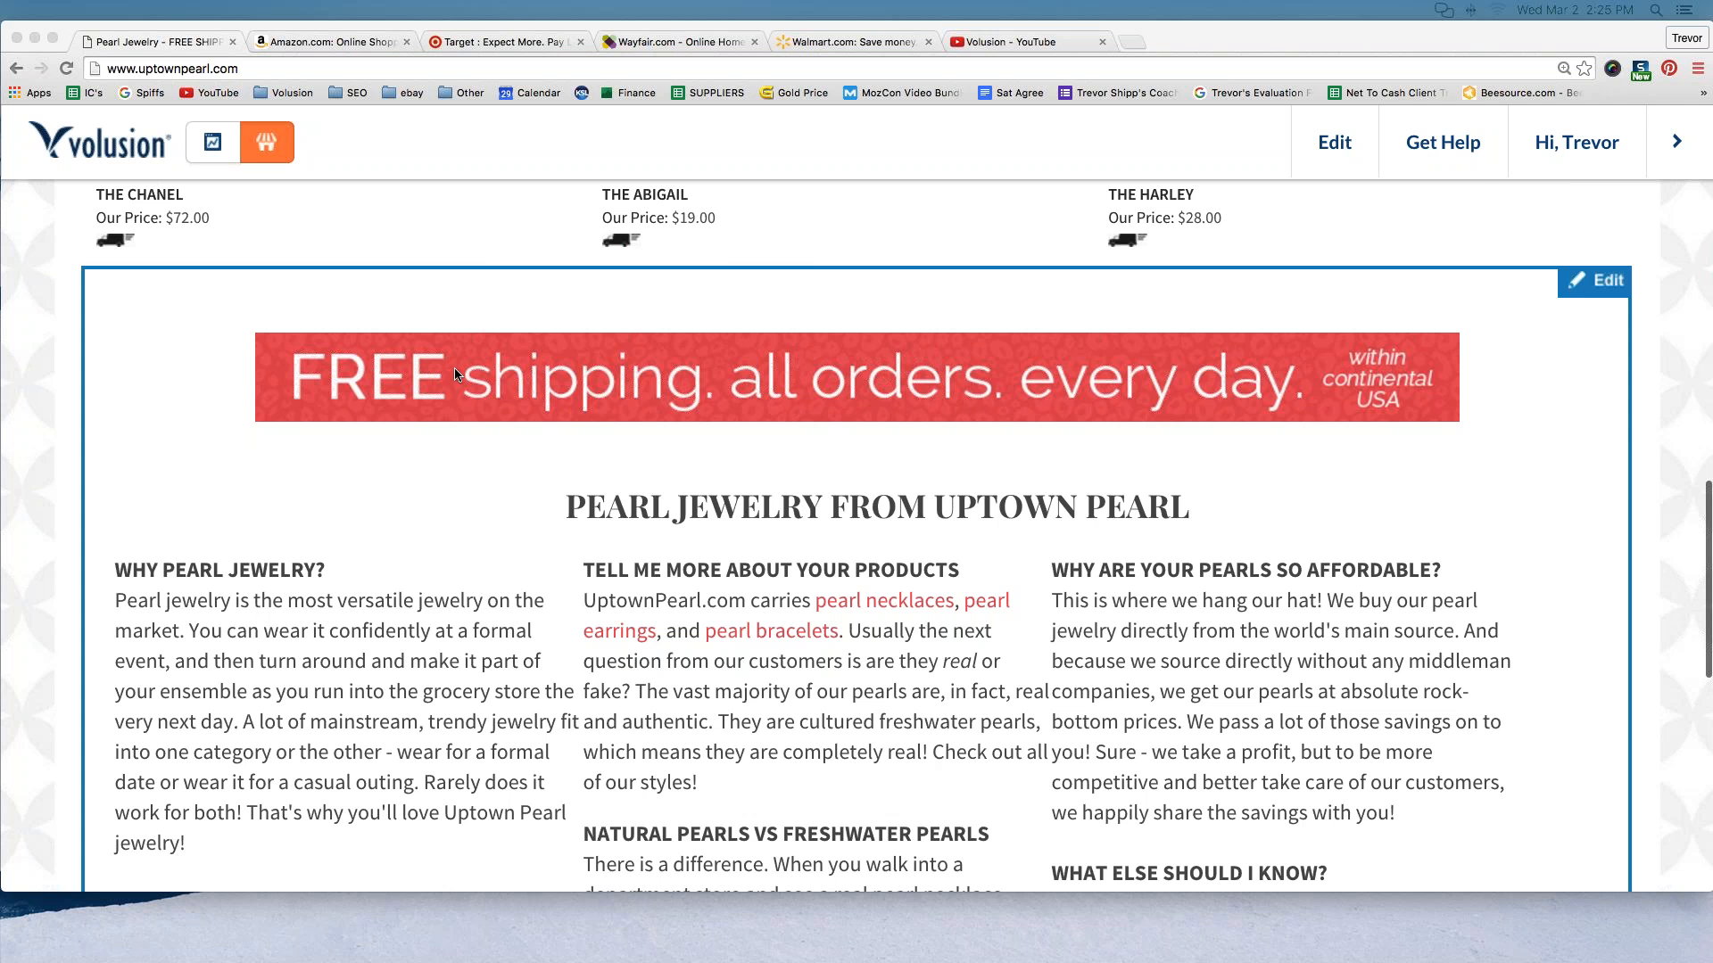
{"action": "scroll", "coordinate": [452, 368], "scroll_direction": "up", "scroll_amount": 12}
{"action": "scroll", "coordinate": [453, 375], "scroll_direction": "up", "scroll_amount": 1}
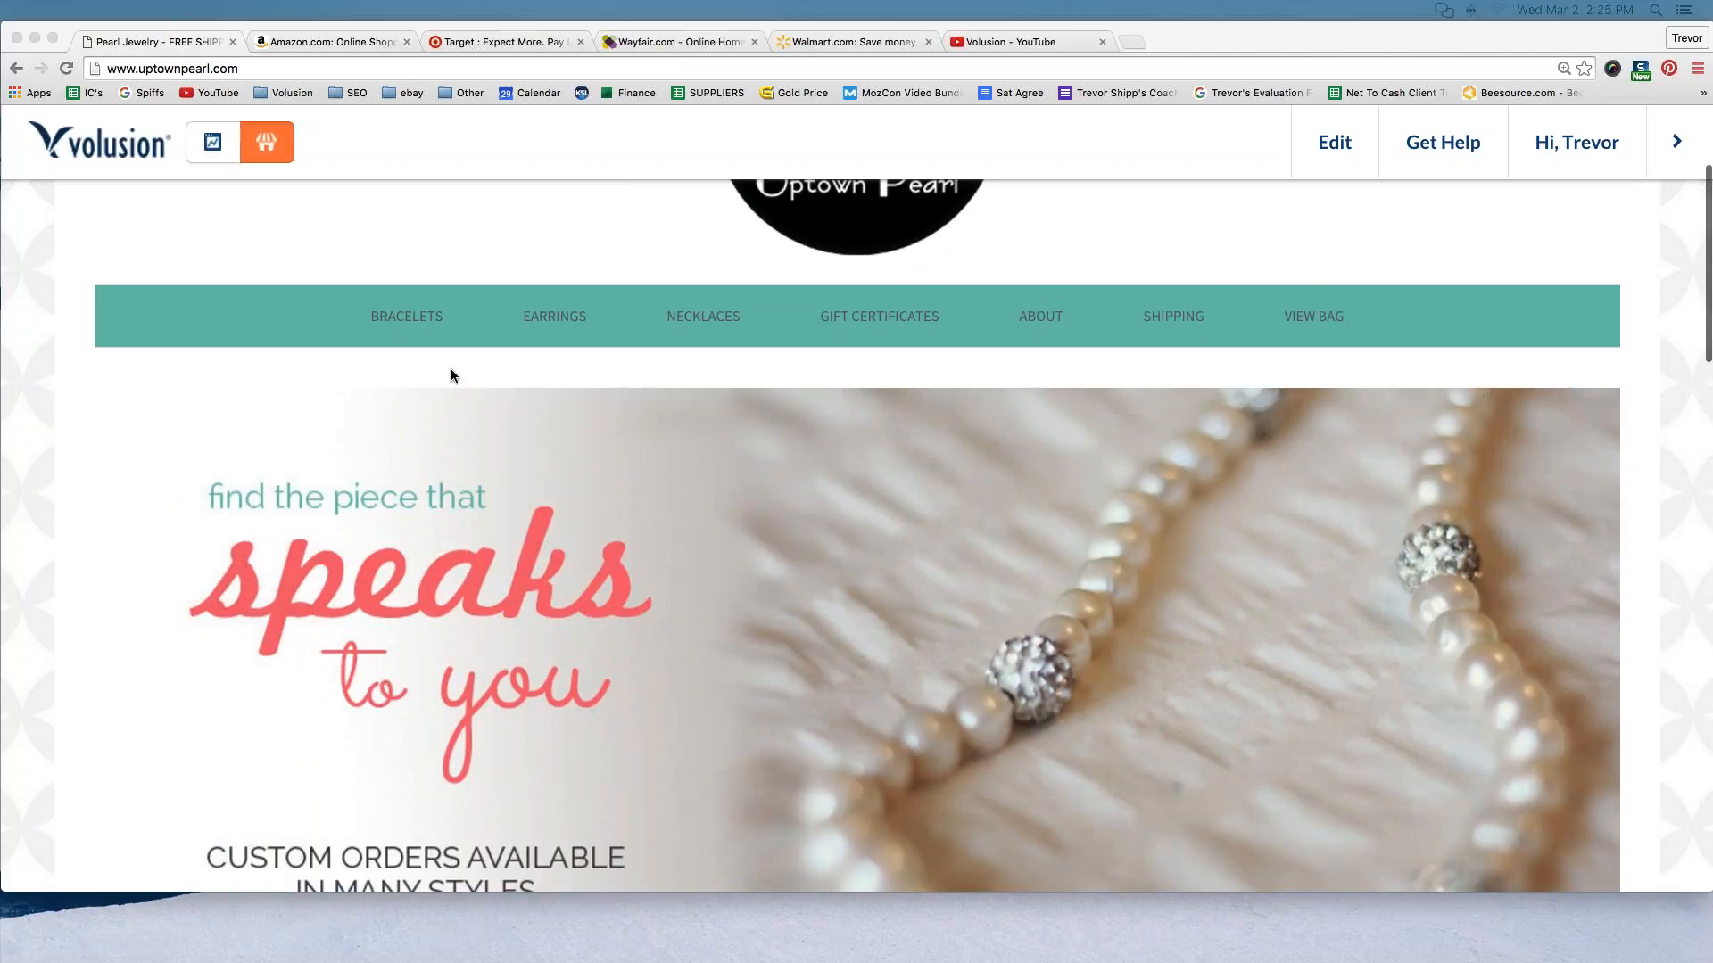
Search the web for "white board app" in a new browser page and open a blank whiteboard on awwapp.com
{"action": "left_click", "coordinate": [1131, 41]}
{"action": "type", "text": "whie"}
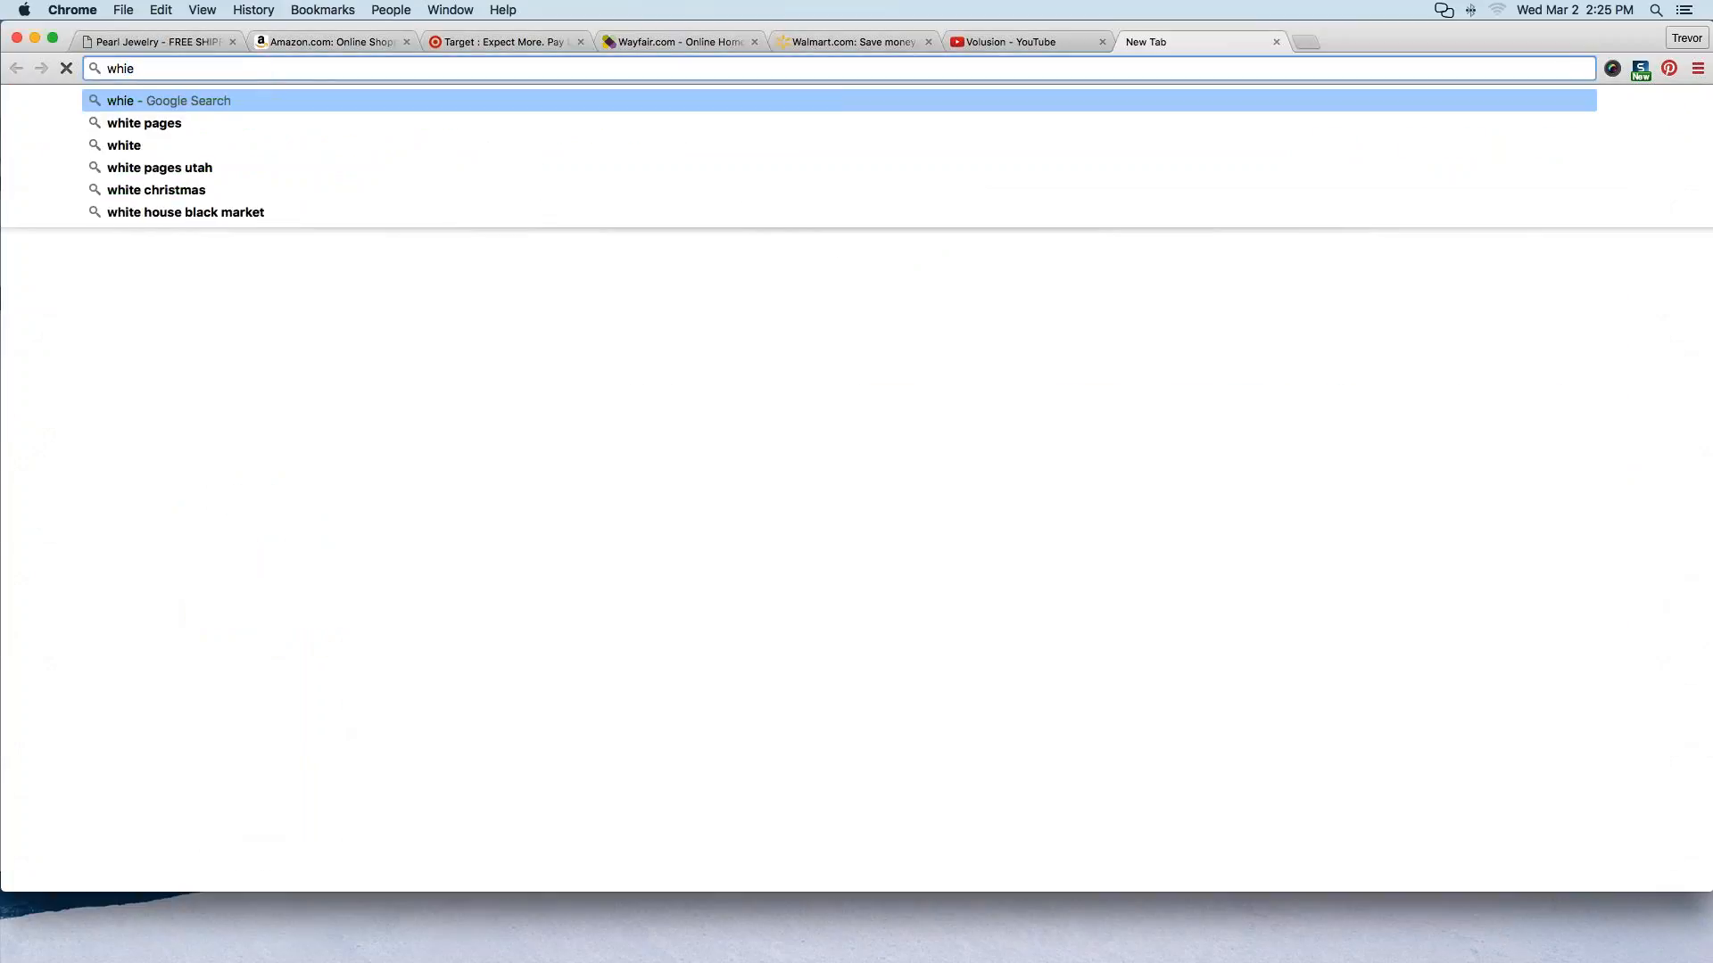
{"action": "key", "text": "BackSpace"}
{"action": "type", "text": "te"}
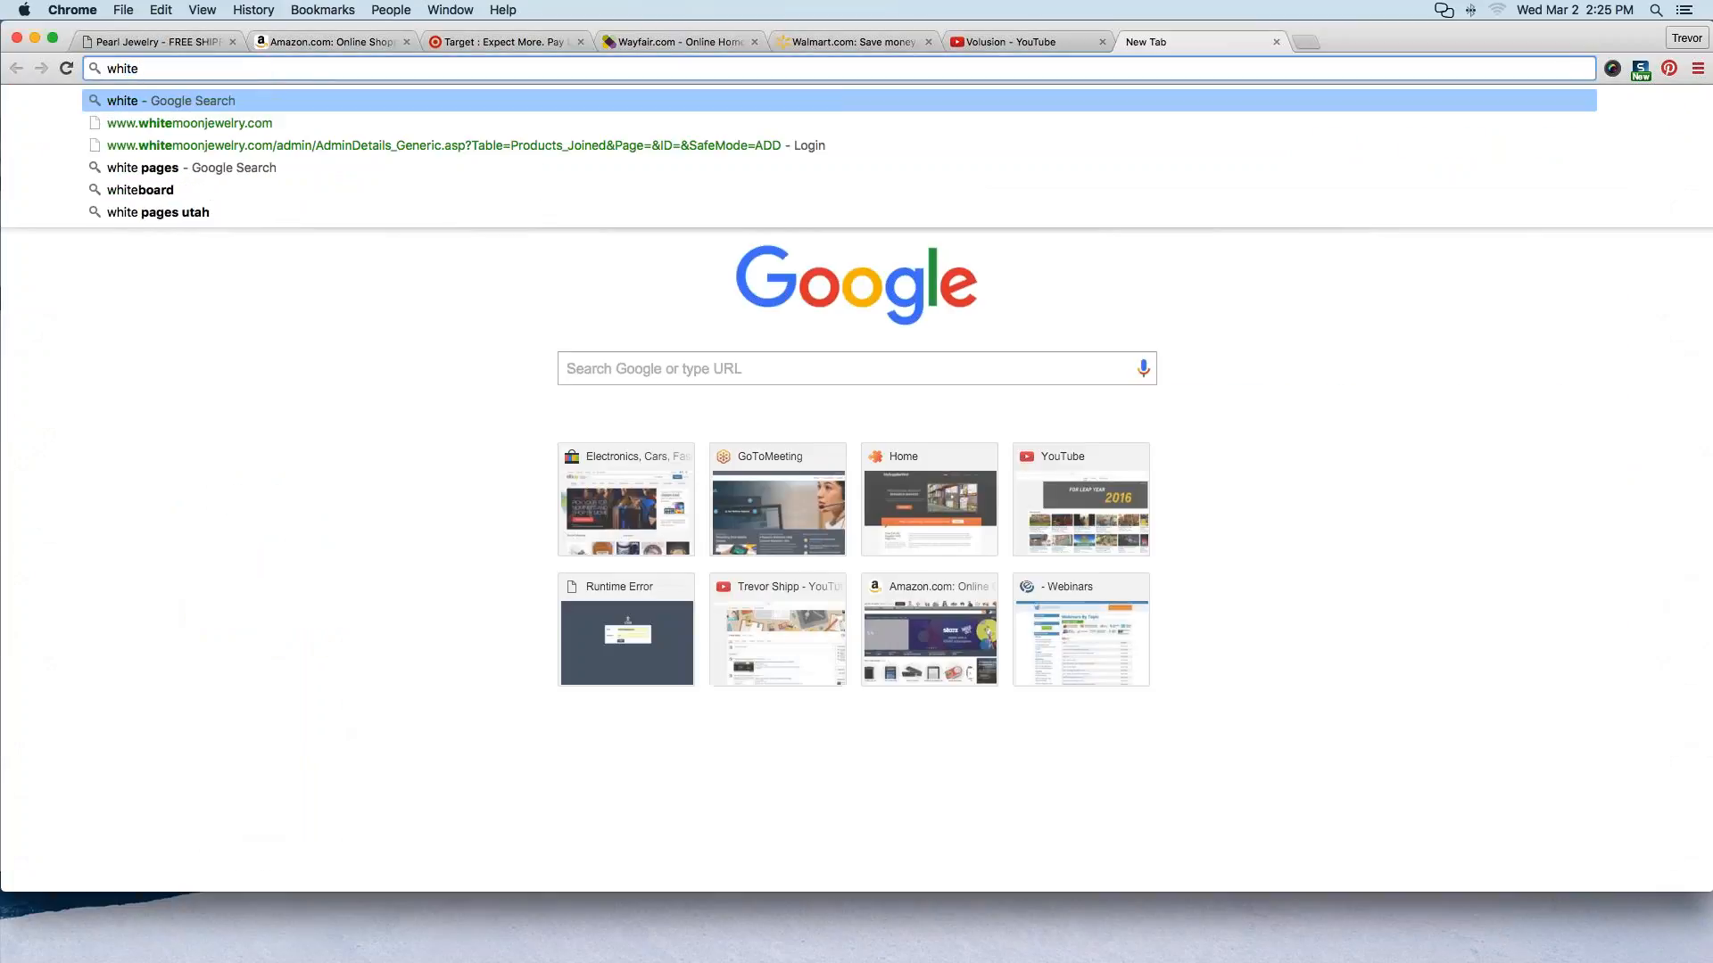
{"action": "type", "text": " board app"}
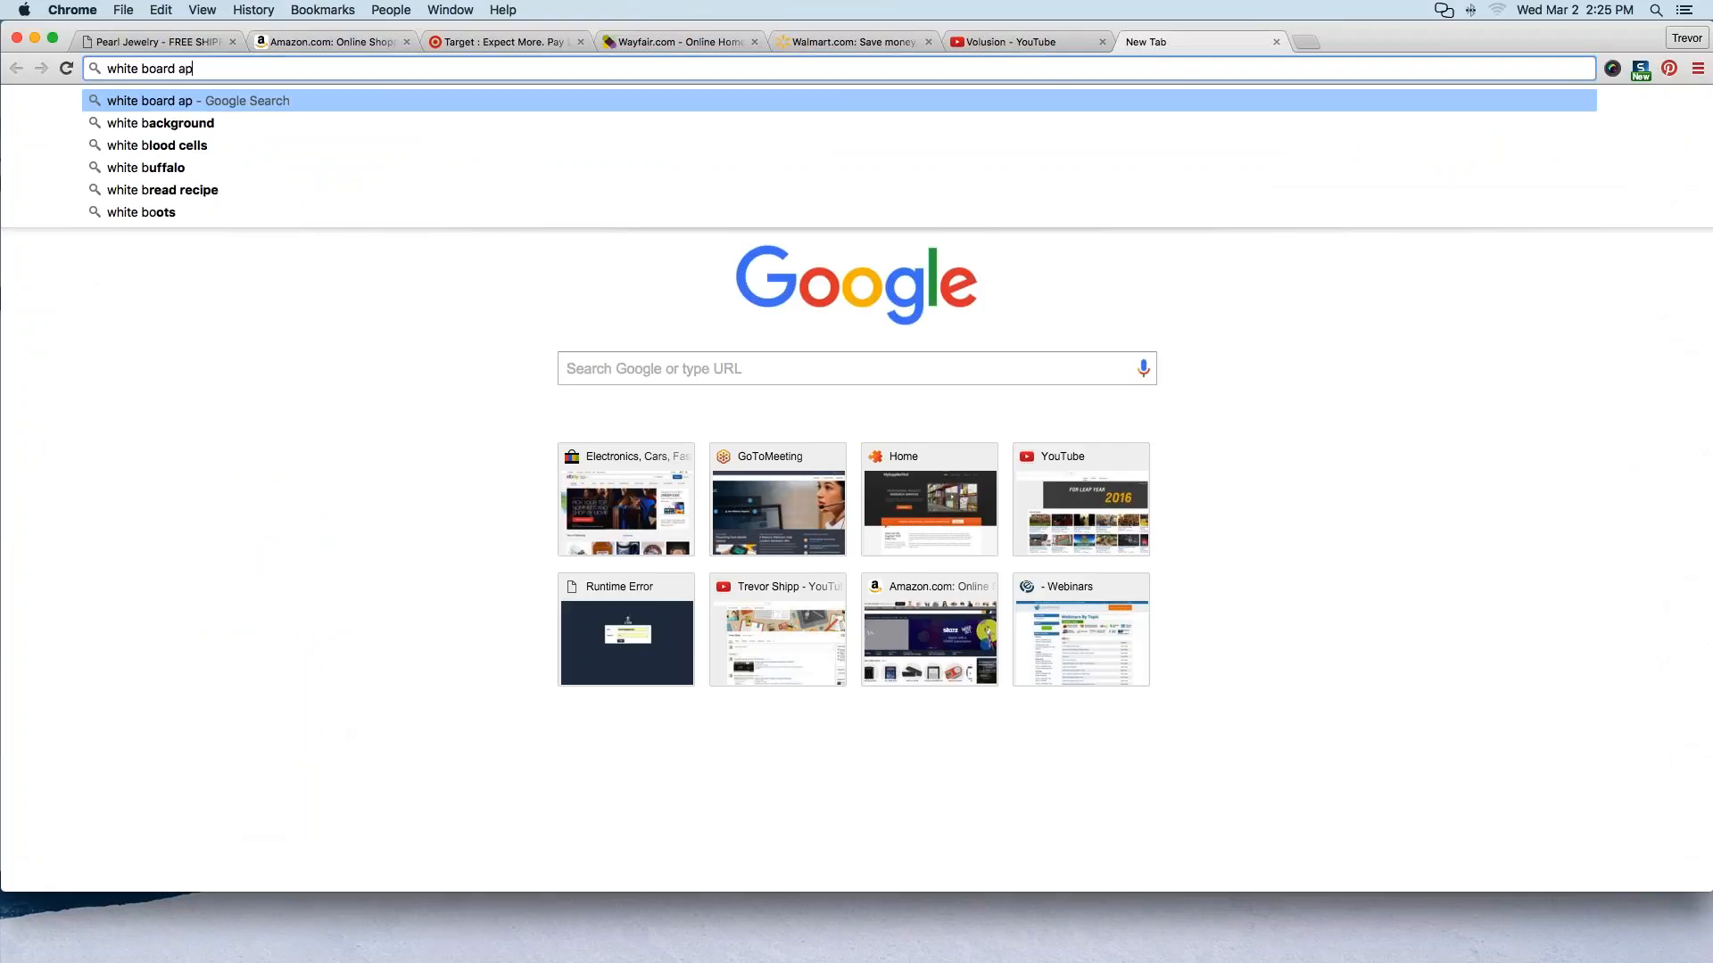
{"action": "key", "text": "Return"}
{"action": "left_click", "coordinate": [116, 325]}
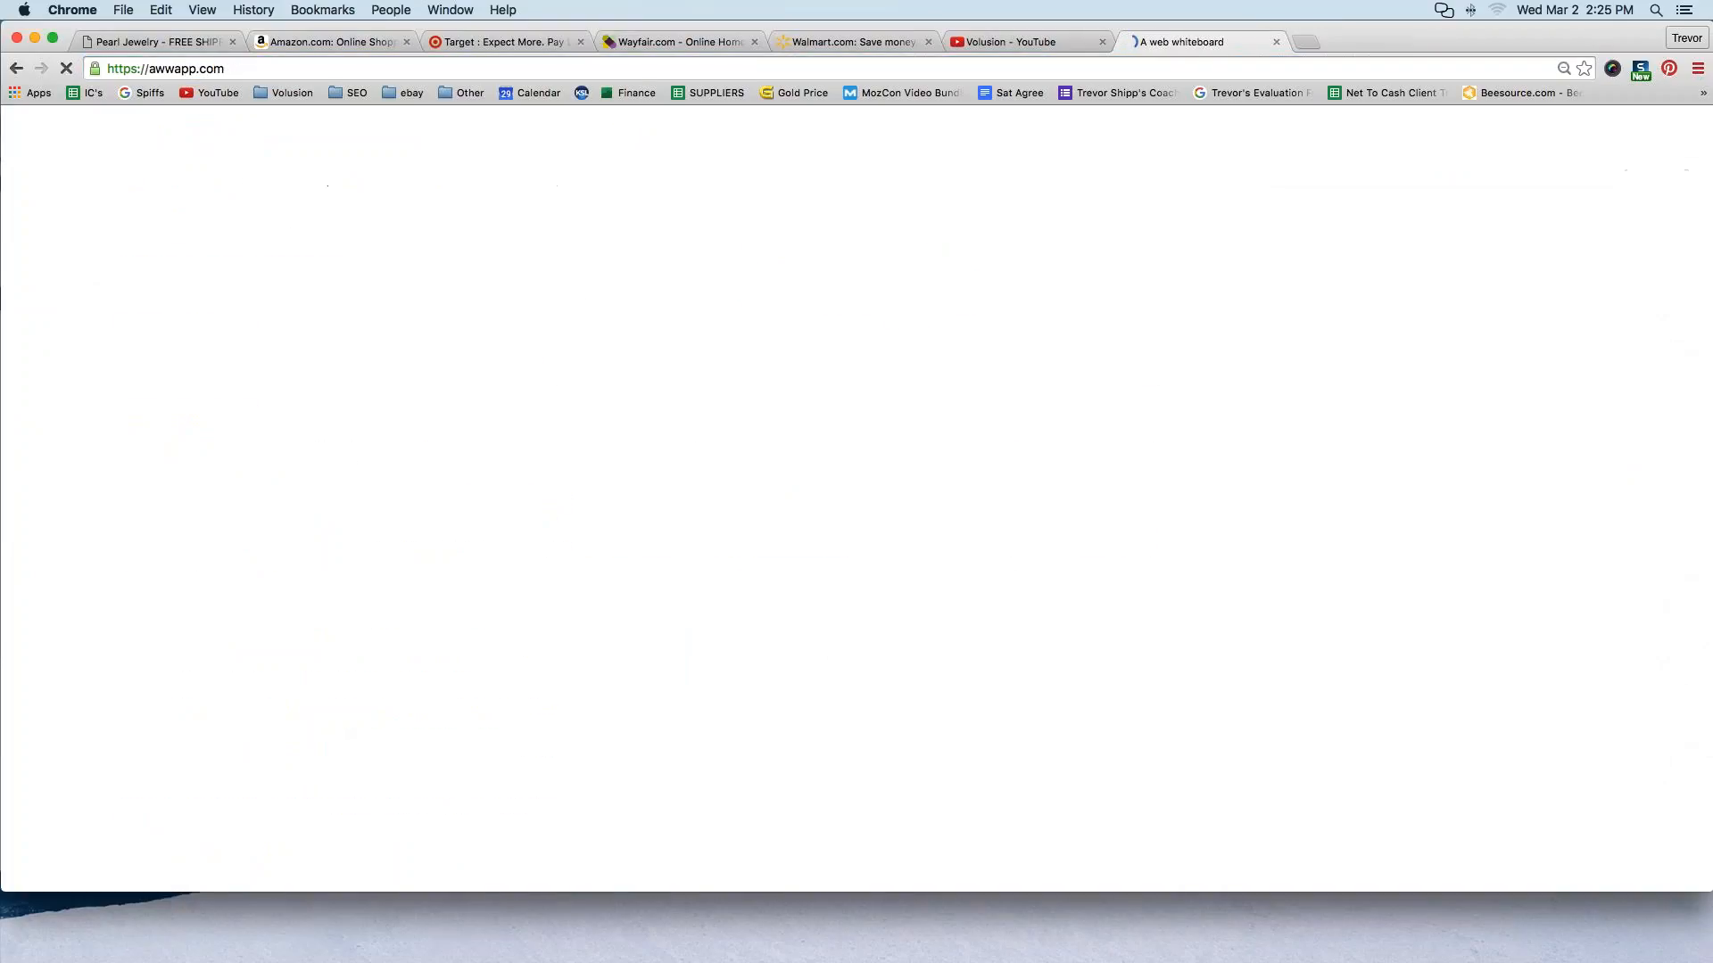
{"action": "left_click", "coordinate": [669, 404]}
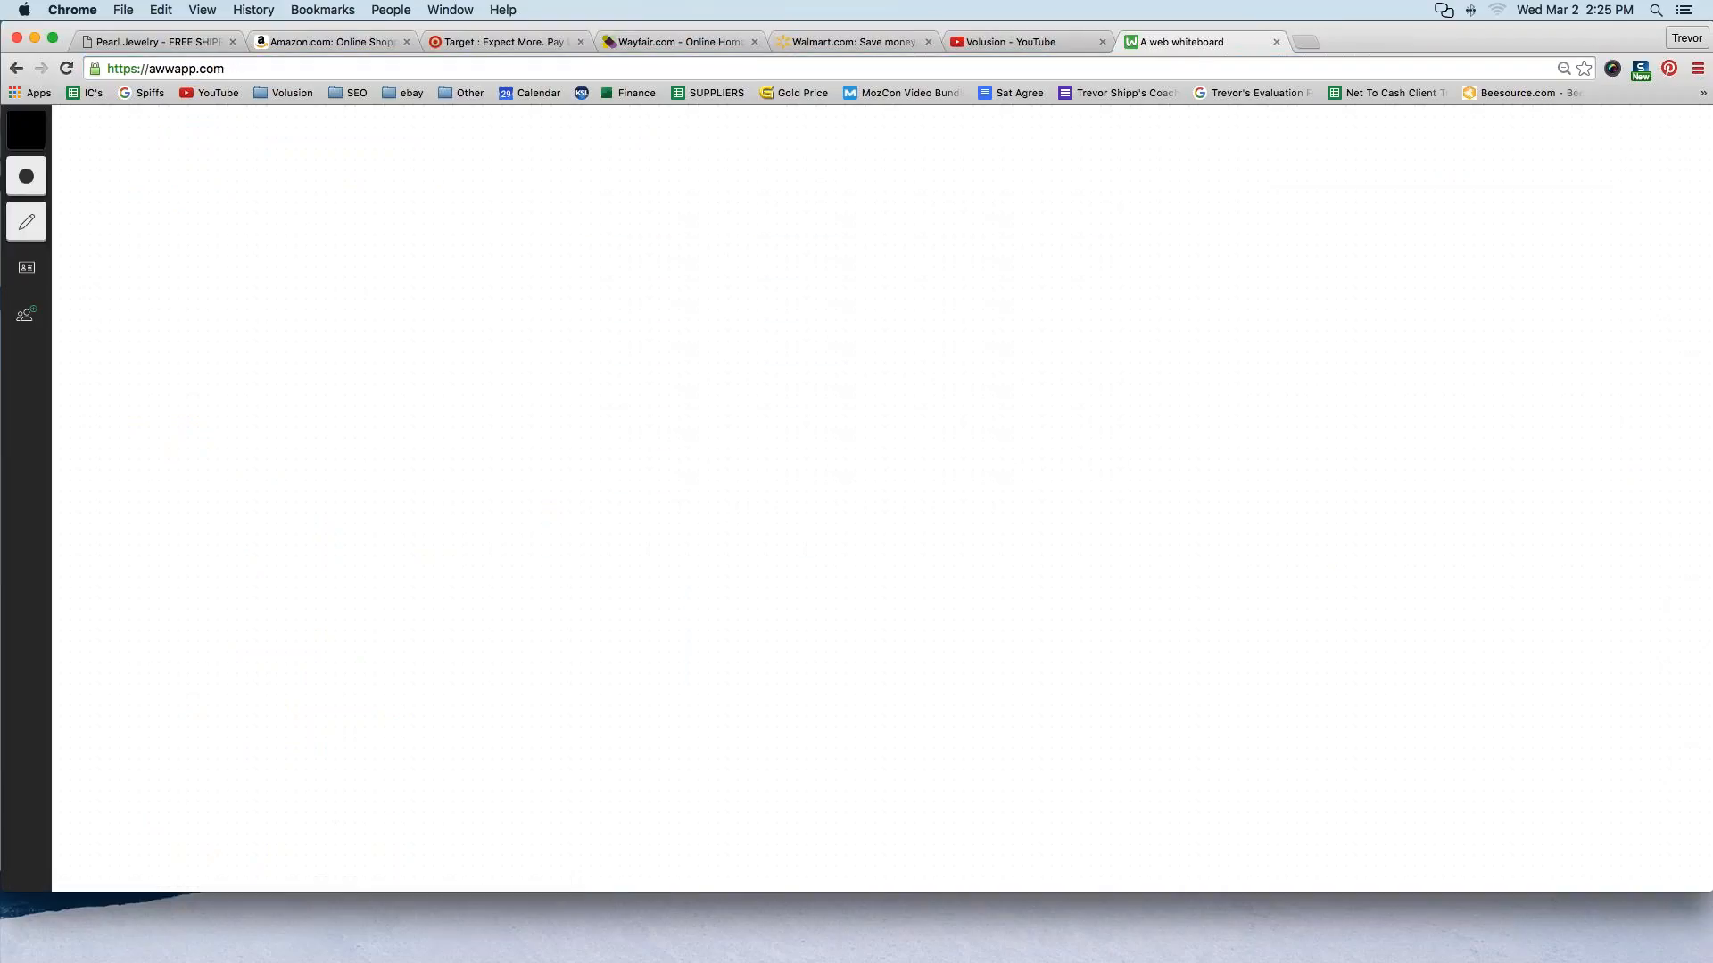
Draw a tall freehand rectangle with the pencil in the middle of the whiteboard as the web page outline
{"action": "left_click", "coordinate": [40, 221]}
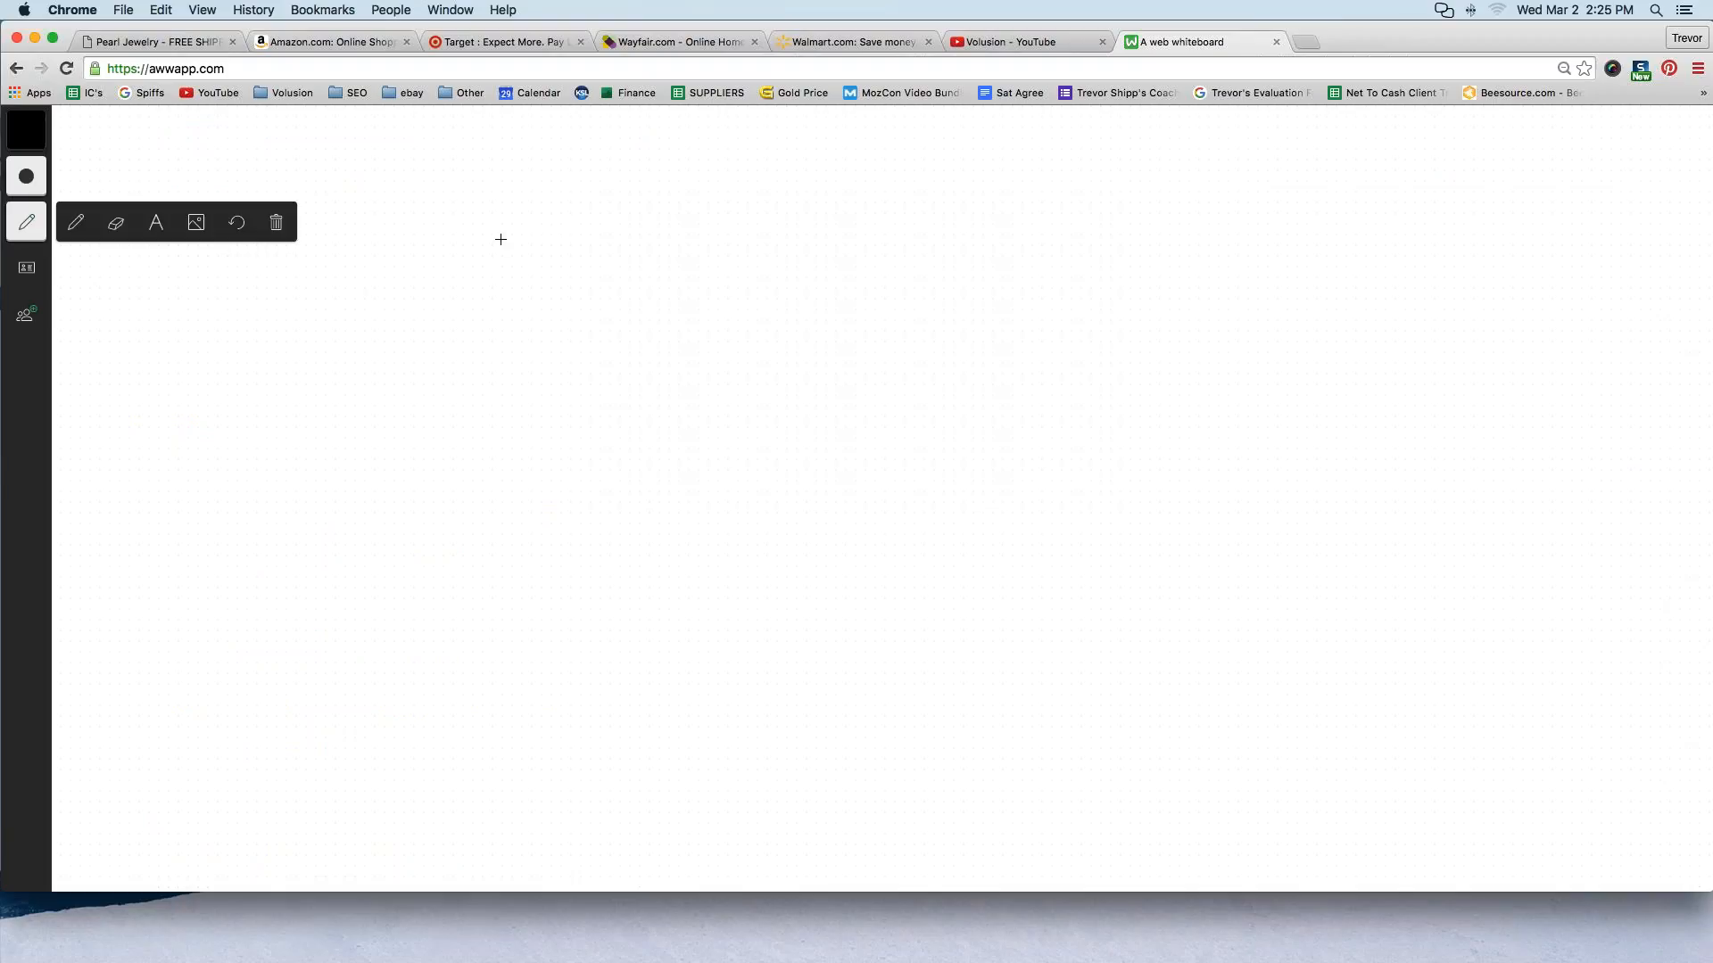
{"action": "left_click_drag", "start_coordinate": [552, 172], "coordinate": [553, 812]}
{"action": "mouse_move", "coordinate": [553, 172]}
{"action": "left_mouse_down"}
{"action": "mouse_move", "coordinate": [1025, 152]}
{"action": "mouse_move", "coordinate": [1108, 217]}
{"action": "mouse_move", "coordinate": [1096, 376]}
{"action": "left_mouse_up"}
{"action": "mouse_move", "coordinate": [1103, 477]}
{"action": "left_mouse_down"}
{"action": "mouse_move", "coordinate": [1116, 833]}
{"action": "mouse_move", "coordinate": [555, 808]}
{"action": "left_mouse_up"}
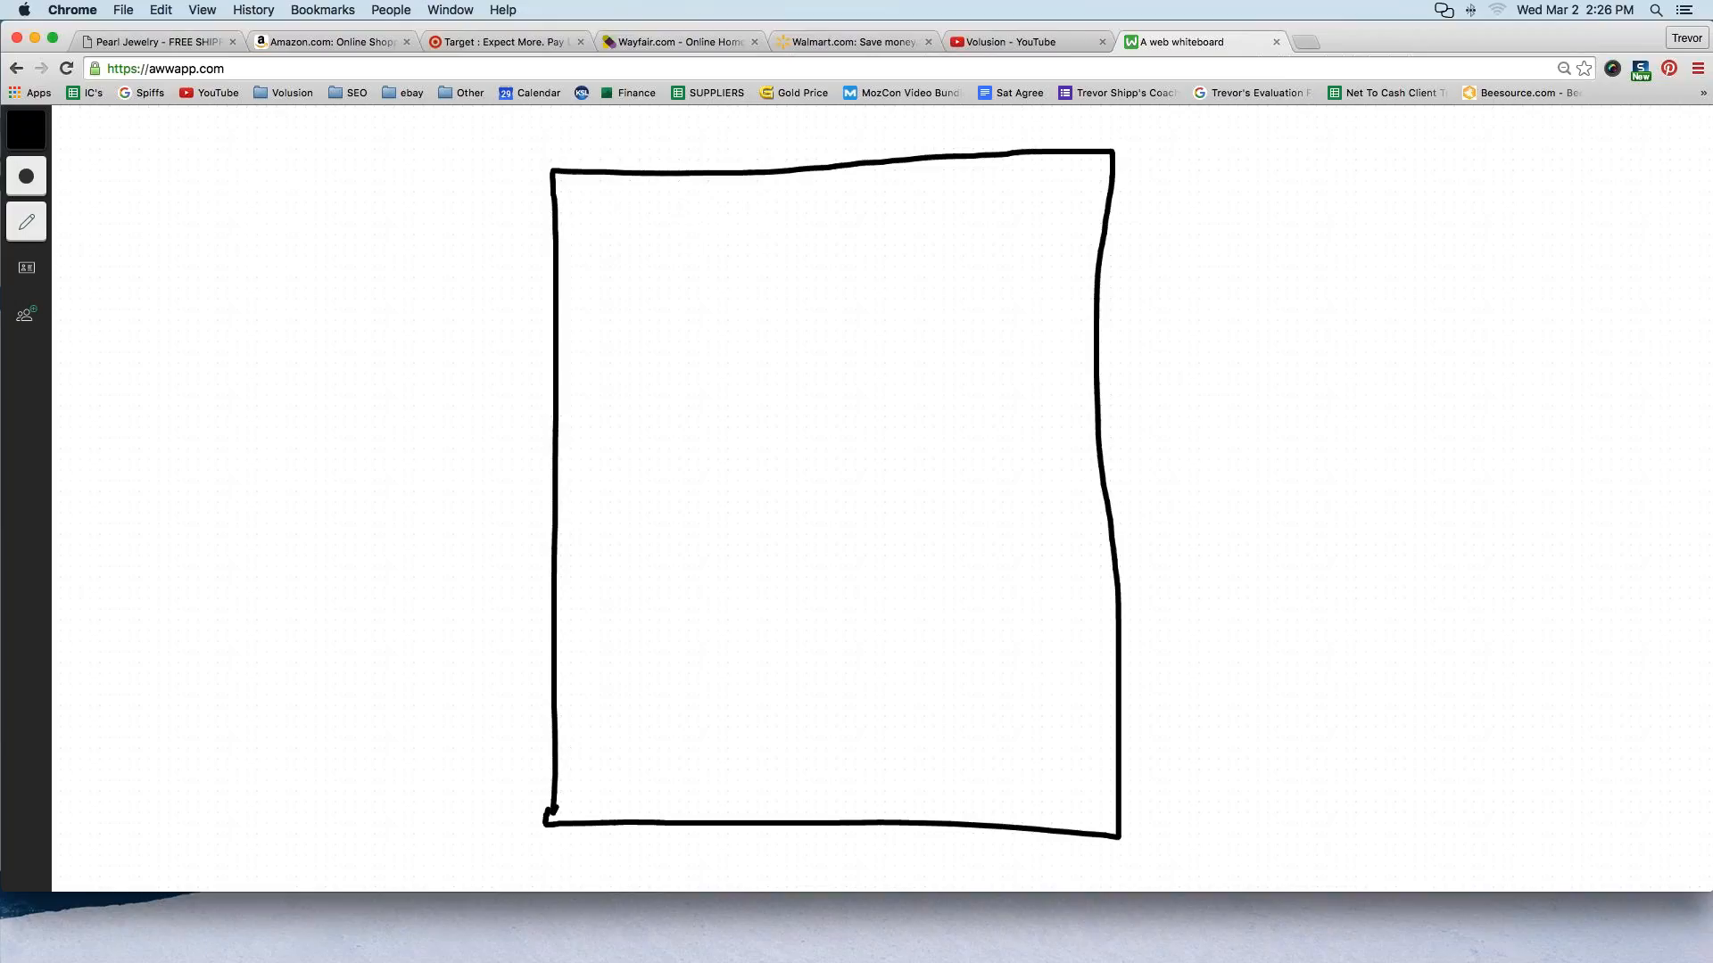
{"action": "mouse_move", "coordinate": [22, 226]}
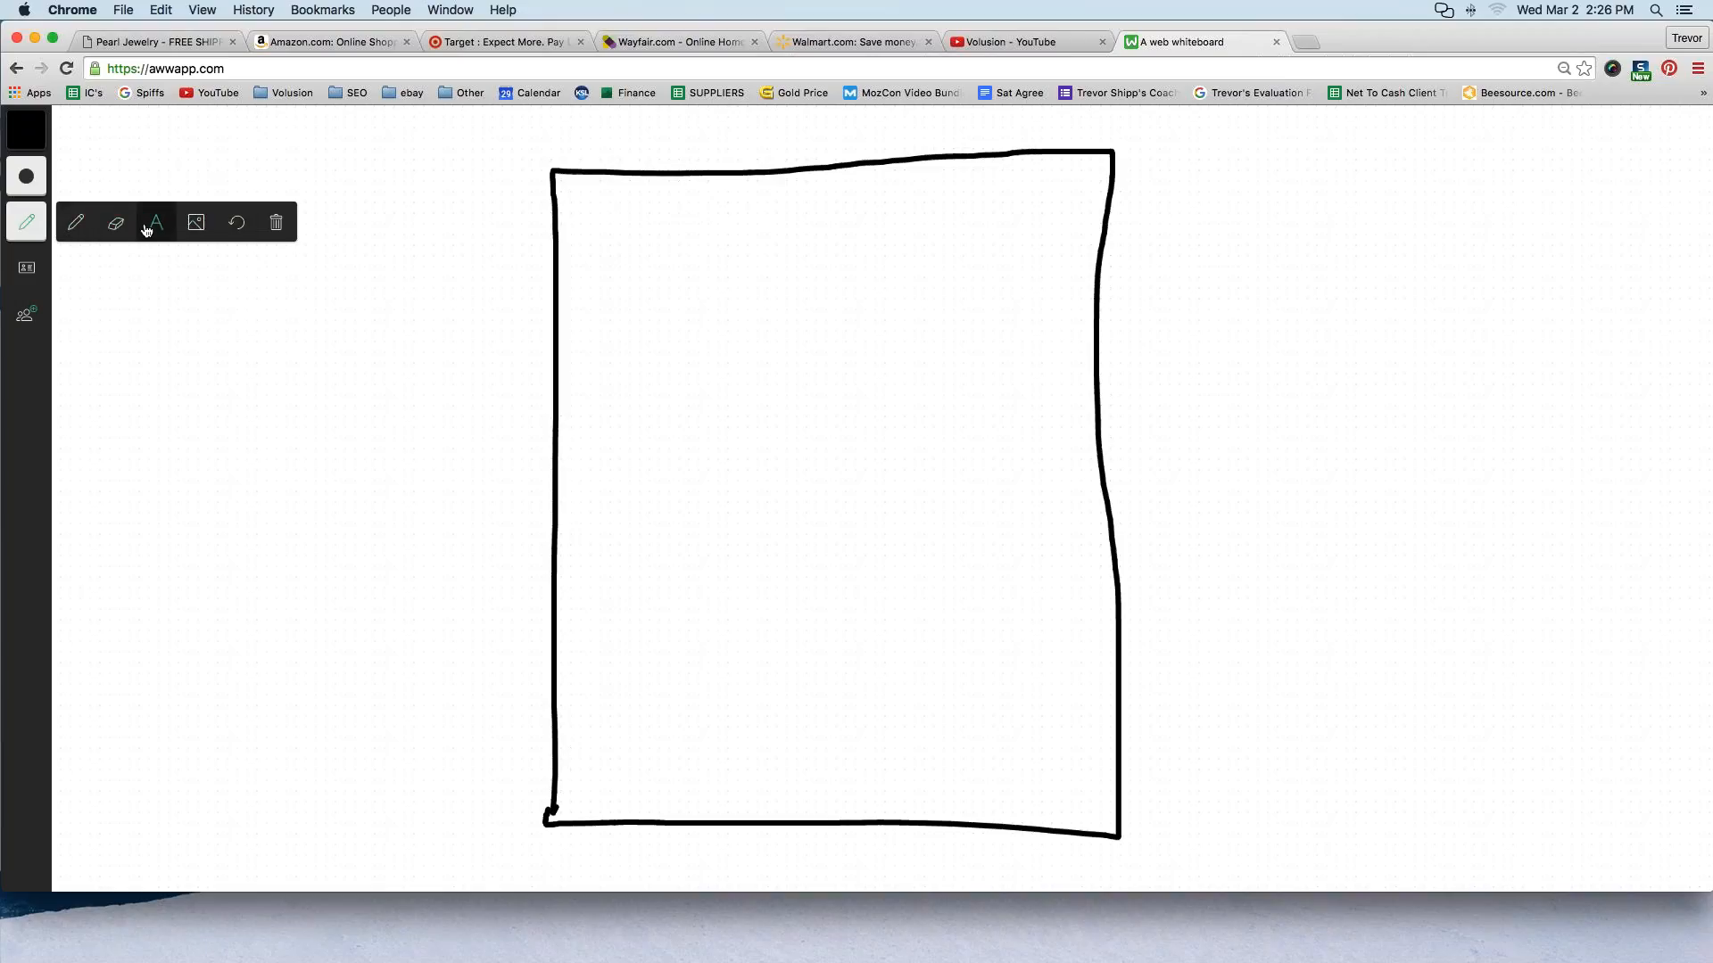
{"action": "mouse_move", "coordinate": [25, 177]}
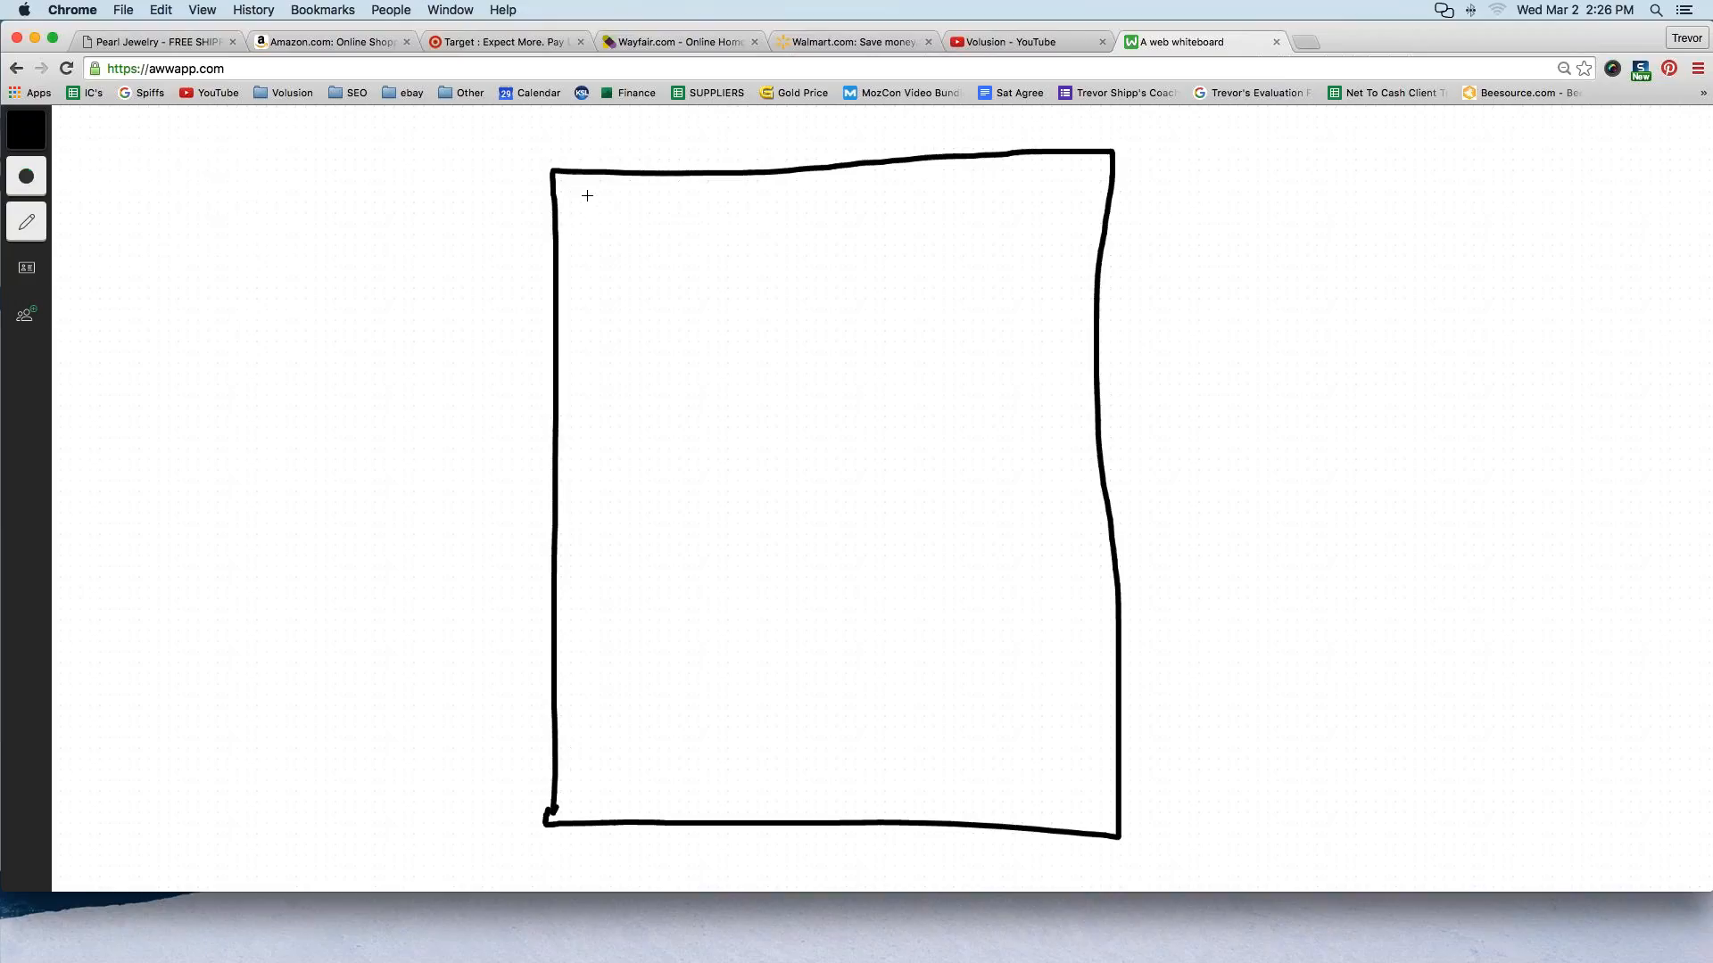
{"action": "mouse_move", "coordinate": [587, 203]}
{"action": "left_mouse_down"}
{"action": "mouse_move", "coordinate": [586, 232]}
{"action": "mouse_move", "coordinate": [586, 191]}
{"action": "mouse_move", "coordinate": [719, 192]}
{"action": "mouse_move", "coordinate": [724, 230]}
{"action": "mouse_move", "coordinate": [585, 231]}
{"action": "mouse_move", "coordinate": [624, 211]}
{"action": "mouse_move", "coordinate": [718, 211]}
{"action": "left_mouse_up"}
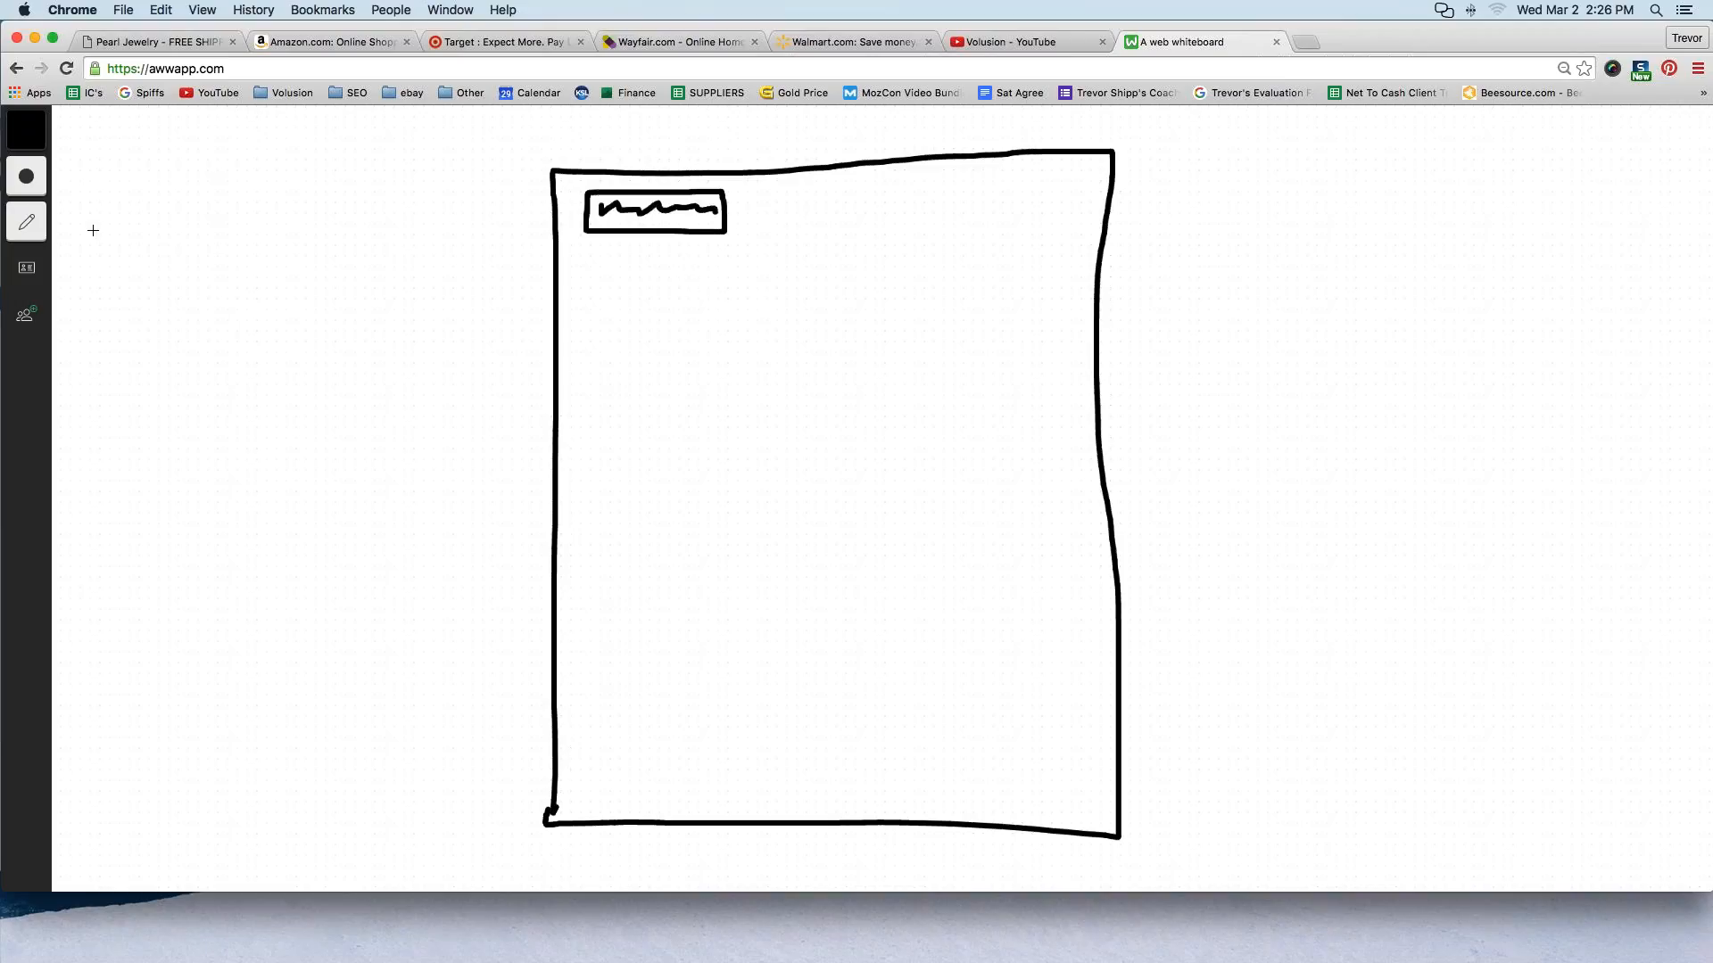
{"action": "left_click", "coordinate": [27, 222]}
{"action": "left_click", "coordinate": [214, 222]}
{"action": "left_click", "coordinate": [27, 222]}
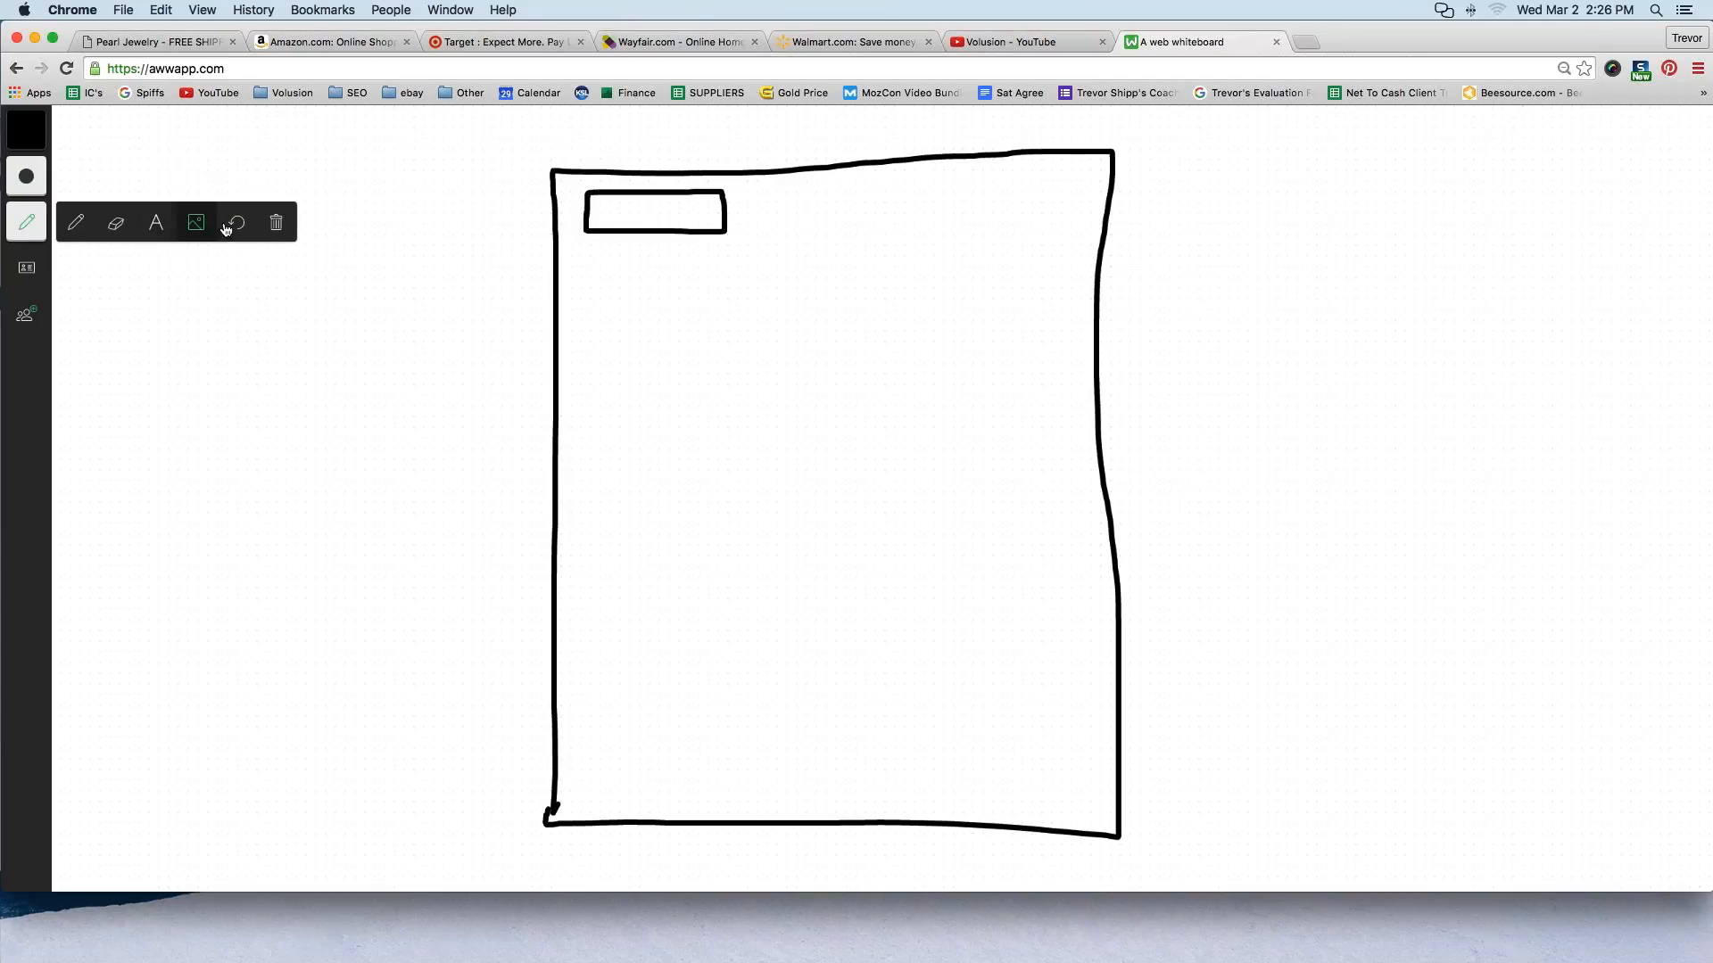
{"action": "left_click", "coordinate": [214, 222]}
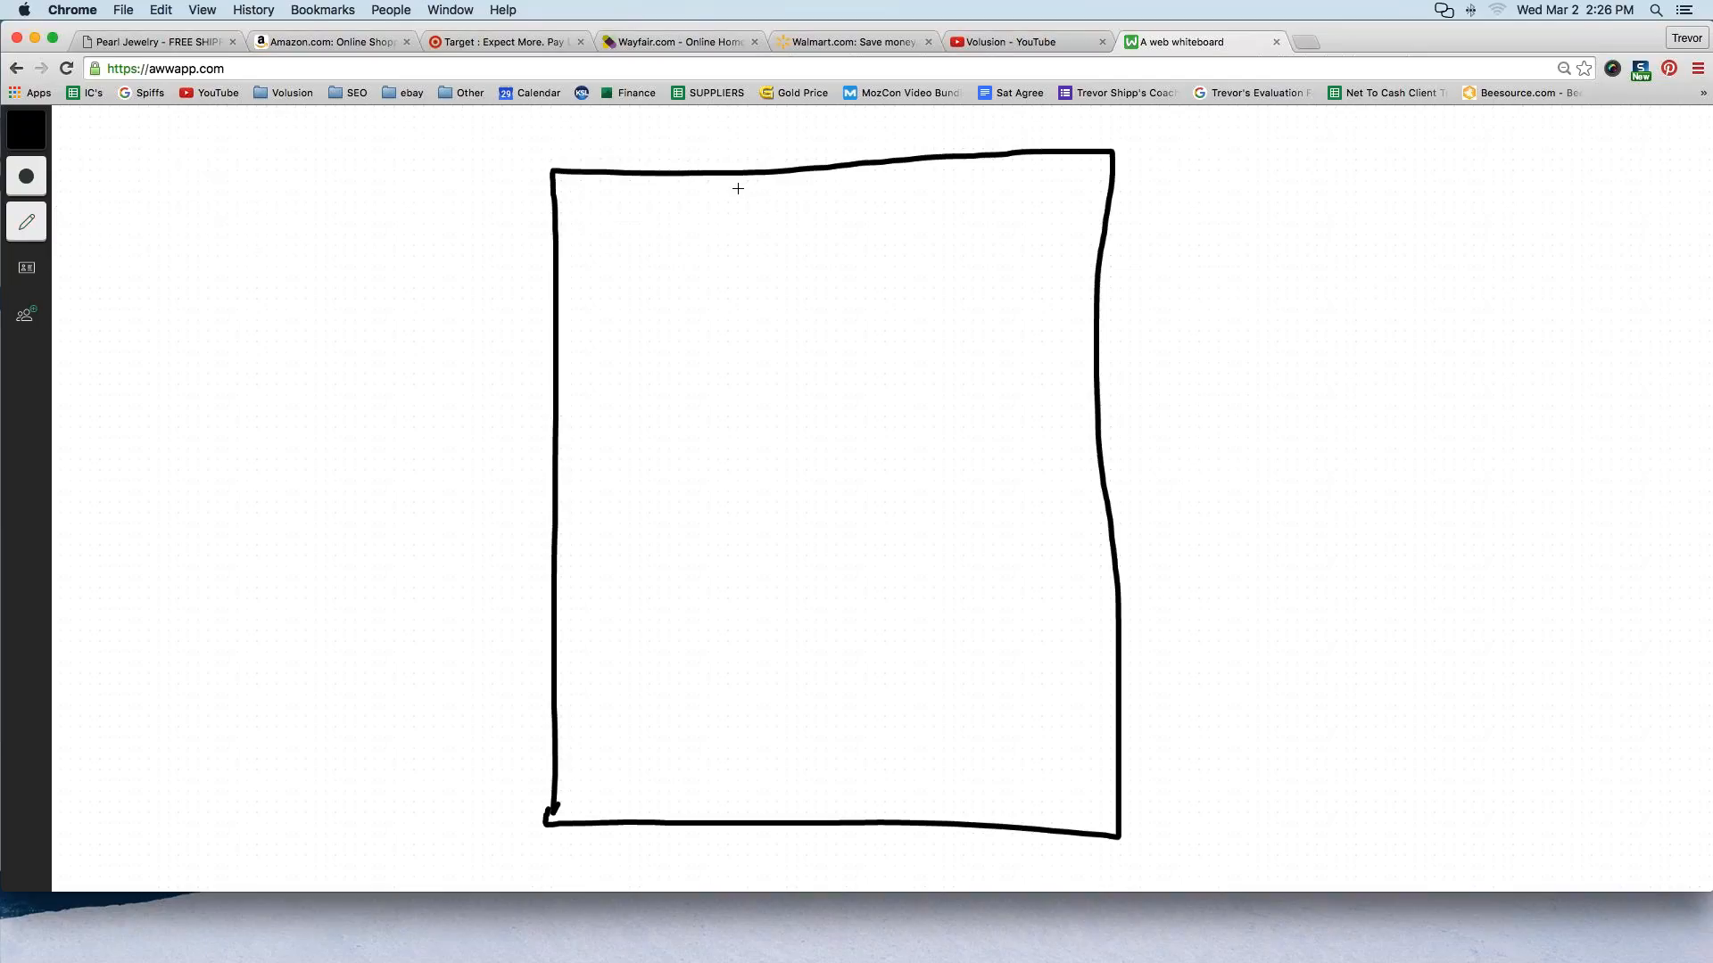
Draw a centered logo box at the head of the page outline and a navigation bar divided into cells beneath it
{"action": "mouse_move", "coordinate": [738, 195]}
{"action": "left_mouse_down"}
{"action": "mouse_move", "coordinate": [741, 223]}
{"action": "mouse_move", "coordinate": [923, 224]}
{"action": "mouse_move", "coordinate": [918, 192]}
{"action": "mouse_move", "coordinate": [727, 179]}
{"action": "mouse_move", "coordinate": [738, 225]}
{"action": "mouse_move", "coordinate": [890, 221]}
{"action": "mouse_move", "coordinate": [920, 181]}
{"action": "mouse_move", "coordinate": [740, 200]}
{"action": "left_mouse_up"}
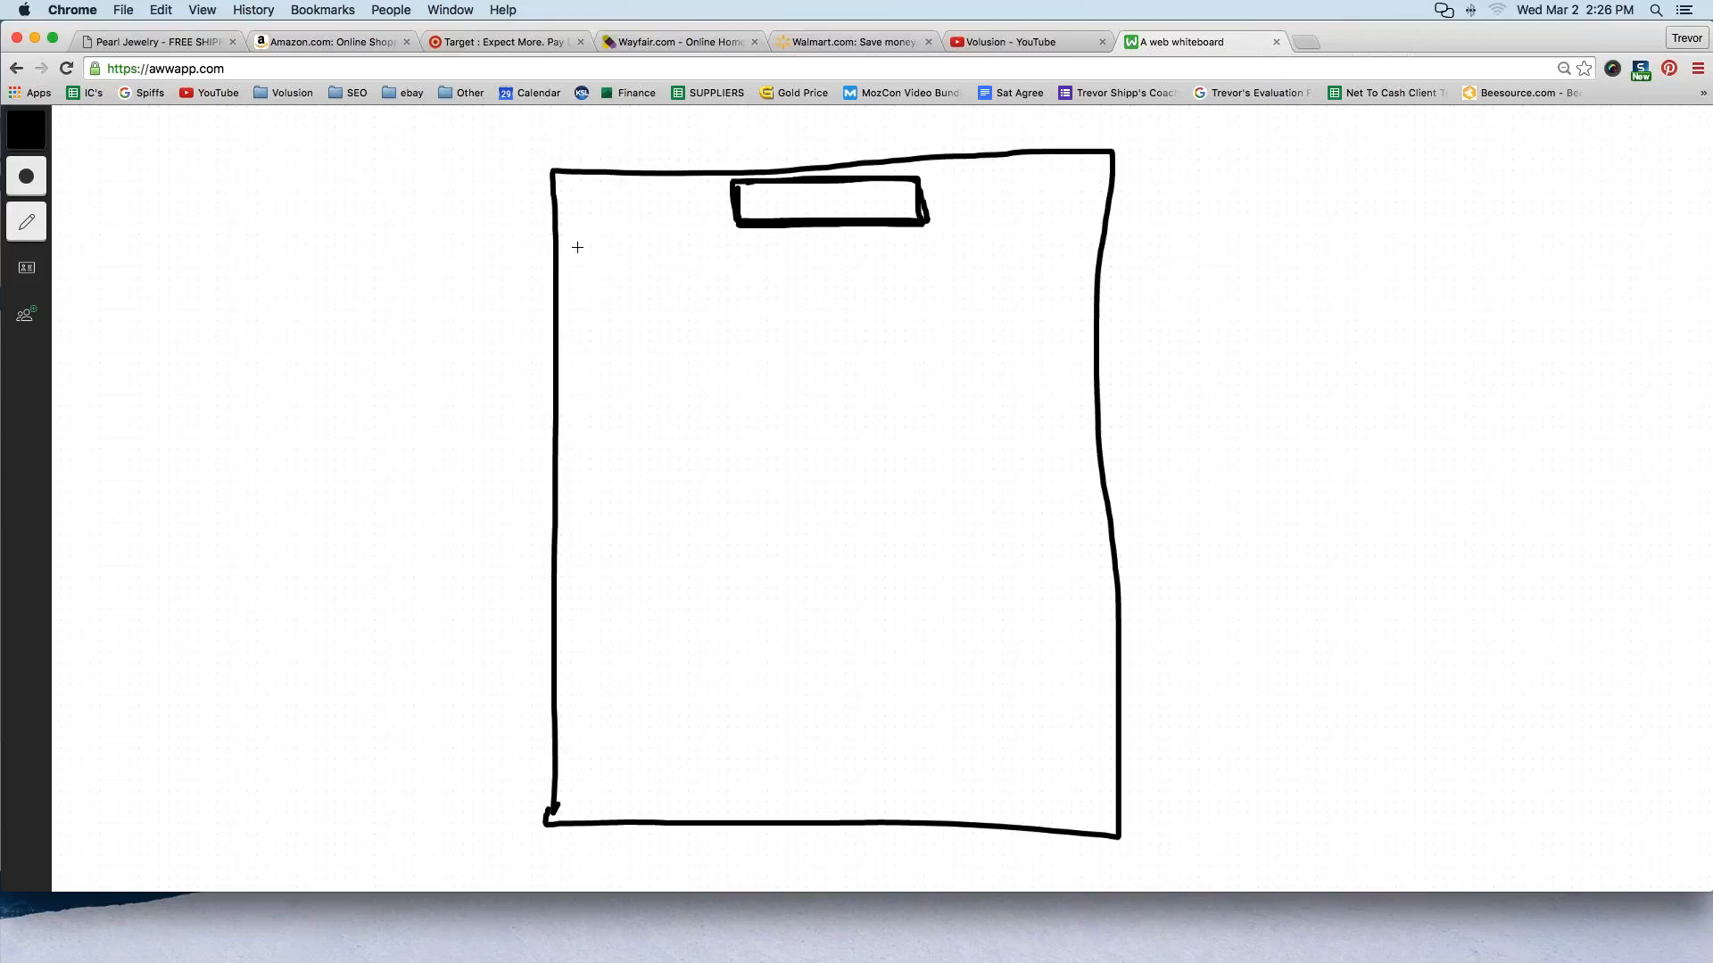
{"action": "mouse_move", "coordinate": [574, 244]}
{"action": "left_mouse_down"}
{"action": "mouse_move", "coordinate": [1074, 237]}
{"action": "mouse_move", "coordinate": [1073, 258]}
{"action": "mouse_move", "coordinate": [1017, 264]}
{"action": "mouse_move", "coordinate": [795, 268]}
{"action": "mouse_move", "coordinate": [571, 267]}
{"action": "mouse_move", "coordinate": [570, 245]}
{"action": "mouse_move", "coordinate": [683, 267]}
{"action": "mouse_move", "coordinate": [973, 261]}
{"action": "left_mouse_up"}
{"action": "left_click_drag", "start_coordinate": [1045, 241], "coordinate": [1047, 260]}
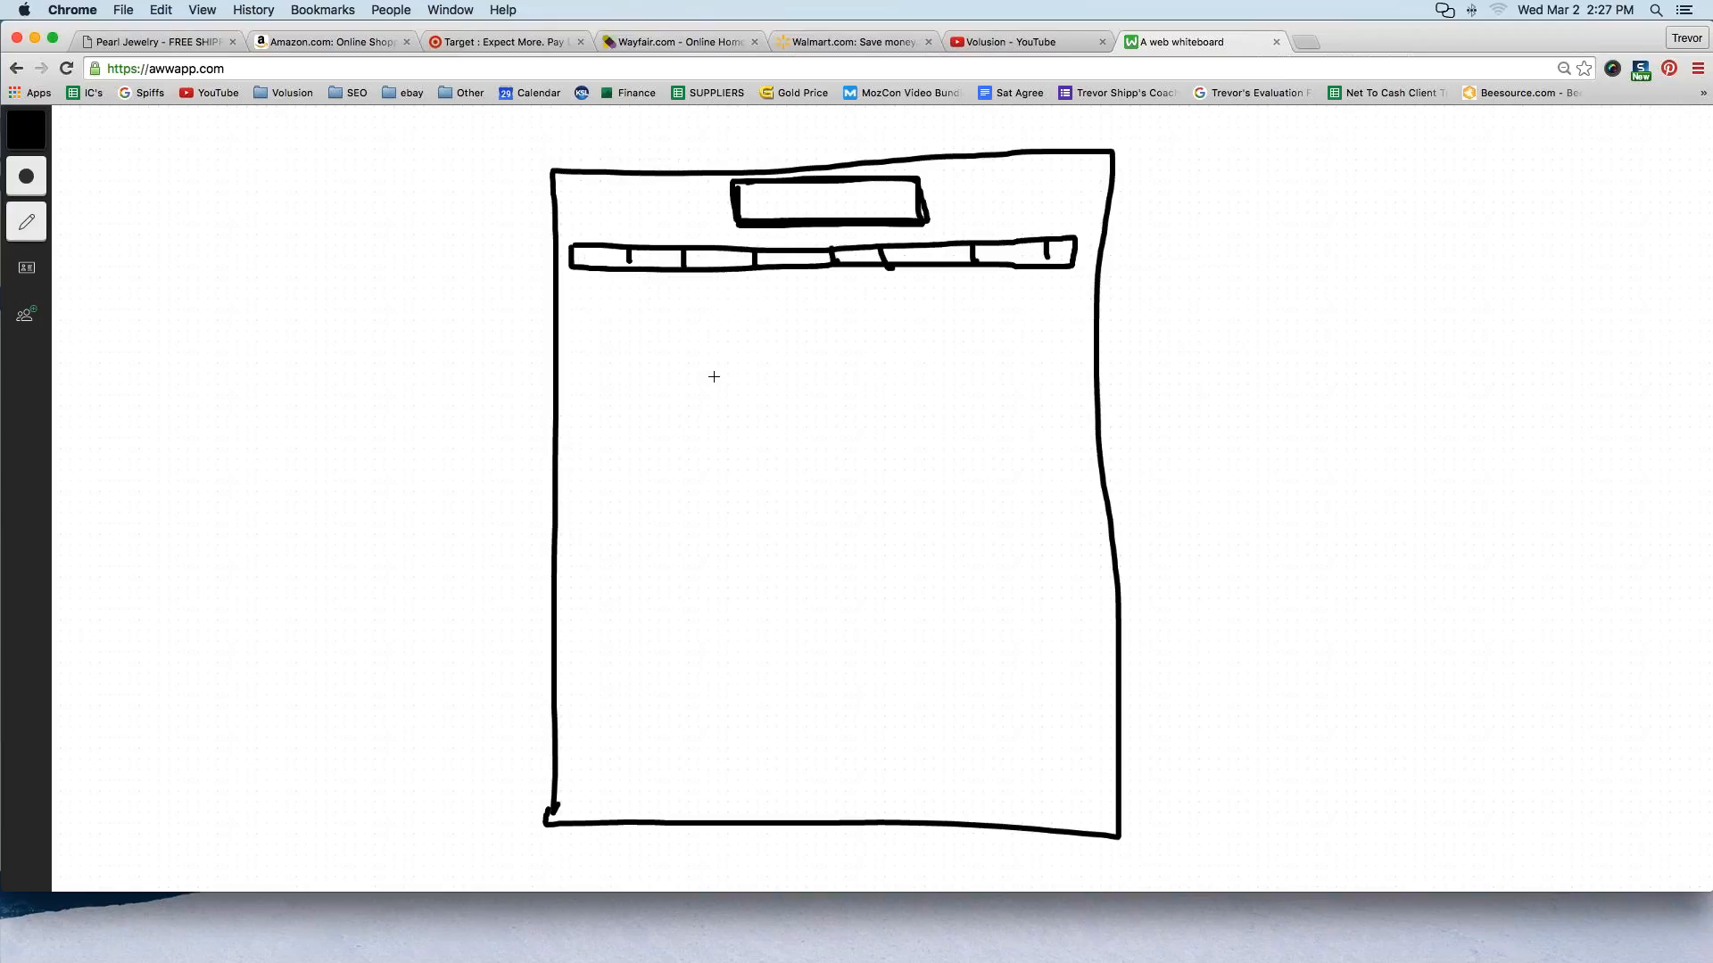
Draw a wide slideshow box under the navigation bar, with a small button box in its lower right and freehand placeholder marks
{"action": "mouse_move", "coordinate": [580, 285]}
{"action": "left_mouse_down"}
{"action": "mouse_move", "coordinate": [577, 419]}
{"action": "mouse_move", "coordinate": [1026, 427]}
{"action": "mouse_move", "coordinate": [1068, 341]}
{"action": "mouse_move", "coordinate": [1067, 283]}
{"action": "mouse_move", "coordinate": [570, 281]}
{"action": "left_mouse_up"}
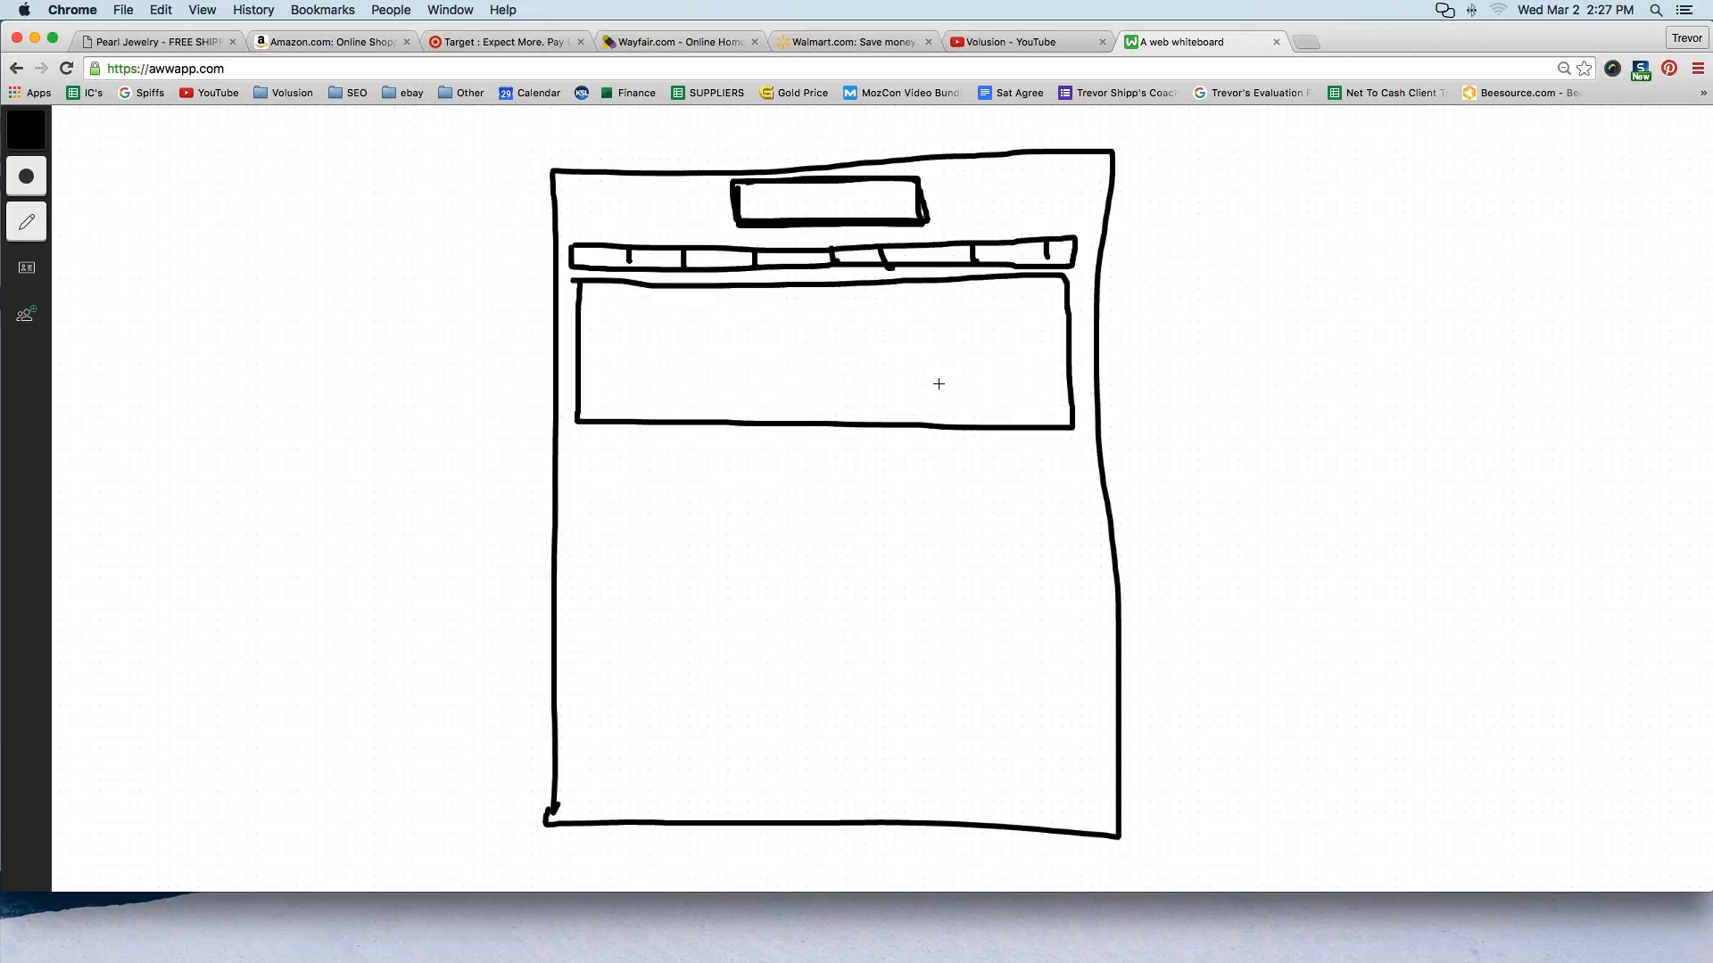
{"action": "mouse_move", "coordinate": [939, 384]}
{"action": "left_mouse_down"}
{"action": "mouse_move", "coordinate": [1033, 382]}
{"action": "mouse_move", "coordinate": [936, 399]}
{"action": "mouse_move", "coordinate": [936, 382]}
{"action": "left_mouse_up"}
{"action": "mouse_move", "coordinate": [680, 311]}
{"action": "left_mouse_down"}
{"action": "mouse_move", "coordinate": [660, 314]}
{"action": "mouse_move", "coordinate": [681, 314]}
{"action": "left_mouse_up"}
{"action": "mouse_move", "coordinate": [693, 309]}
{"action": "left_mouse_down"}
{"action": "mouse_move", "coordinate": [716, 307]}
{"action": "mouse_move", "coordinate": [726, 336]}
{"action": "left_mouse_up"}
{"action": "left_click_drag", "start_coordinate": [682, 345], "coordinate": [623, 345]}
{"action": "left_click_drag", "start_coordinate": [600, 312], "coordinate": [606, 308]}
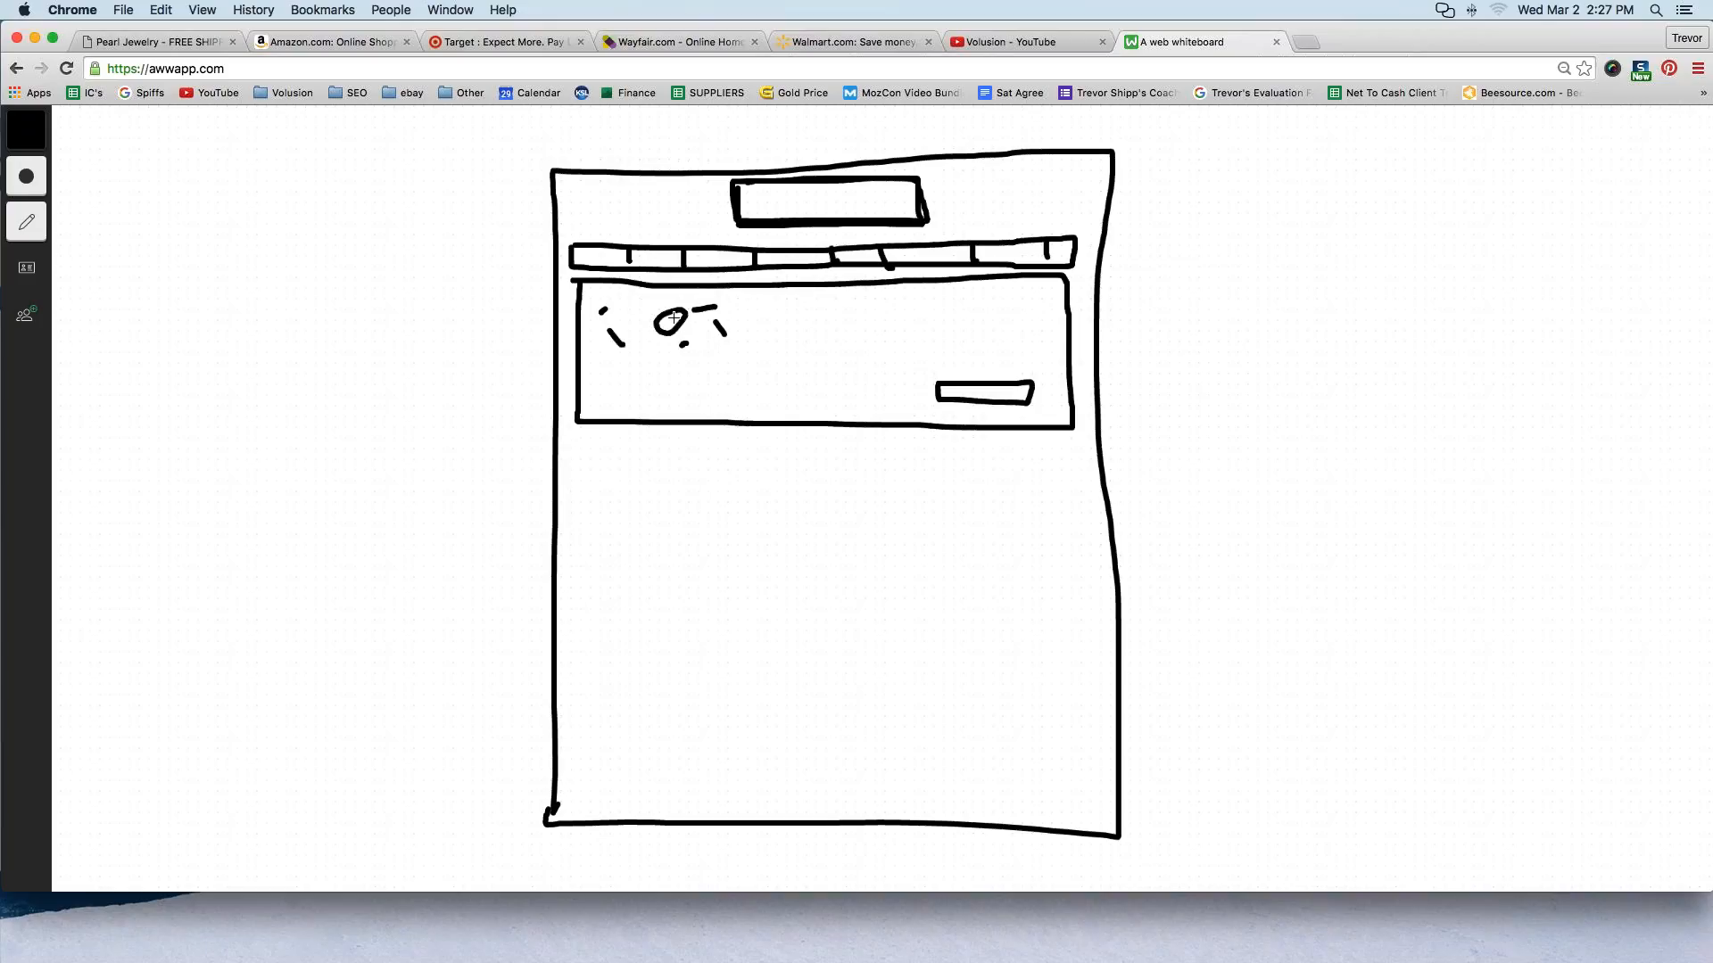
{"action": "left_click_drag", "start_coordinate": [692, 353], "coordinate": [700, 356]}
{"action": "left_click_drag", "start_coordinate": [723, 379], "coordinate": [735, 388]}
{"action": "mouse_move", "coordinate": [892, 323]}
{"action": "left_mouse_down"}
{"action": "mouse_move", "coordinate": [769, 377]}
{"action": "mouse_move", "coordinate": [834, 350]}
{"action": "left_mouse_up"}
{"action": "left_click_drag", "start_coordinate": [628, 391], "coordinate": [870, 323]}
{"action": "mouse_move", "coordinate": [948, 332]}
{"action": "left_mouse_down"}
{"action": "mouse_move", "coordinate": [974, 351]}
{"action": "mouse_move", "coordinate": [886, 375]}
{"action": "left_mouse_up"}
{"action": "left_click", "coordinate": [860, 386]}
{"action": "left_click_drag", "start_coordinate": [754, 333], "coordinate": [861, 387]}
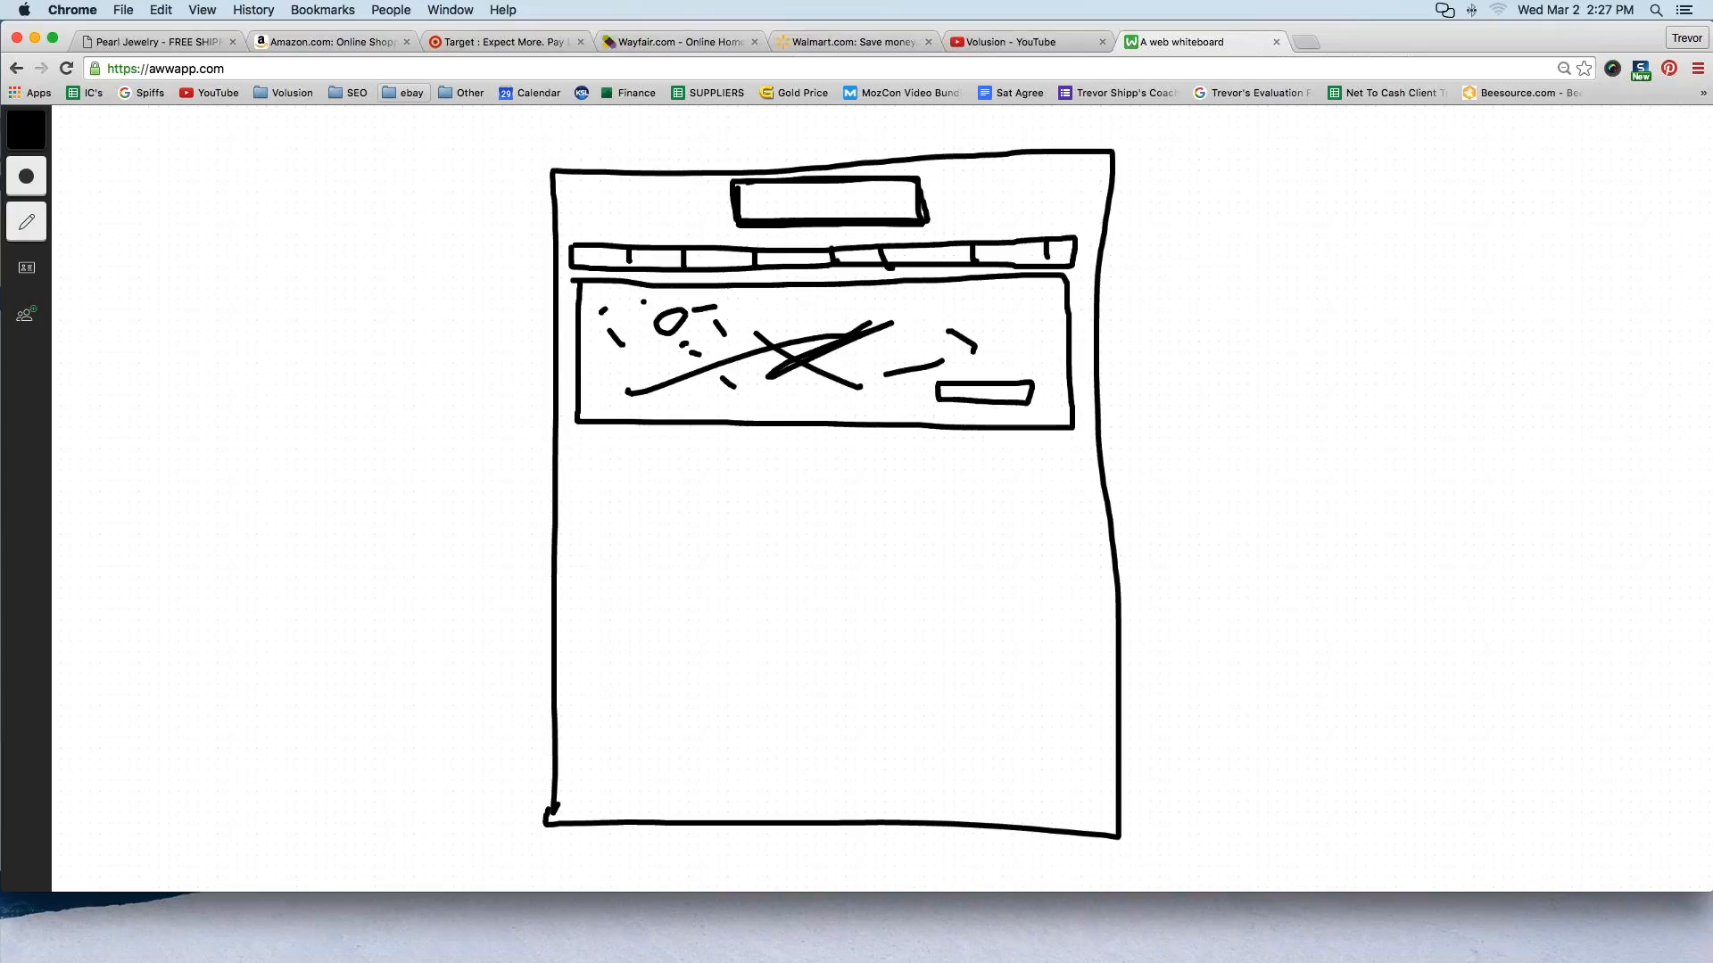
Examine the header, navigation and main banner on the Amazon, Target and Wayfair home pages
{"action": "left_click", "coordinate": [290, 42]}
{"action": "scroll", "coordinate": [713, 446], "scroll_direction": "up", "scroll_amount": 5}
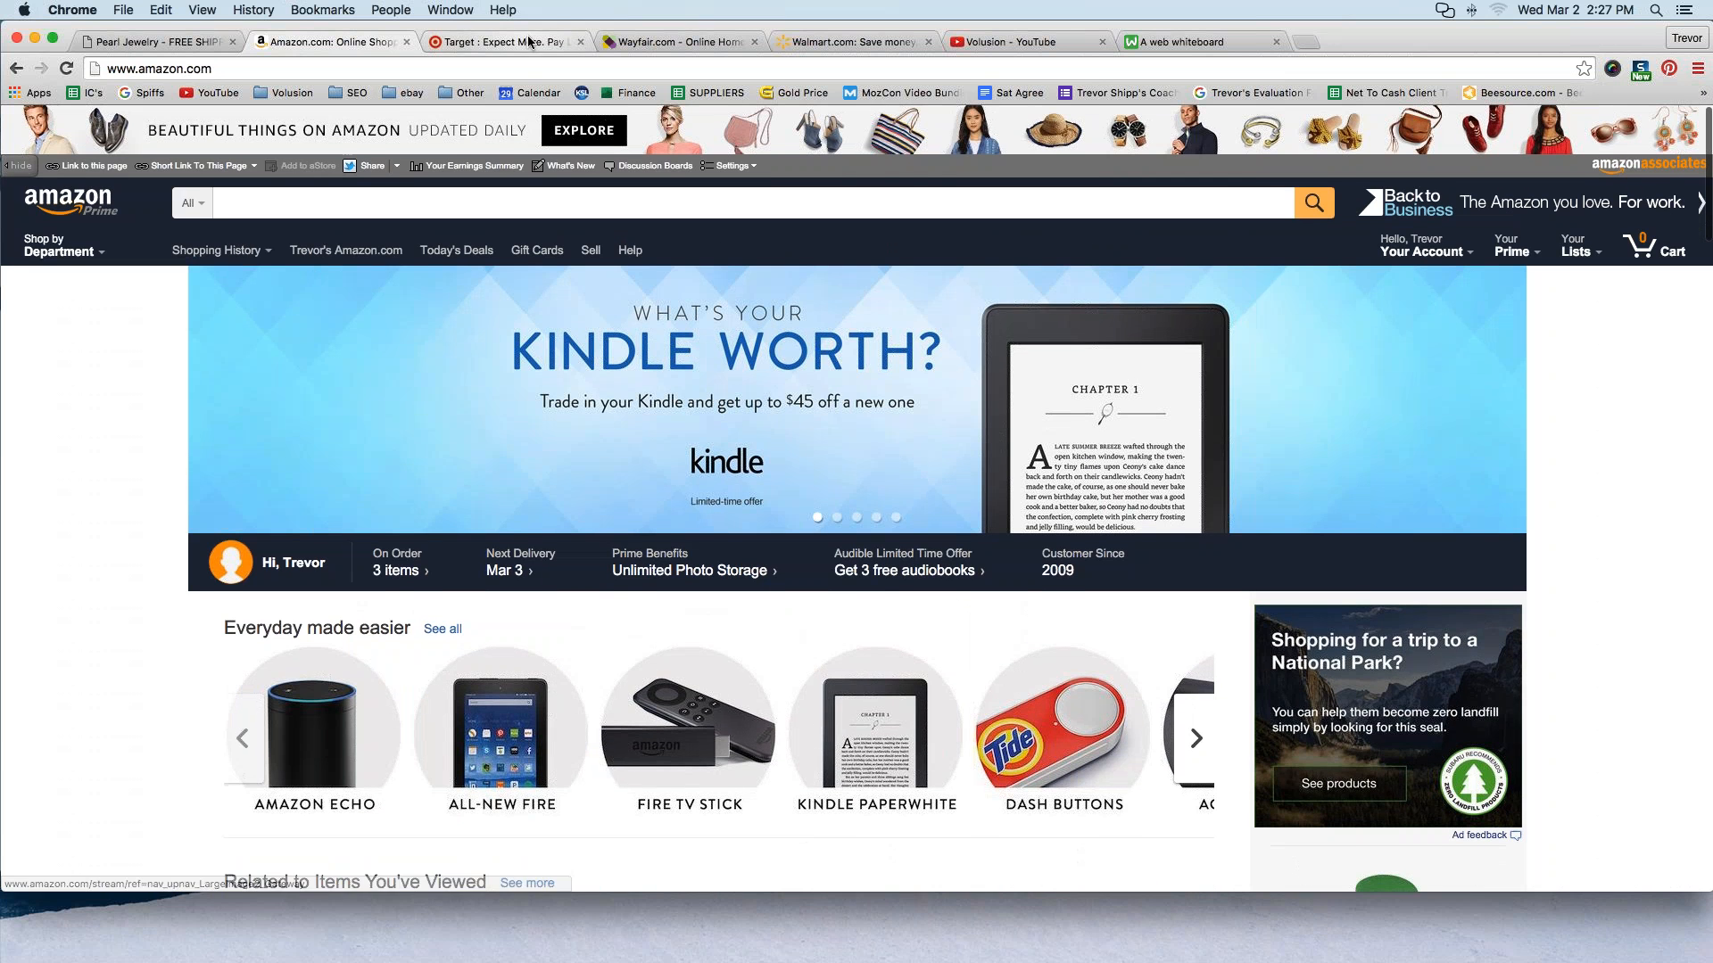
{"action": "left_click", "coordinate": [499, 42]}
{"action": "scroll", "coordinate": [500, 500], "scroll_direction": "up", "scroll_amount": 15}
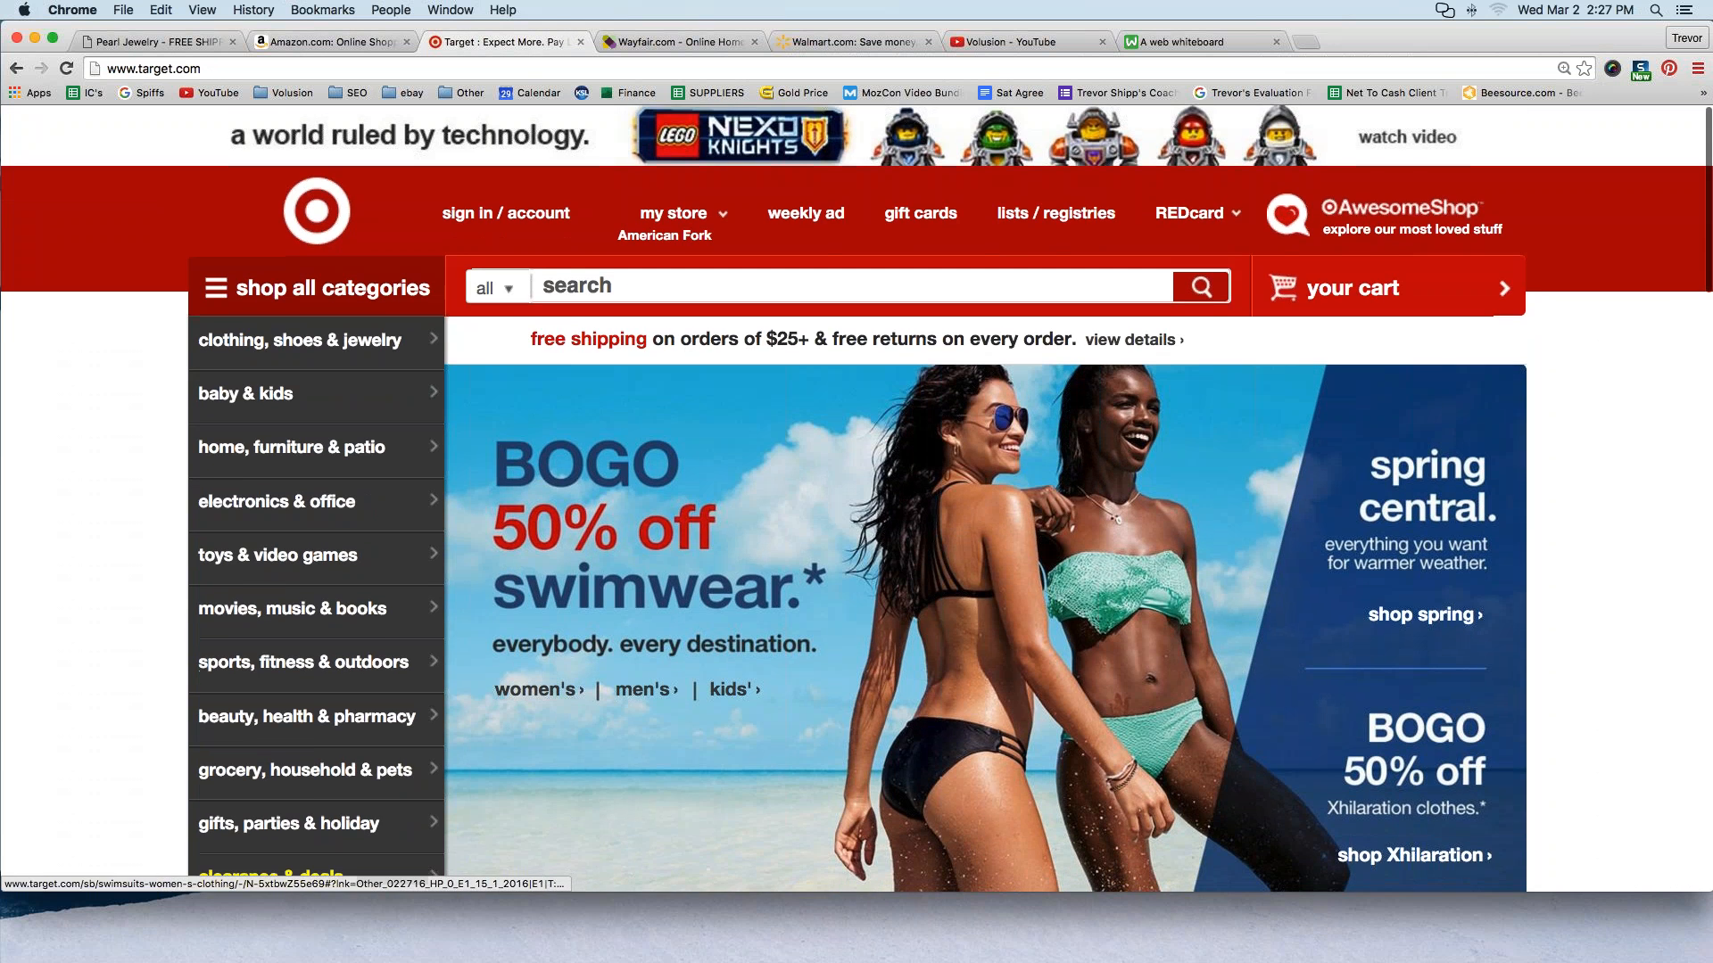
{"action": "left_click", "coordinate": [676, 42]}
{"action": "scroll", "coordinate": [856, 624], "scroll_direction": "up", "scroll_amount": 10}
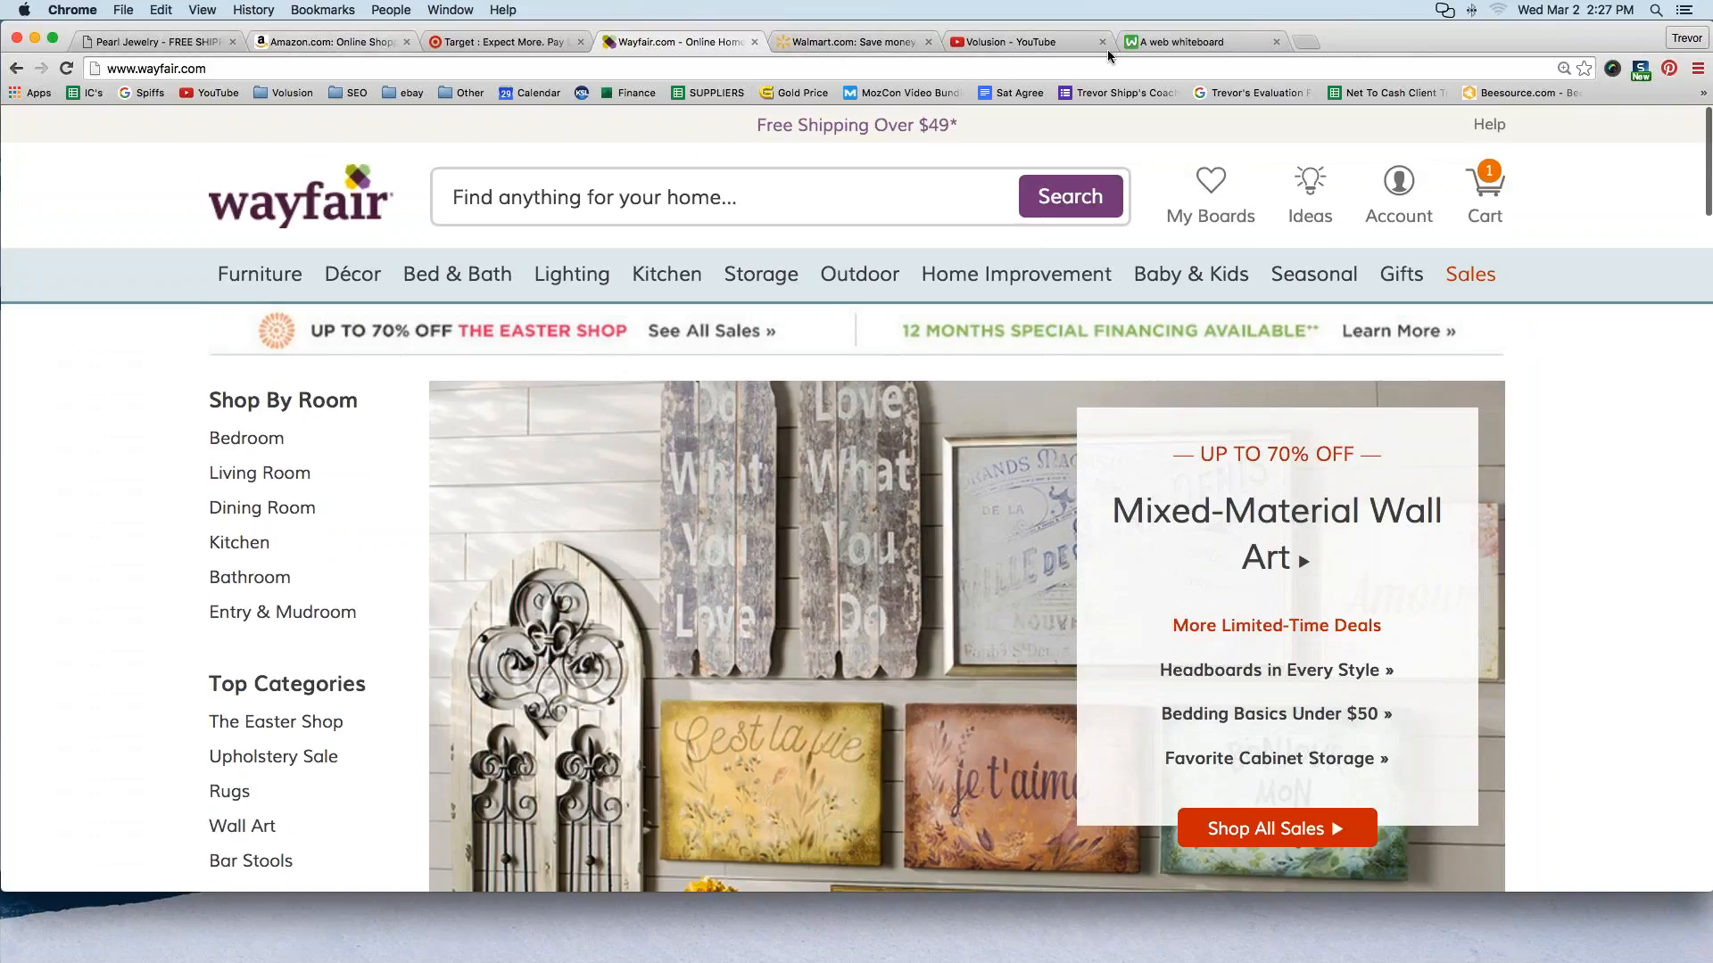
Return to the whiteboard and draw two rows of three product boxes below the slideshow box
{"action": "left_click", "coordinate": [1182, 42]}
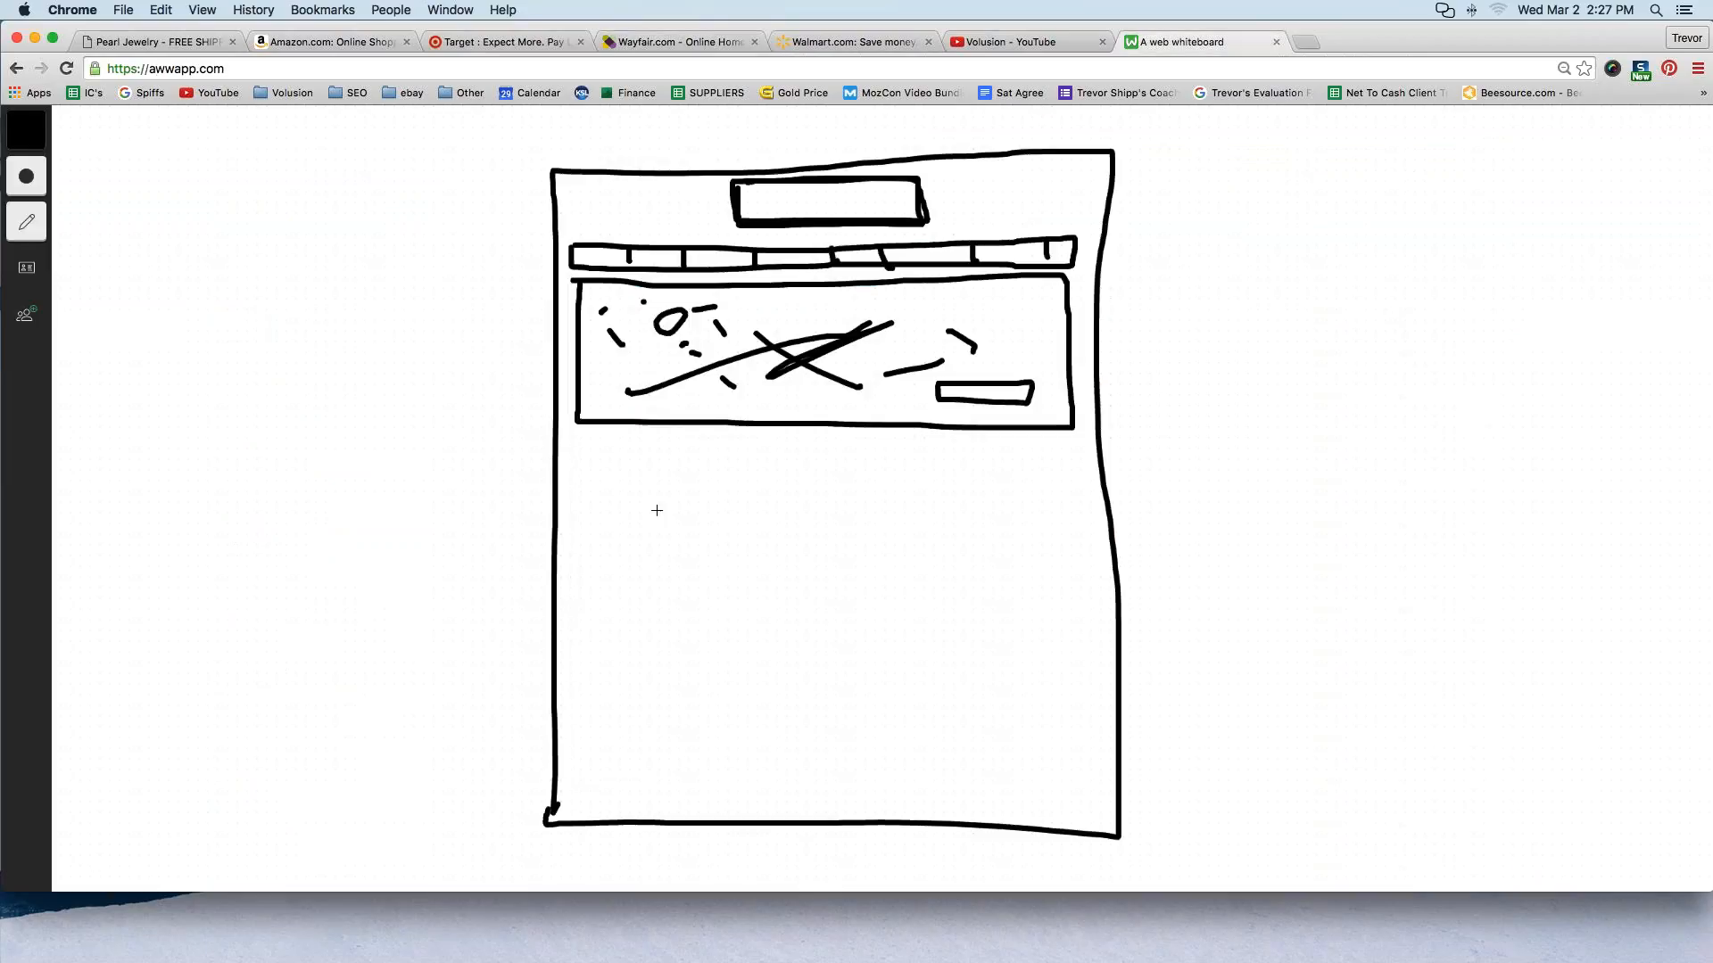
{"action": "mouse_move", "coordinate": [586, 456]}
{"action": "left_mouse_down"}
{"action": "mouse_move", "coordinate": [600, 541]}
{"action": "mouse_move", "coordinate": [661, 538]}
{"action": "mouse_move", "coordinate": [671, 463]}
{"action": "mouse_move", "coordinate": [589, 457]}
{"action": "left_mouse_up"}
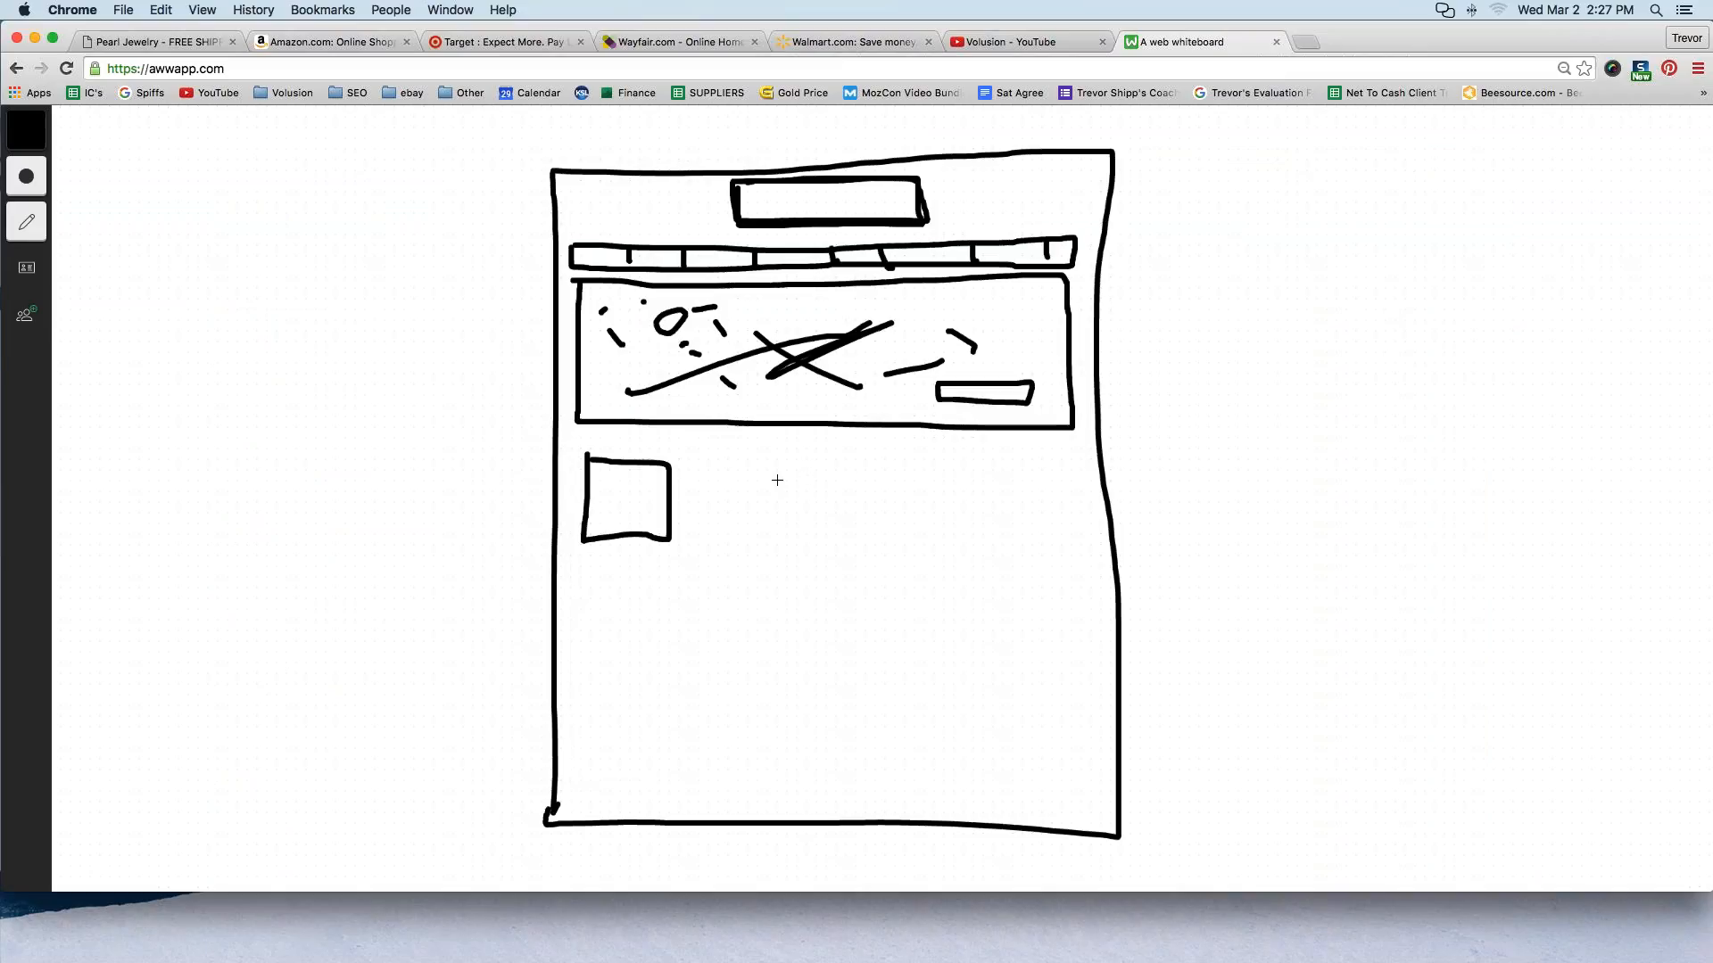
{"action": "mouse_move", "coordinate": [776, 469]}
{"action": "left_mouse_down"}
{"action": "mouse_move", "coordinate": [870, 531]}
{"action": "mouse_move", "coordinate": [791, 469]}
{"action": "left_mouse_up"}
{"action": "mouse_move", "coordinate": [952, 468]}
{"action": "left_mouse_down"}
{"action": "mouse_move", "coordinate": [1057, 525]}
{"action": "mouse_move", "coordinate": [1060, 463]}
{"action": "mouse_move", "coordinate": [955, 461]}
{"action": "left_mouse_up"}
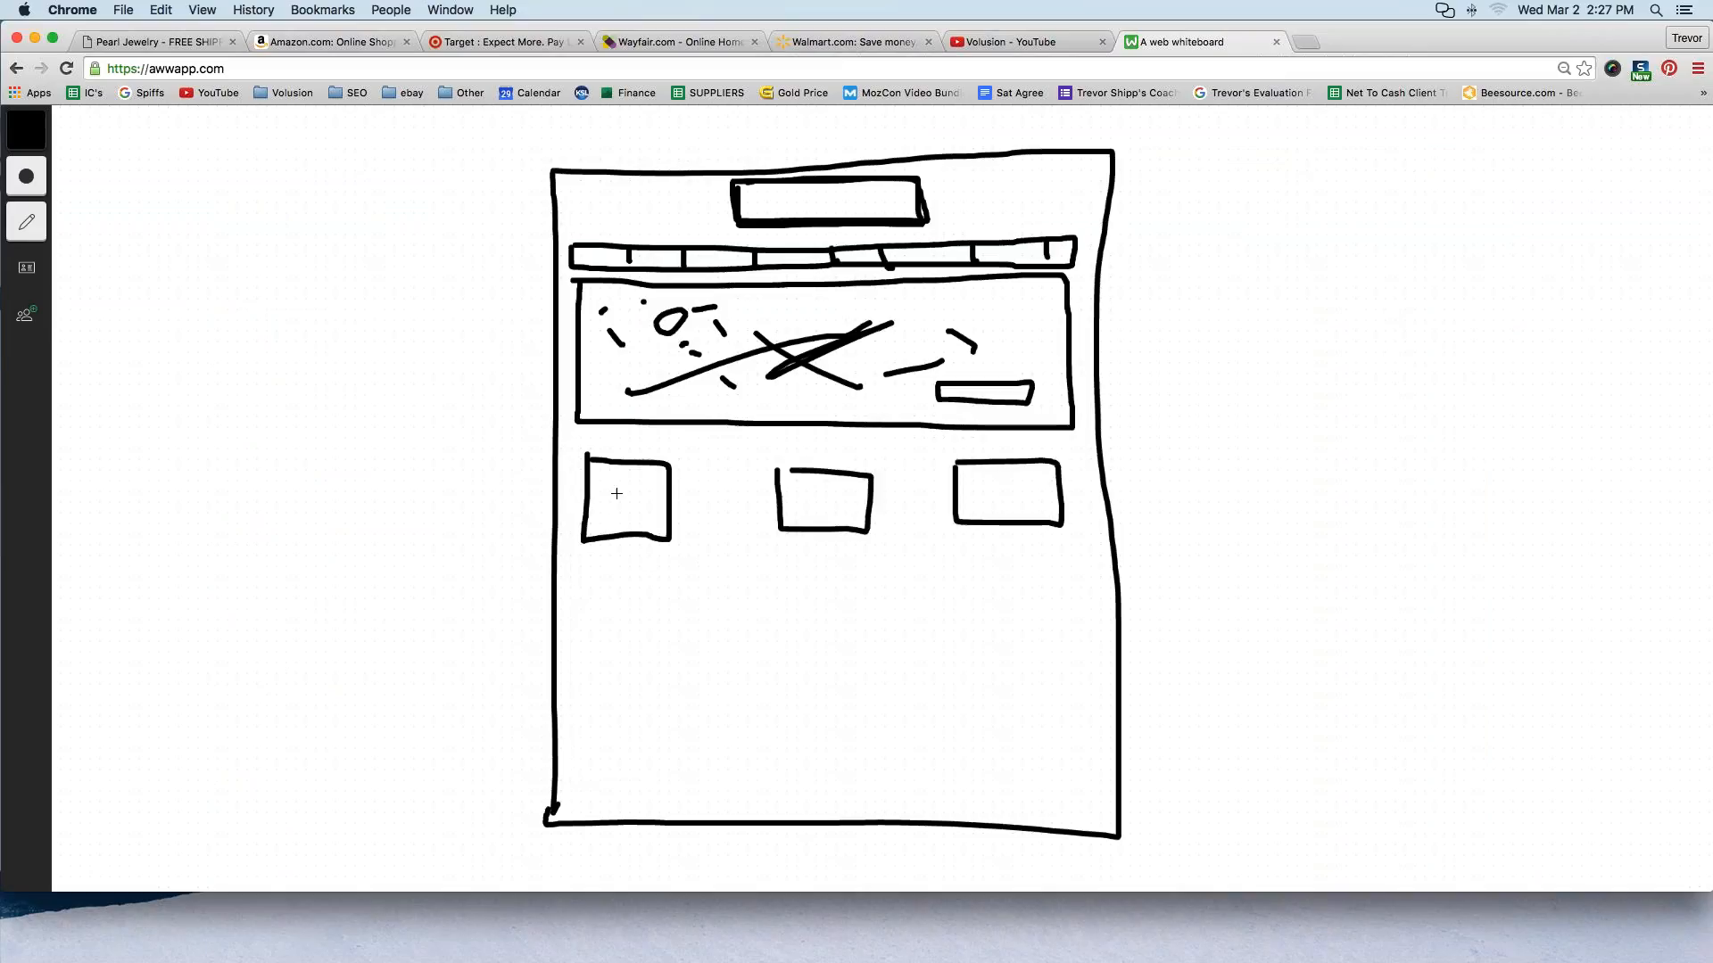
{"action": "mouse_move", "coordinate": [585, 565]}
{"action": "left_mouse_down"}
{"action": "mouse_move", "coordinate": [676, 624]}
{"action": "mouse_move", "coordinate": [680, 581]}
{"action": "mouse_move", "coordinate": [589, 564]}
{"action": "left_mouse_up"}
{"action": "mouse_move", "coordinate": [760, 560]}
{"action": "left_mouse_down"}
{"action": "mouse_move", "coordinate": [892, 571]}
{"action": "mouse_move", "coordinate": [760, 560]}
{"action": "left_mouse_up"}
{"action": "left_click_drag", "start_coordinate": [971, 554], "coordinate": [972, 607]}
{"action": "mouse_move", "coordinate": [1077, 601]}
{"action": "left_mouse_down"}
{"action": "mouse_move", "coordinate": [1082, 577]}
{"action": "mouse_move", "coordinate": [955, 556]}
{"action": "left_mouse_up"}
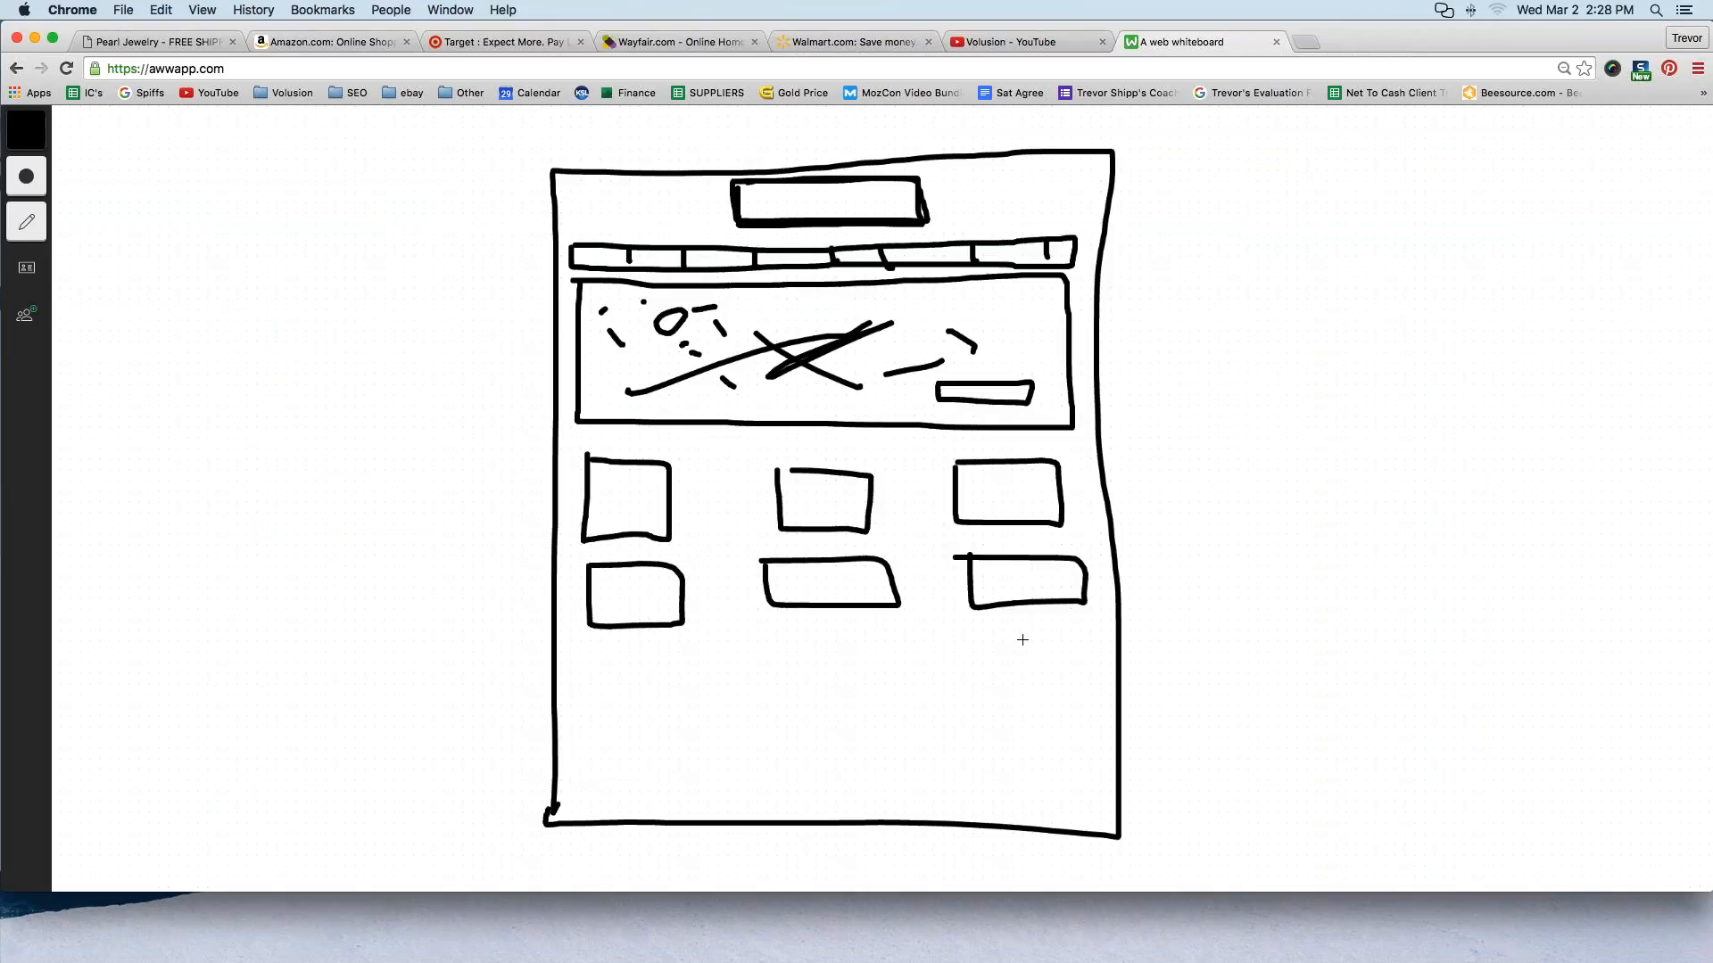
Draw a large content box at the foot of the page outline and a downward arrow on each side of the page
{"action": "mouse_move", "coordinate": [578, 651]}
{"action": "left_mouse_down"}
{"action": "mouse_move", "coordinate": [1060, 638]}
{"action": "mouse_move", "coordinate": [1054, 819]}
{"action": "left_mouse_up"}
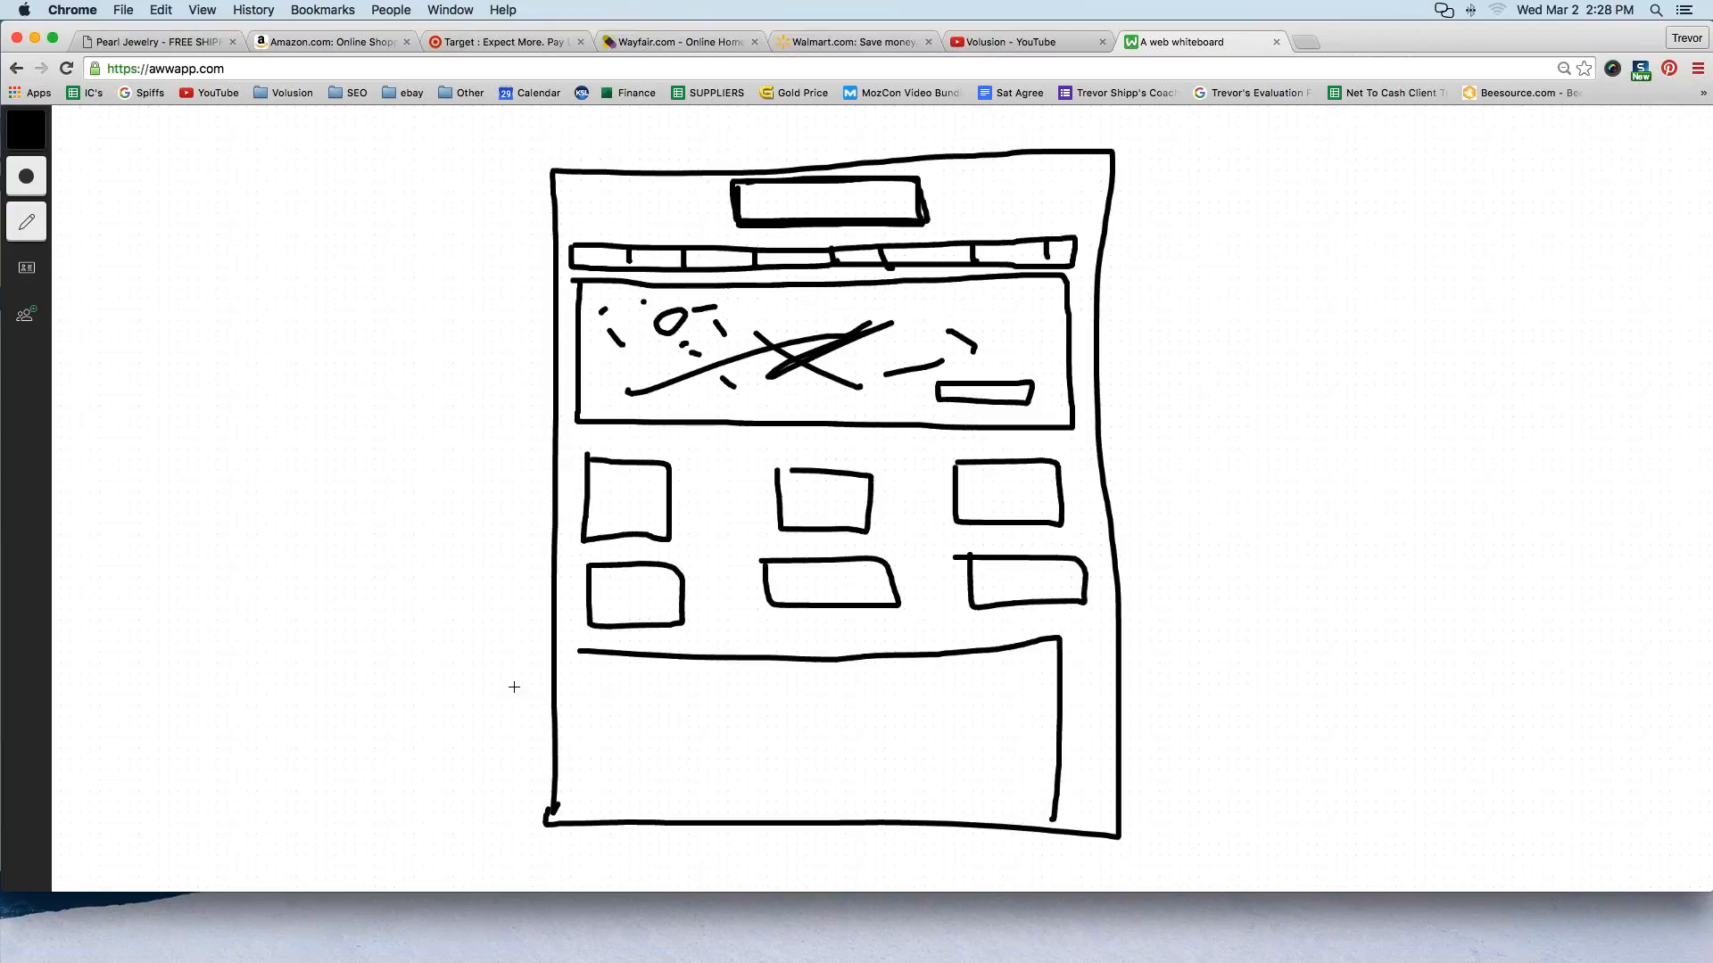
{"action": "left_click_drag", "start_coordinate": [578, 653], "coordinate": [554, 807]}
{"action": "mouse_move", "coordinate": [465, 682]}
{"action": "left_mouse_down"}
{"action": "mouse_move", "coordinate": [461, 843]}
{"action": "mouse_move", "coordinate": [496, 803]}
{"action": "left_mouse_up"}
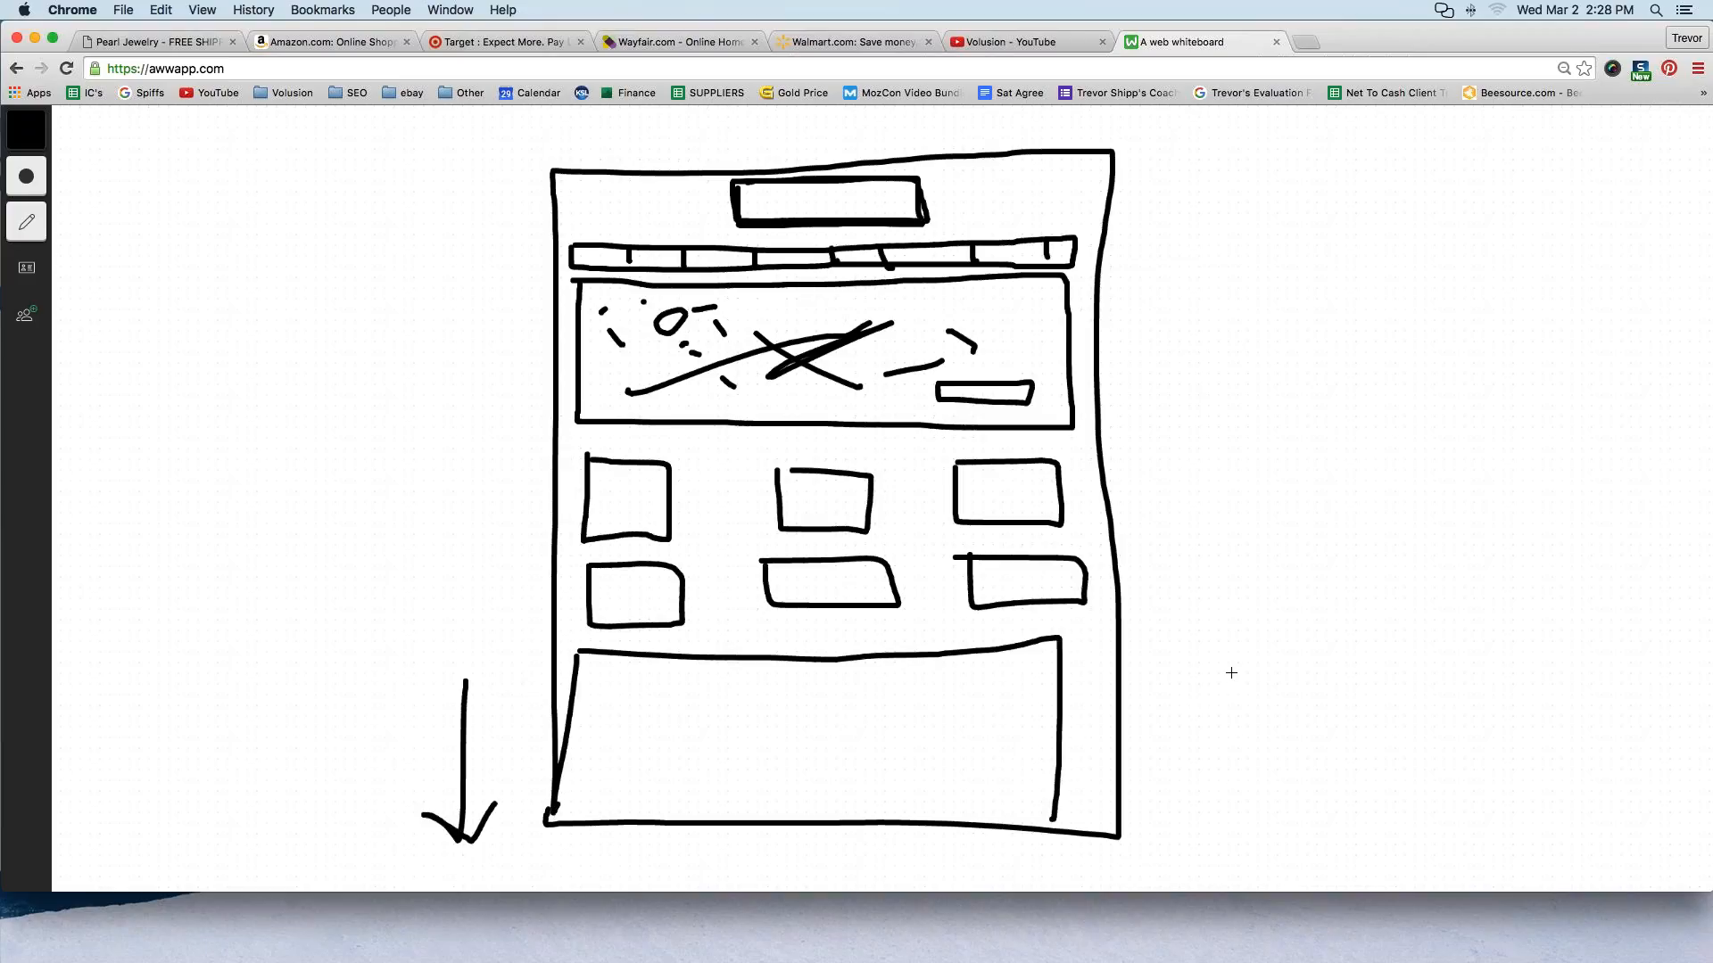
{"action": "mouse_move", "coordinate": [1231, 671]}
{"action": "left_mouse_down"}
{"action": "mouse_move", "coordinate": [1232, 817]}
{"action": "mouse_move", "coordinate": [1272, 777]}
{"action": "left_mouse_up"}
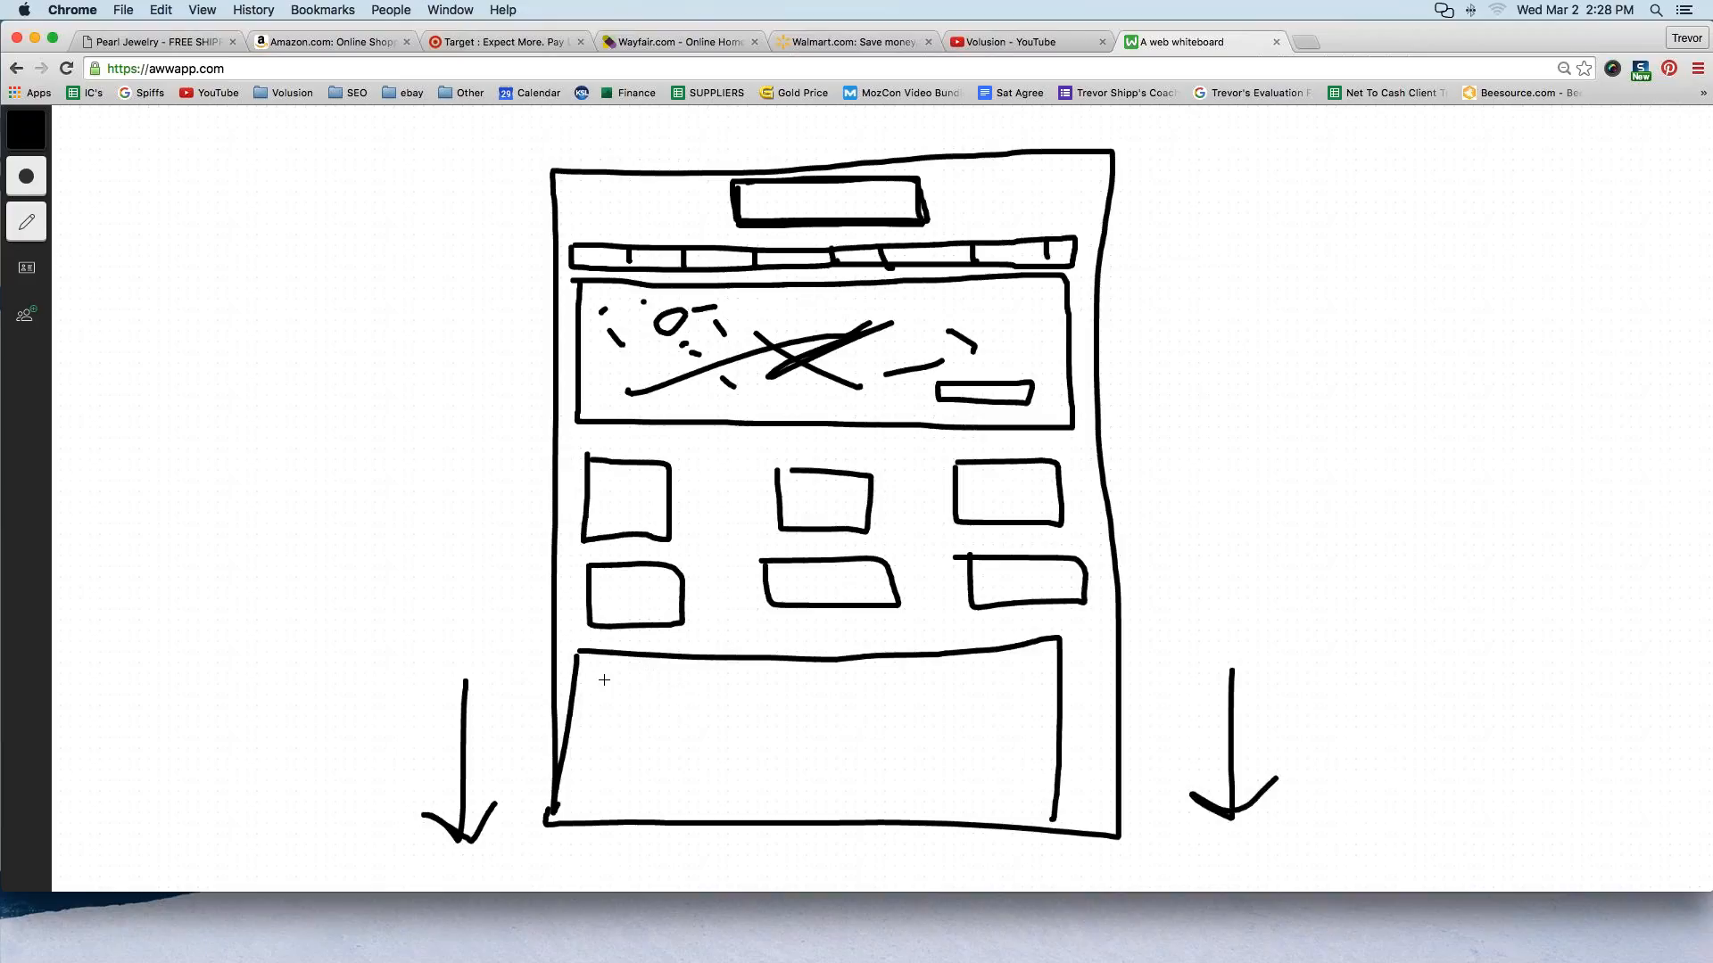
Write "Text" inside the bottom content box and draw a long banner bar with placeholder lines below it
{"action": "mouse_move", "coordinate": [604, 675]}
{"action": "left_mouse_down"}
{"action": "mouse_move", "coordinate": [604, 702]}
{"action": "mouse_move", "coordinate": [635, 673]}
{"action": "mouse_move", "coordinate": [682, 701]}
{"action": "mouse_move", "coordinate": [662, 711]}
{"action": "left_mouse_up"}
{"action": "mouse_move", "coordinate": [698, 669]}
{"action": "left_mouse_down"}
{"action": "mouse_move", "coordinate": [699, 703]}
{"action": "mouse_move", "coordinate": [704, 684]}
{"action": "left_mouse_up"}
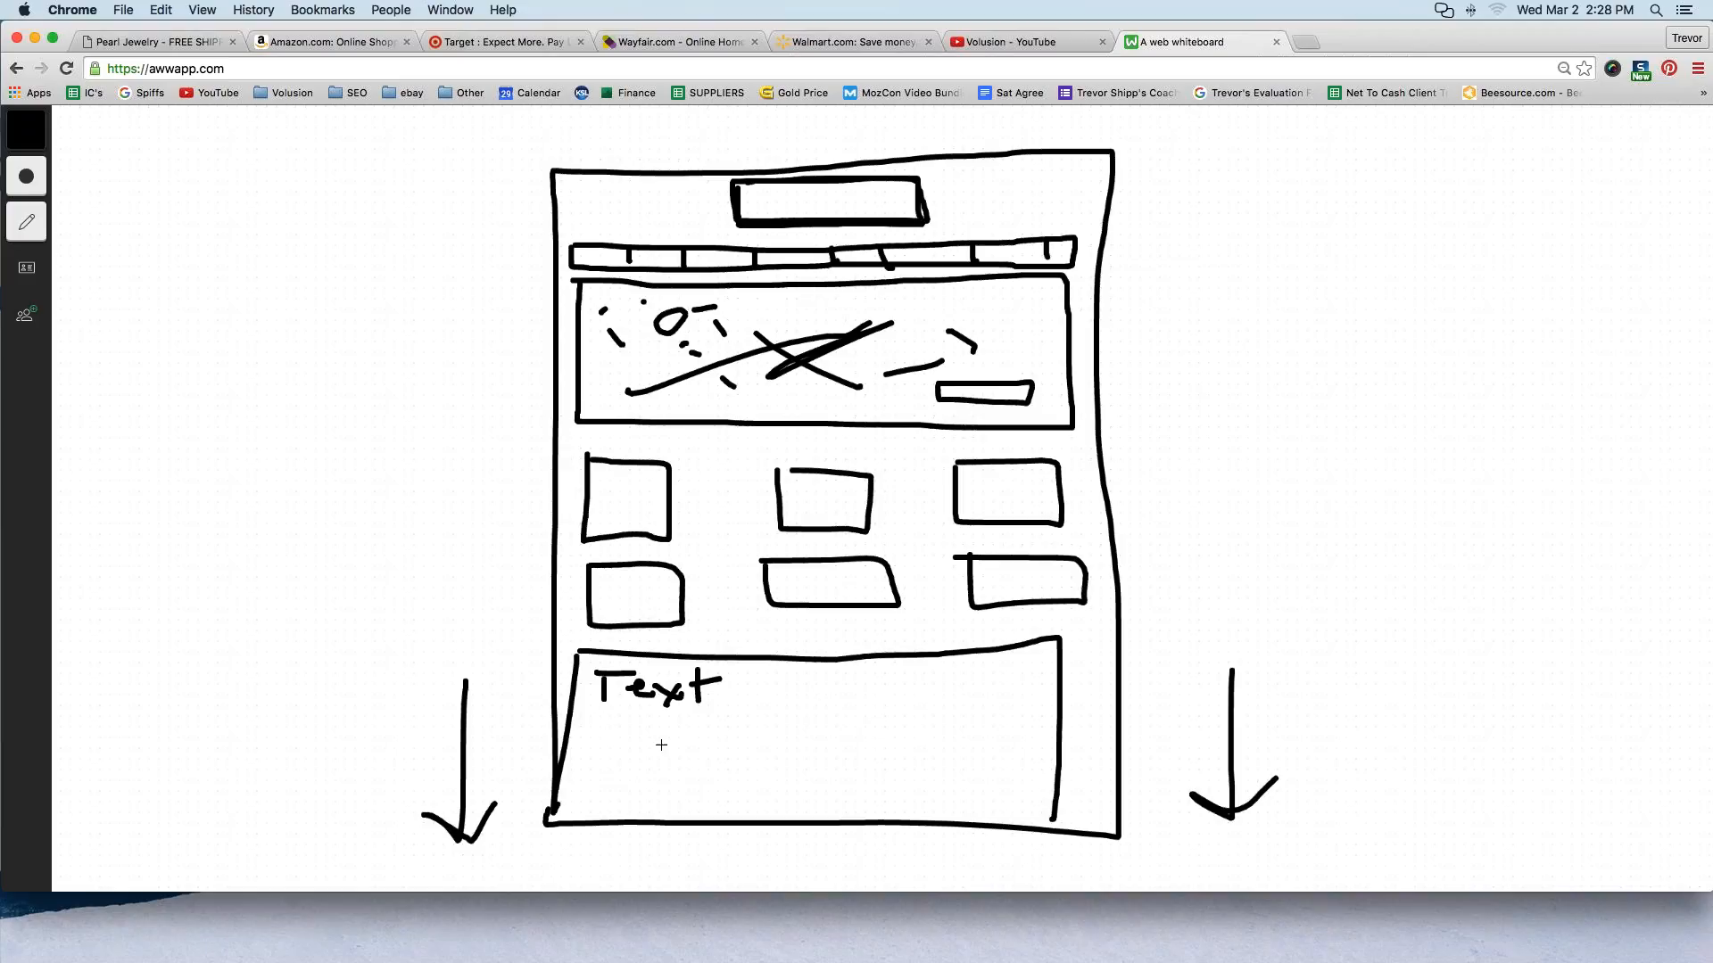
{"action": "mouse_move", "coordinate": [643, 742]}
{"action": "left_mouse_down"}
{"action": "mouse_move", "coordinate": [1006, 765]}
{"action": "mouse_move", "coordinate": [673, 769]}
{"action": "mouse_move", "coordinate": [638, 745]}
{"action": "mouse_move", "coordinate": [990, 751]}
{"action": "left_mouse_up"}
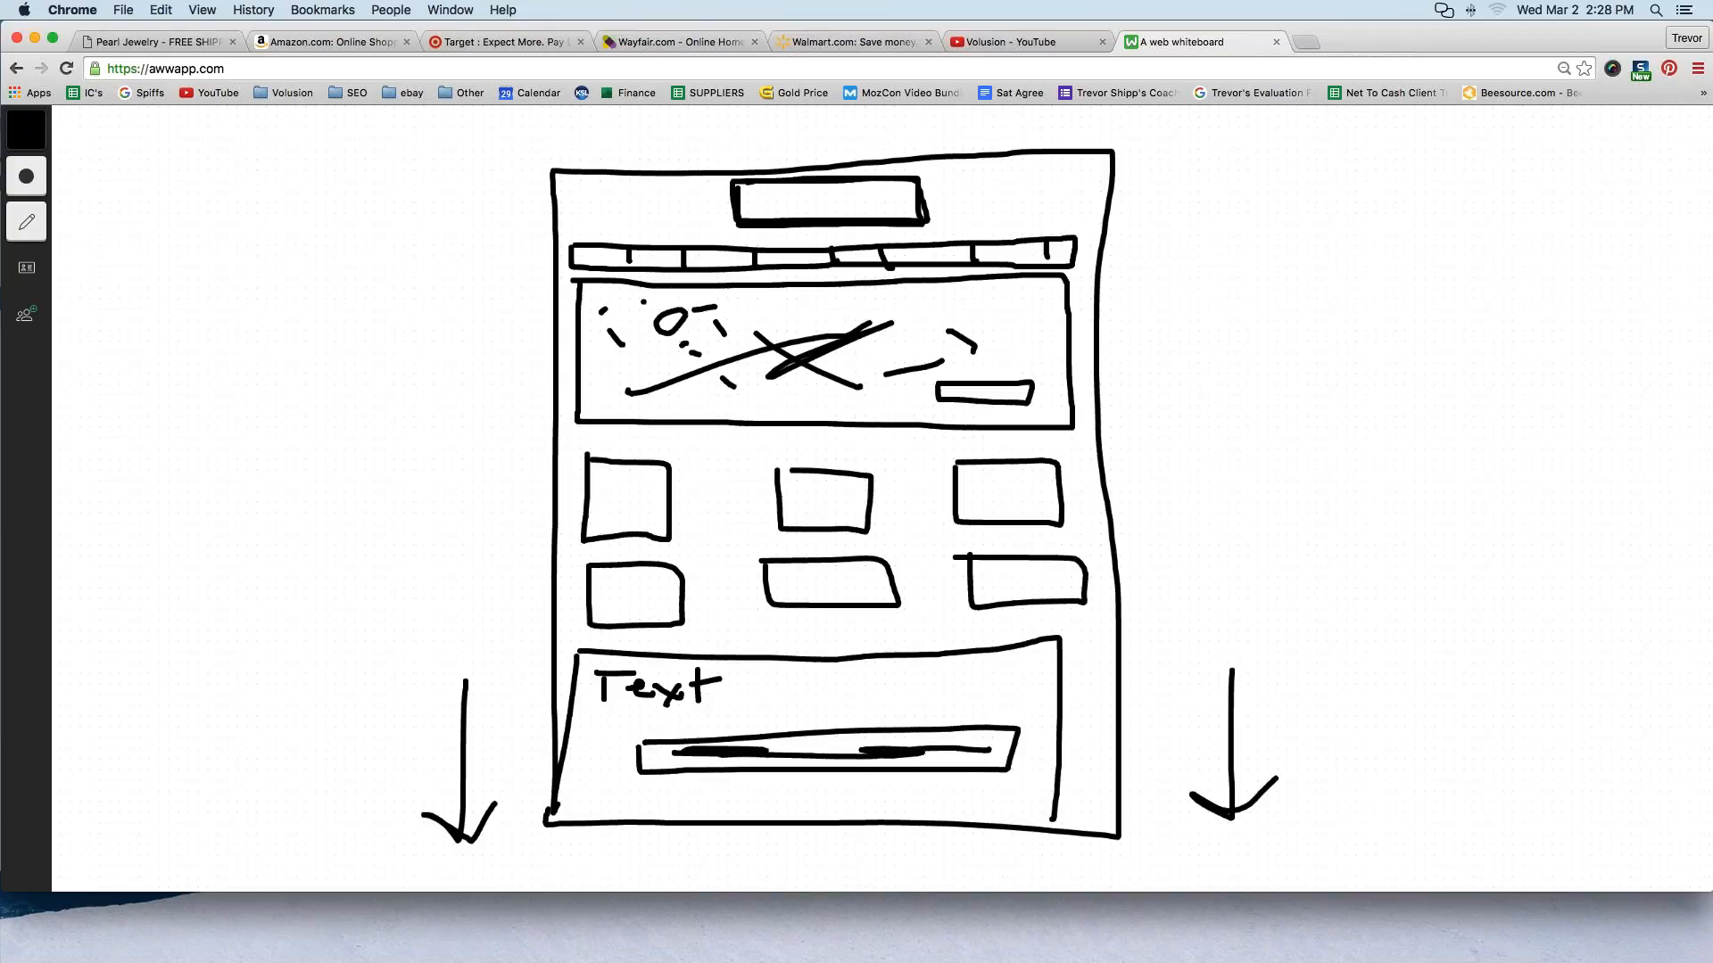
Examine how the Wayfair home page arranges its product rows, promotional banners and sale sections below the main banner
{"action": "left_click", "coordinate": [678, 42]}
{"action": "scroll", "coordinate": [856, 446], "scroll_direction": "down", "scroll_amount": 8}
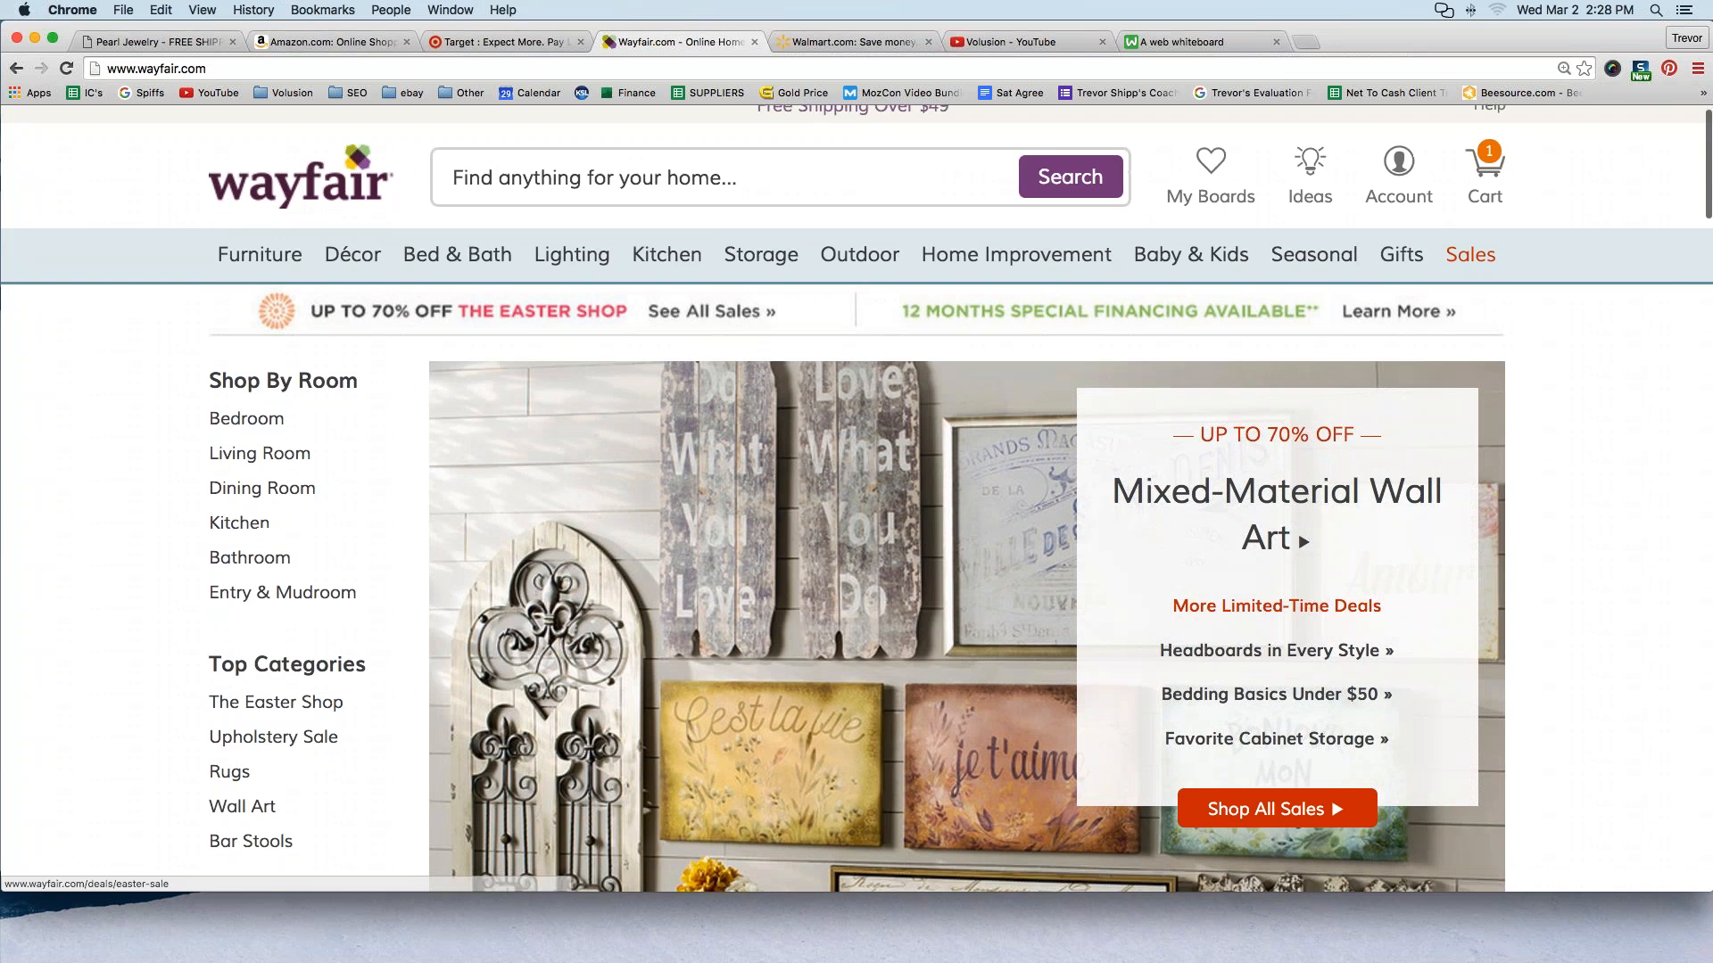
{"action": "scroll", "coordinate": [642, 661], "scroll_direction": "down", "scroll_amount": 6}
{"action": "scroll", "coordinate": [642, 660], "scroll_direction": "up", "scroll_amount": 1}
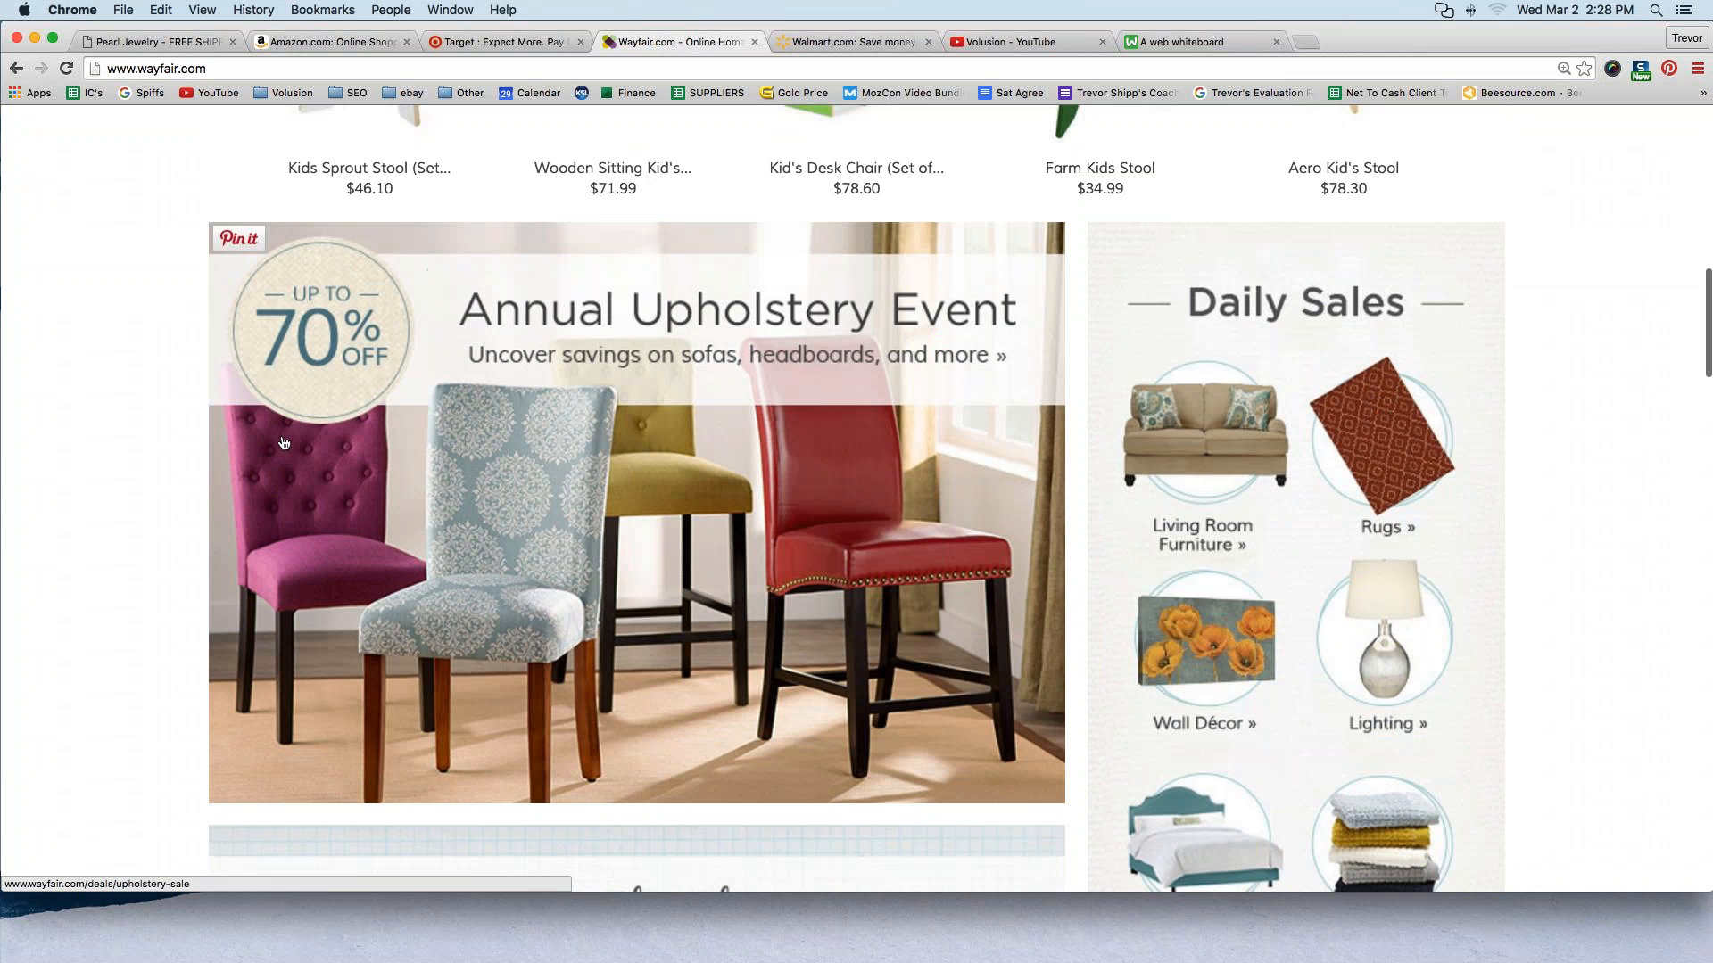
{"action": "scroll", "coordinate": [762, 439], "scroll_direction": "down", "scroll_amount": 2}
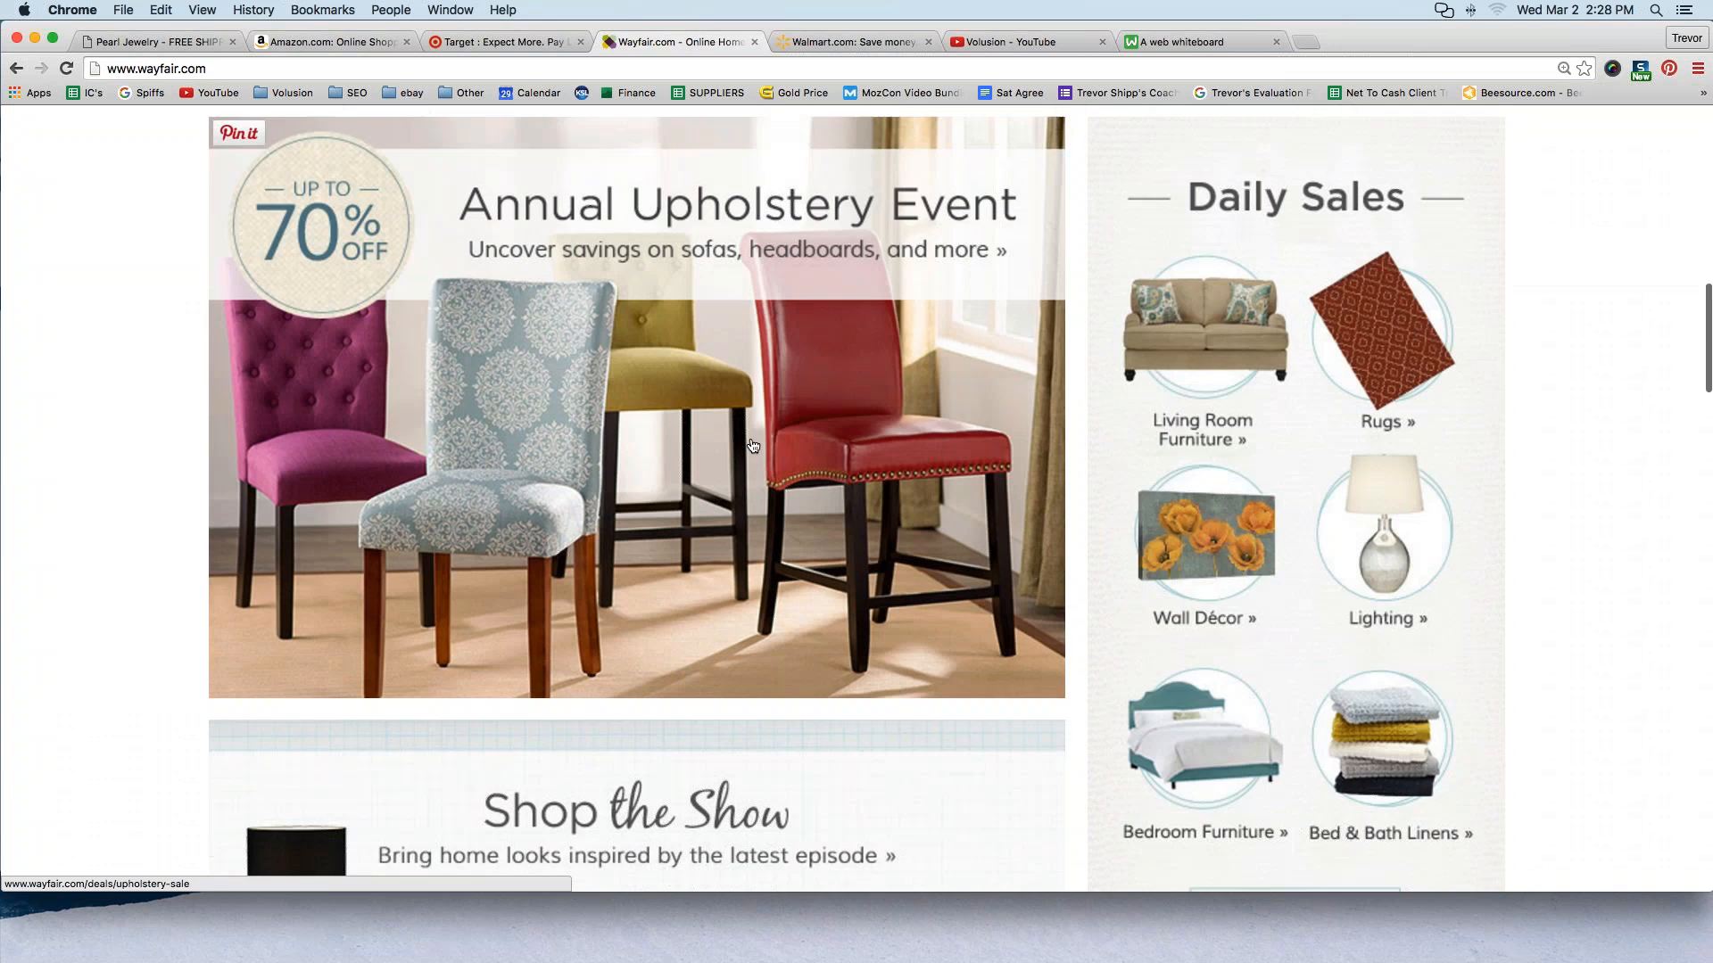
{"action": "scroll", "coordinate": [763, 439], "scroll_direction": "down", "scroll_amount": 5}
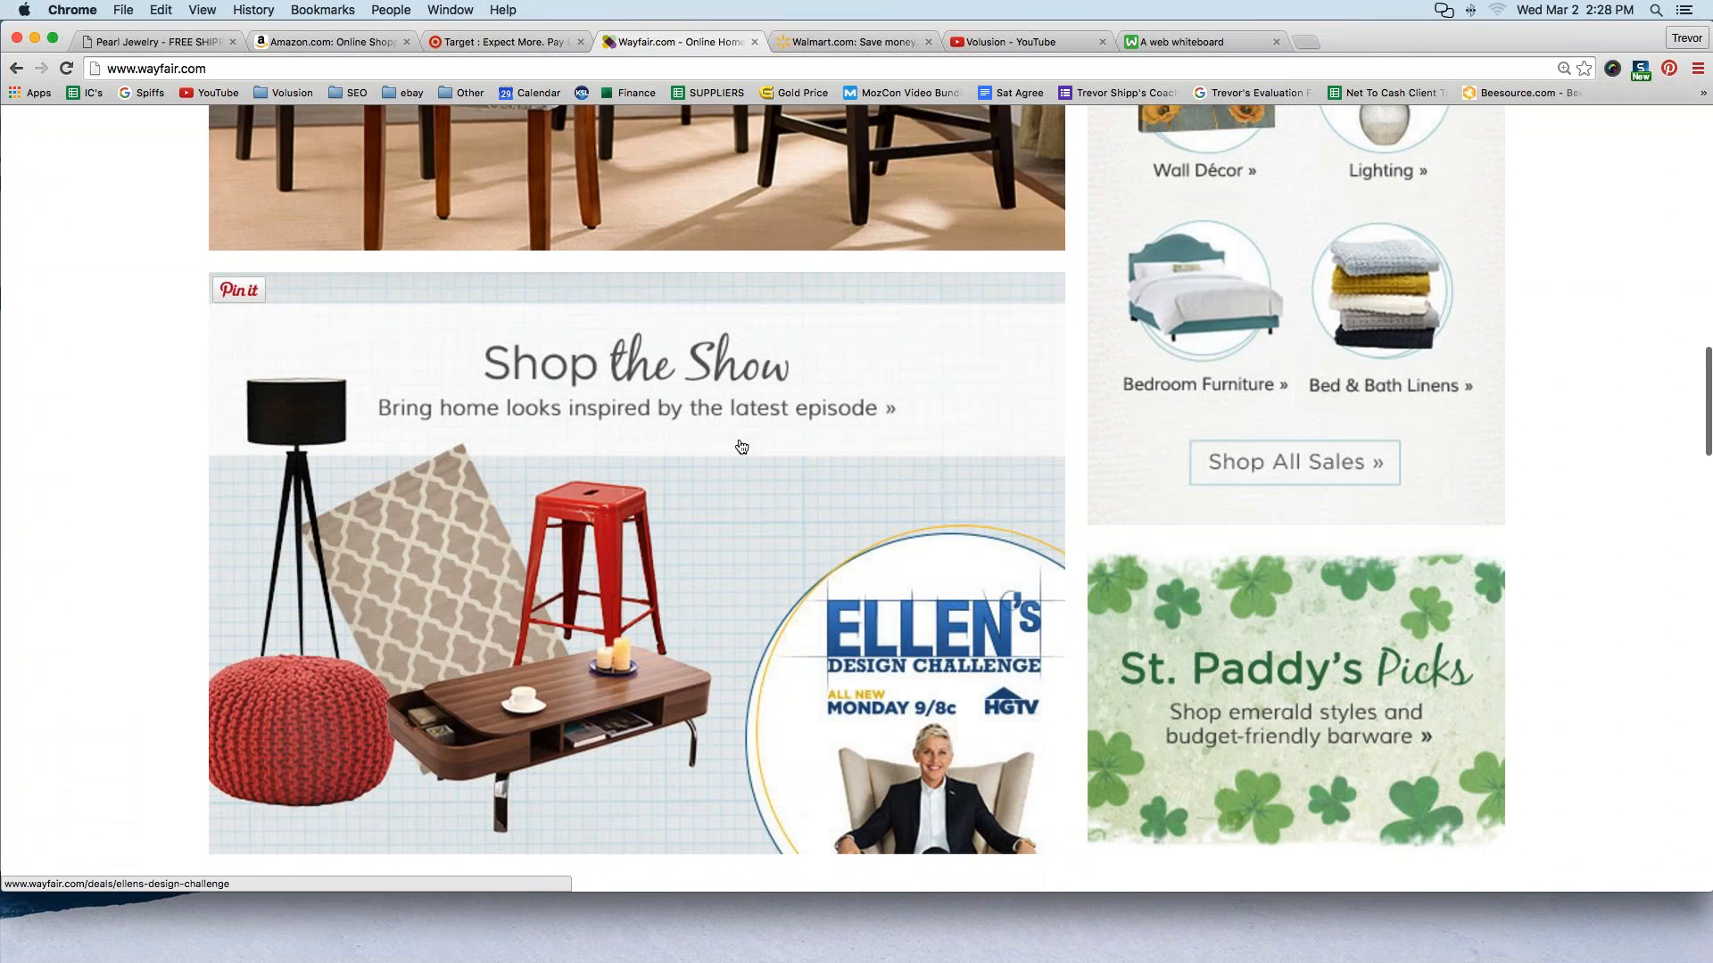
{"action": "scroll", "coordinate": [712, 453], "scroll_direction": "down", "scroll_amount": 6}
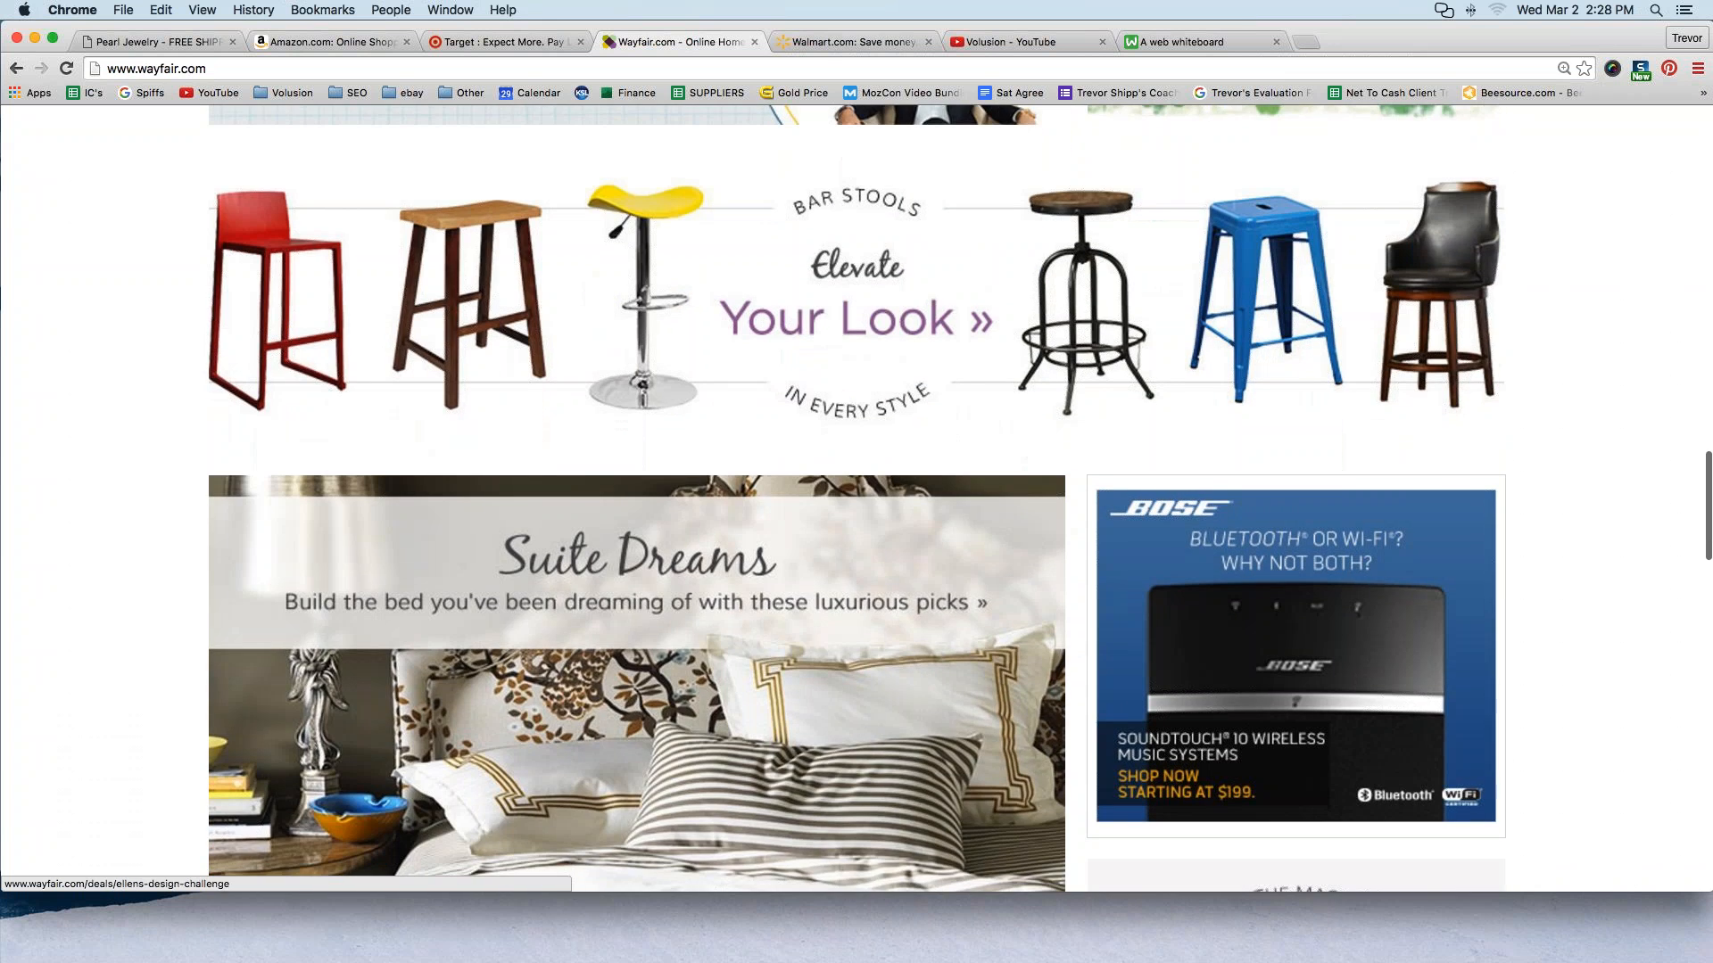
Examine the Walmart home page's featured products, promotional rows and department categories, and return to its main banner
{"action": "left_click", "coordinate": [821, 44]}
{"action": "scroll", "coordinate": [856, 500], "scroll_direction": "down", "scroll_amount": 6}
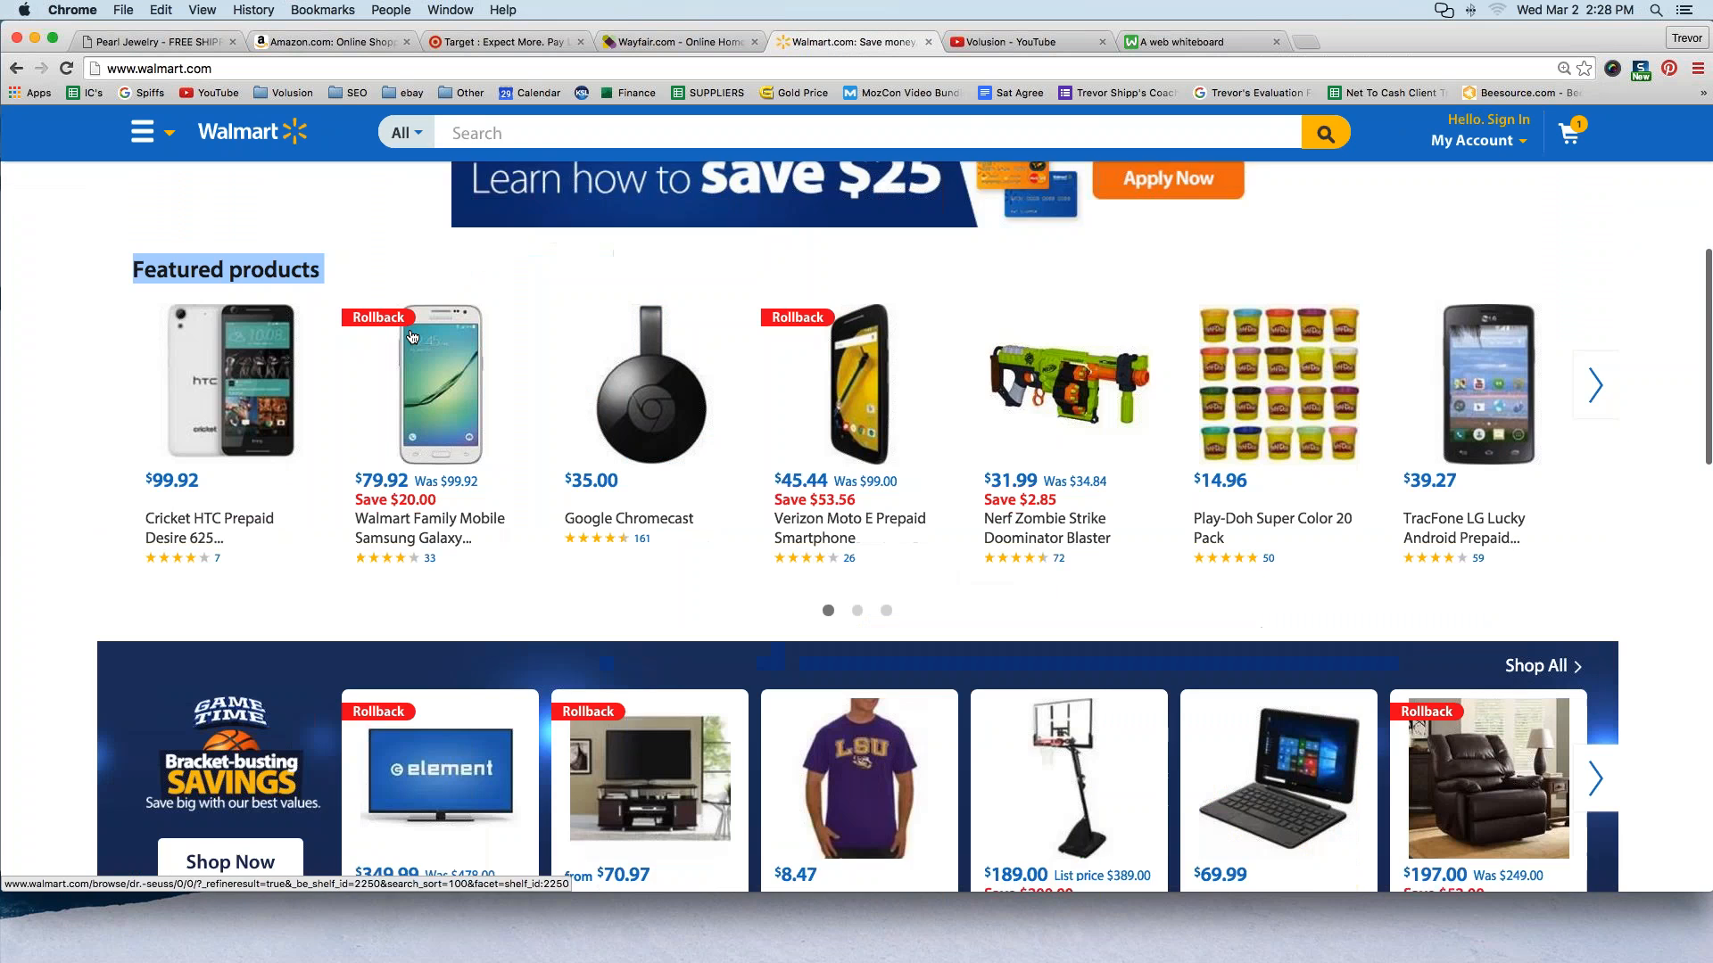
{"action": "scroll", "coordinate": [605, 397], "scroll_direction": "down", "scroll_amount": 10}
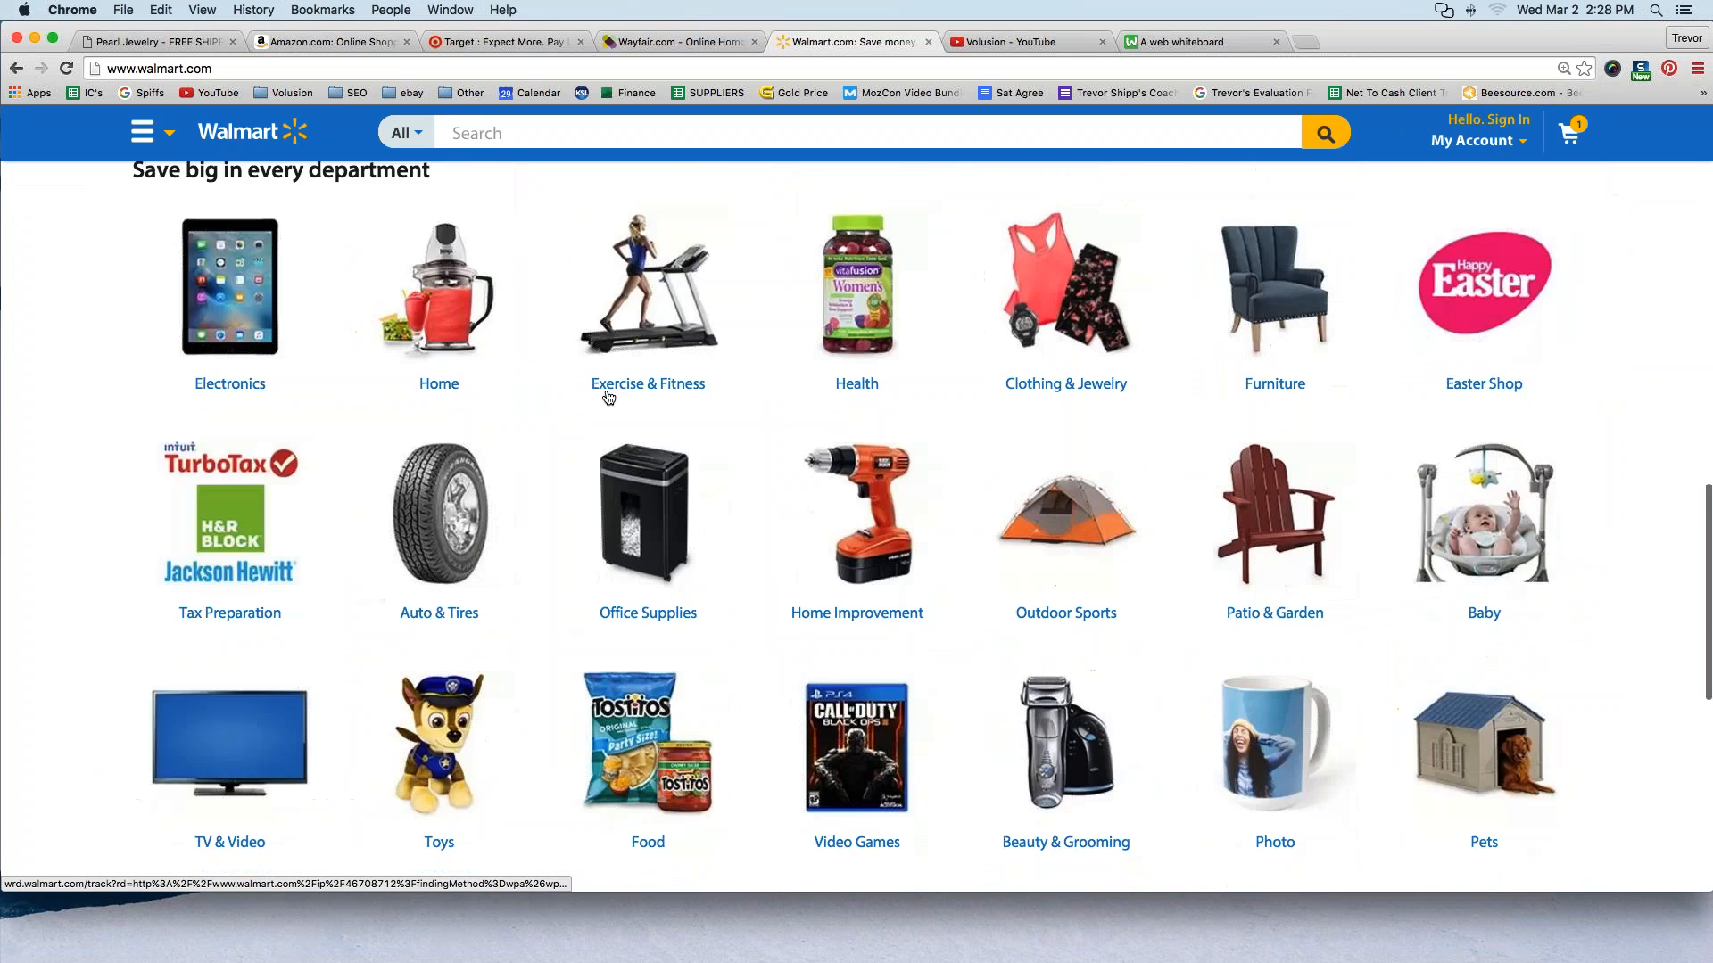
{"action": "scroll", "coordinate": [607, 397], "scroll_direction": "down", "scroll_amount": 1}
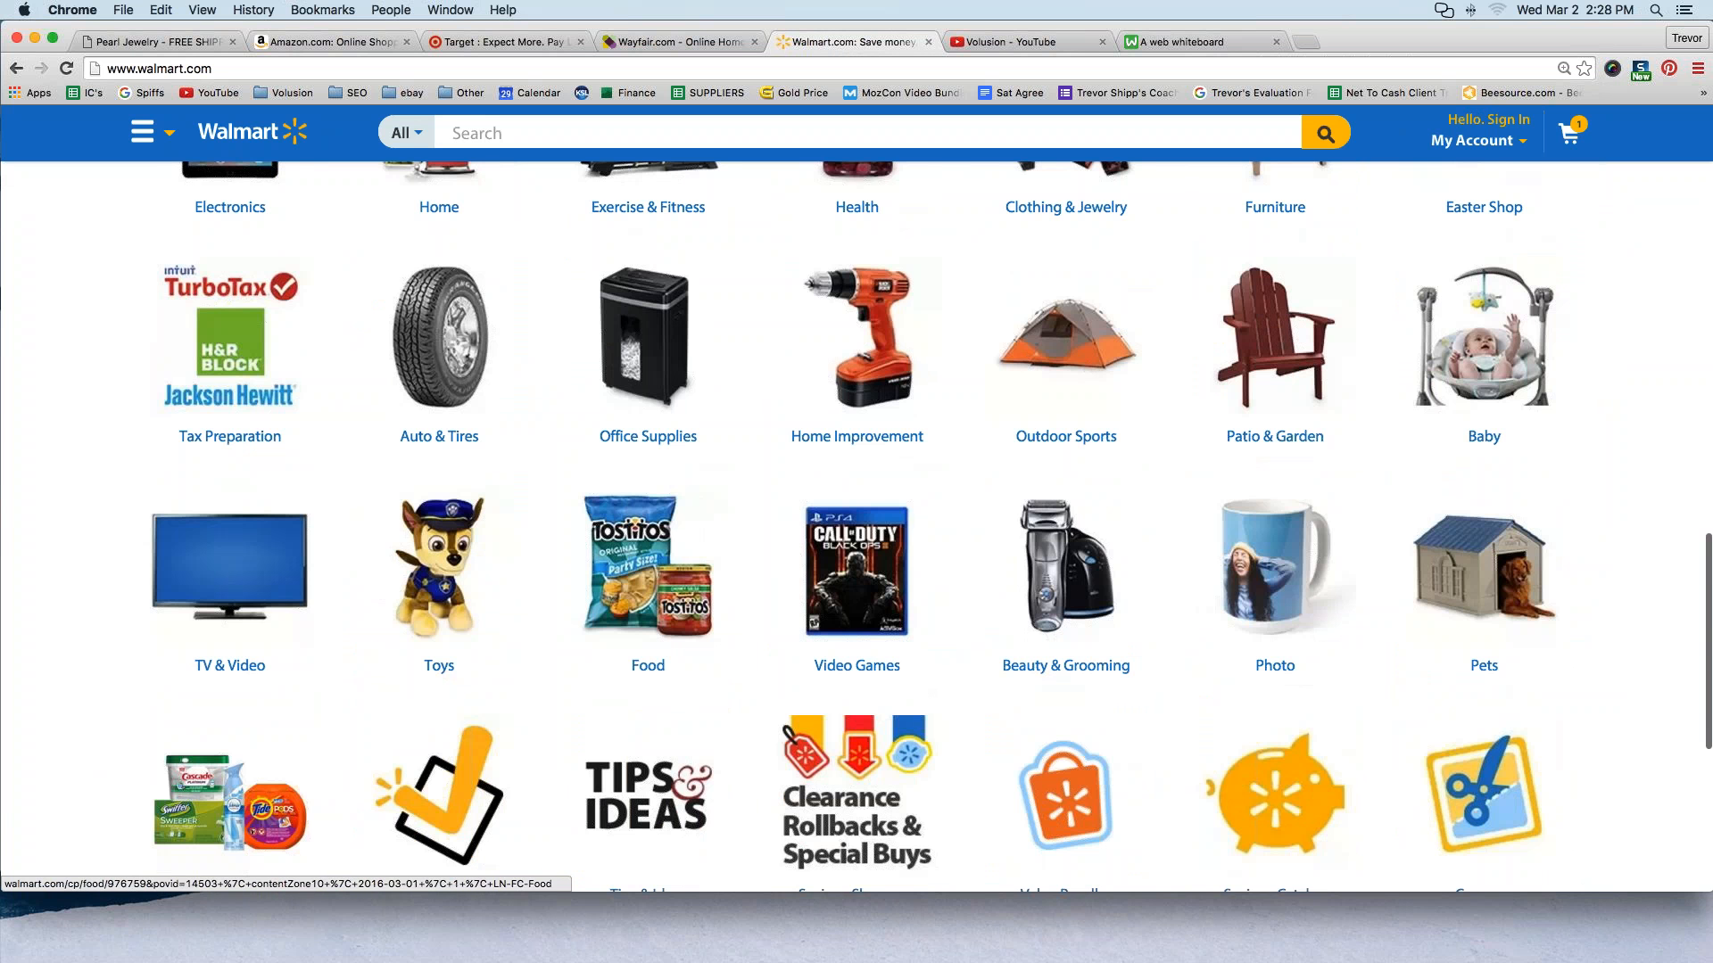
{"action": "scroll", "coordinate": [461, 470], "scroll_direction": "down", "scroll_amount": 5}
{"action": "scroll", "coordinate": [462, 470], "scroll_direction": "up", "scroll_amount": 12}
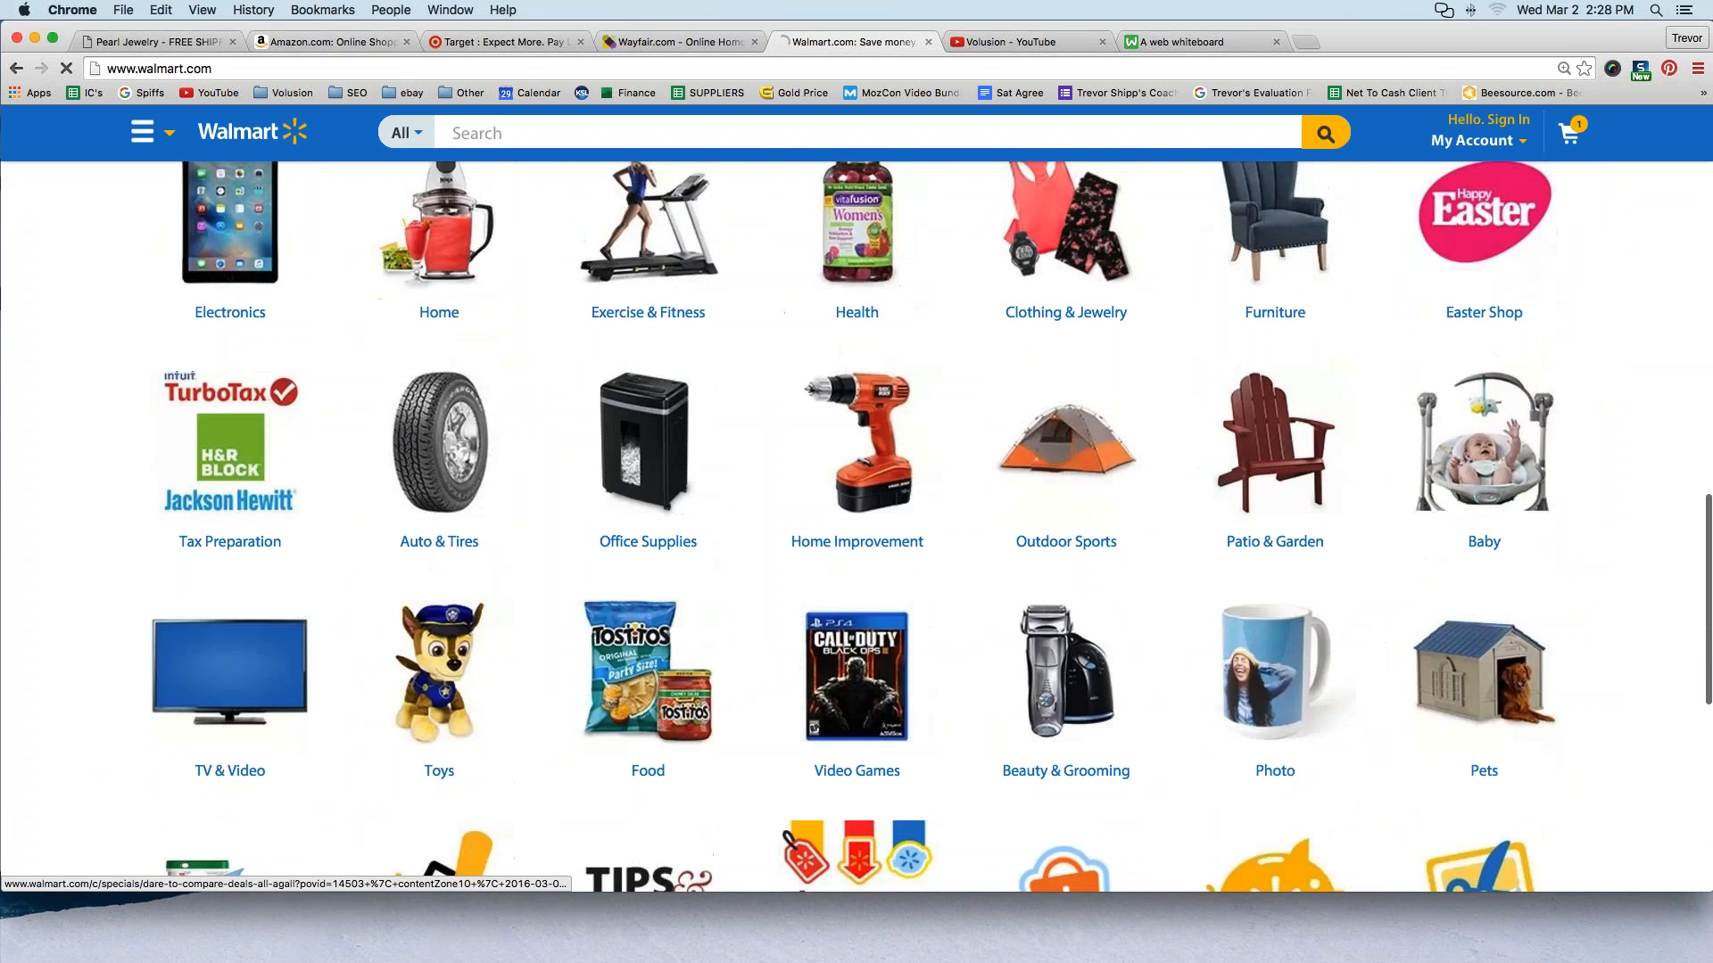
{"action": "scroll", "coordinate": [461, 470], "scroll_direction": "up", "scroll_amount": 10}
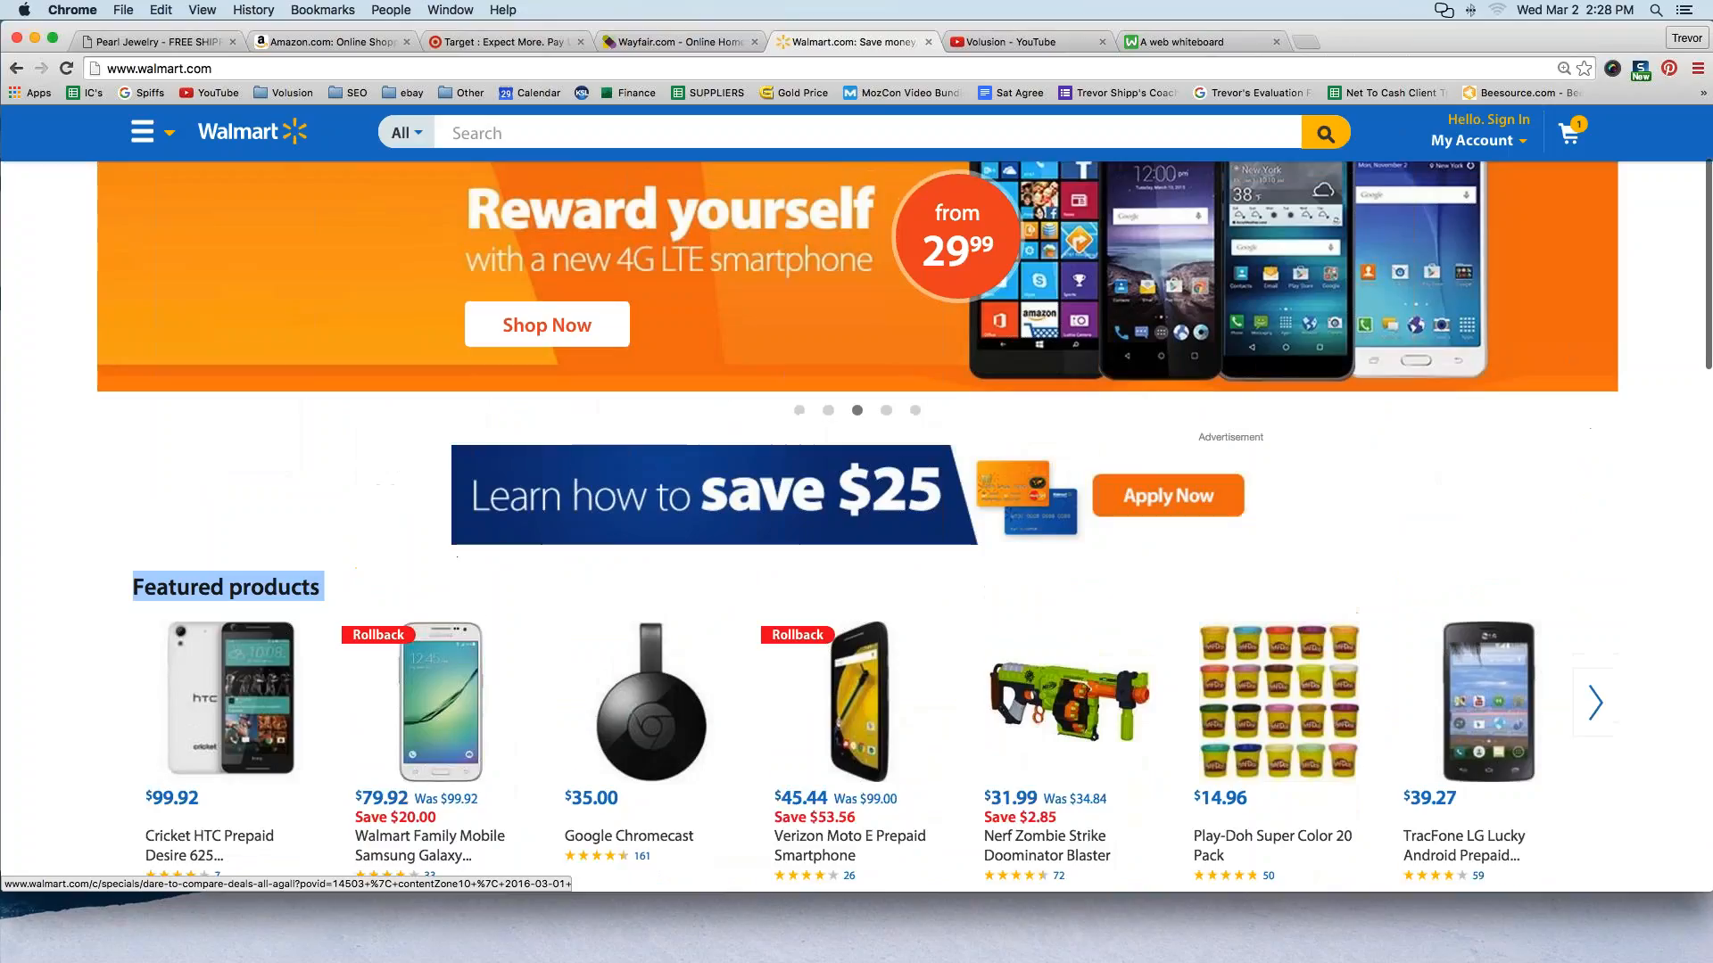
{"action": "scroll", "coordinate": [461, 470], "scroll_direction": "down", "scroll_amount": 3}
{"action": "scroll", "coordinate": [856, 527], "scroll_direction": "up", "scroll_amount": 2}
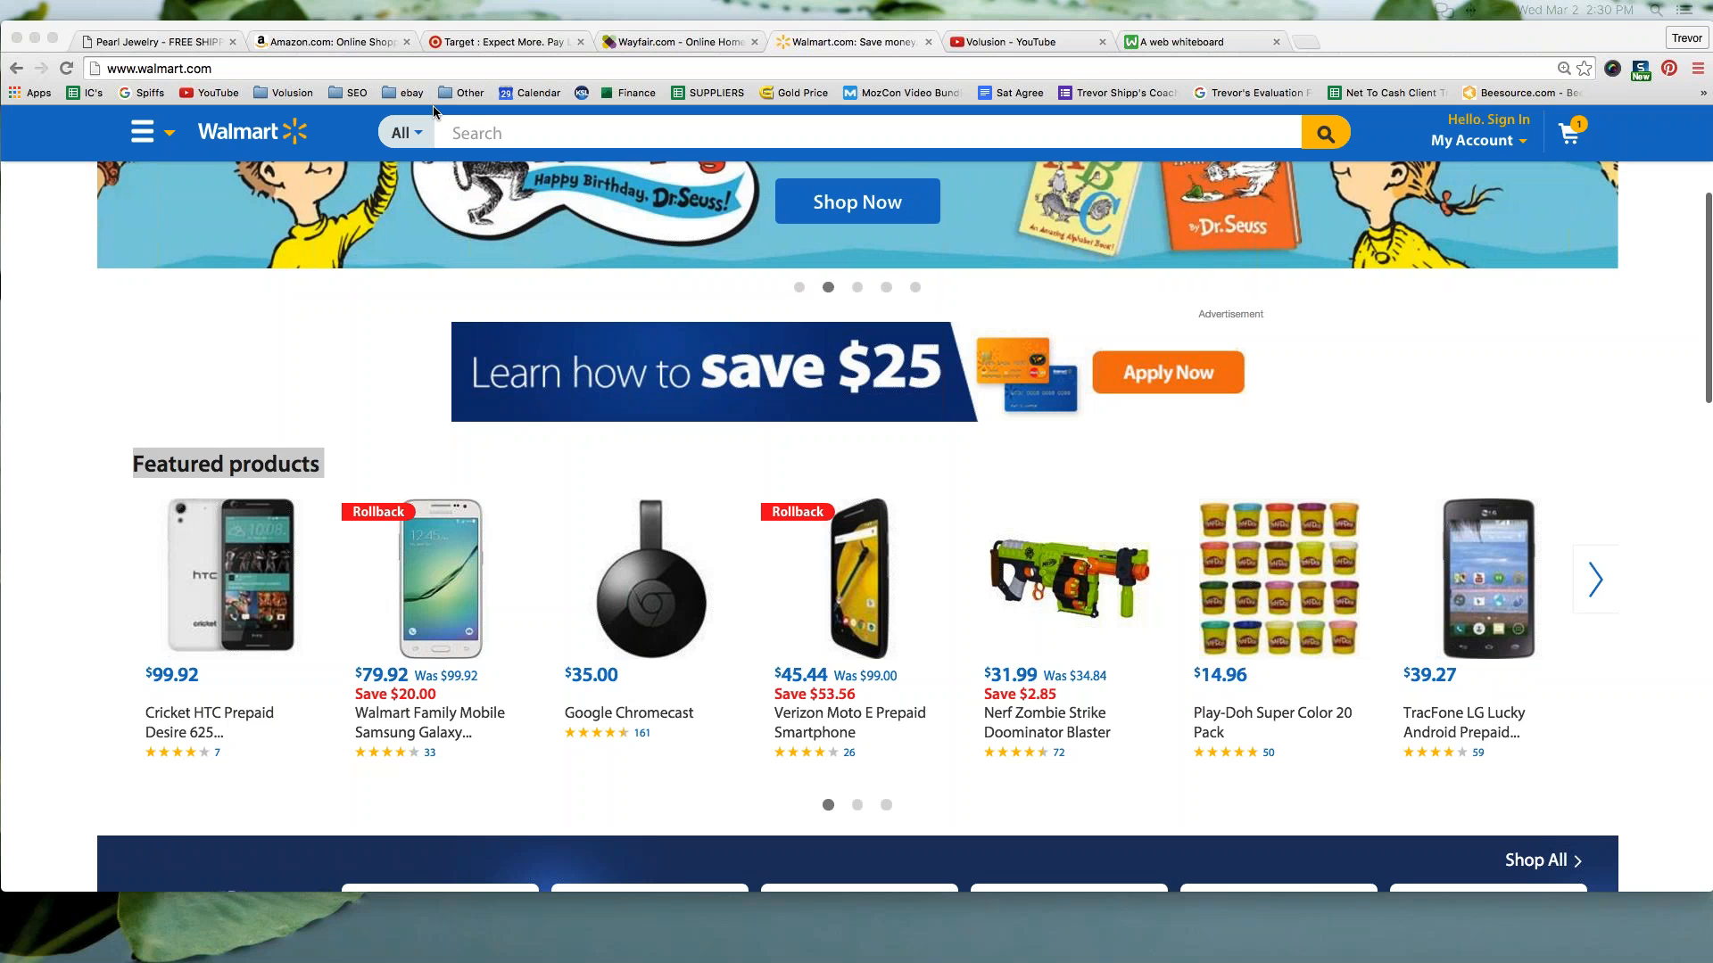
{"action": "scroll", "coordinate": [435, 111], "scroll_direction": "up", "scroll_amount": 5}
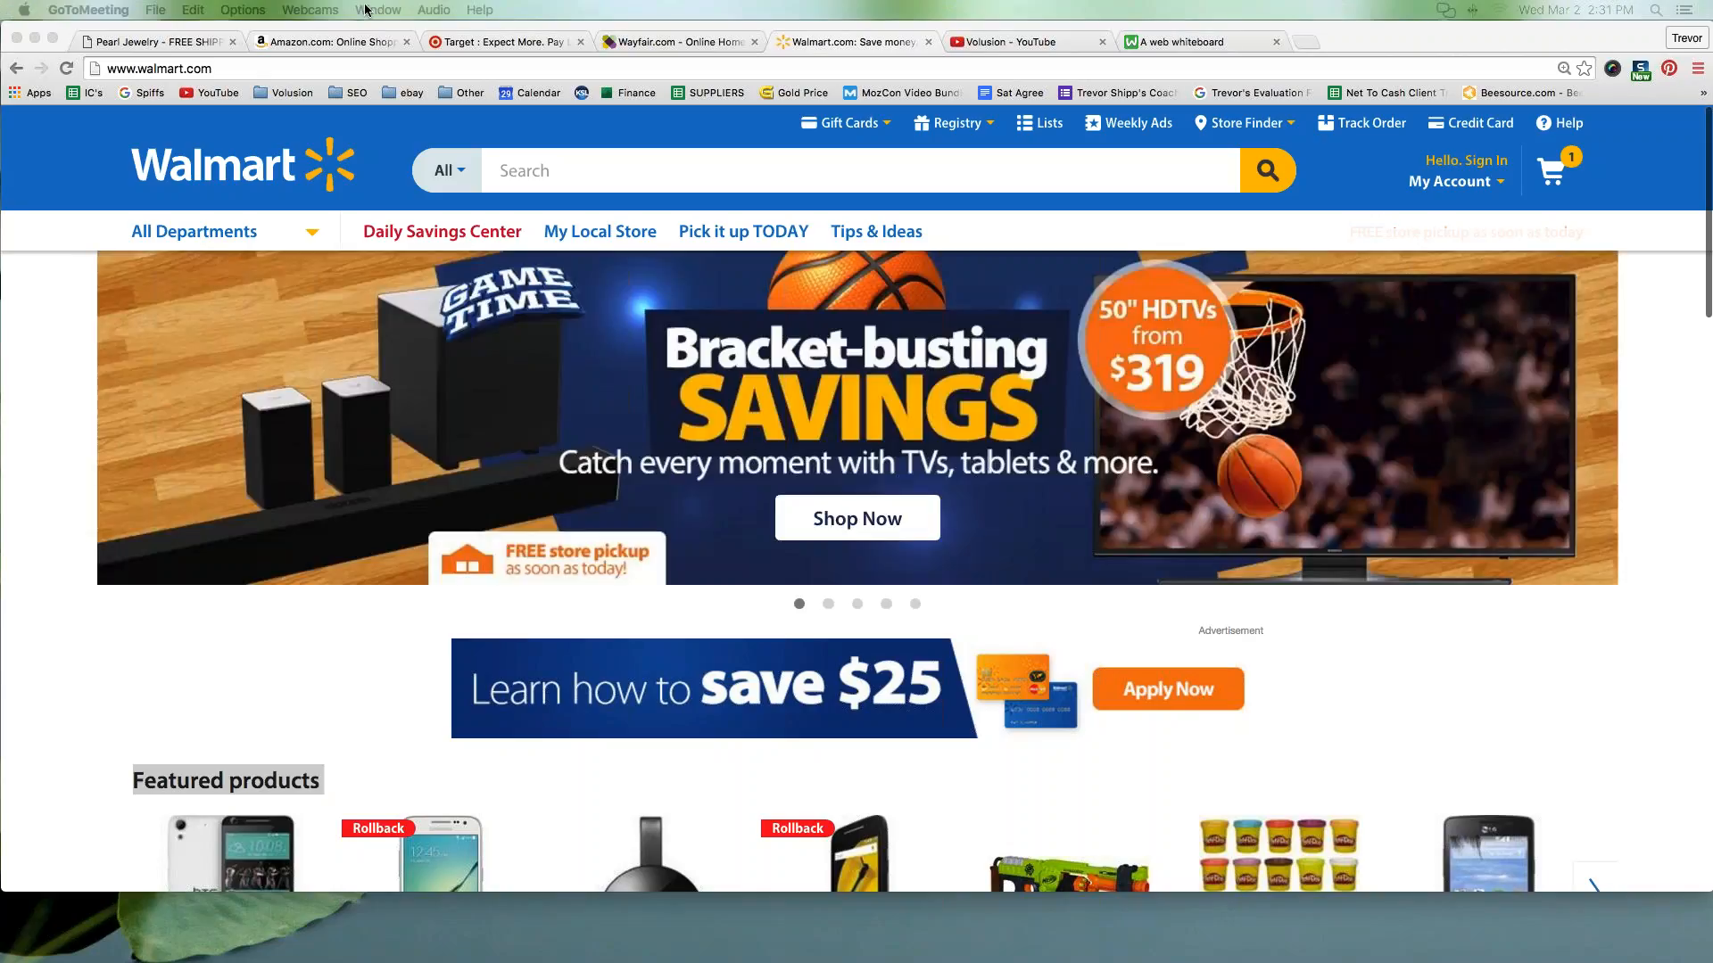
Return to the Uptown Pearl home page and open the featured product The Abigail for editing in the store admin
{"action": "left_click", "coordinate": [177, 44]}
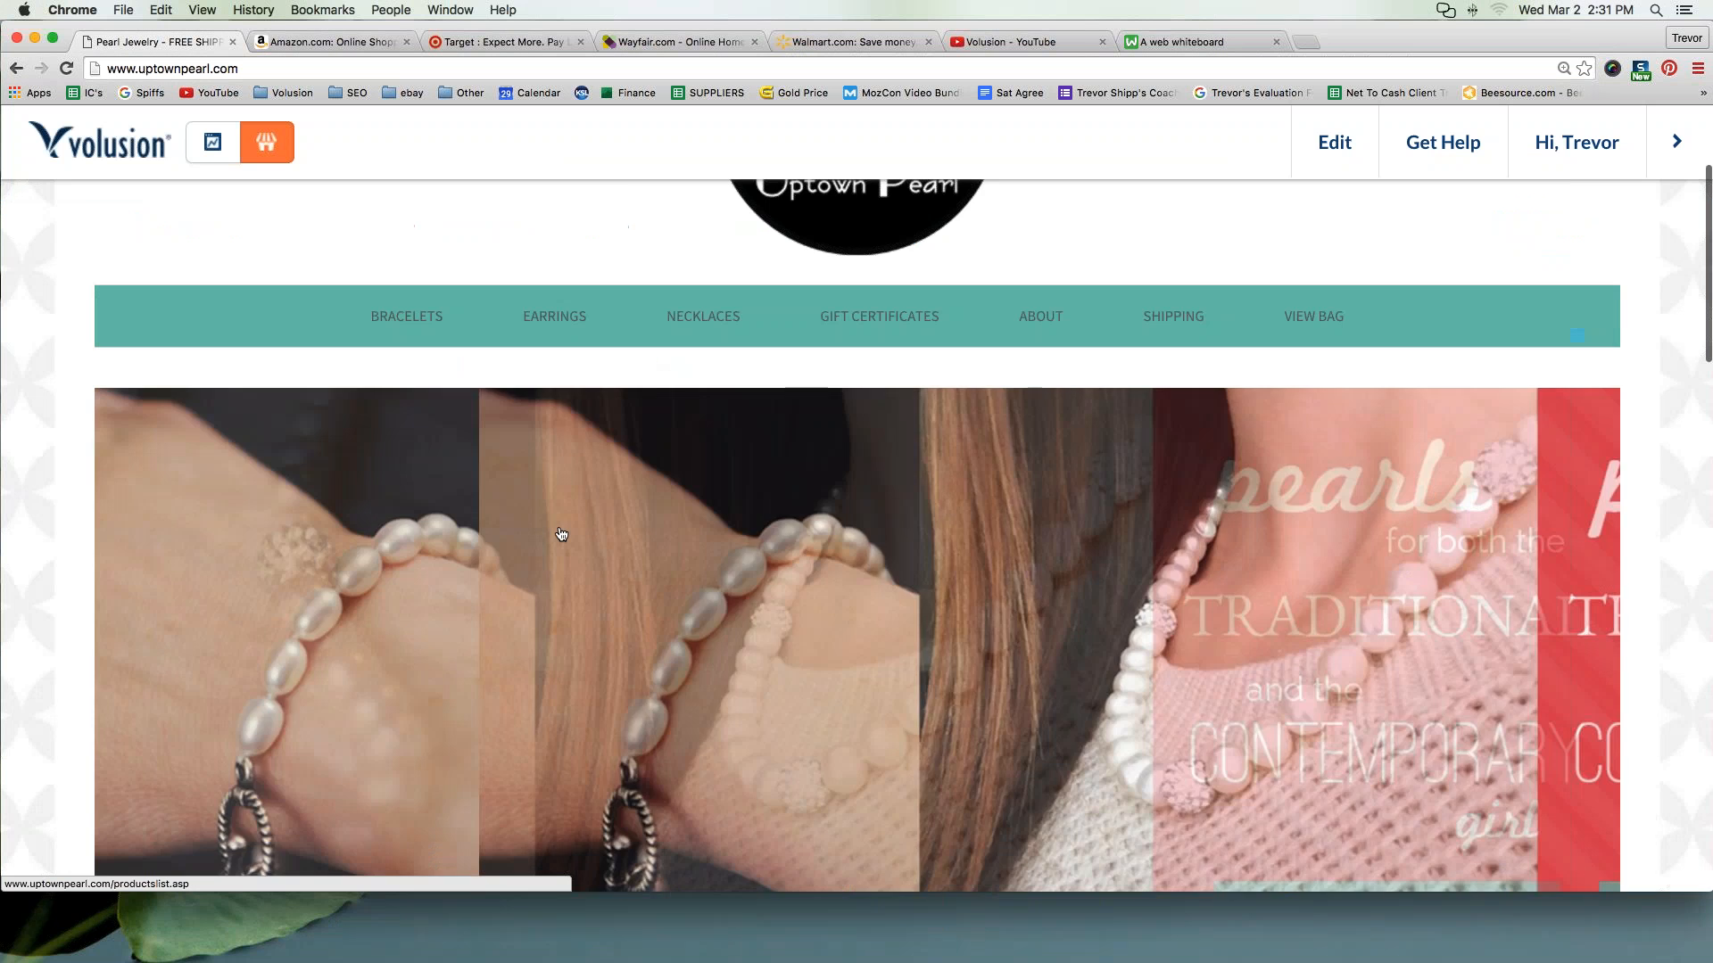
{"action": "scroll", "coordinate": [561, 534], "scroll_direction": "down", "scroll_amount": 10}
{"action": "scroll", "coordinate": [827, 527], "scroll_direction": "up", "scroll_amount": 2}
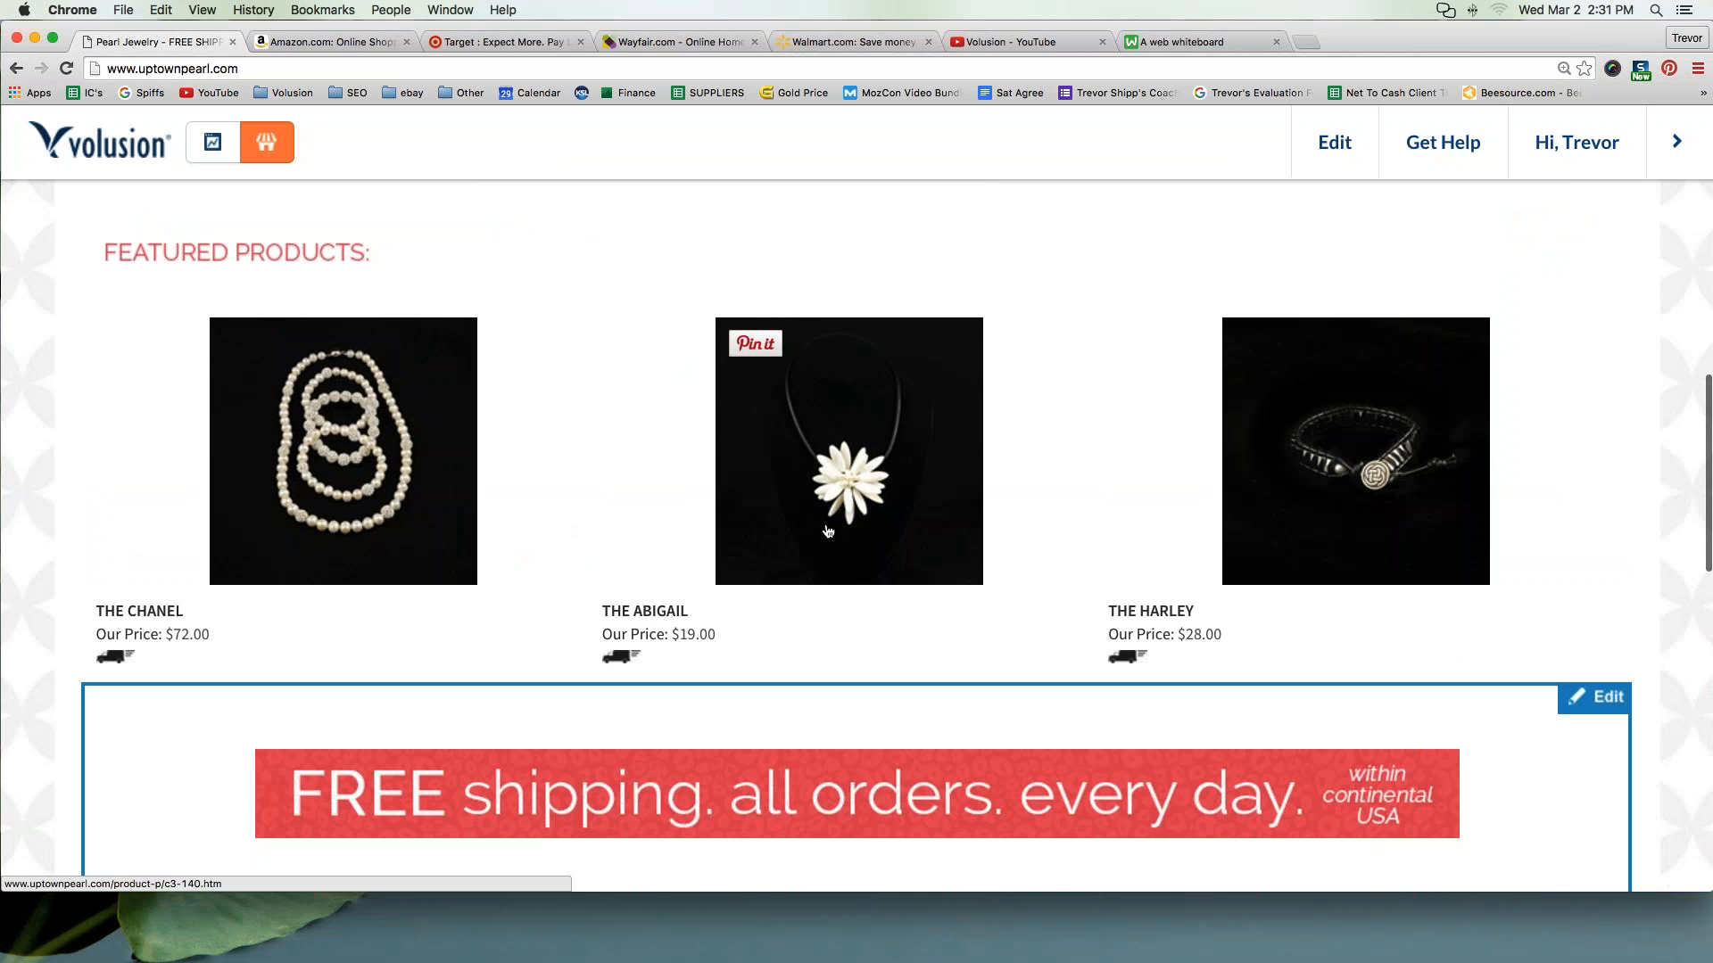
{"action": "left_click", "coordinate": [828, 531]}
{"action": "left_click", "coordinate": [1334, 143]}
{"action": "left_click", "coordinate": [1197, 209]}
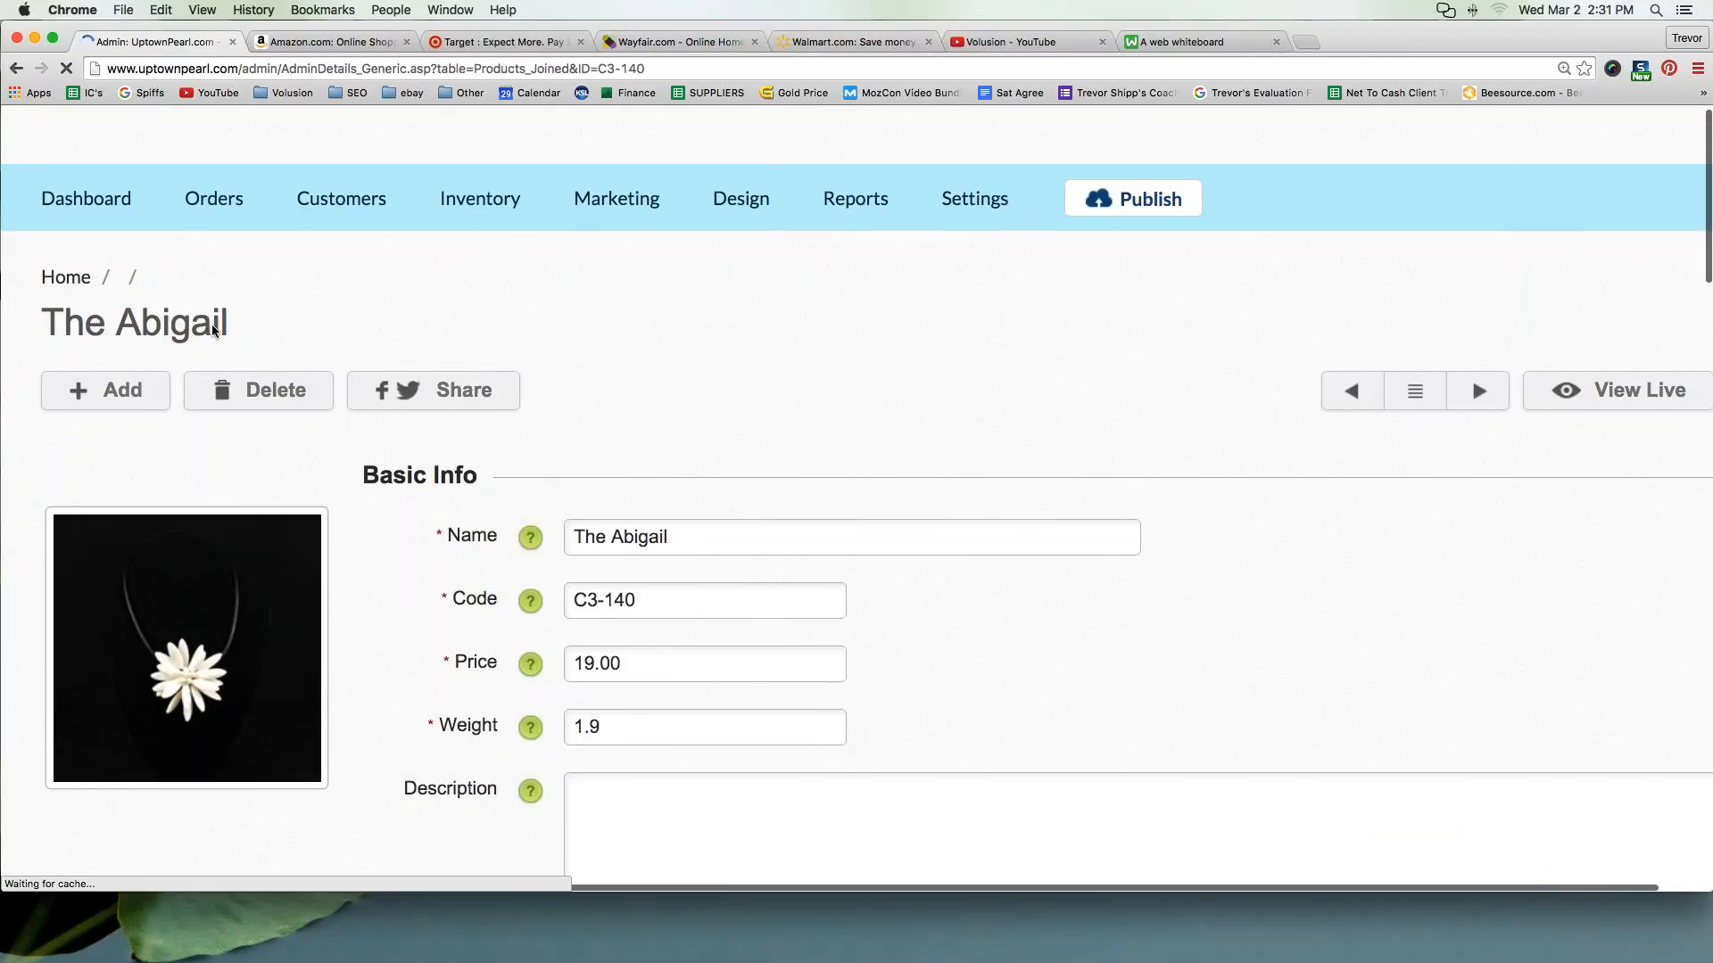
In The Abigail's advanced product display settings, reset Feature Product on the Homepage to "Select" and save the product
{"action": "scroll", "coordinate": [212, 331], "scroll_direction": "down", "scroll_amount": 10}
{"action": "scroll", "coordinate": [535, 664], "scroll_direction": "down", "scroll_amount": 5}
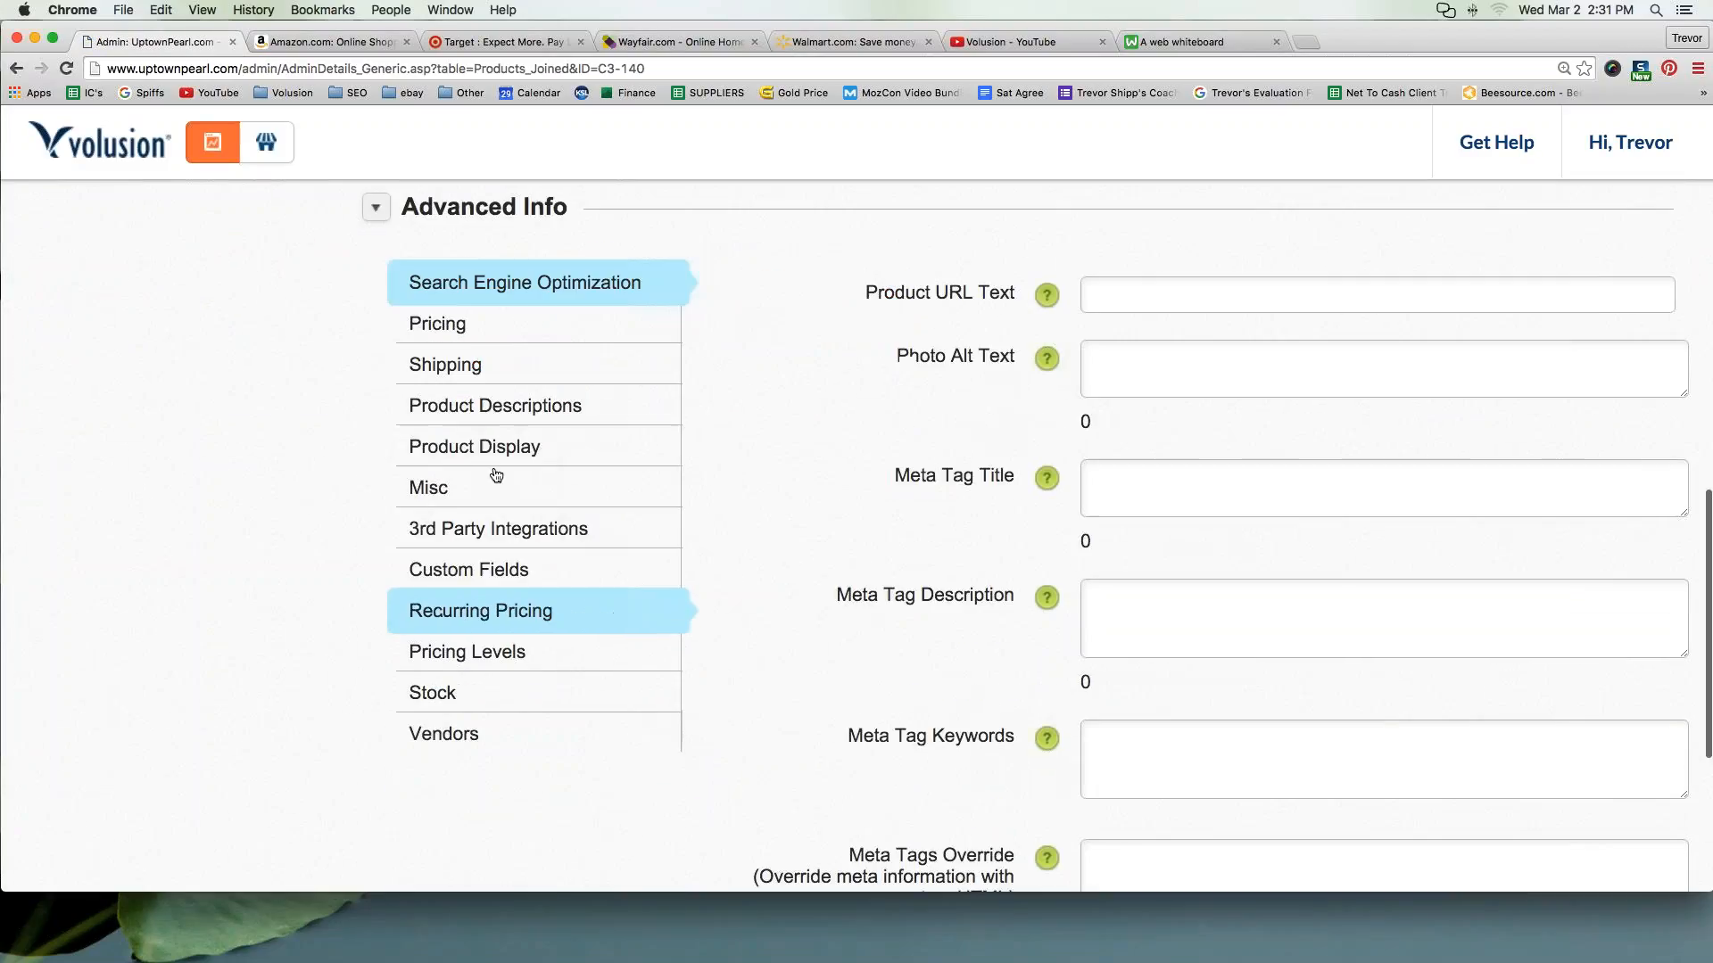
{"action": "left_click", "coordinate": [454, 450]}
{"action": "scroll", "coordinate": [966, 451], "scroll_direction": "down", "scroll_amount": 9}
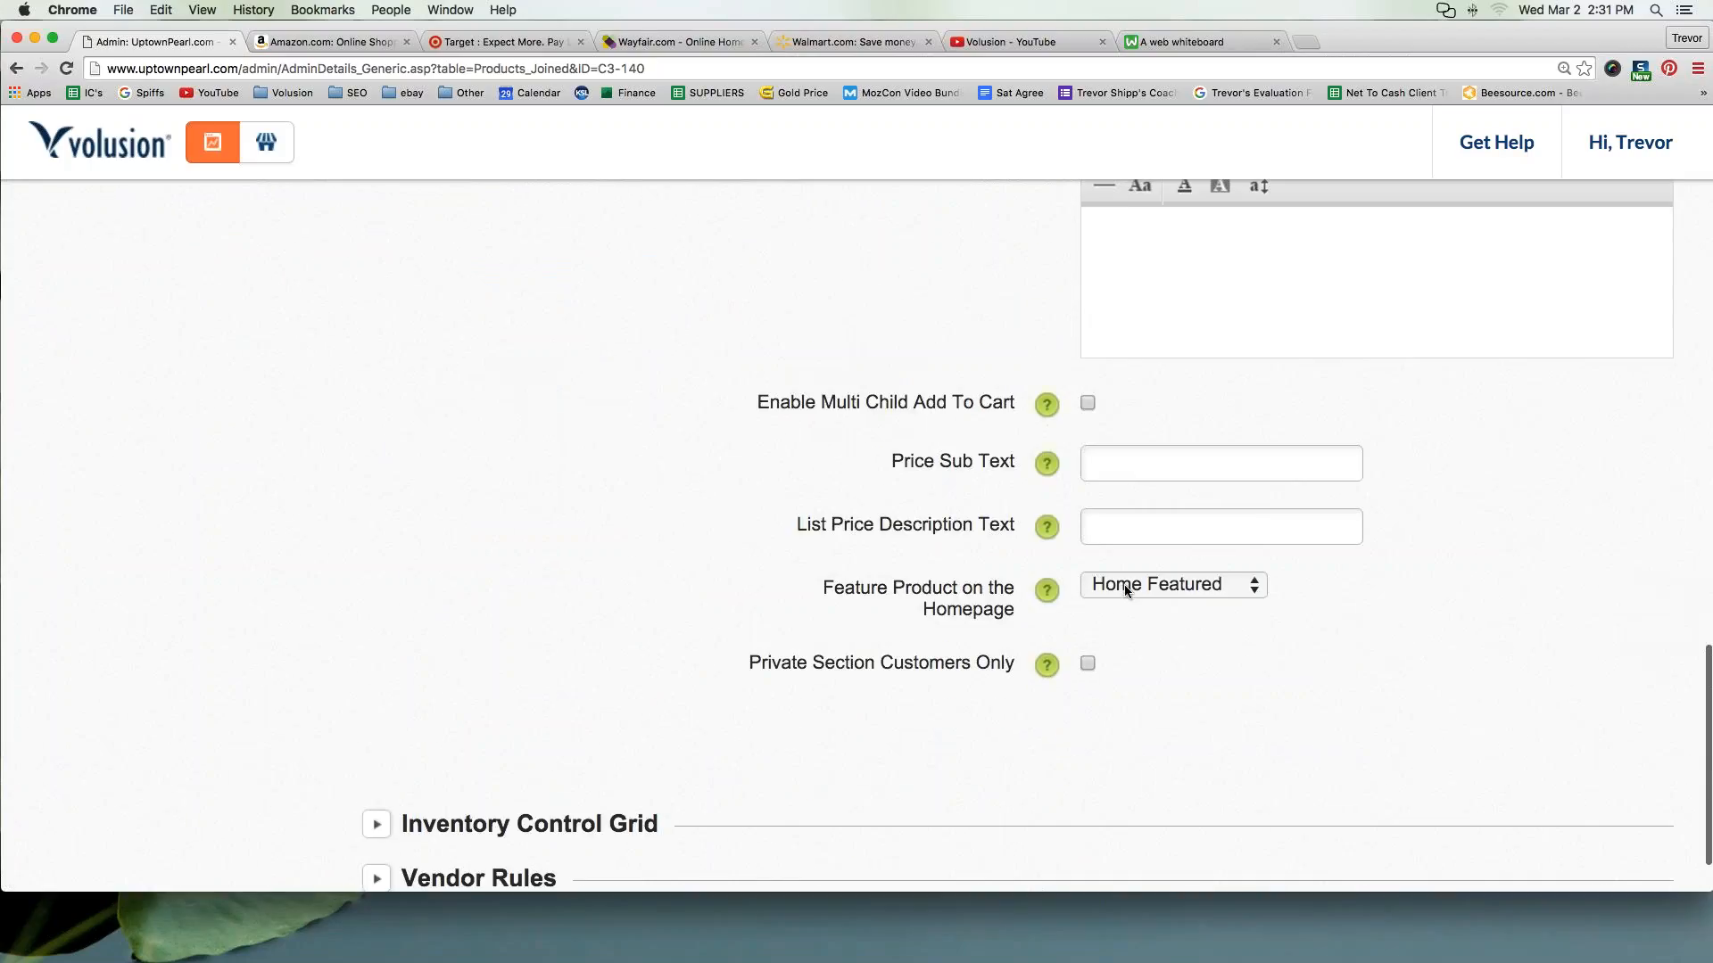
{"action": "left_click", "coordinate": [1136, 590]}
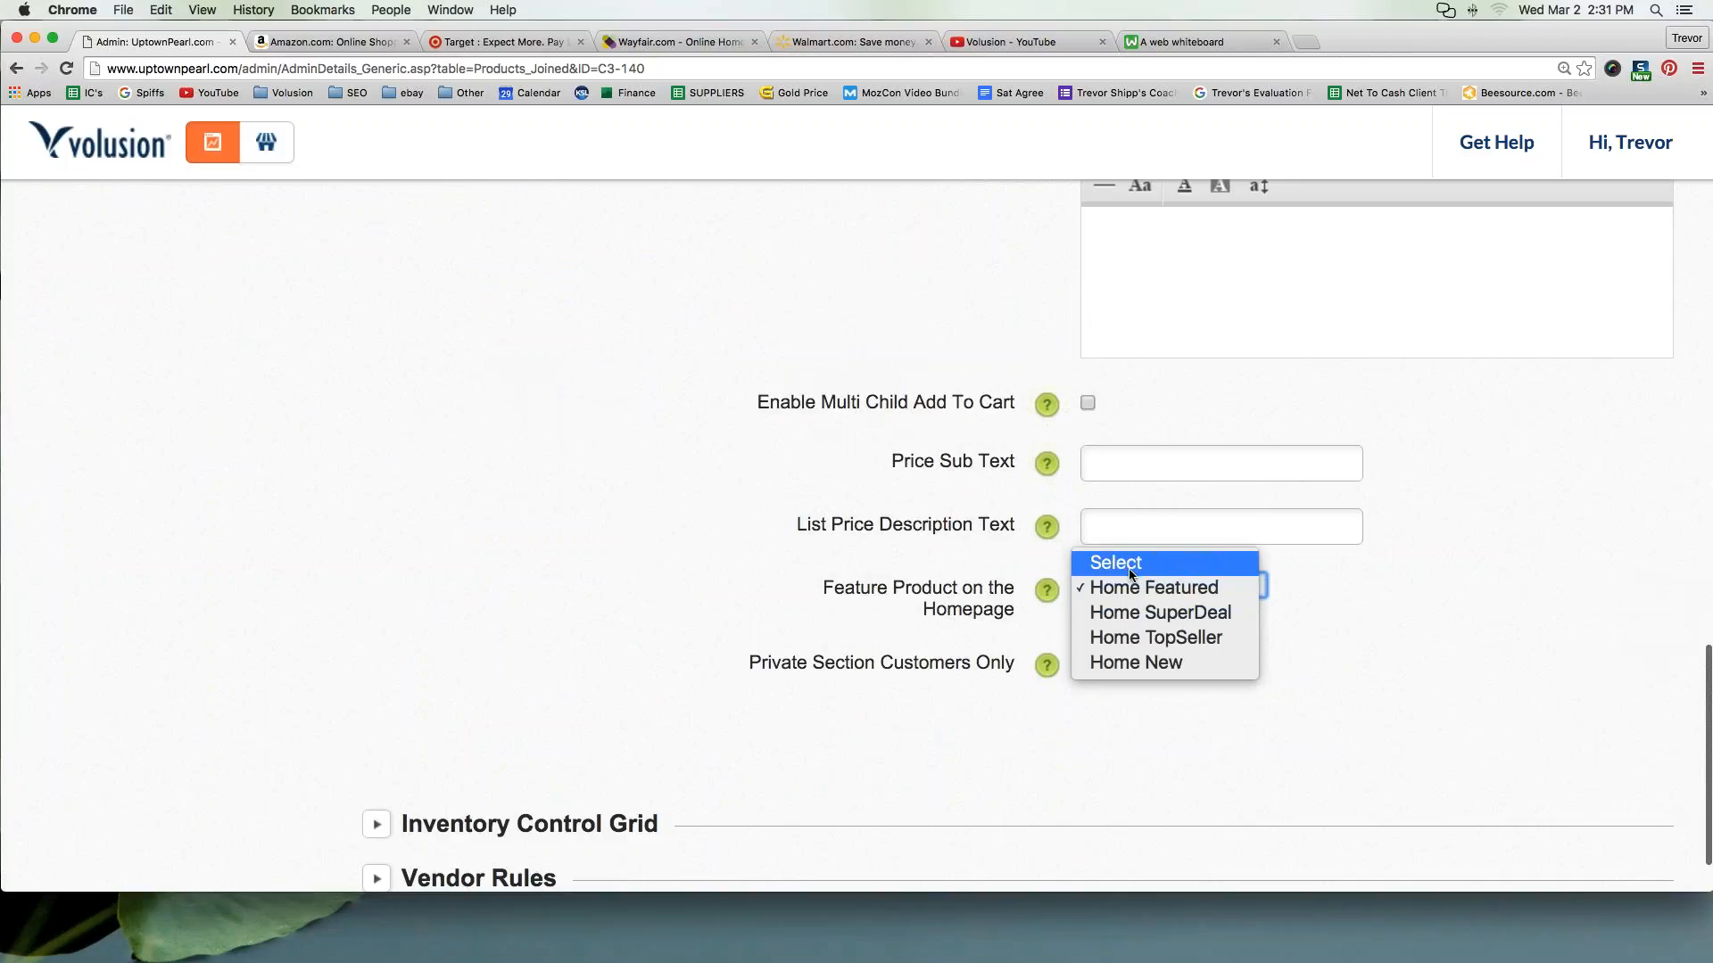
{"action": "left_click", "coordinate": [1141, 564]}
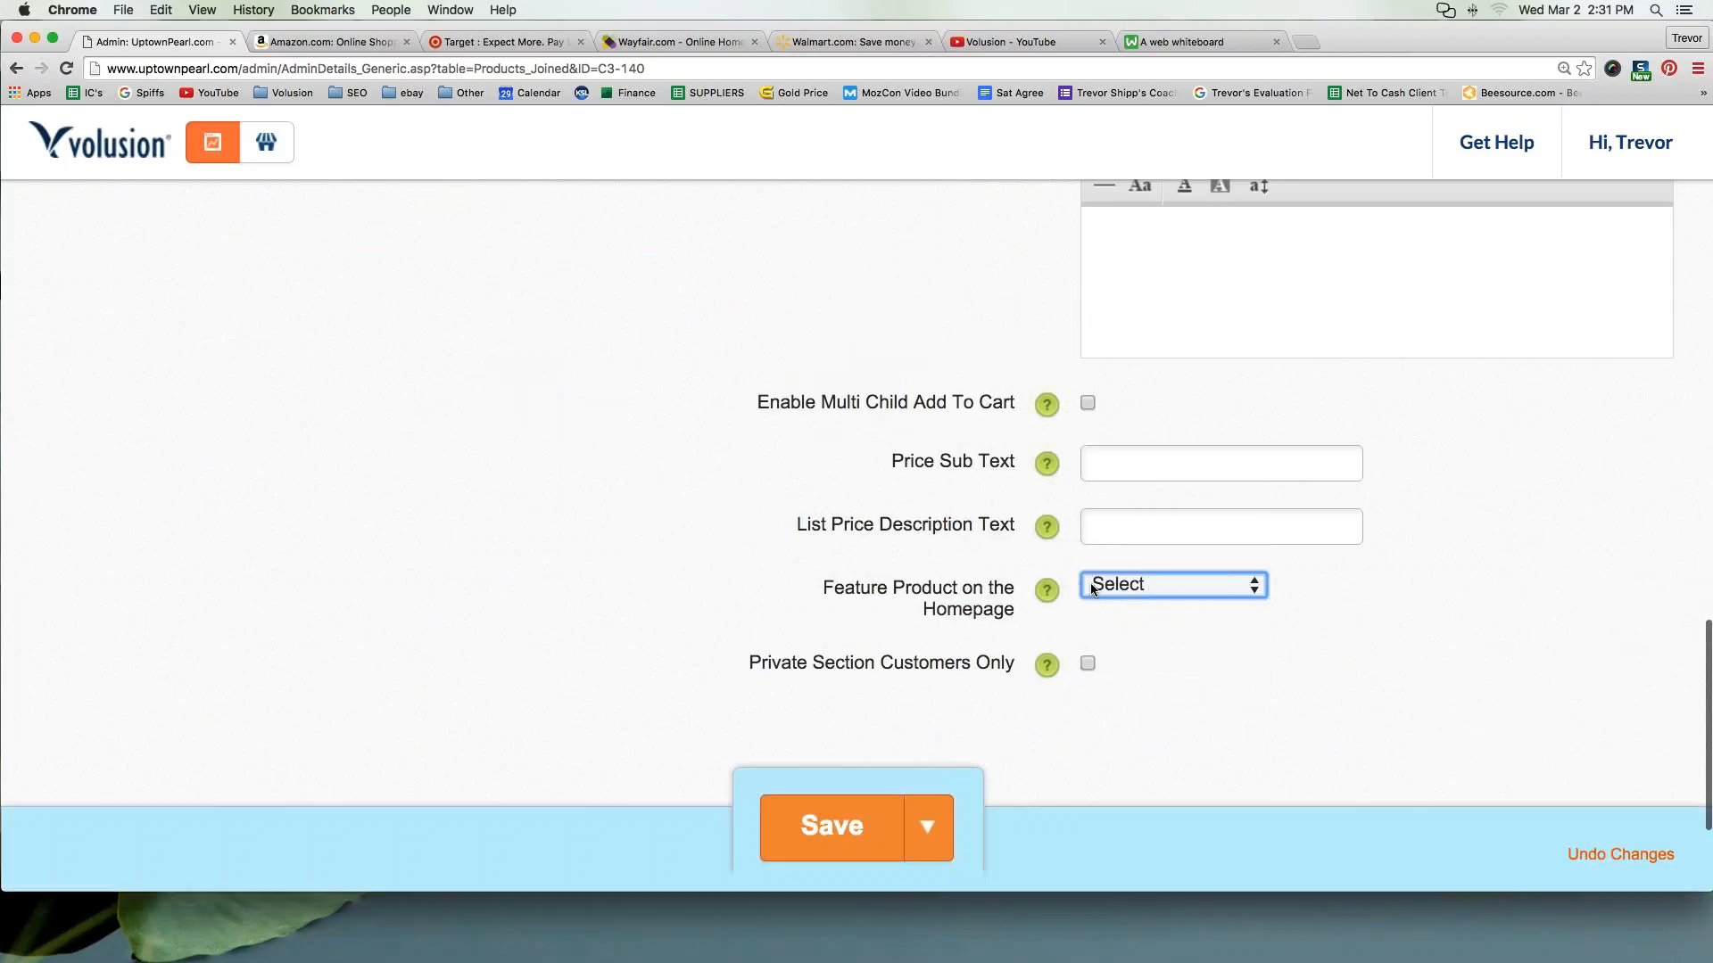
{"action": "left_click", "coordinate": [830, 828]}
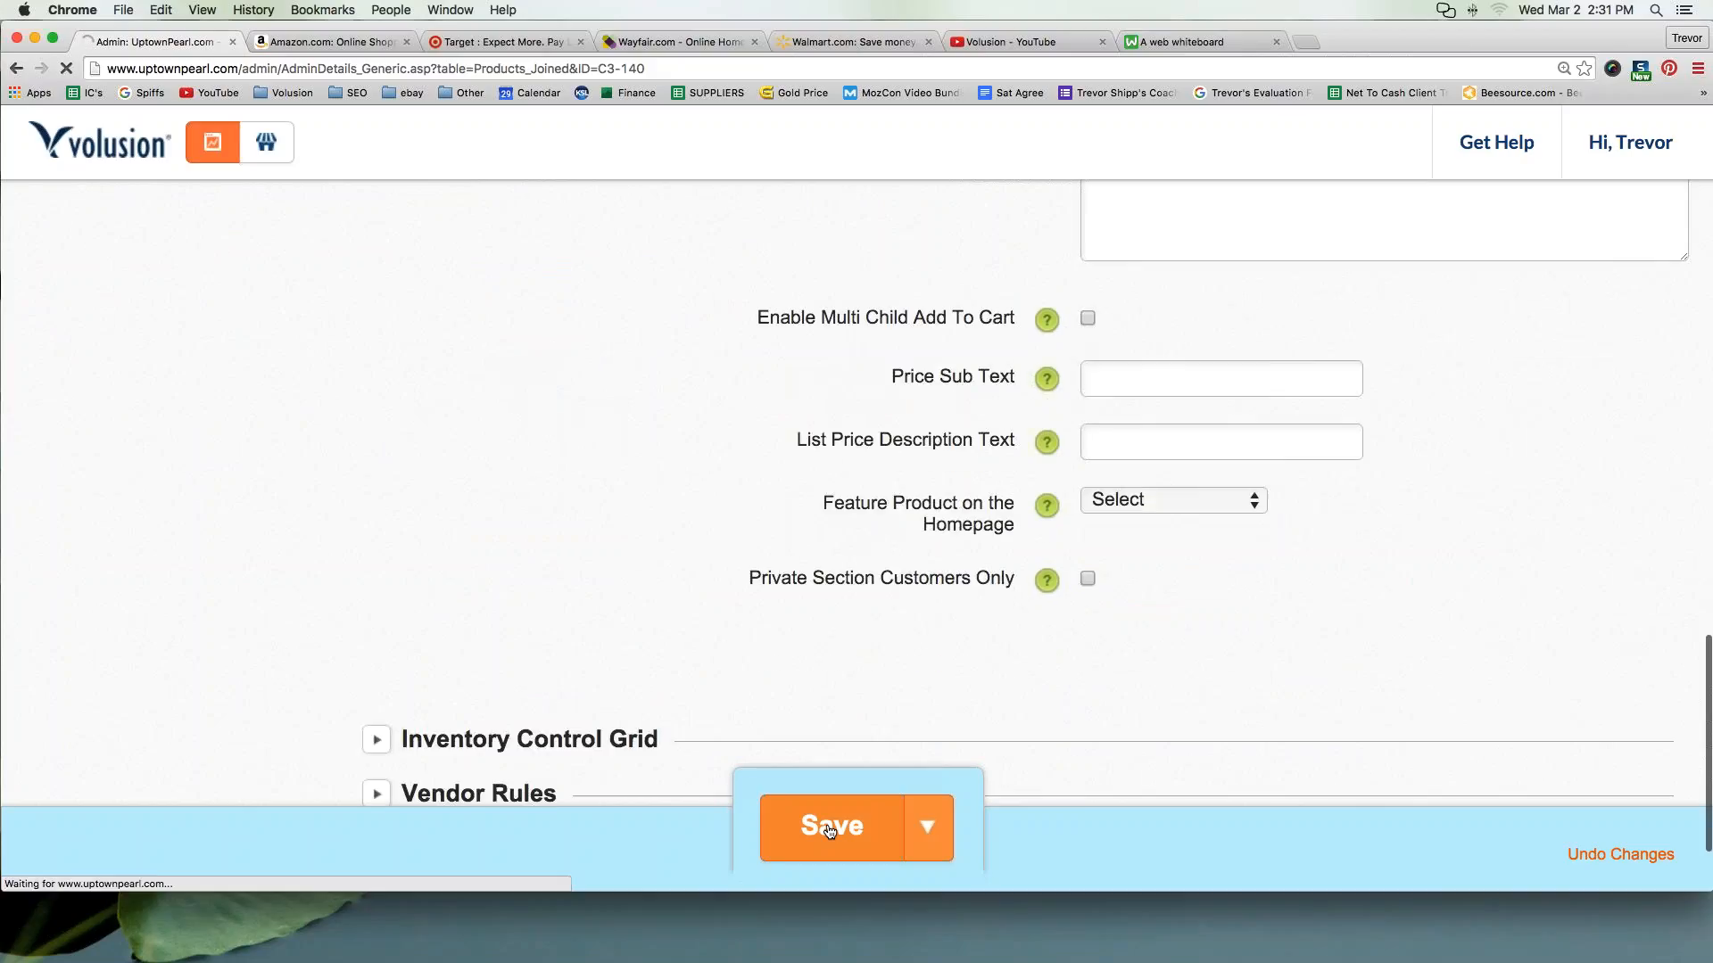